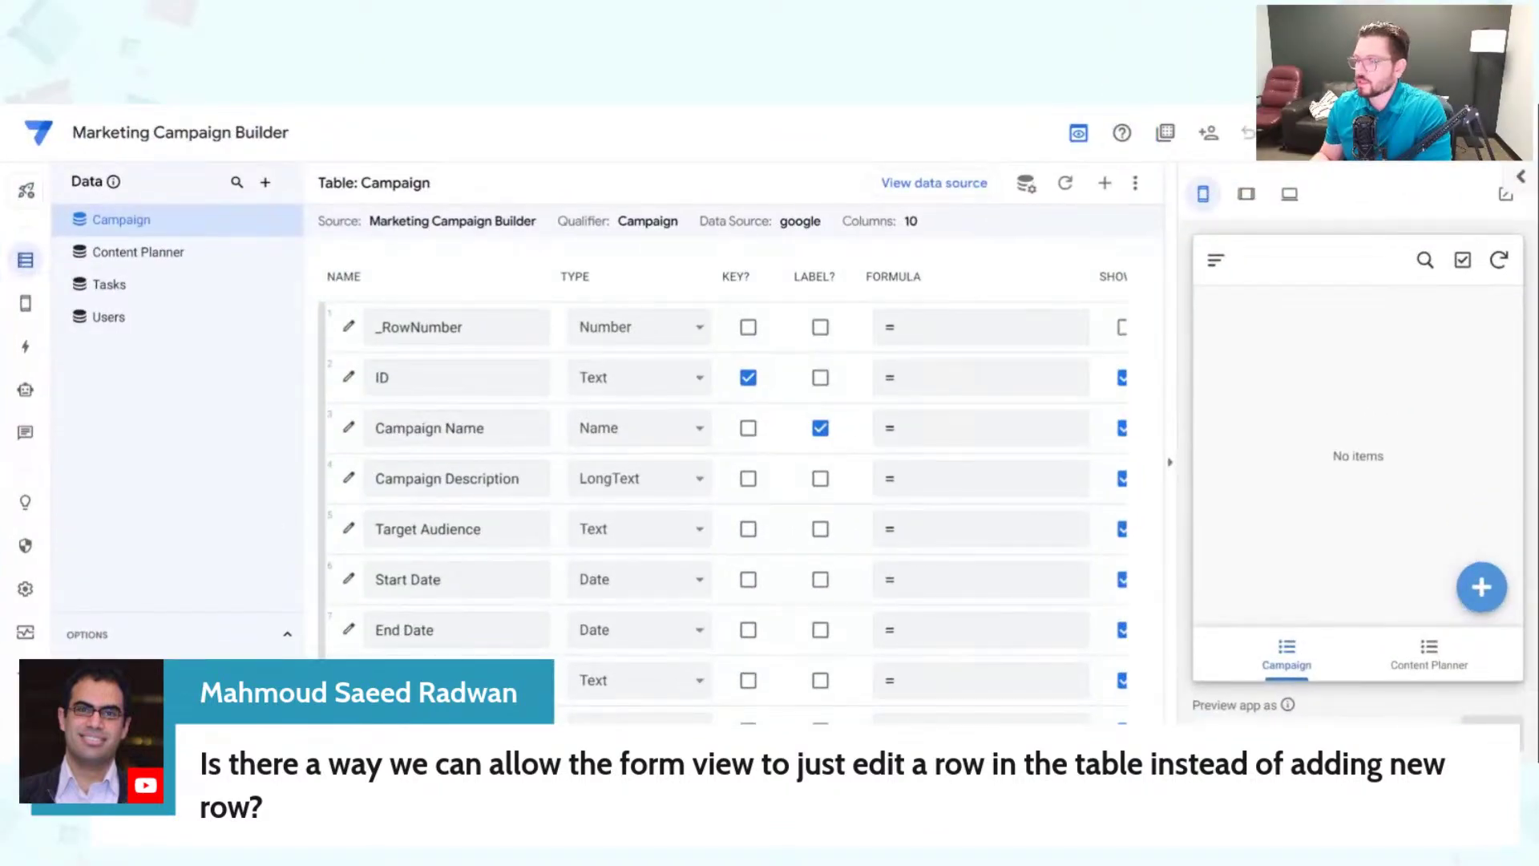
# Step: Add a Campaign record named 'Test' with 'test' as its description and target audience
pyautogui.click(1481, 587)
pyautogui.click(1310, 447)
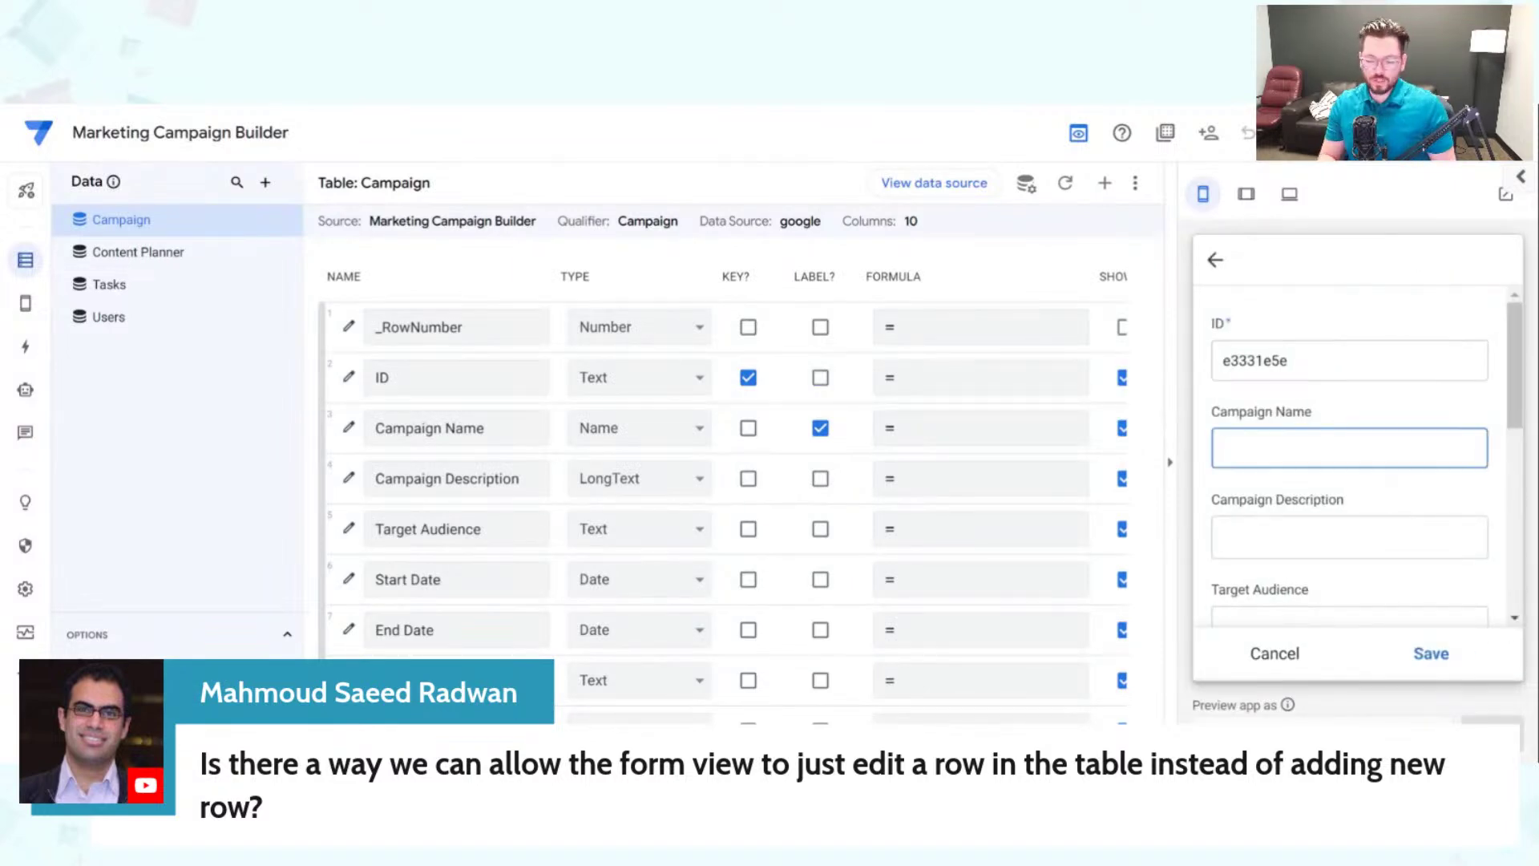
pyautogui.write('Test')
pyautogui.click(1349, 537)
pyautogui.write('test')
pyautogui.press('Tab')
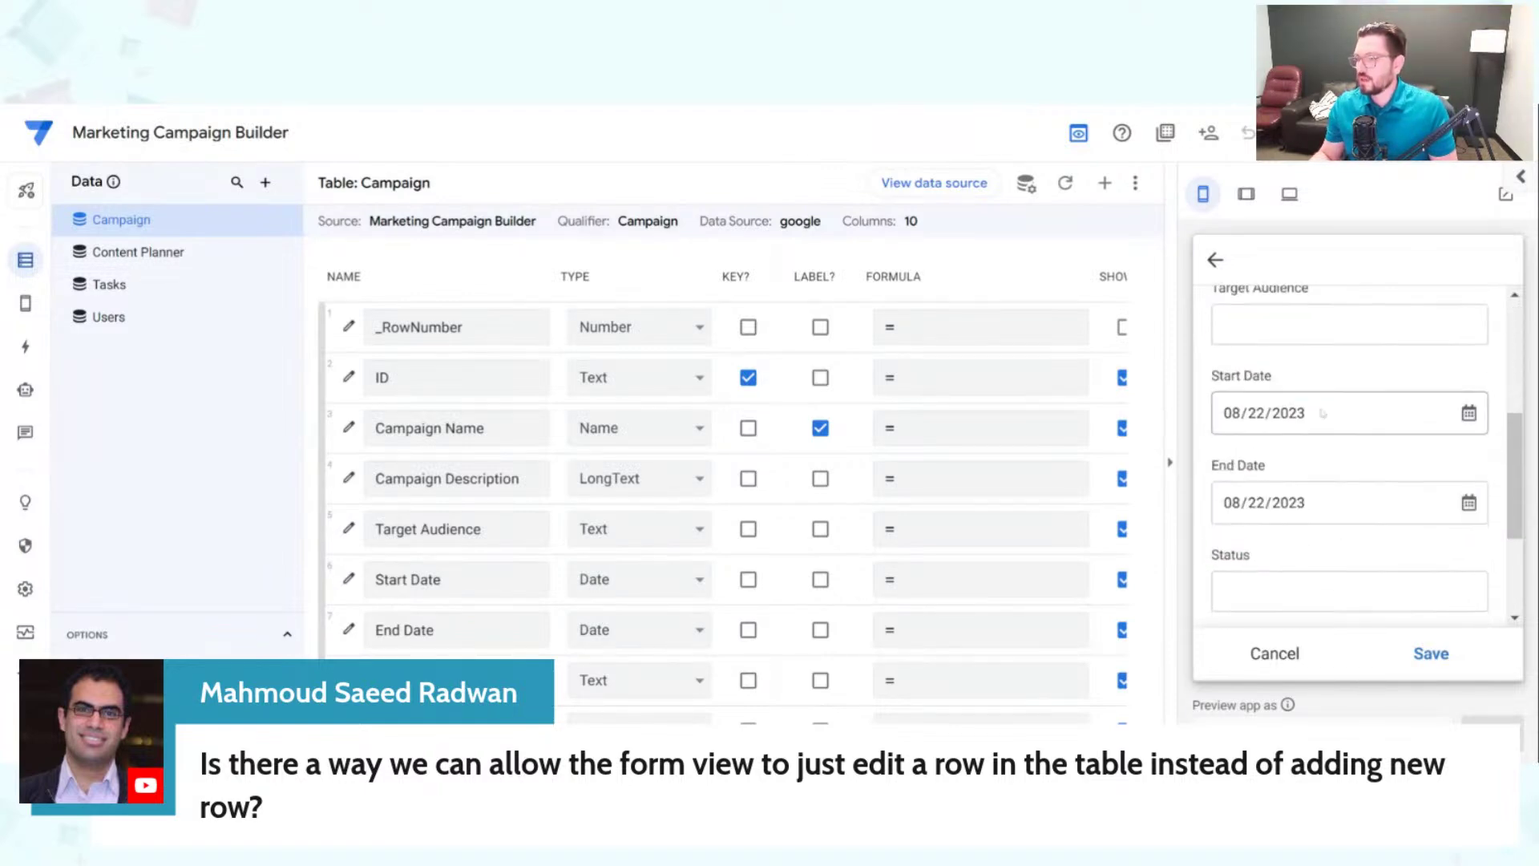
pyautogui.write('test')
pyautogui.scroll(-3, 1410, 615)
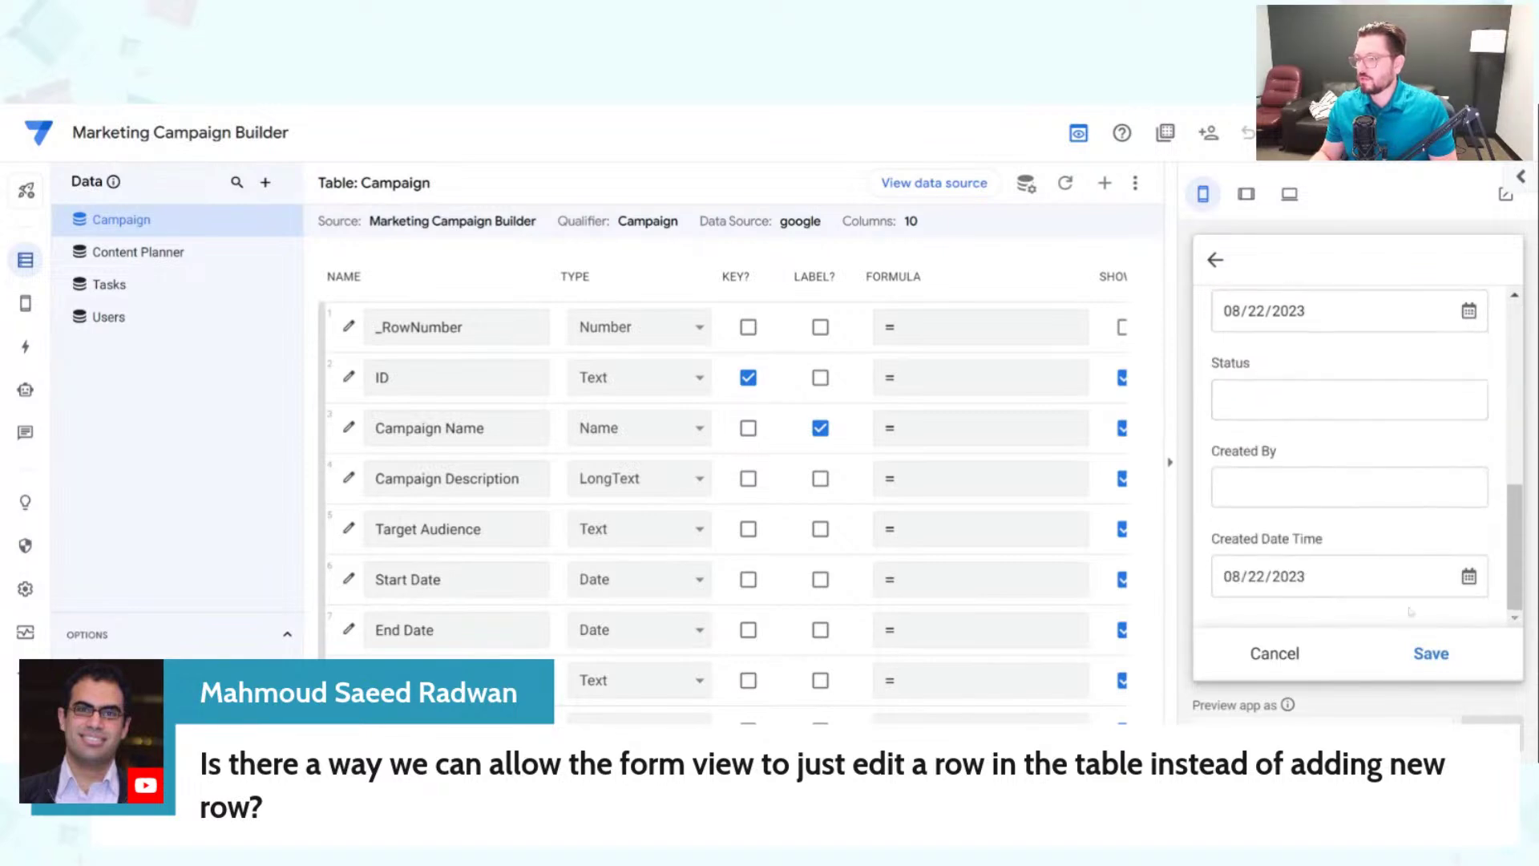
pyautogui.click(1434, 658)
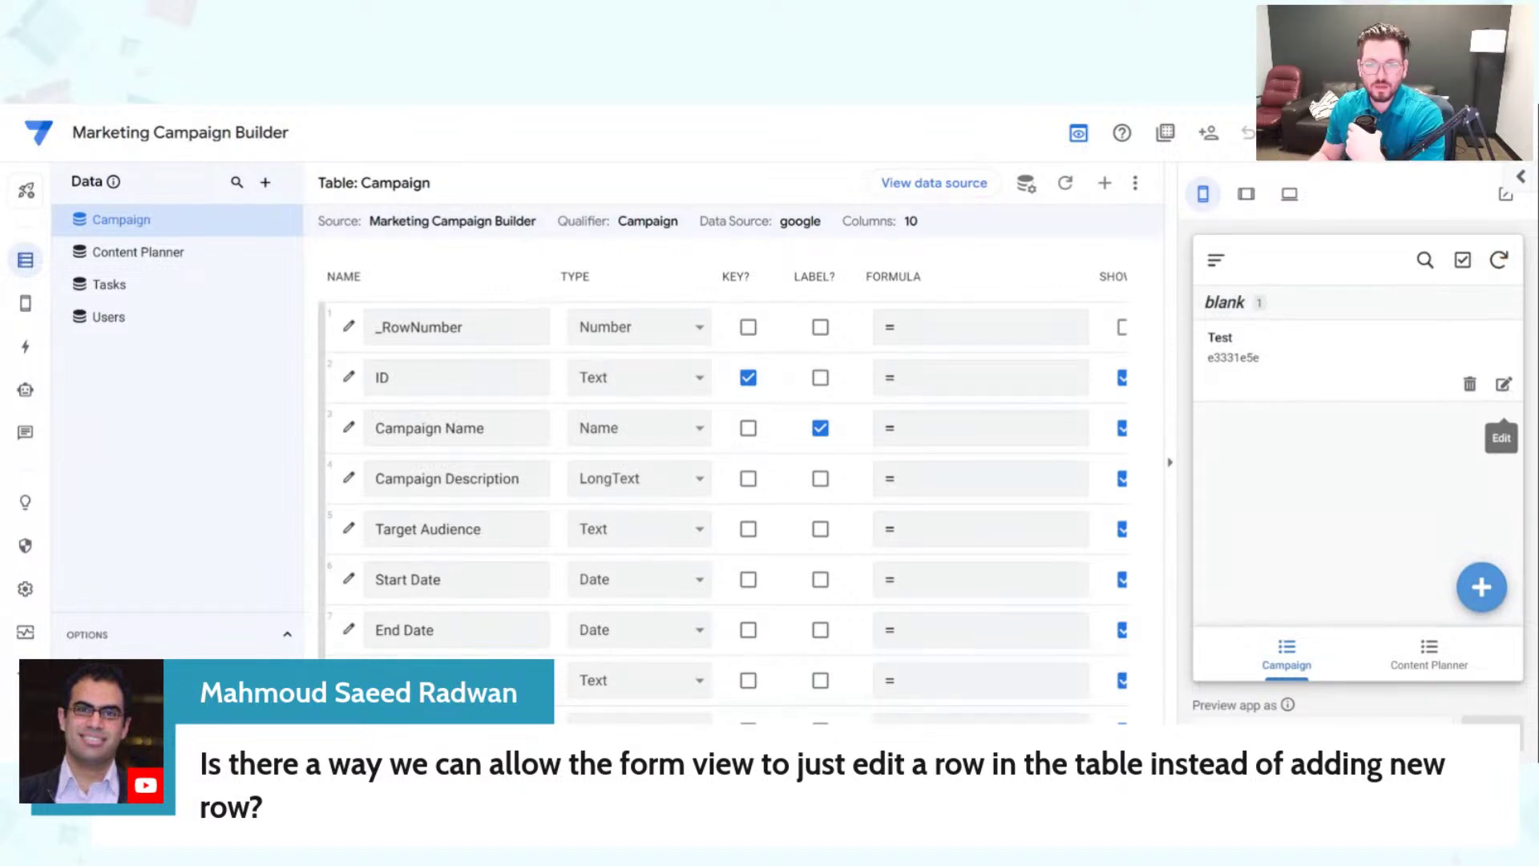
# Step: Rename the Test campaign record to 'Test edit' and save it
pyautogui.click(1502, 383)
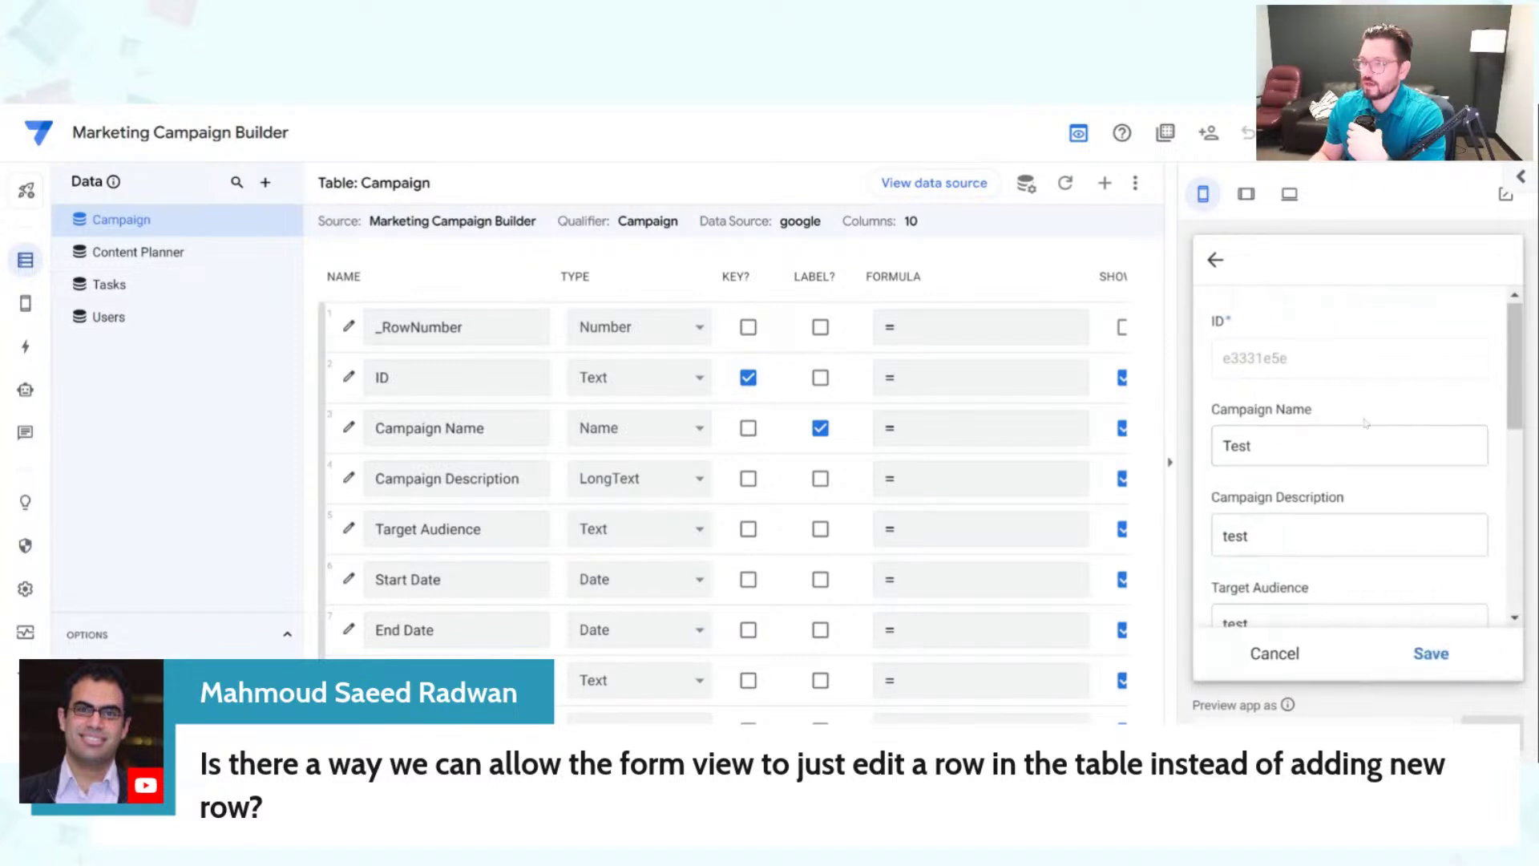
pyautogui.scroll(-5, 1349, 457)
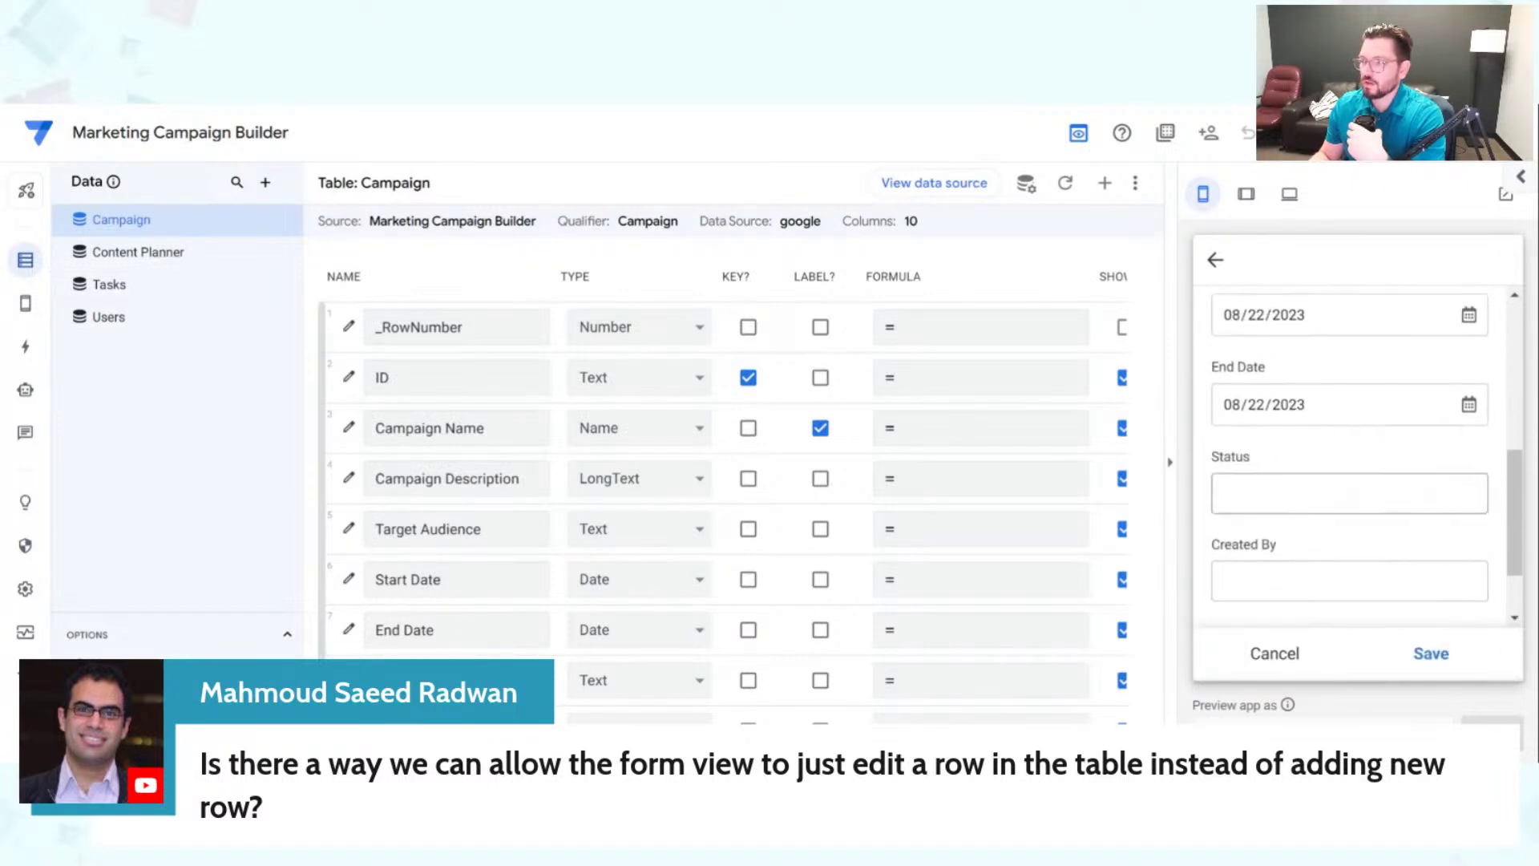
pyautogui.scroll(4, 1349, 457)
pyautogui.click(1349, 348)
pyautogui.write('edit')
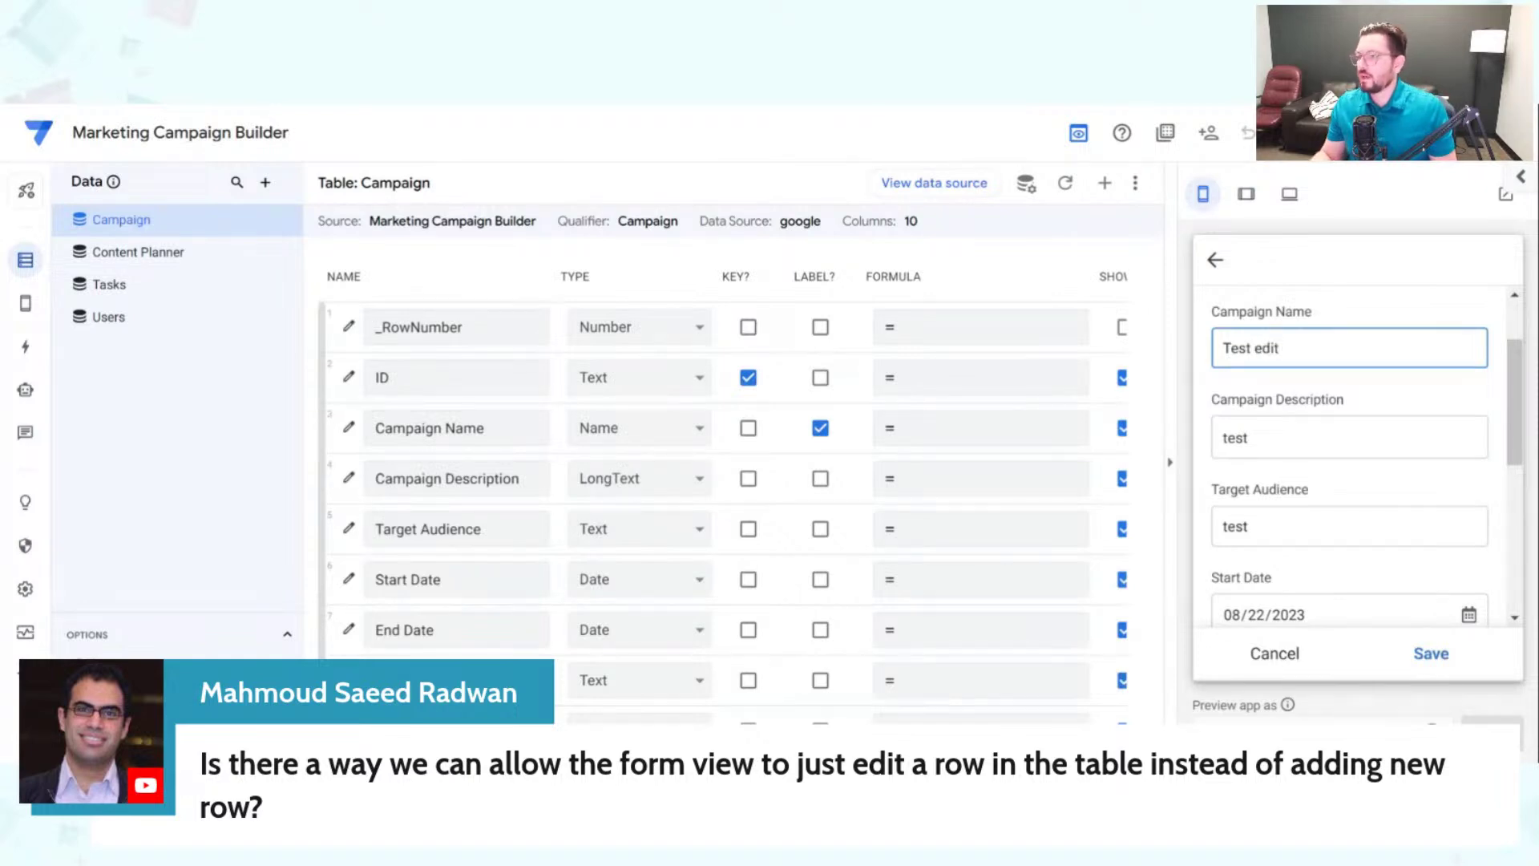
pyautogui.click(1431, 653)
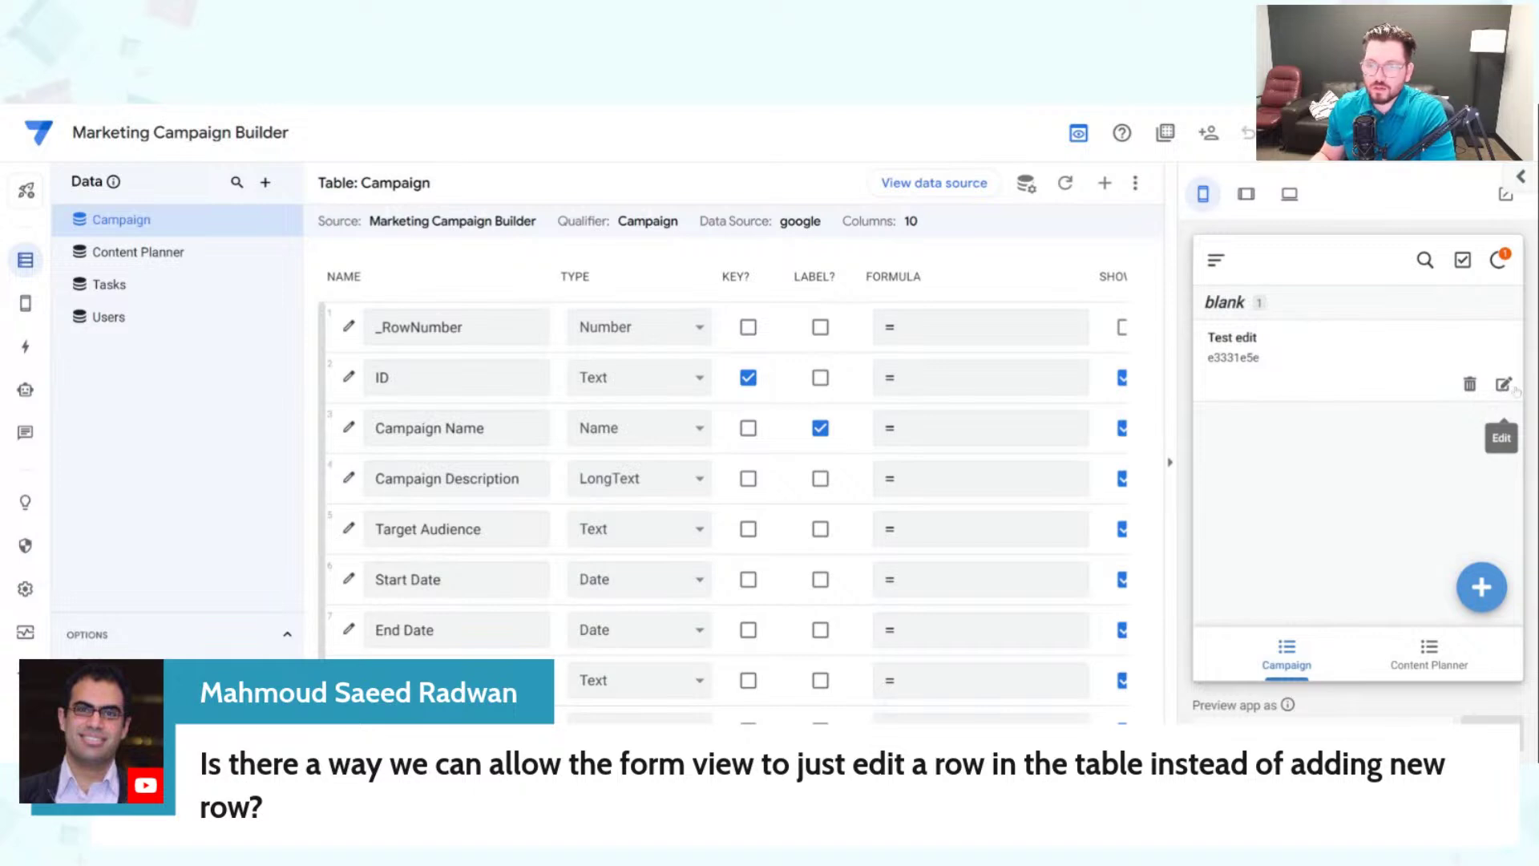
pyautogui.click(26, 347)
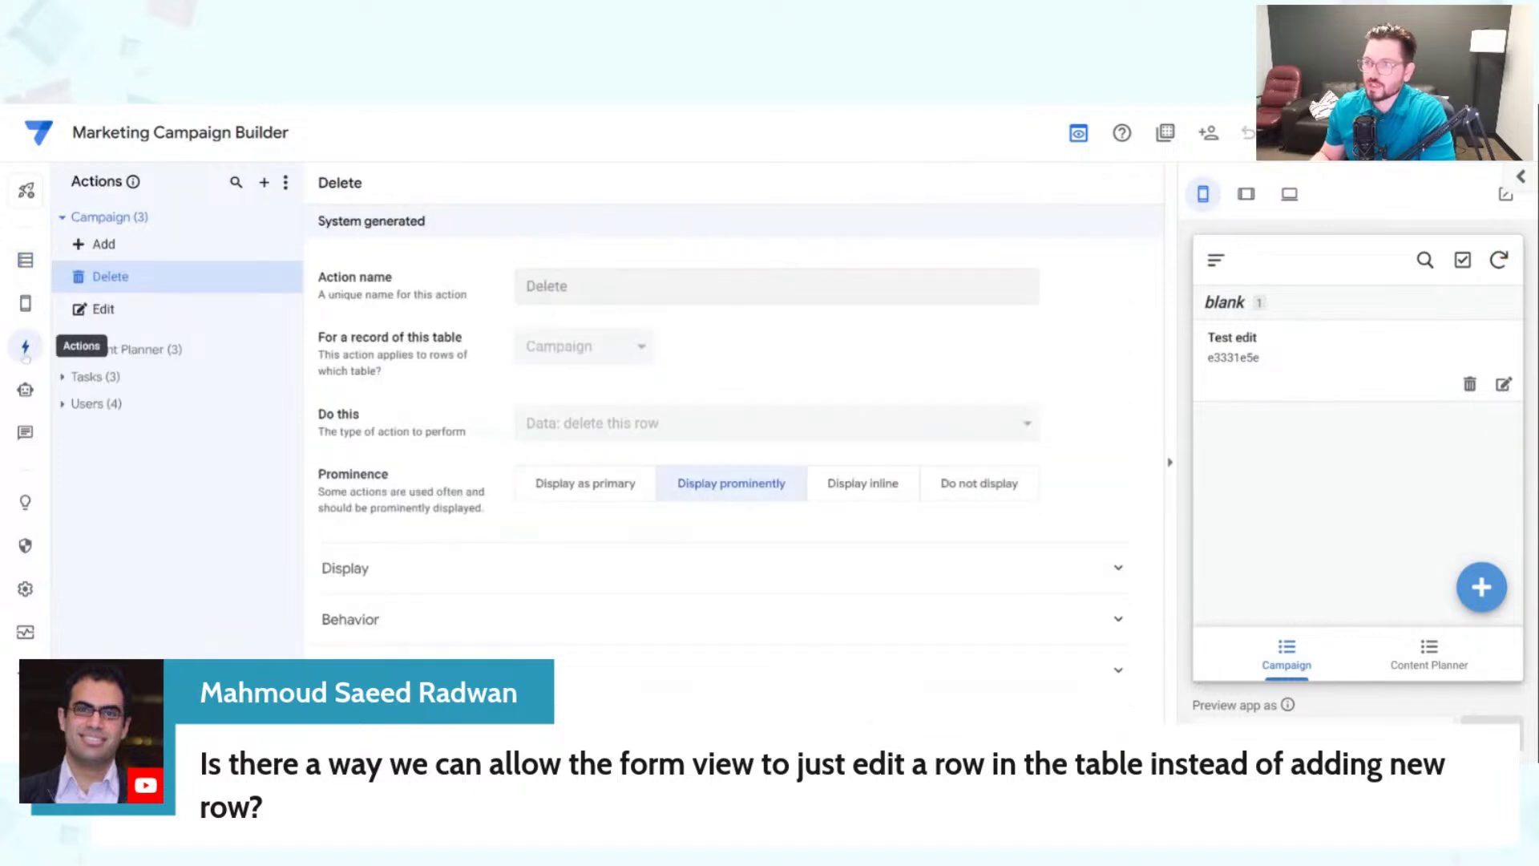
# Step: Review the Campaign Edit action's settings, then begin adding a new action
pyautogui.click(142, 320)
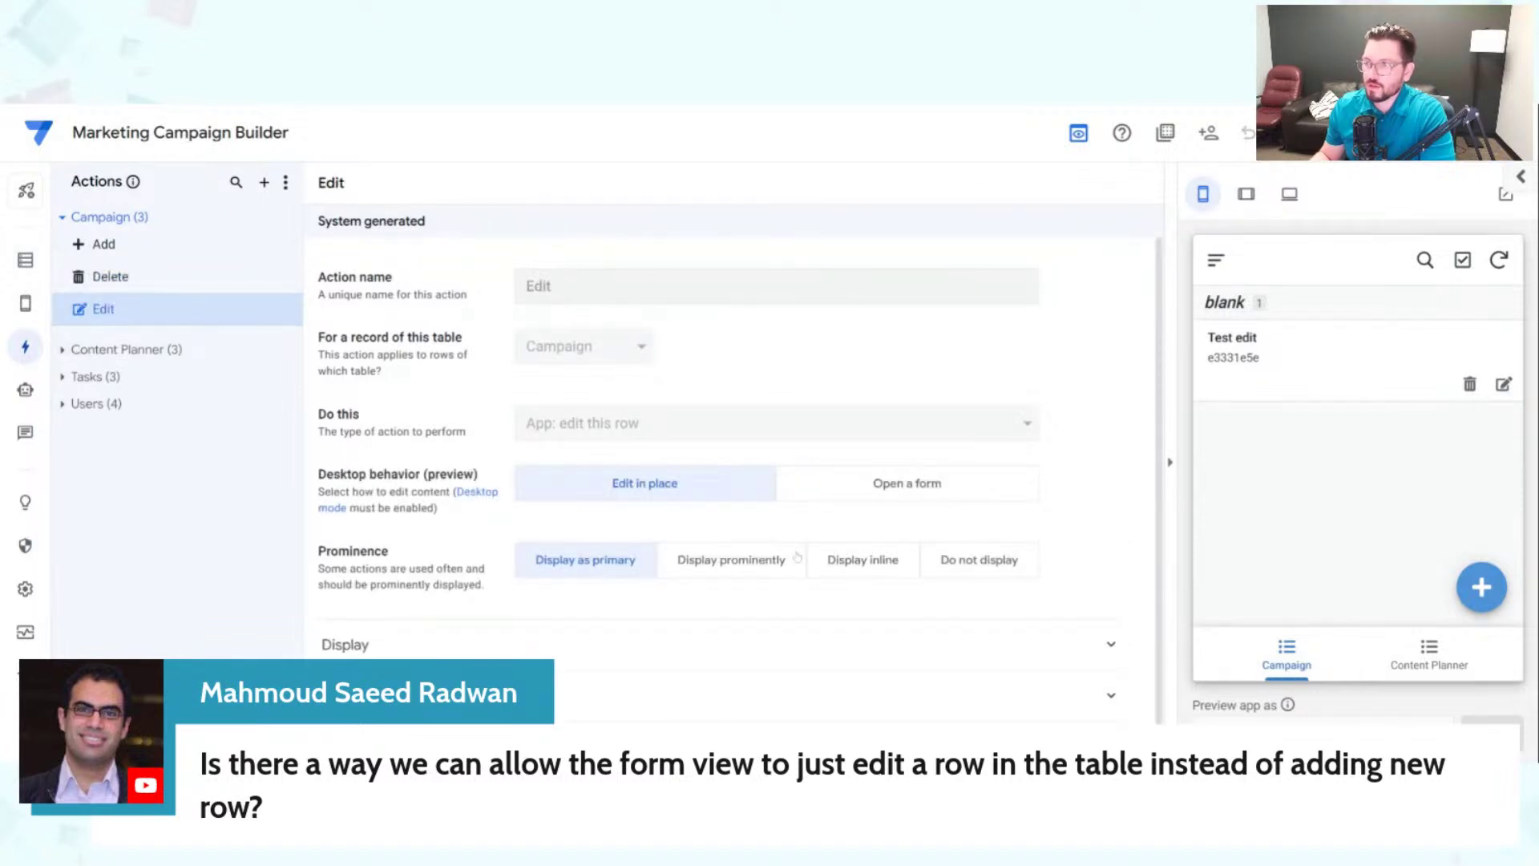
pyautogui.click(263, 183)
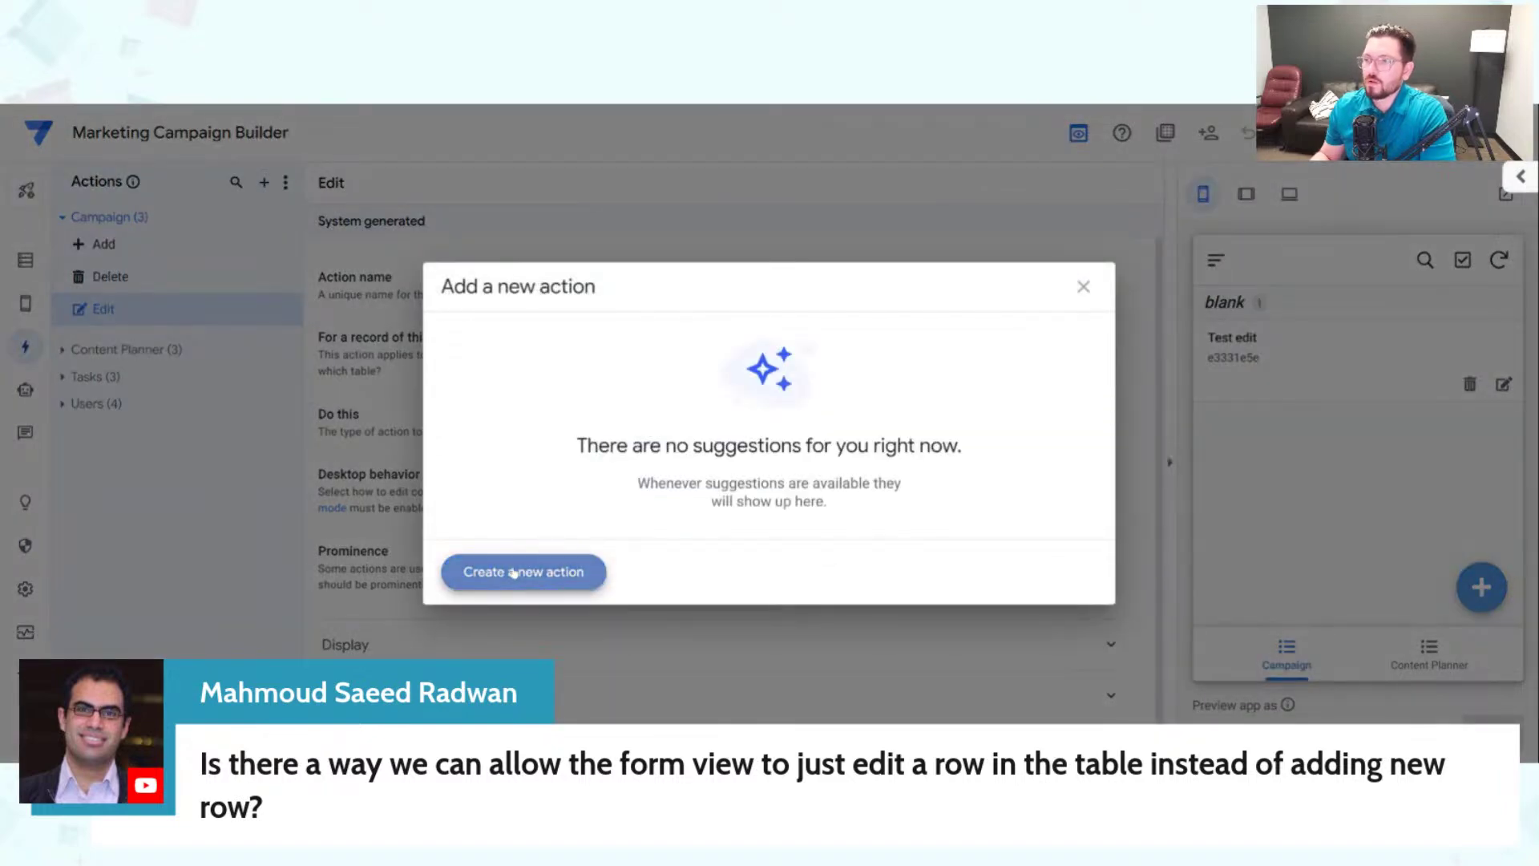
# Step: Create a Campaign action named 'Edit Test' that edits this row
pyautogui.click(514, 574)
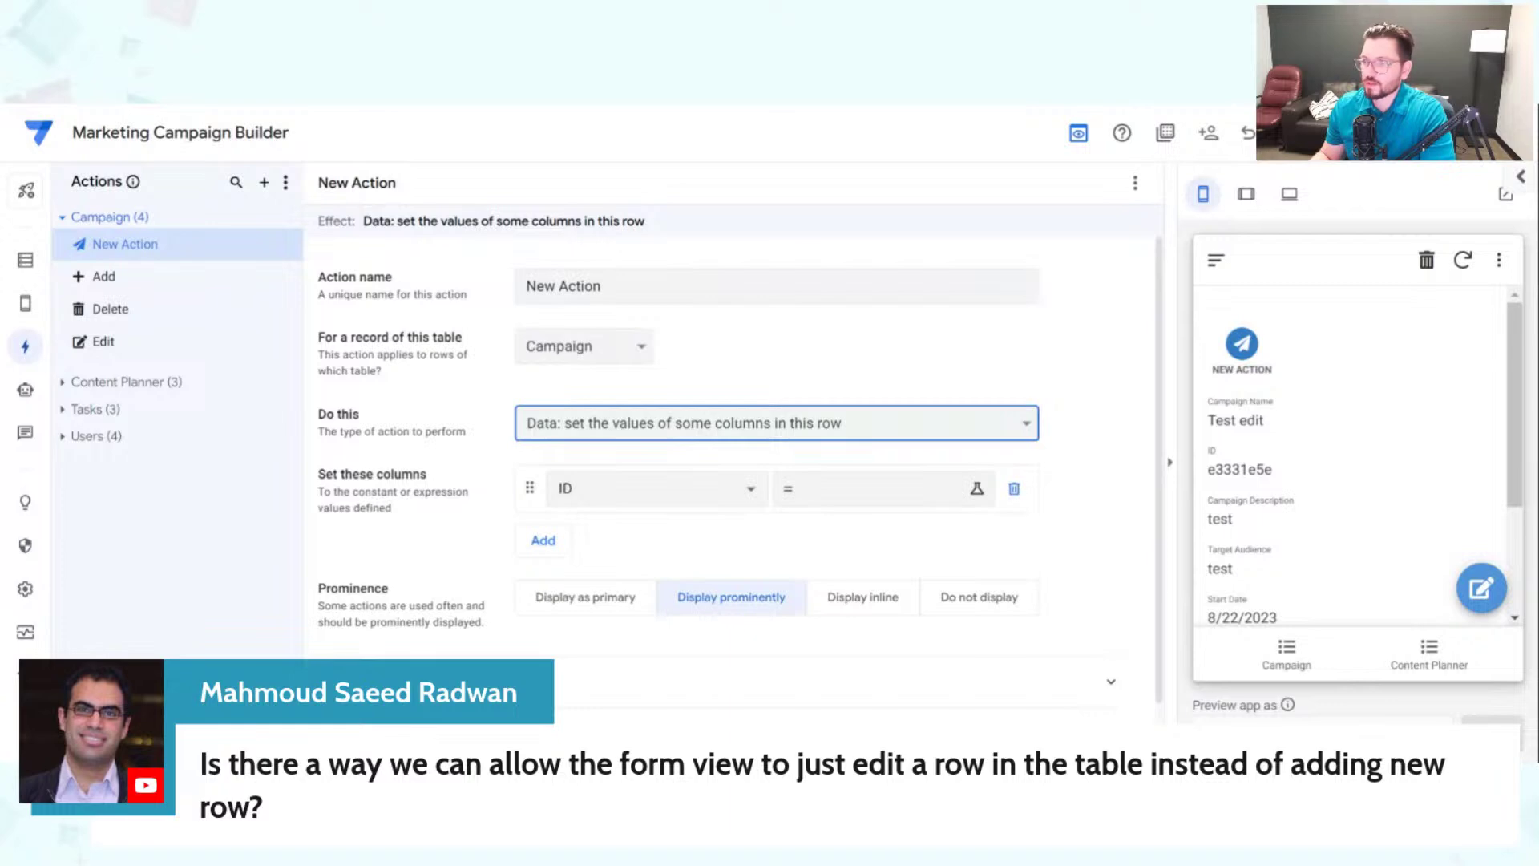
pyautogui.click(609, 461)
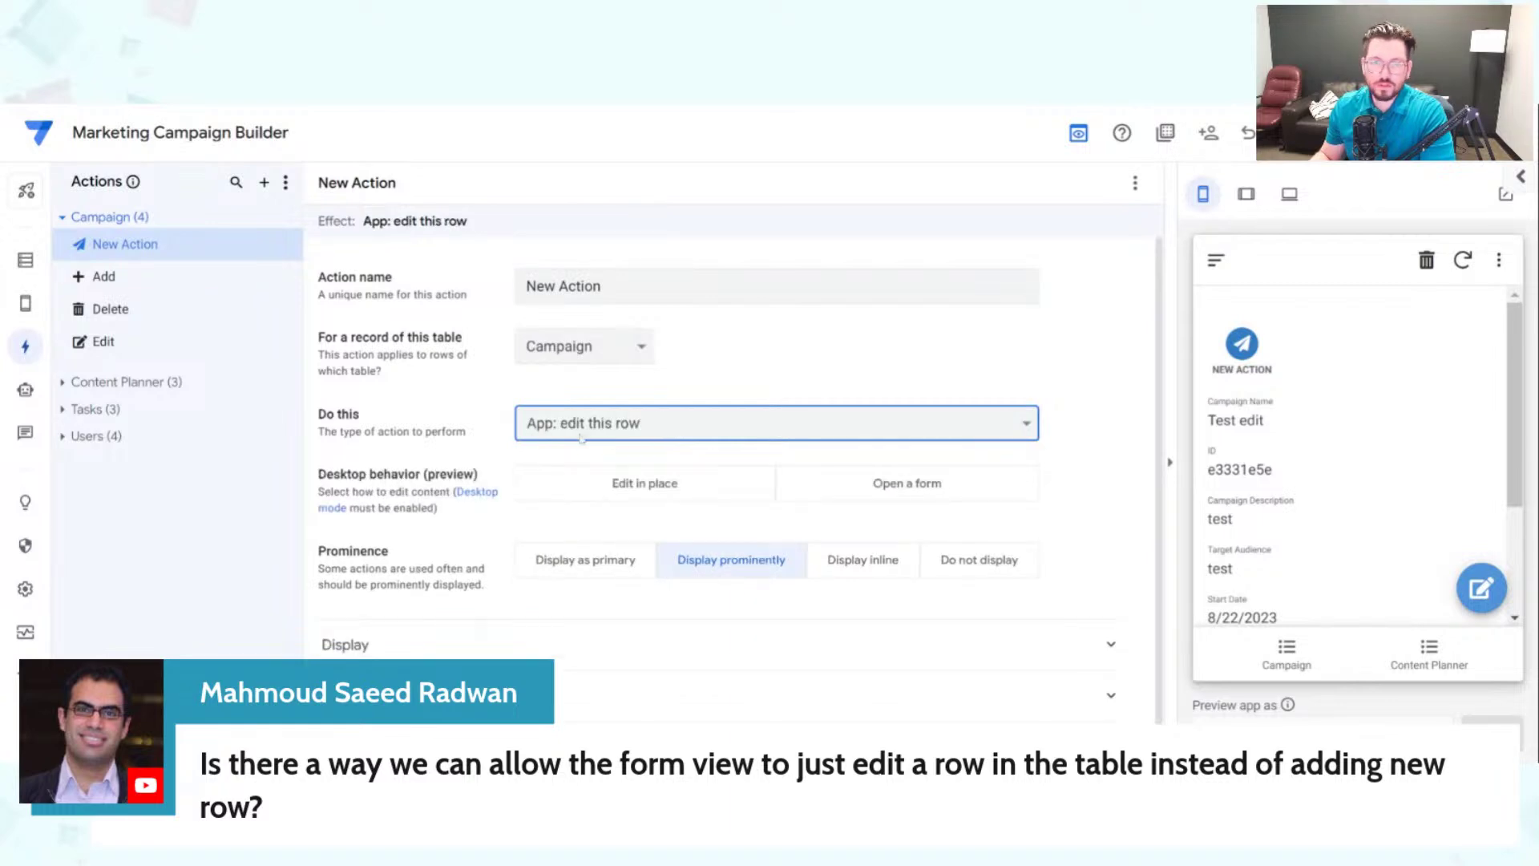
pyautogui.tripleClick(761, 286)
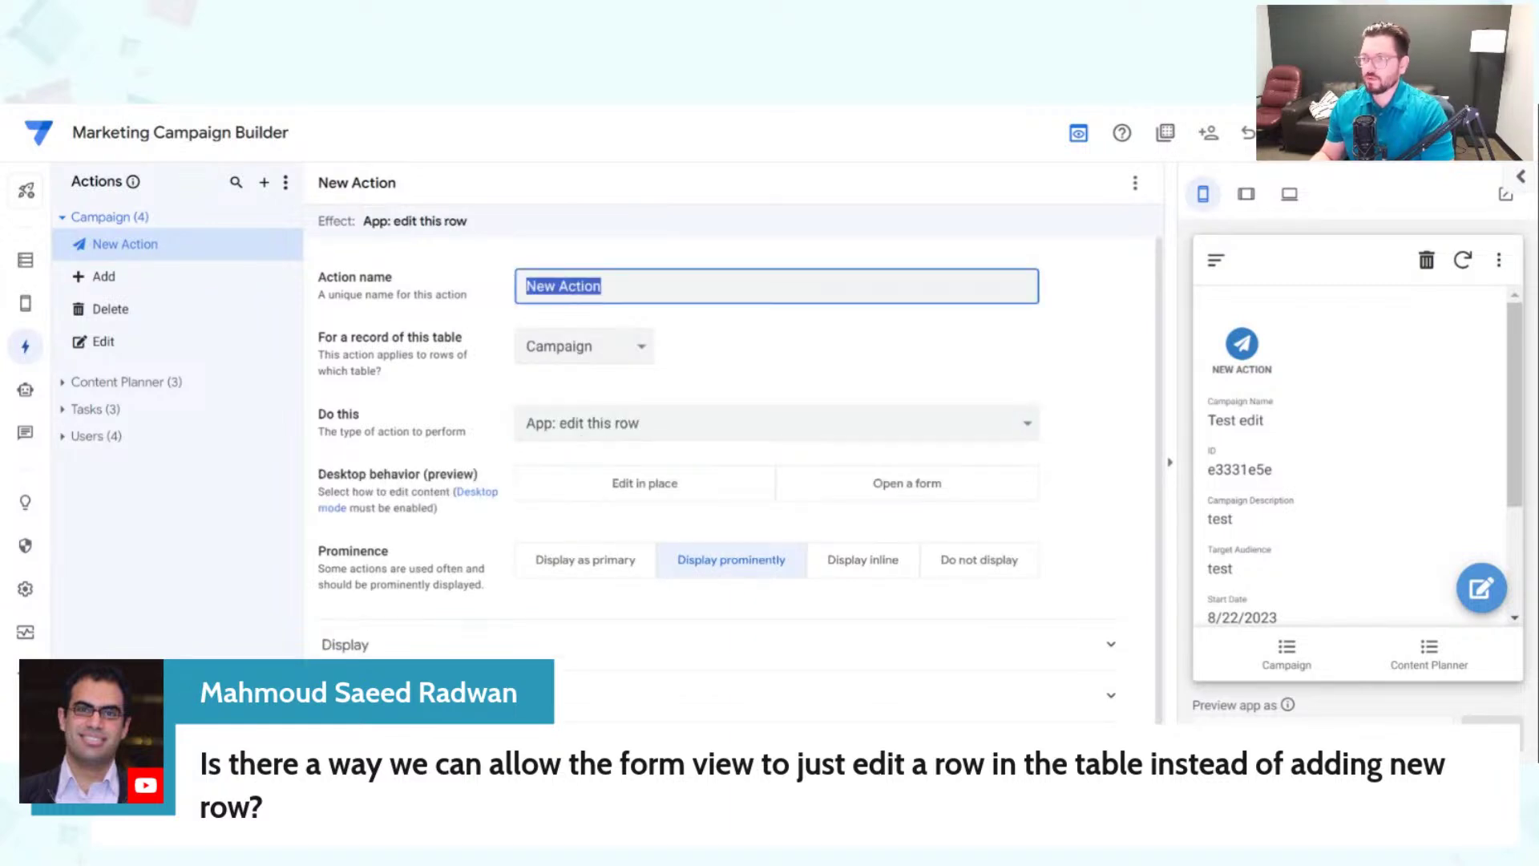
pyautogui.write('Edit ')
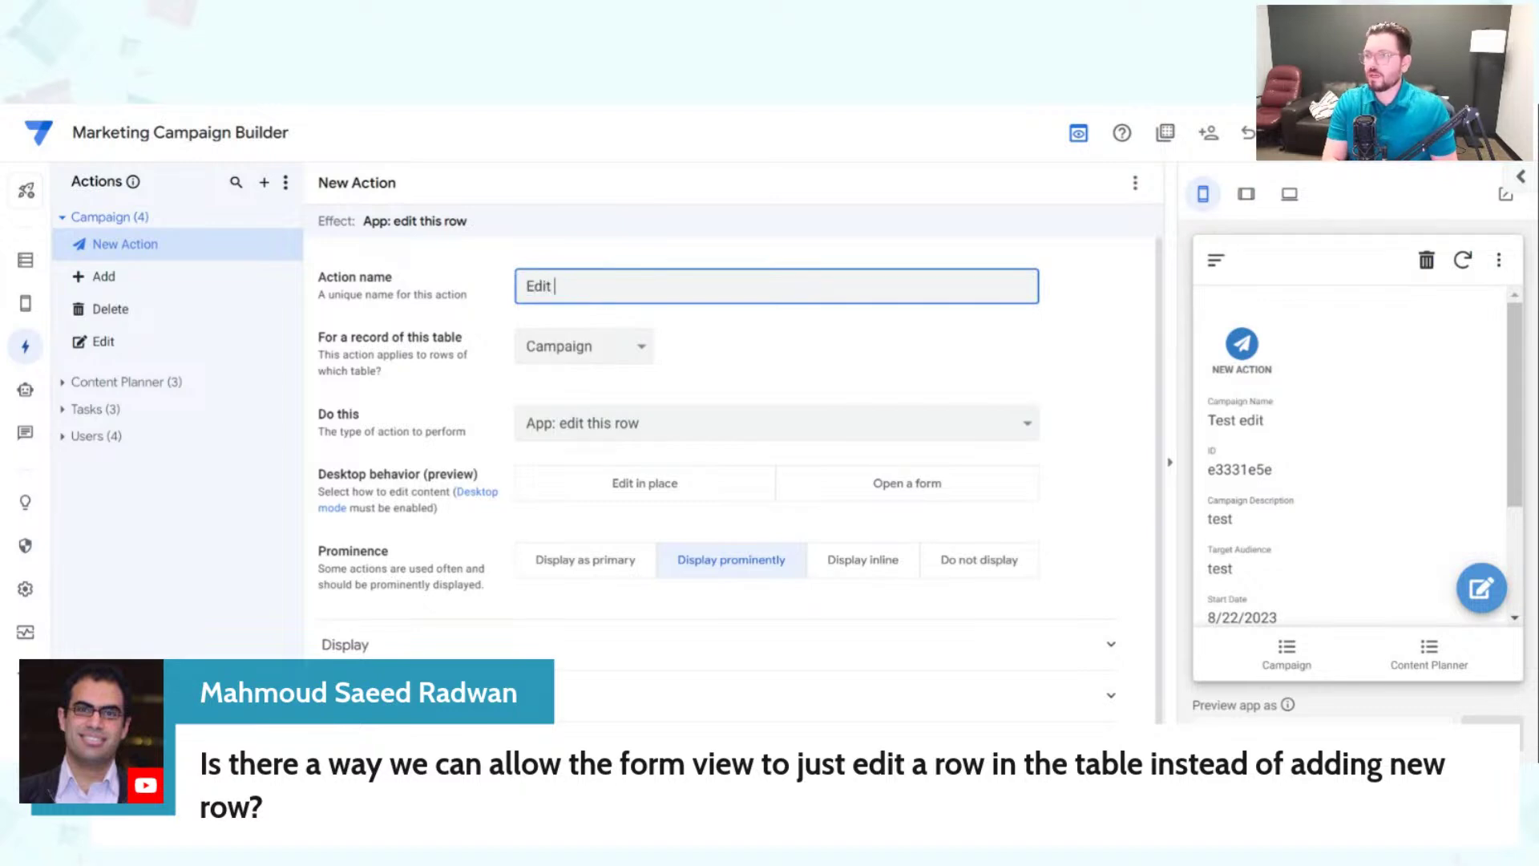
pyautogui.write('Test')
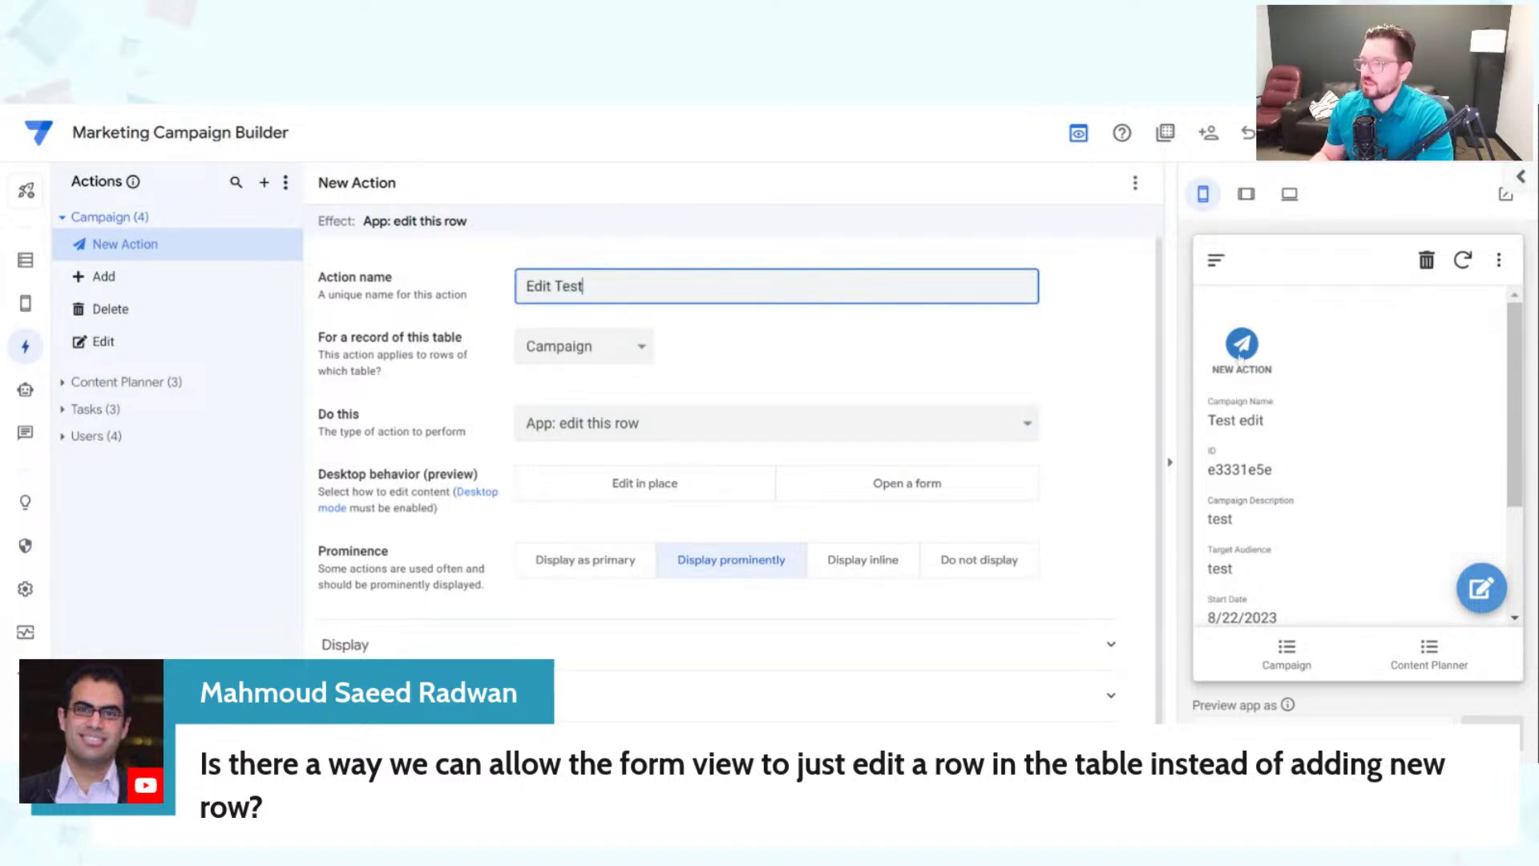
pyautogui.click(806, 357)
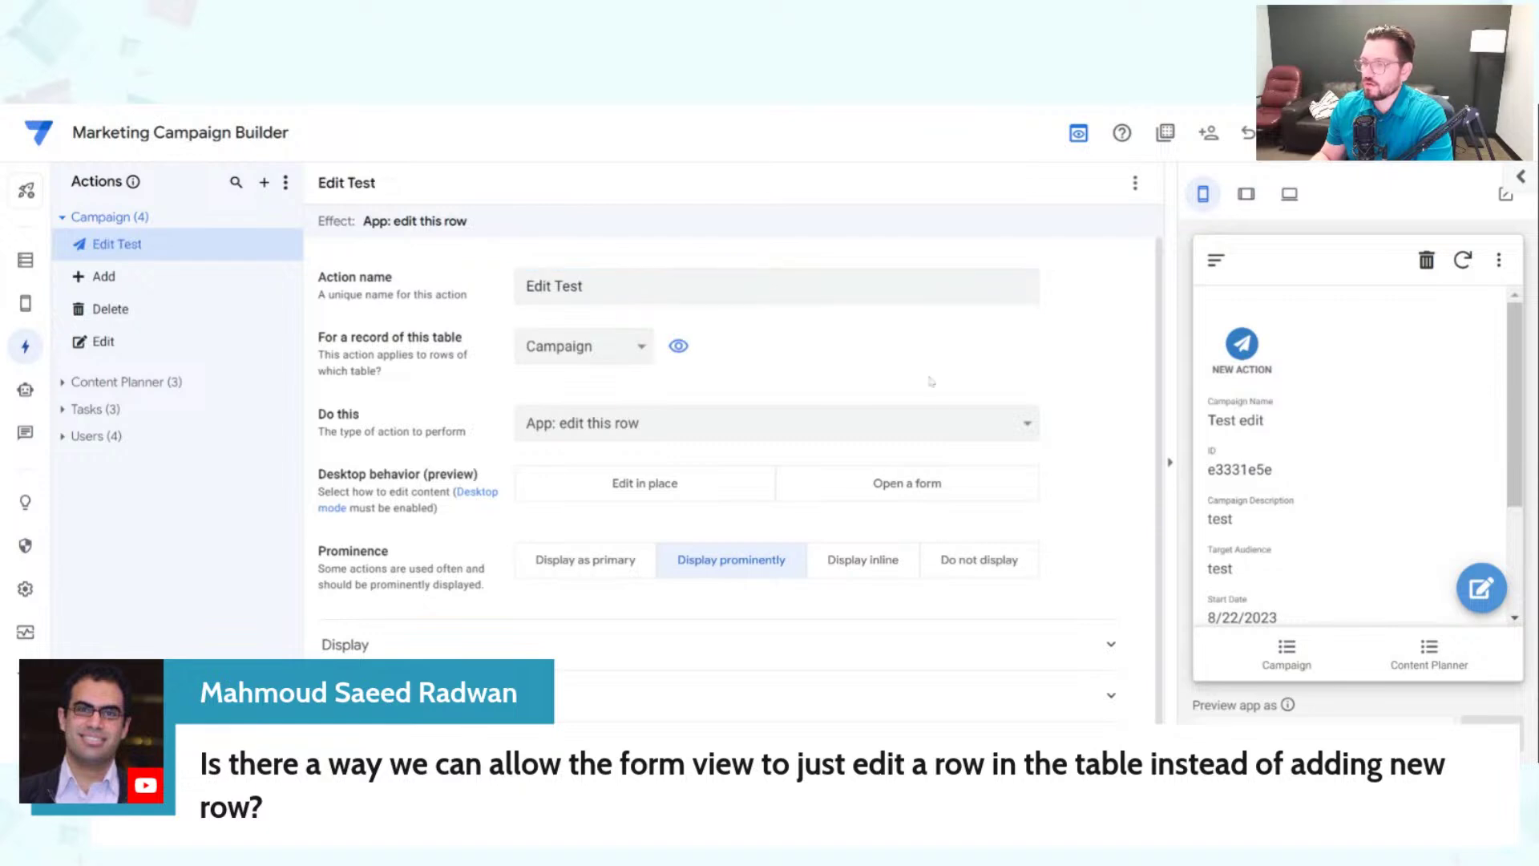
# Step: Give the Edit Test action the pen-to-square edit icon and save the app
pyautogui.scroll(-1, 674, 678)
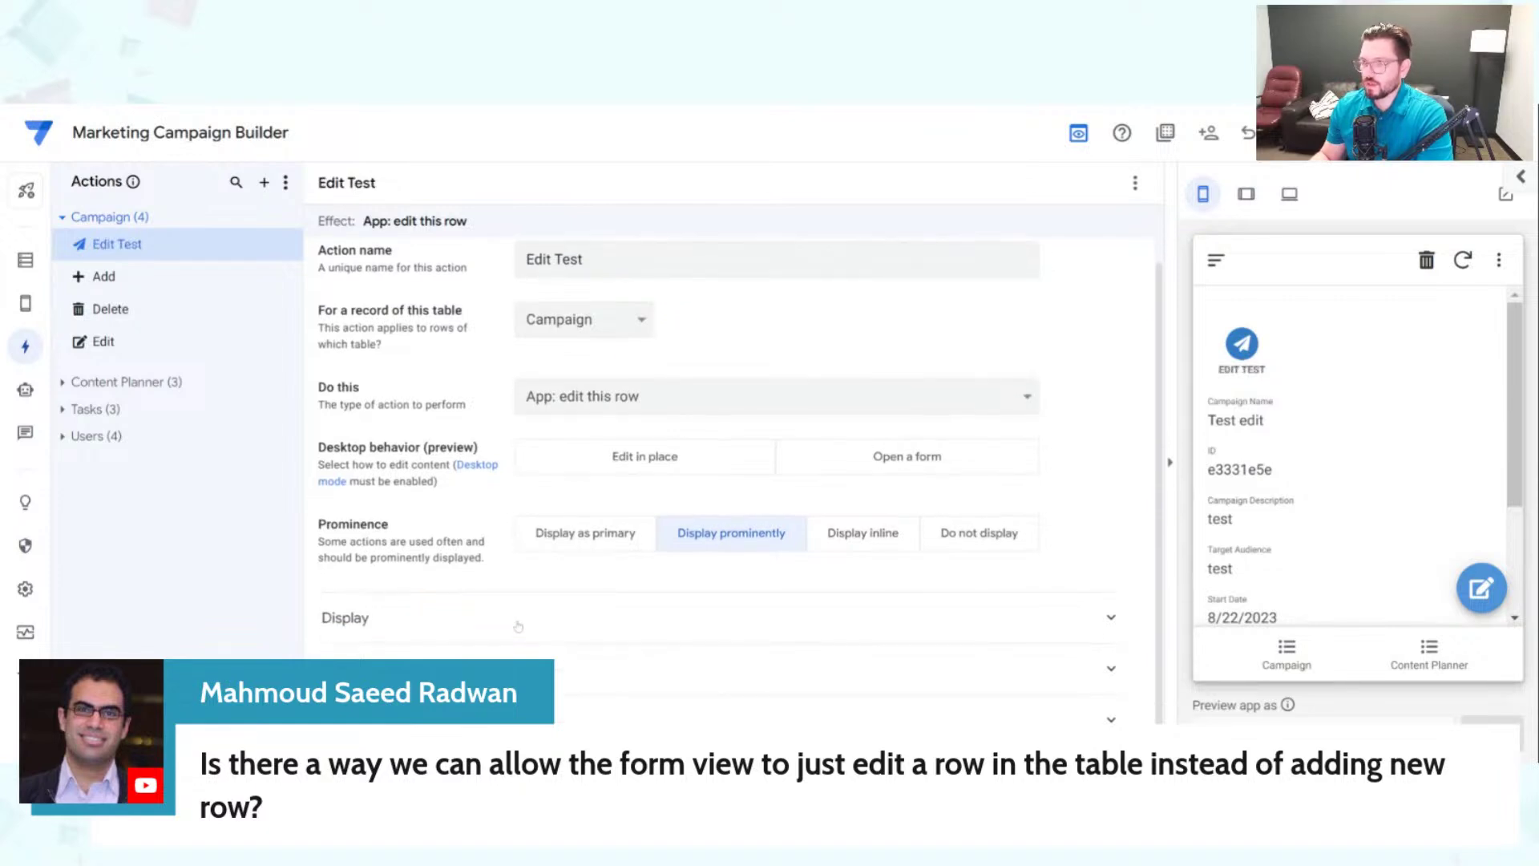
pyautogui.click(487, 619)
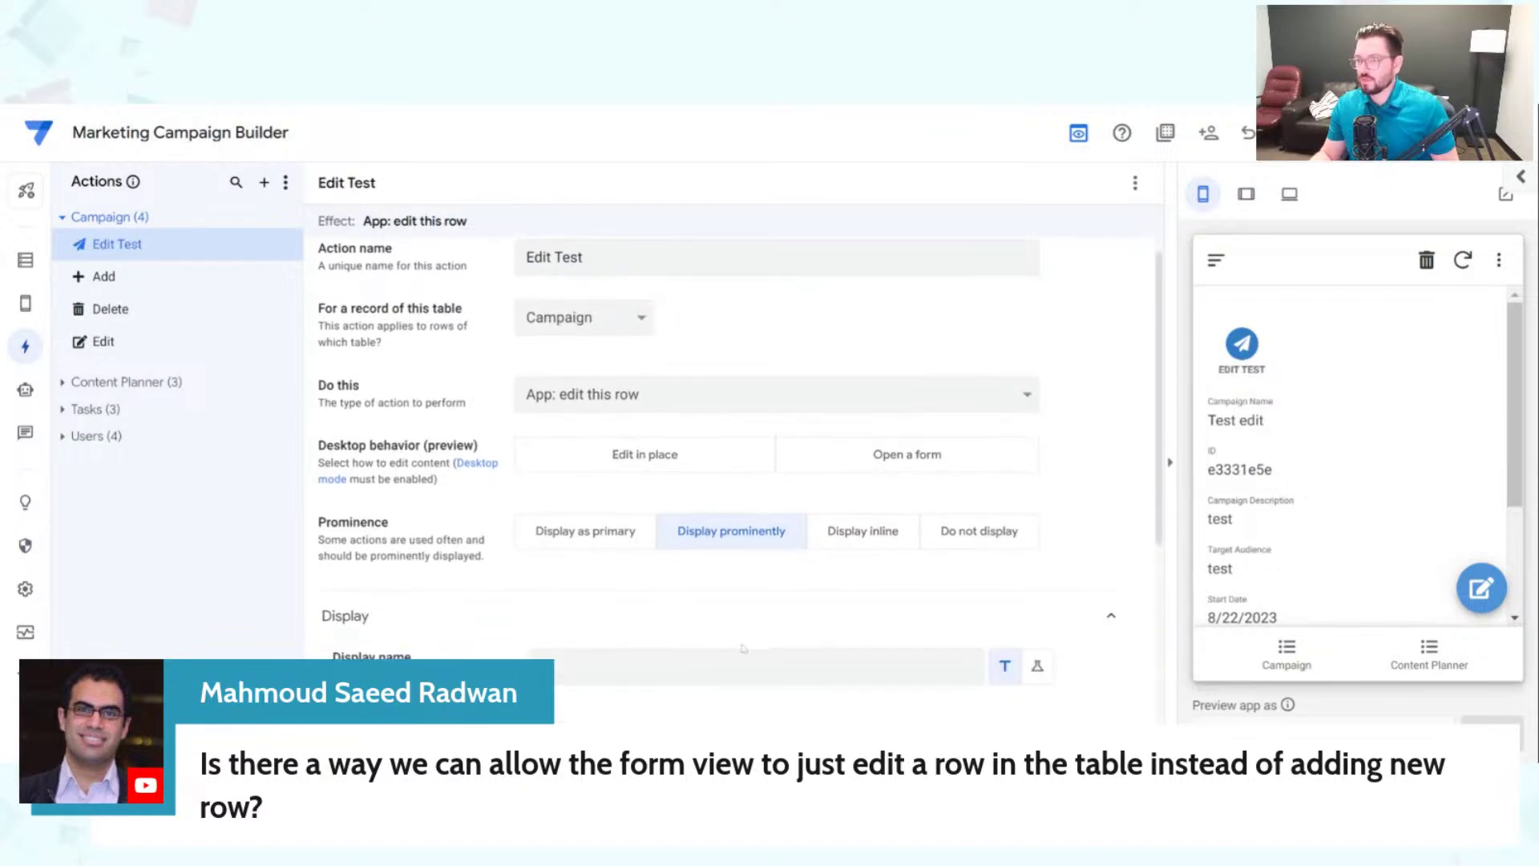
pyautogui.scroll(-4, 487, 619)
pyautogui.write('ed')
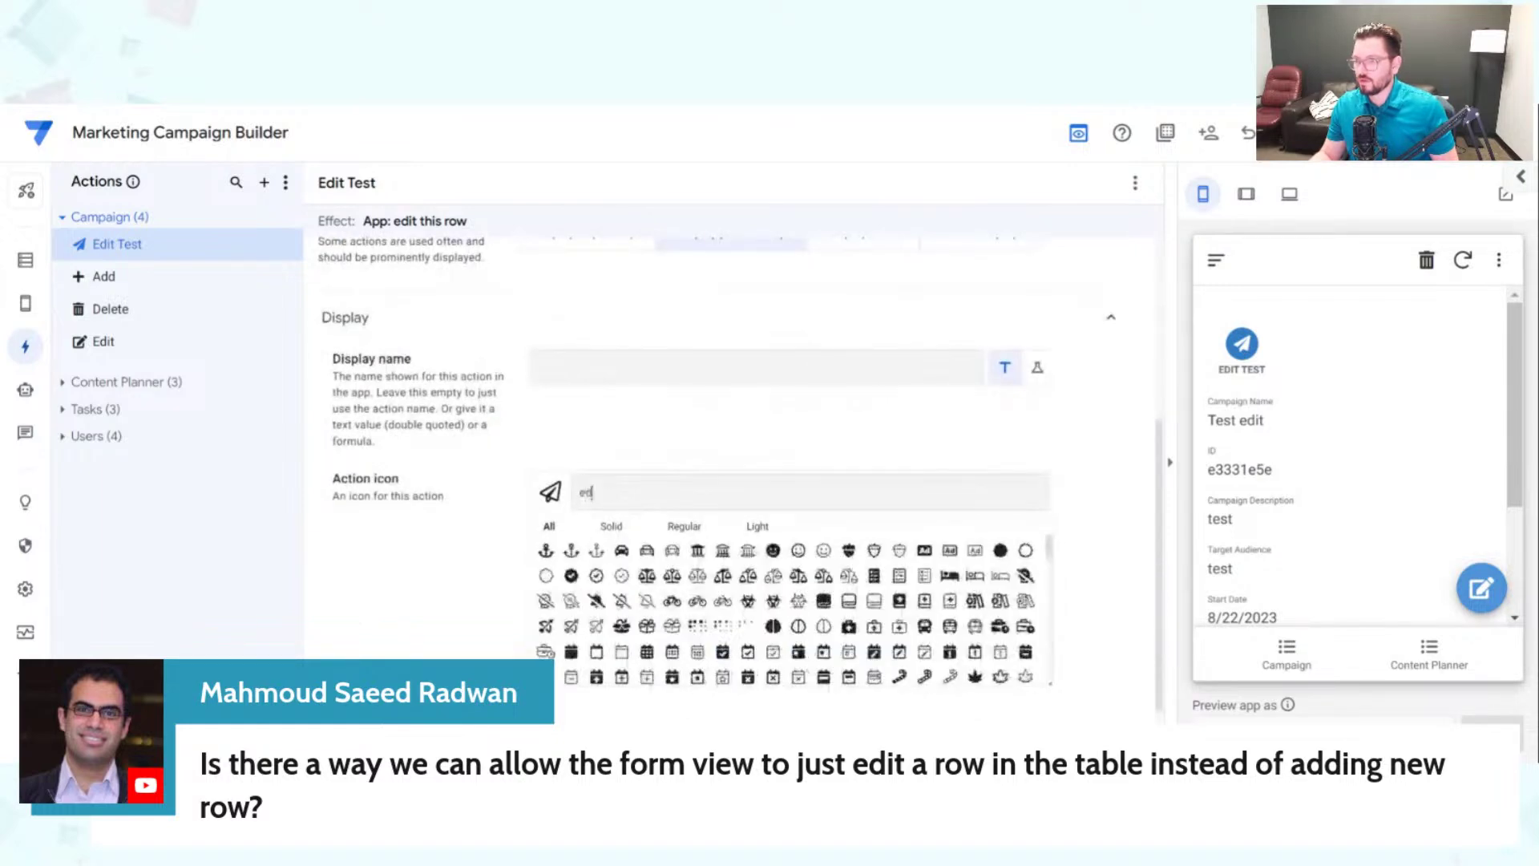
pyautogui.write('it')
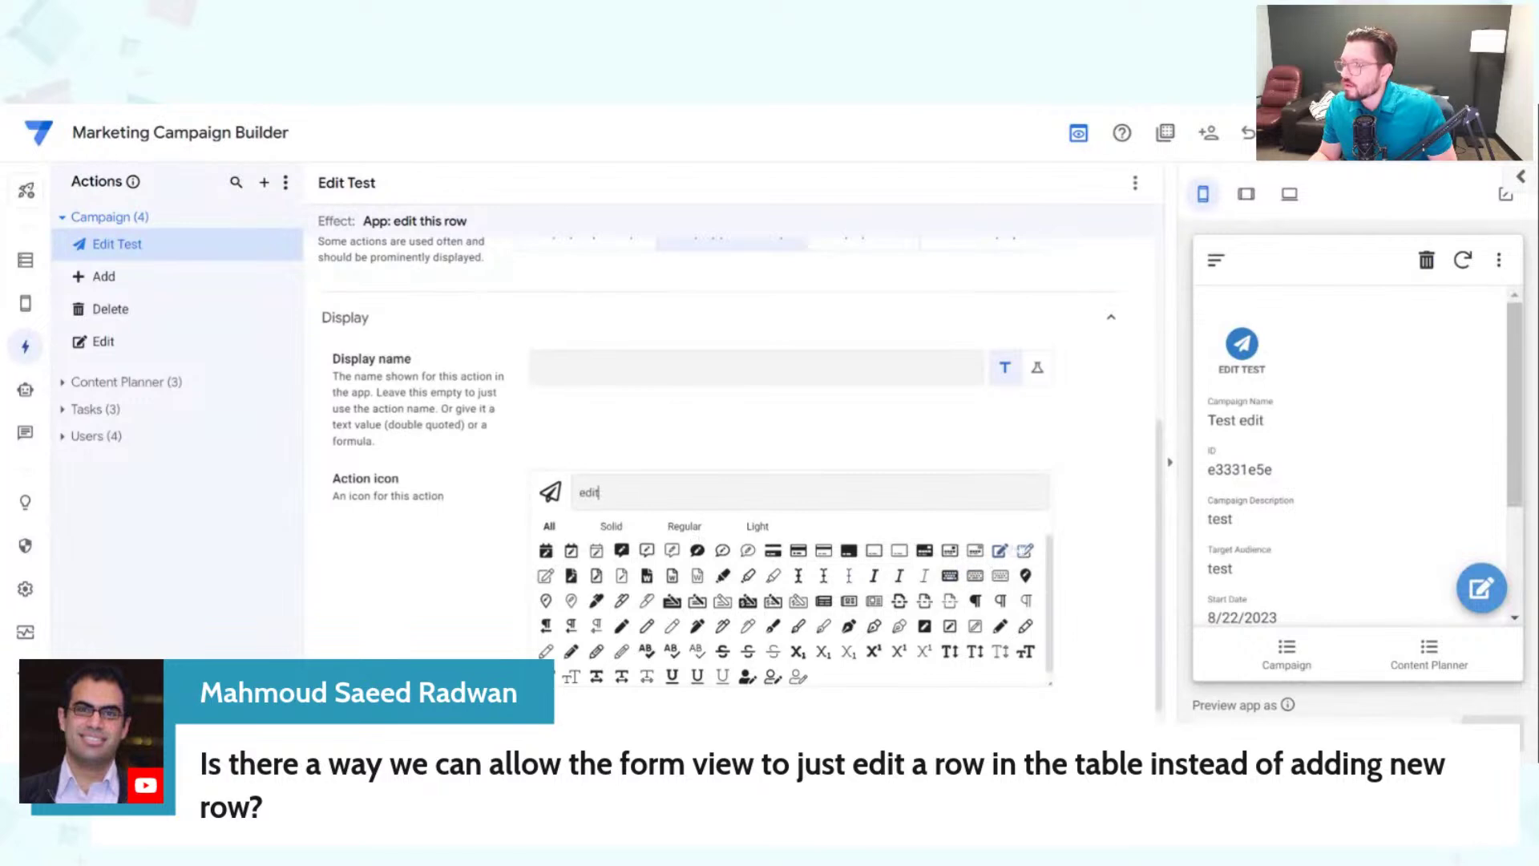
pyautogui.click(999, 551)
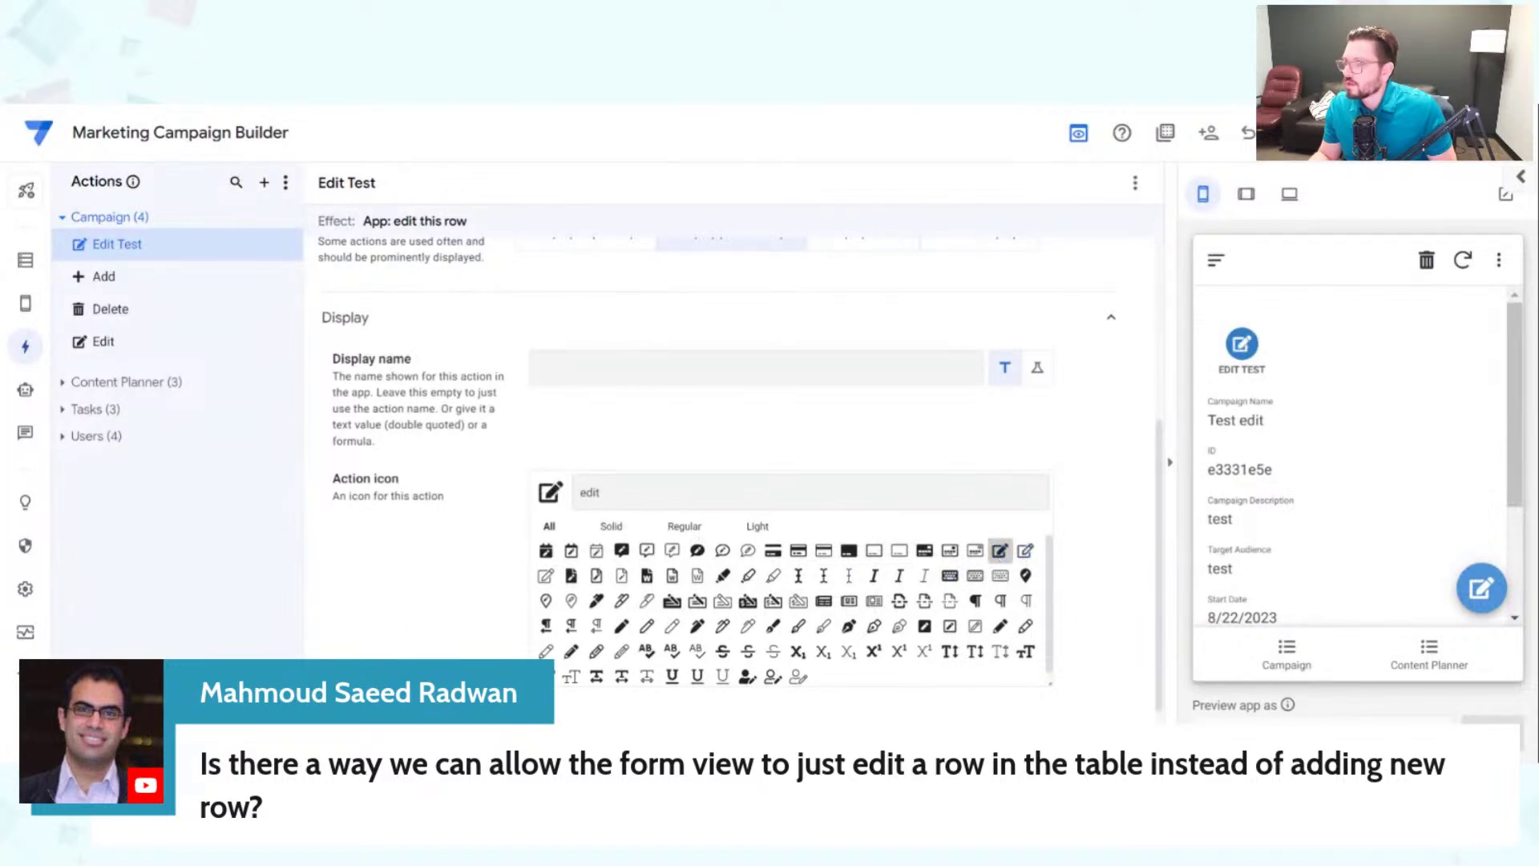
pyautogui.click(1391, 132)
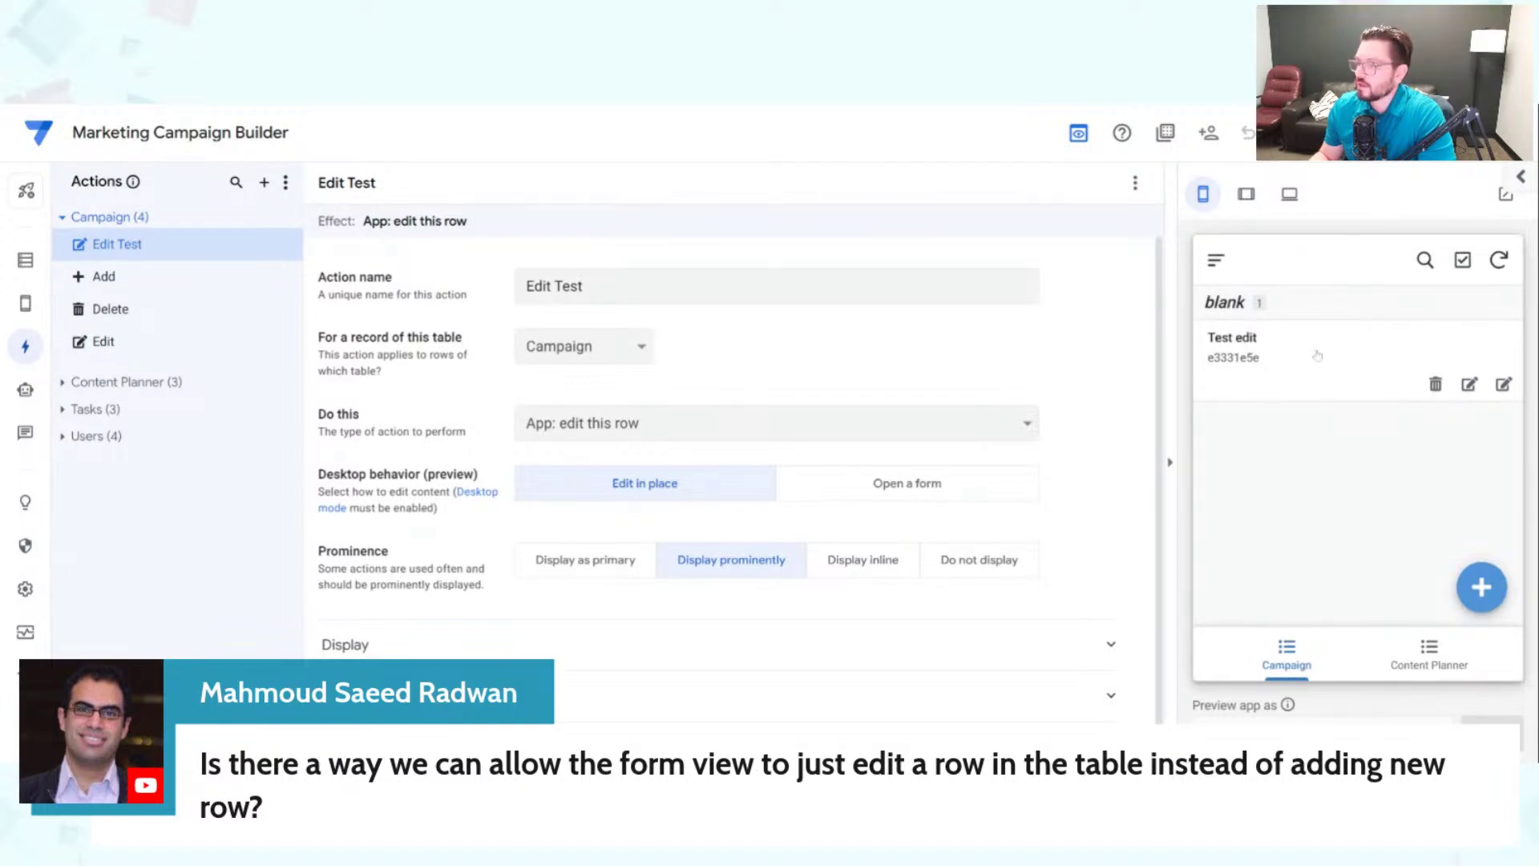
# Step: Rename the 'Test edit' record to 'Test edit 2 edit' using the Edit Test action
pyautogui.click(1299, 375)
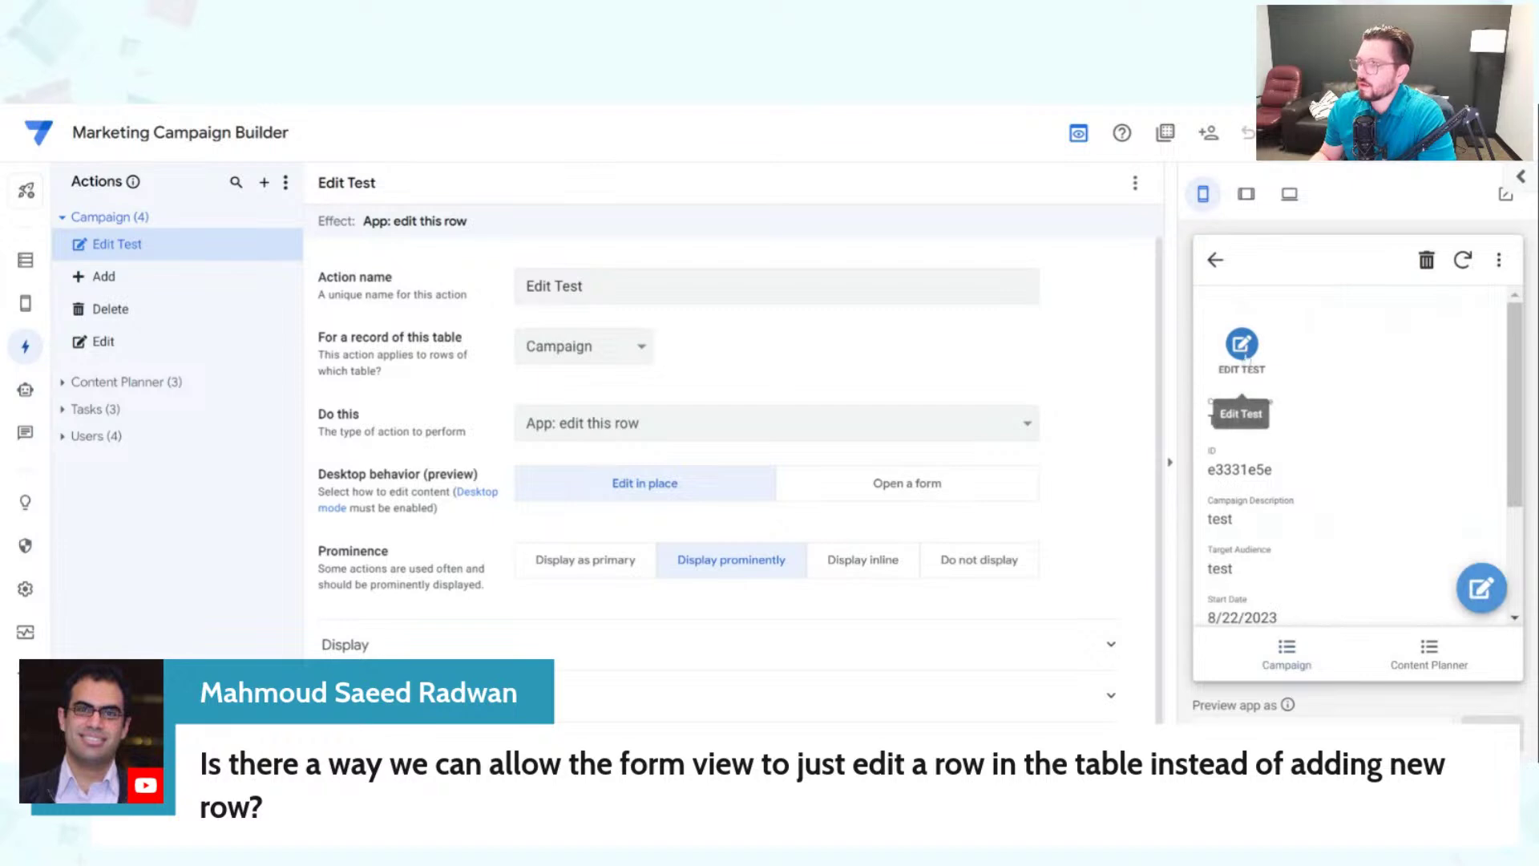
pyautogui.click(1242, 347)
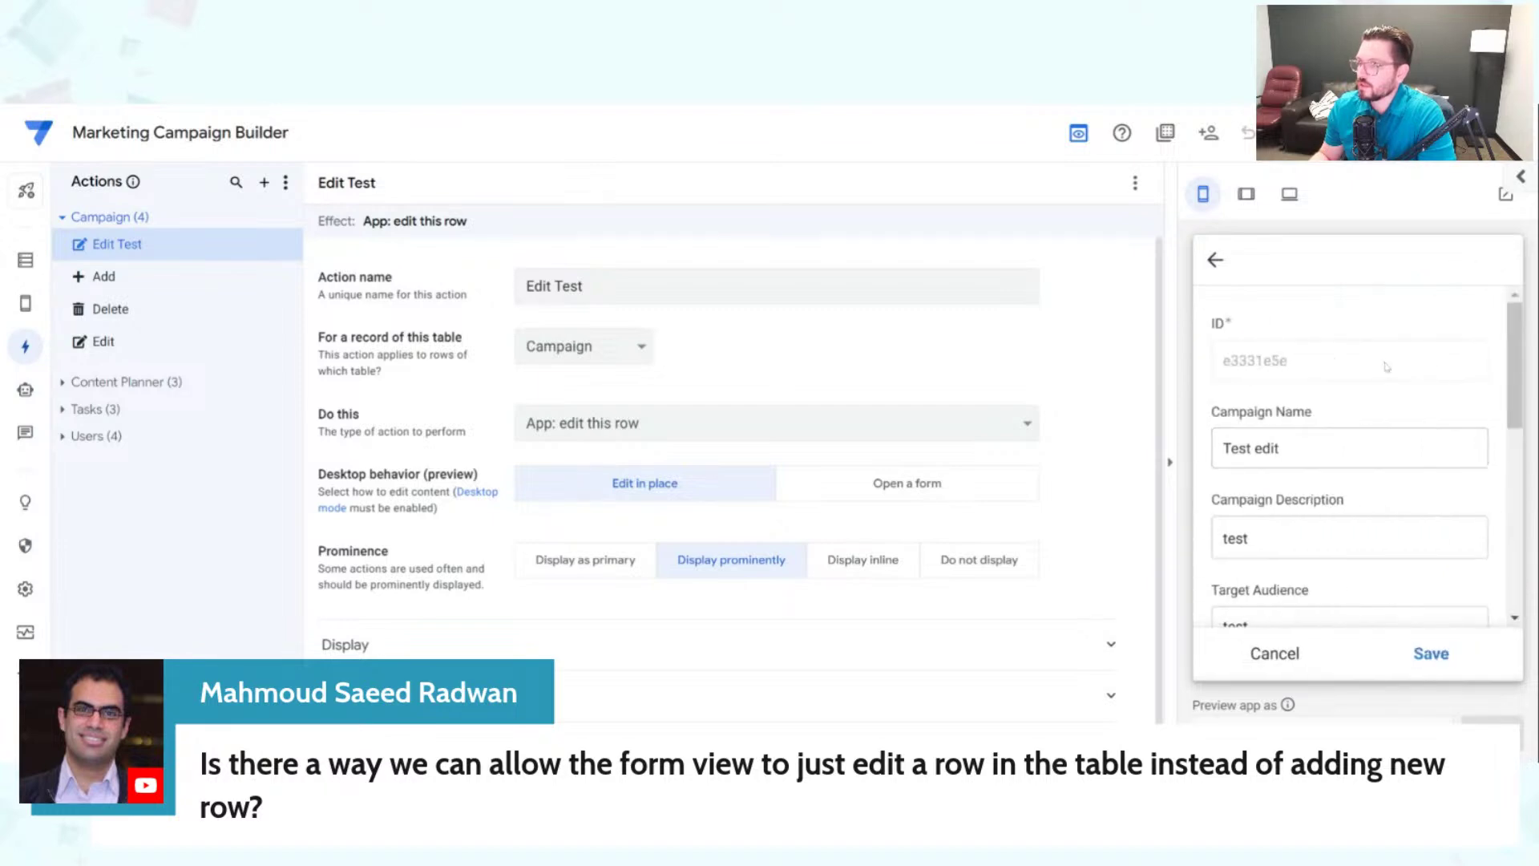
pyautogui.scroll(-2, 1388, 371)
pyautogui.click(1349, 349)
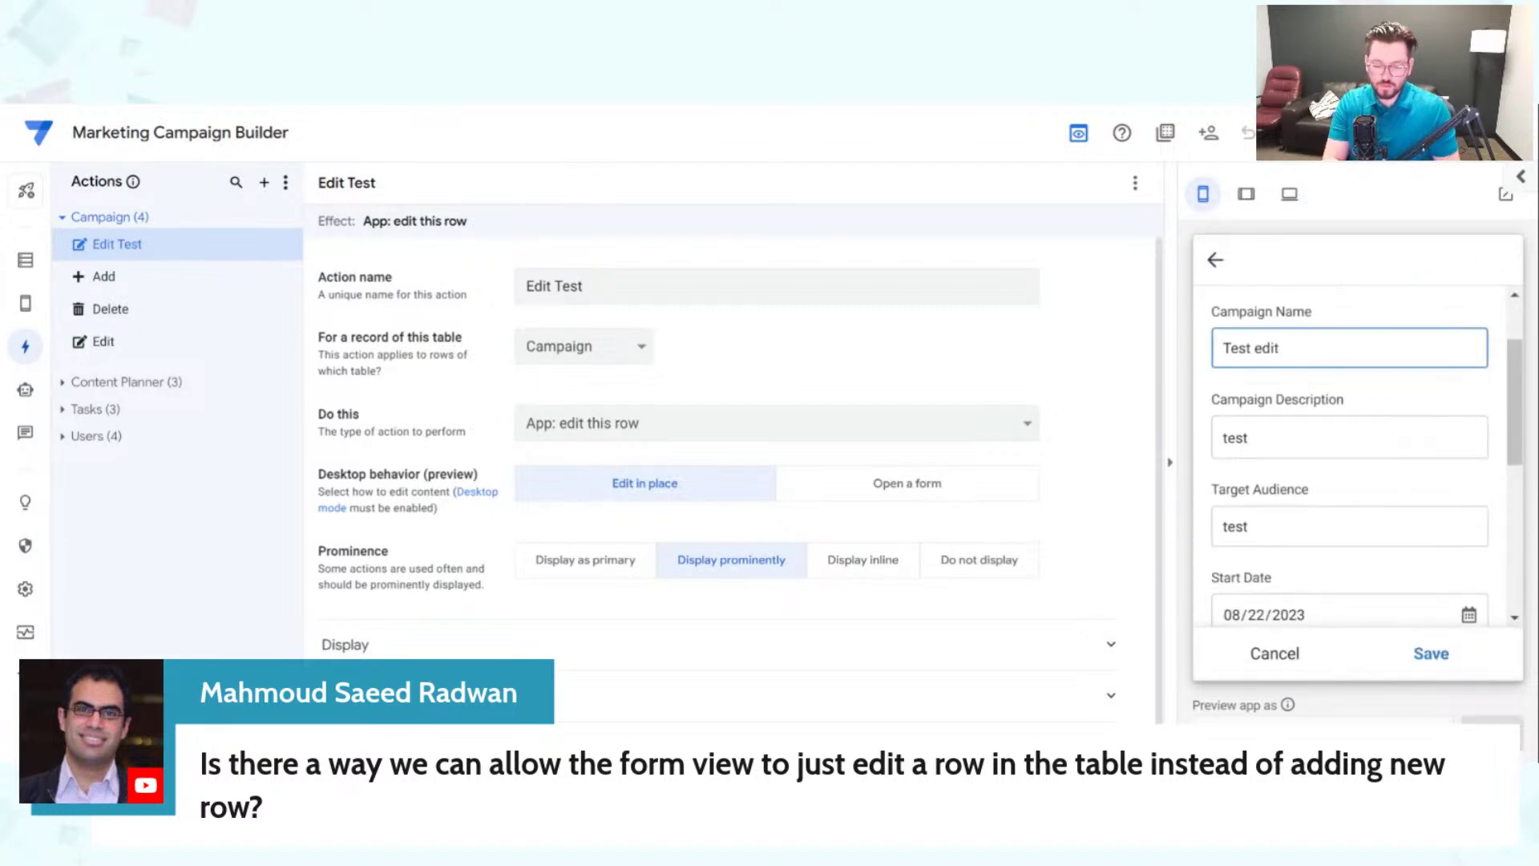
pyautogui.write('2 edit')
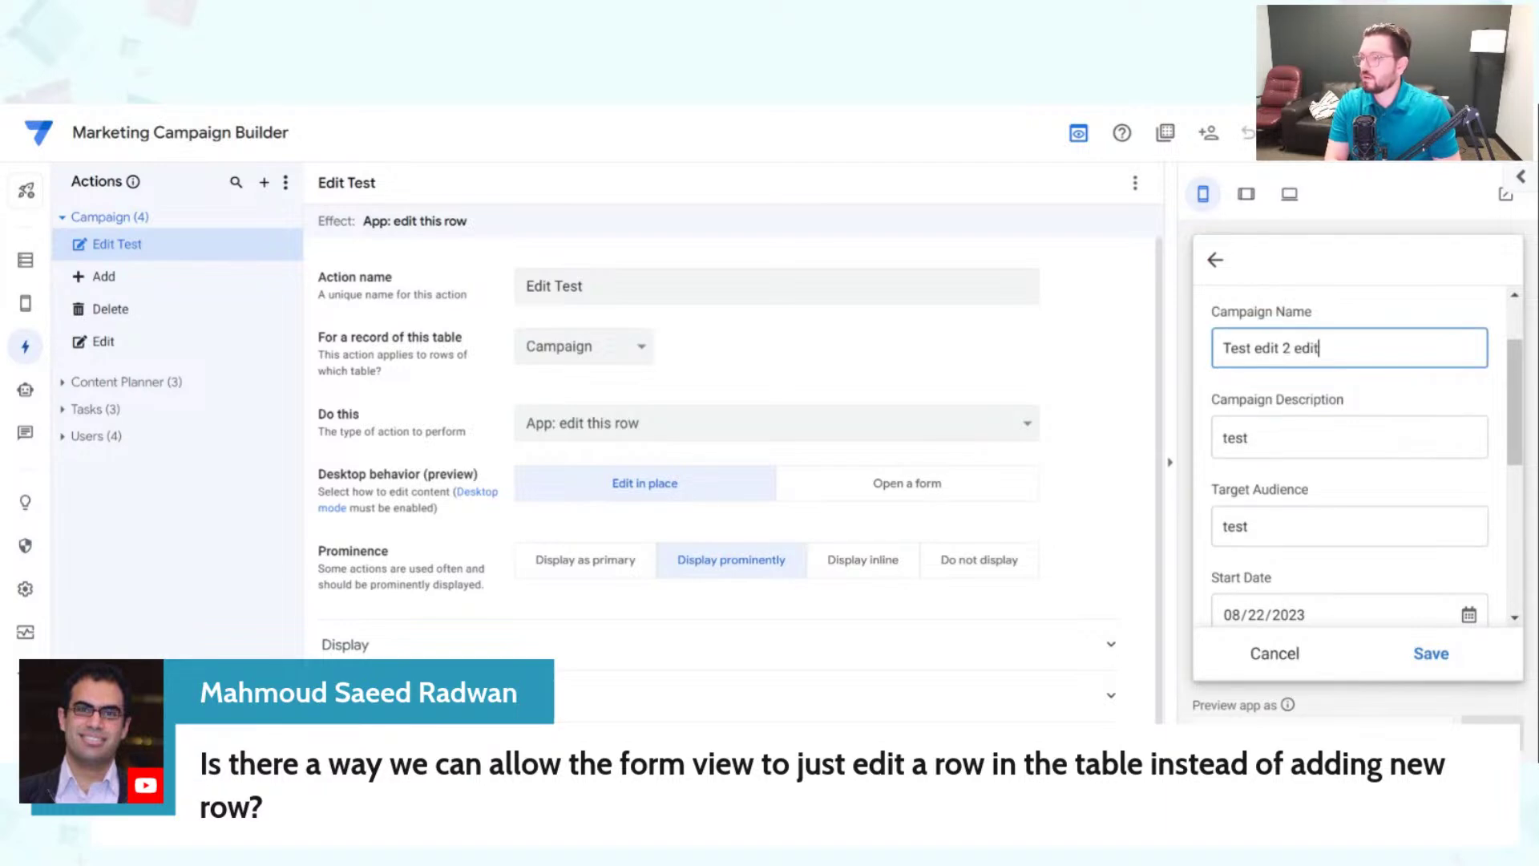
pyautogui.click(1430, 653)
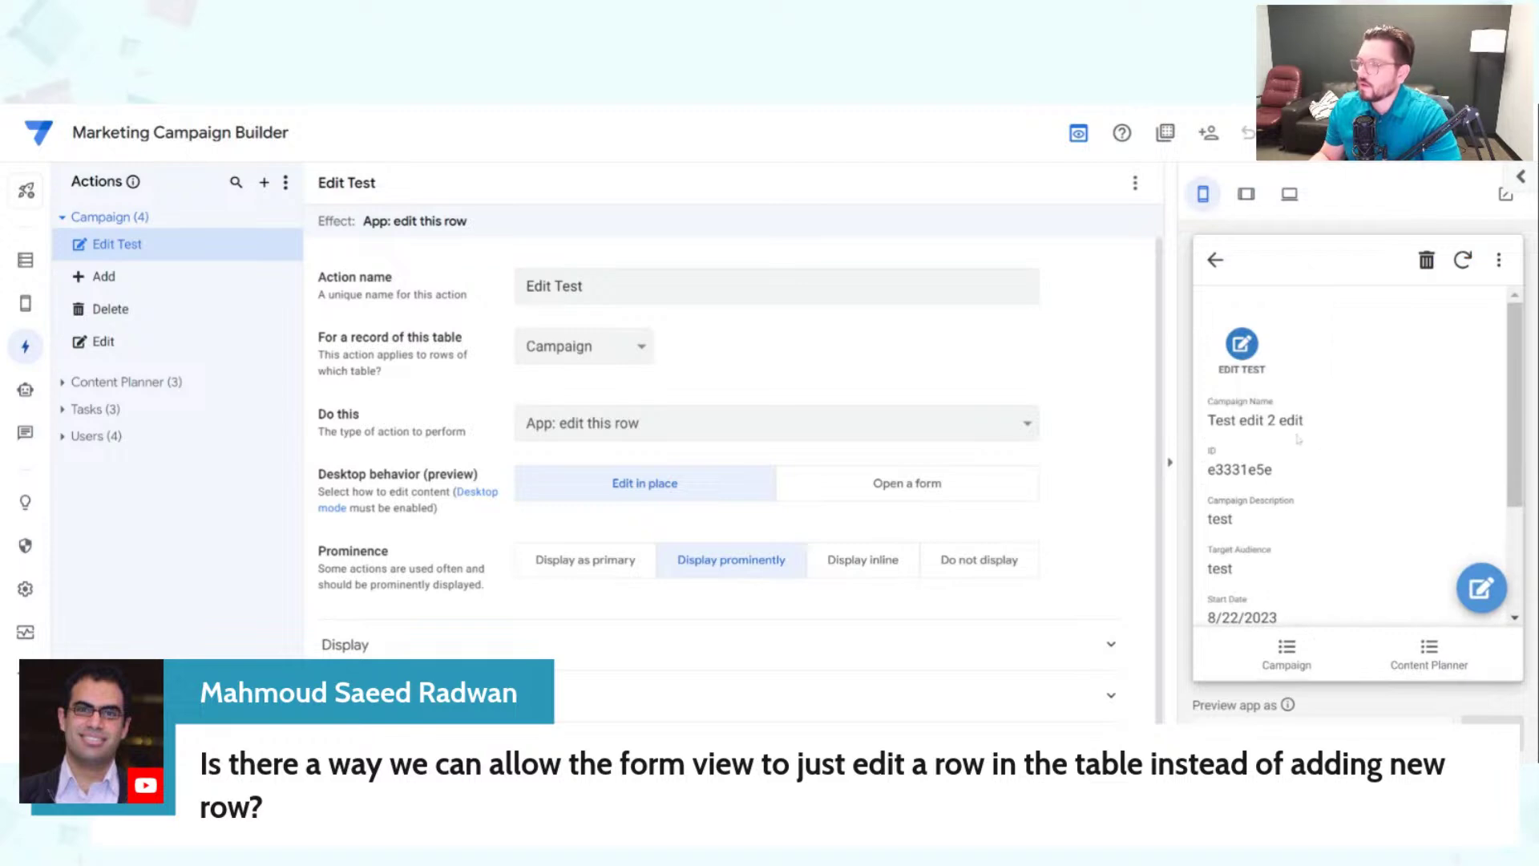
pyautogui.scroll(-2, 1381, 466)
pyautogui.scroll(3, 1385, 491)
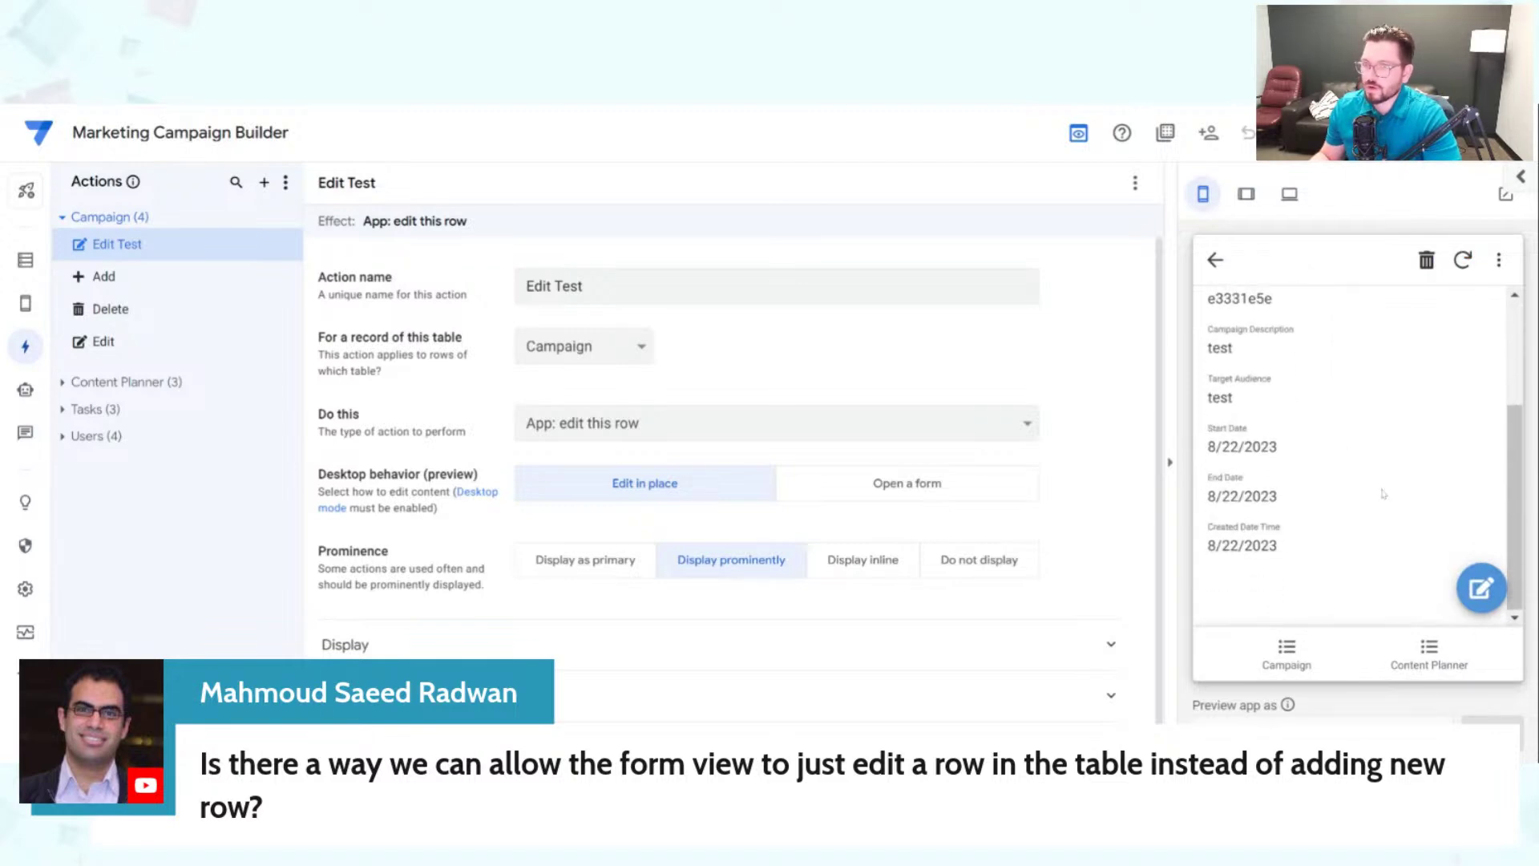
pyautogui.click(1300, 662)
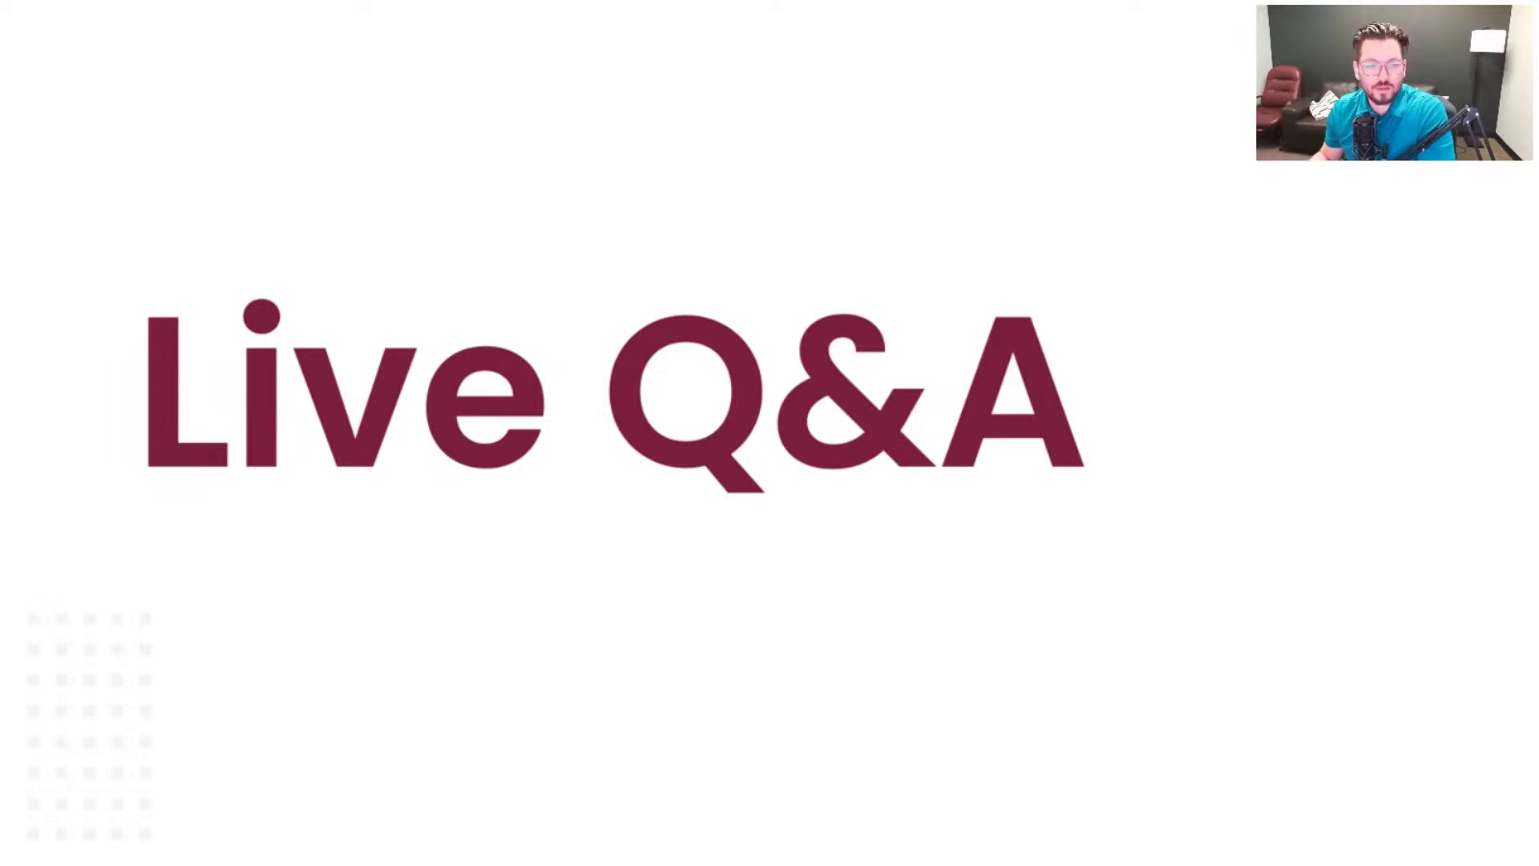
# Step: Advance to the Table Configuration Steps slide and highlight step 1, Set up the Data Types
pyautogui.press('Right')
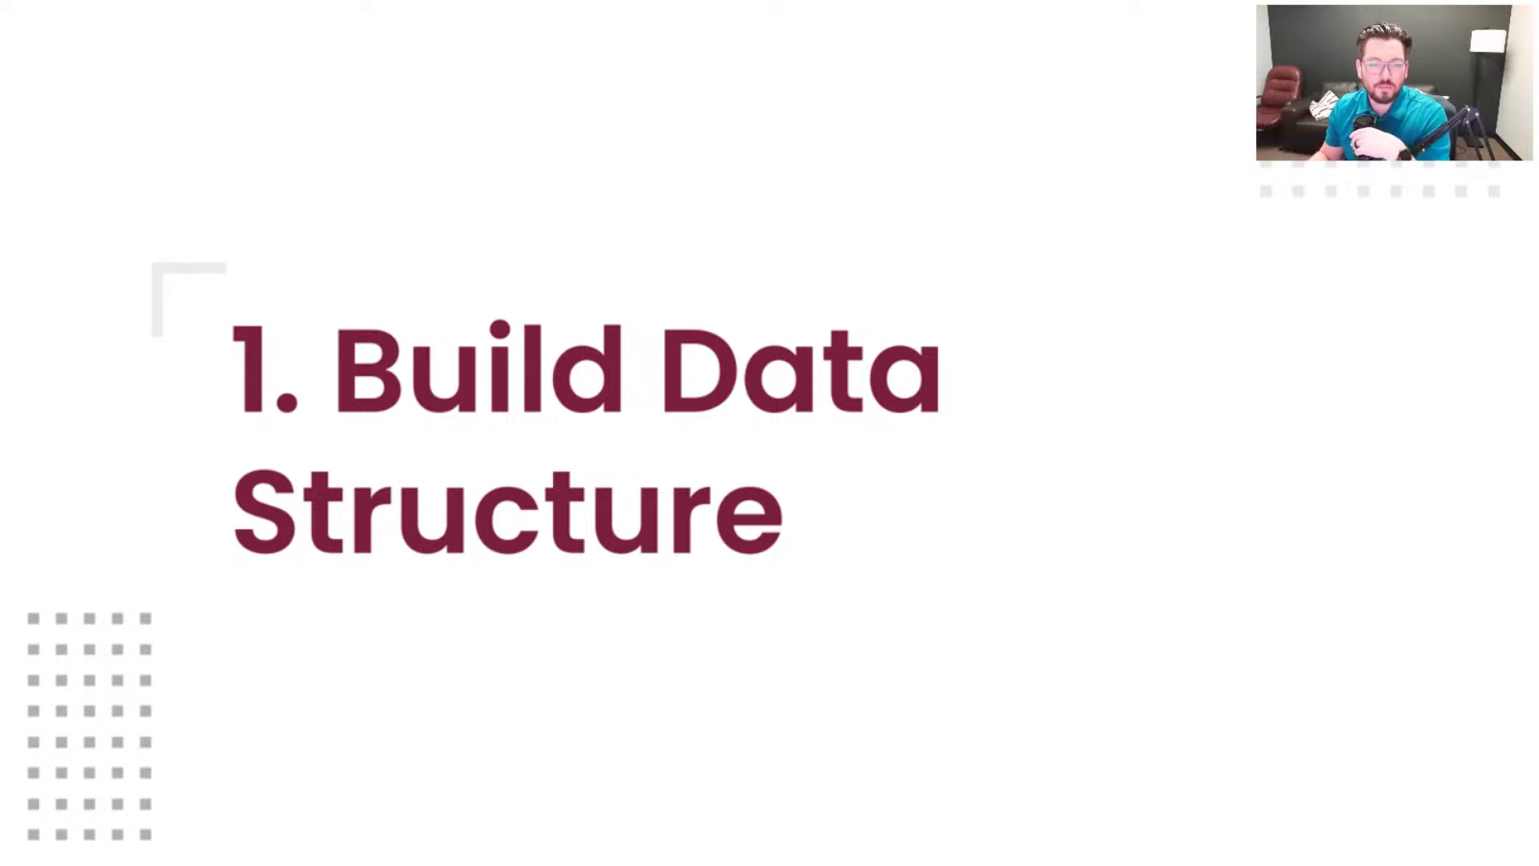
pyautogui.press('Right')
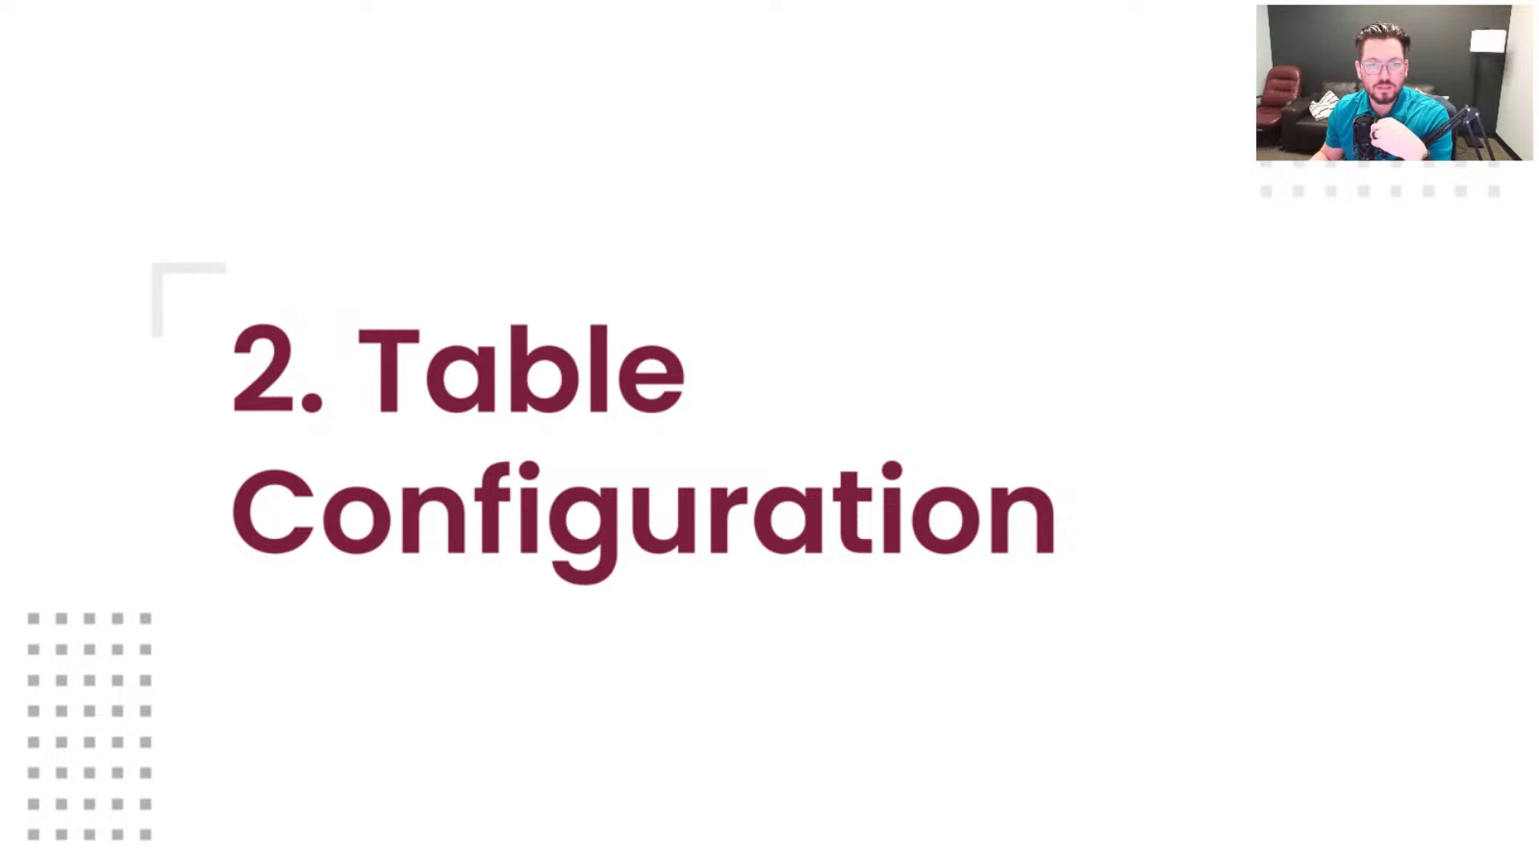
pyautogui.press('Right')
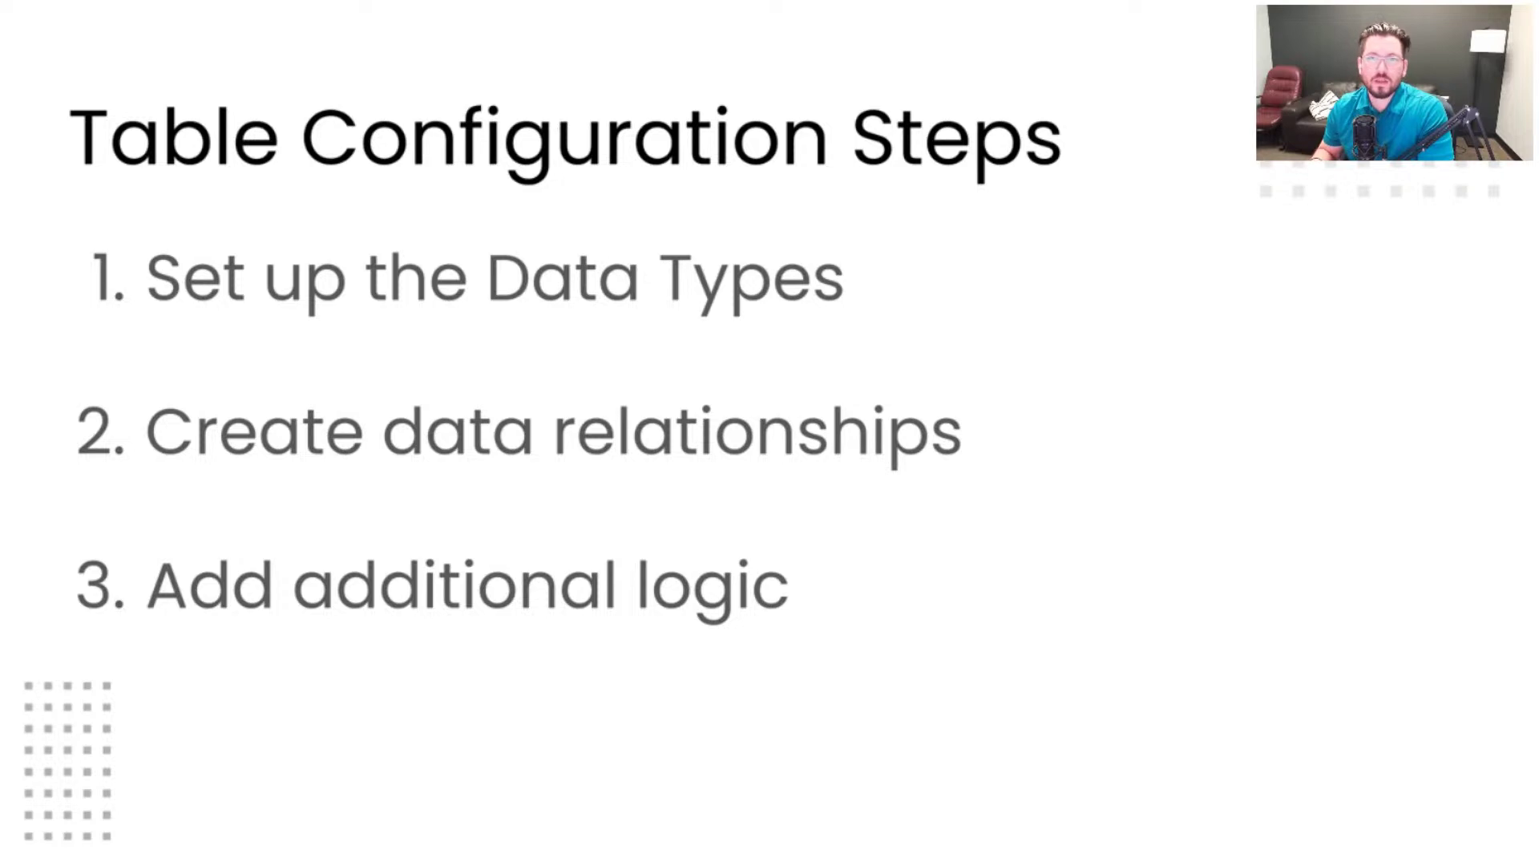
pyautogui.press('Right')
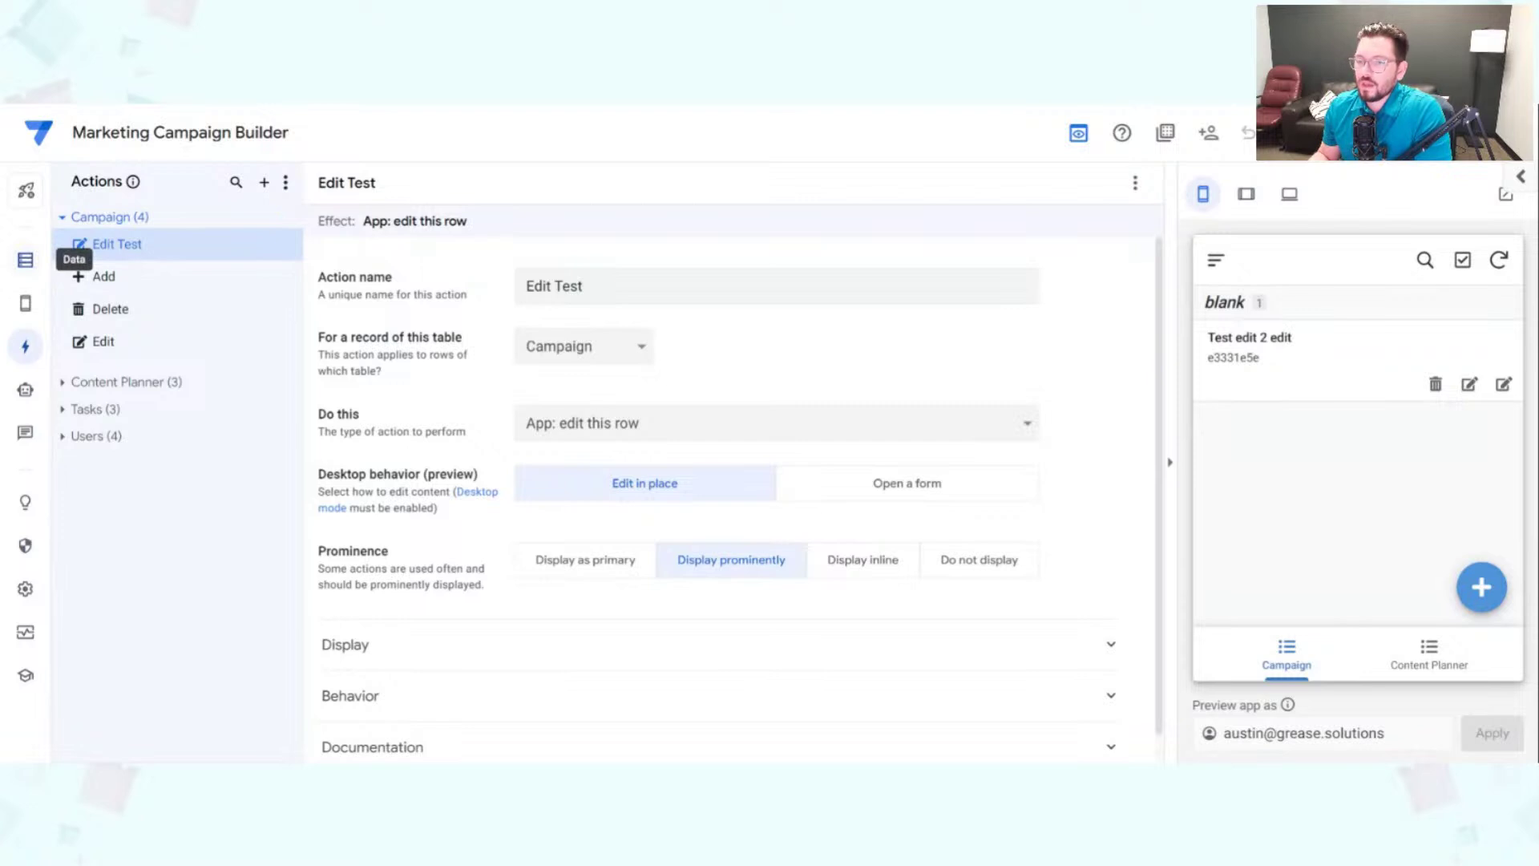
# Step: Display the Campaign table's ten columns and scroll right to see type, key and initial values
pyautogui.click(25, 260)
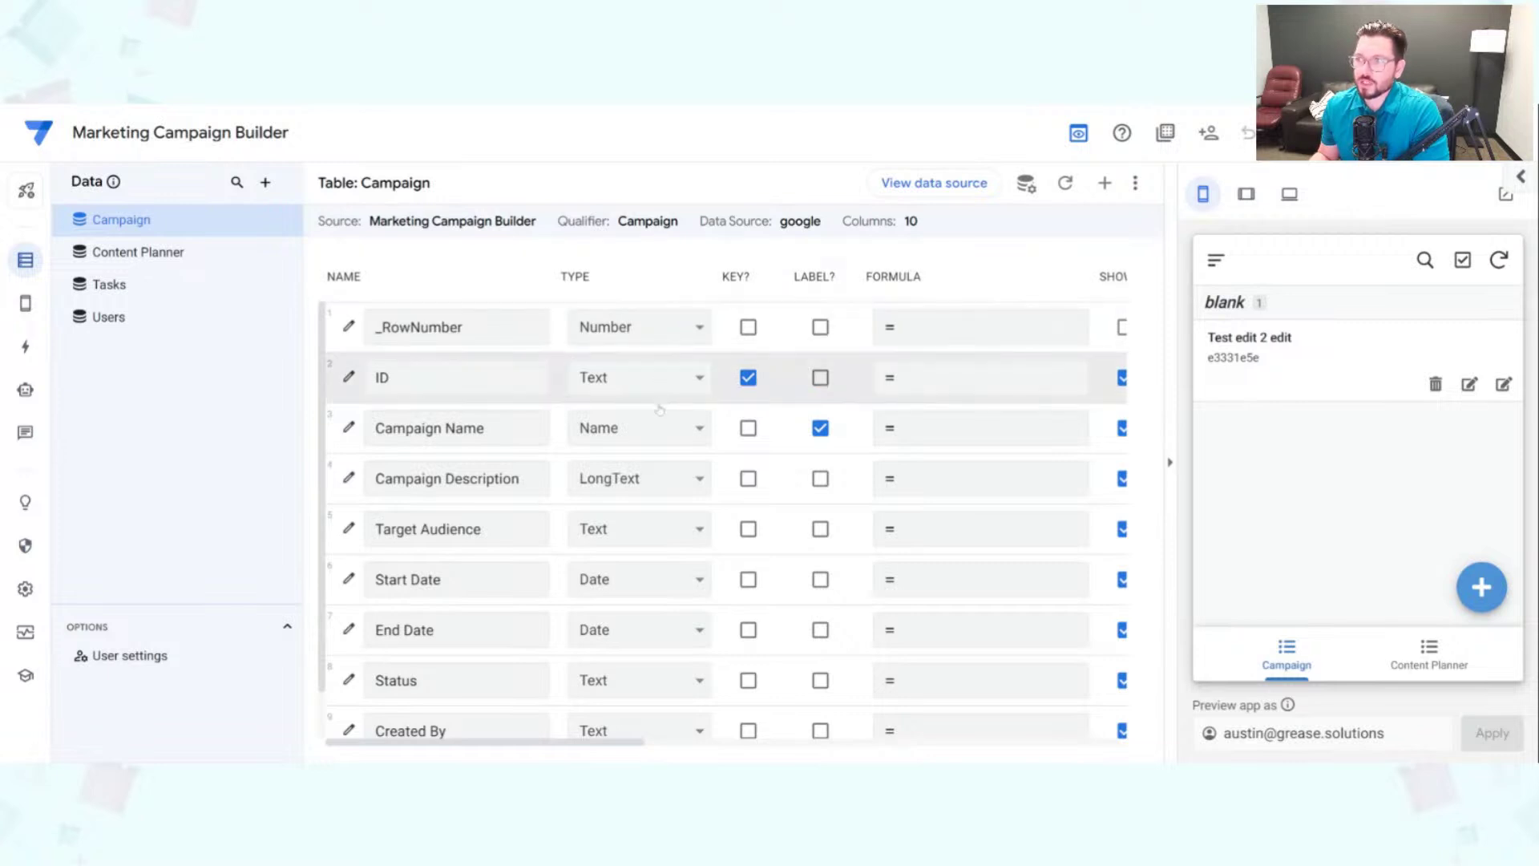
pyautogui.moveTo(558, 276); pyautogui.dragTo(604, 282)
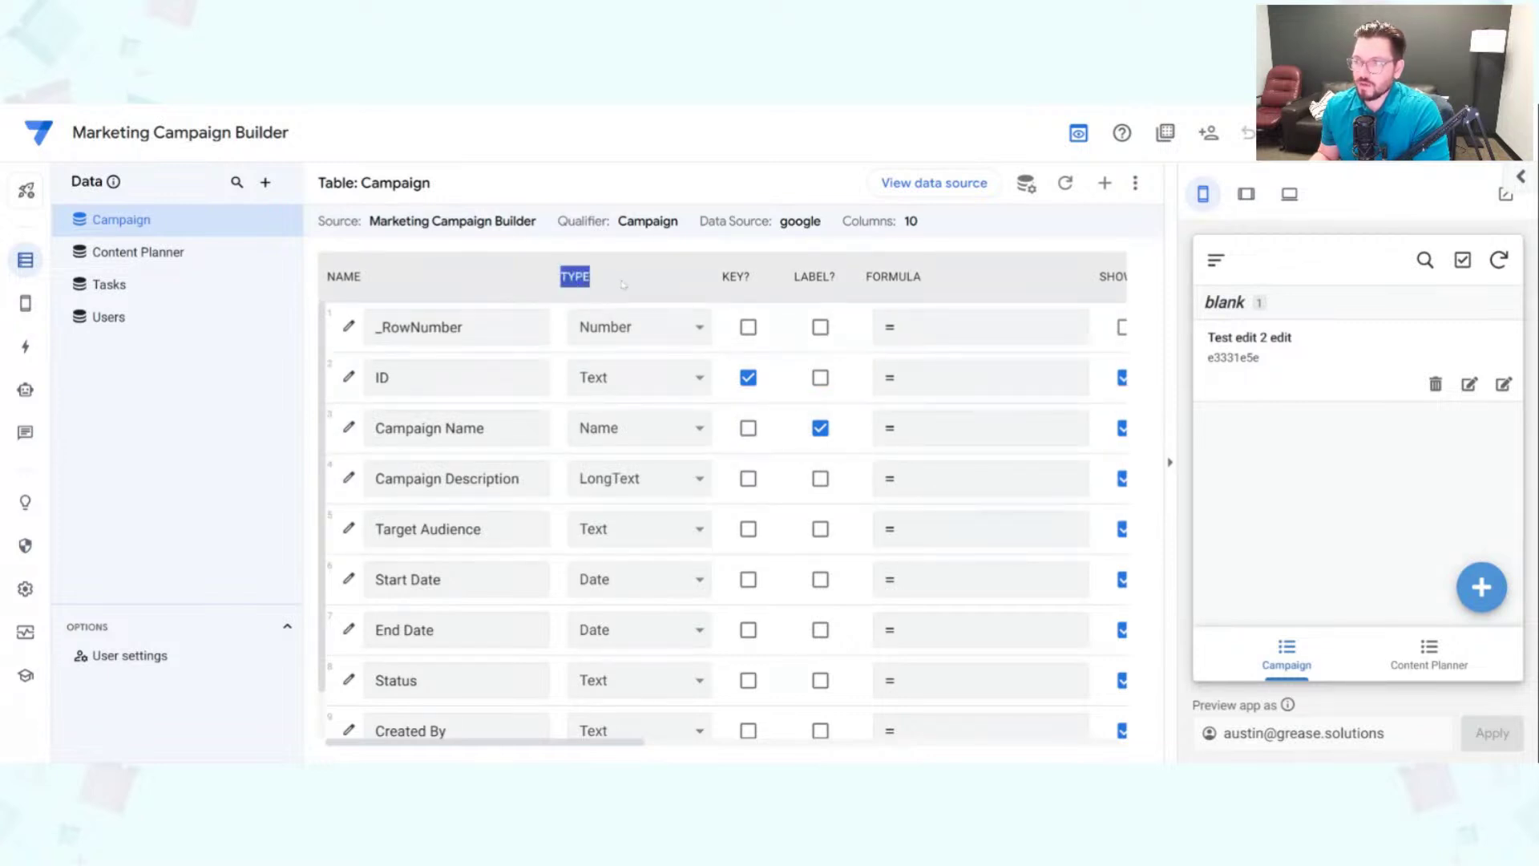
pyautogui.click(635, 280)
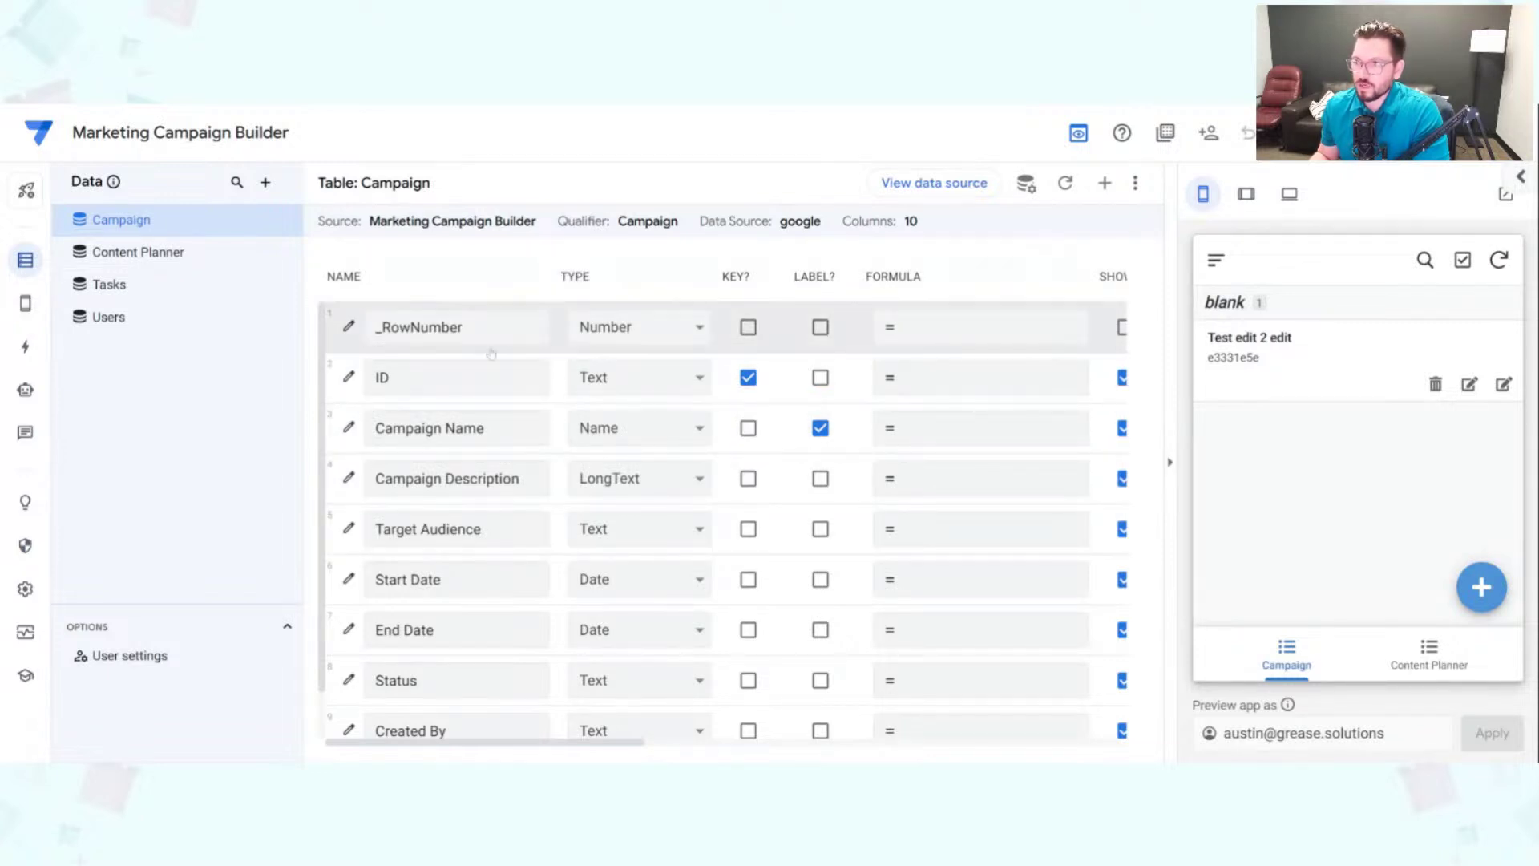
pyautogui.scroll(-1, 473, 472)
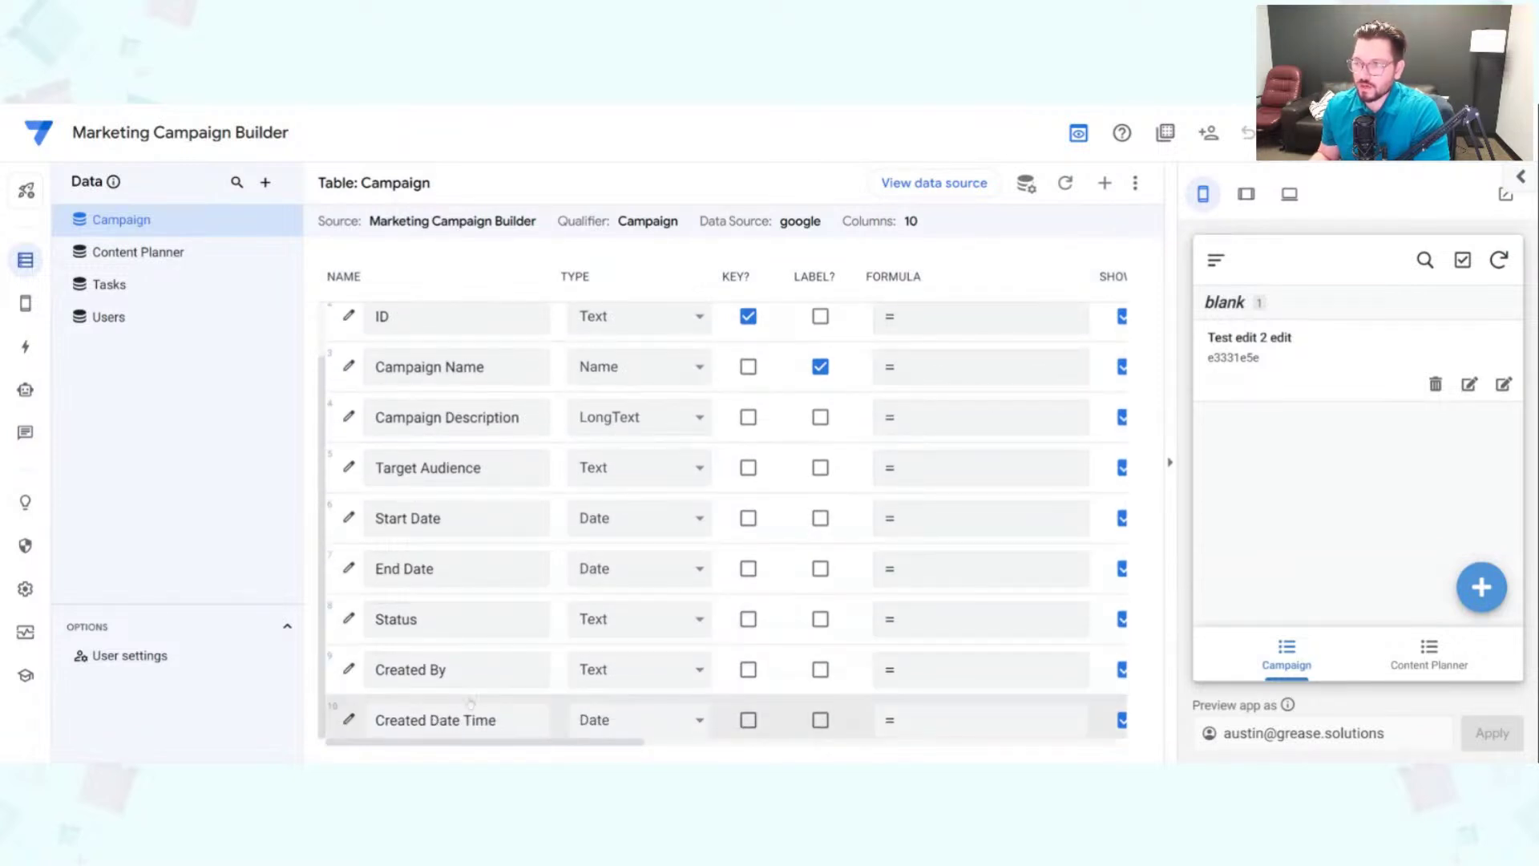
pyautogui.scroll(1, 469, 633)
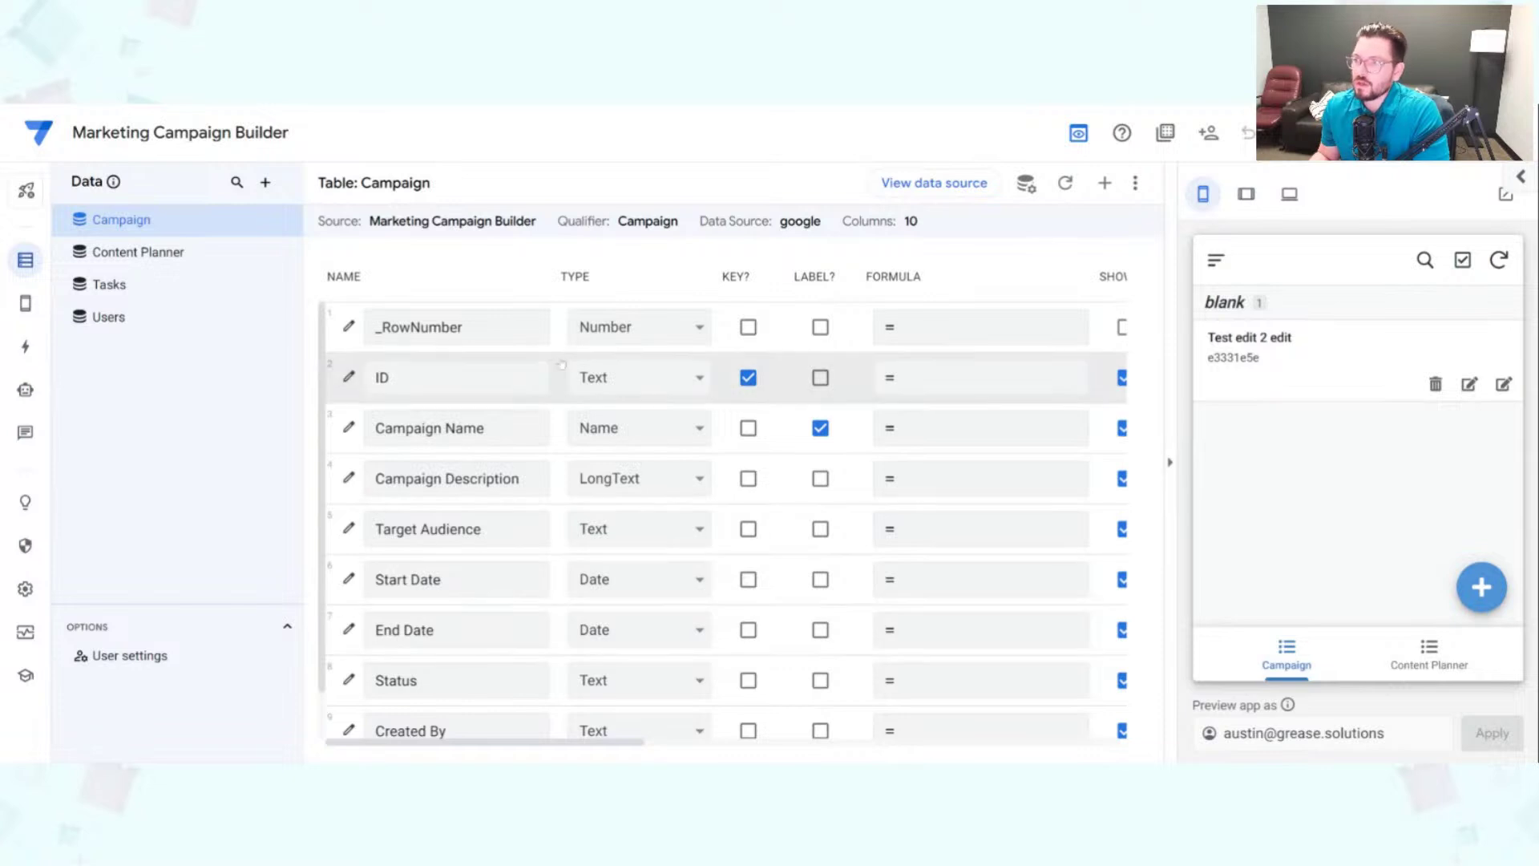
pyautogui.moveTo(681, 276); pyautogui.dragTo(565, 721)
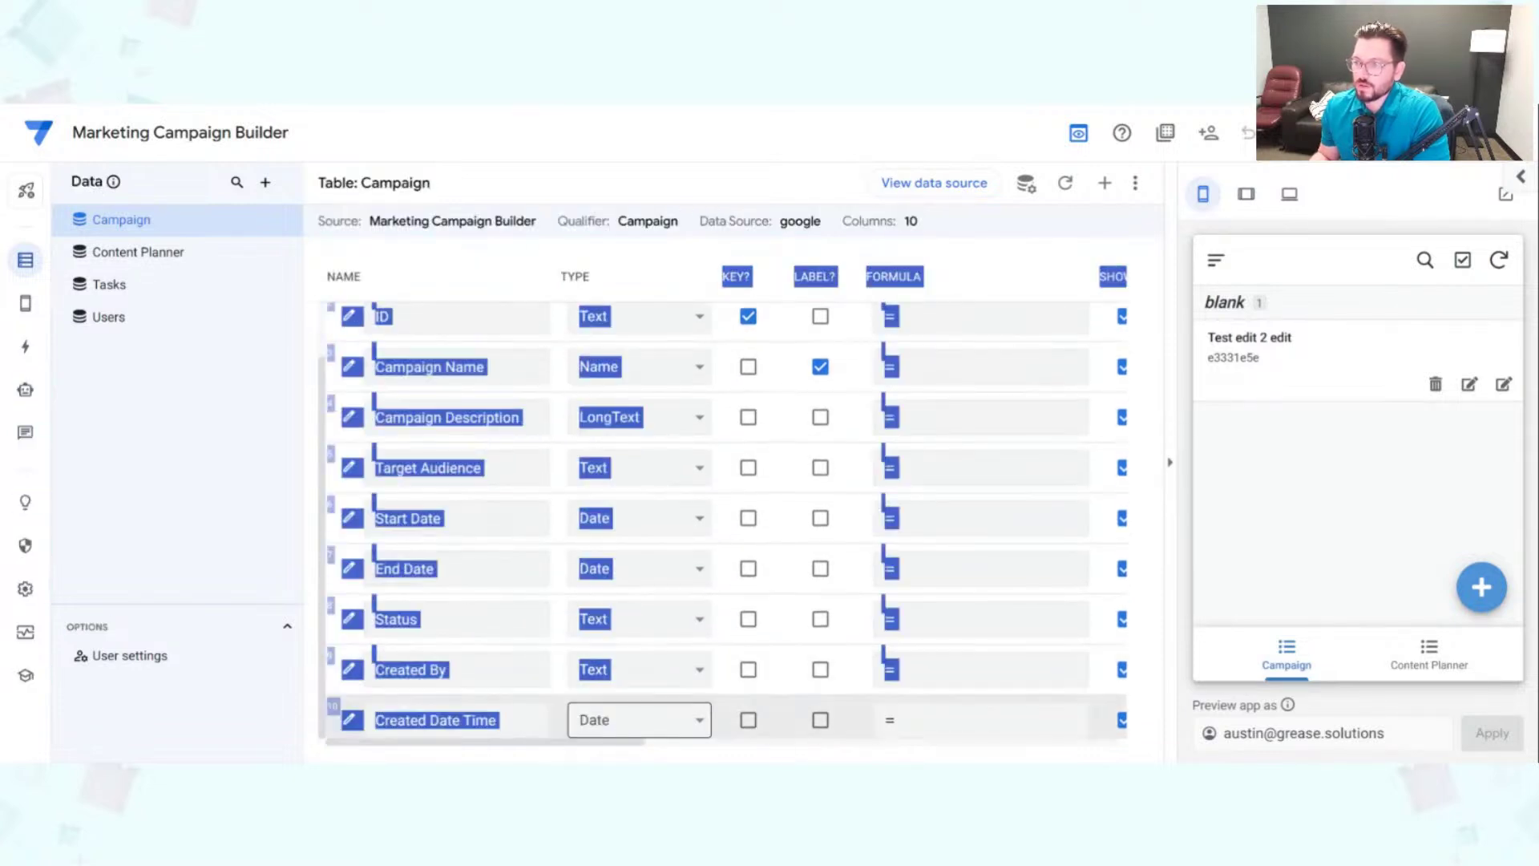
pyautogui.click(620, 723)
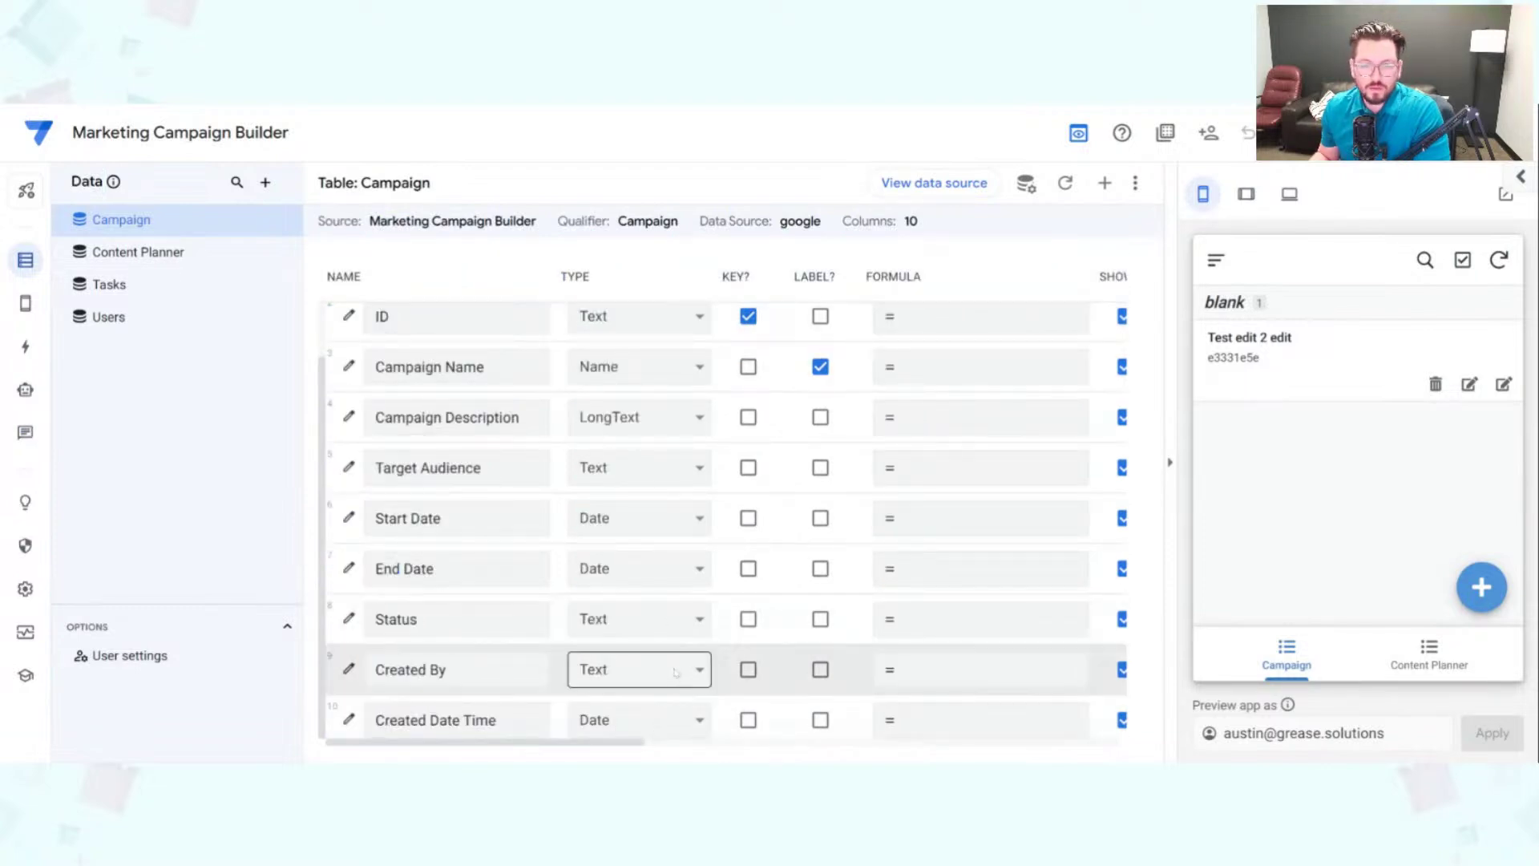
pyautogui.scroll(1, 642, 626)
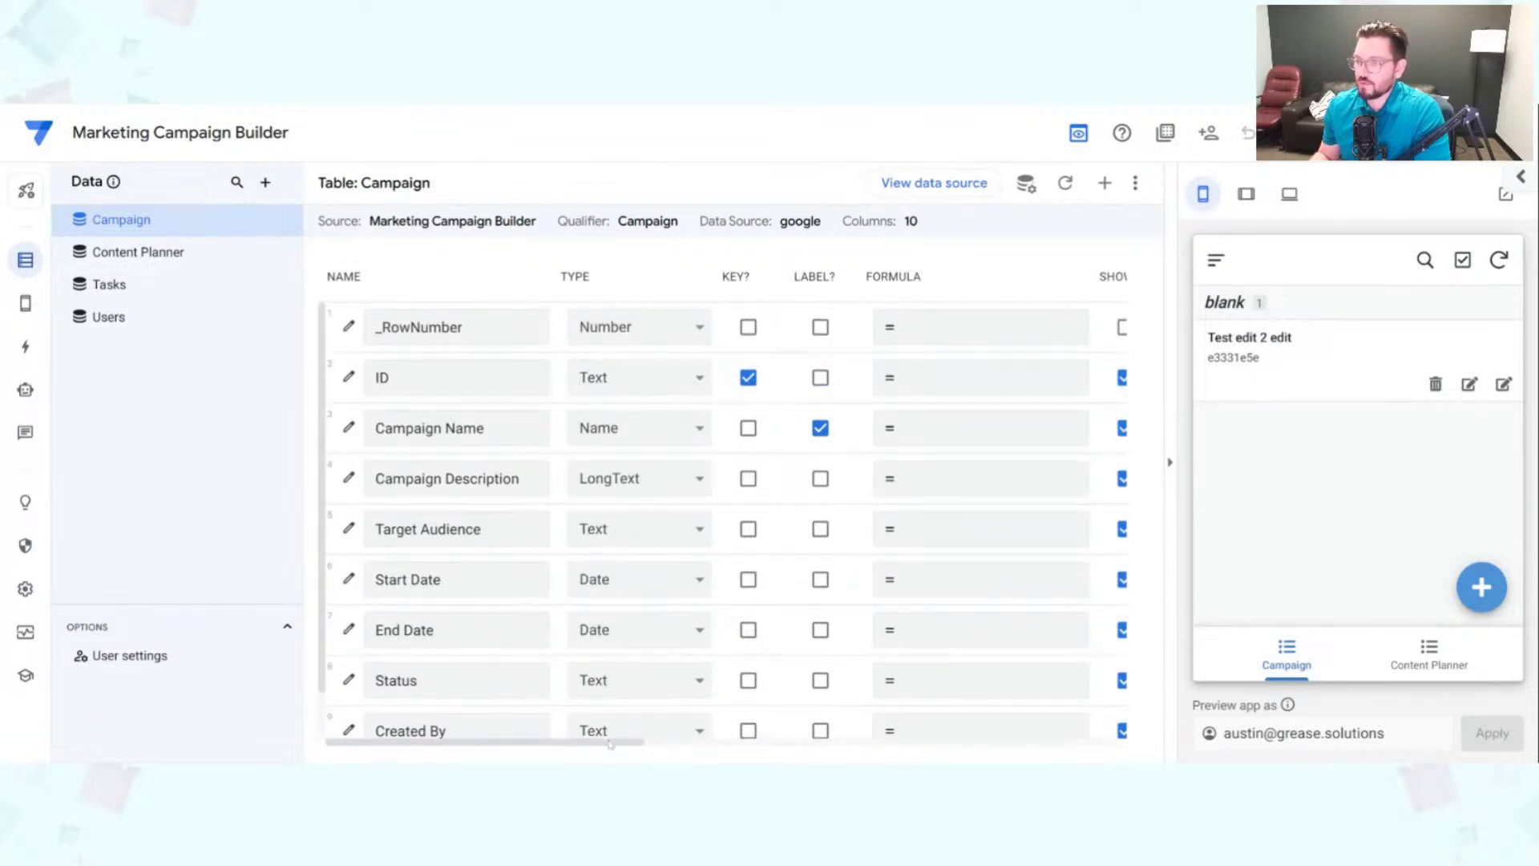
pyautogui.hscroll(2, 636, 744)
pyautogui.hscroll(10, 636, 743)
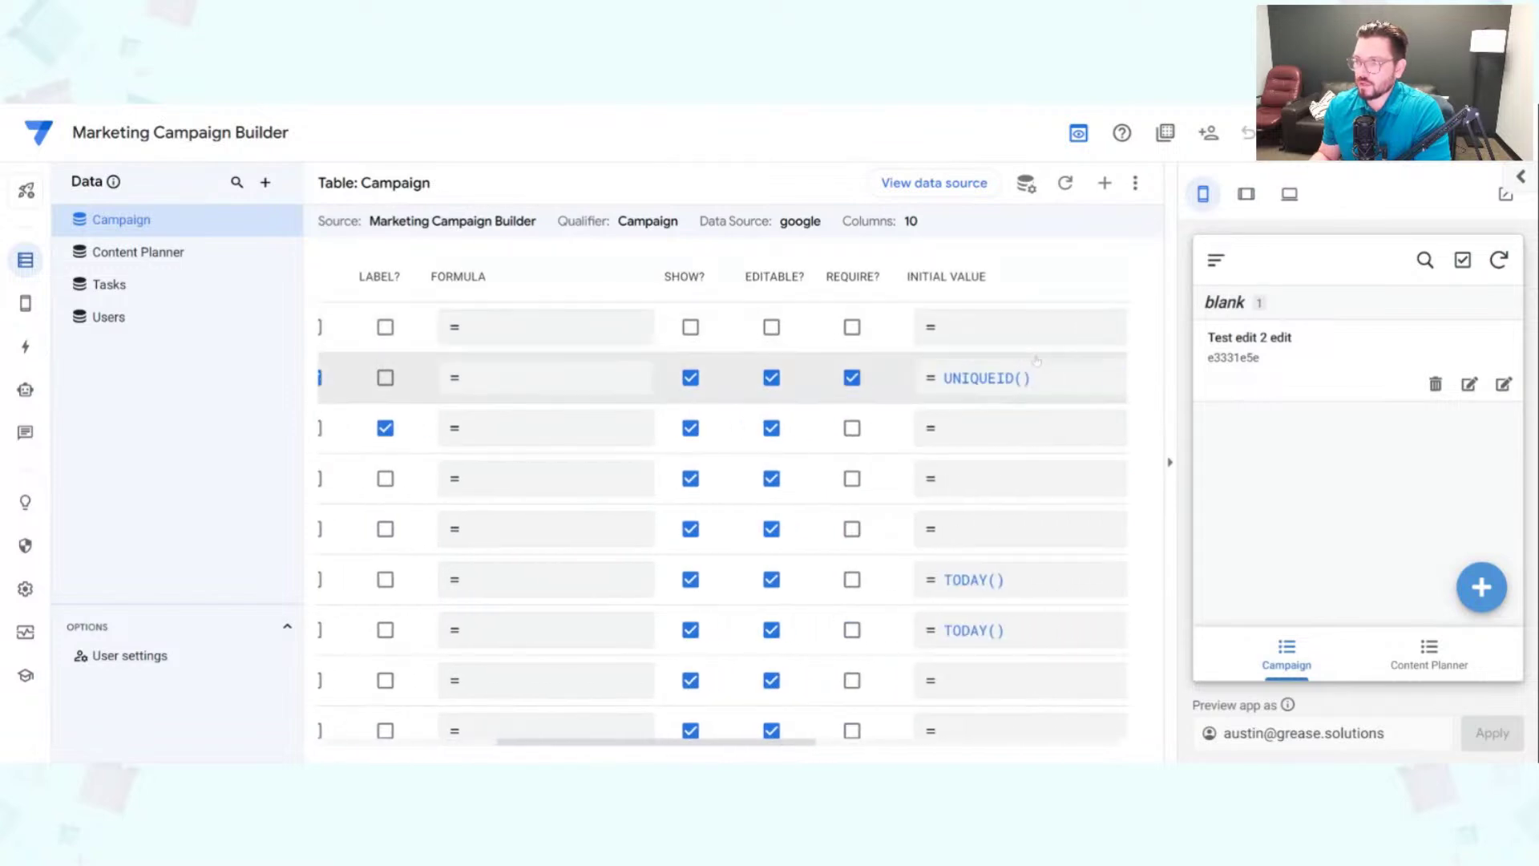
# Step: Hide the ID column and change Campaign Name's type from Name to Text
pyautogui.click(691, 378)
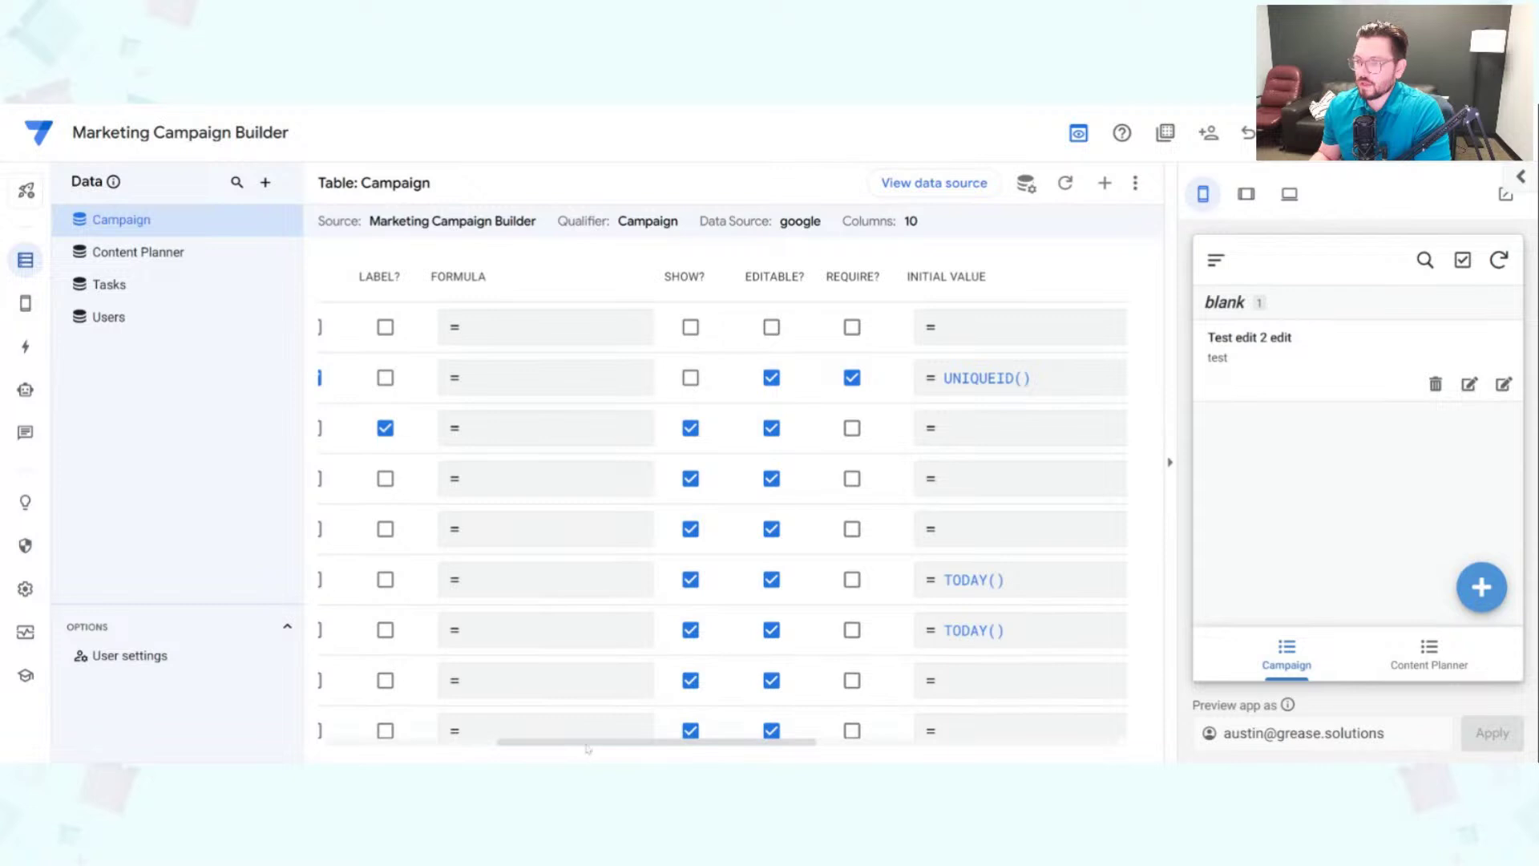
pyautogui.hscroll(-10, 588, 744)
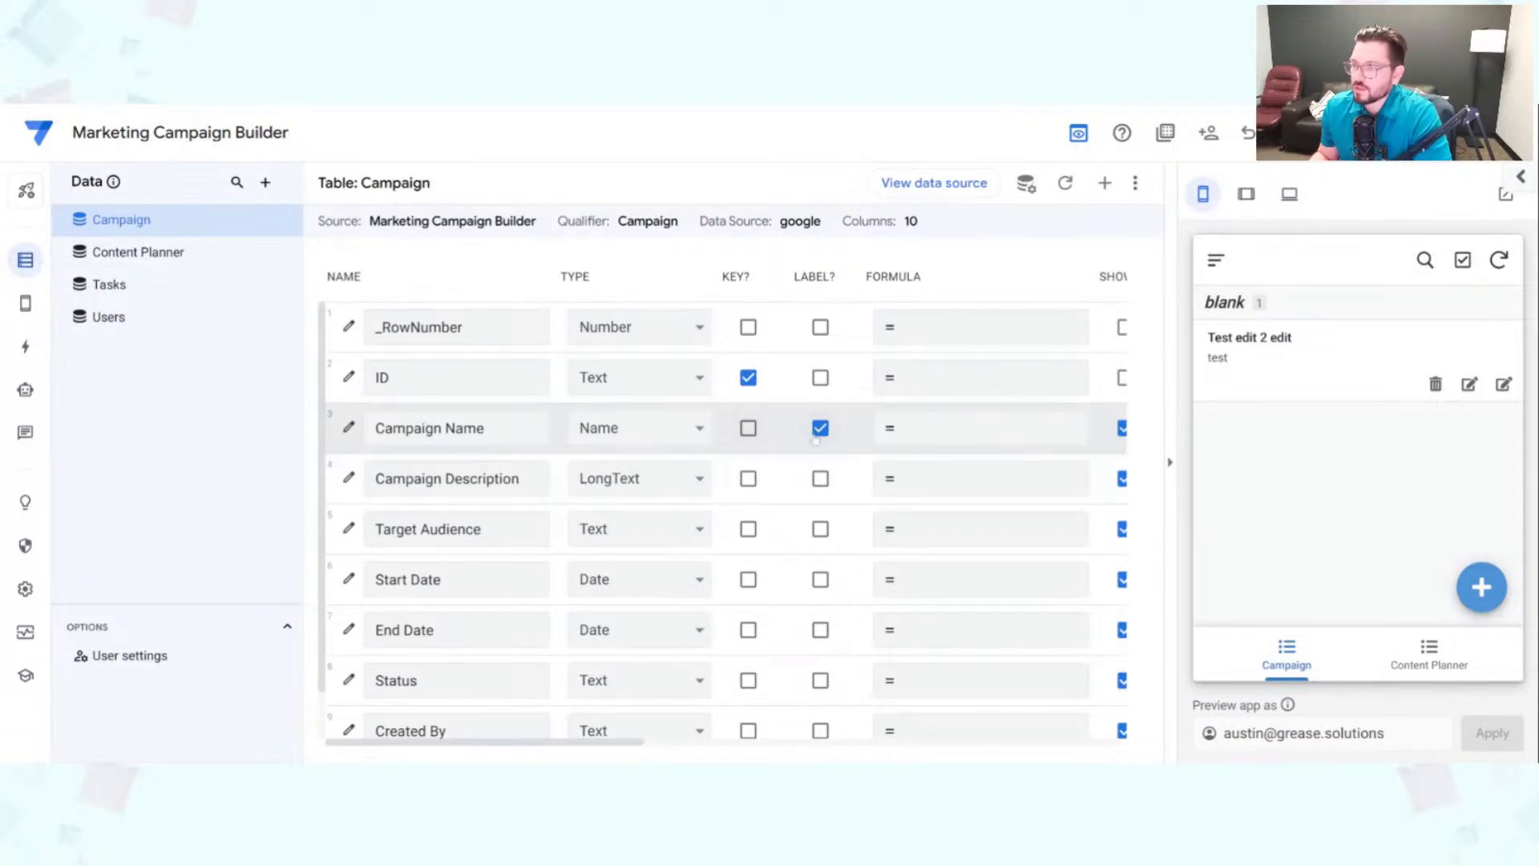
pyautogui.click(639, 433)
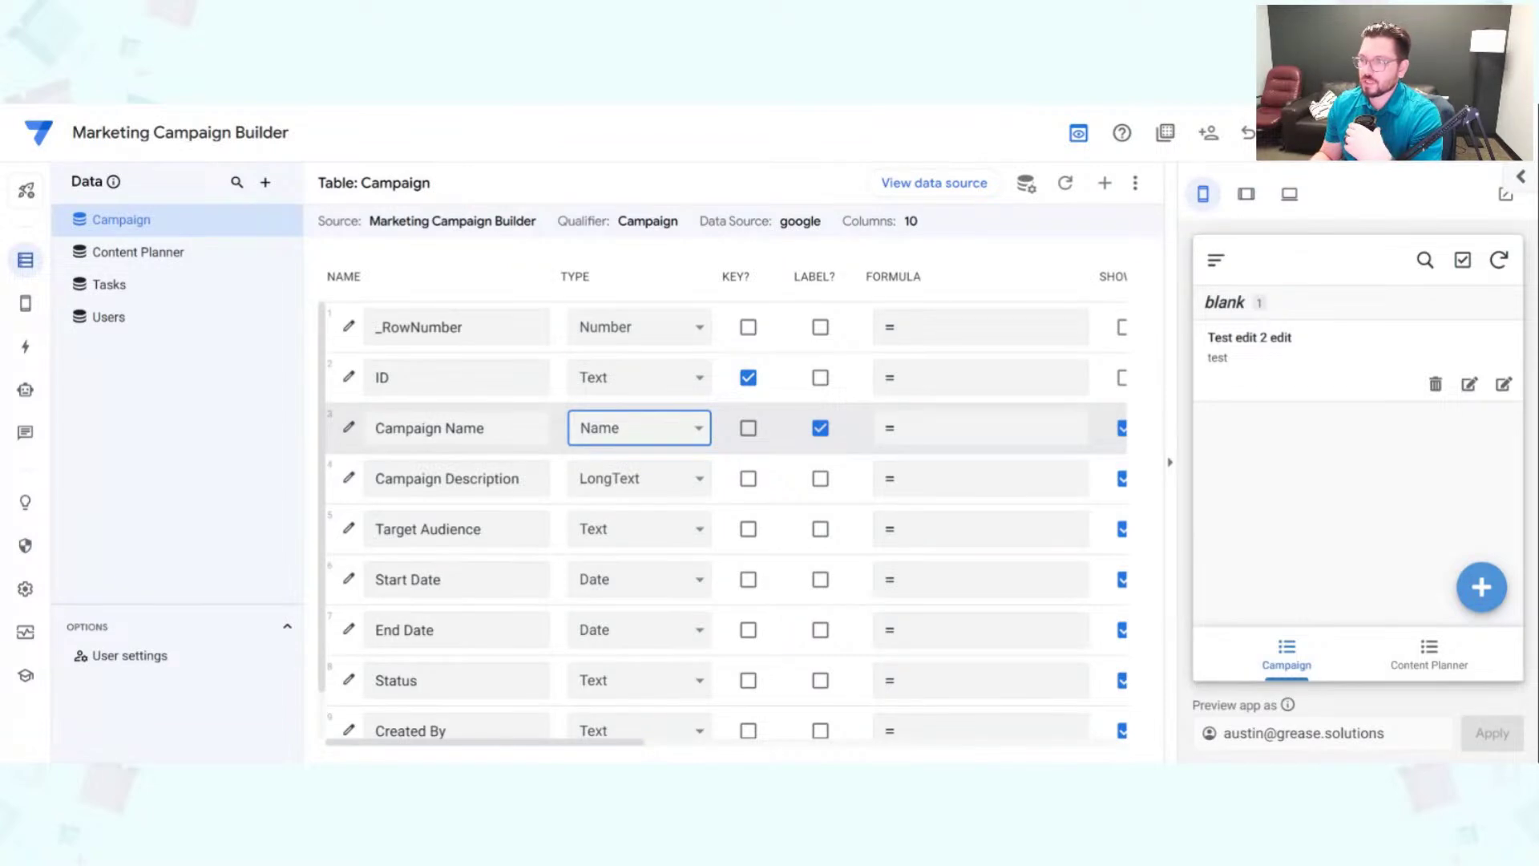
pyautogui.click(744, 527)
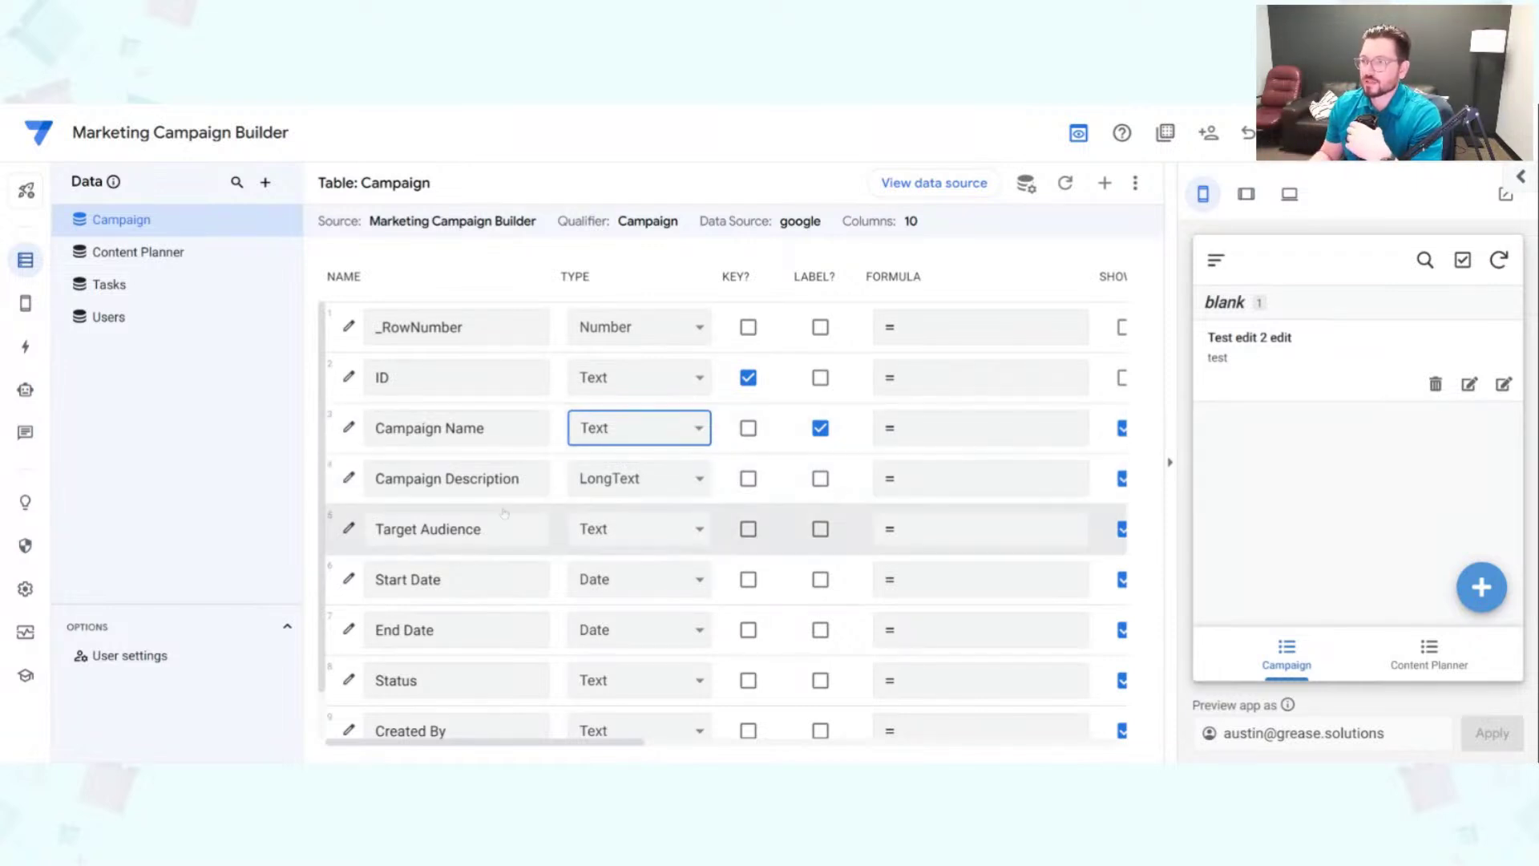
# Step: Change both the Target Audience and Status column types to Enum
pyautogui.scroll(-1, 638, 485)
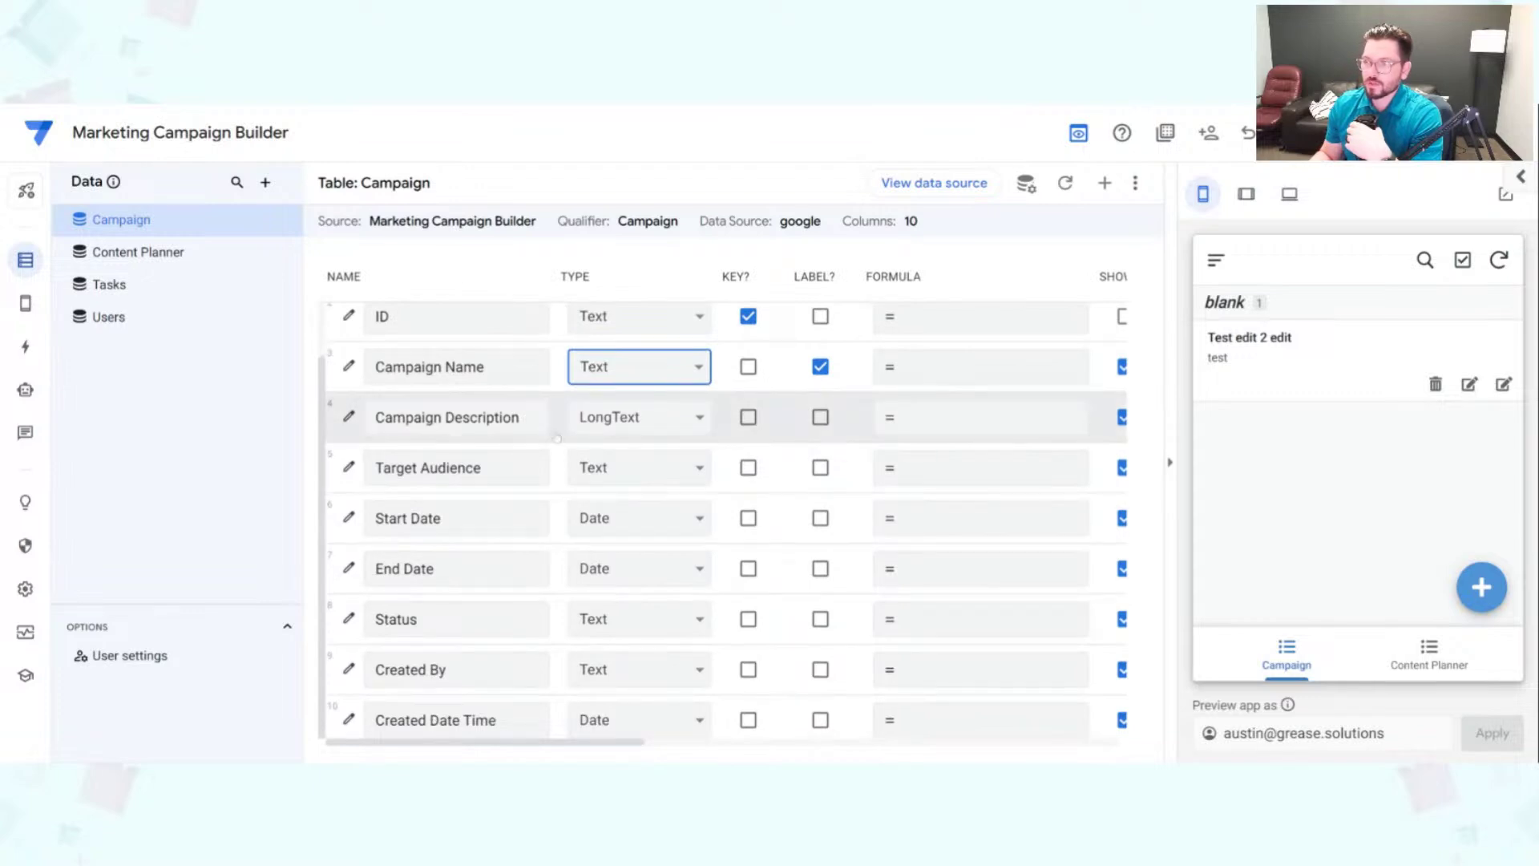
pyautogui.click(647, 477)
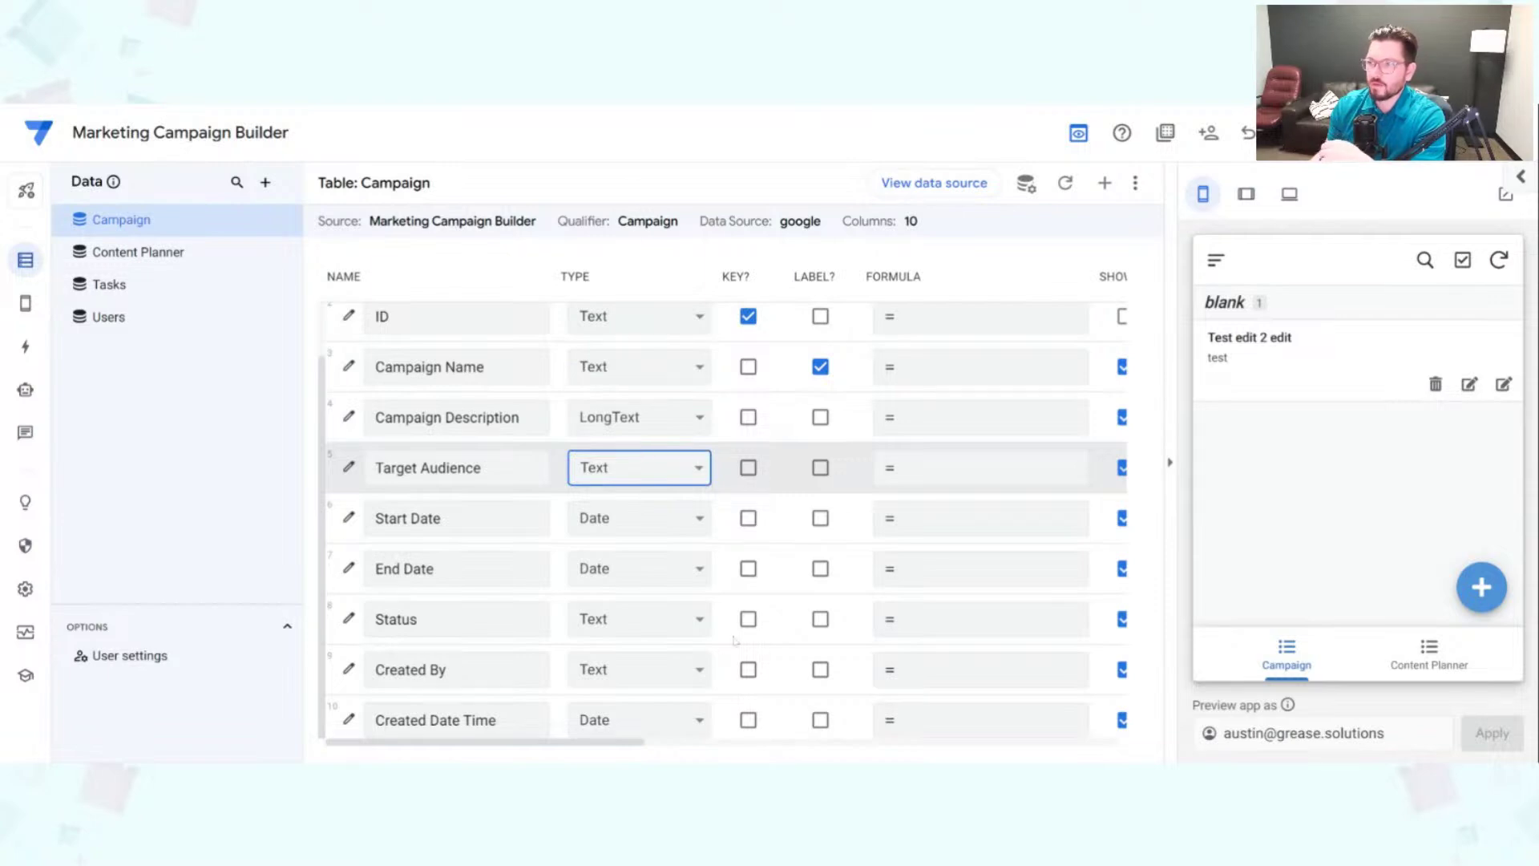
pyautogui.write('enum')
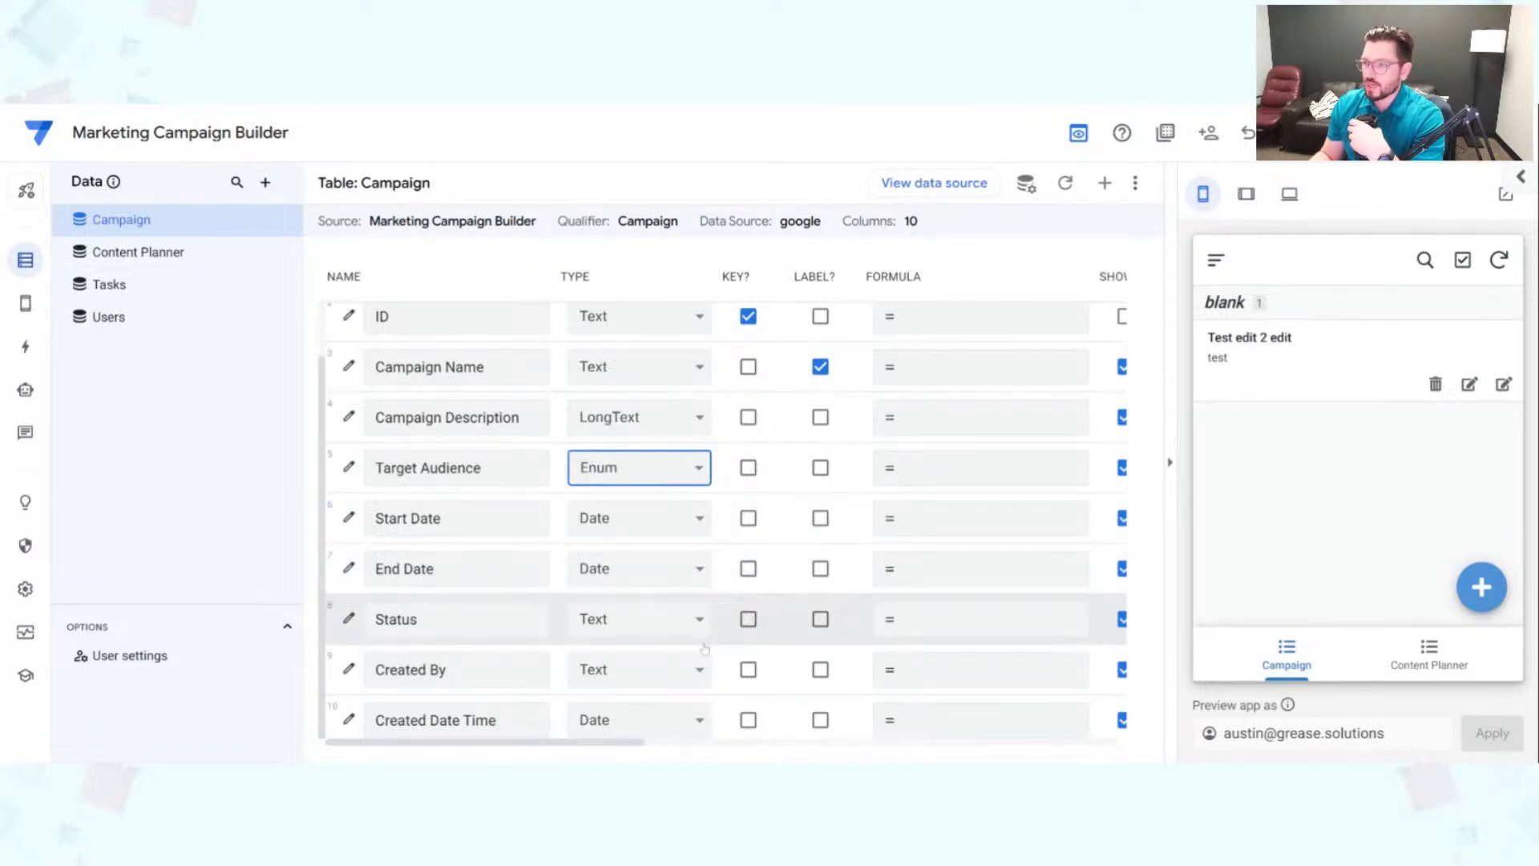
pyautogui.click(642, 630)
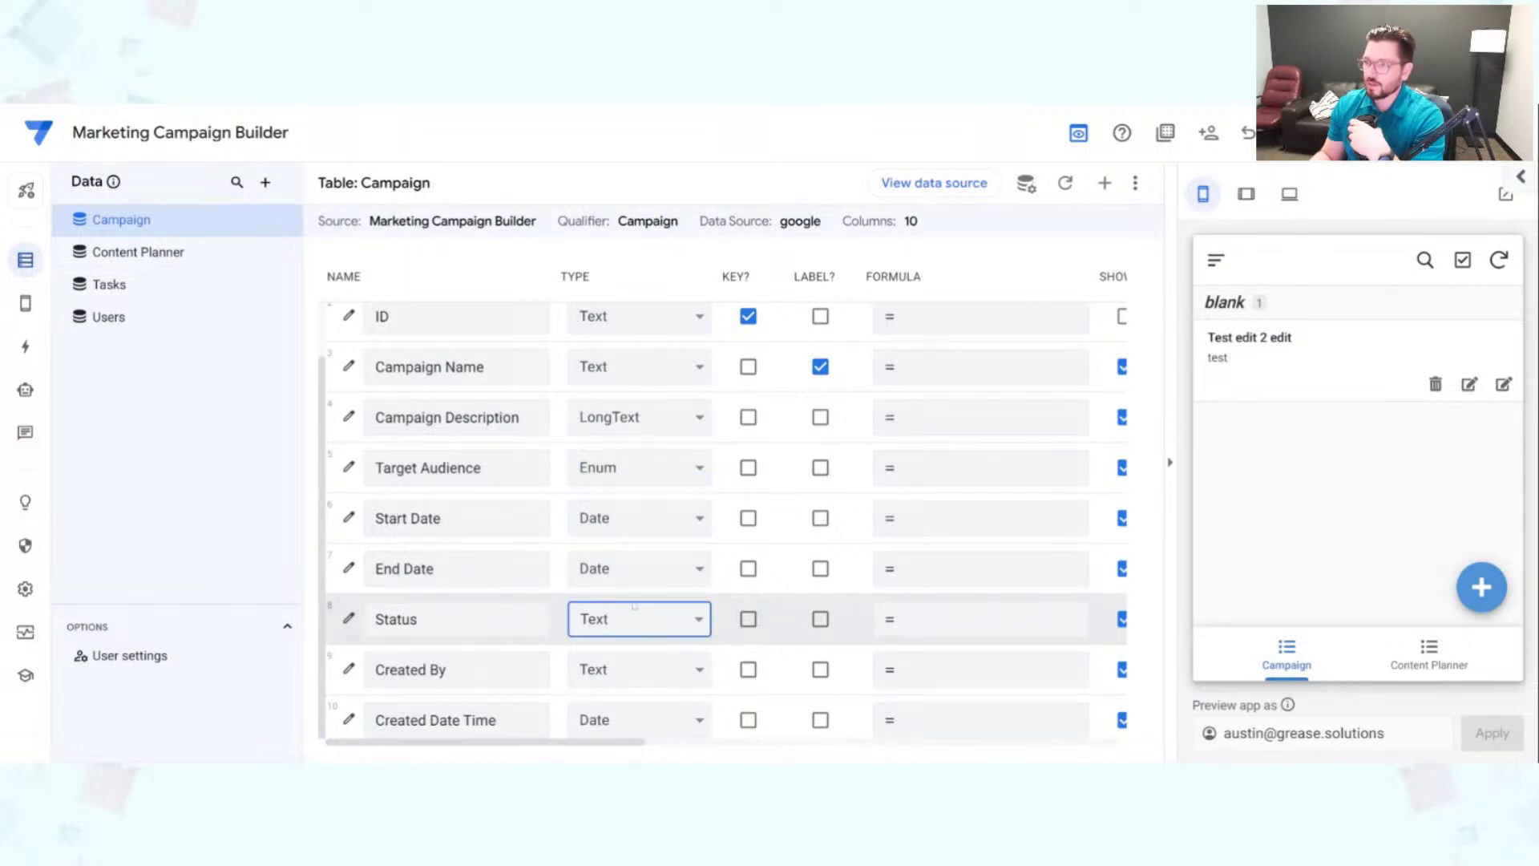
pyautogui.click(719, 577)
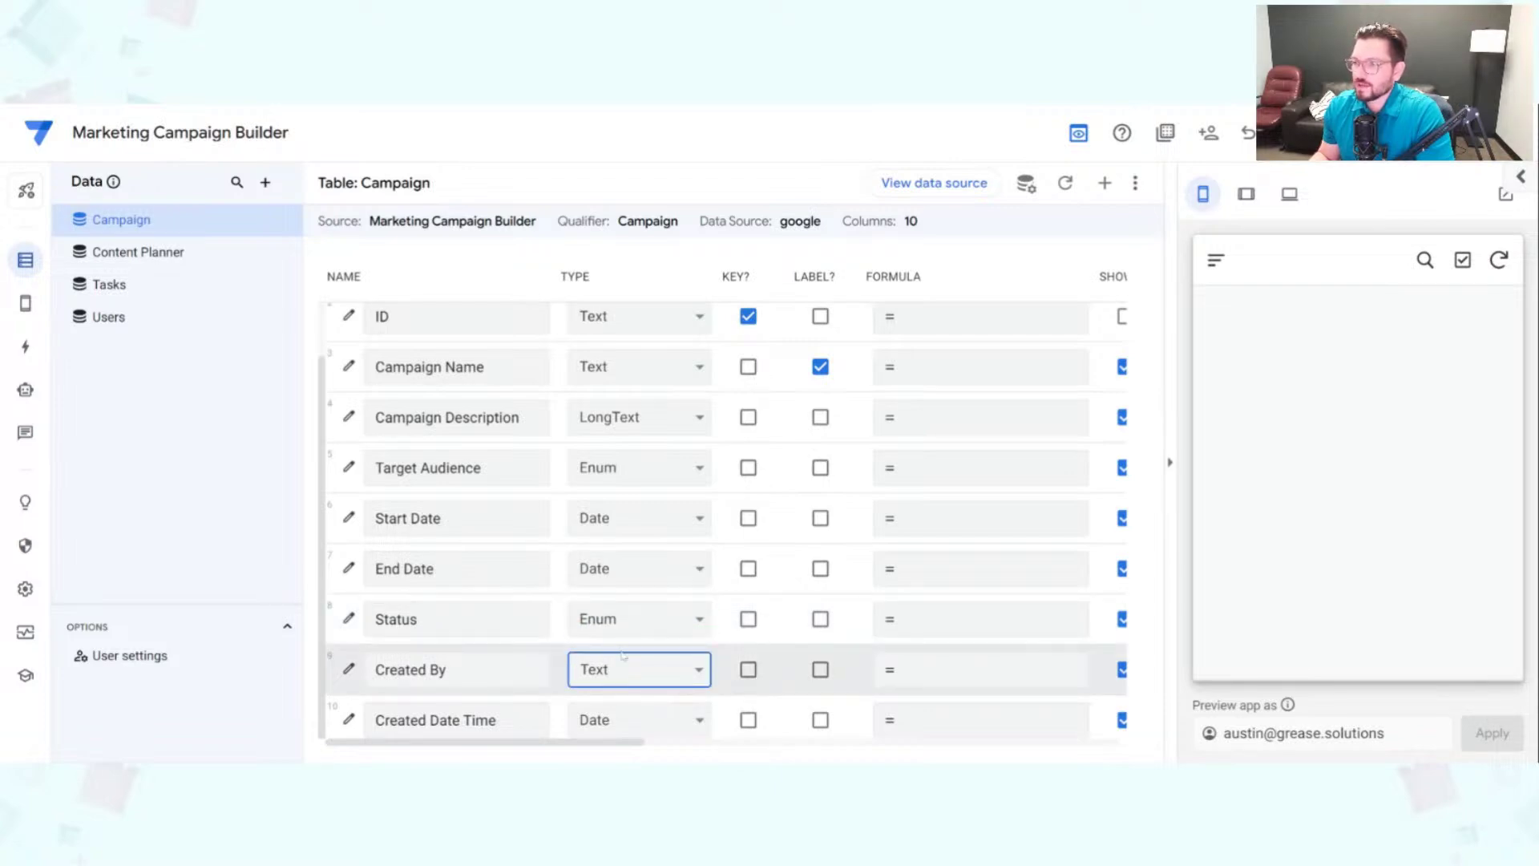
# Step: Make Created By a Ref column whose source table is Users
pyautogui.click(663, 619)
pyautogui.click(731, 575)
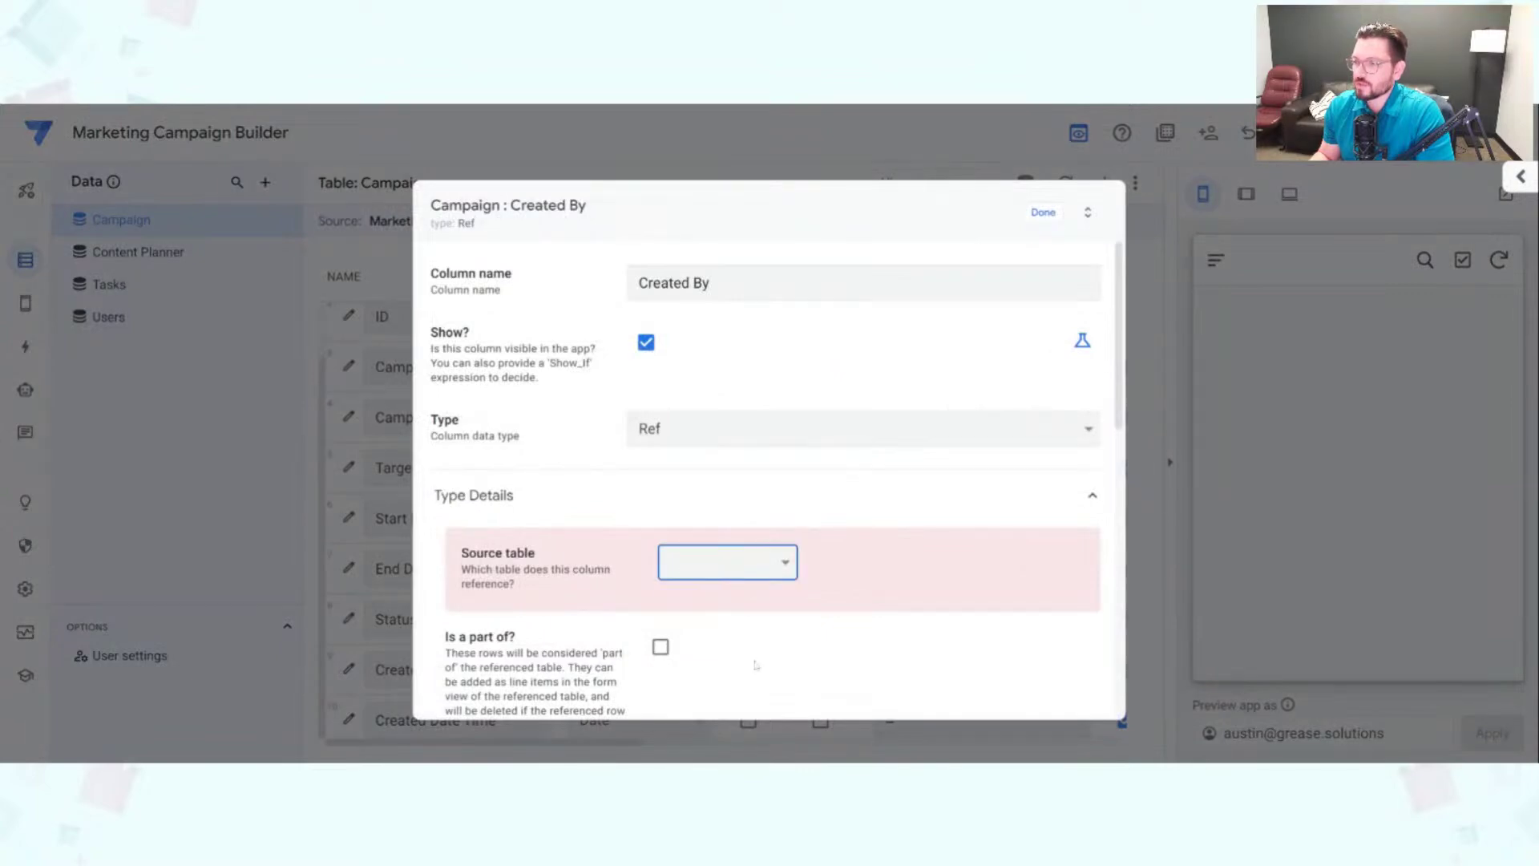
pyautogui.click(721, 670)
pyautogui.click(1042, 212)
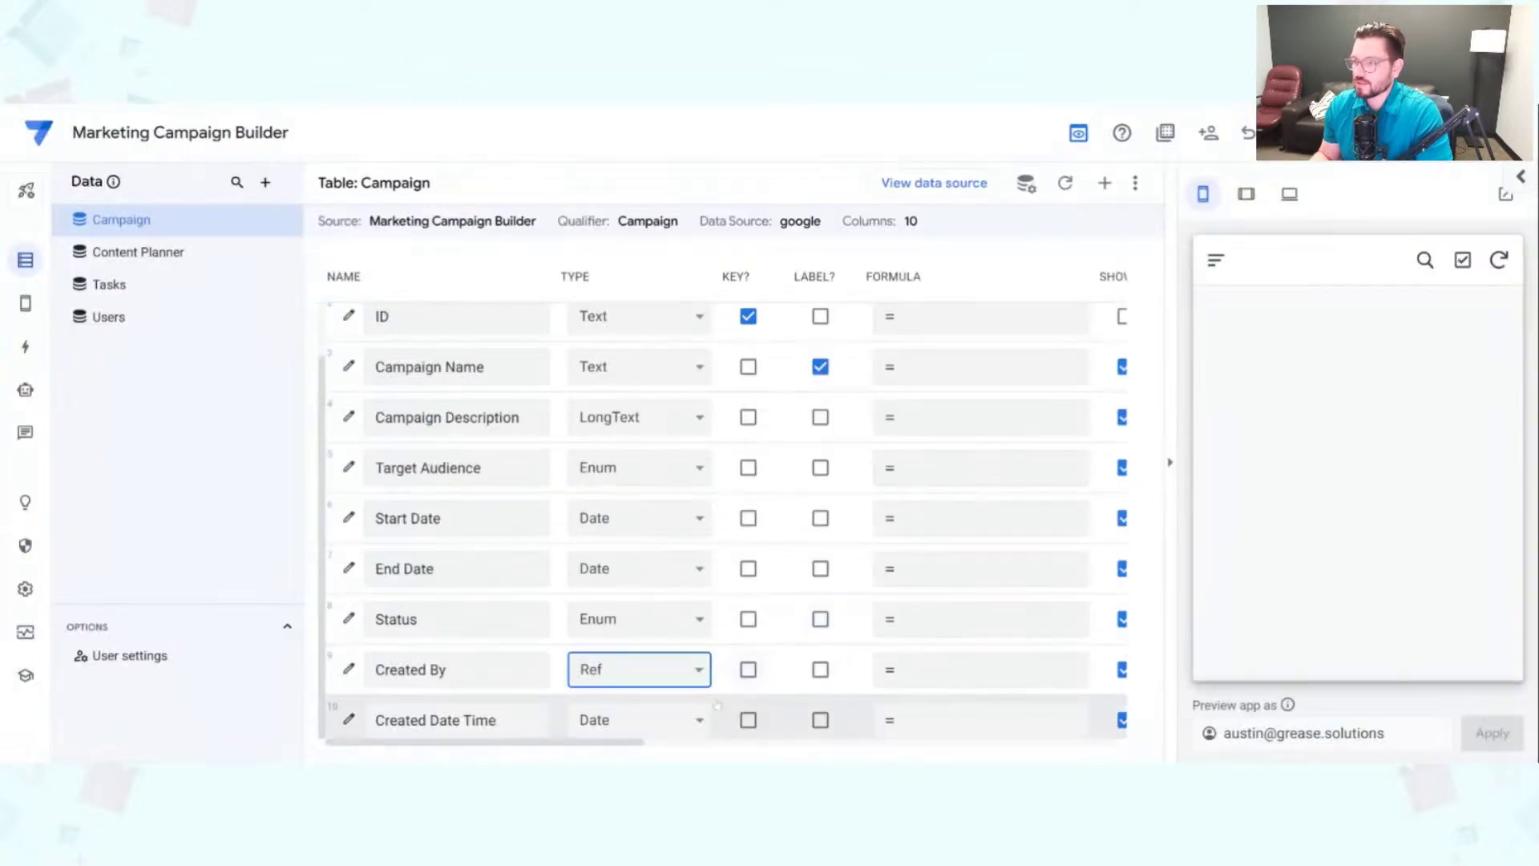
# Step: Set Created By's initial value expression to USEREMAIL()
pyautogui.hscroll(6, 660, 668)
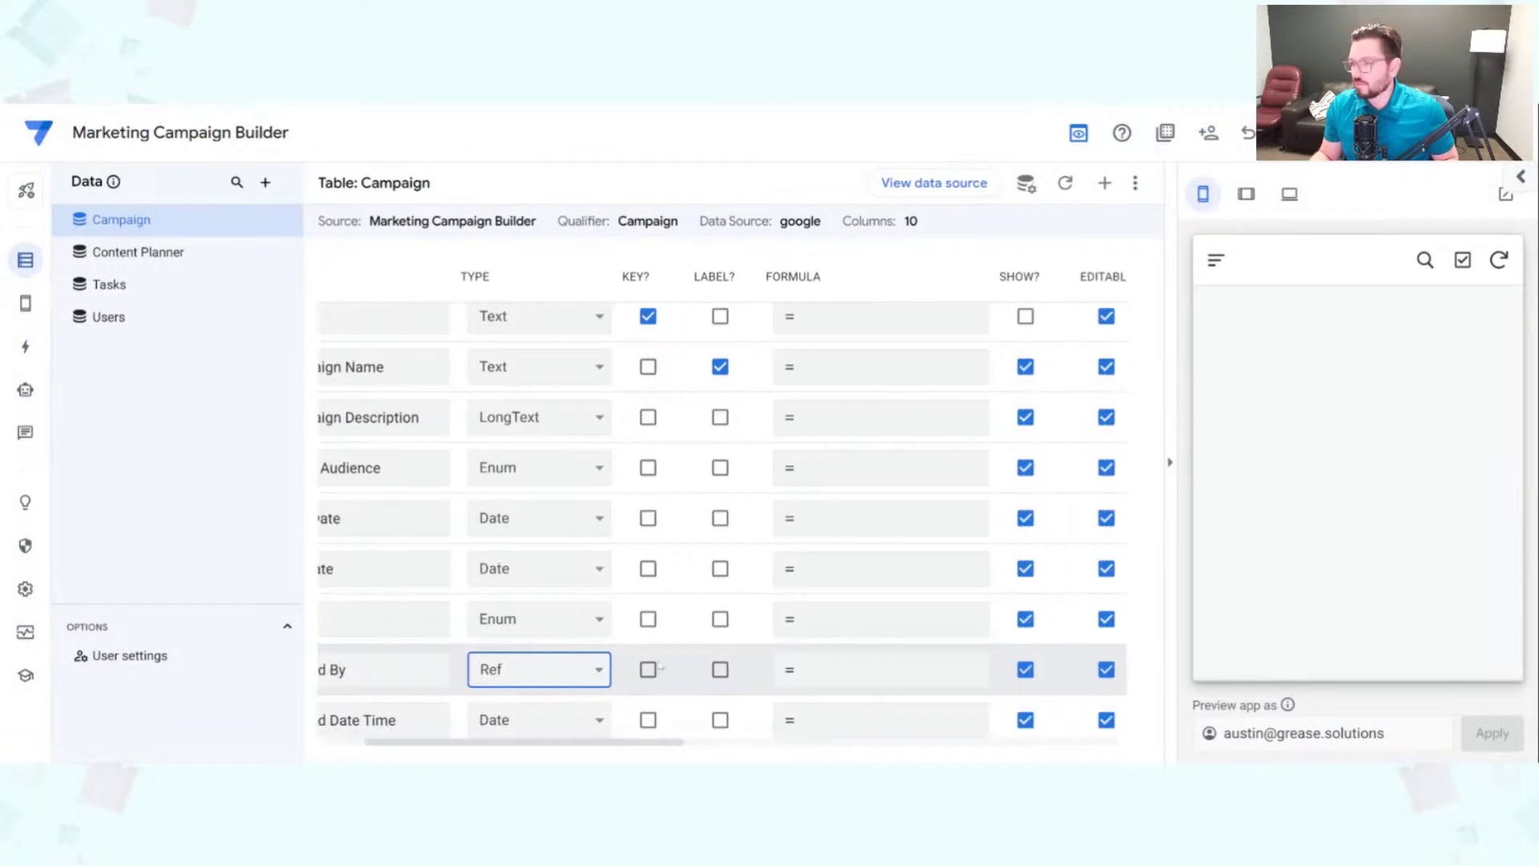
pyautogui.click(922, 670)
pyautogui.click(1154, 212)
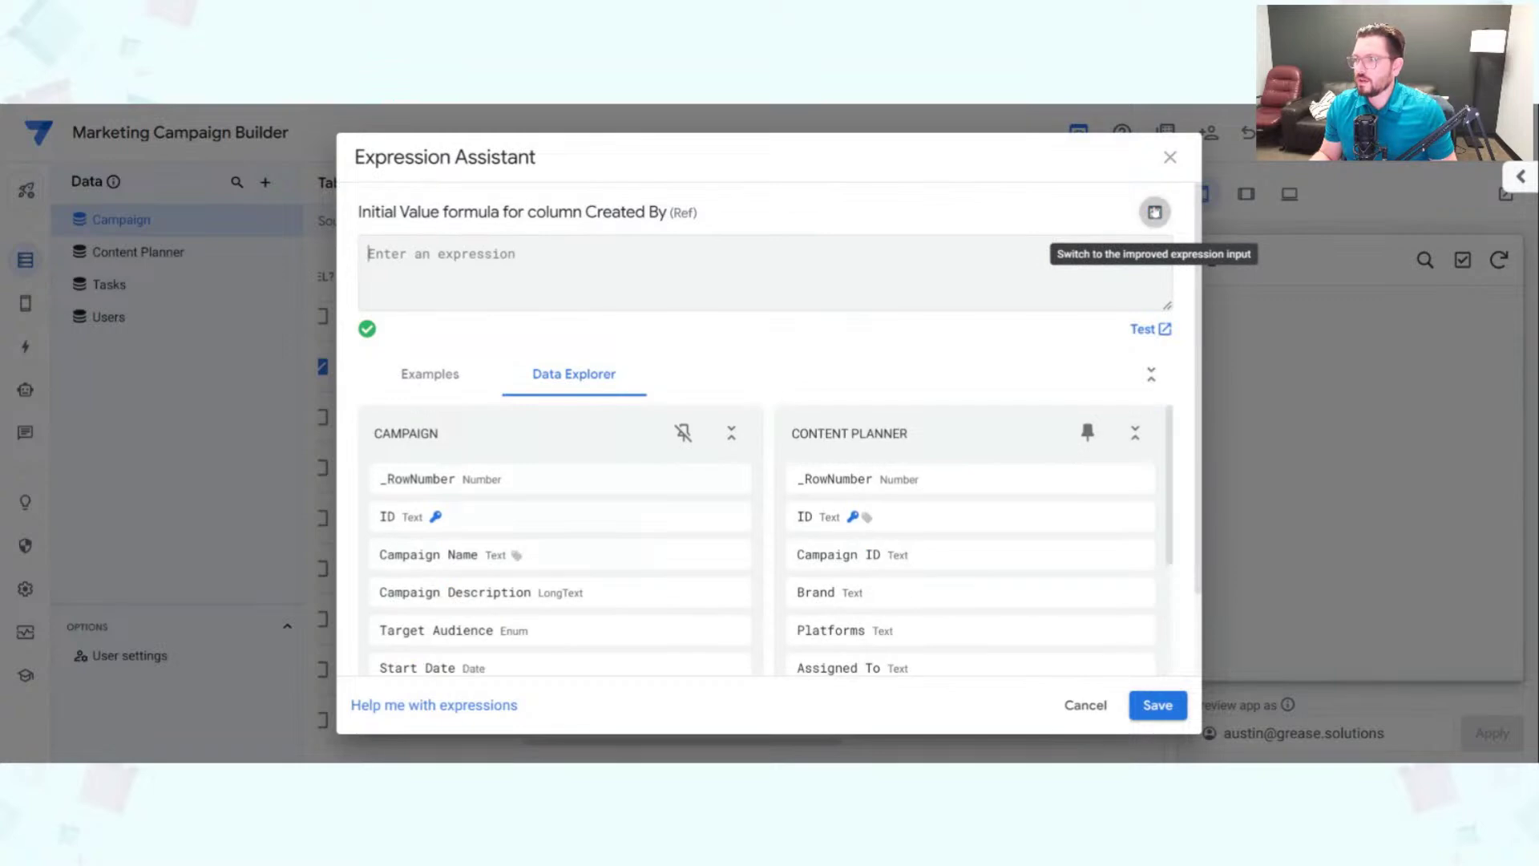
pyautogui.write('USEREMAIL()')
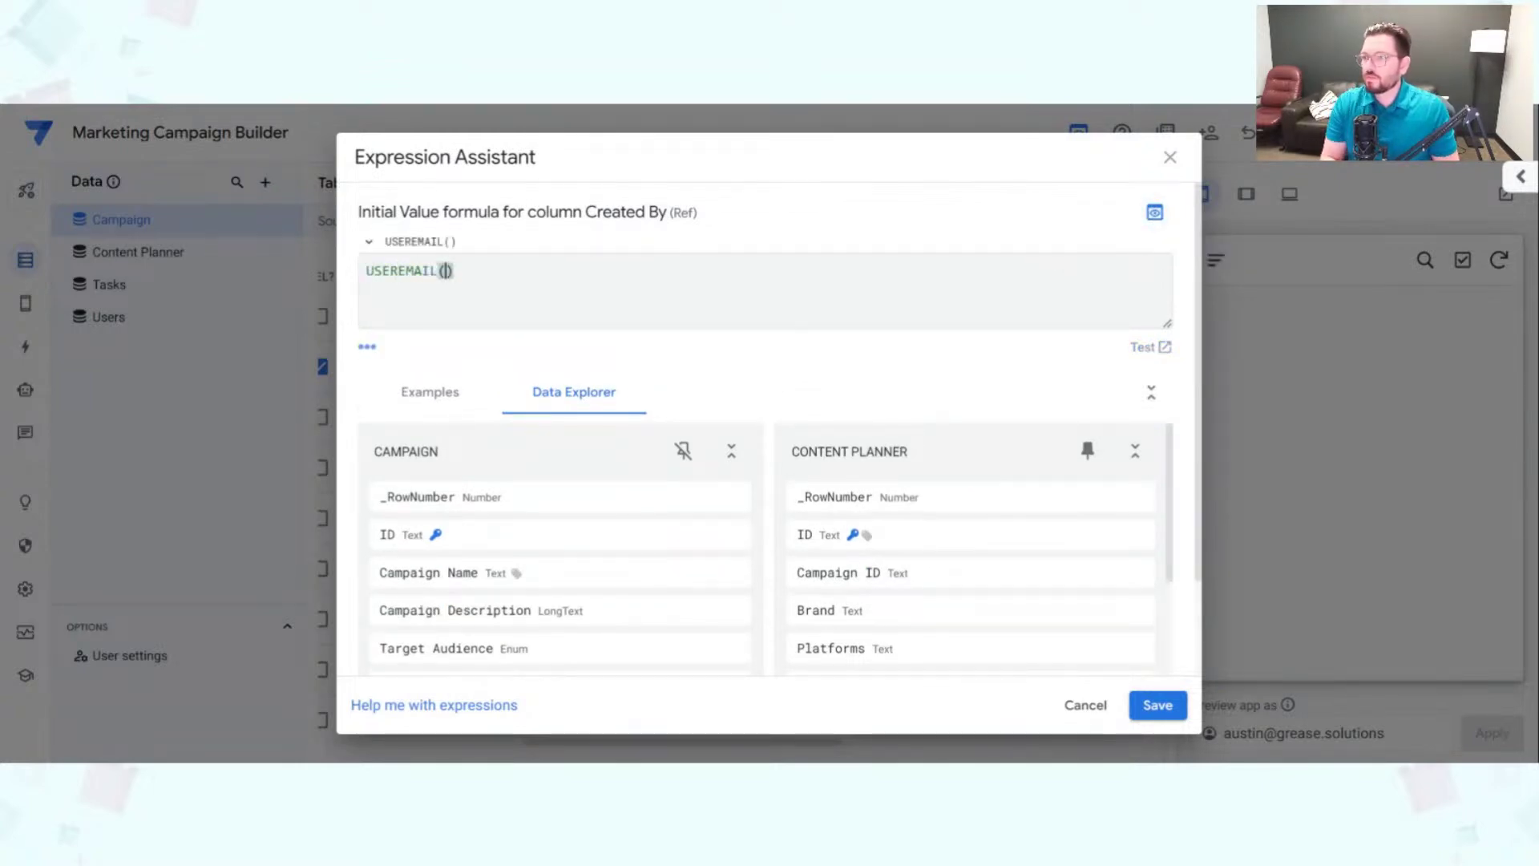
pyautogui.click(1158, 705)
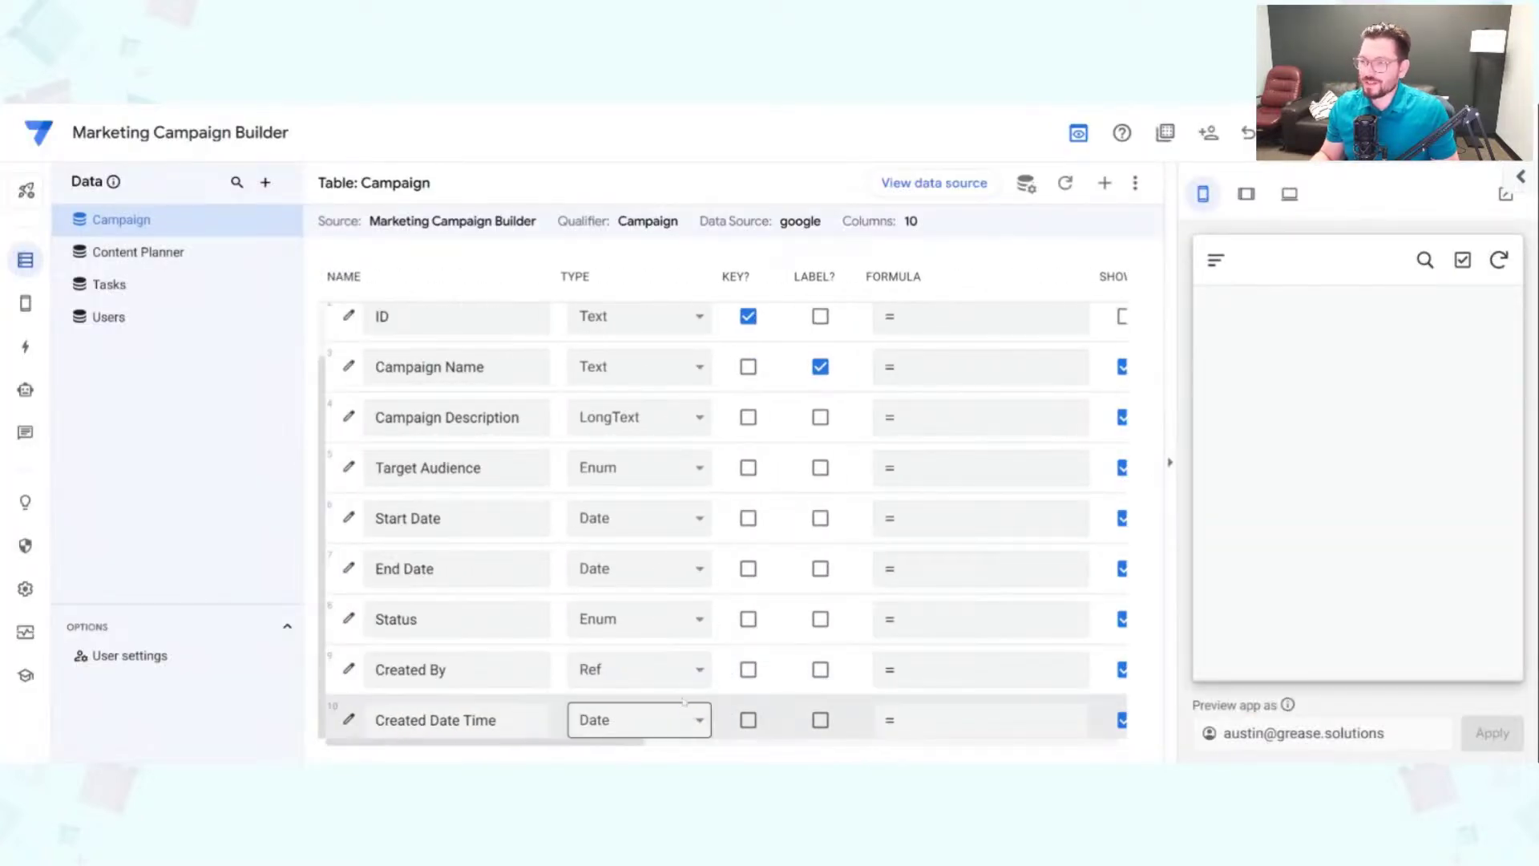
pyautogui.doubleClick(575, 277)
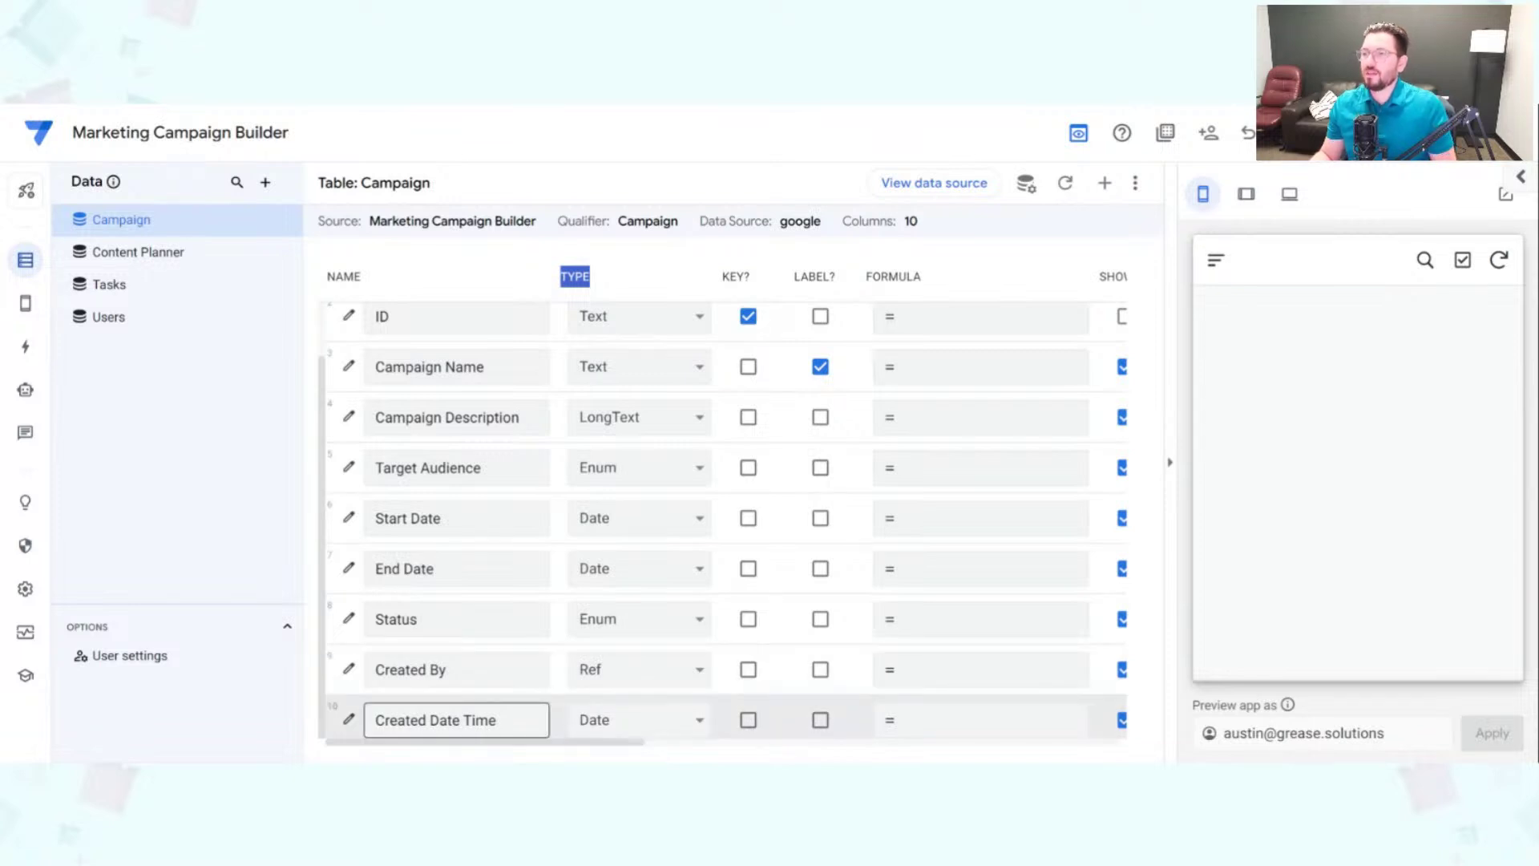
# Step: Make the Campaign table's Created Date Time a DateTime column, then switch to the Content Planner table
pyautogui.click(686, 724)
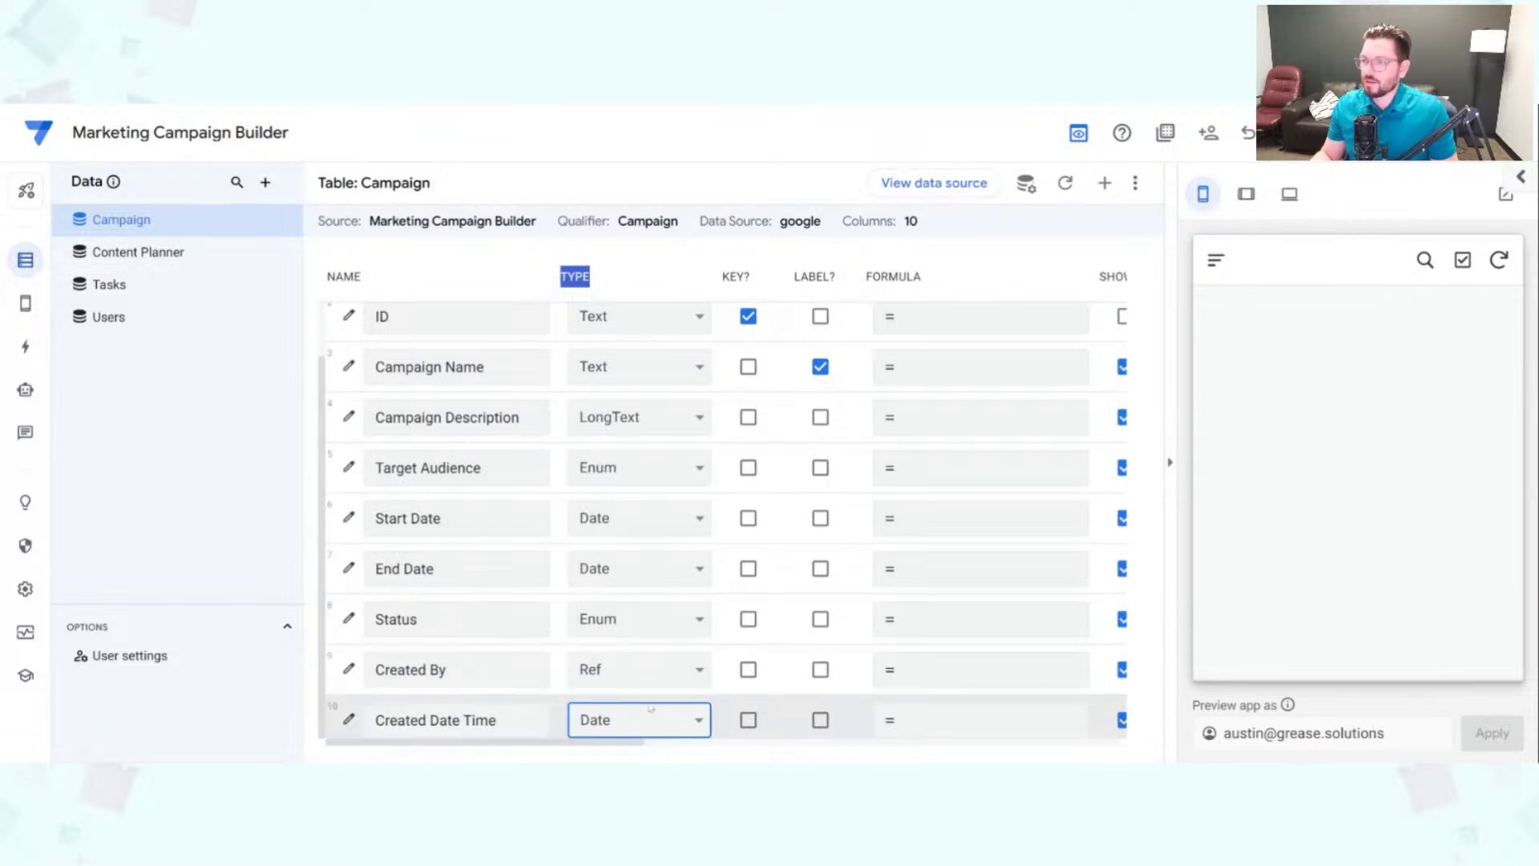
pyautogui.click(603, 734)
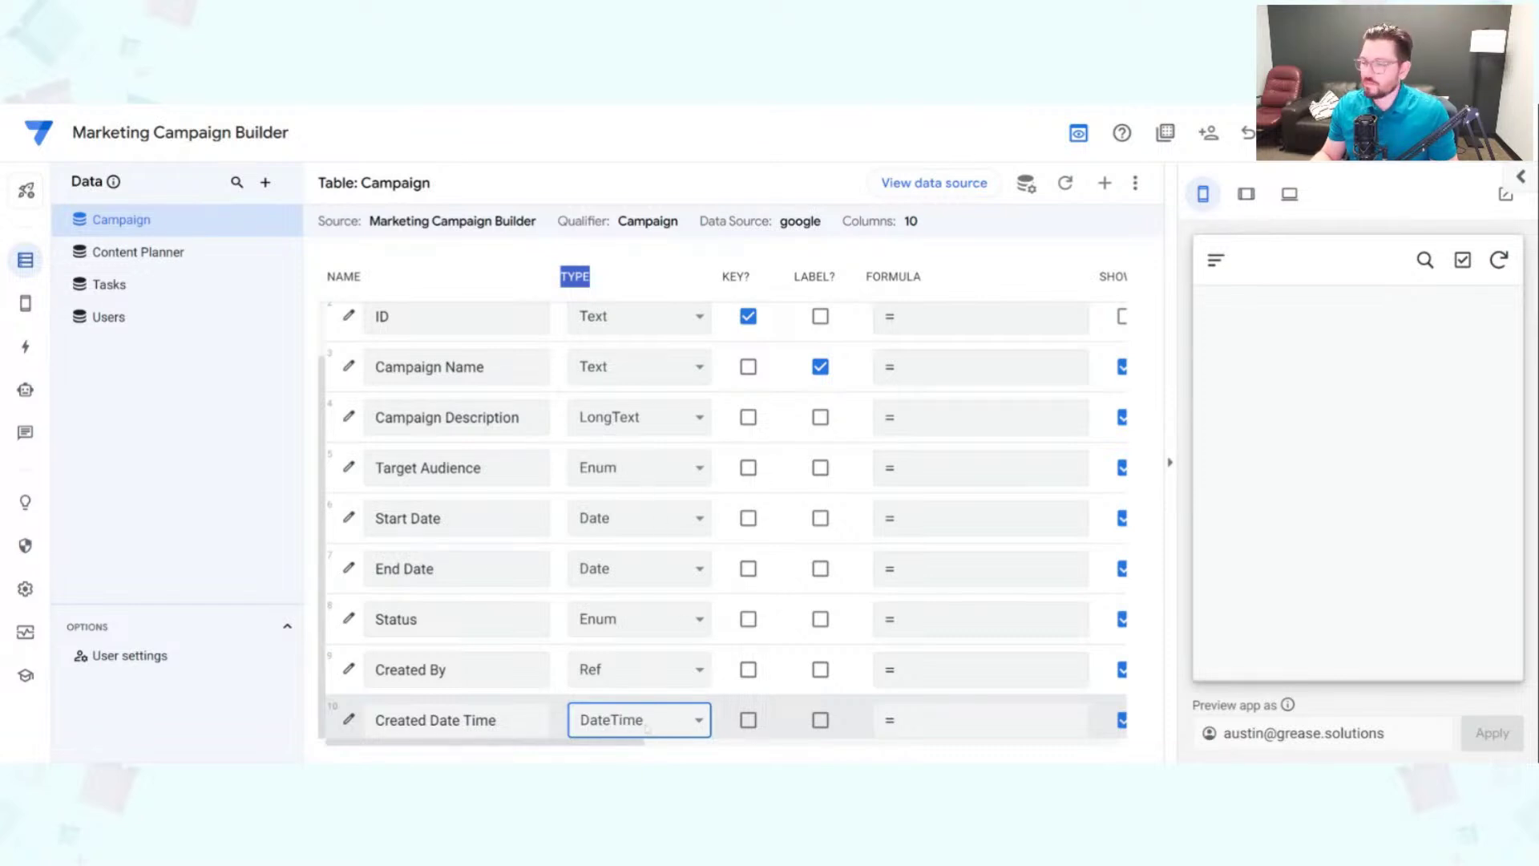
pyautogui.scroll(2, 671, 720)
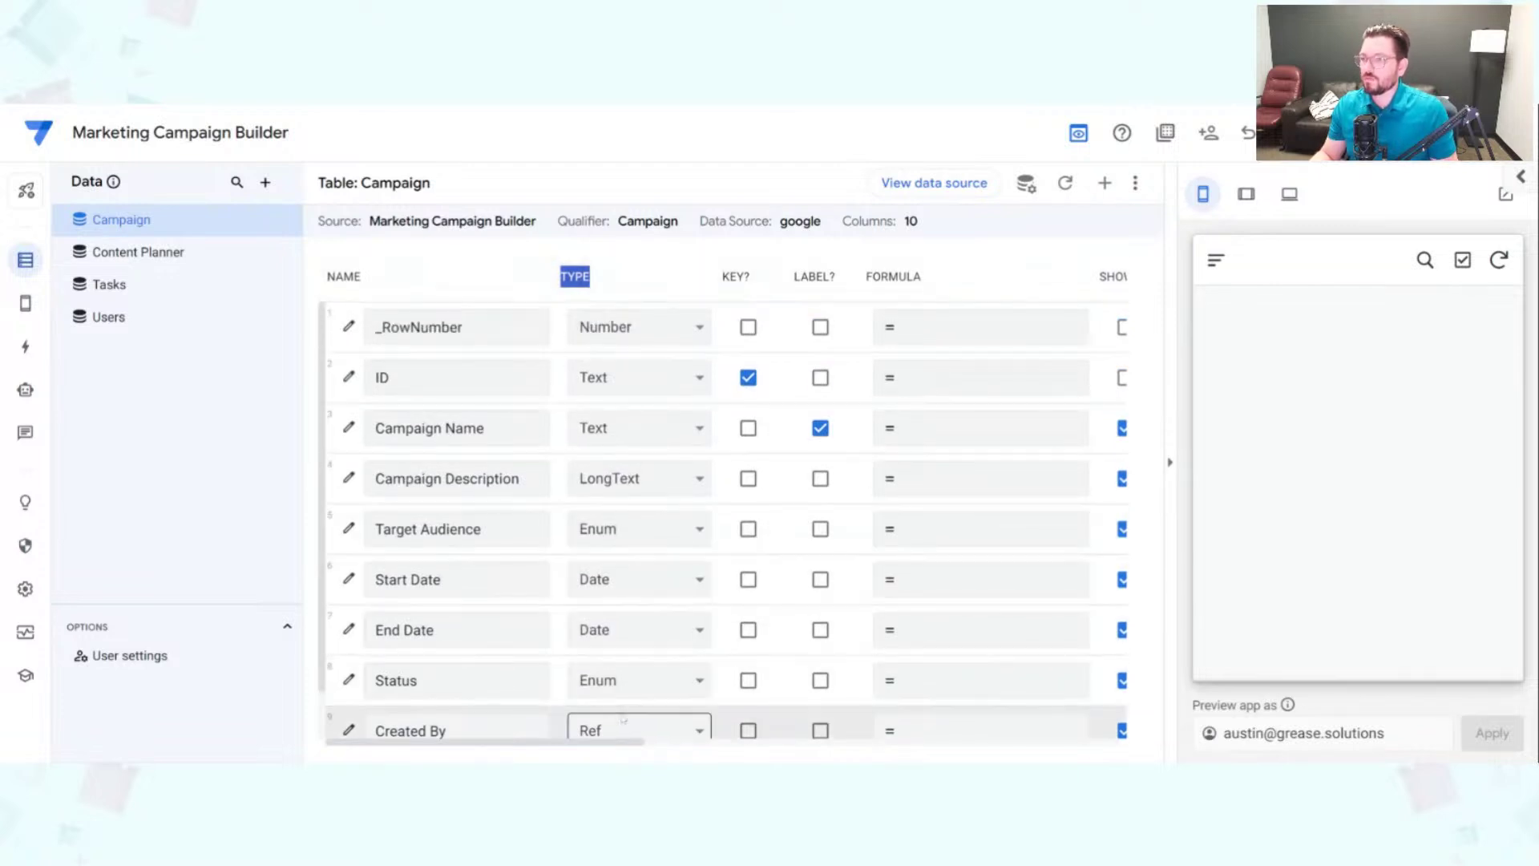
pyautogui.scroll(-1, 633, 721)
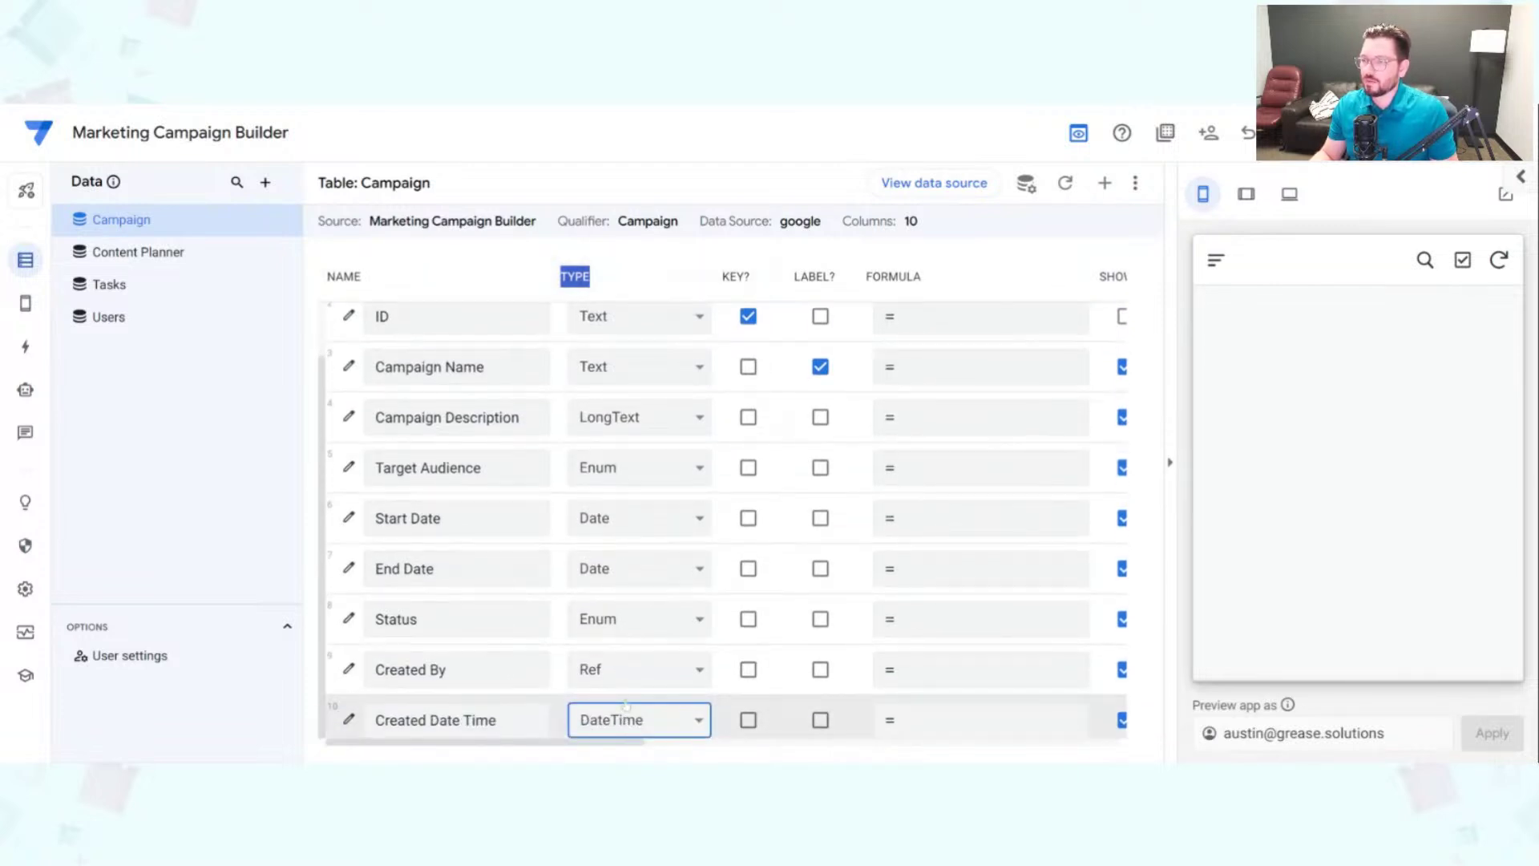
pyautogui.scroll(1, 625, 706)
pyautogui.click(621, 281)
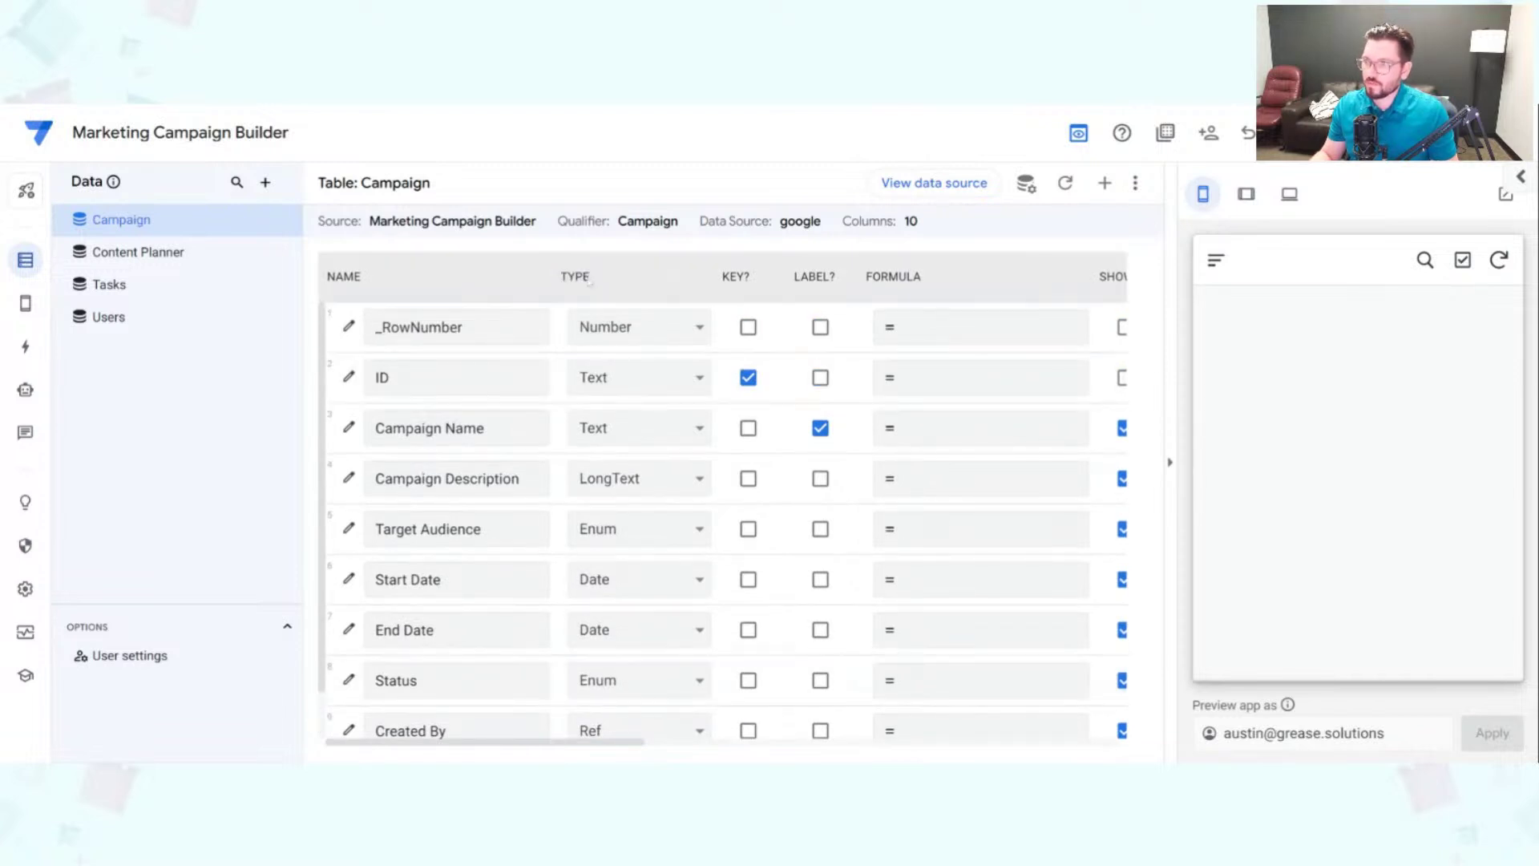
pyautogui.click(191, 261)
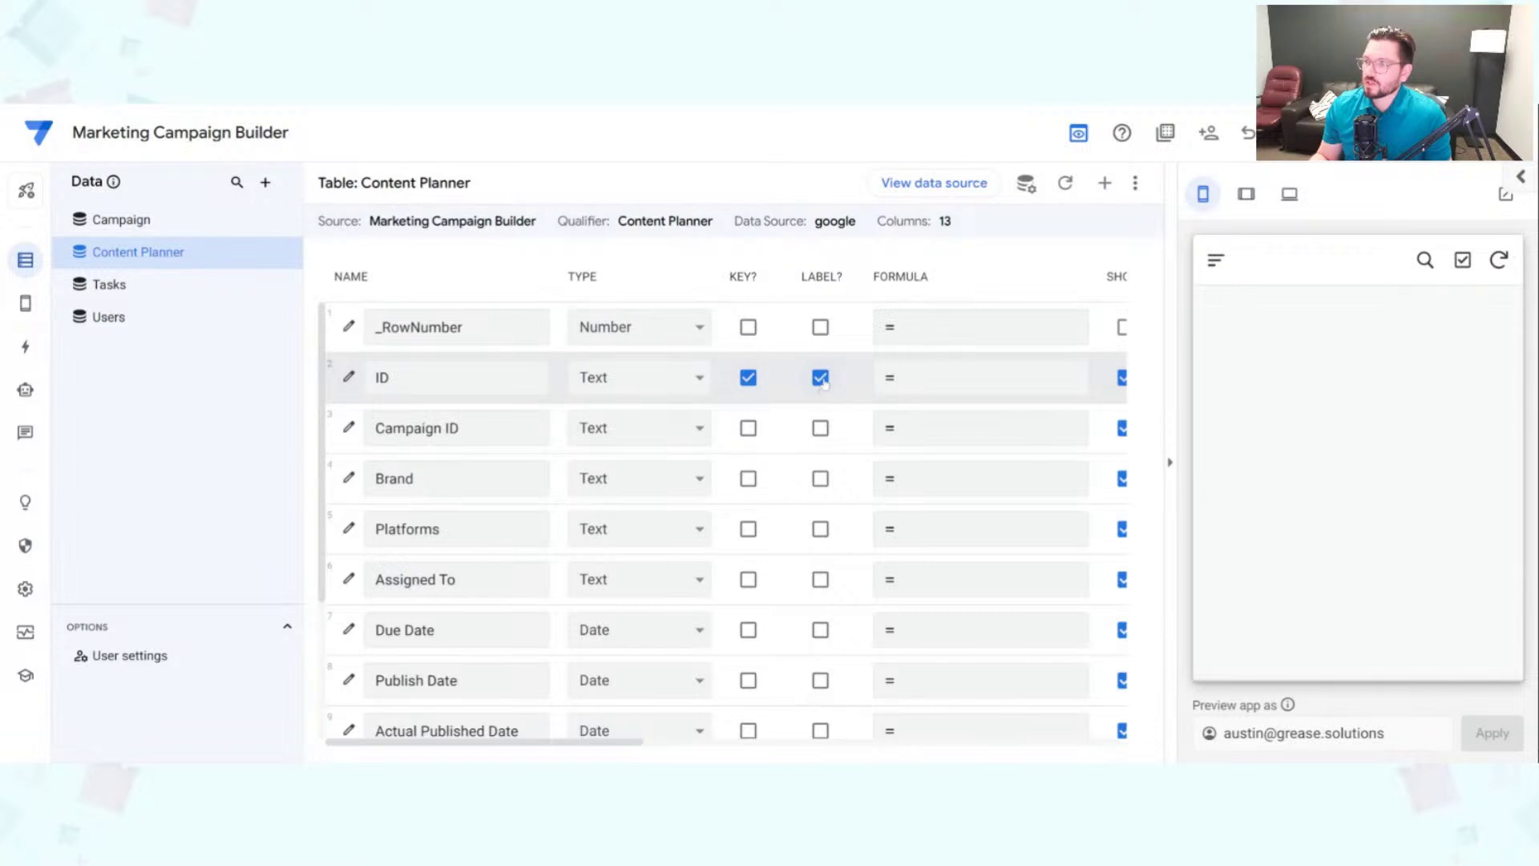
# Step: Untick LABEL? on the Content Planner ID column so ID is no longer the label
pyautogui.click(821, 378)
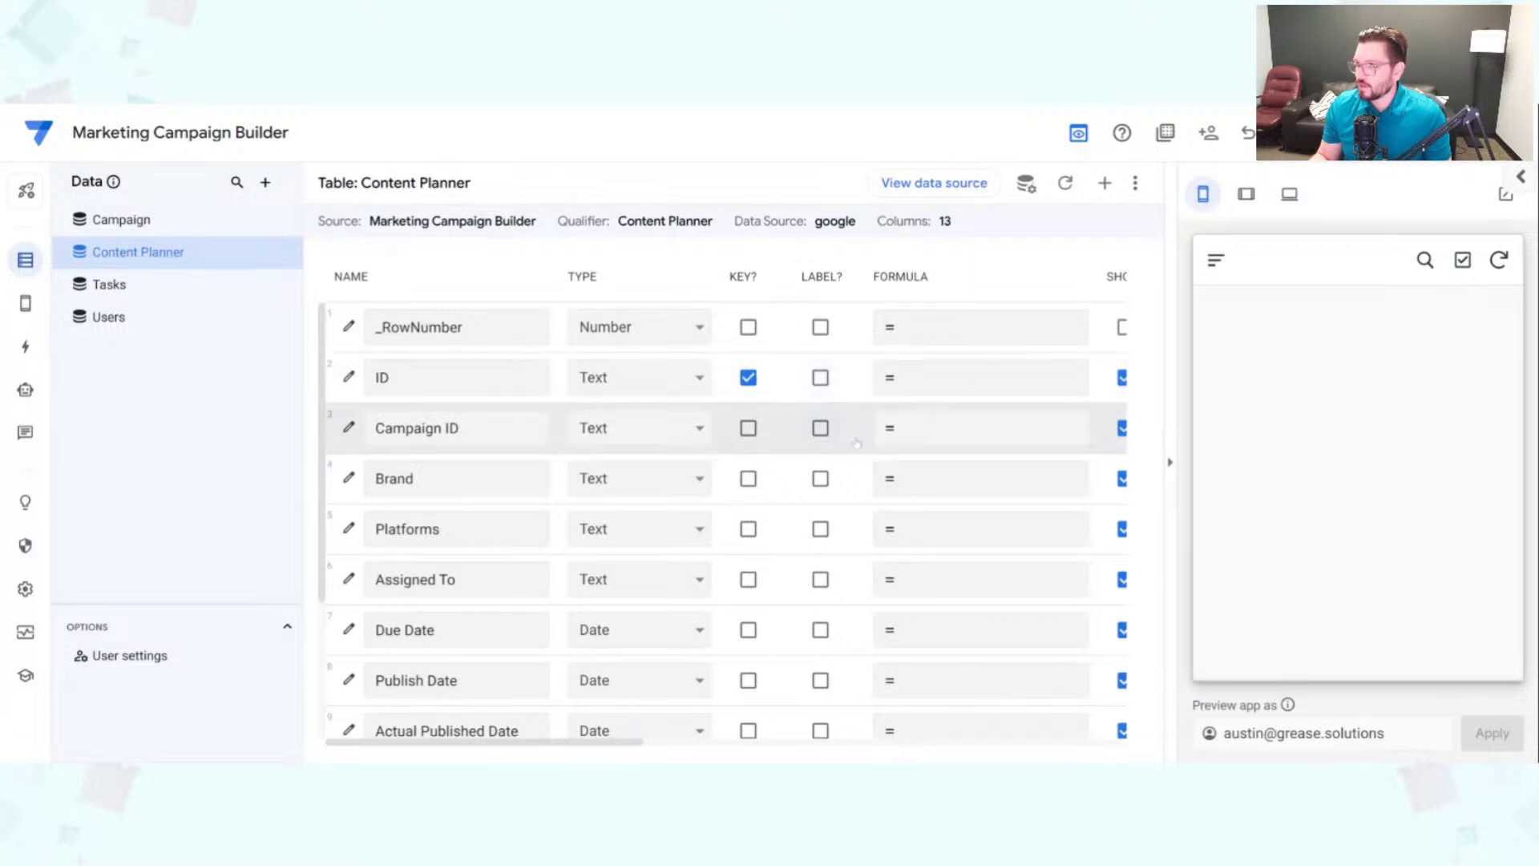
pyautogui.scroll(-5, 856, 443)
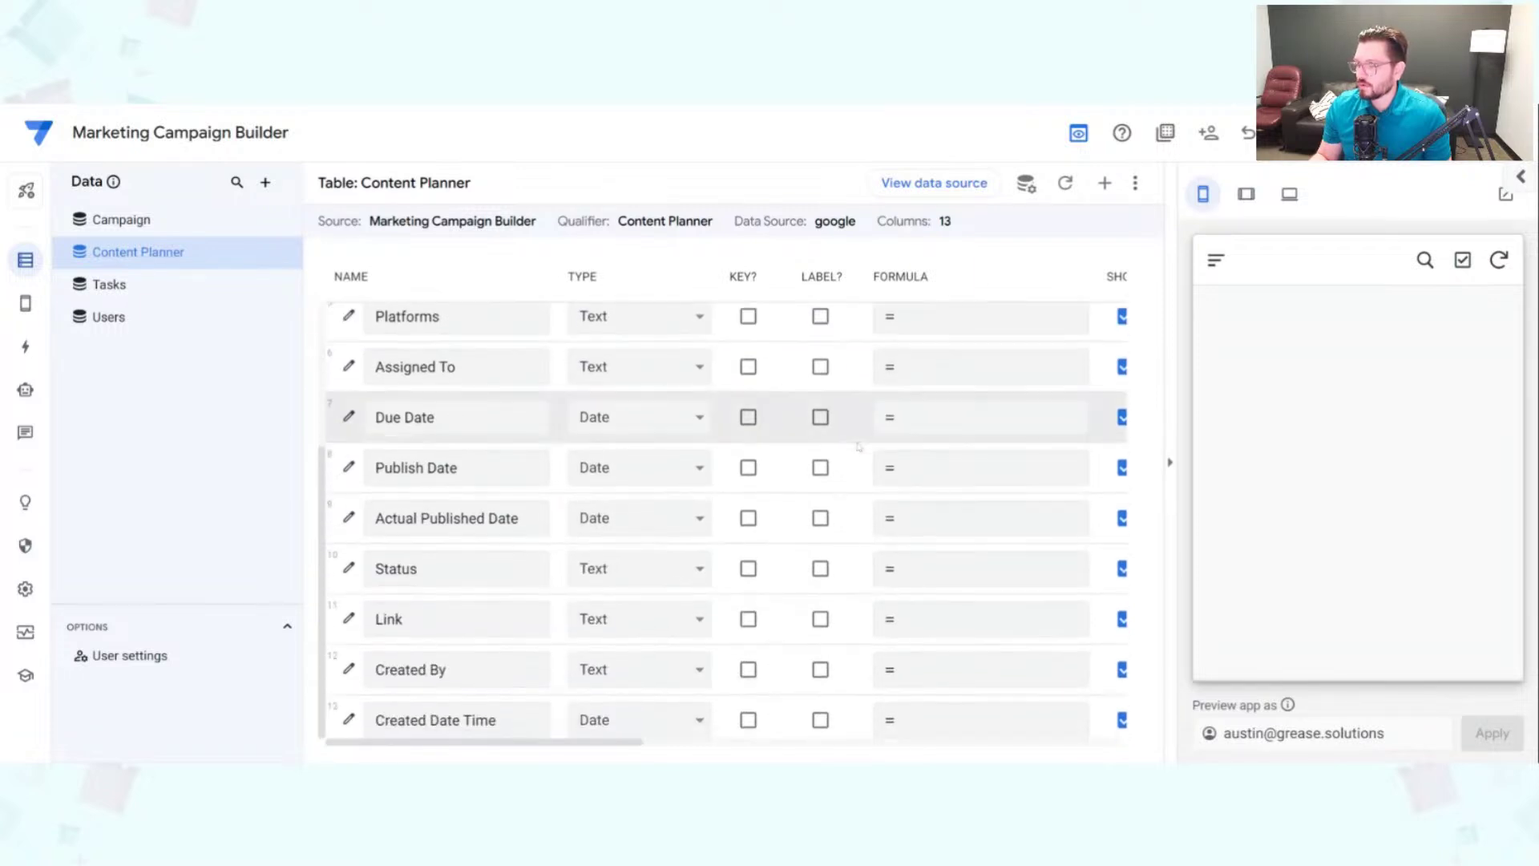
pyautogui.scroll(5, 857, 445)
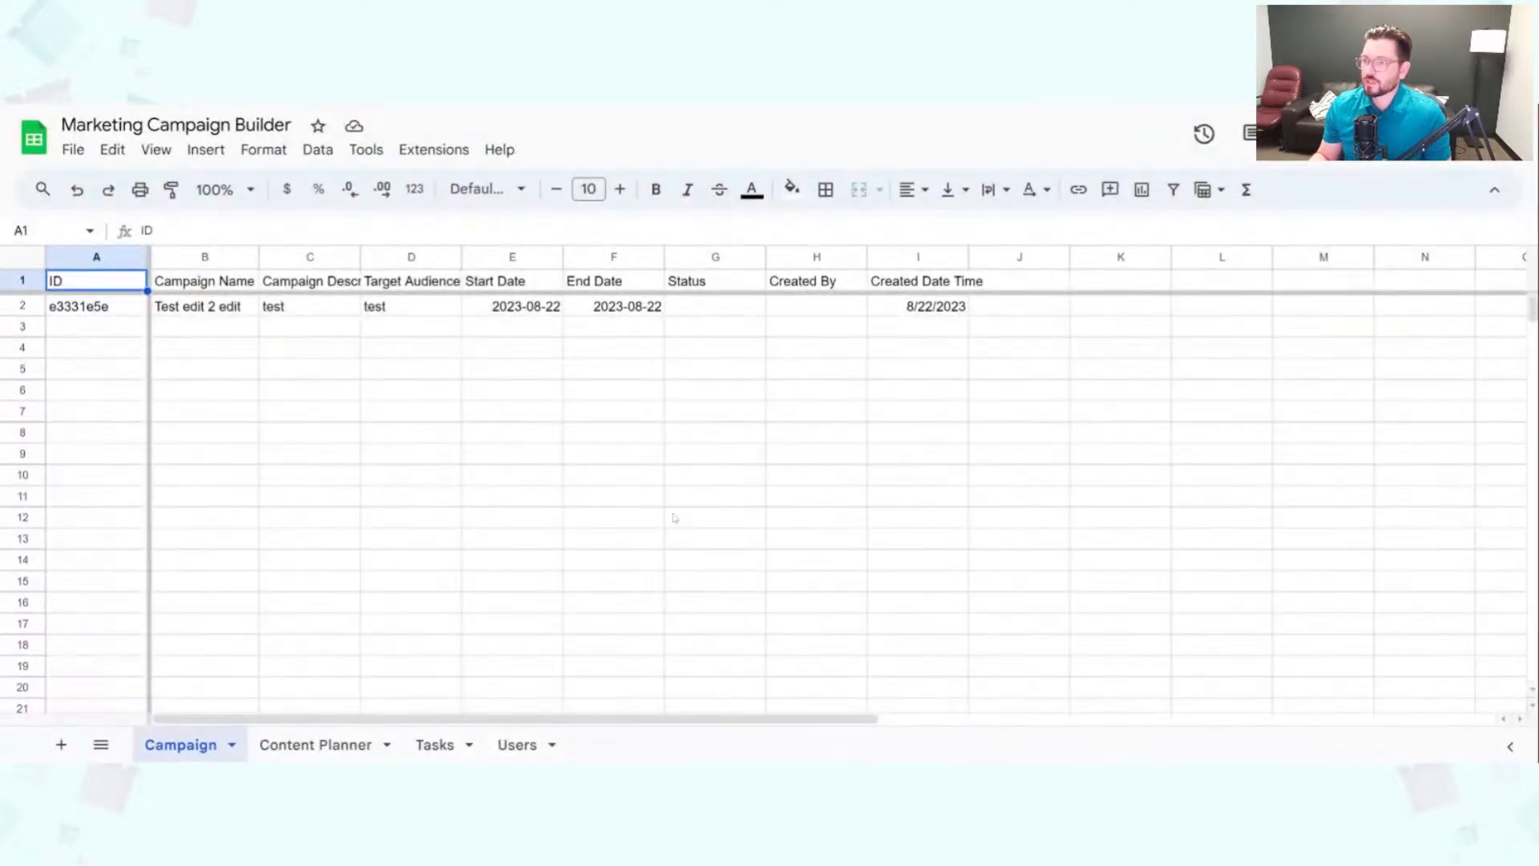
# Step: In the Content Planner sheet, insert a 'Content Name' column left of Brand, then return to AppSheet
pyautogui.click(343, 752)
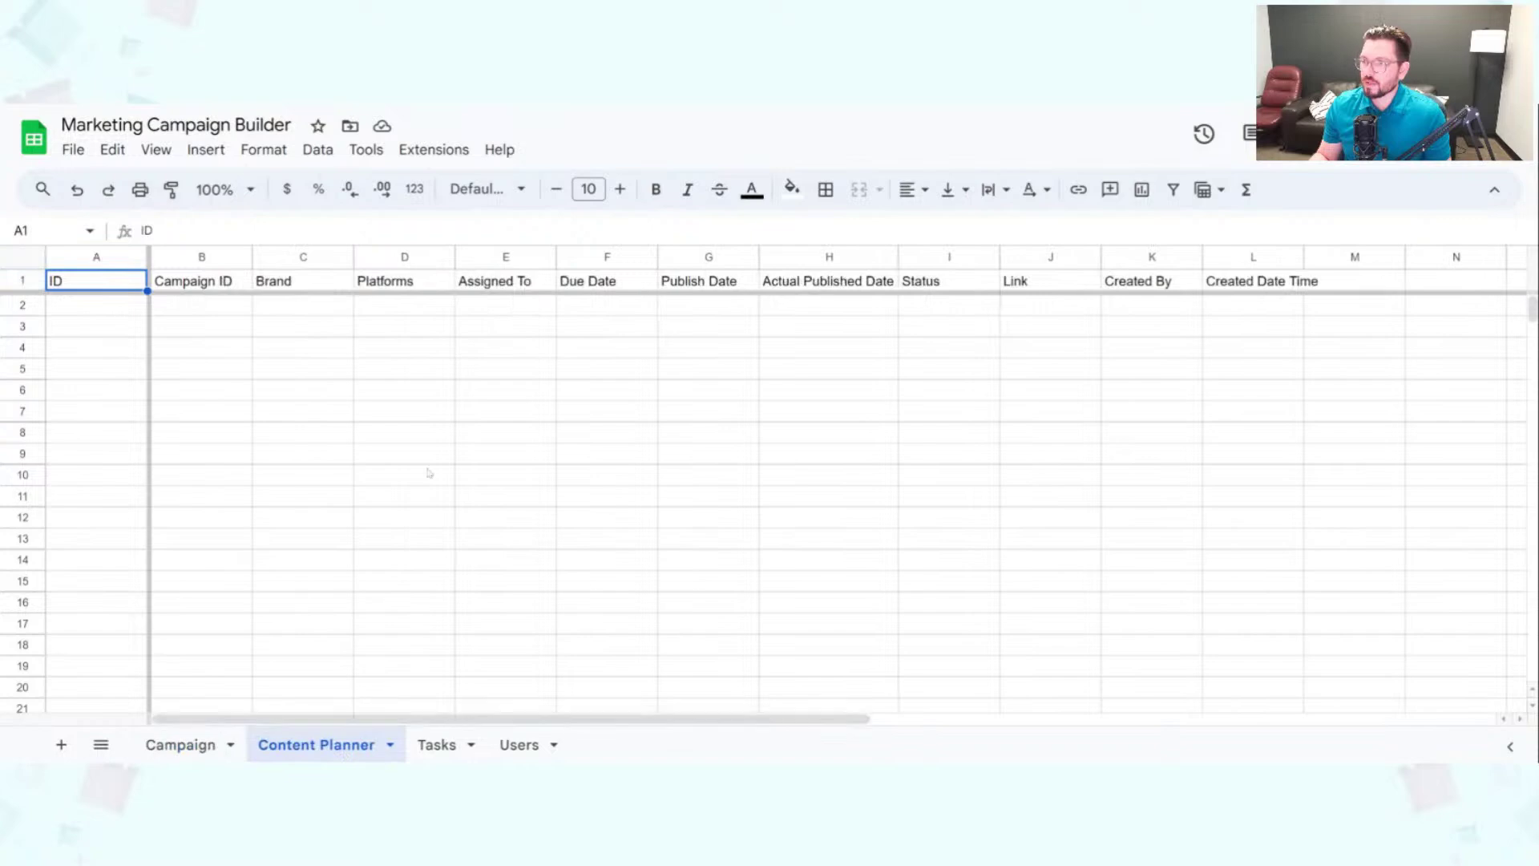
pyautogui.click(290, 261)
pyautogui.rightClick(296, 255)
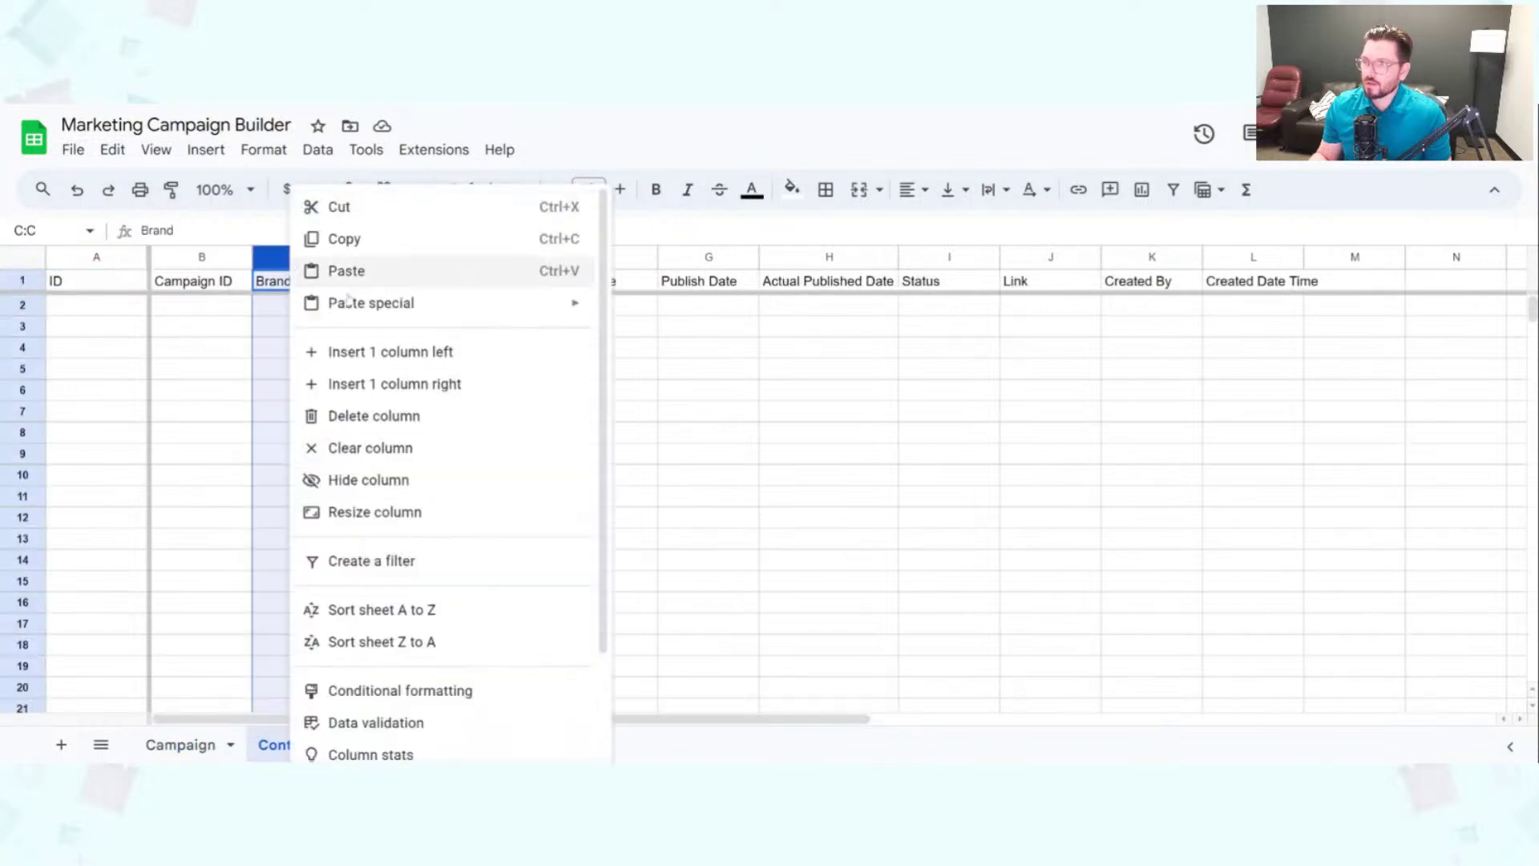
pyautogui.click(396, 353)
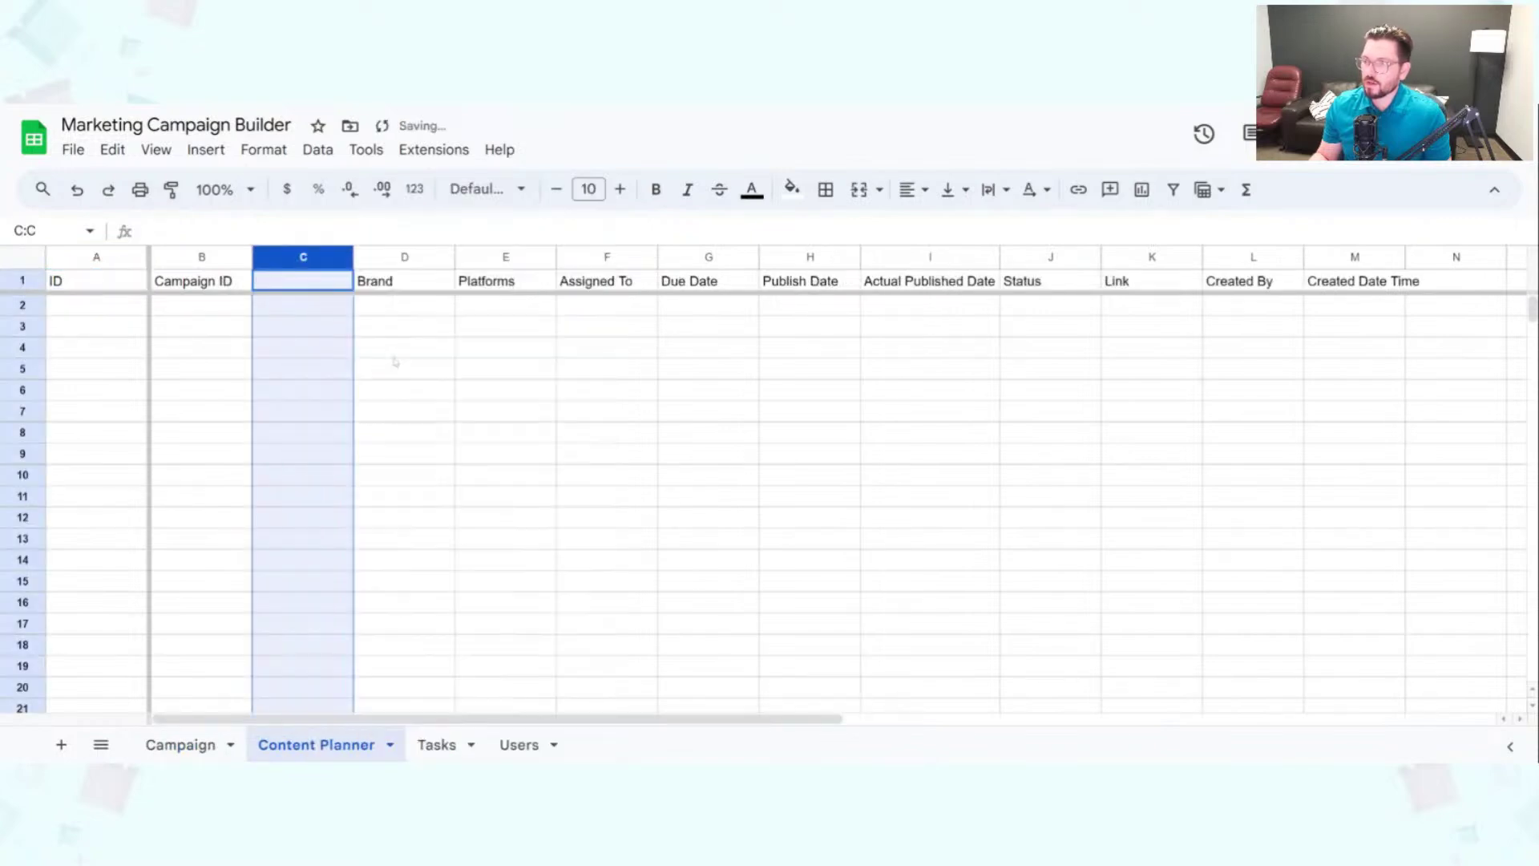
pyautogui.click(276, 282)
pyautogui.write('Co')
pyautogui.press('BackSpace')
pyautogui.press('BackSpace')
pyautogui.write('Content Name')
pyautogui.press('Return')
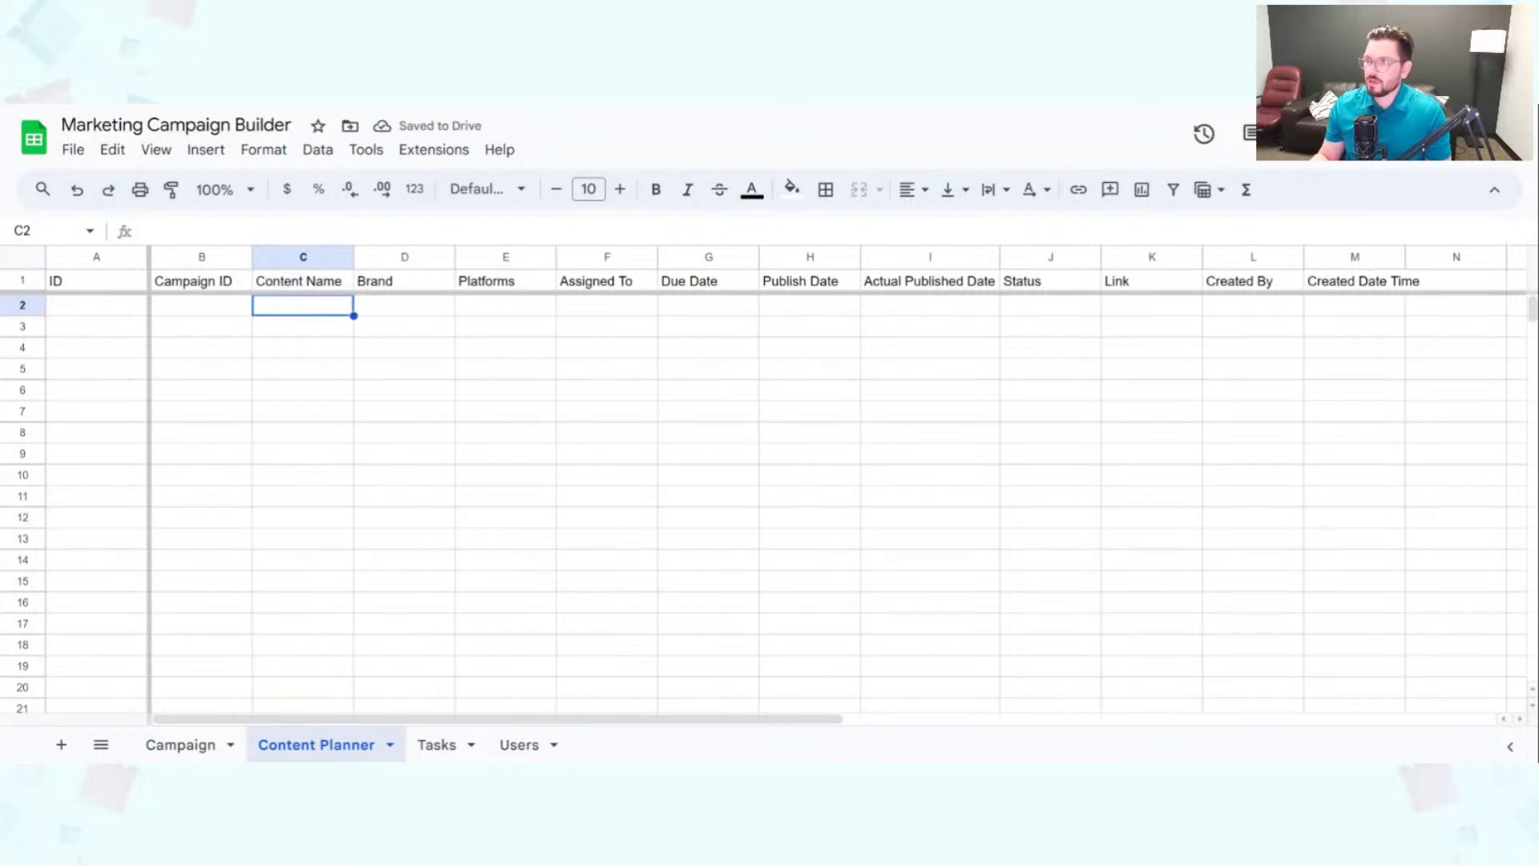
pyautogui.hotkey('ctrl', 'shift', 'Tab')
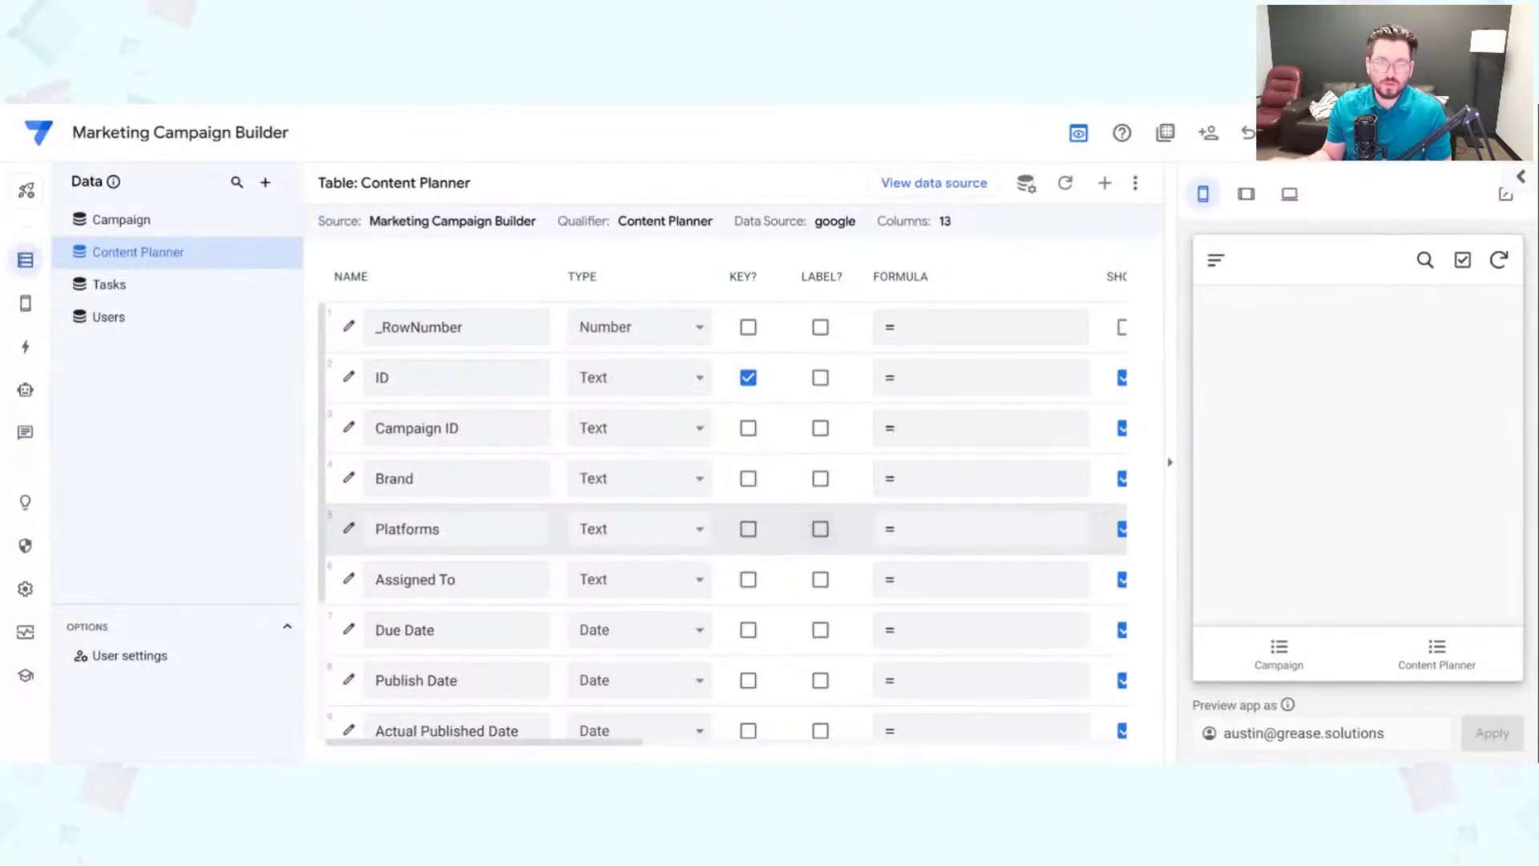
# Step: Regenerate the Content Planner table structure so it picks up the new Content Name column
pyautogui.click(1065, 184)
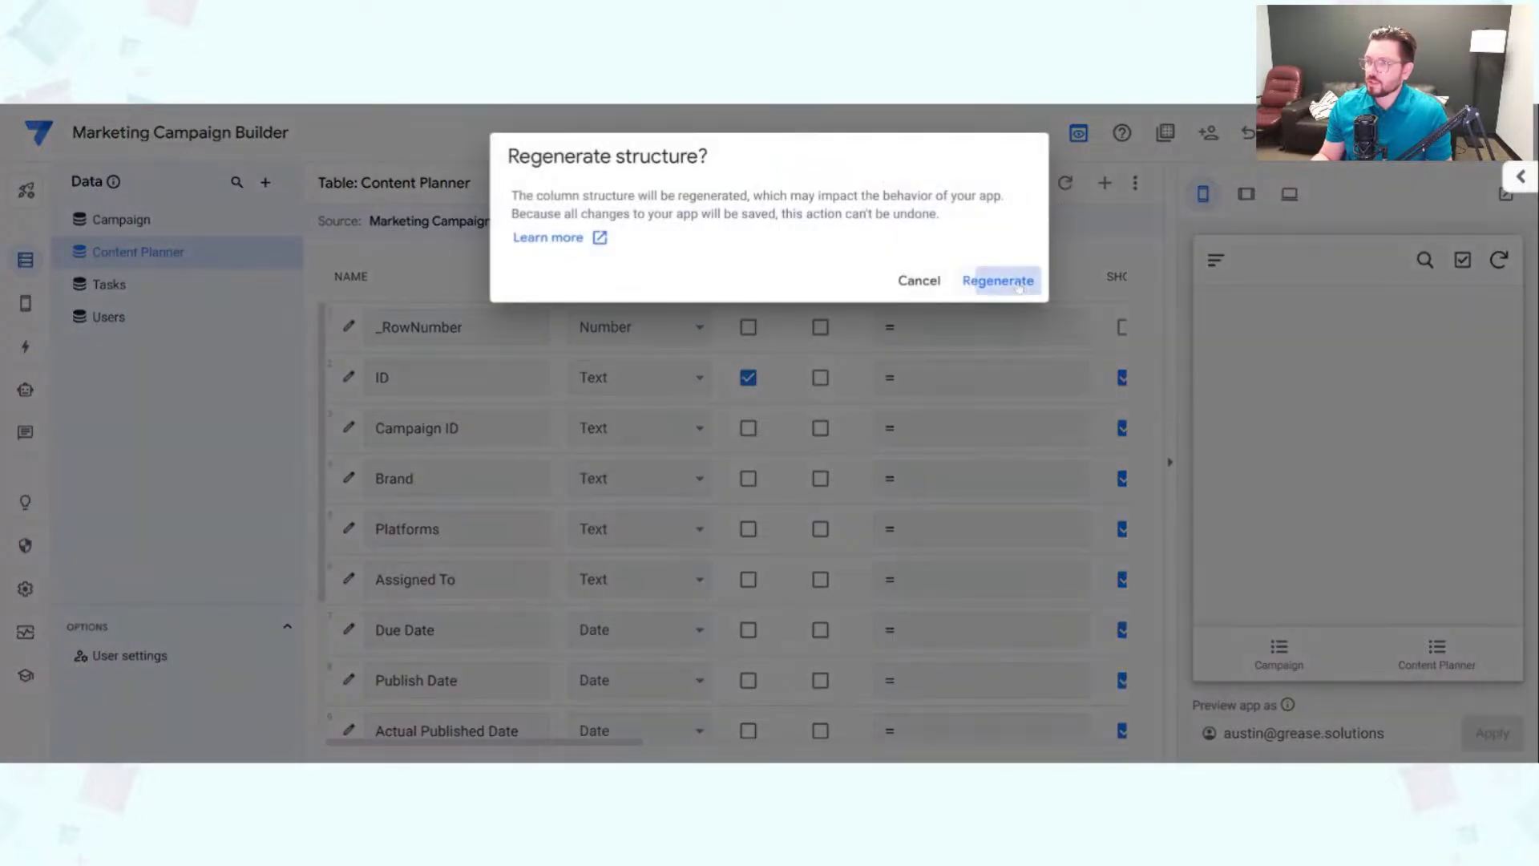
pyautogui.click(1019, 287)
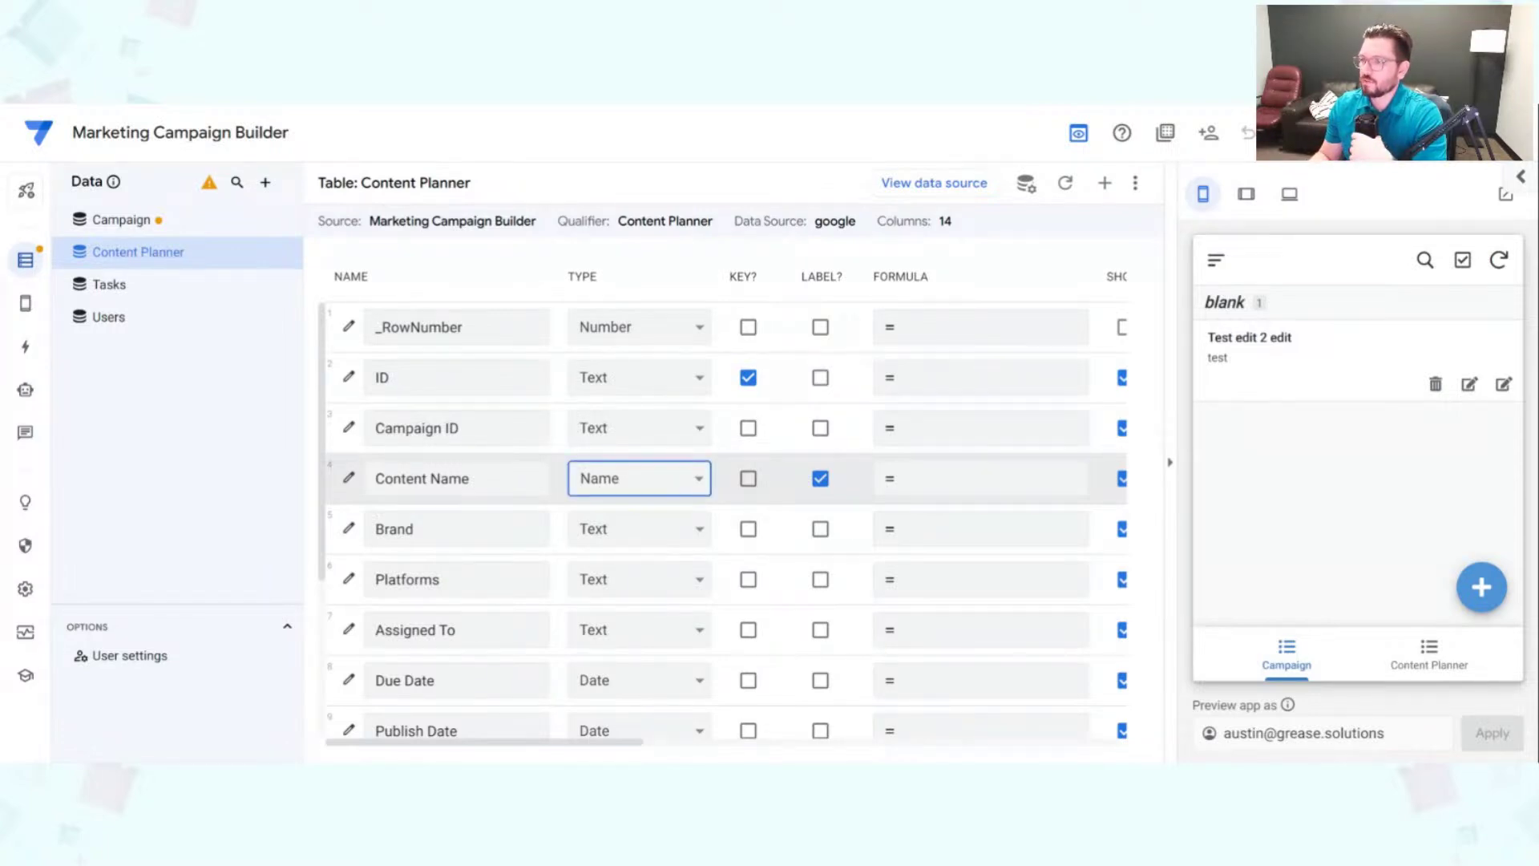
# Step: Set Content Name to Text and Campaign ID to a Ref to the Campaign table, then save
pyautogui.click(635, 487)
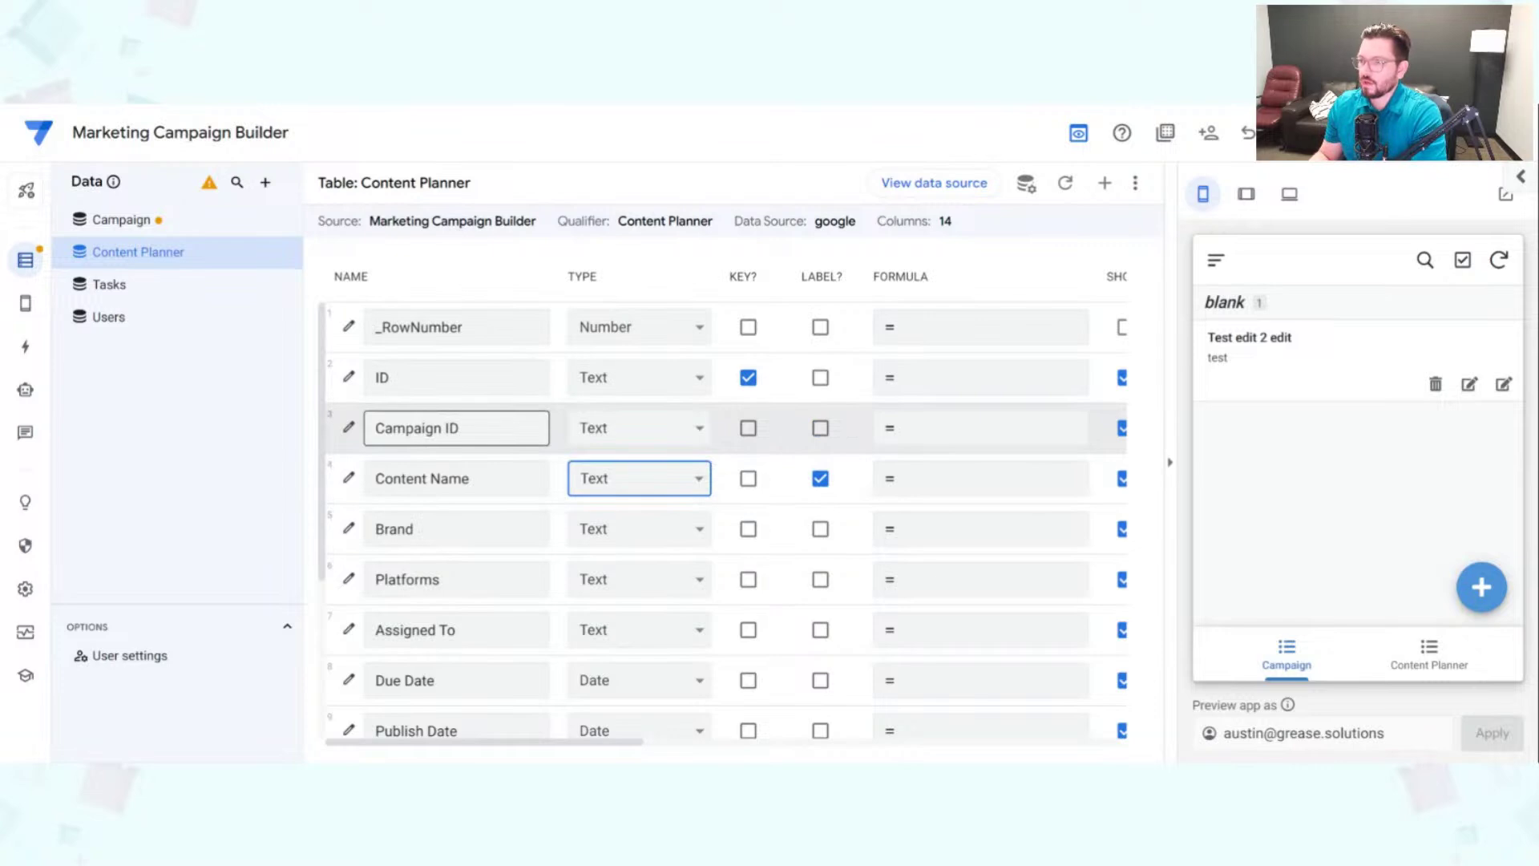
pyautogui.moveTo(375, 428); pyautogui.dragTo(445, 428)
pyautogui.press('Right')
pyautogui.hotkey('shift', 'End')
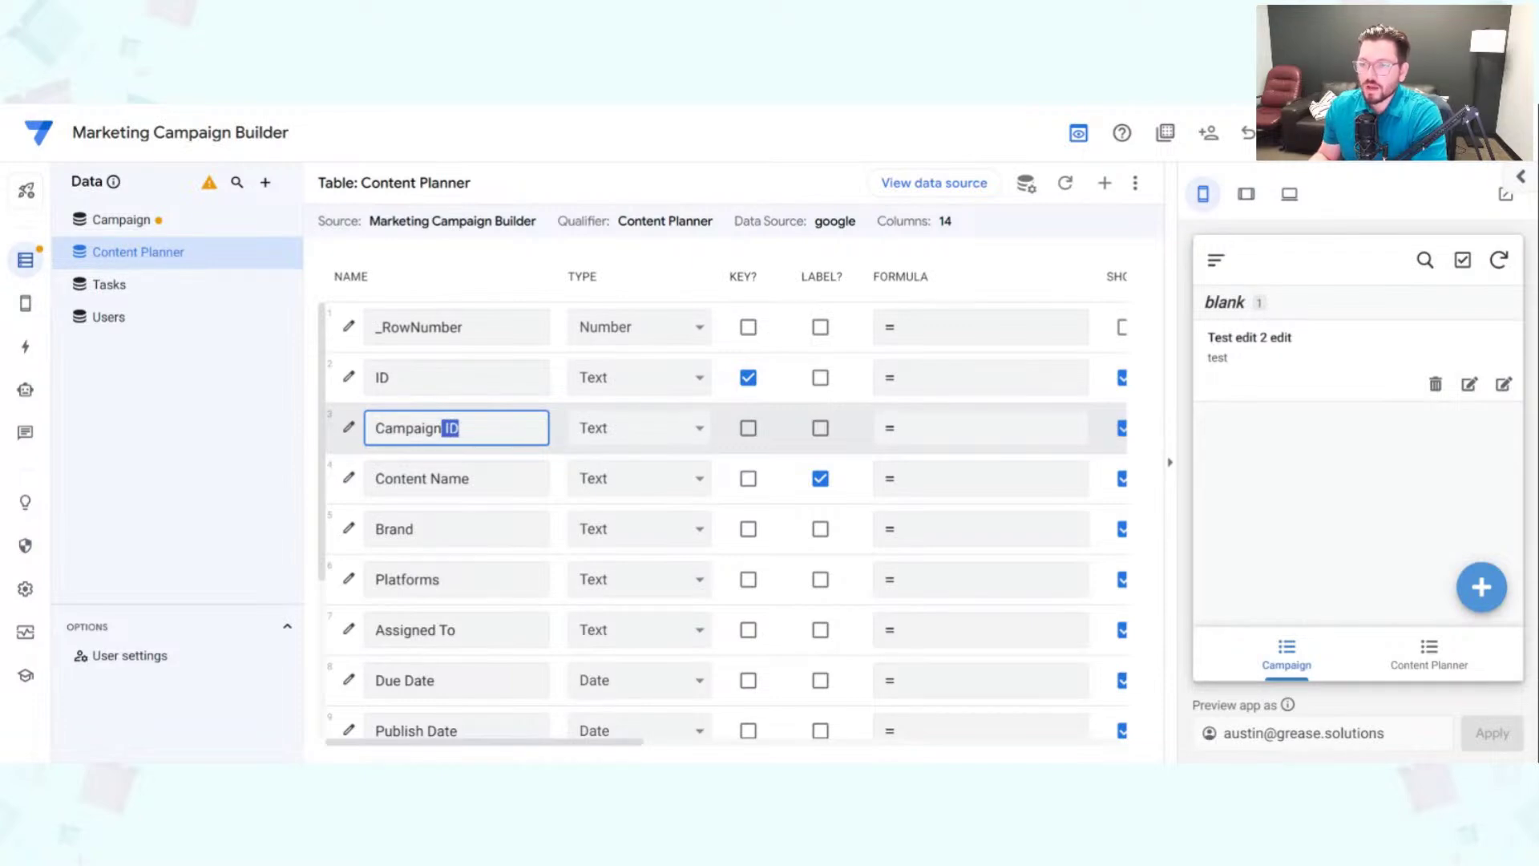
pyautogui.click(684, 440)
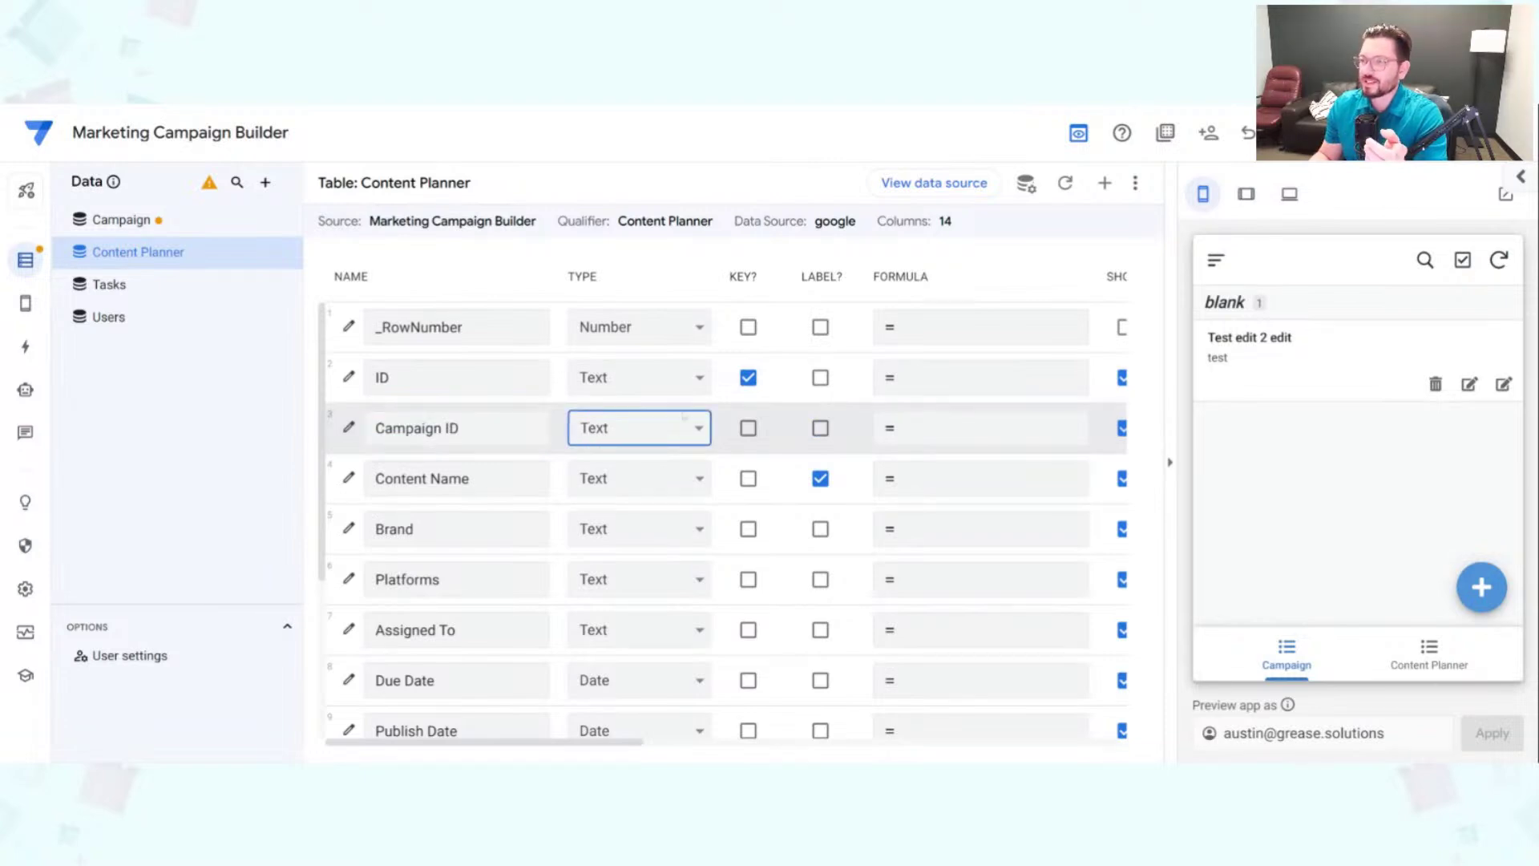
pyautogui.press('r')
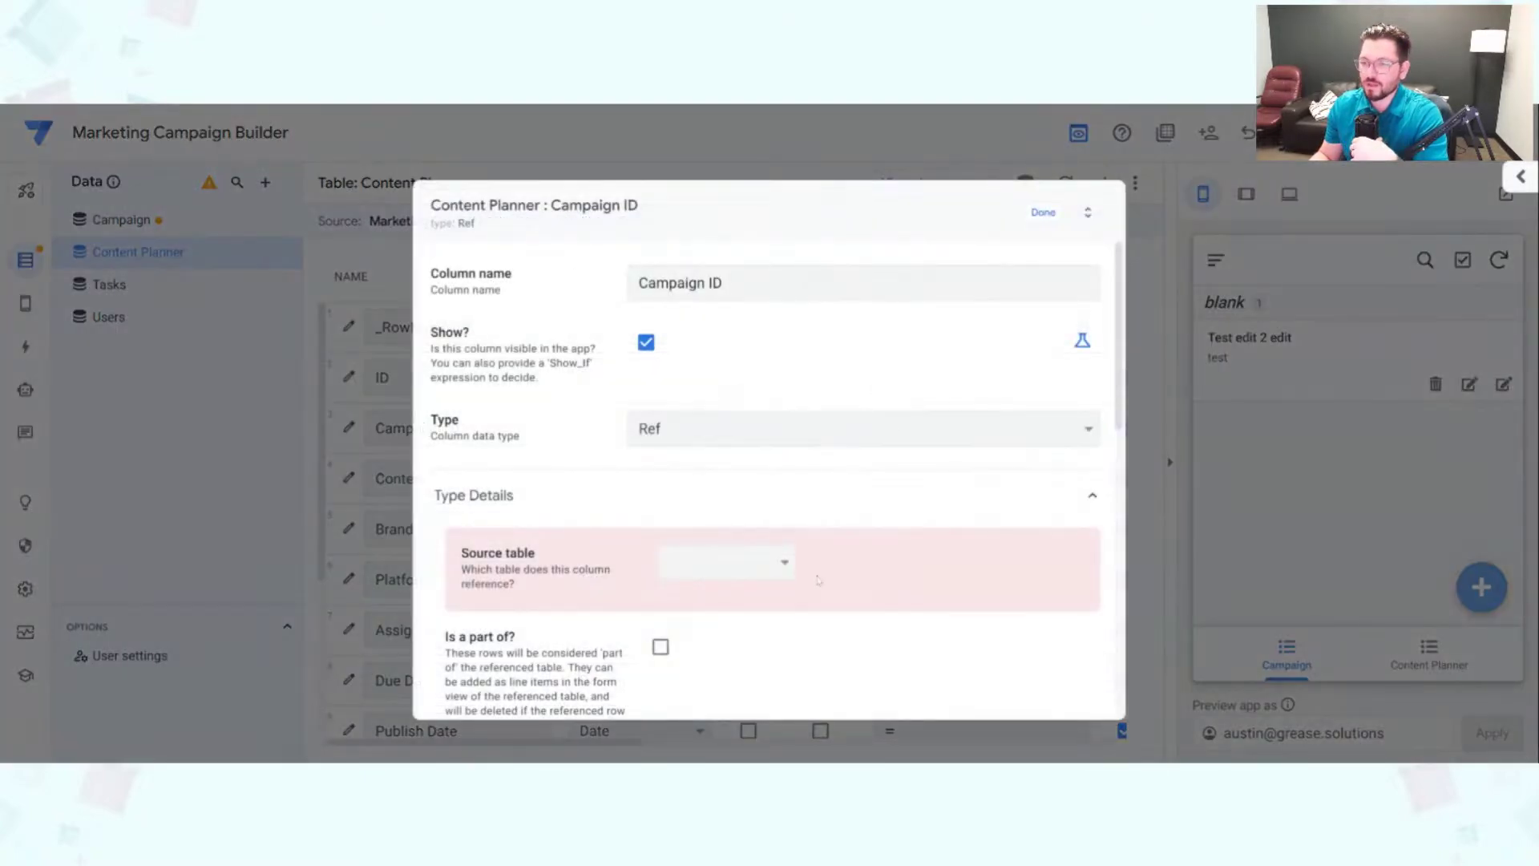
pyautogui.click(736, 572)
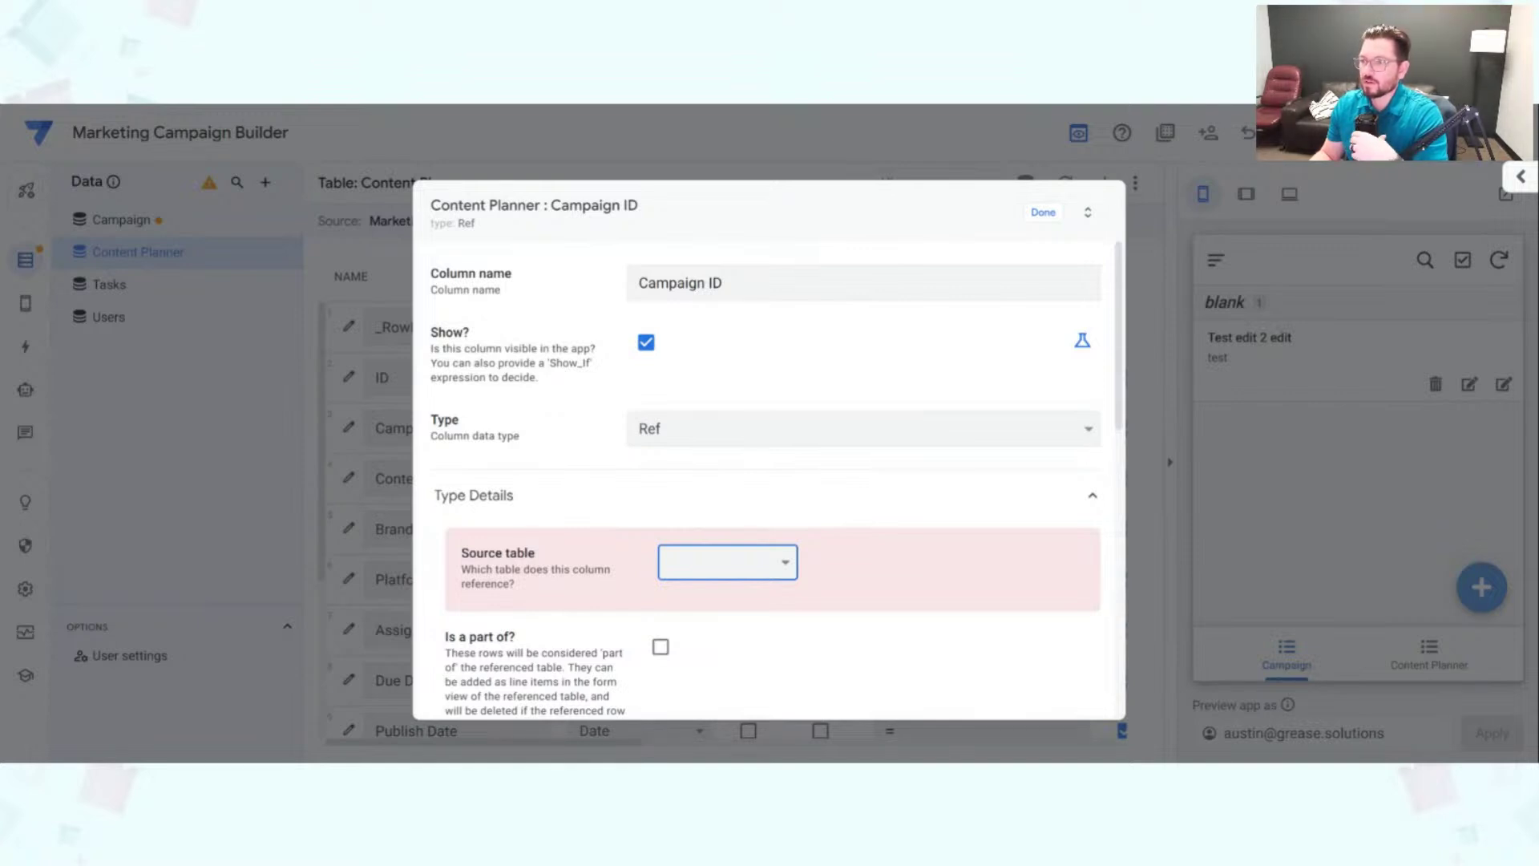
pyautogui.click(746, 609)
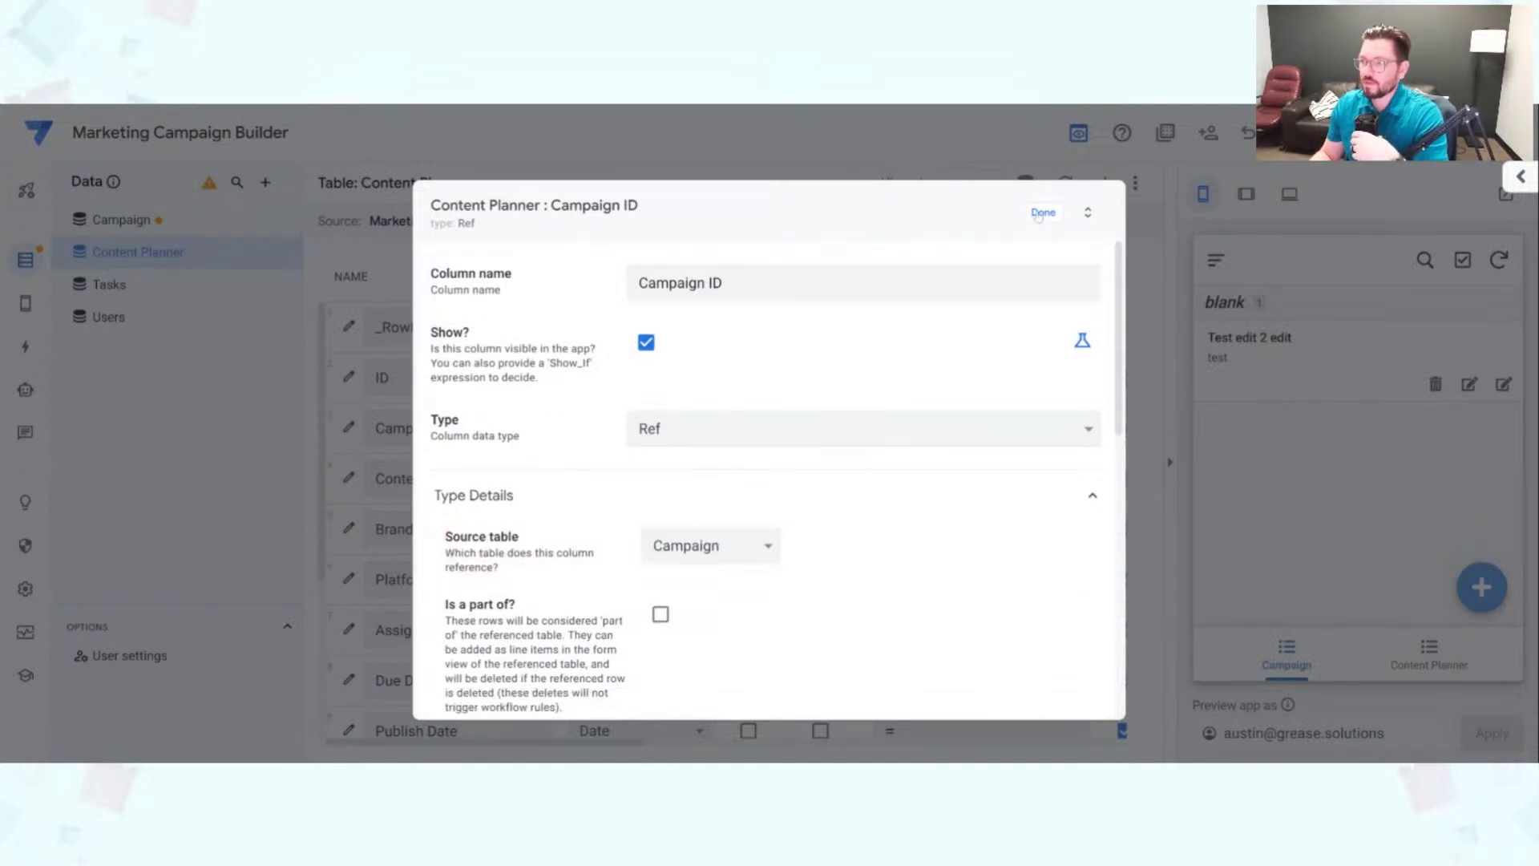
pyautogui.click(1042, 213)
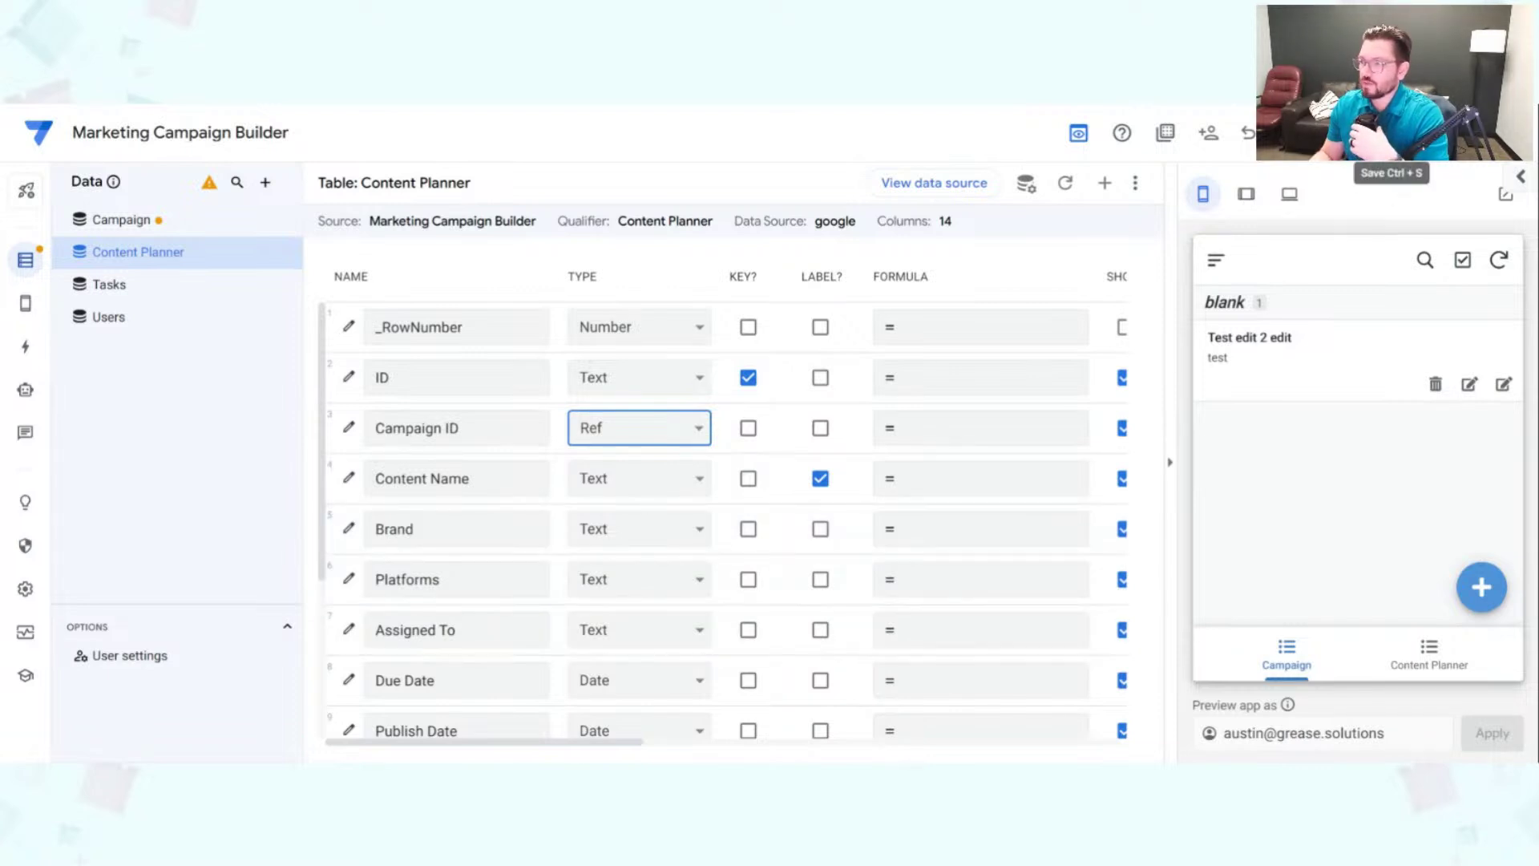
pyautogui.click(1391, 132)
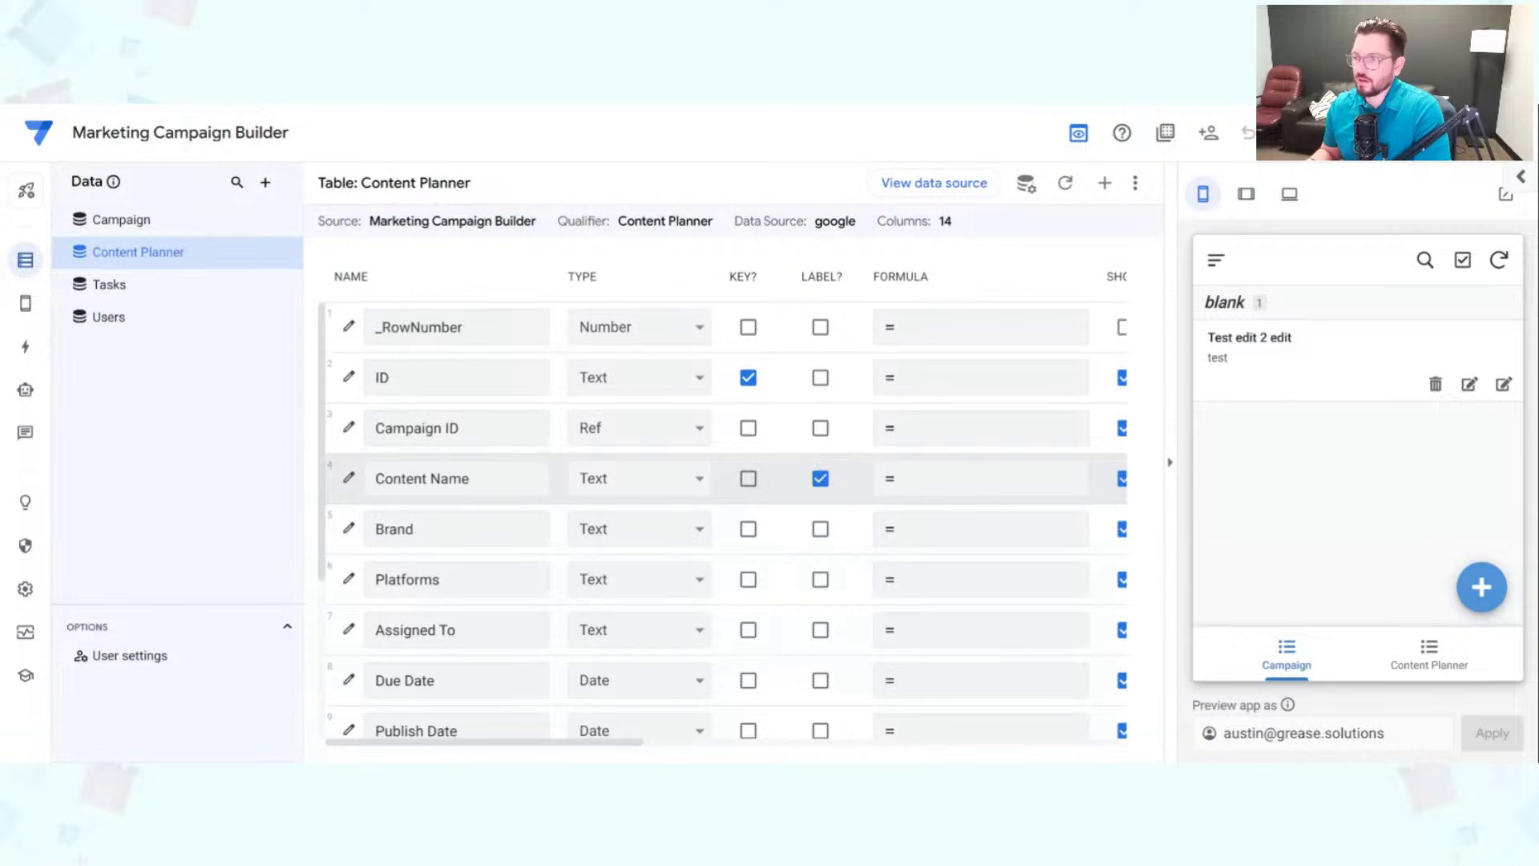
pyautogui.scroll(-2, 782, 537)
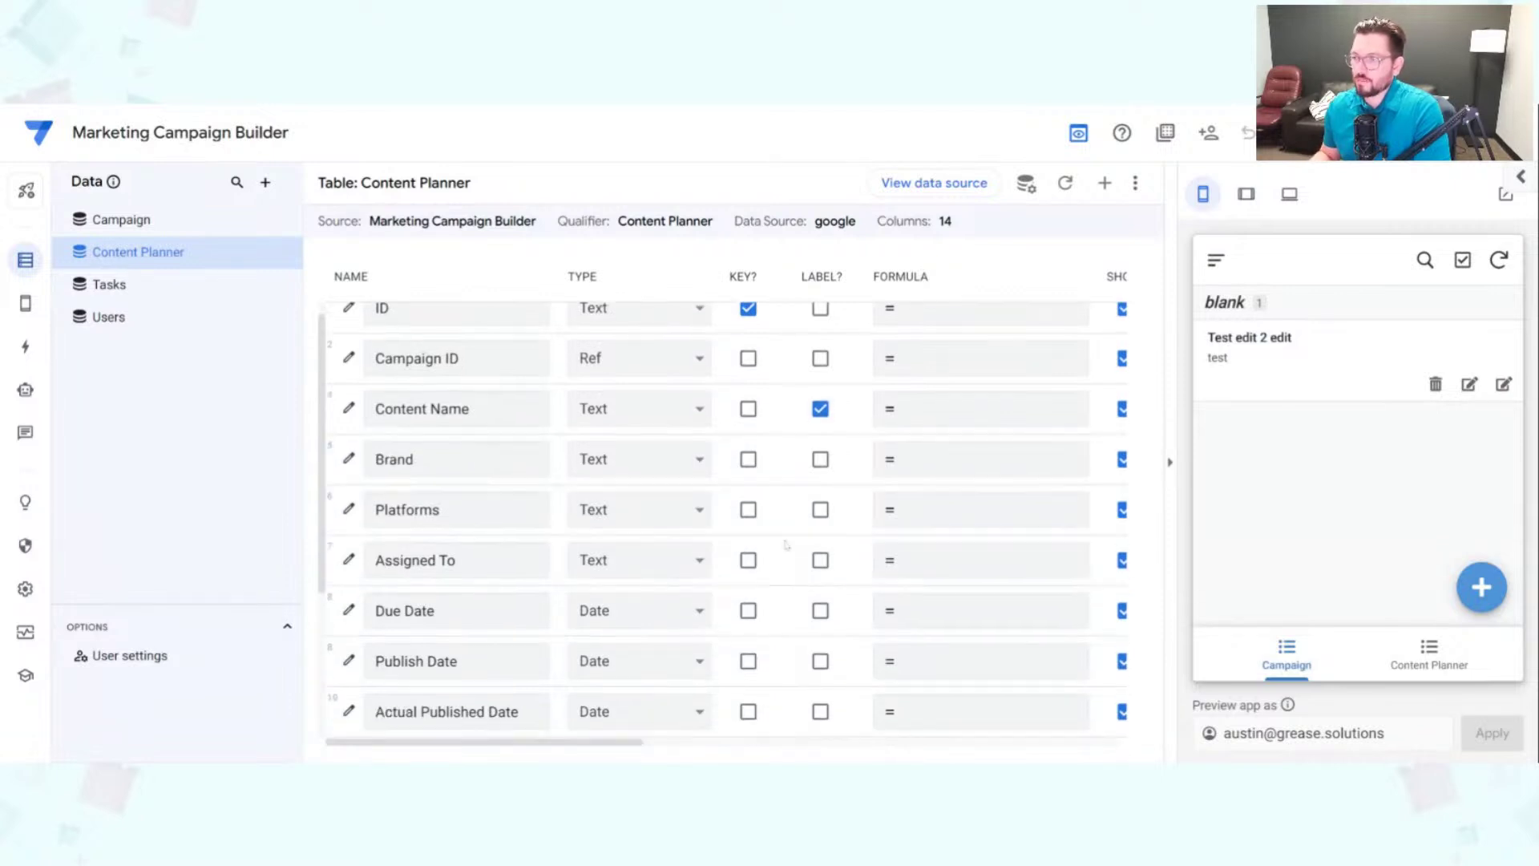
pyautogui.scroll(-2, 786, 553)
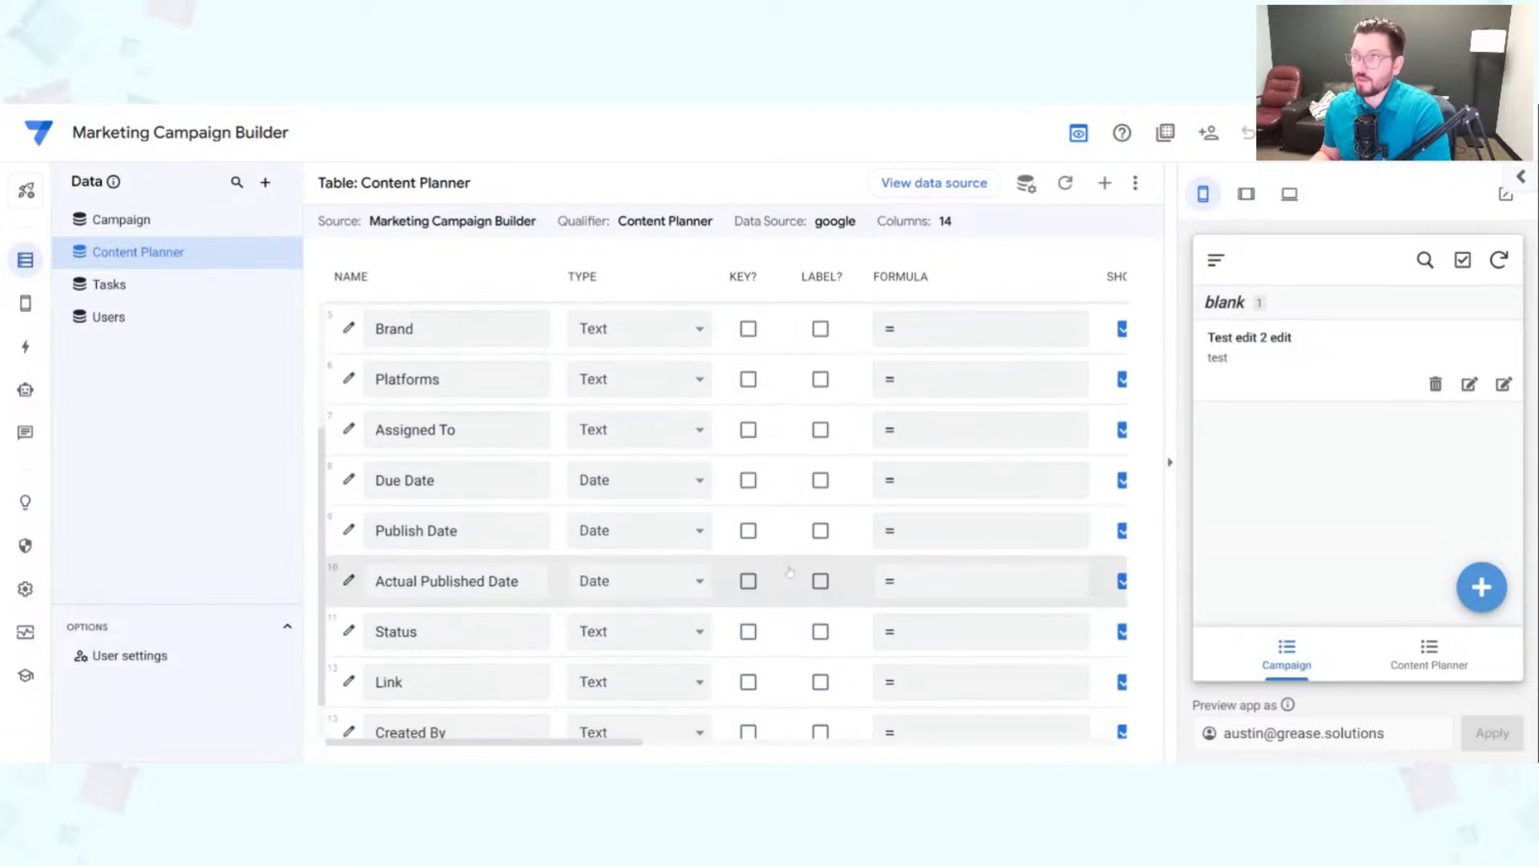
pyautogui.scroll(4, 789, 571)
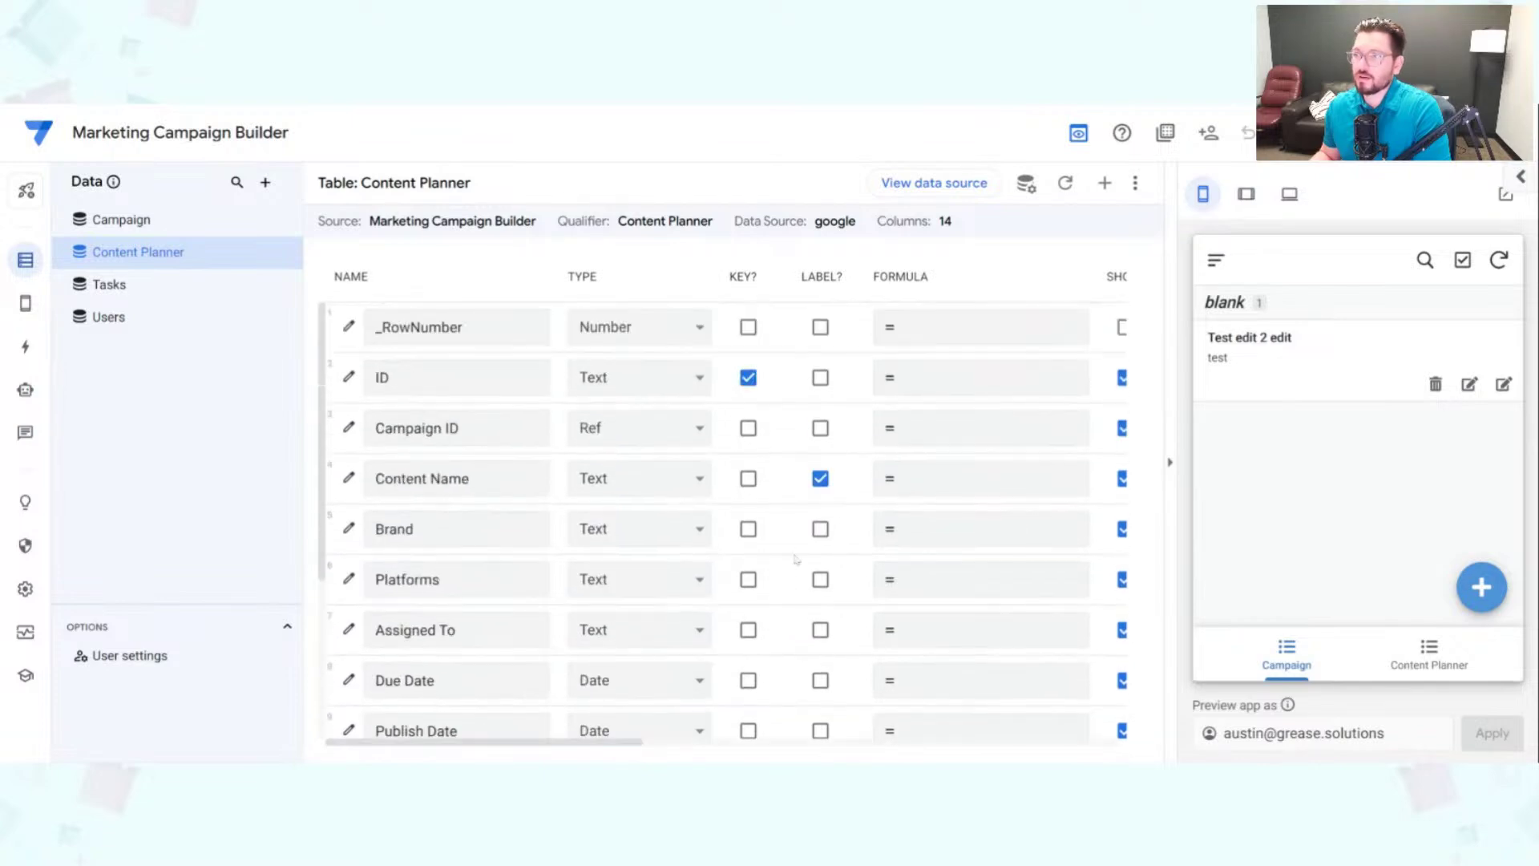
pyautogui.moveTo(373, 378); pyautogui.dragTo(394, 377)
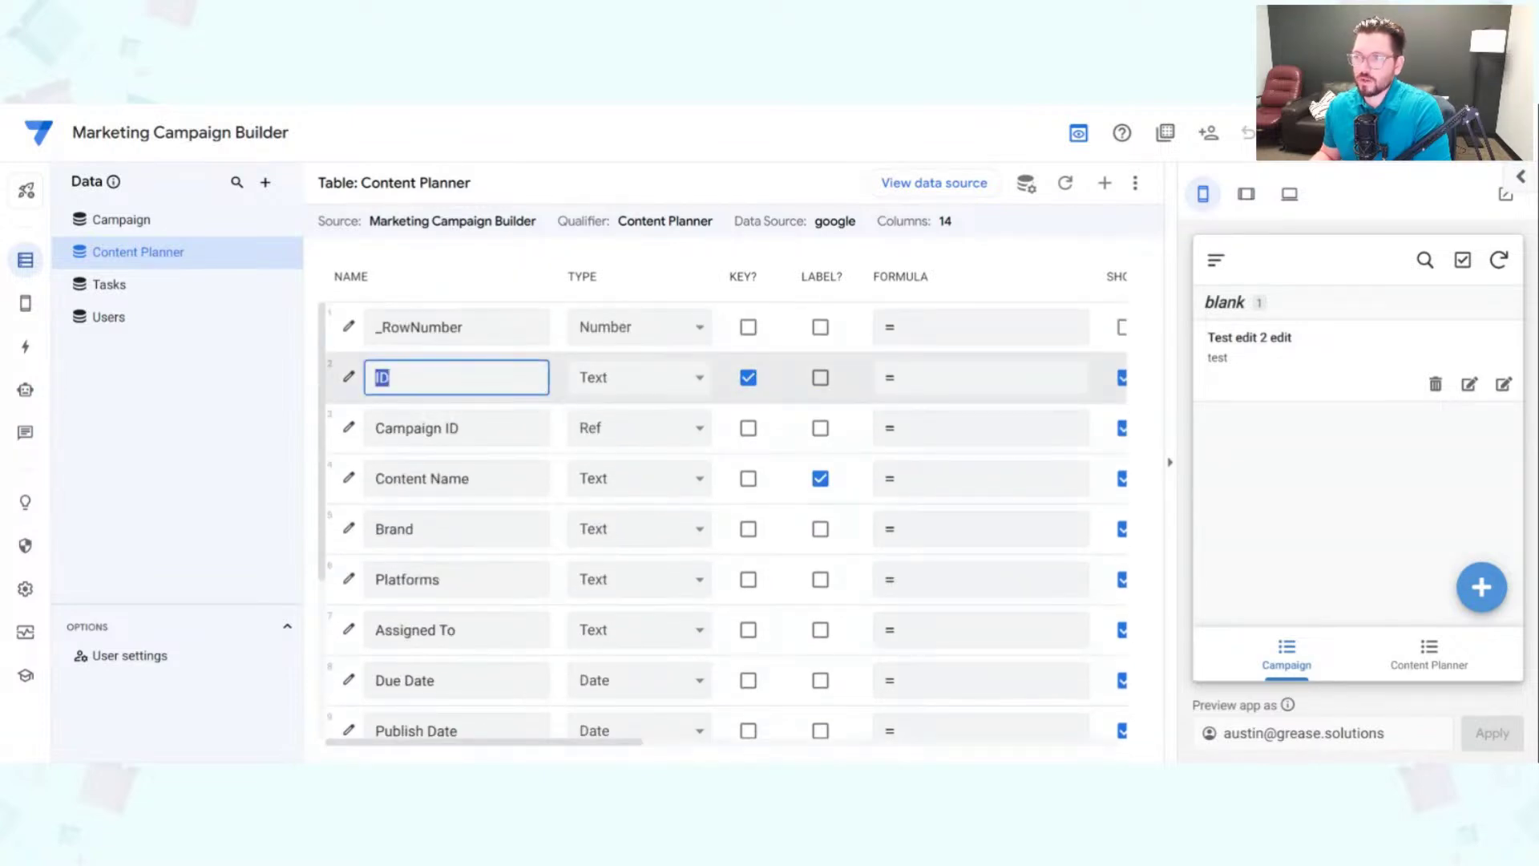
pyautogui.click(394, 377)
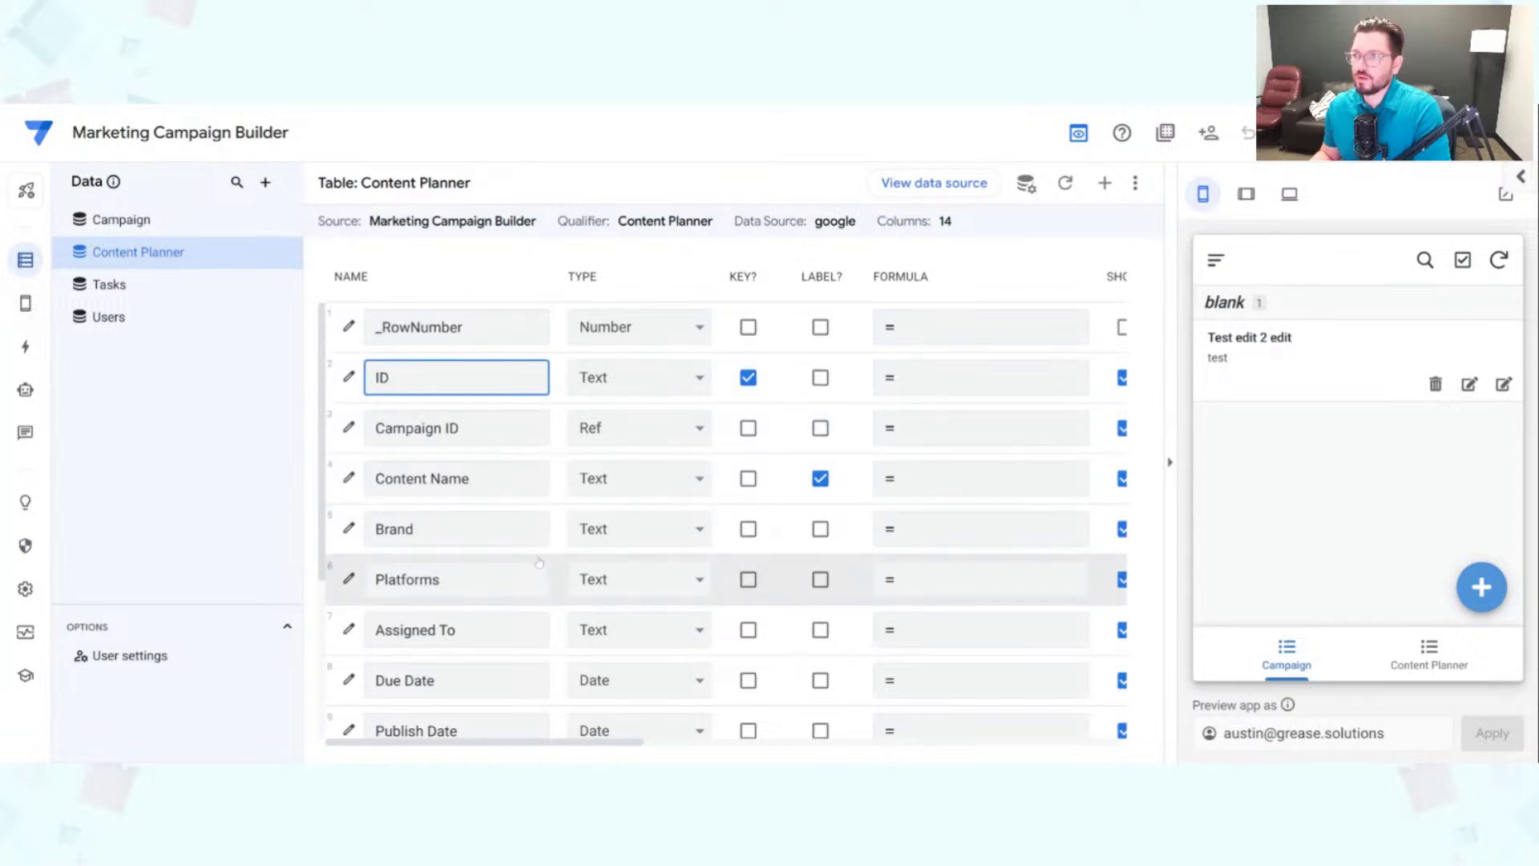
pyautogui.click(480, 428)
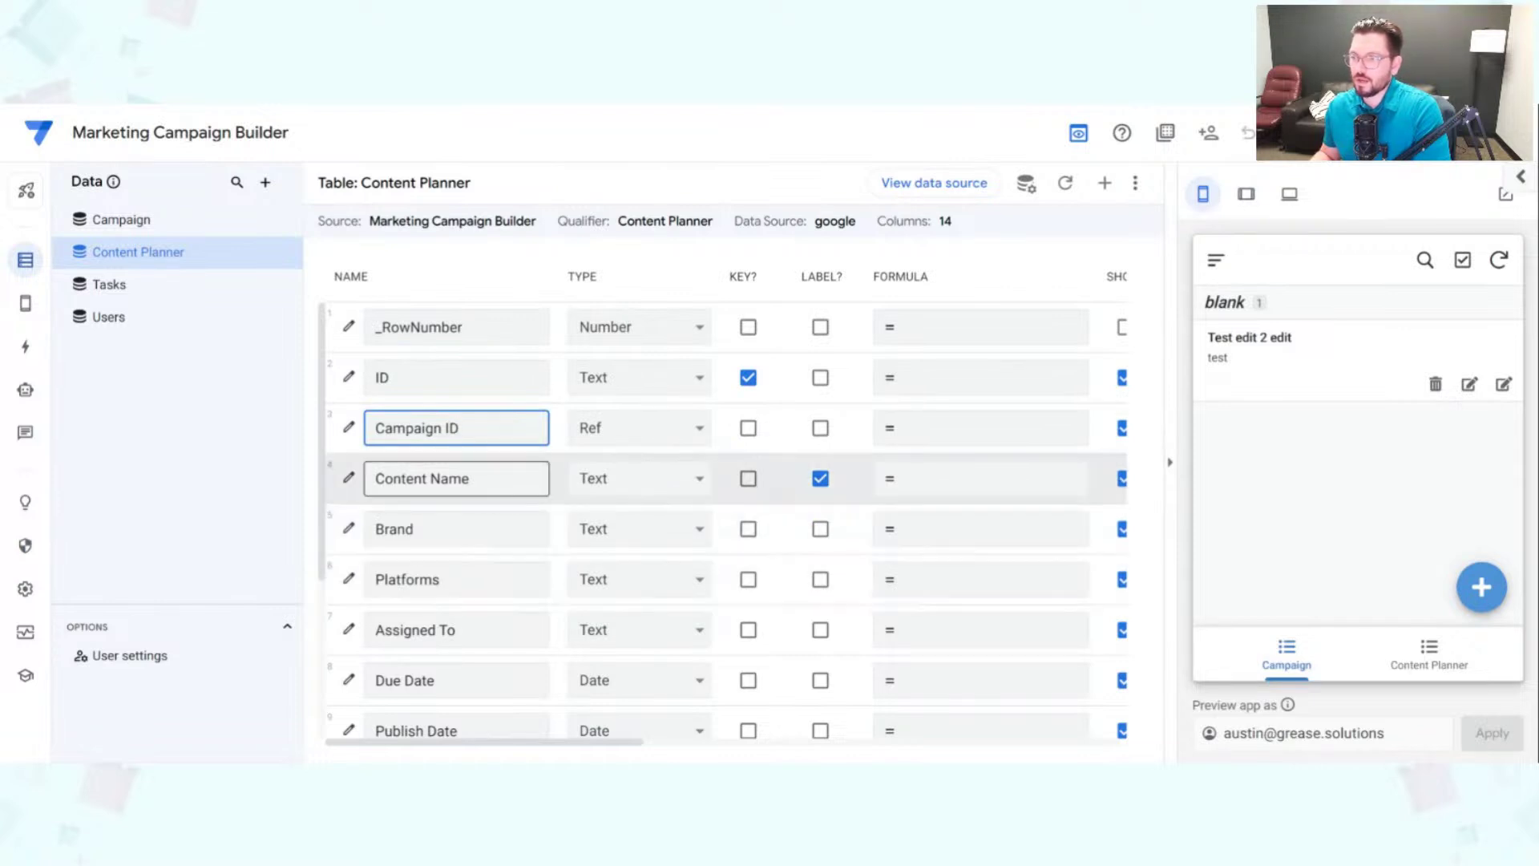
pyautogui.click(457, 479)
pyautogui.click(457, 529)
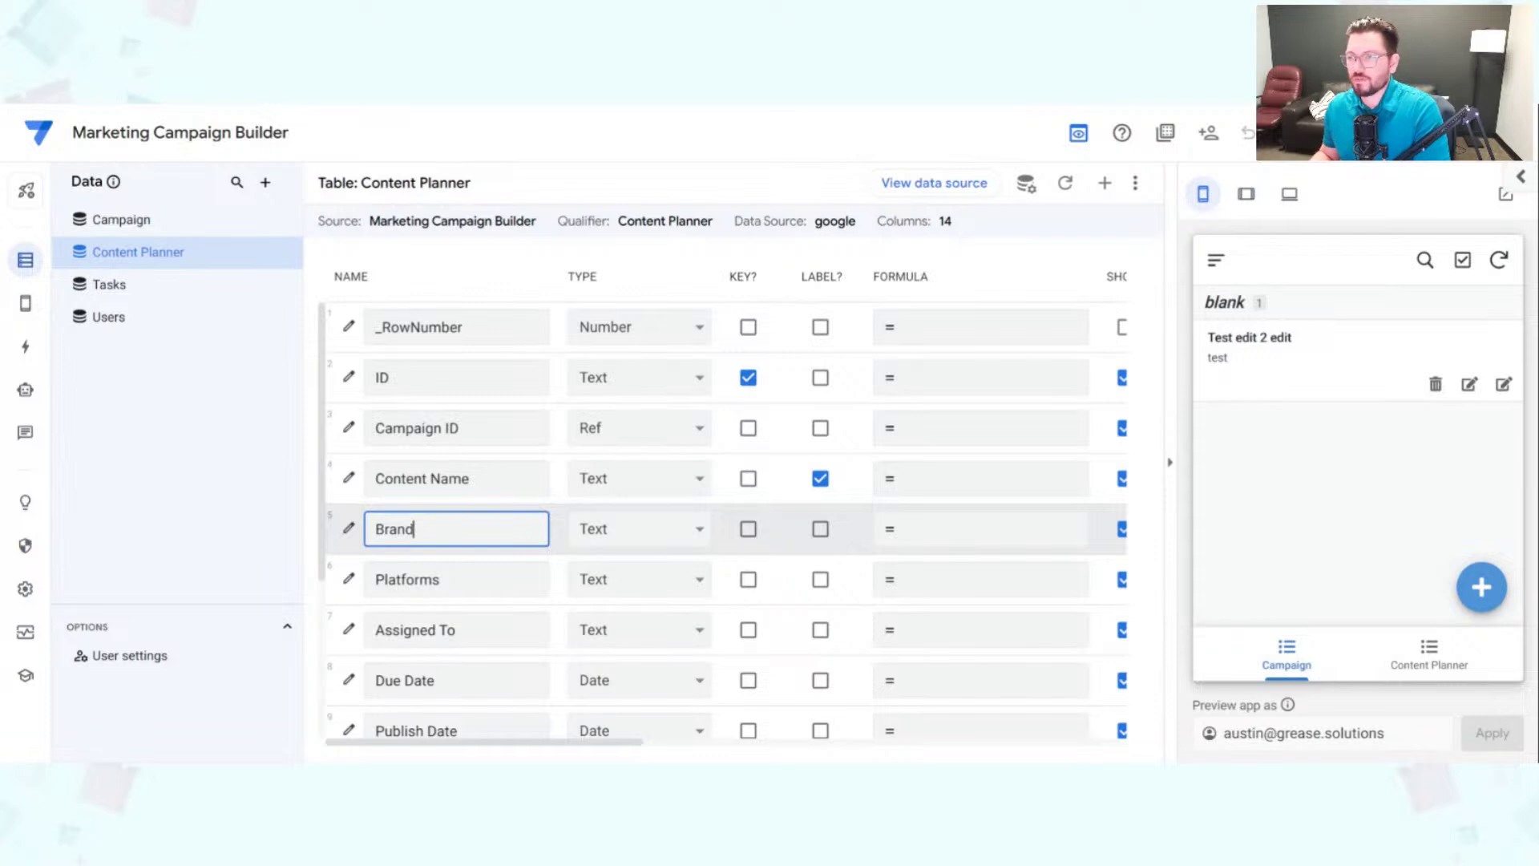
pyautogui.click(456, 478)
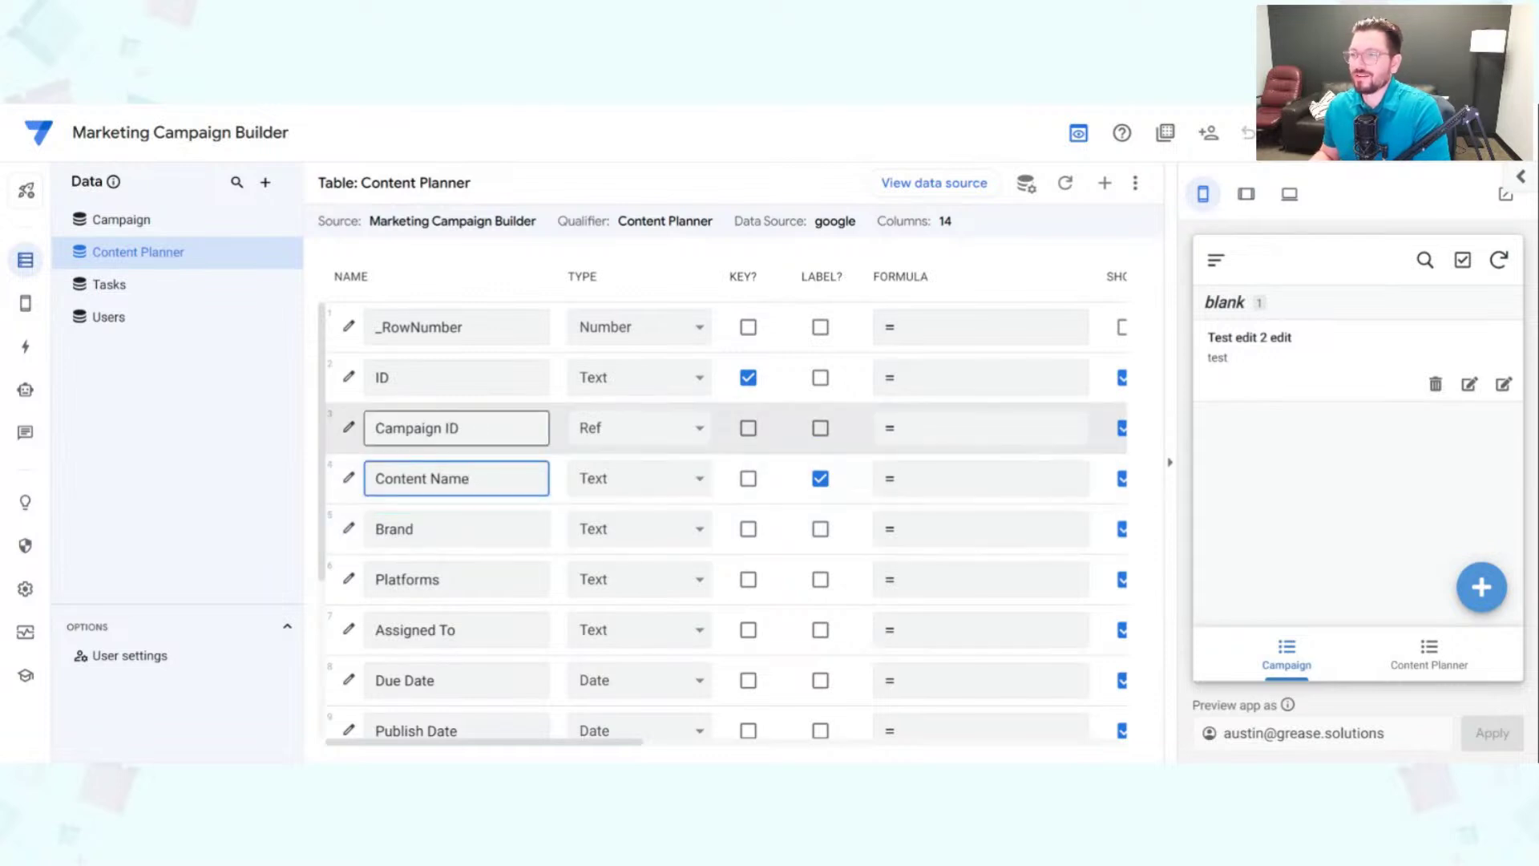
pyautogui.click(479, 431)
pyautogui.click(457, 377)
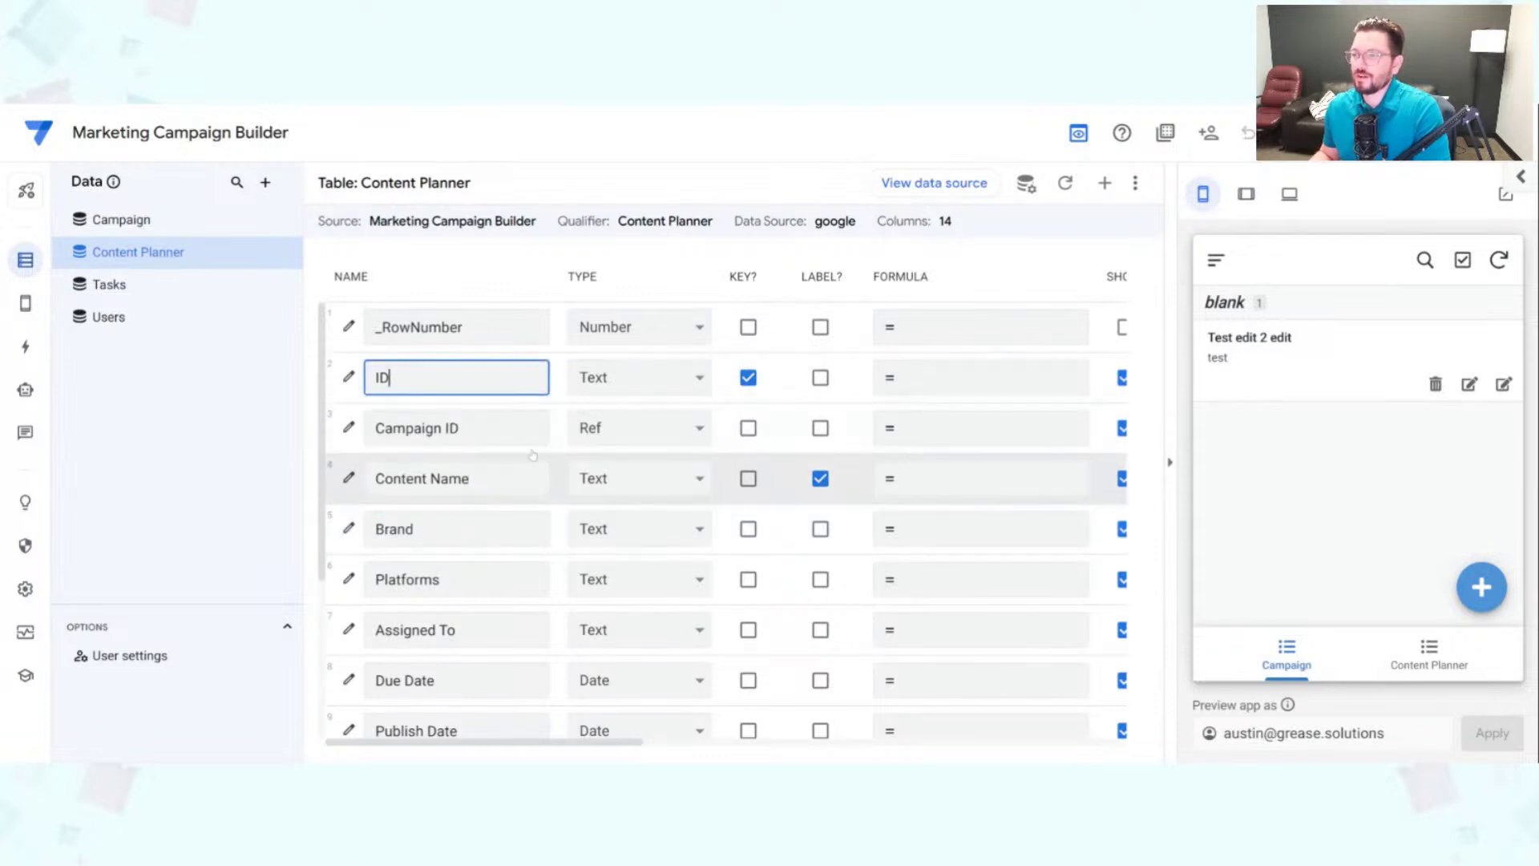
pyautogui.click(457, 428)
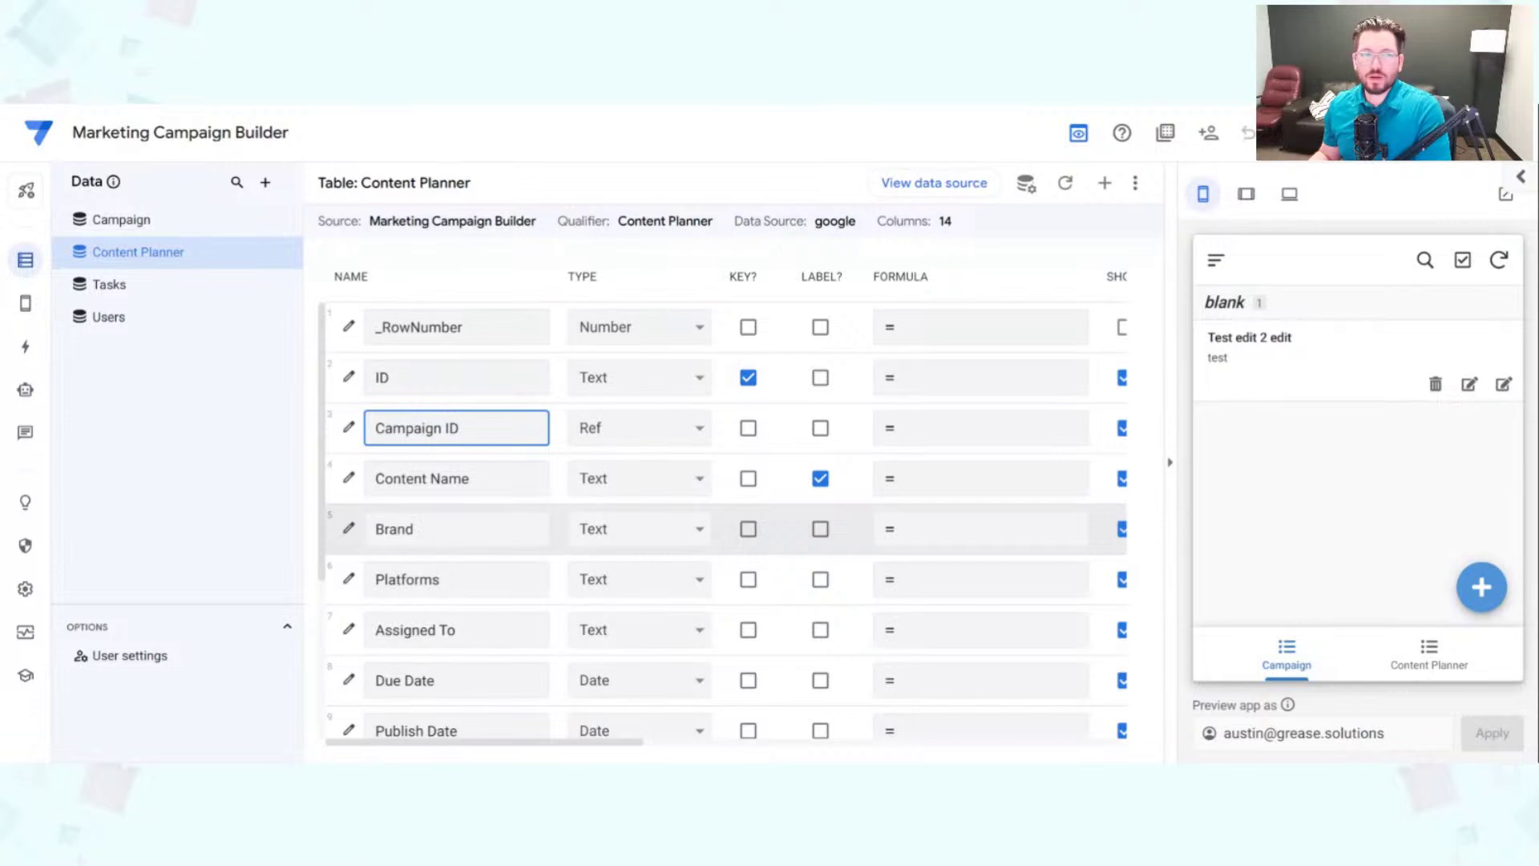
pyautogui.click(512, 496)
pyautogui.scroll(-1, 512, 496)
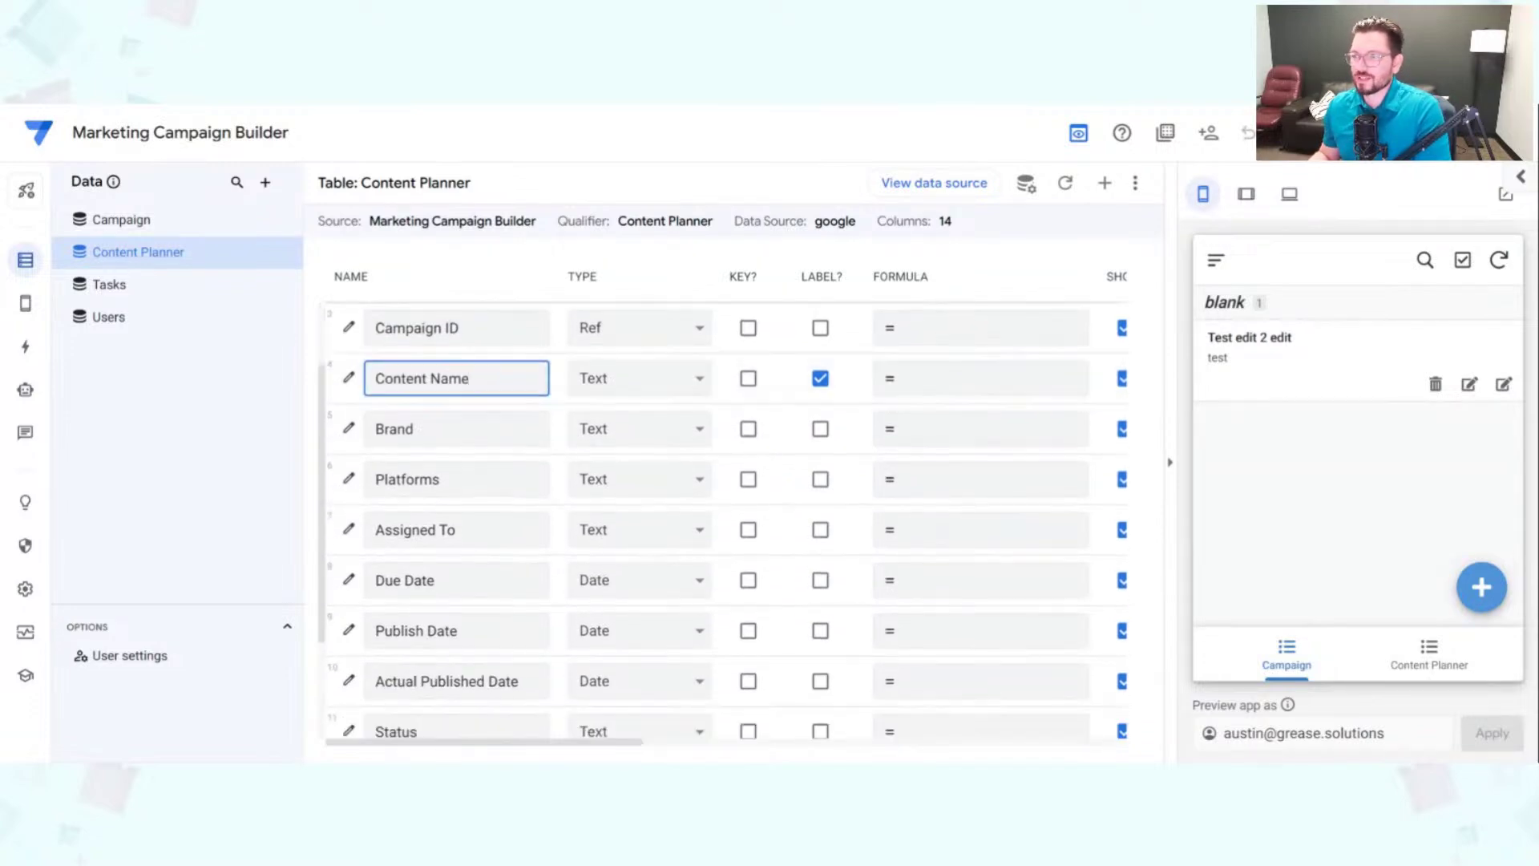
pyautogui.scroll(-1, 492, 504)
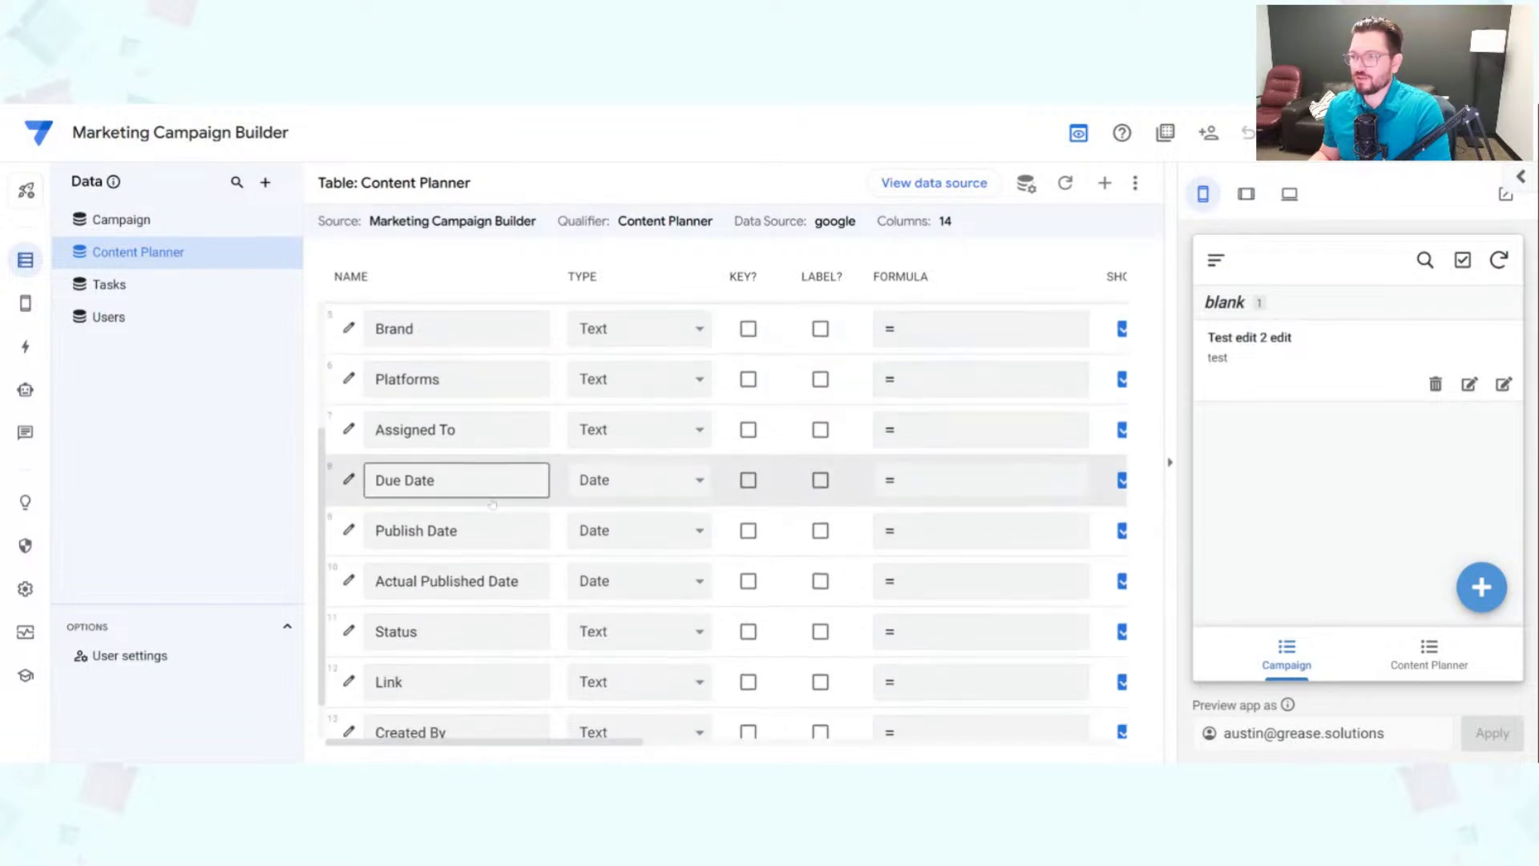
pyautogui.scroll(-1, 492, 503)
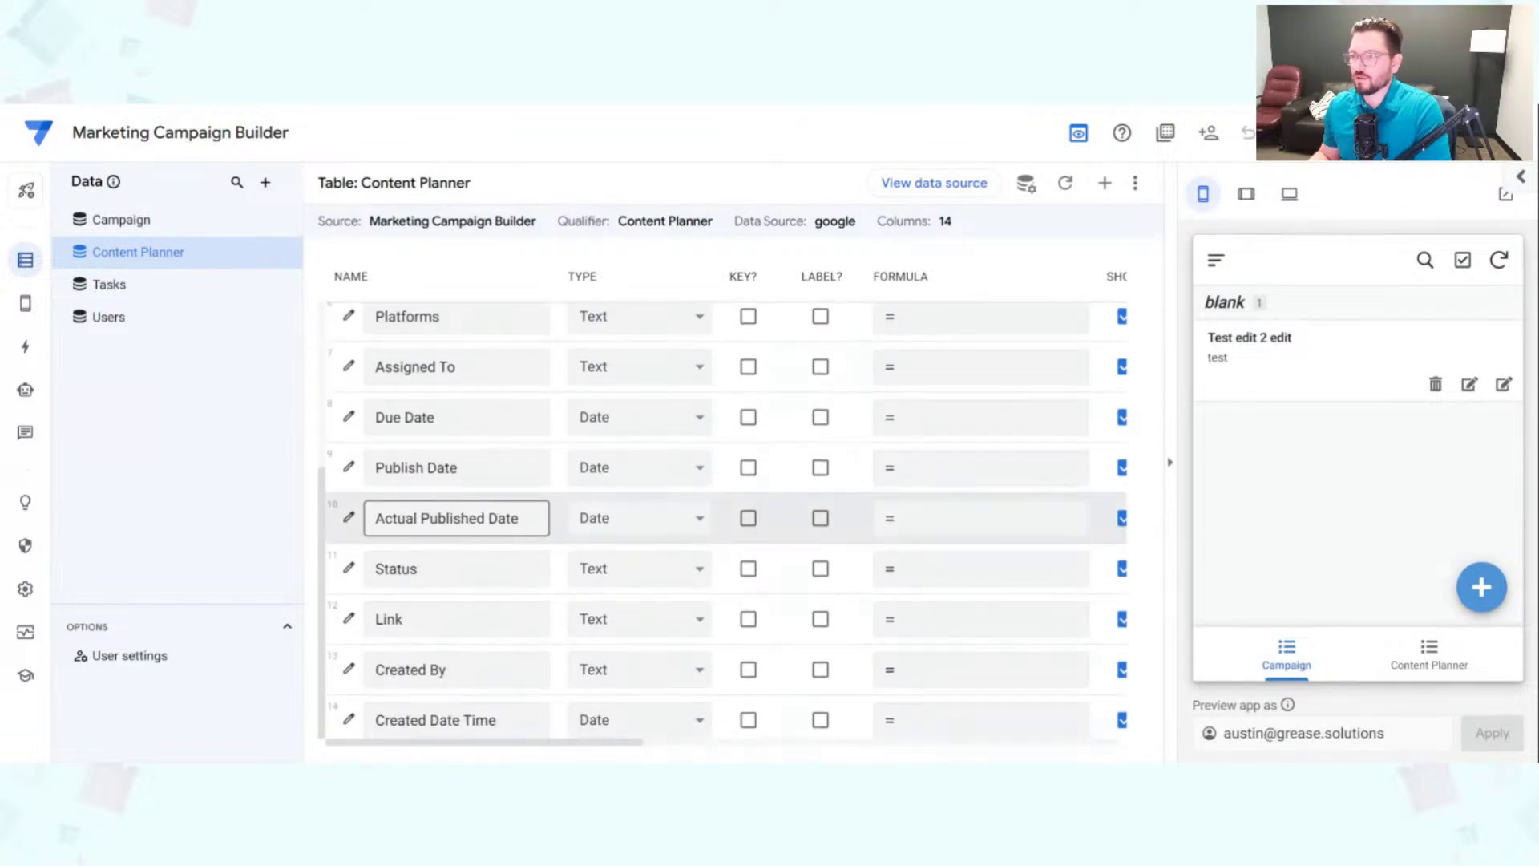
pyautogui.scroll(3, 492, 513)
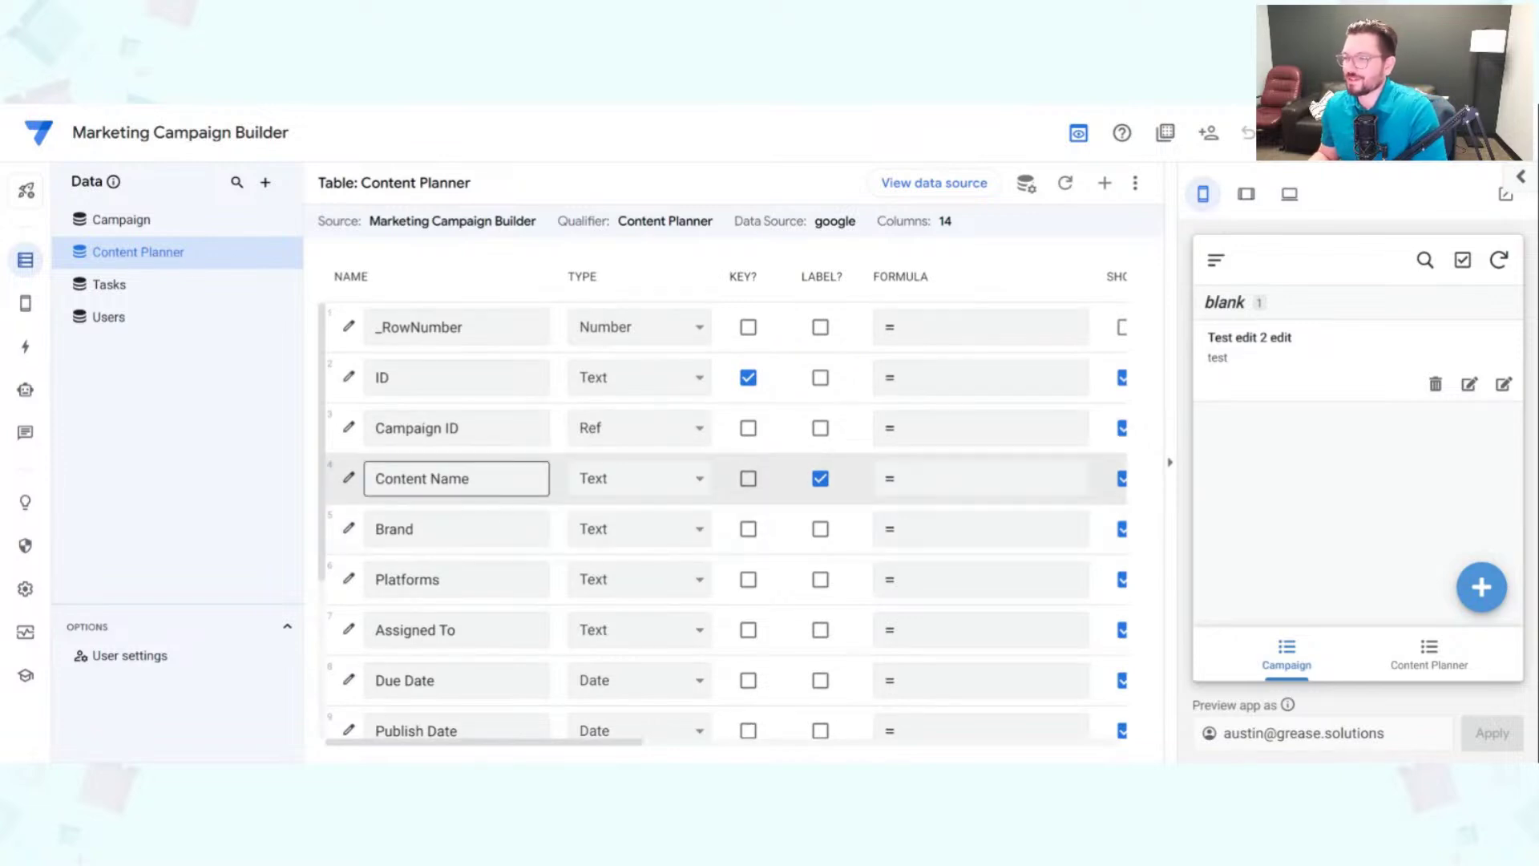
pyautogui.scroll(-4, 507, 506)
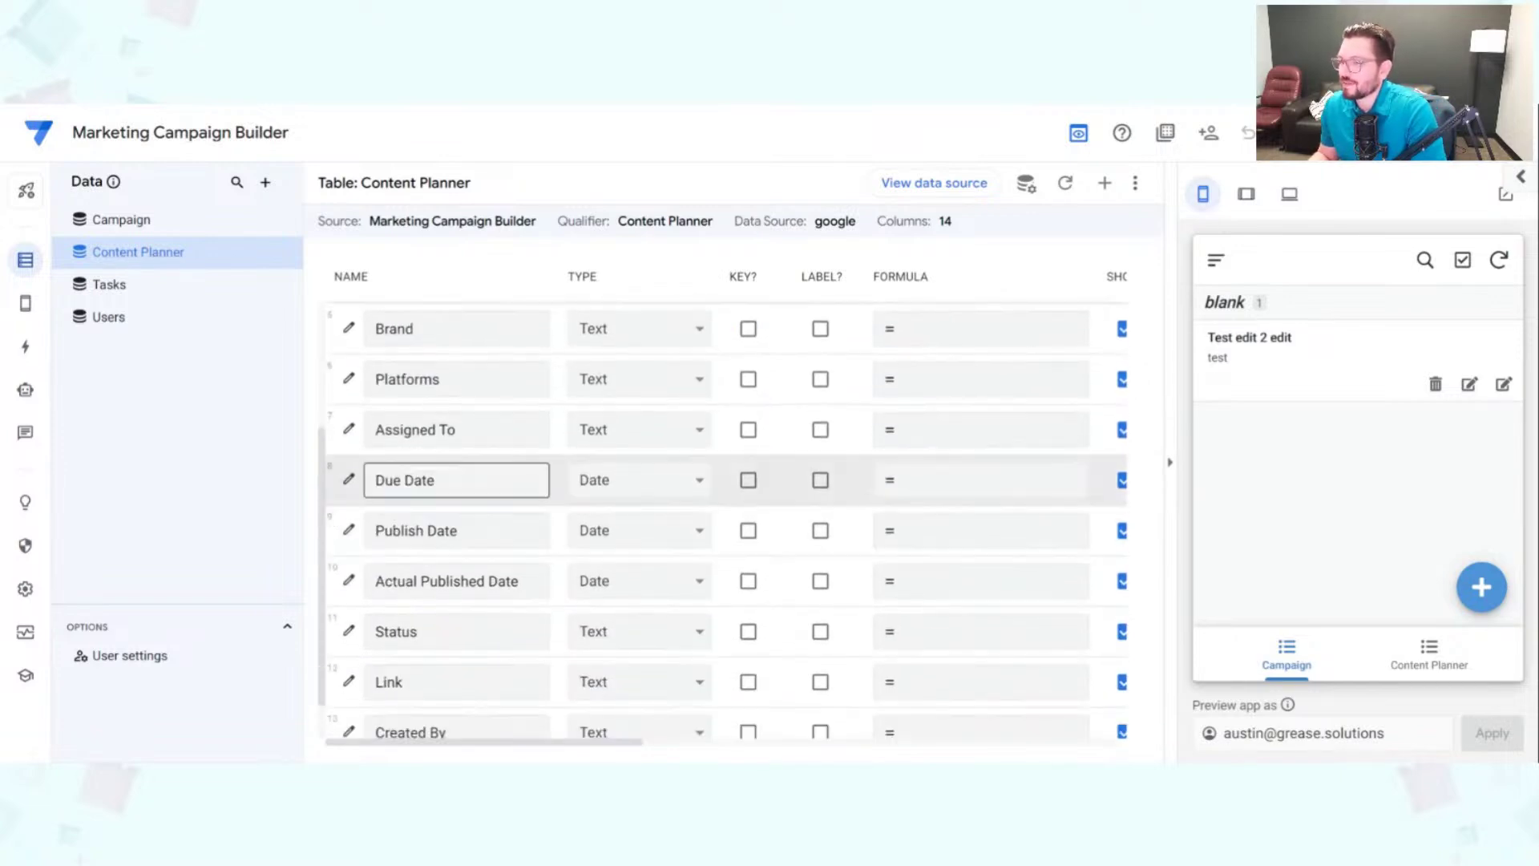
pyautogui.scroll(2, 502, 498)
pyautogui.scroll(2, 503, 498)
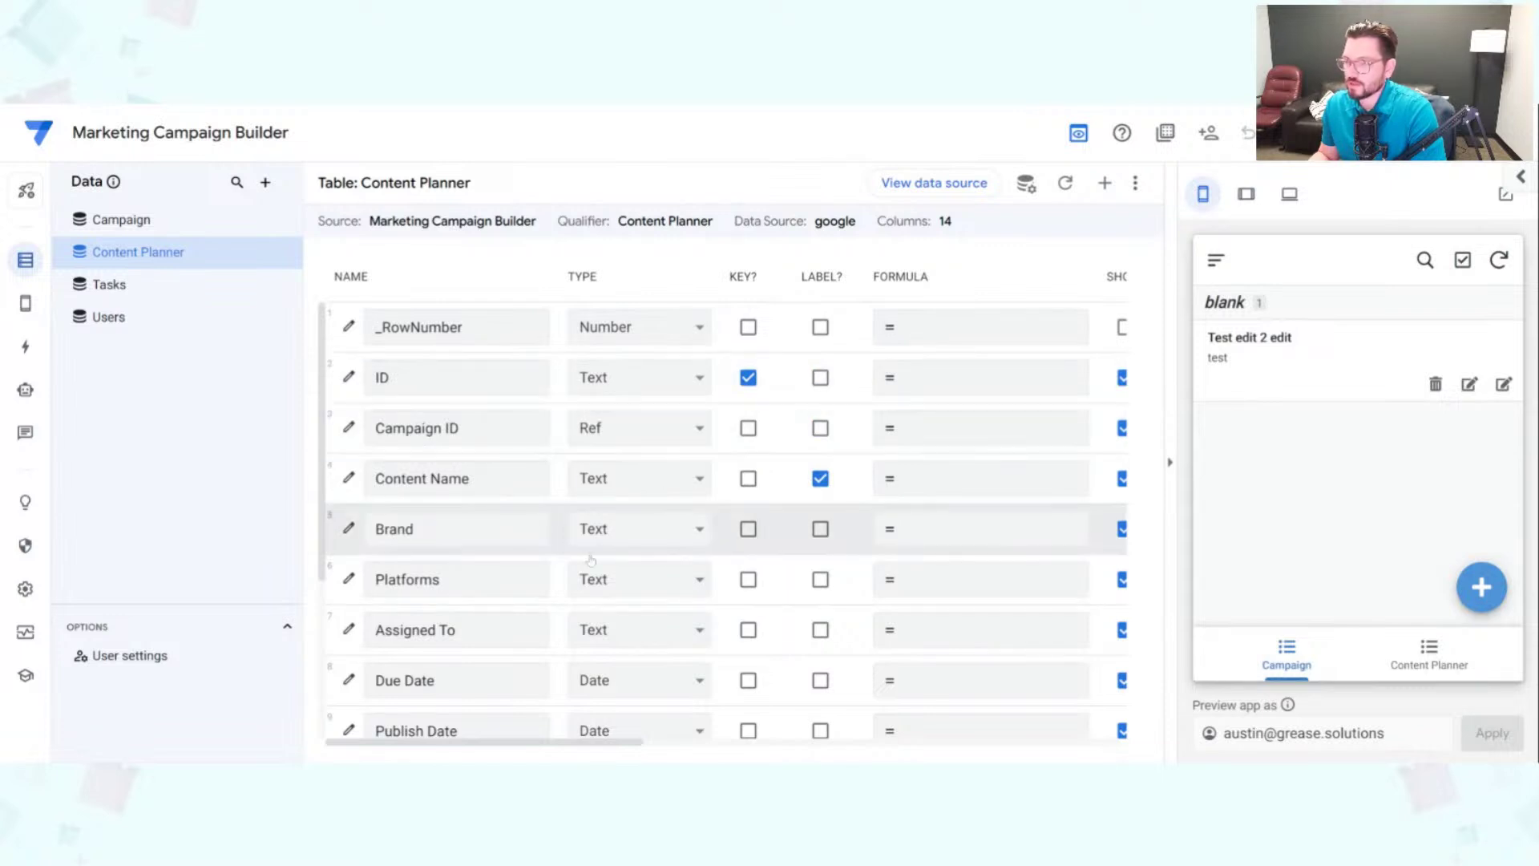
pyautogui.scroll(-2, 558, 553)
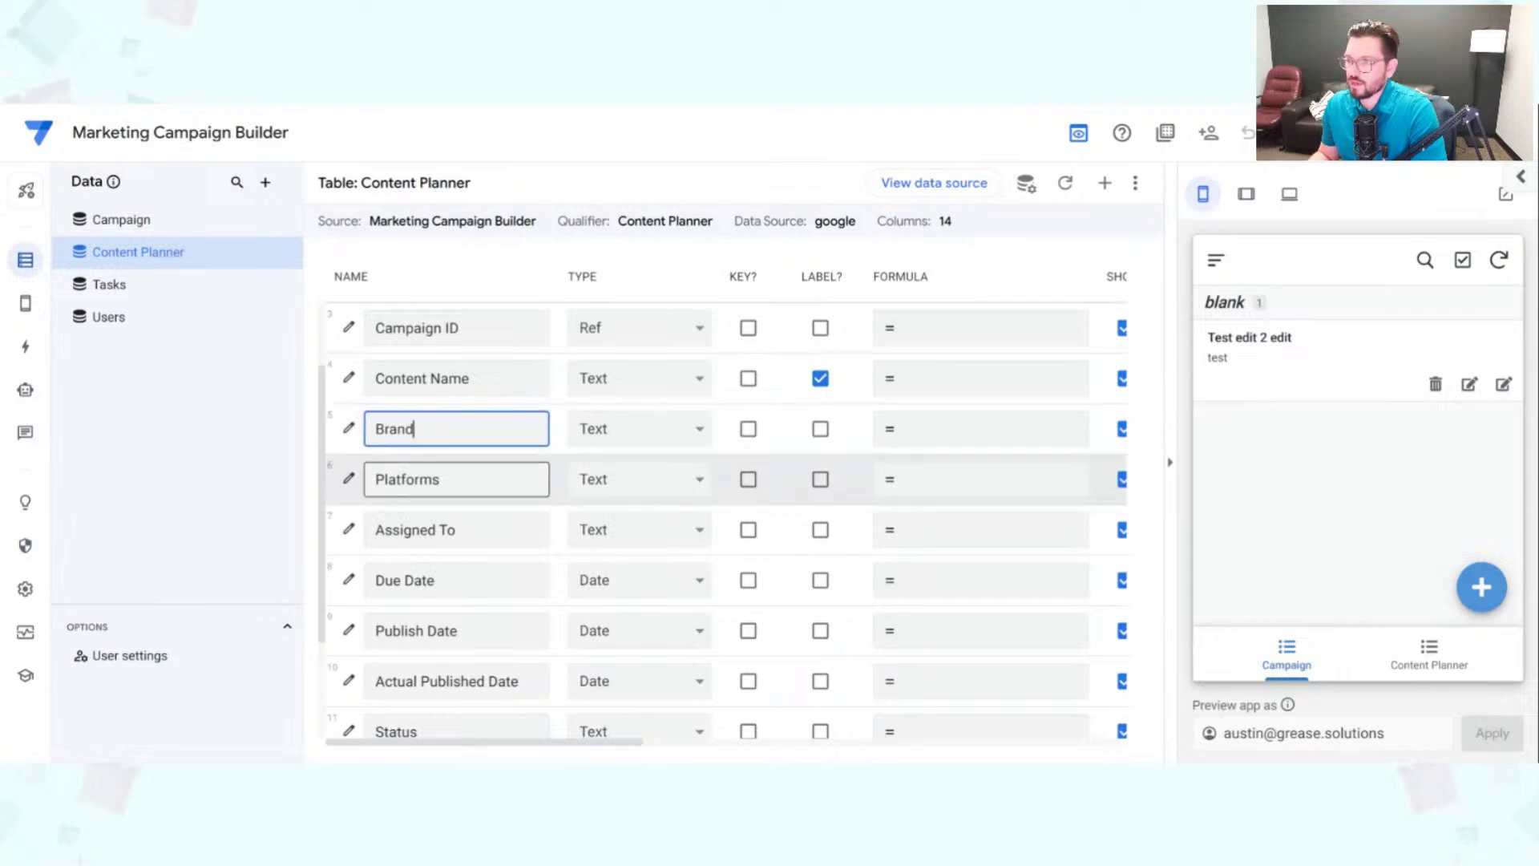
# Step: Change the Brand and Platforms columns to the Enum type
pyautogui.click(440, 480)
pyautogui.click(667, 431)
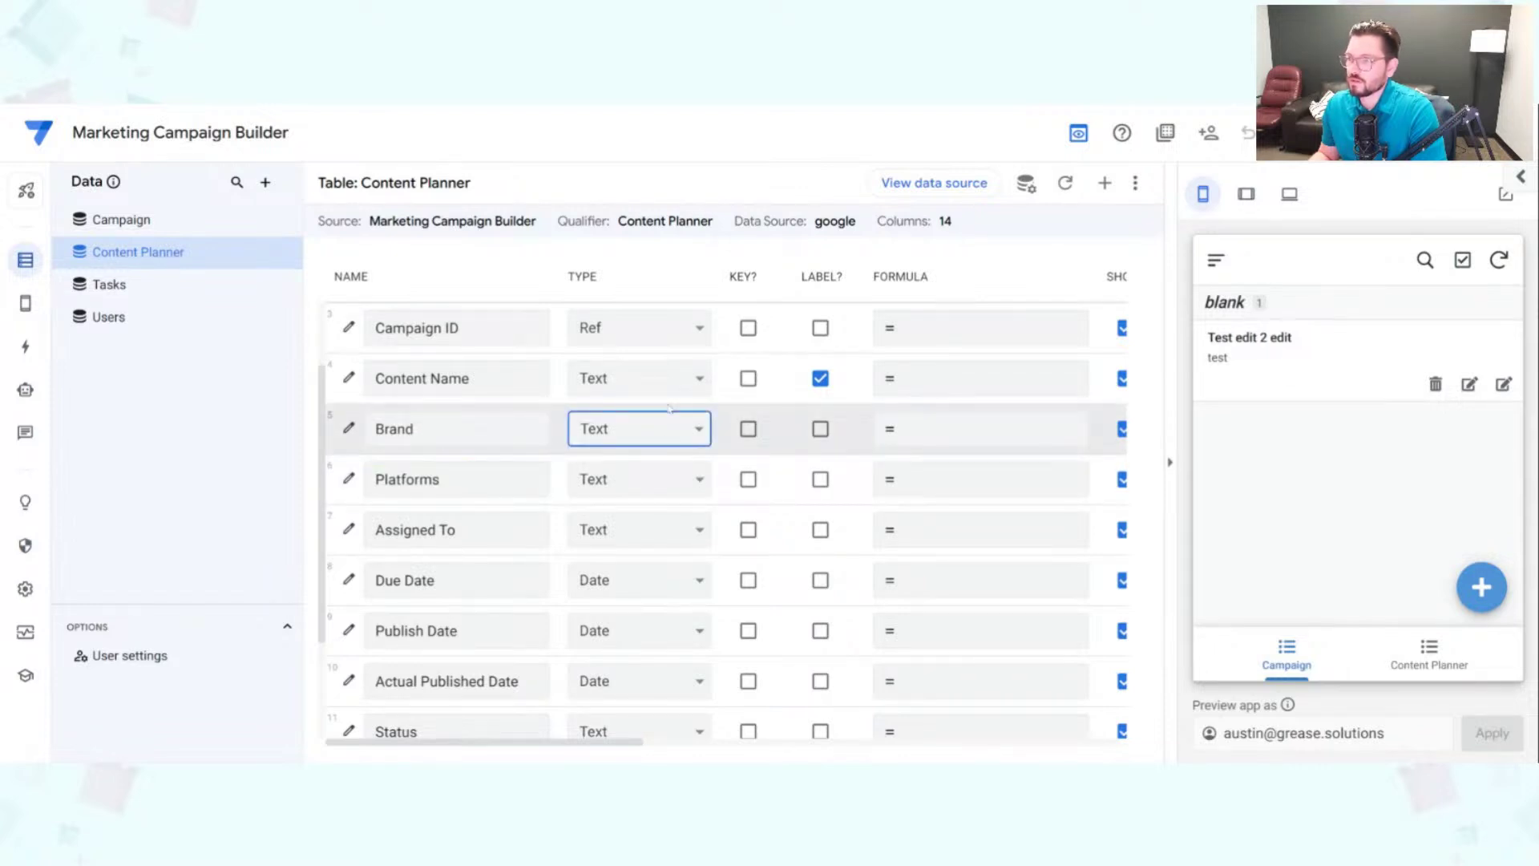
pyautogui.click(637, 494)
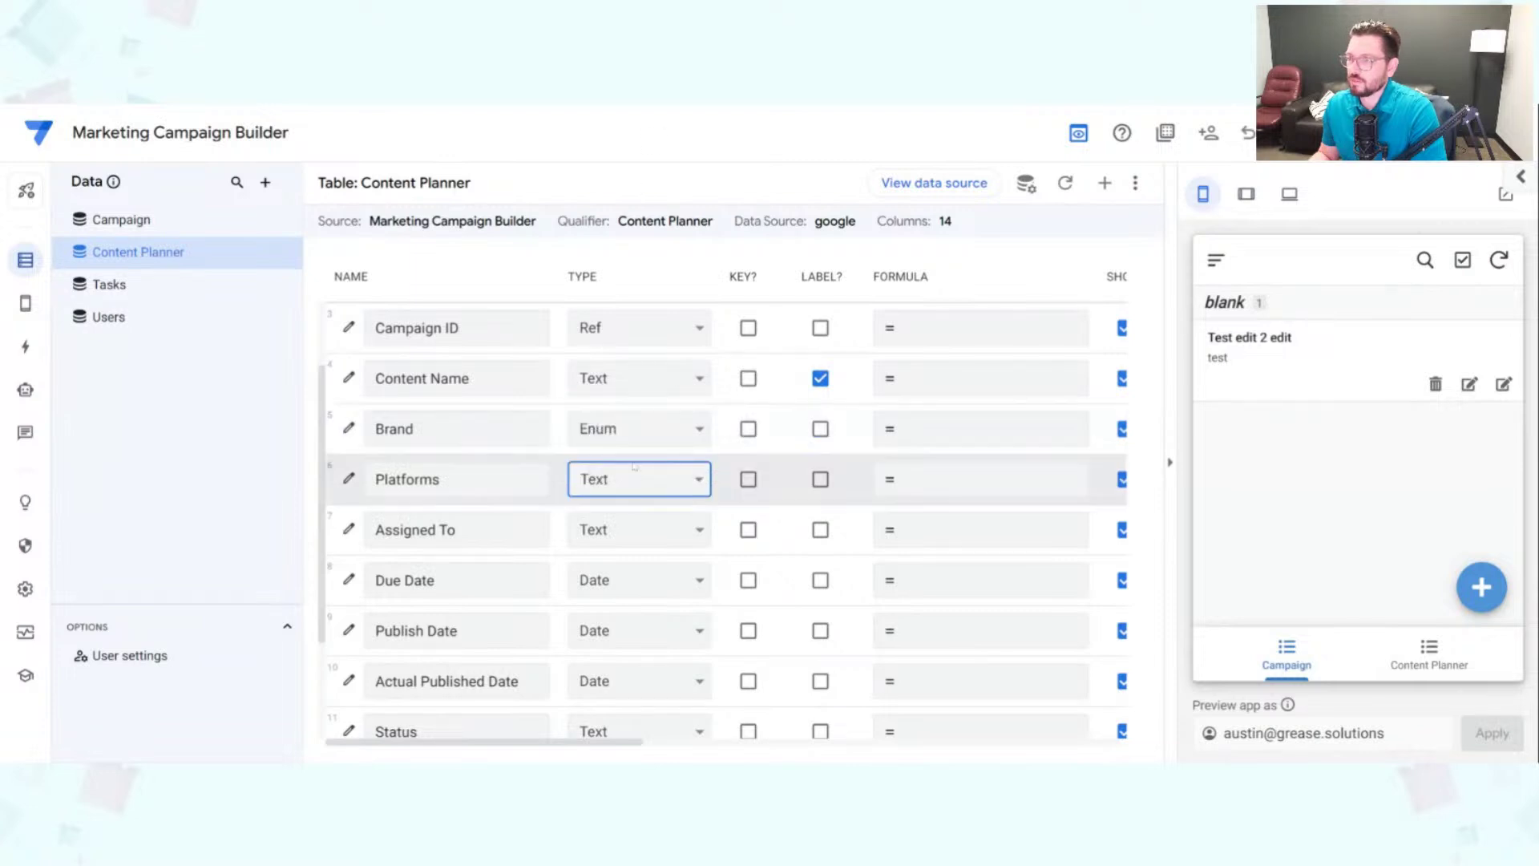
pyautogui.click(637, 184)
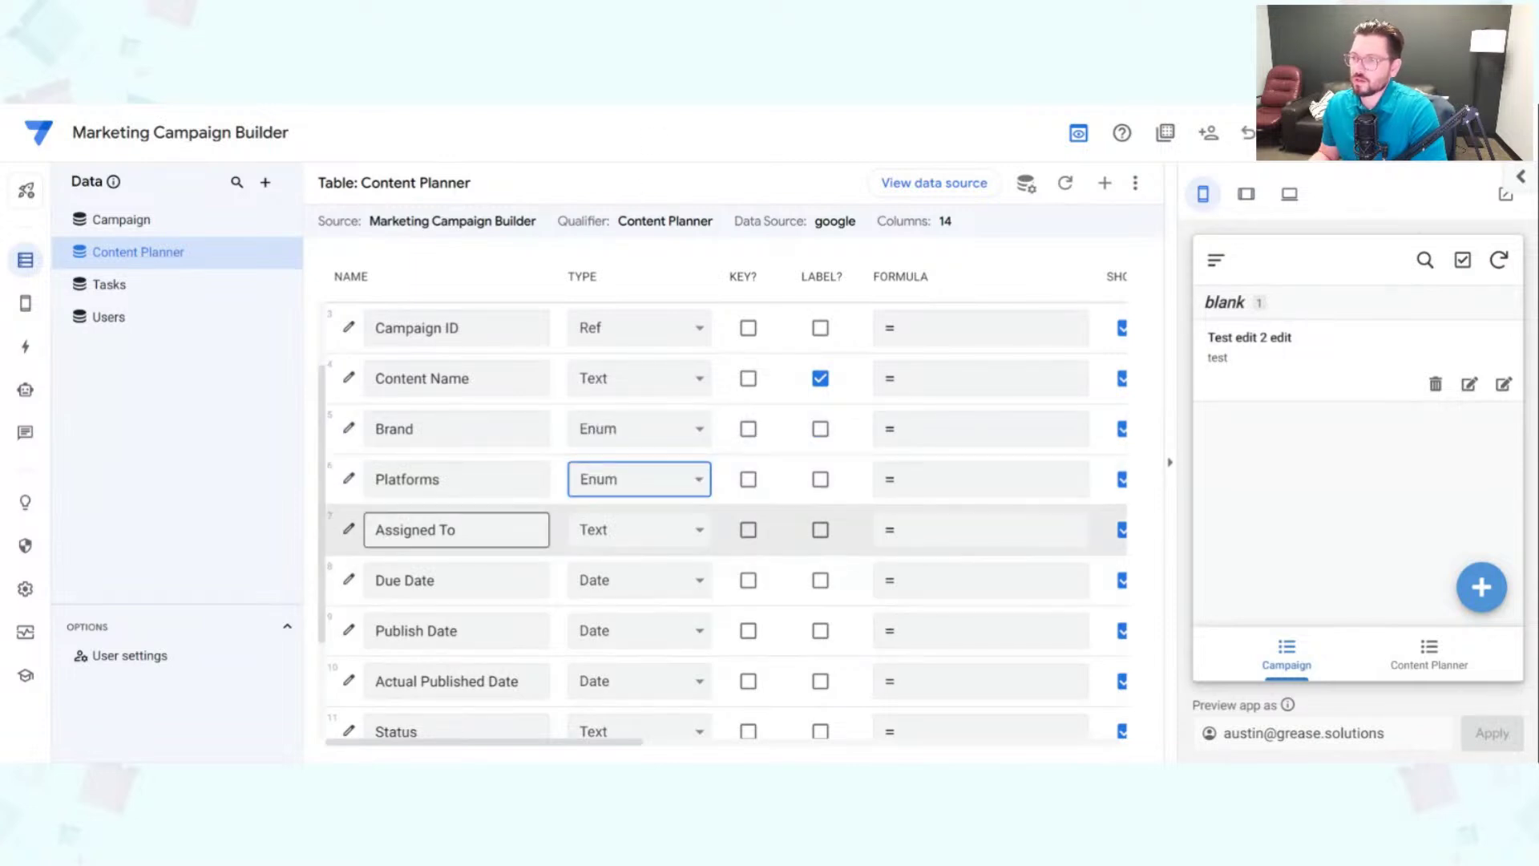
pyautogui.scroll(-1, 457, 530)
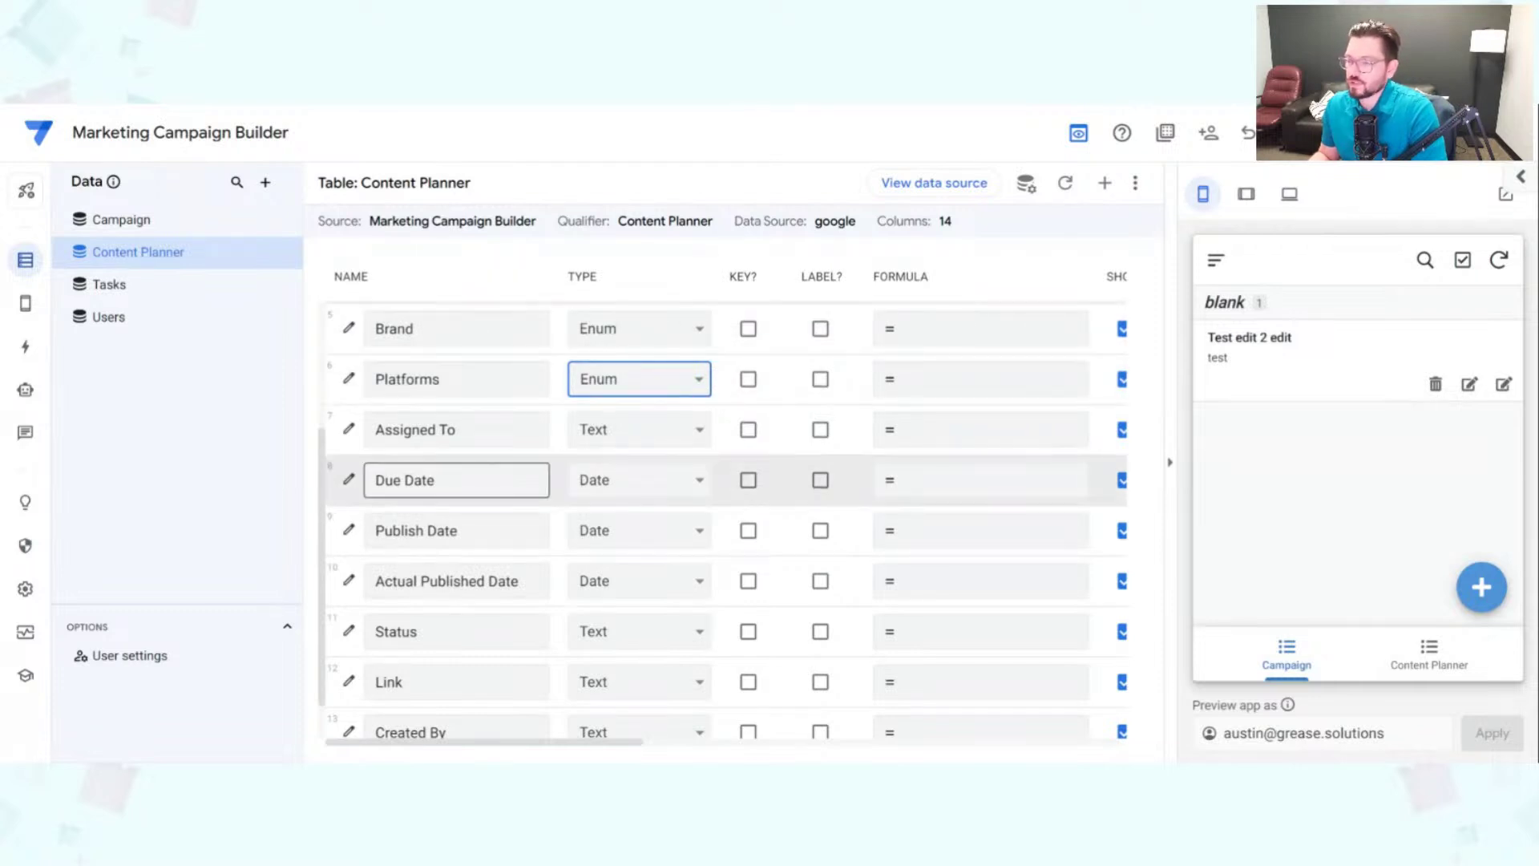
# Step: Make Assigned To a Ref column with Users as its source table
pyautogui.click(481, 429)
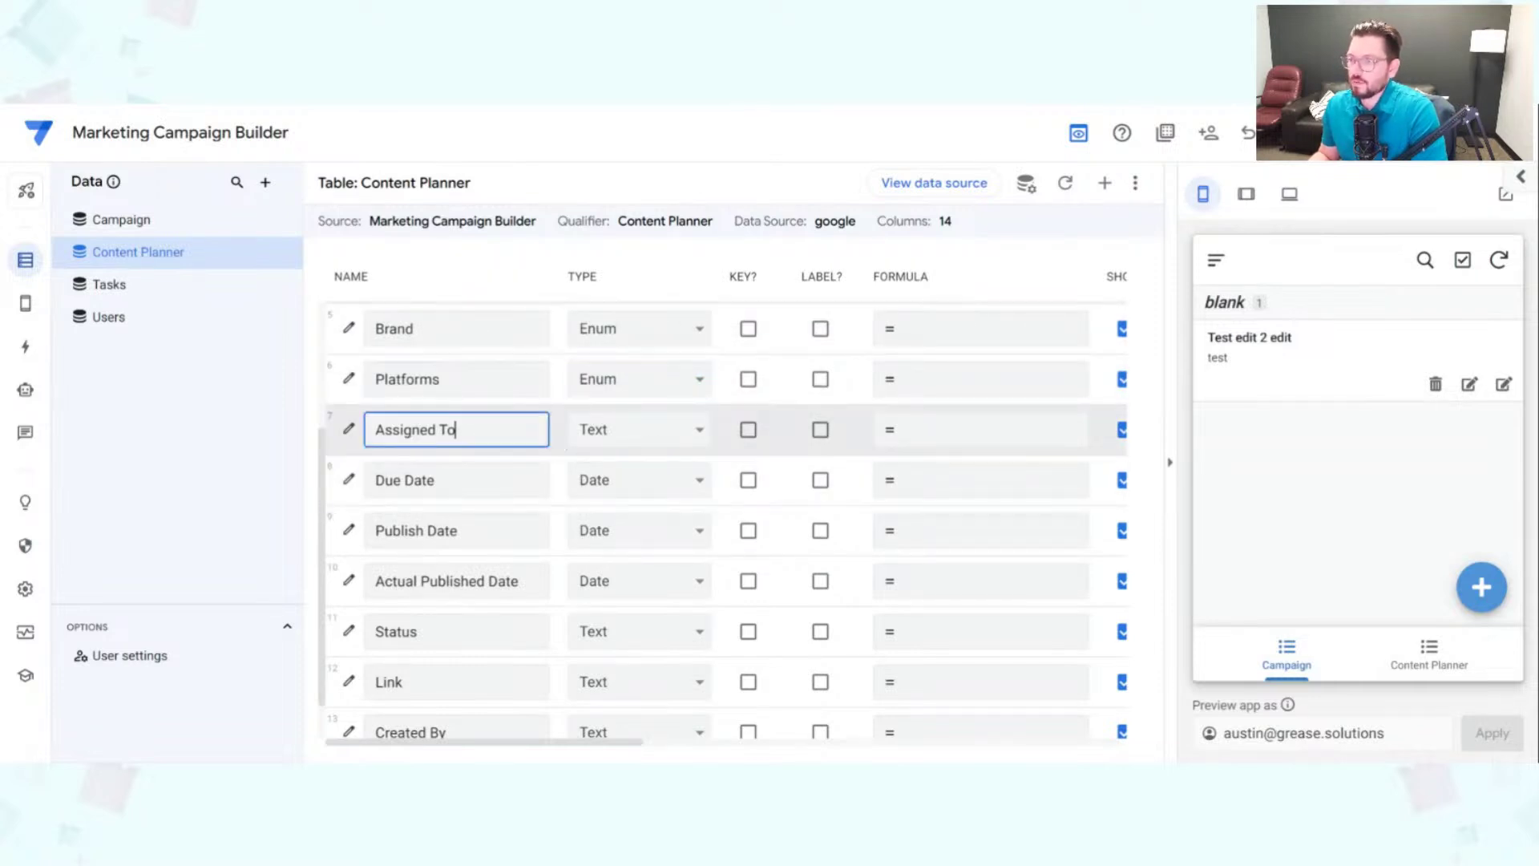
pyautogui.click(661, 437)
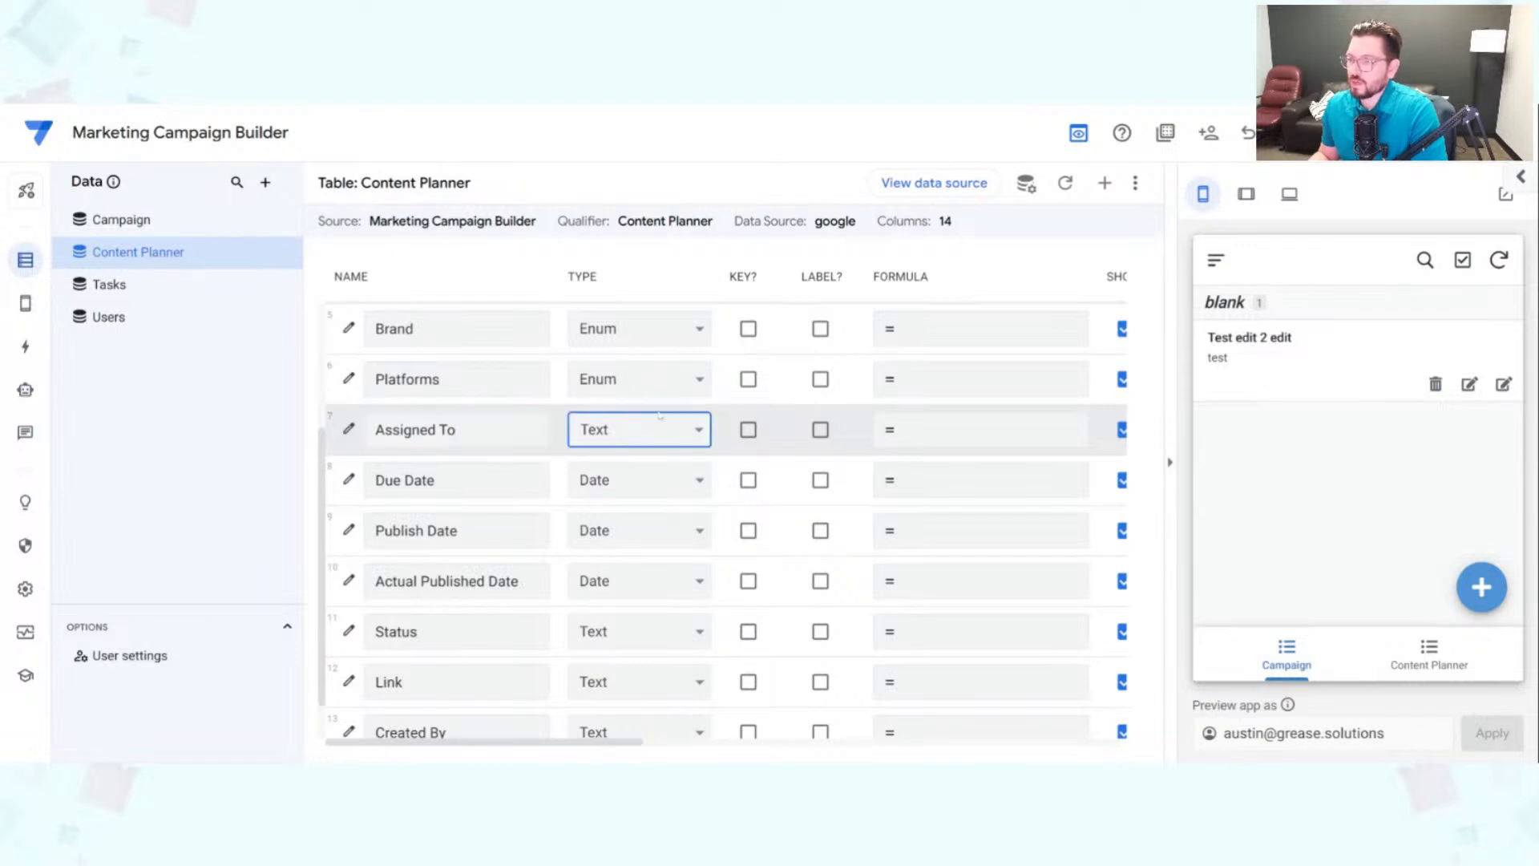
pyautogui.click(639, 360)
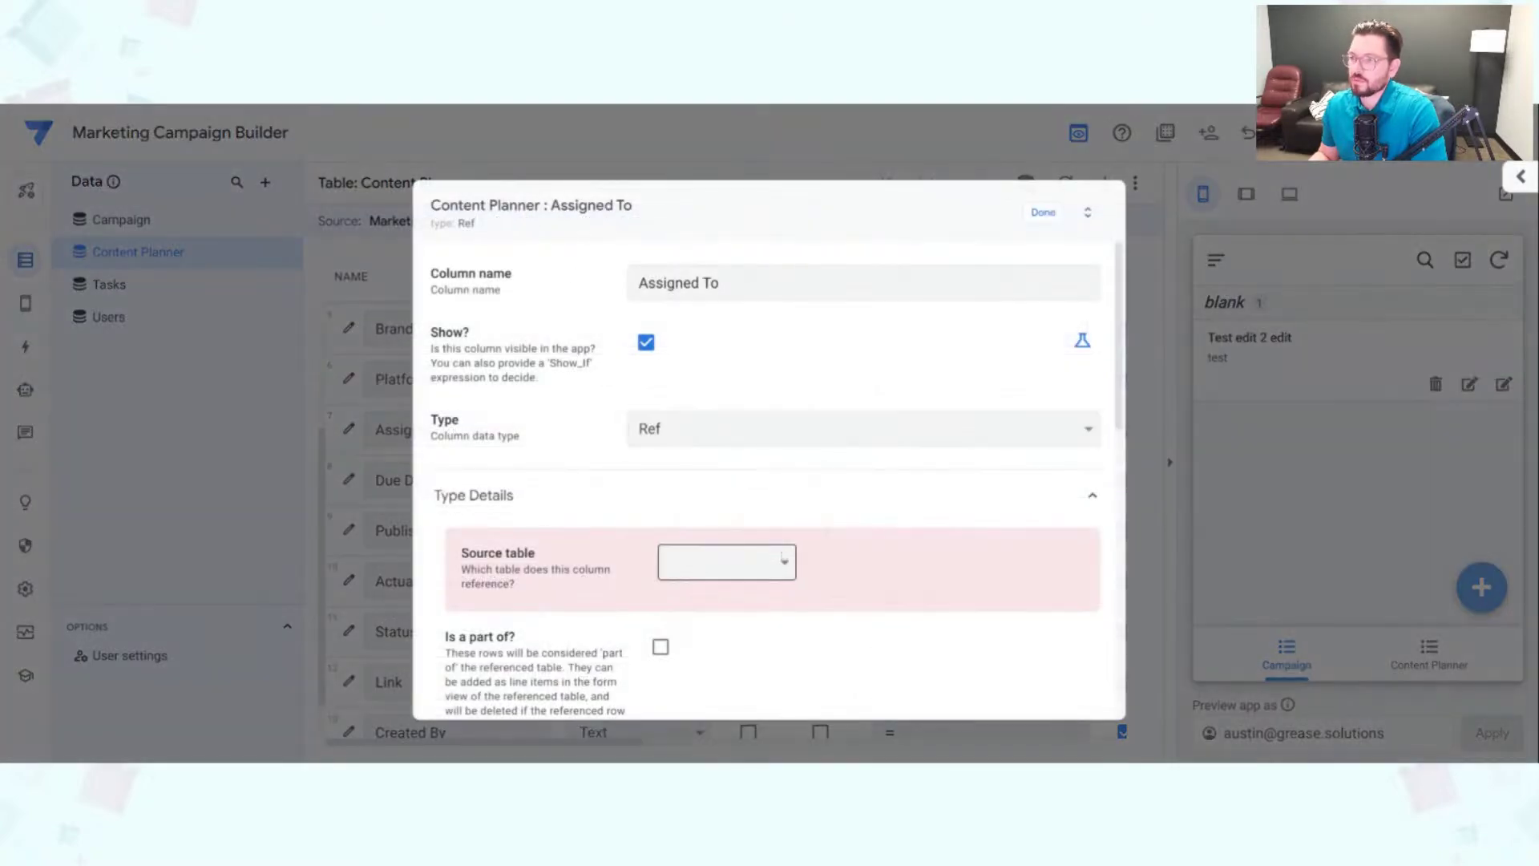
pyautogui.click(750, 662)
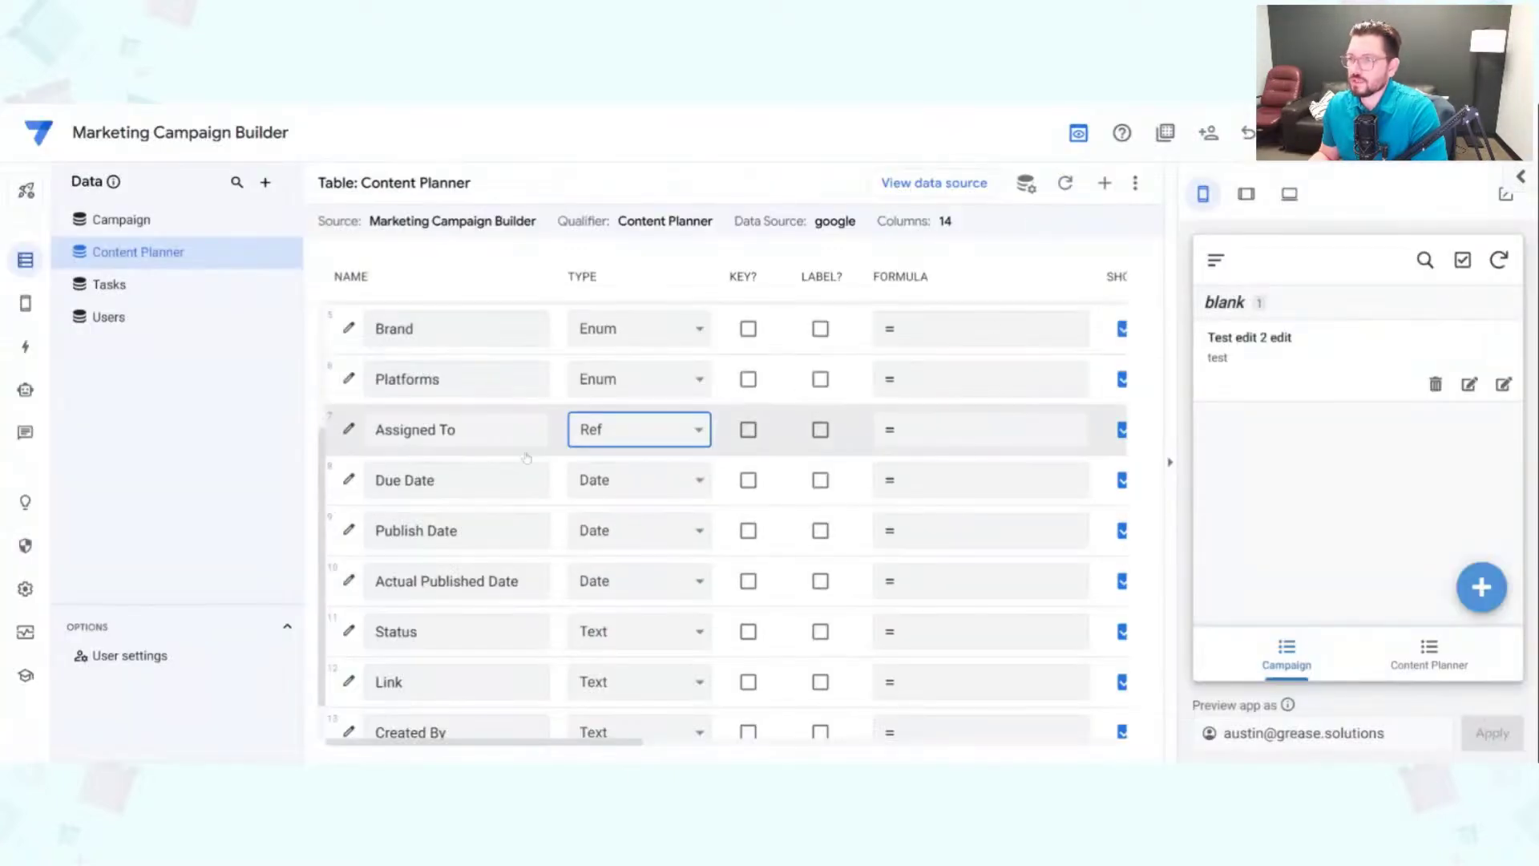
pyautogui.scroll(-1, 457, 479)
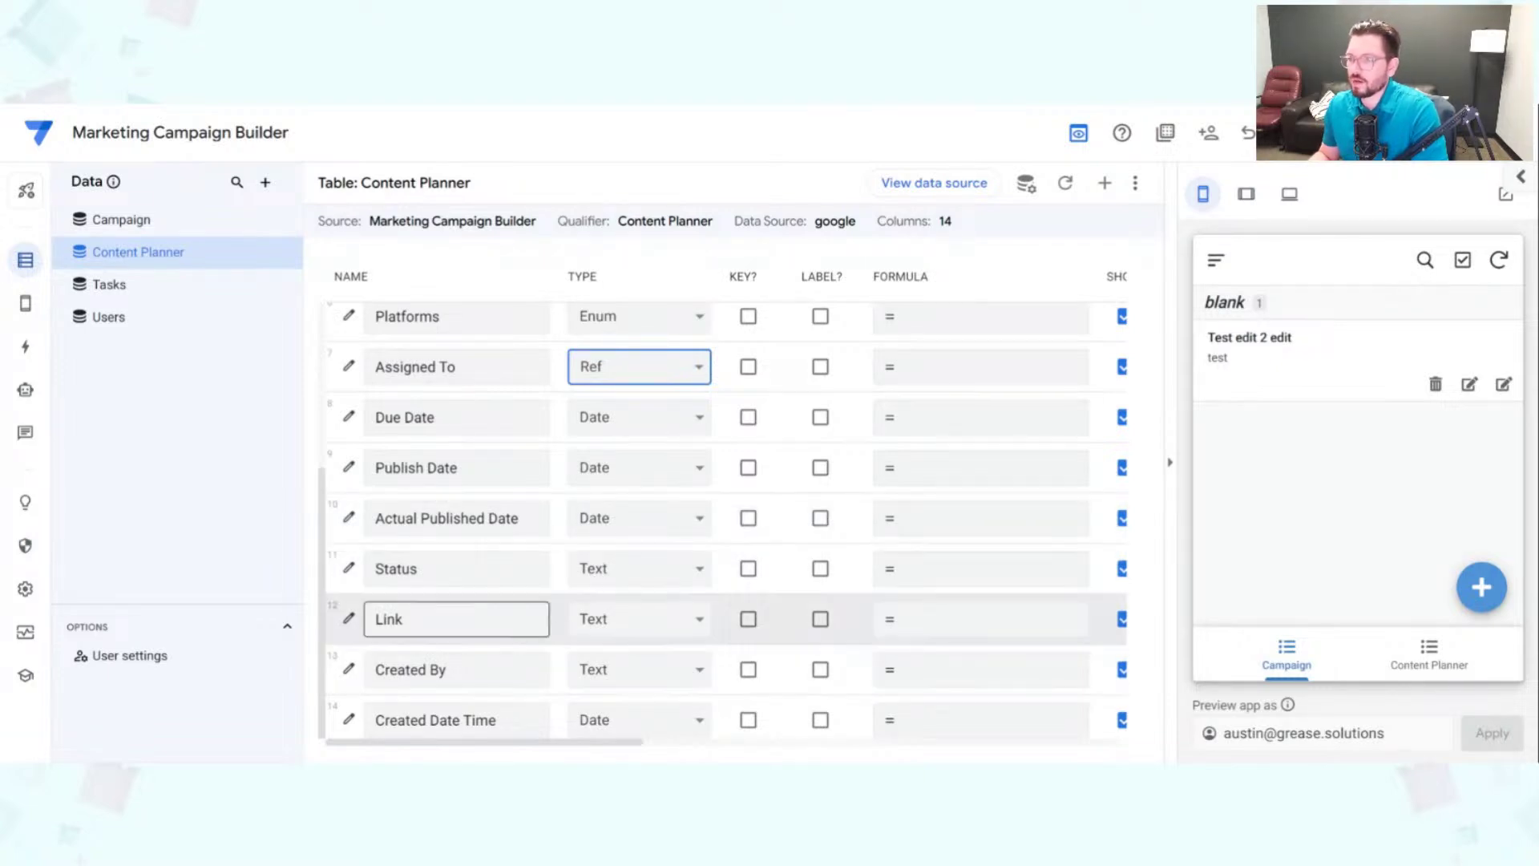
# Step: Set Status to the Enum type and Link to the Url type
pyautogui.click(650, 572)
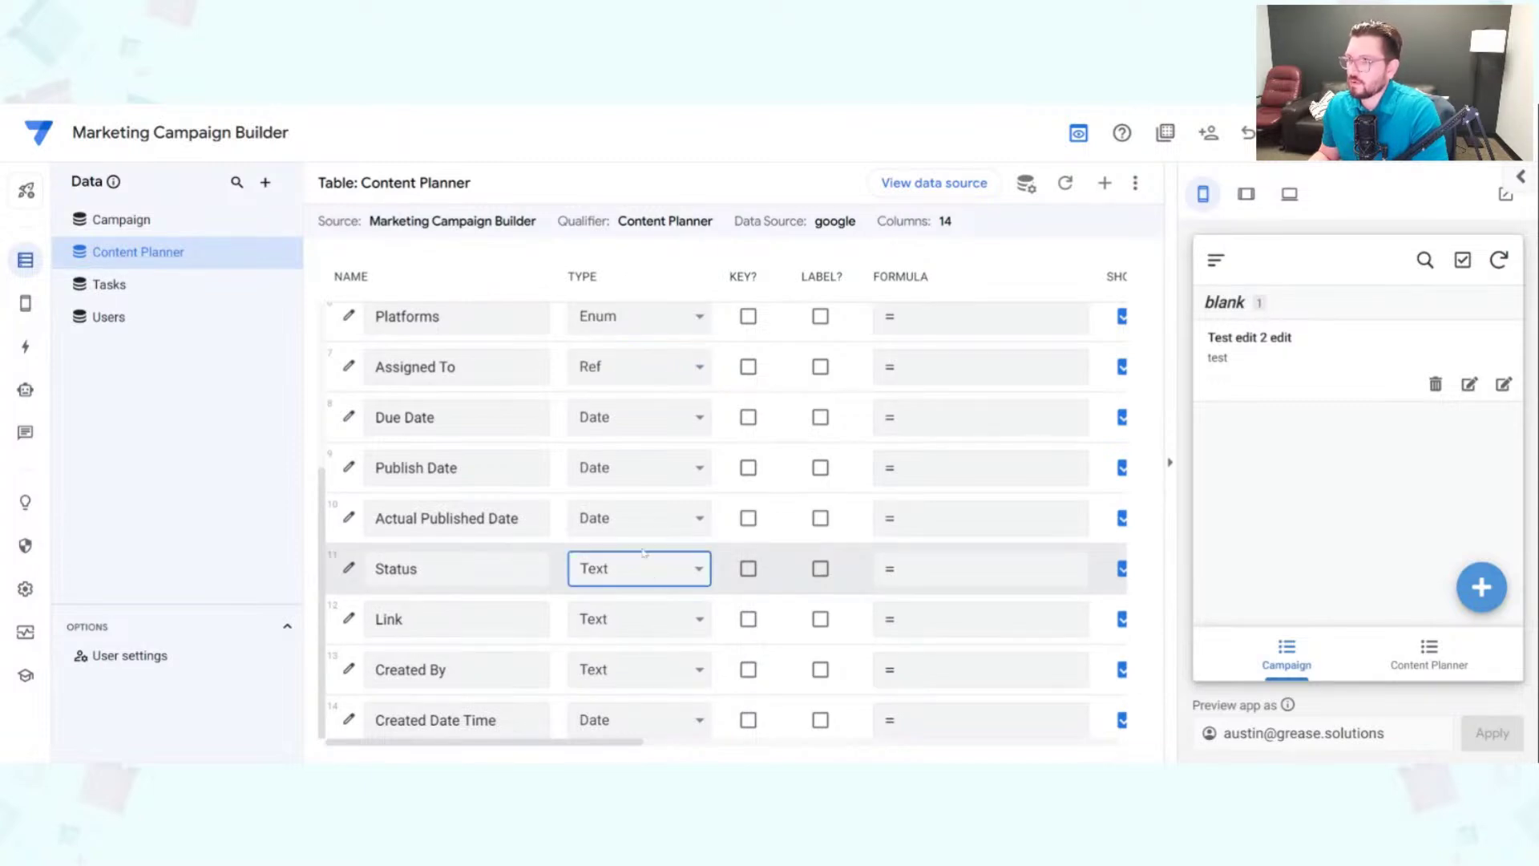
pyautogui.click(650, 290)
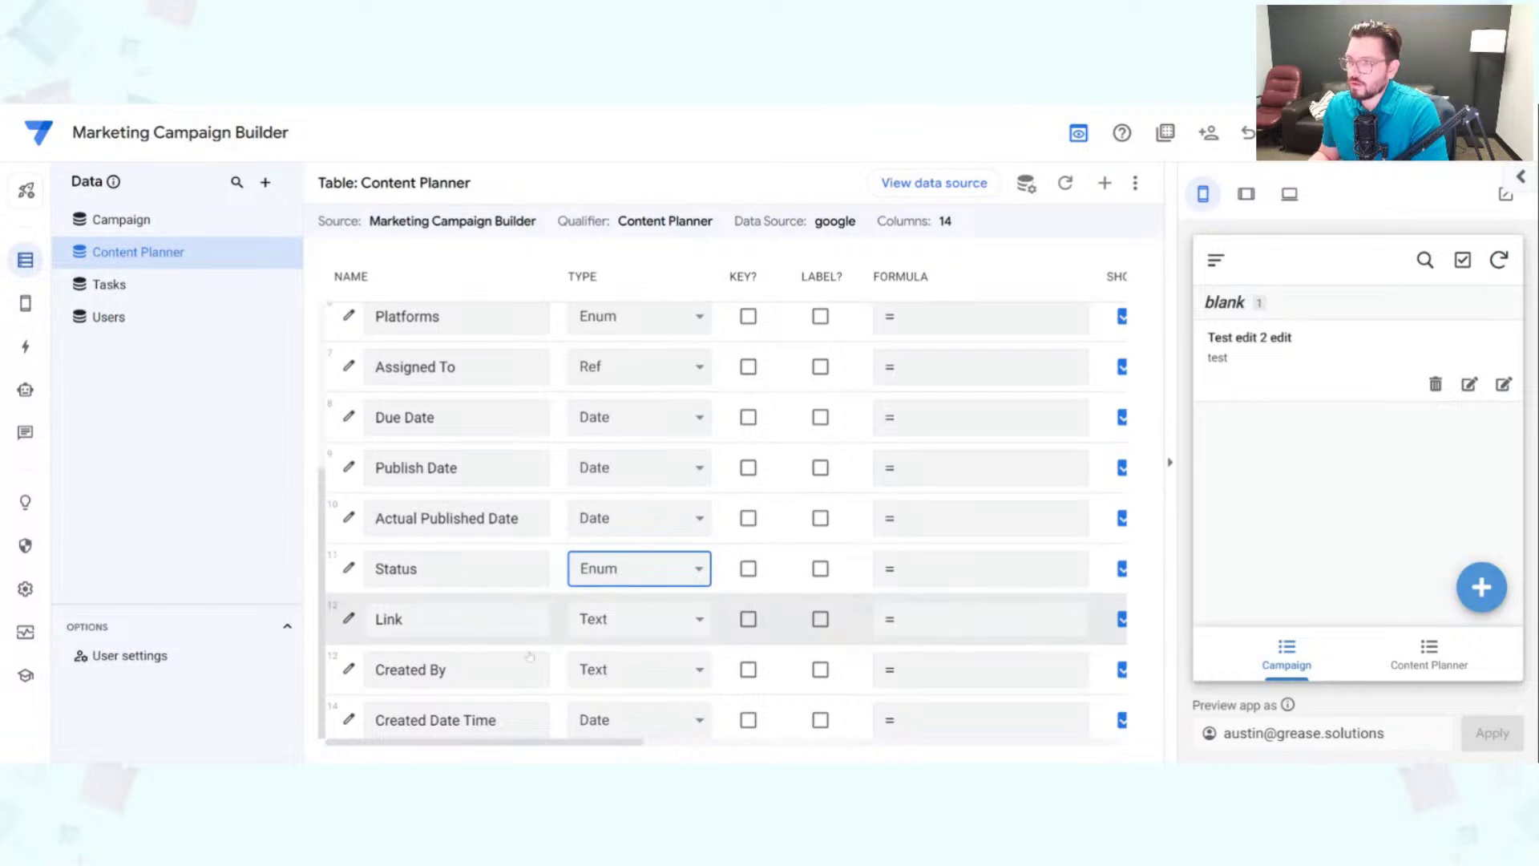
pyautogui.click(658, 631)
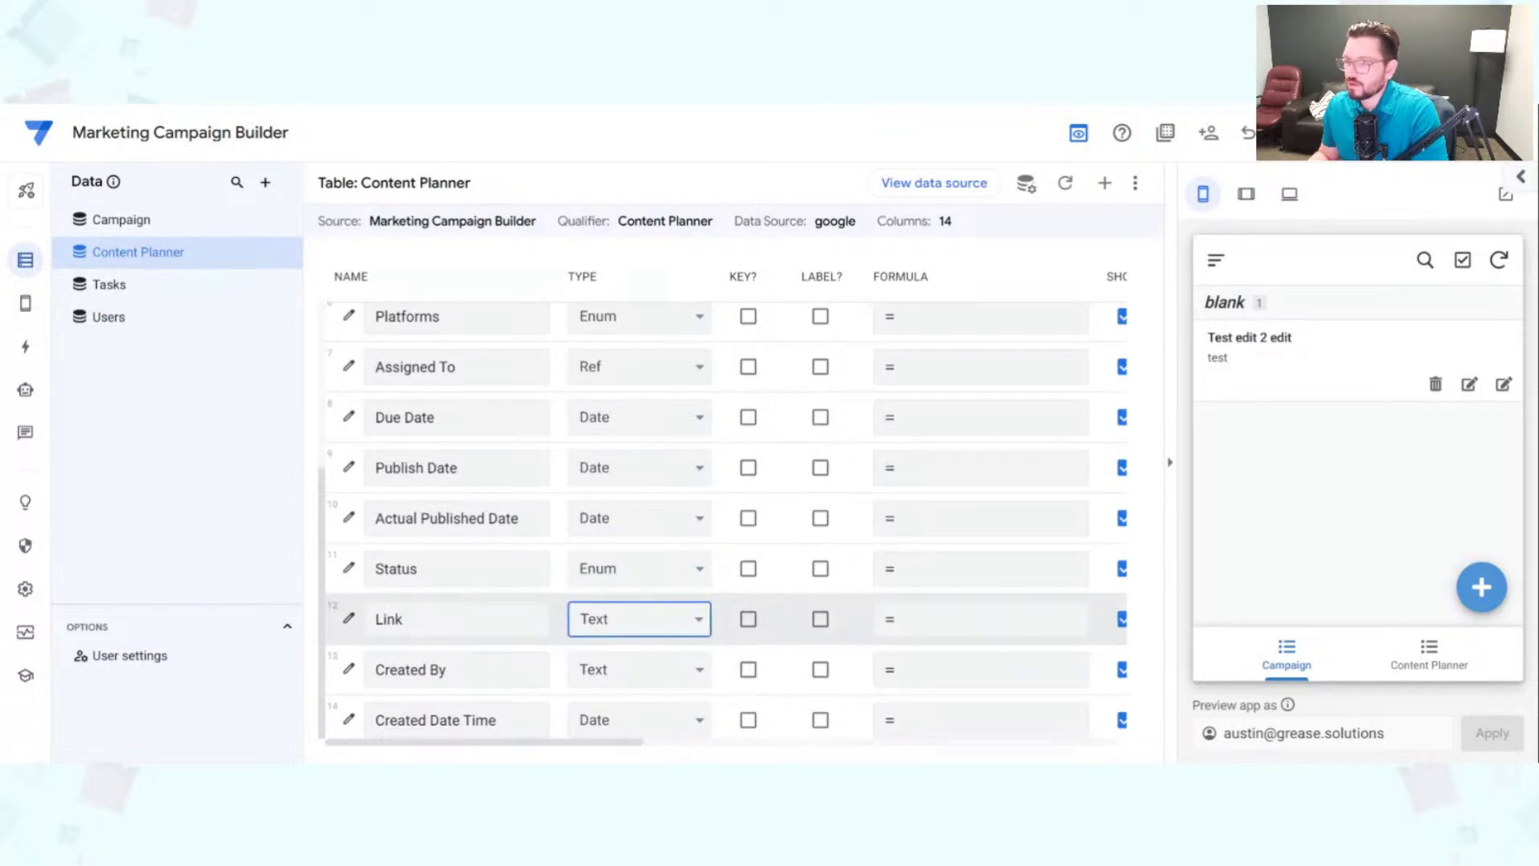
pyautogui.click(637, 675)
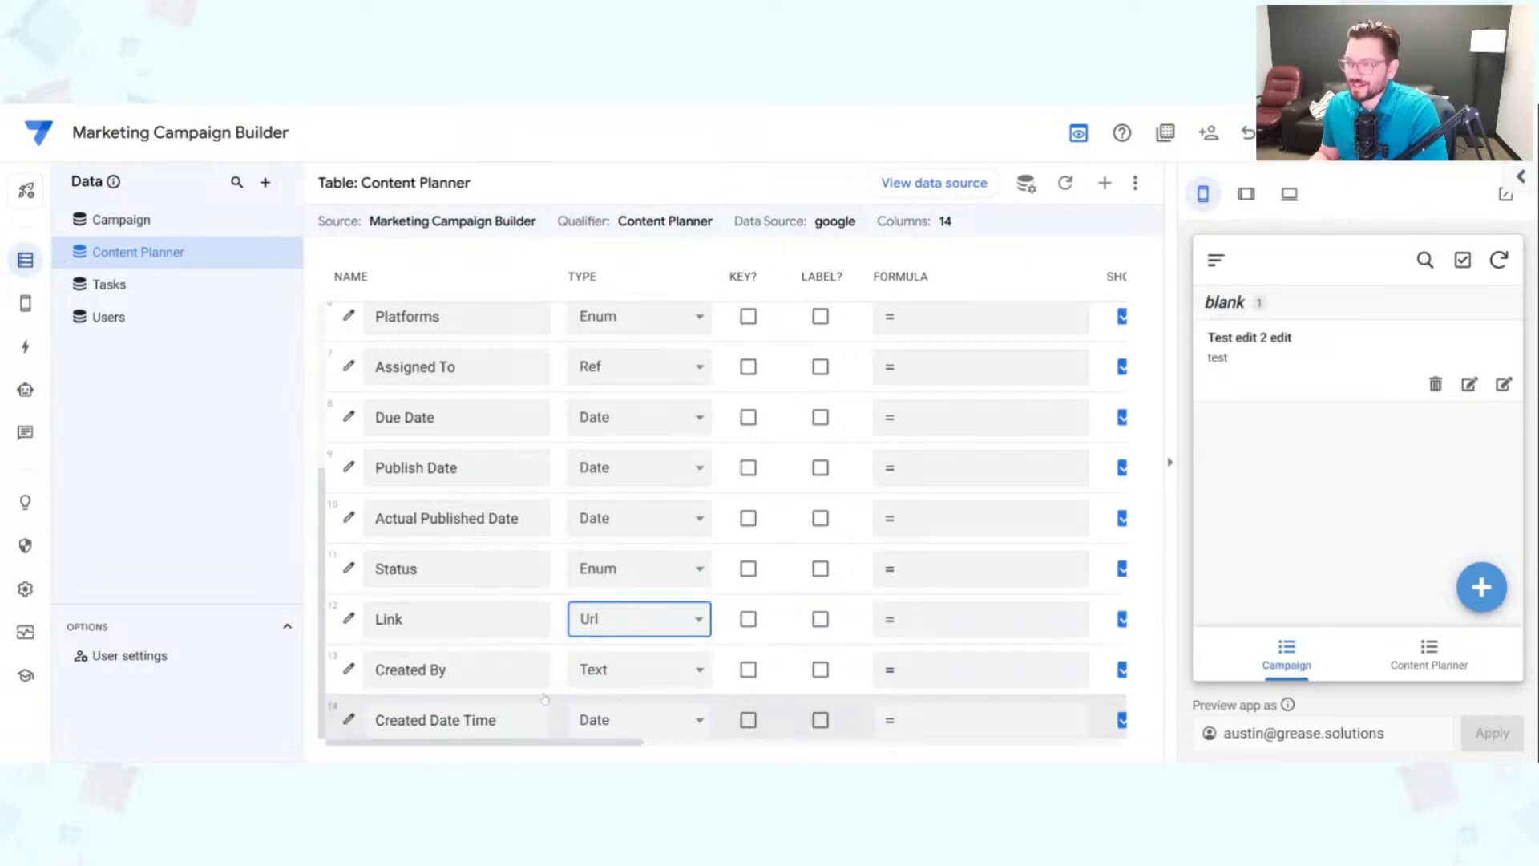
# Step: Make Created By a Ref to the Users table and Created Date Time a DateTime column
pyautogui.click(645, 677)
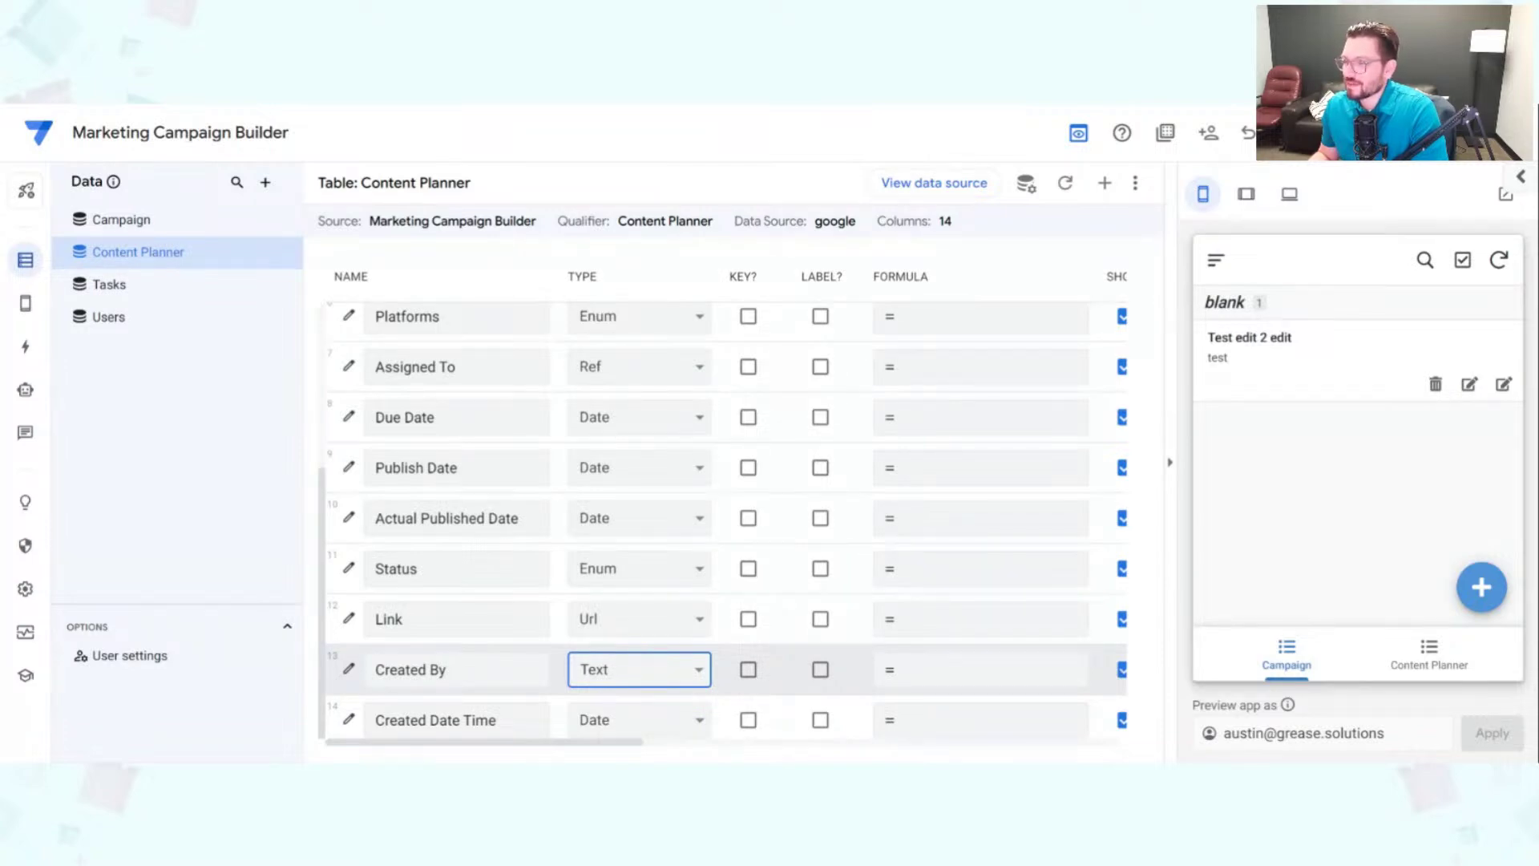
pyautogui.click(695, 632)
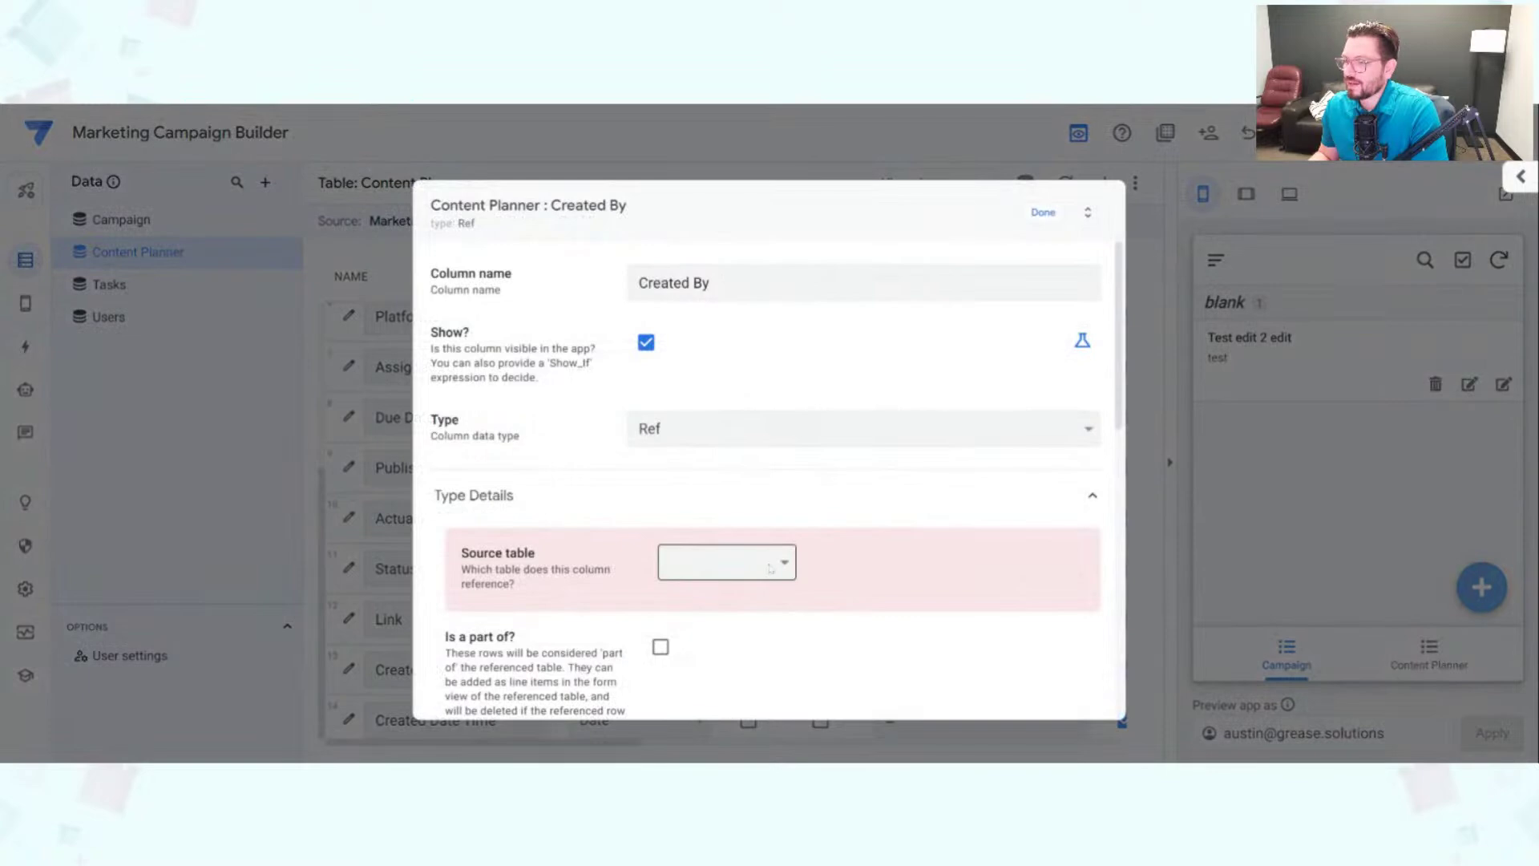
pyautogui.click(772, 640)
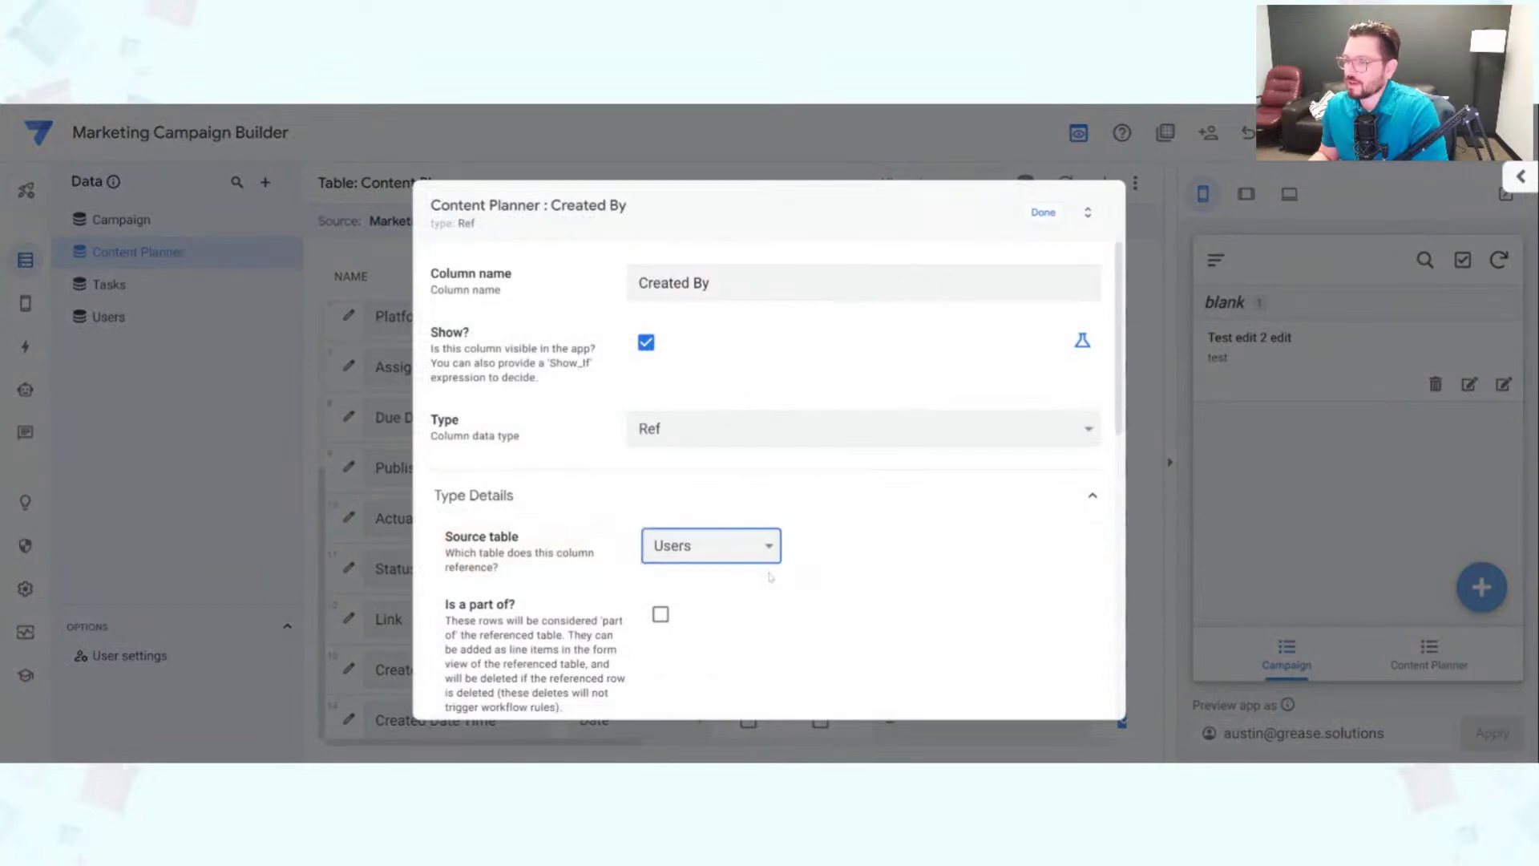
pyautogui.click(1041, 218)
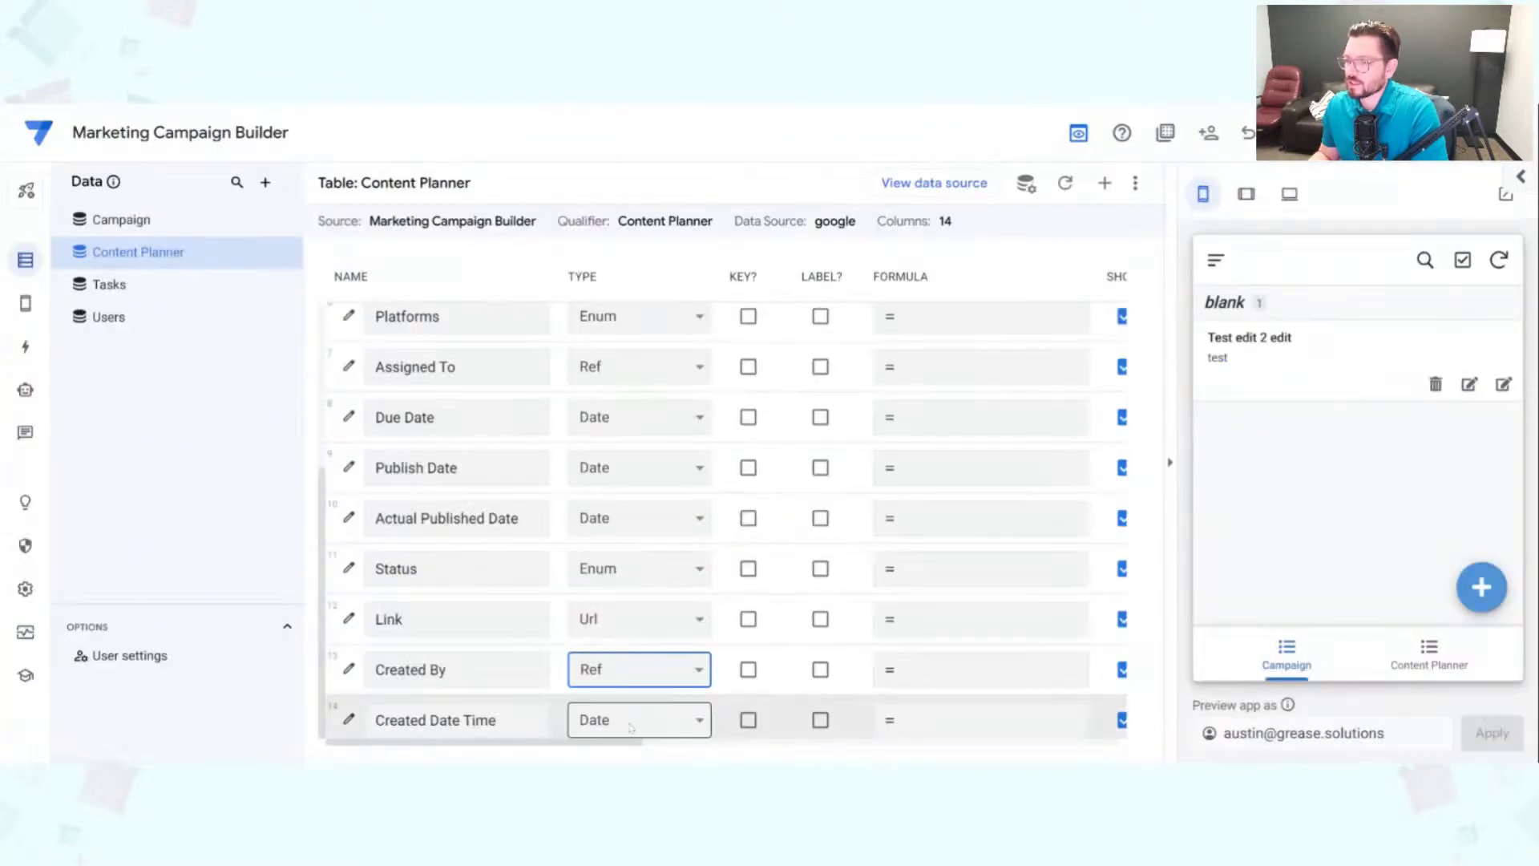
pyautogui.click(630, 727)
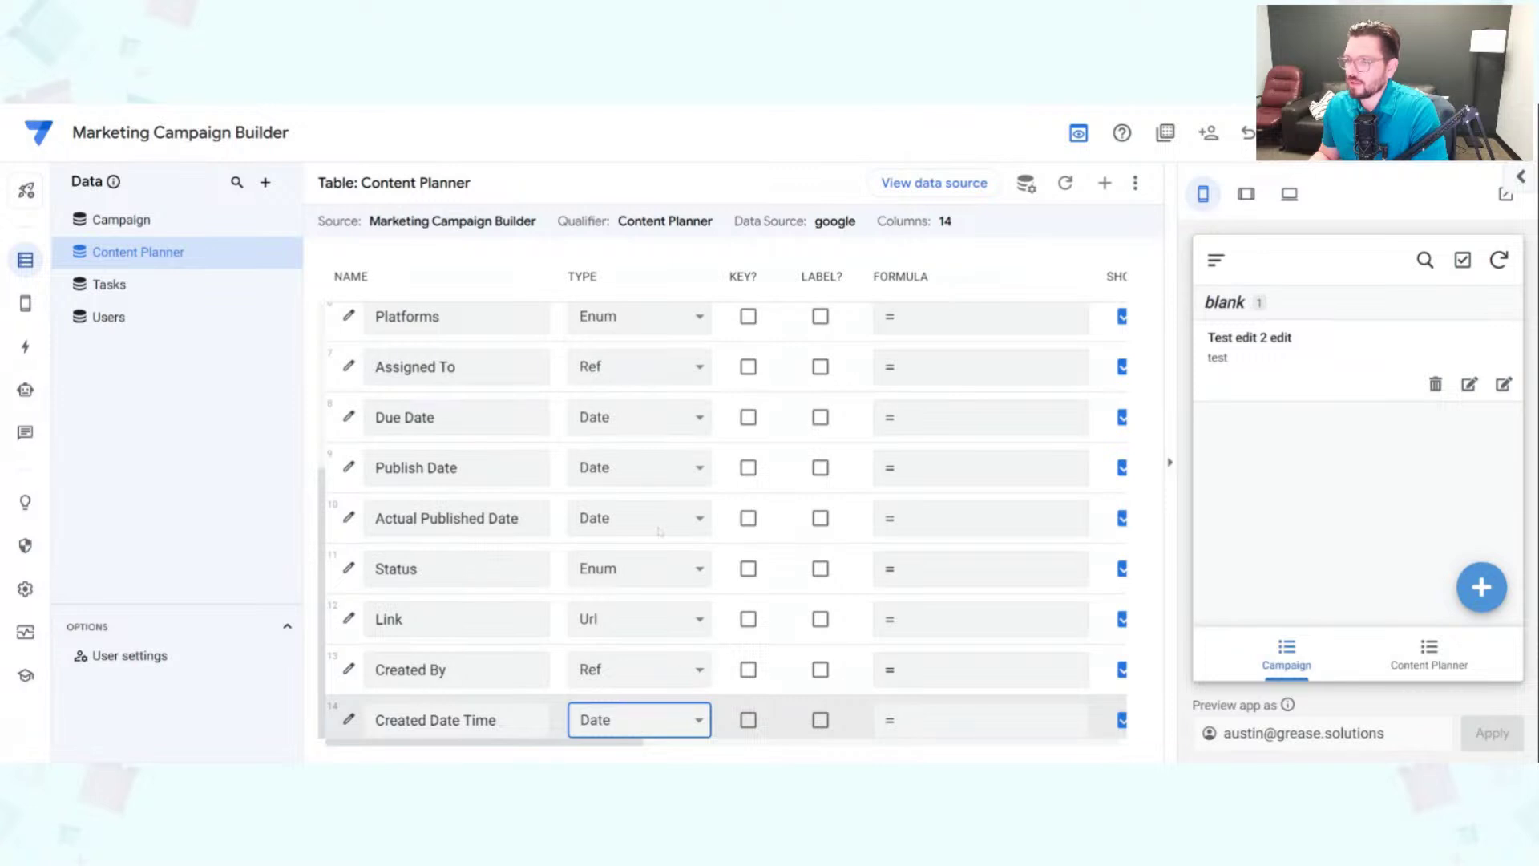
pyautogui.click(649, 497)
pyautogui.scroll(3, 650, 667)
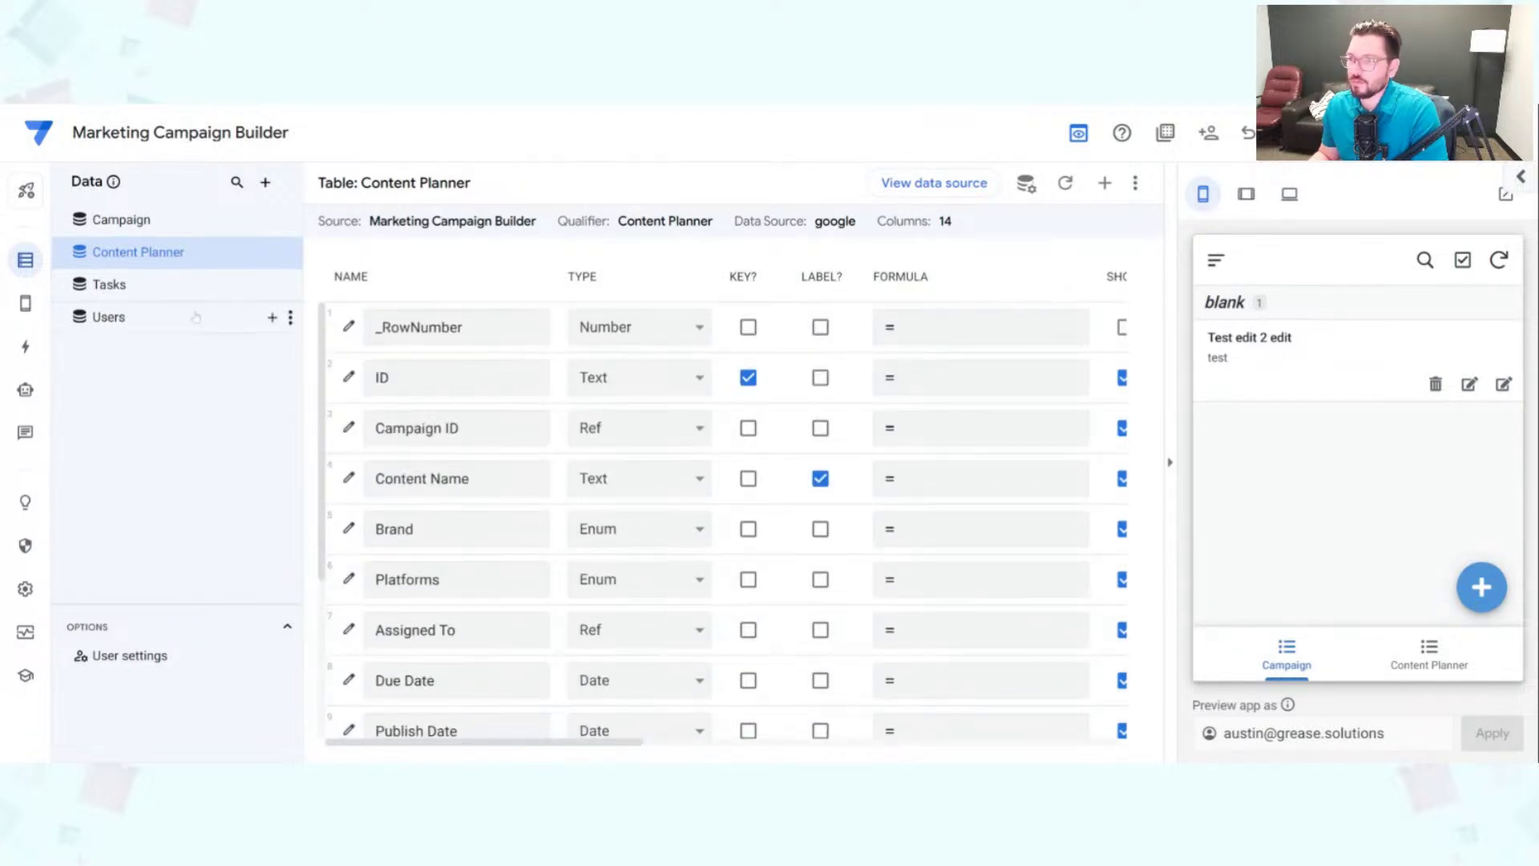
# Step: In the Tasks table, make Content Planner ID a Ref to the Content Planner table
pyautogui.click(189, 285)
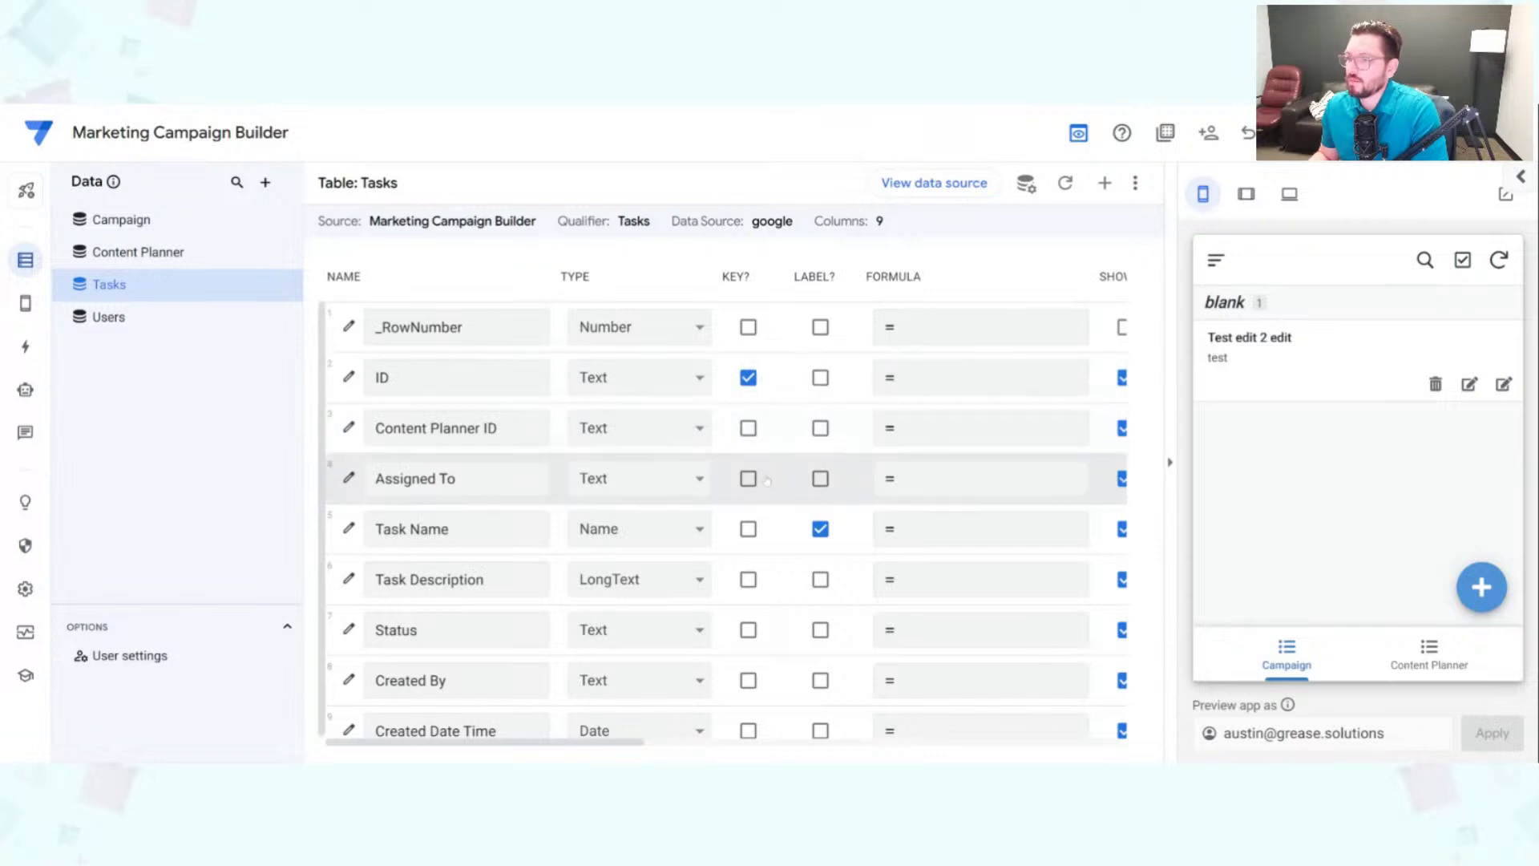
pyautogui.moveTo(374, 427); pyautogui.dragTo(484, 427)
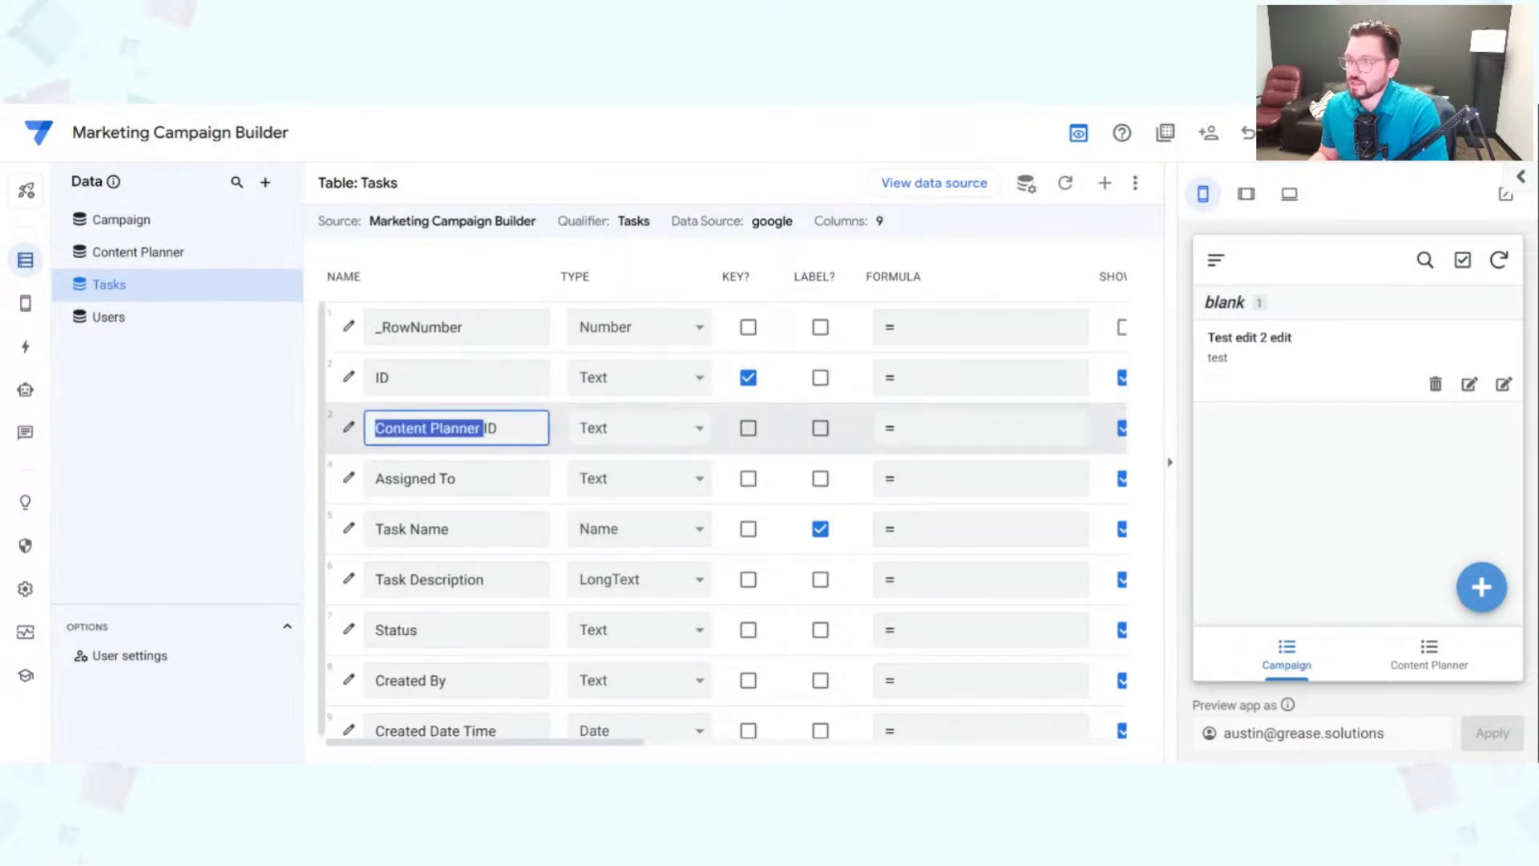
pyautogui.click(638, 430)
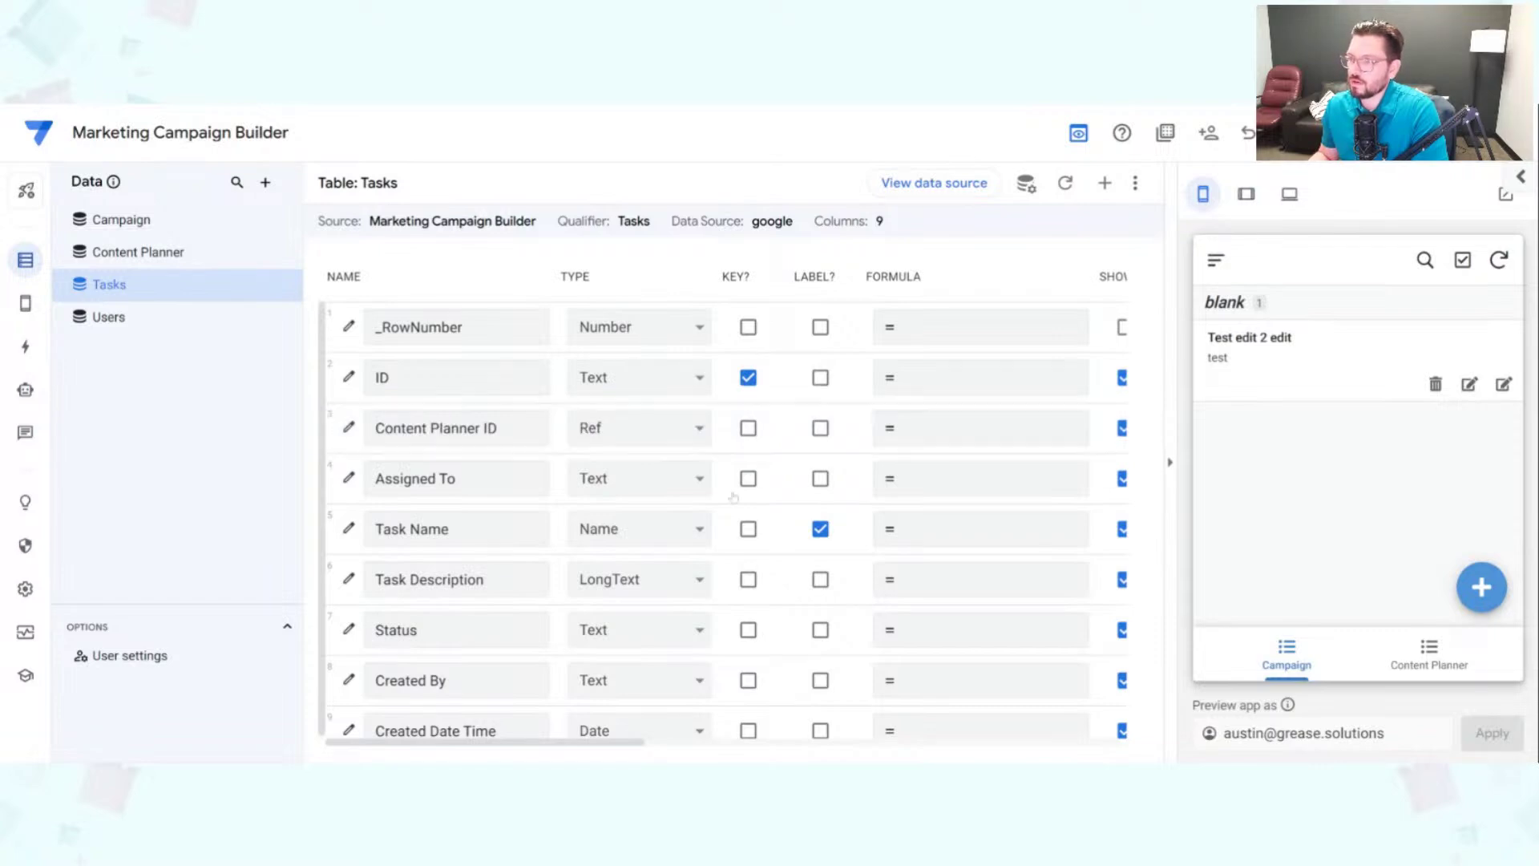
pyautogui.click(723, 572)
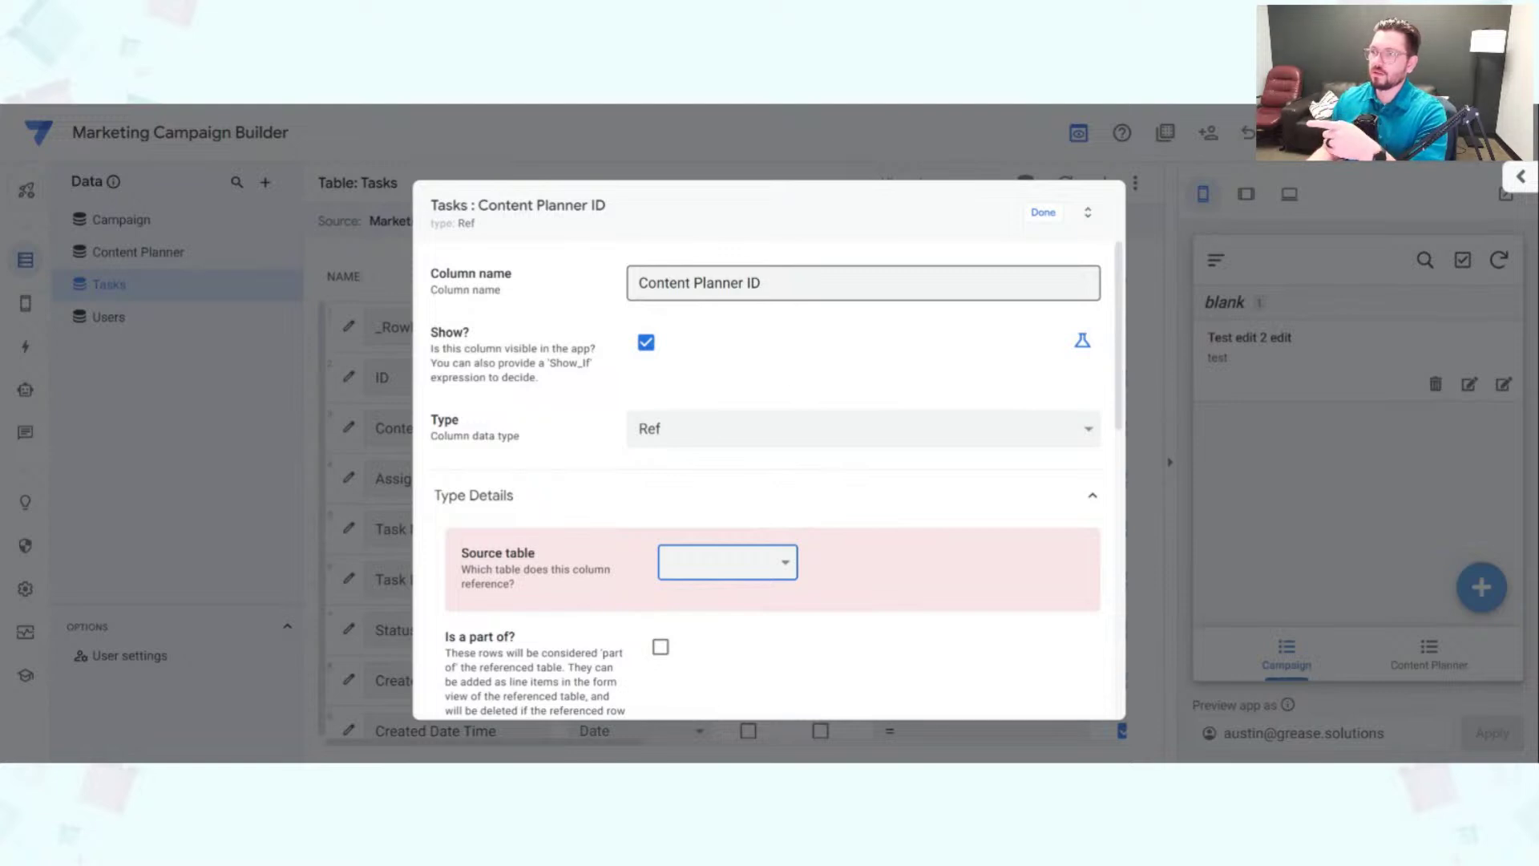
pyautogui.moveTo(738, 283); pyautogui.dragTo(638, 283)
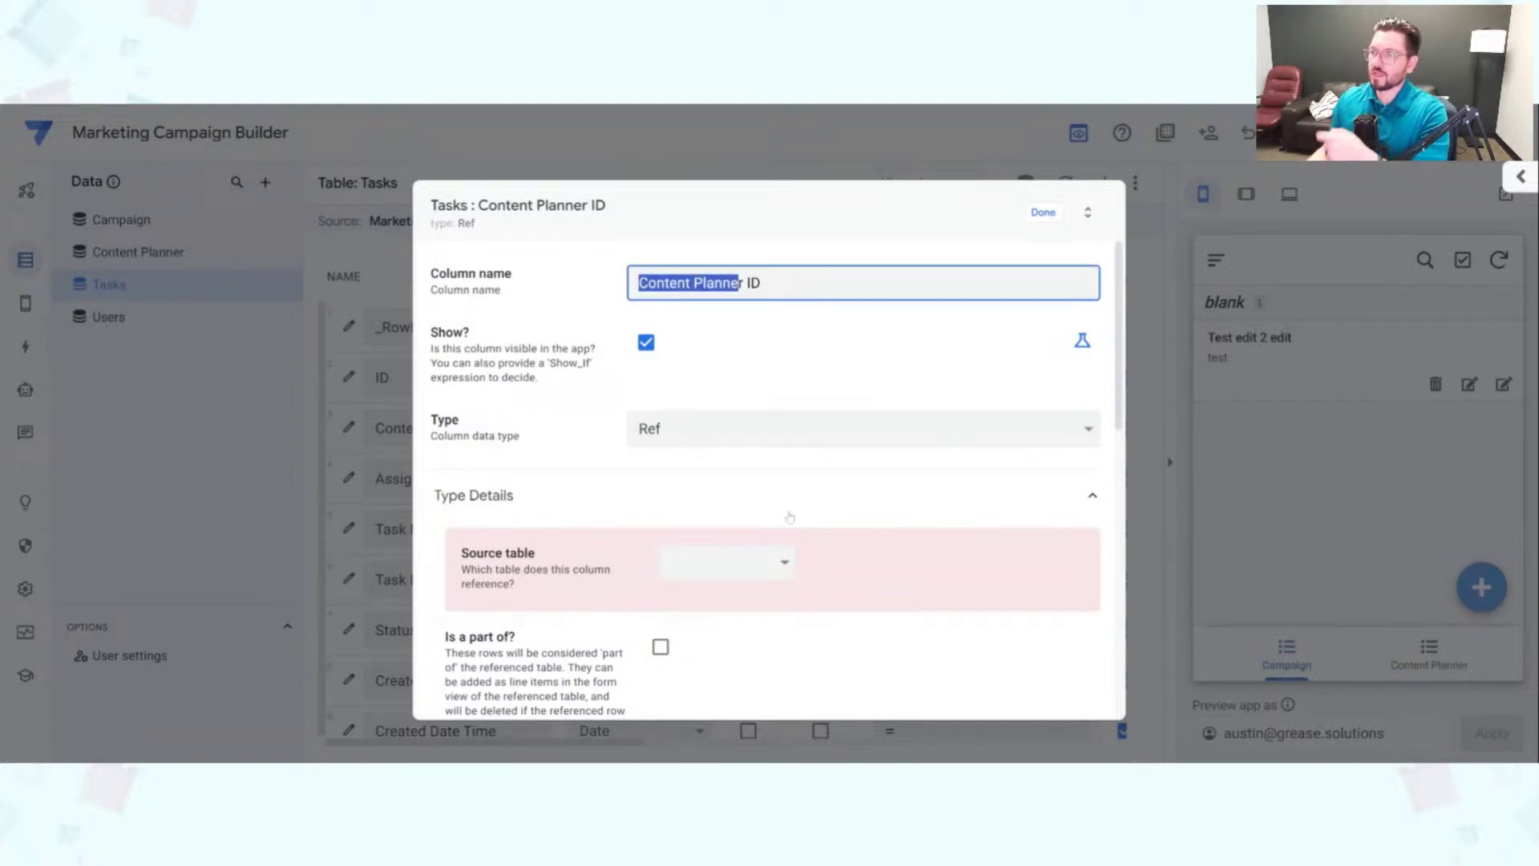
pyautogui.click(773, 572)
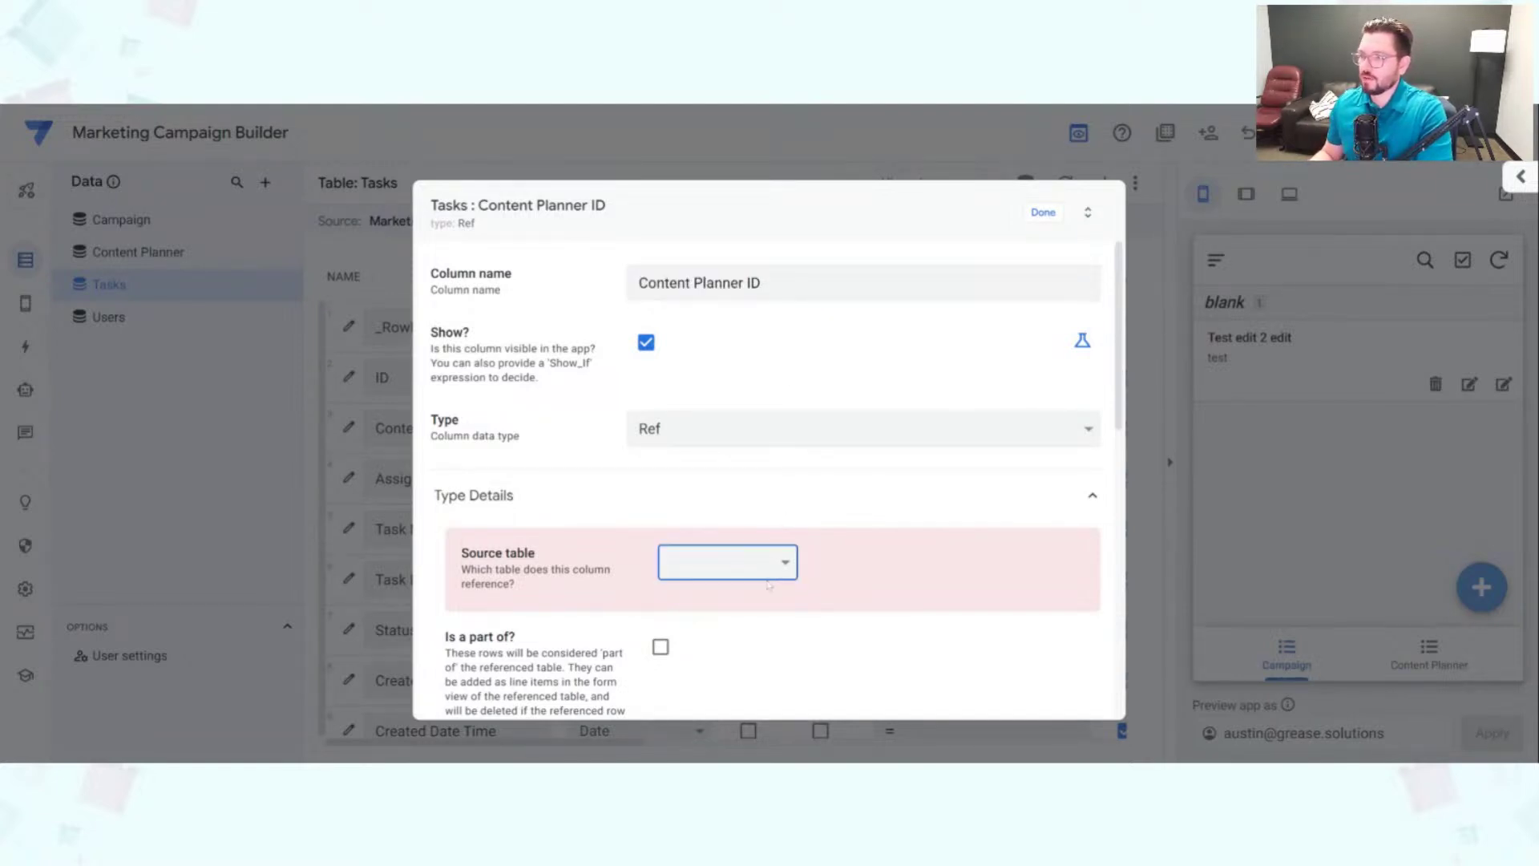
pyautogui.click(756, 630)
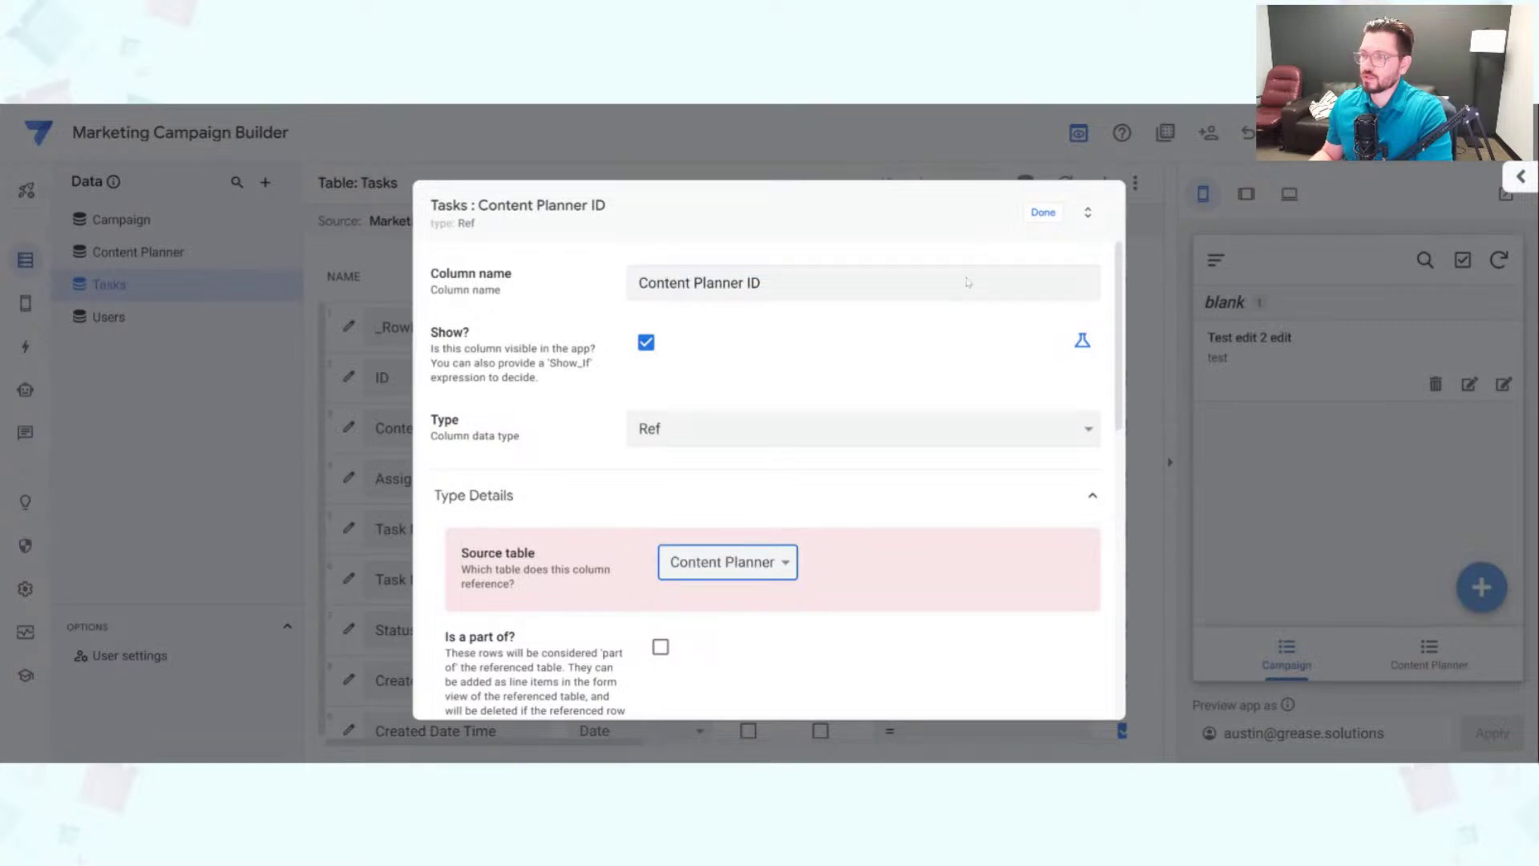
pyautogui.click(1043, 213)
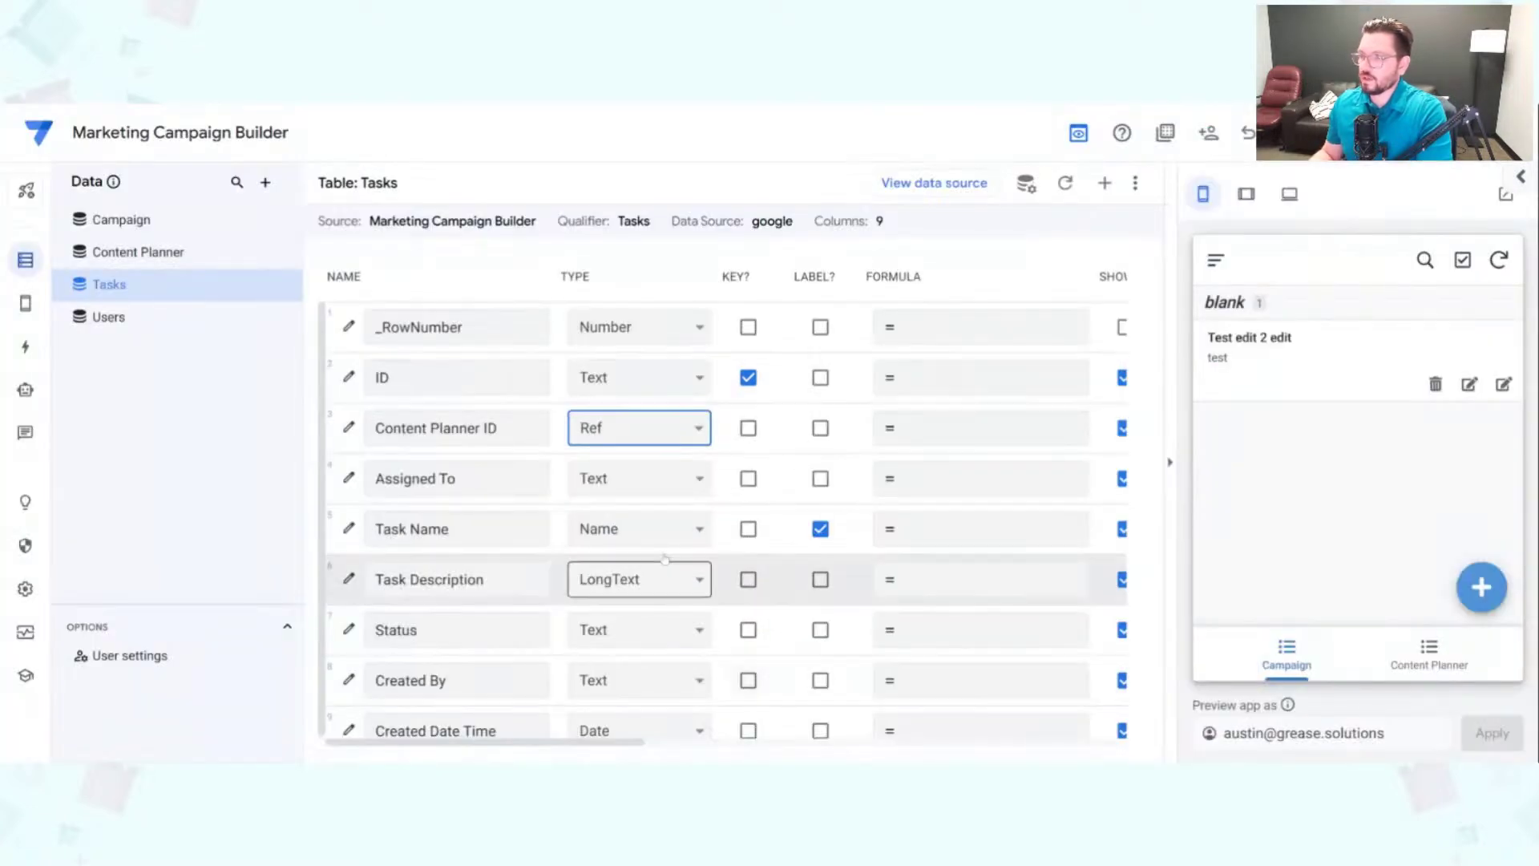
# Step: Make the Tasks table's Assigned To a Ref column pointing to the Users table
pyautogui.click(631, 475)
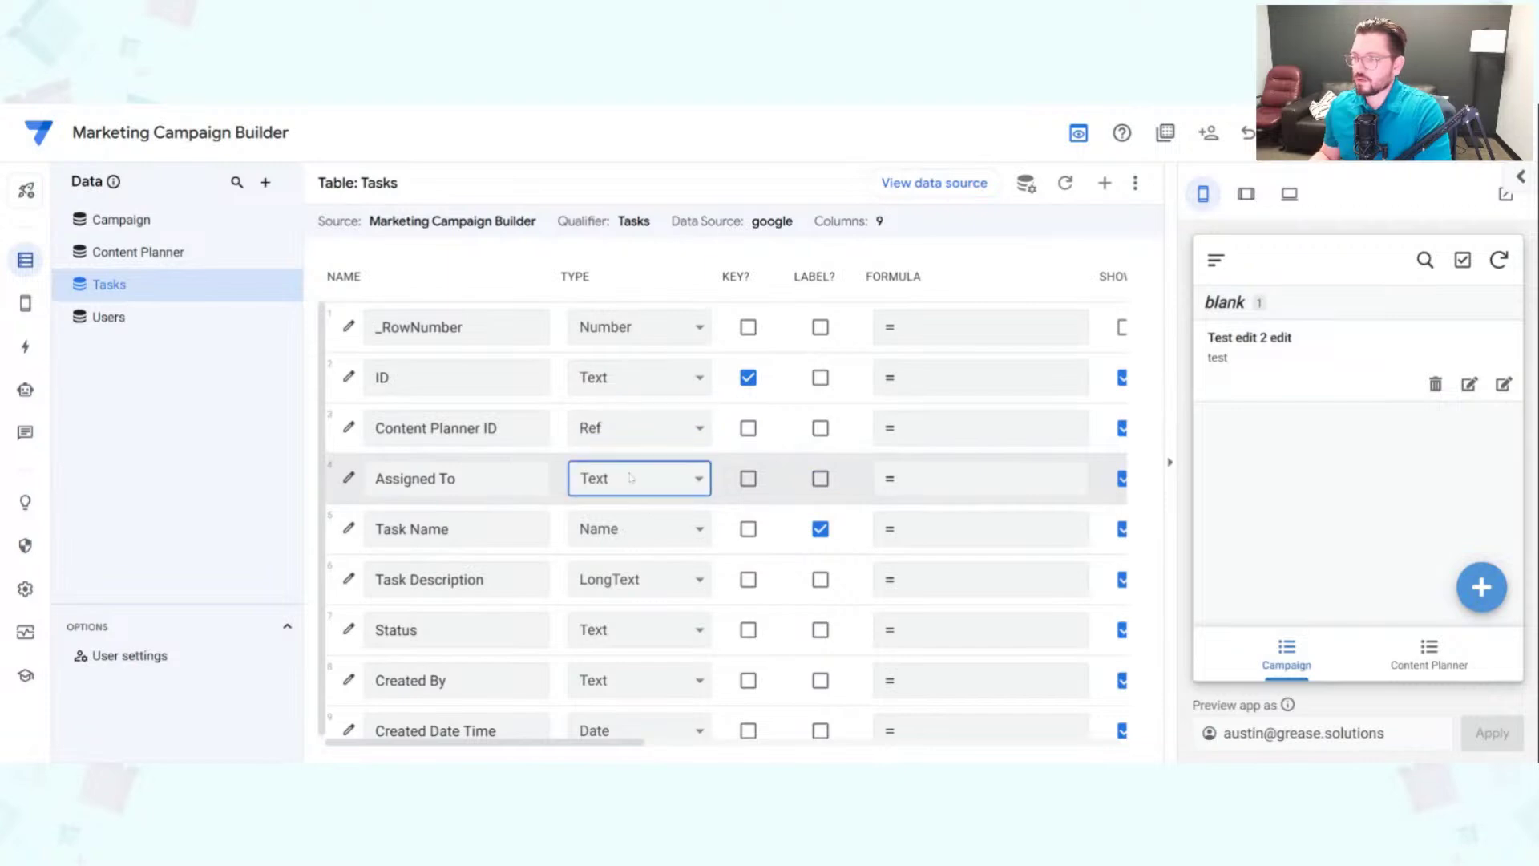
pyautogui.click(765, 622)
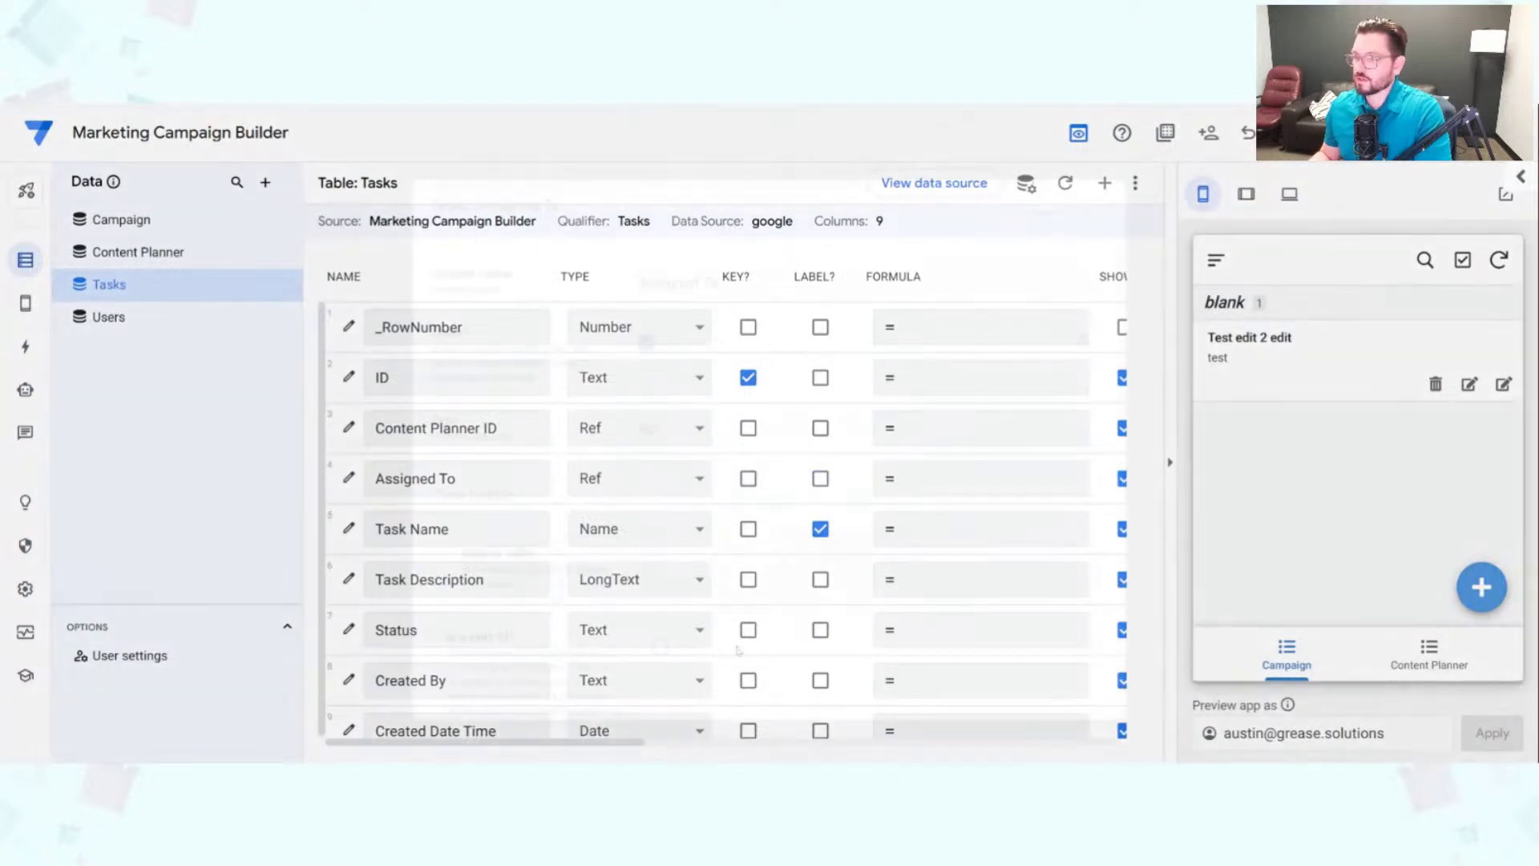
pyautogui.click(737, 641)
pyautogui.click(1042, 213)
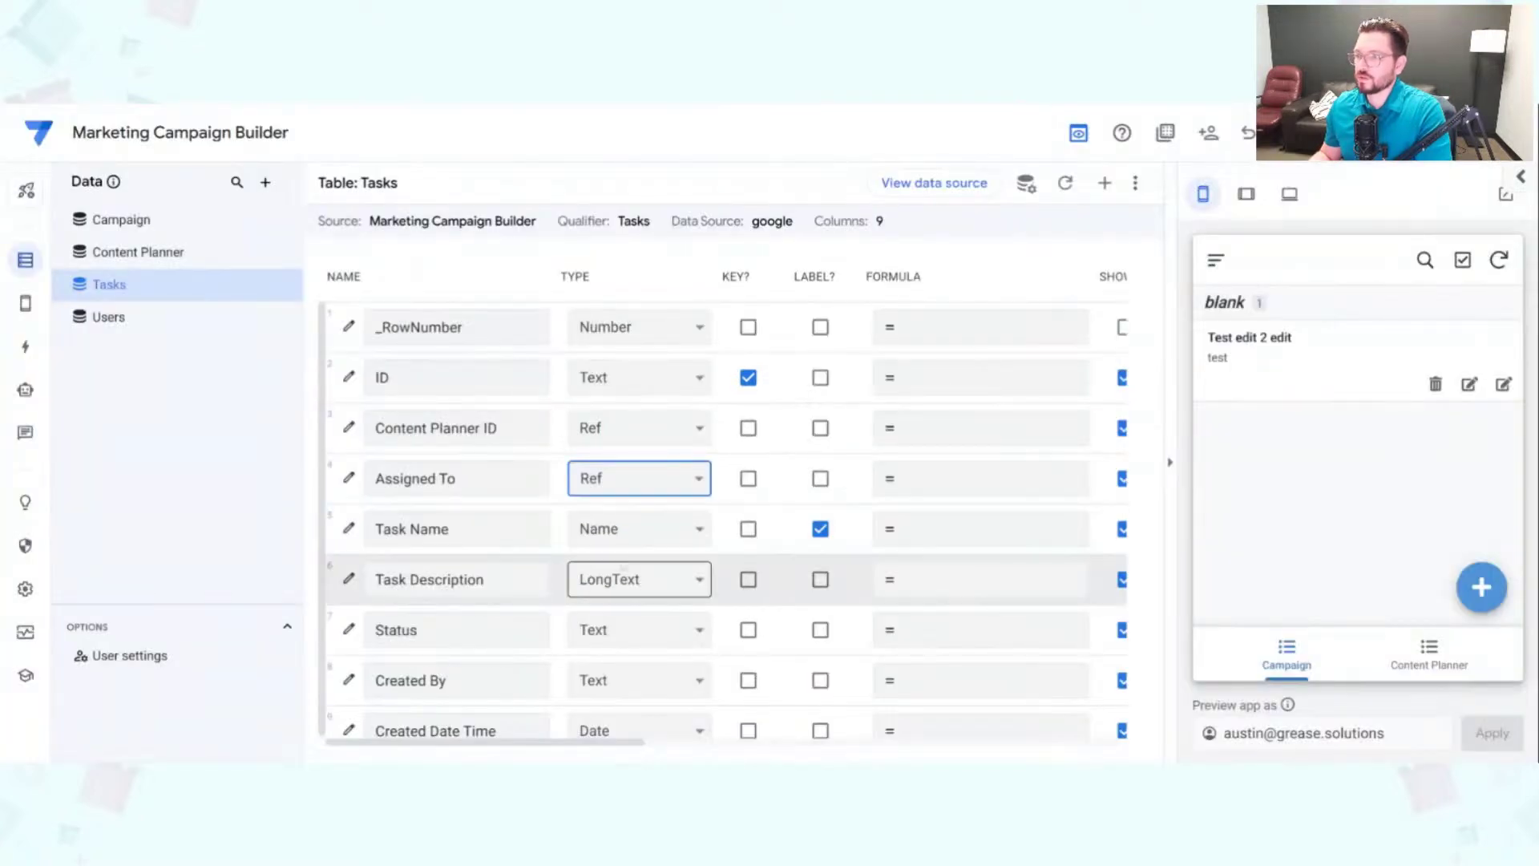
pyautogui.scroll(-1, 661, 530)
pyautogui.click(649, 518)
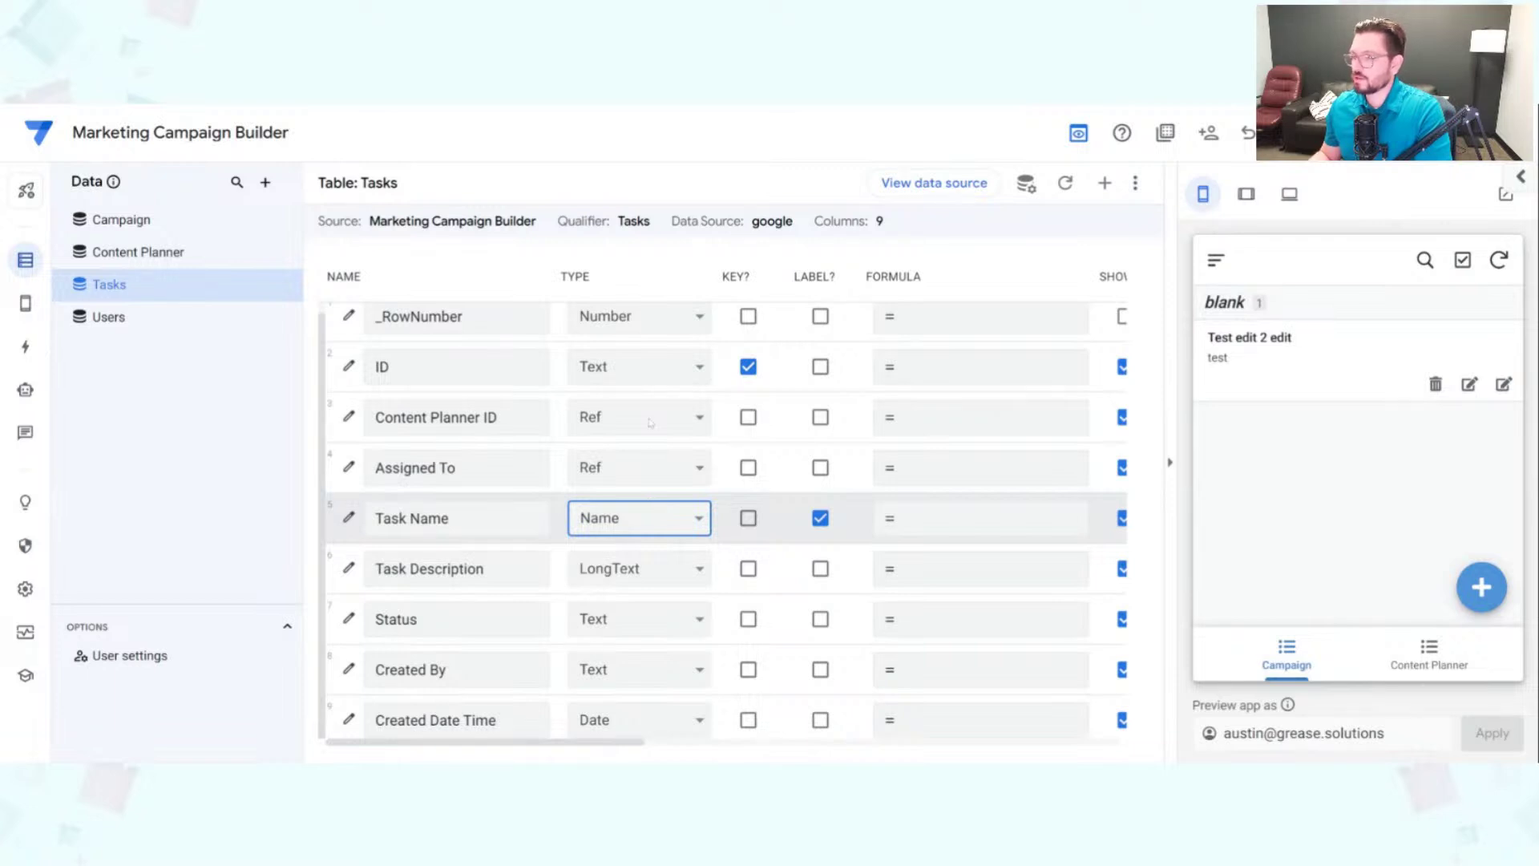
# Step: Set Task Name to the Text type and Status to the Enum type
pyautogui.click(663, 619)
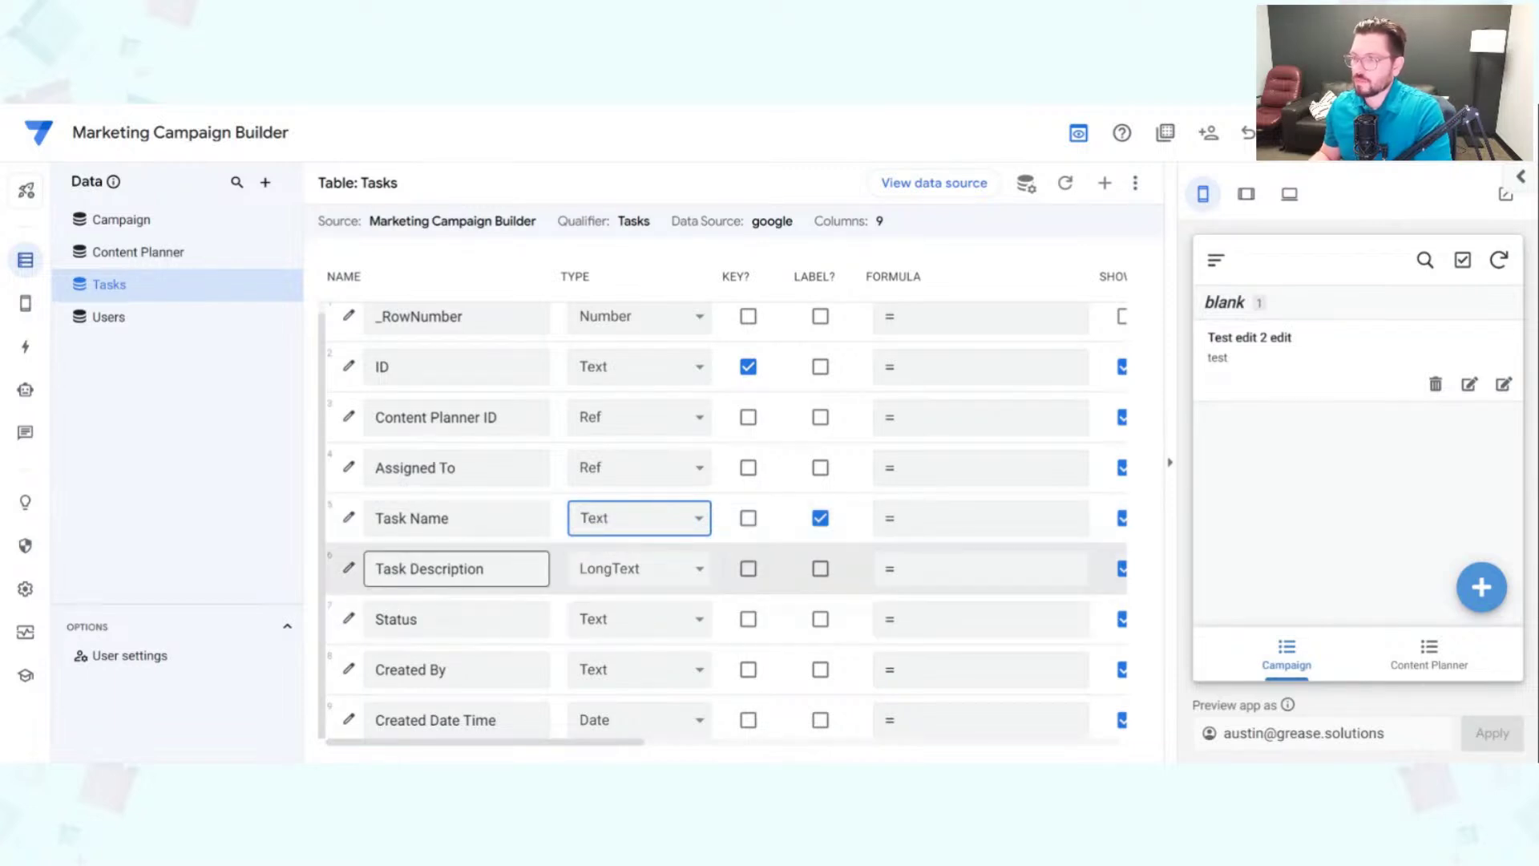
pyautogui.click(497, 568)
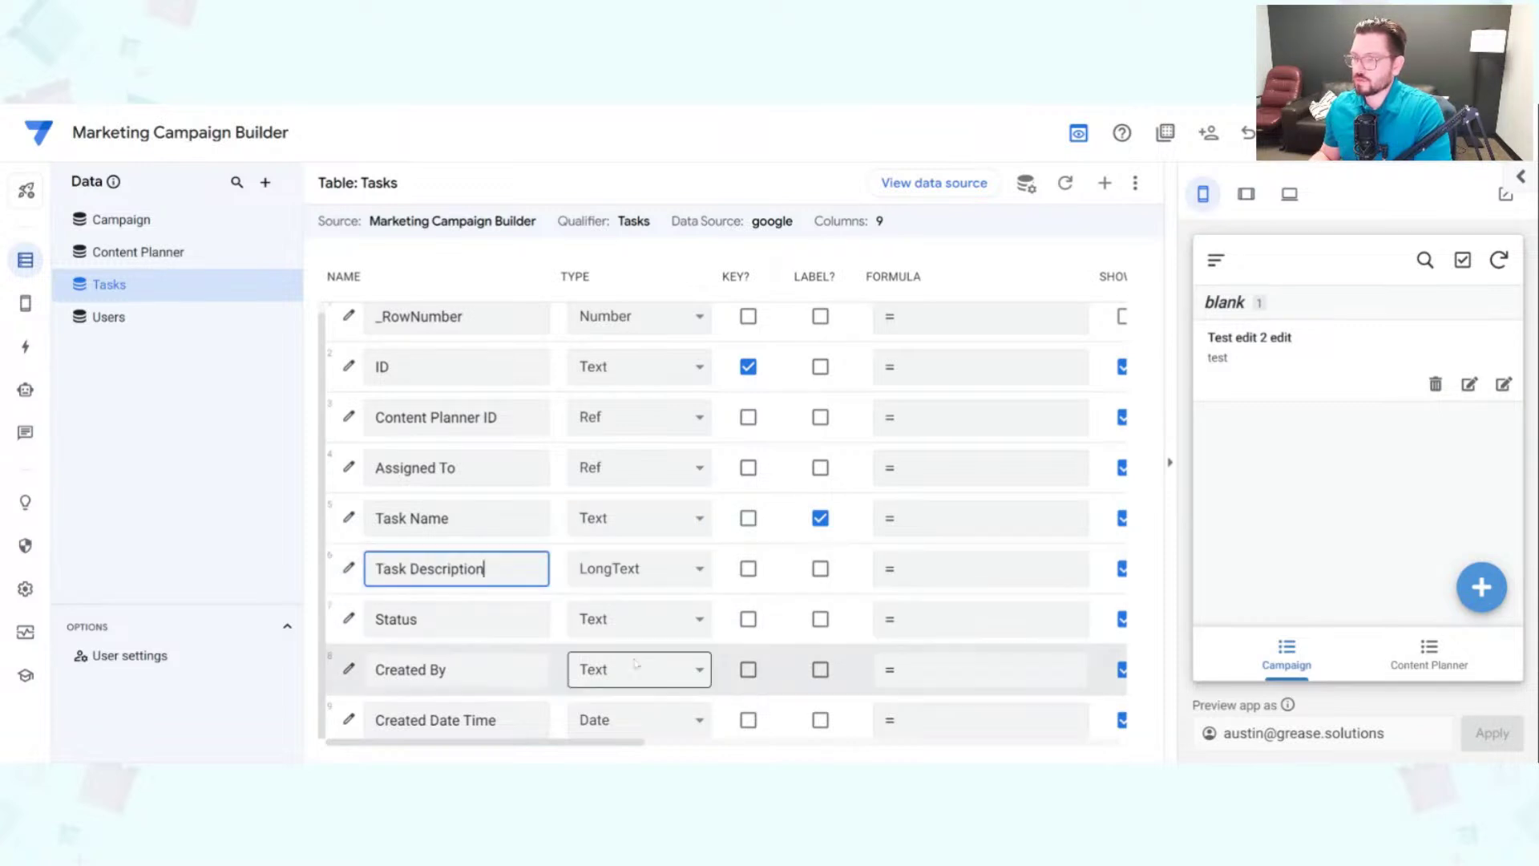
pyautogui.press('Return')
pyautogui.click(639, 619)
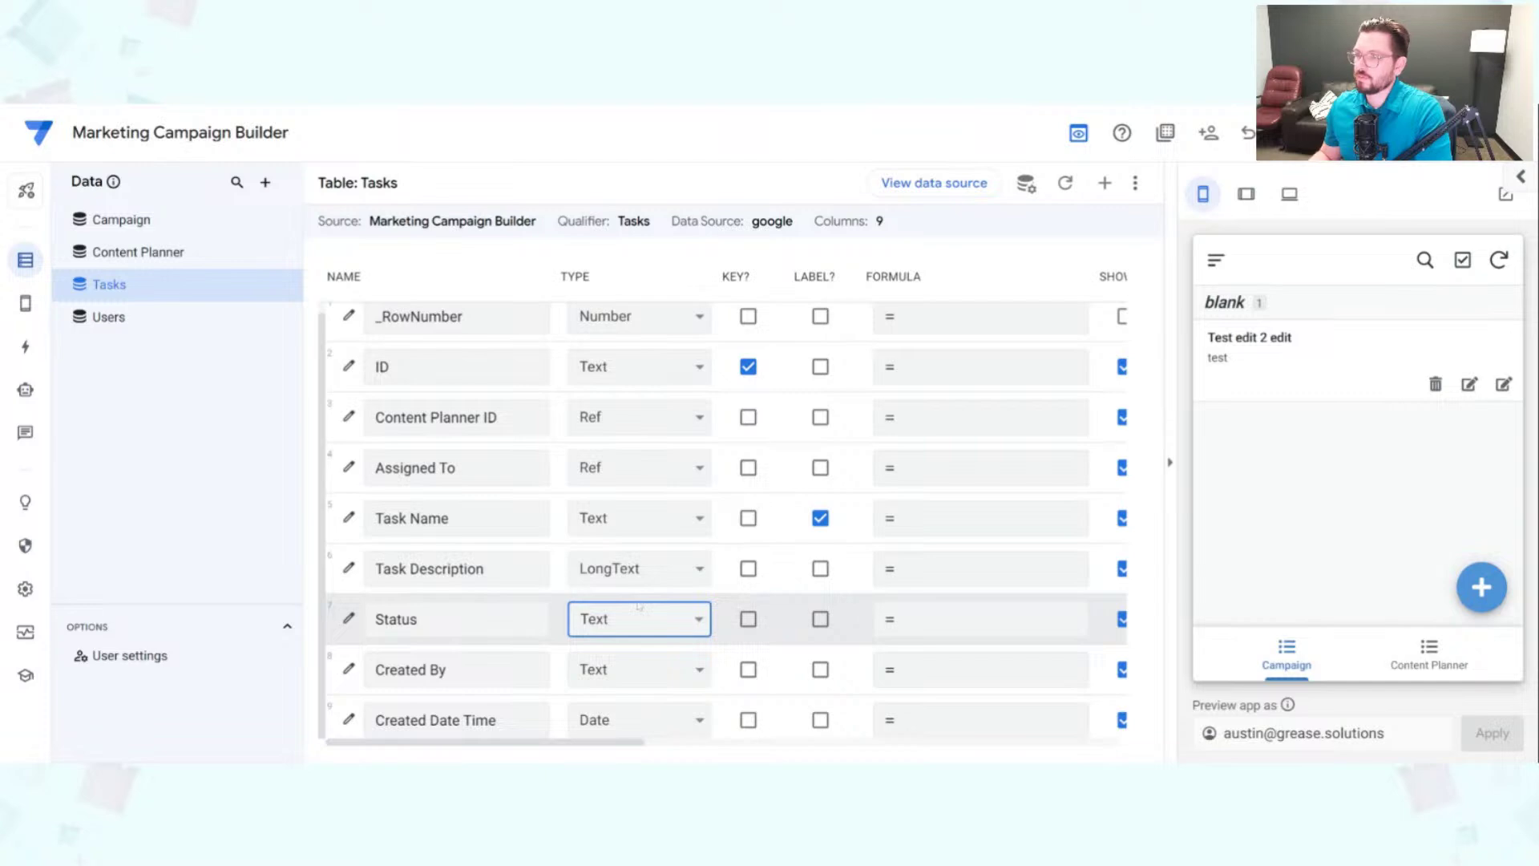
pyautogui.click(732, 743)
# Step: Make Created By a Ref to the Users table and Created Date Time a DateTime column
pyautogui.click(627, 673)
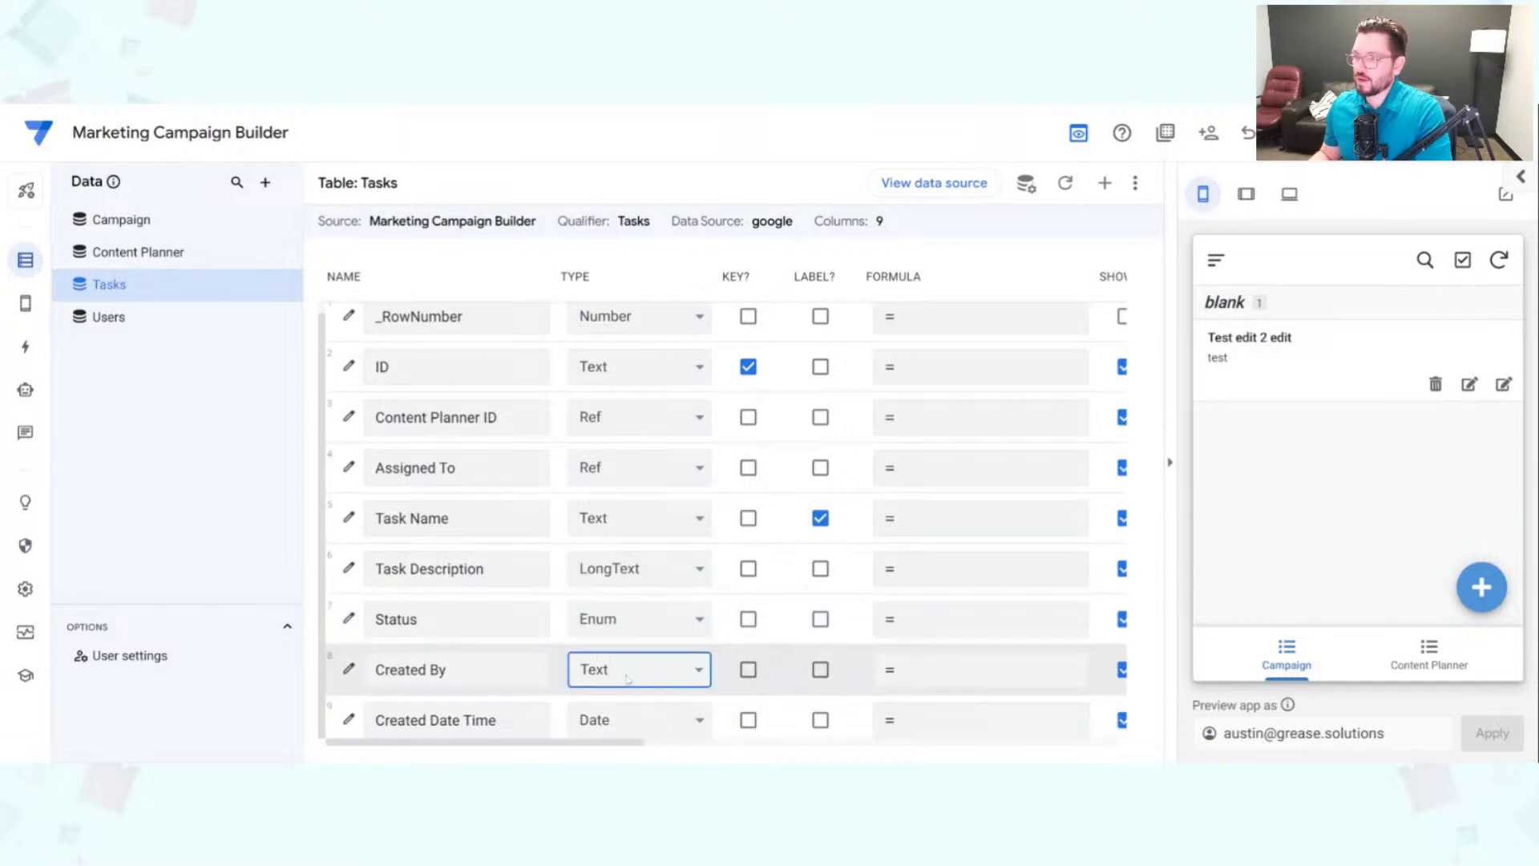
pyautogui.press('r')
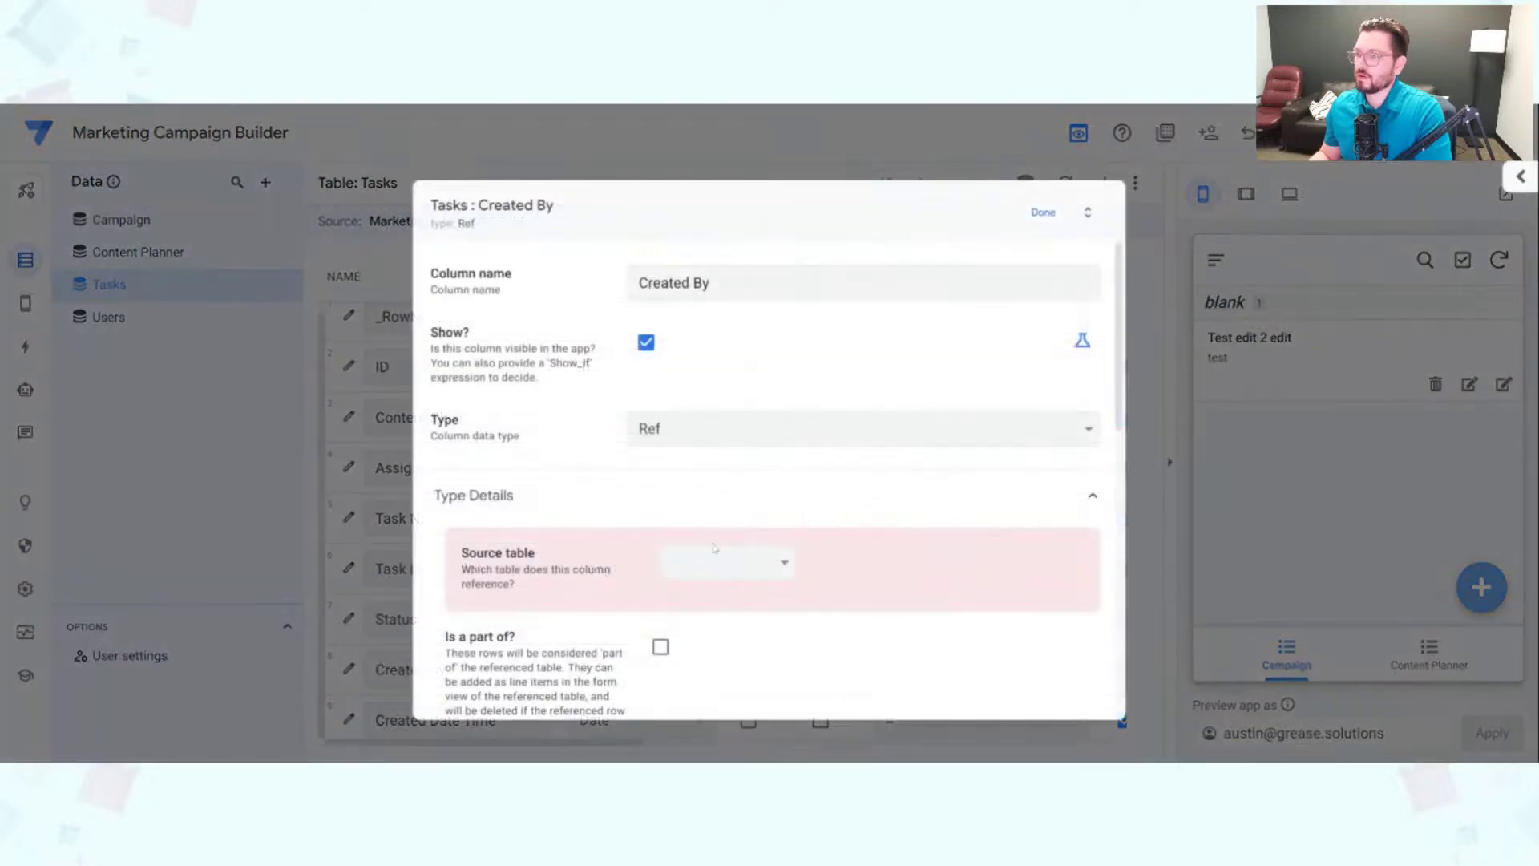
pyautogui.press('u')
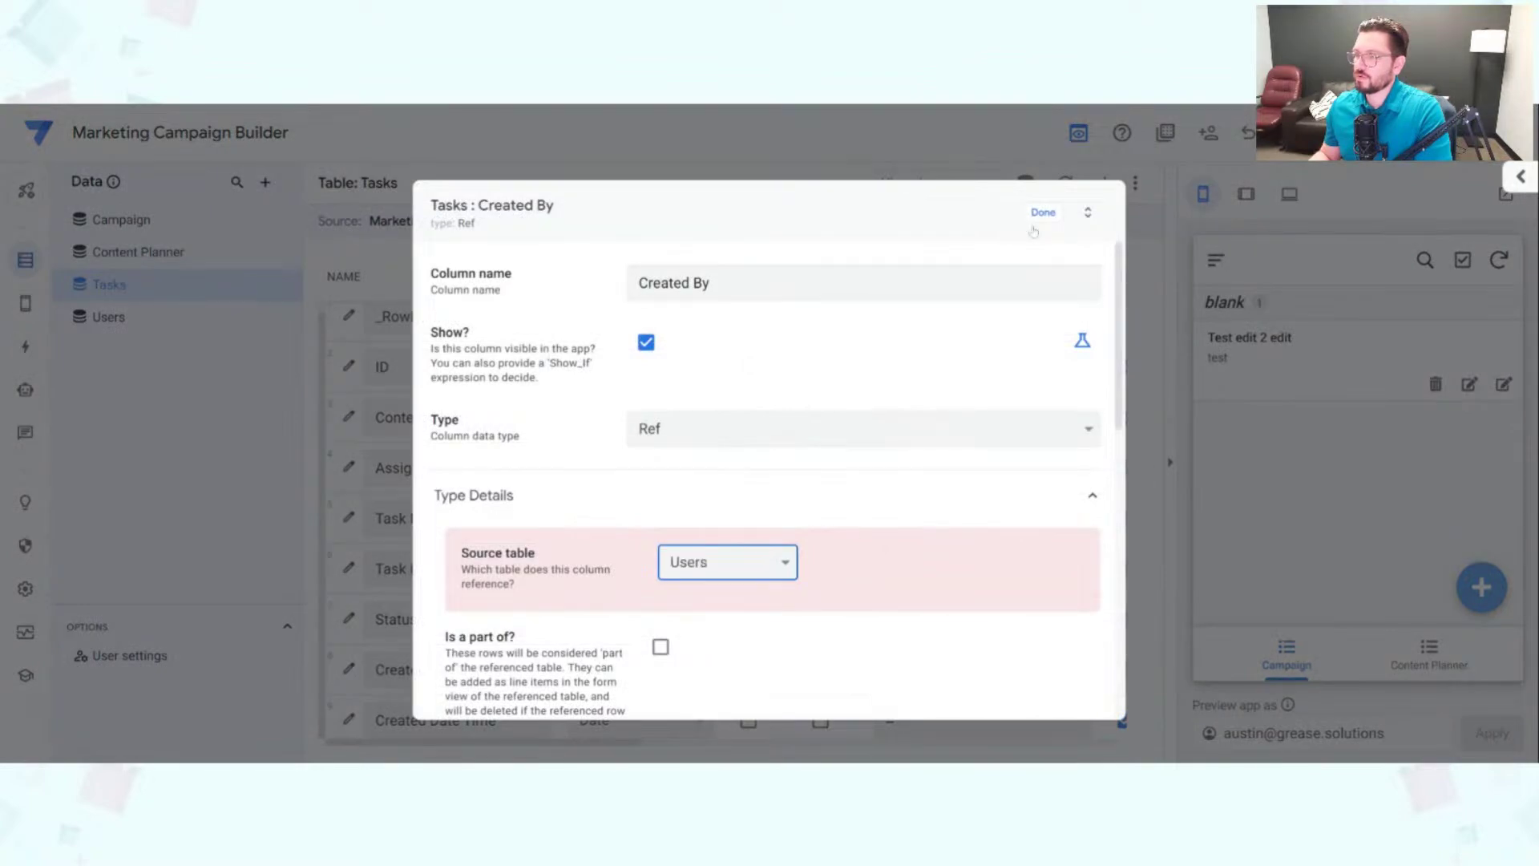
pyautogui.press('Return')
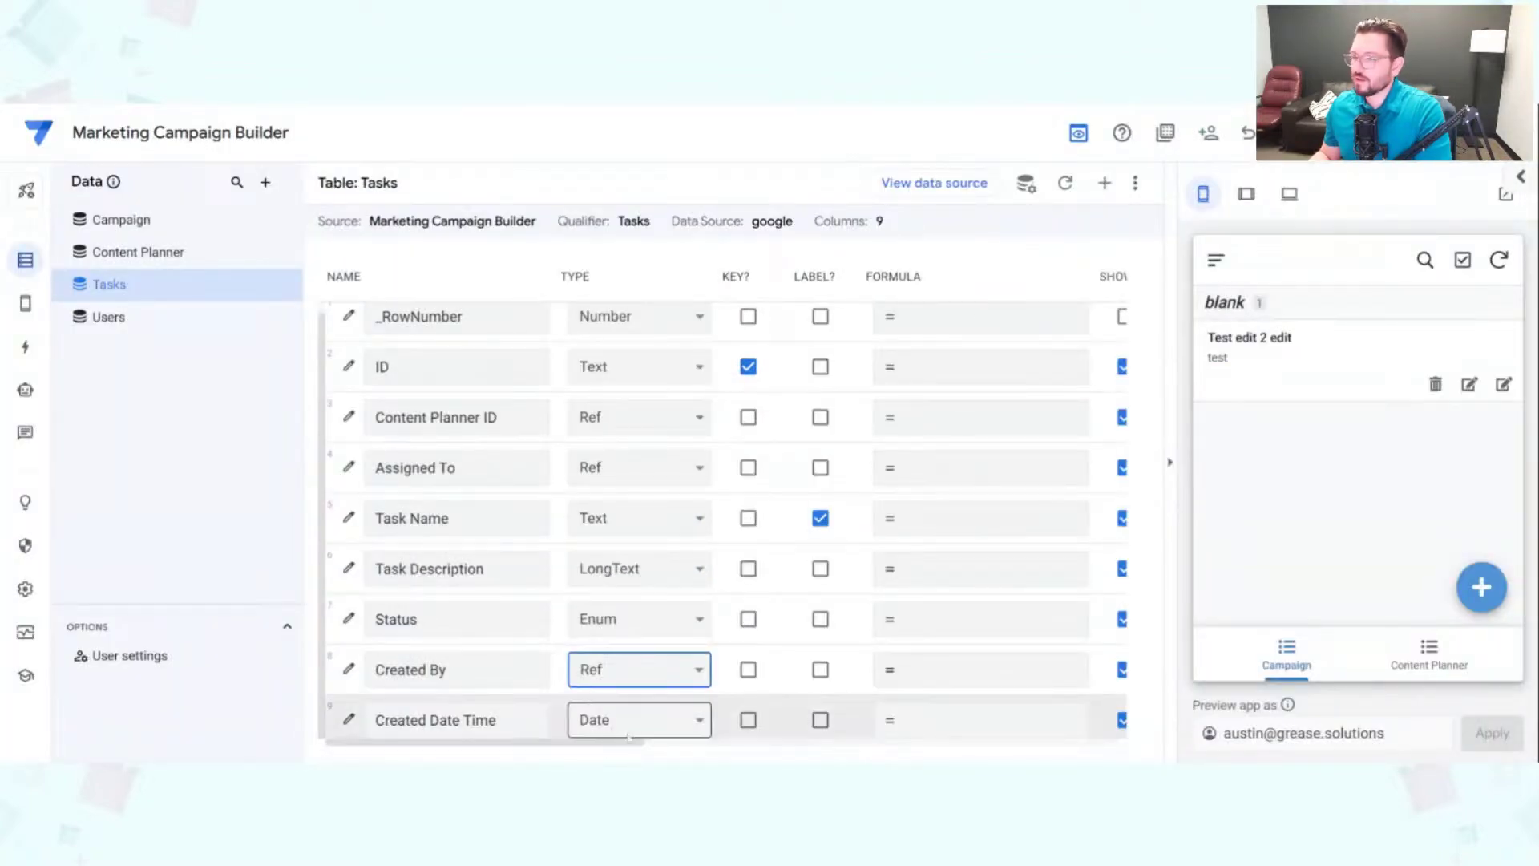
pyautogui.click(608, 725)
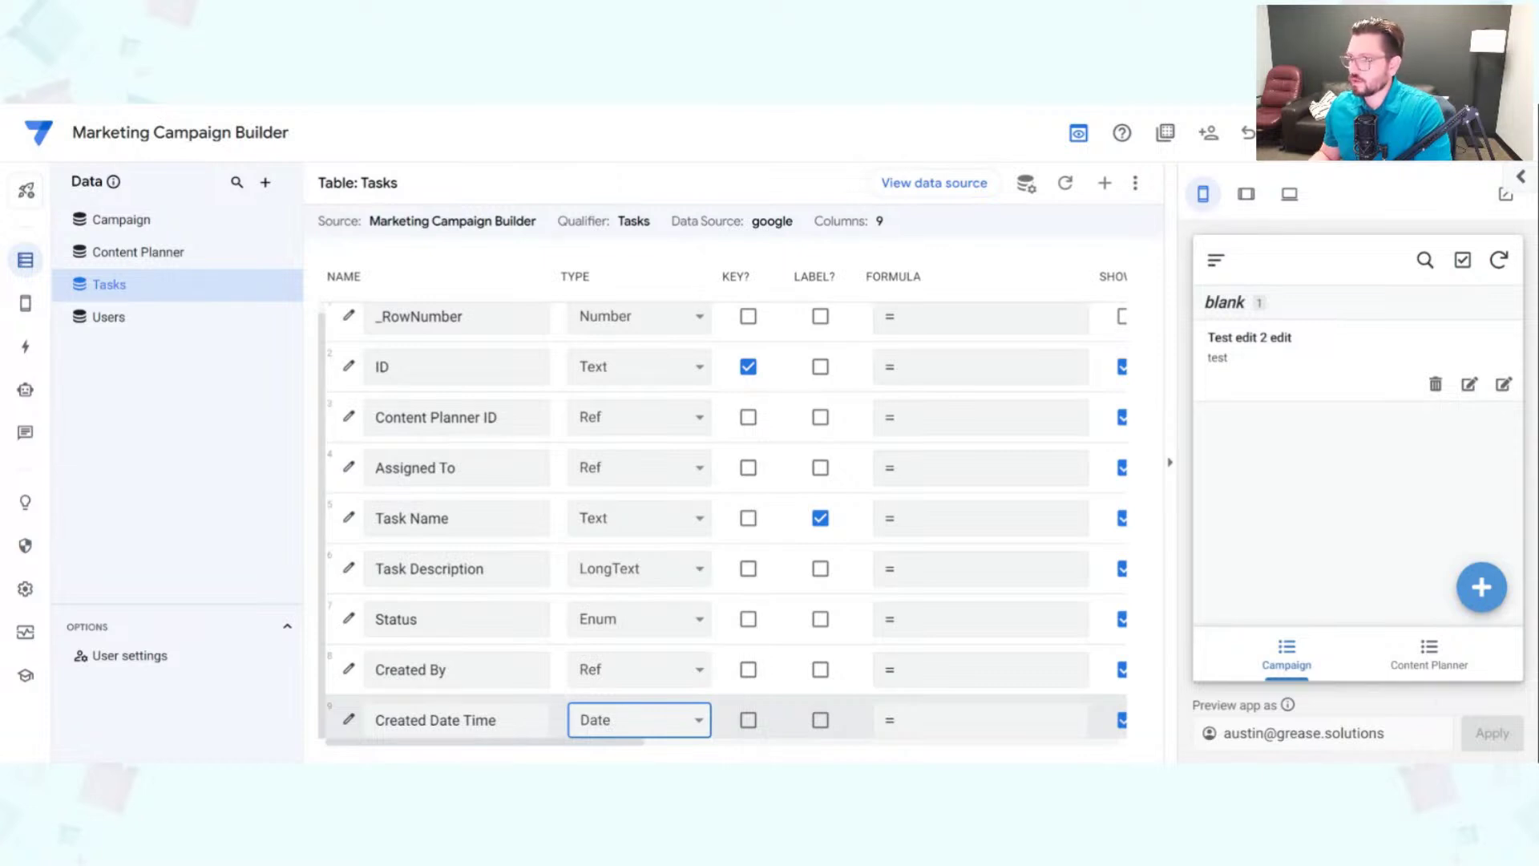
pyautogui.press('Down')
# Step: Open the Users table's columns in the data editor
pyautogui.scroll(1, 636, 608)
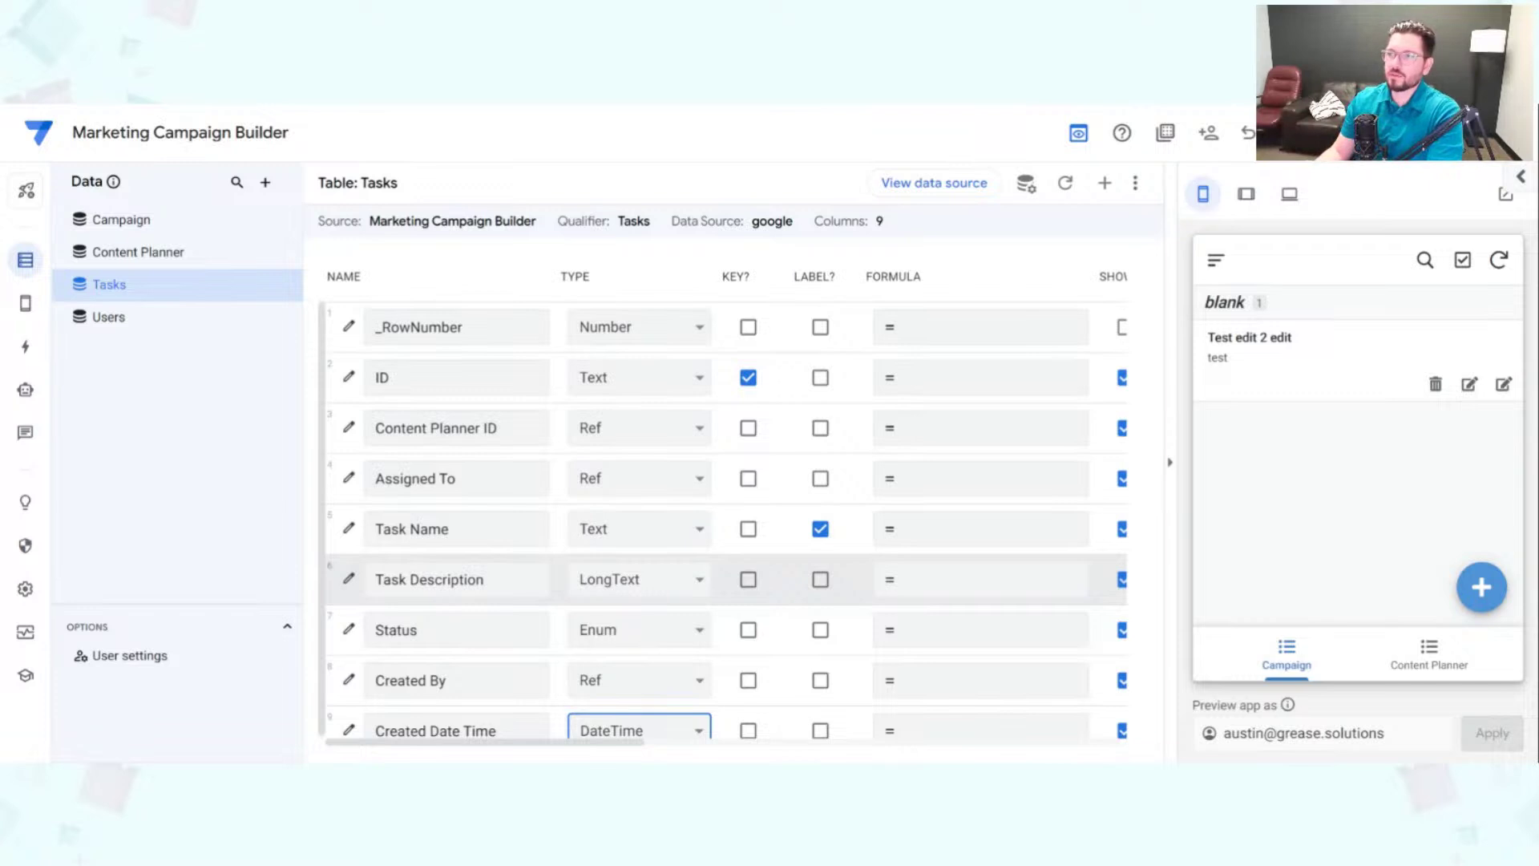
pyautogui.click(151, 328)
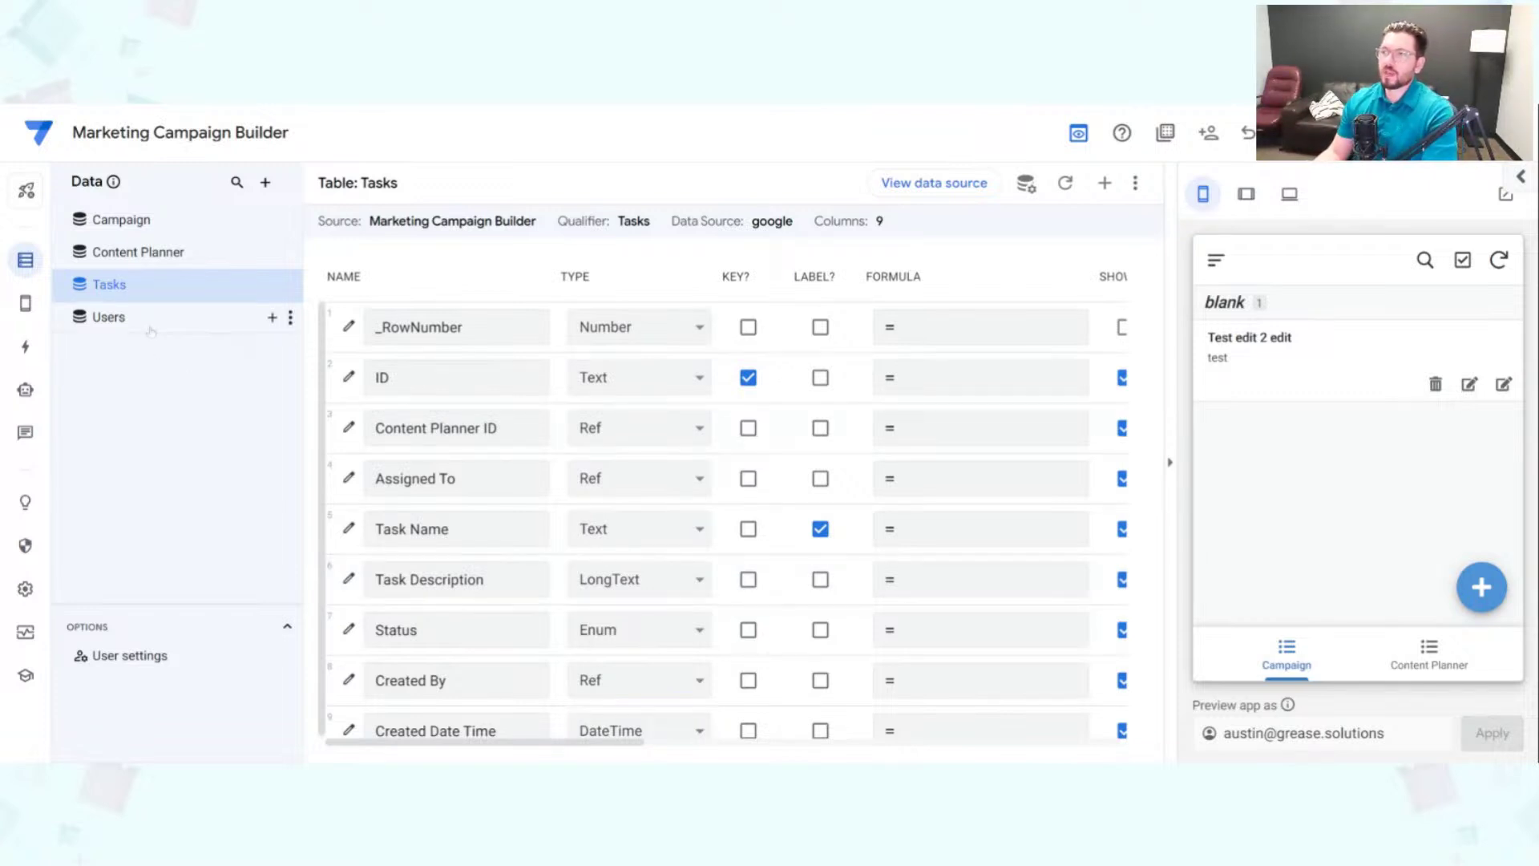
pyautogui.click(151, 325)
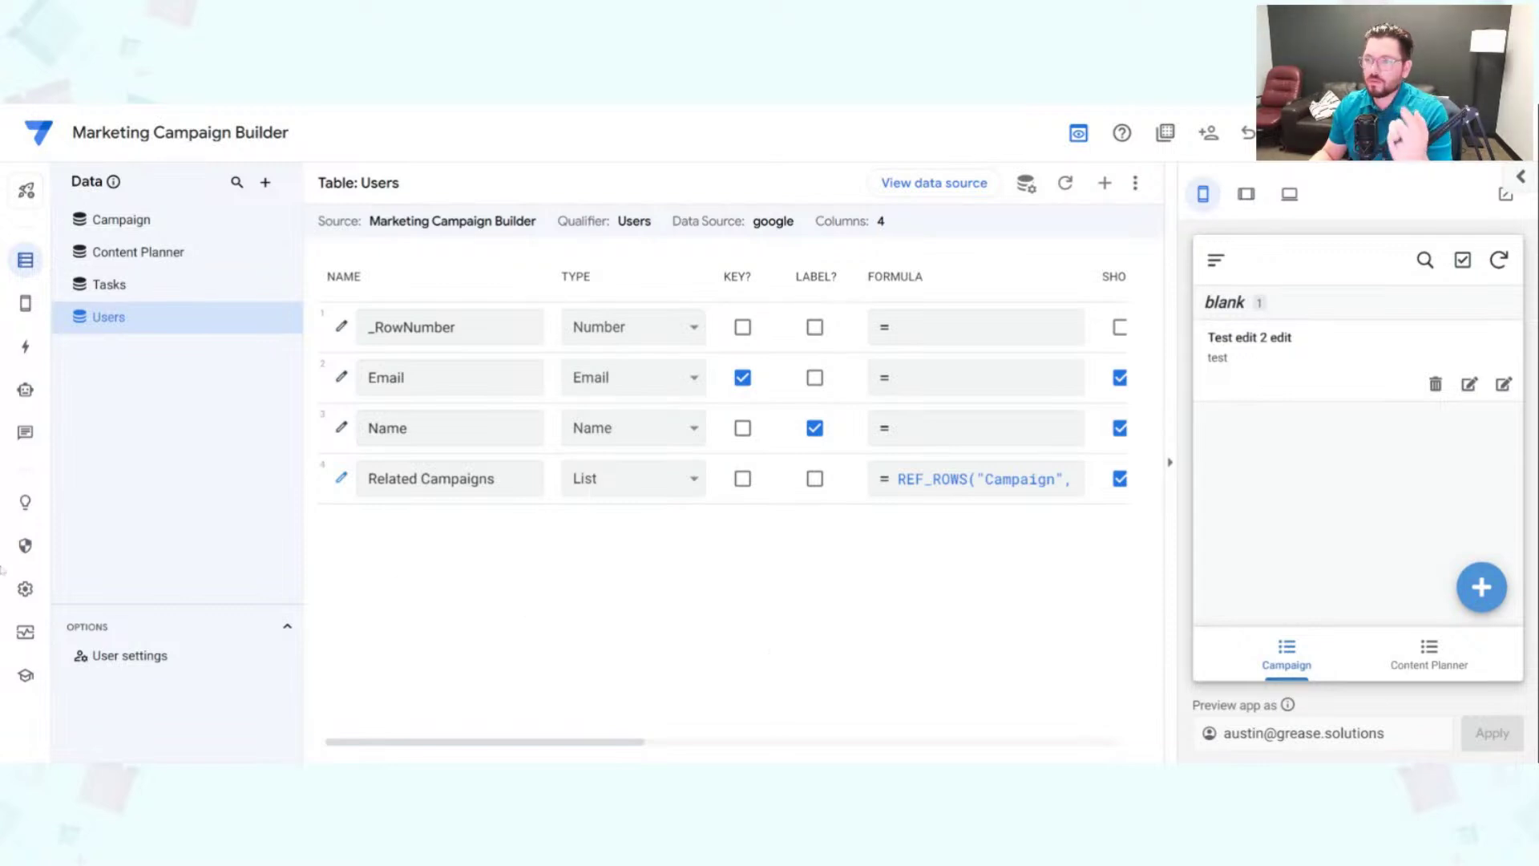
# Step: Switch the data editor from the Users table to the Campaign table
pyautogui.click(171, 227)
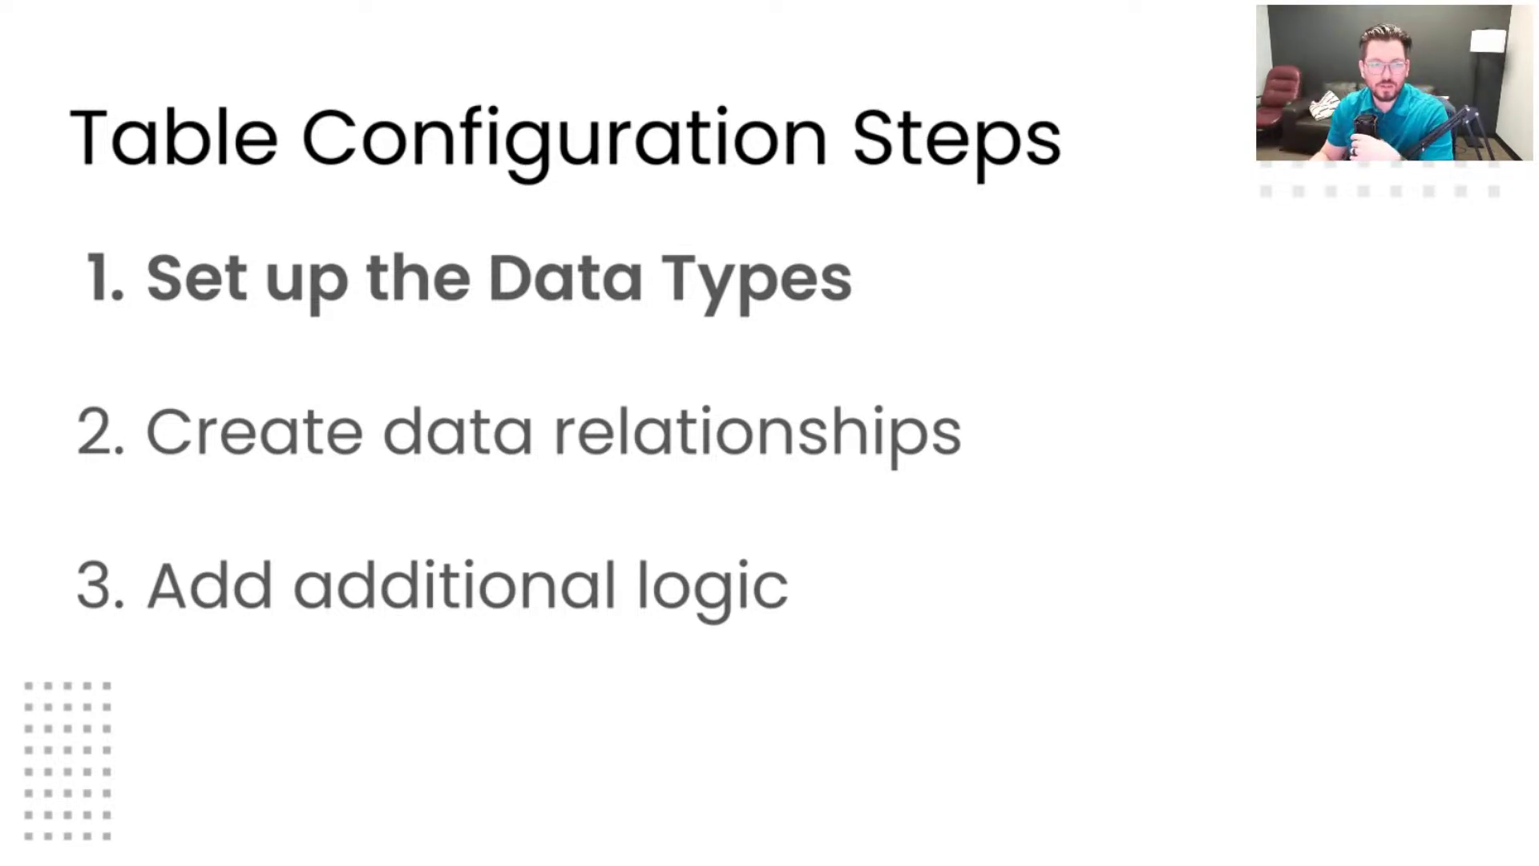
# Step: Advance the slide so Set up the Data Types is checked and Create data relationships is highlighted
pyautogui.press('Right')
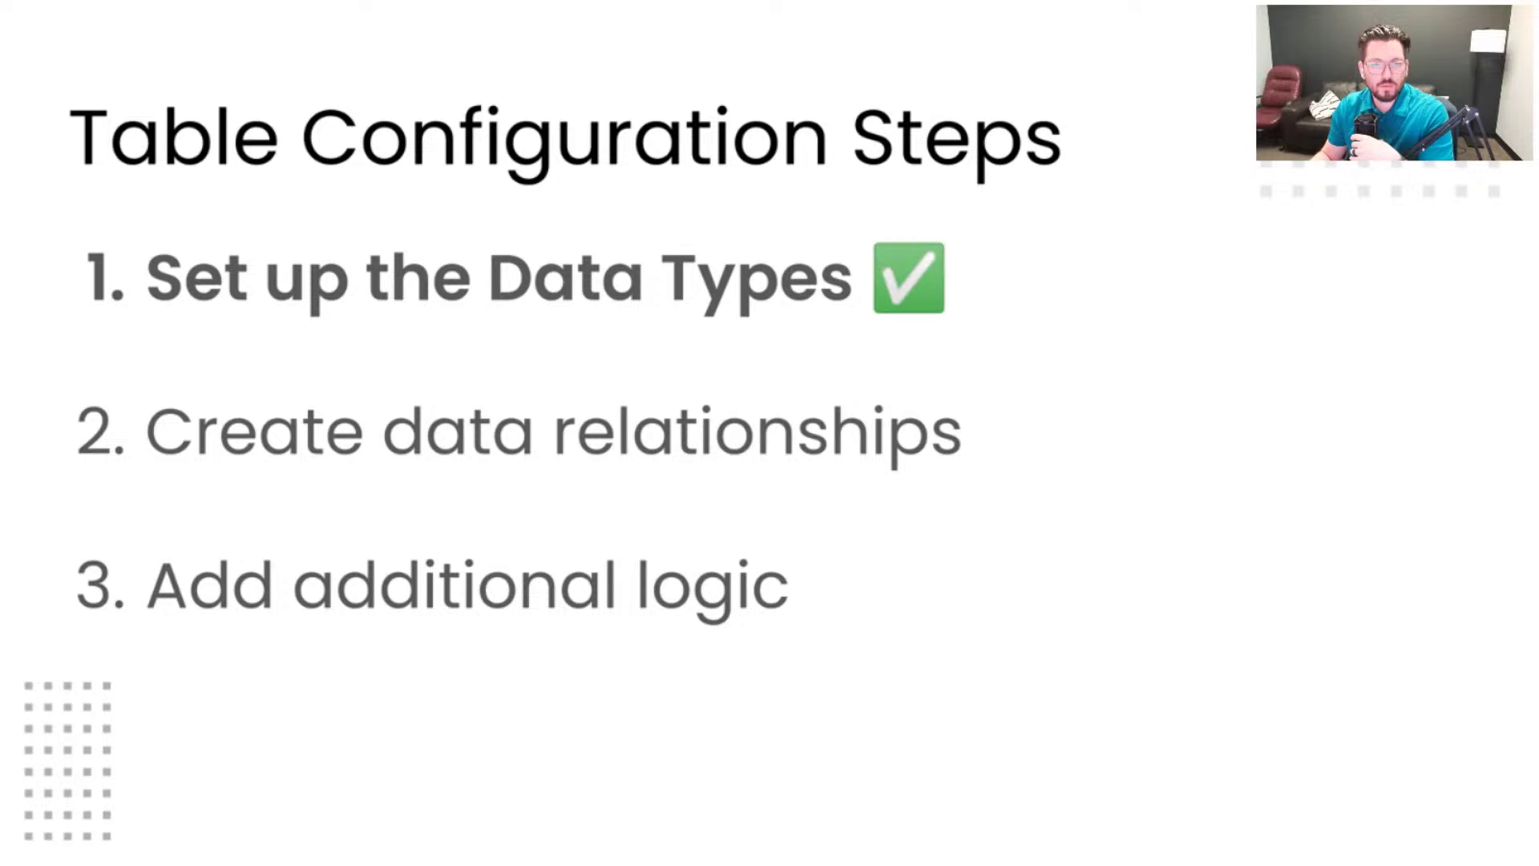
pyautogui.press('Right')
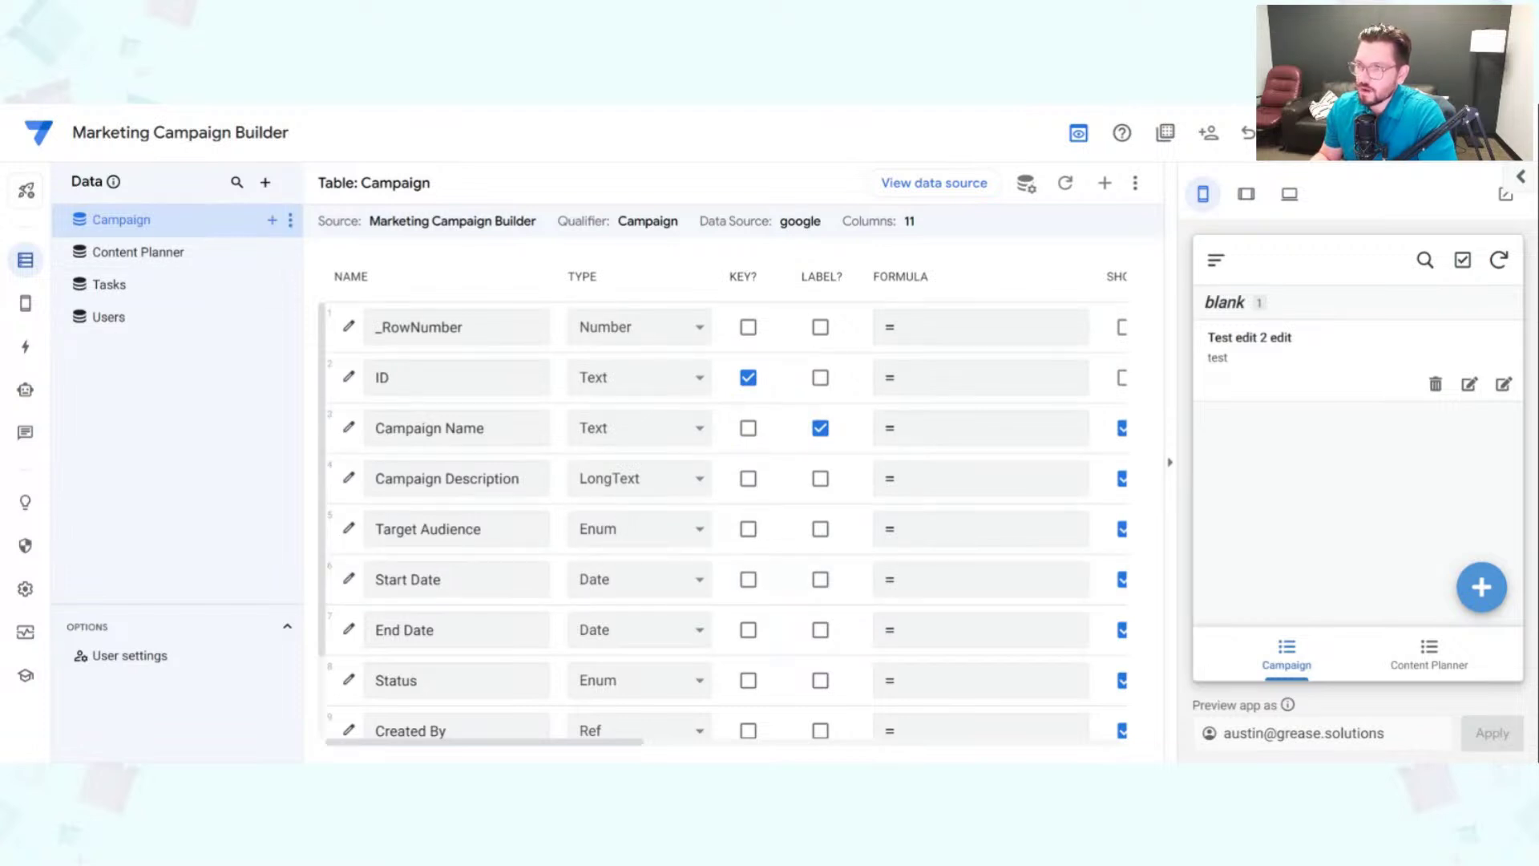
# Step: Review the Content Planner, Tasks and Users table columns, return to Campaign, and save the app
pyautogui.click(196, 268)
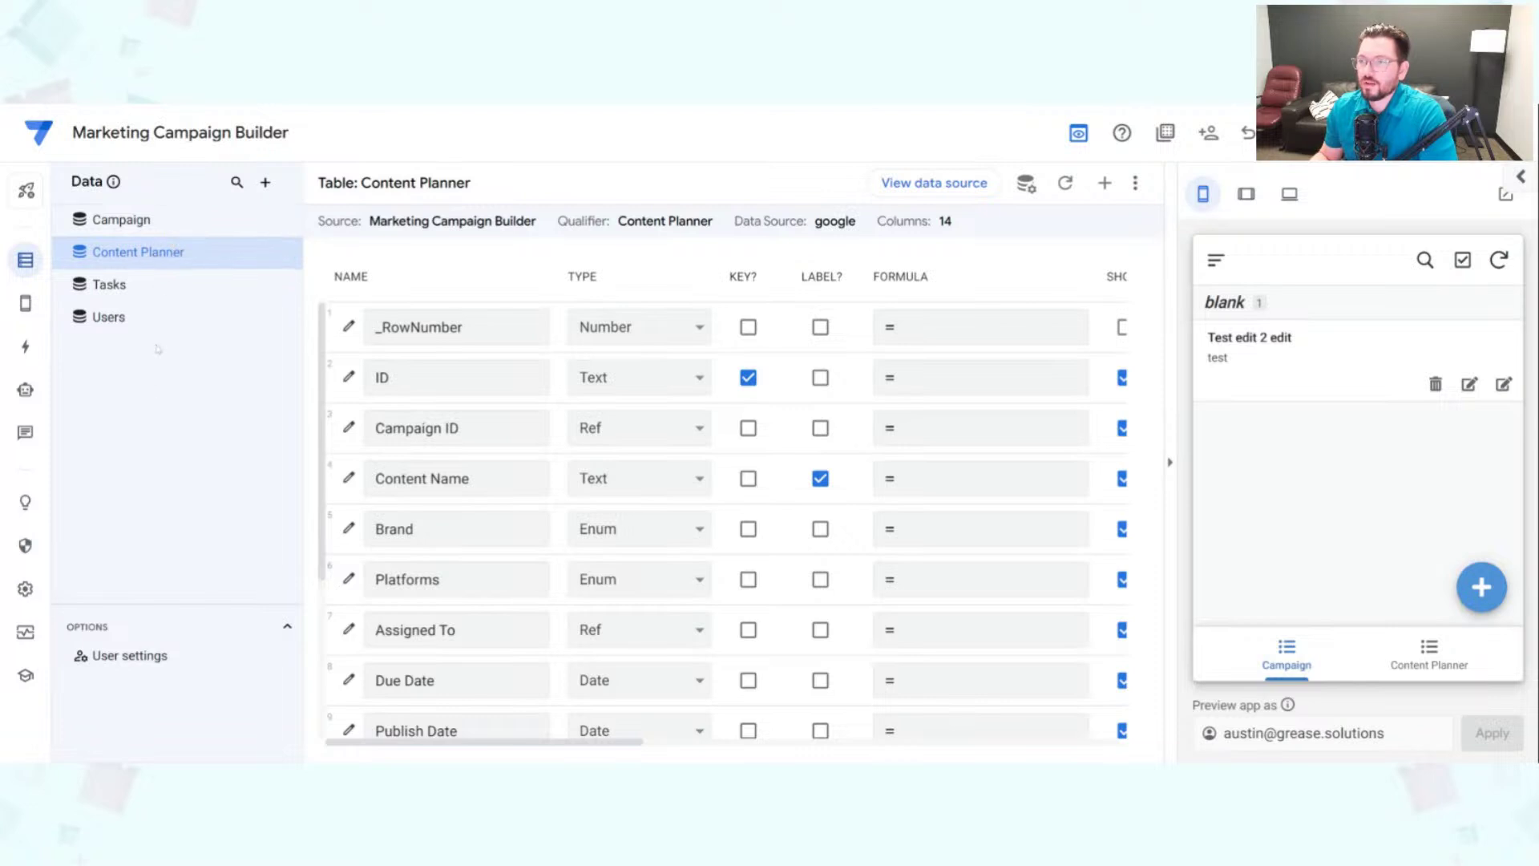
pyautogui.click(166, 231)
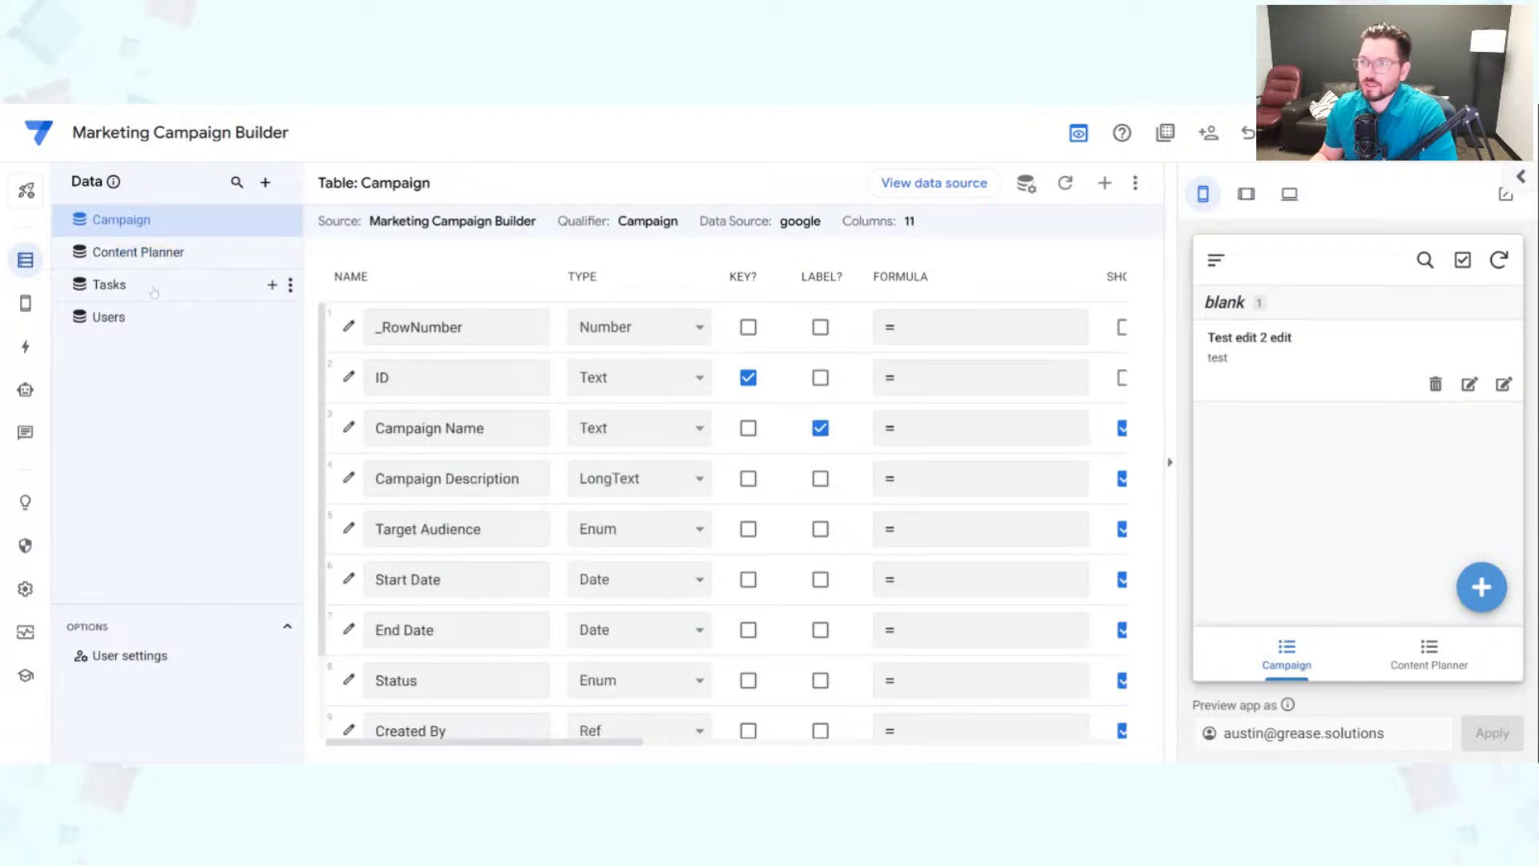
pyautogui.click(160, 254)
pyautogui.click(163, 275)
pyautogui.click(160, 316)
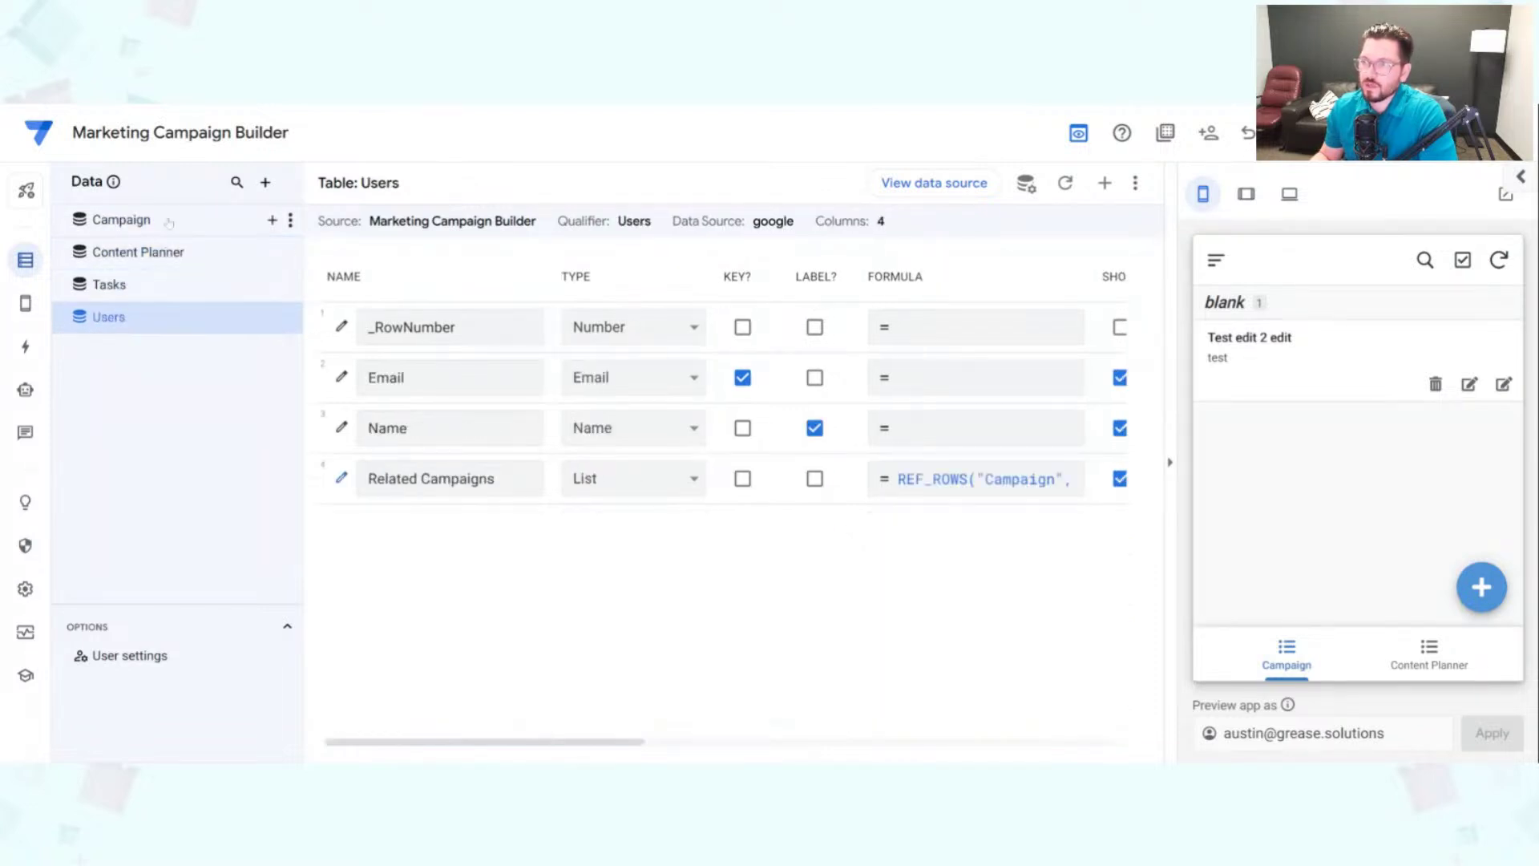
pyautogui.click(160, 219)
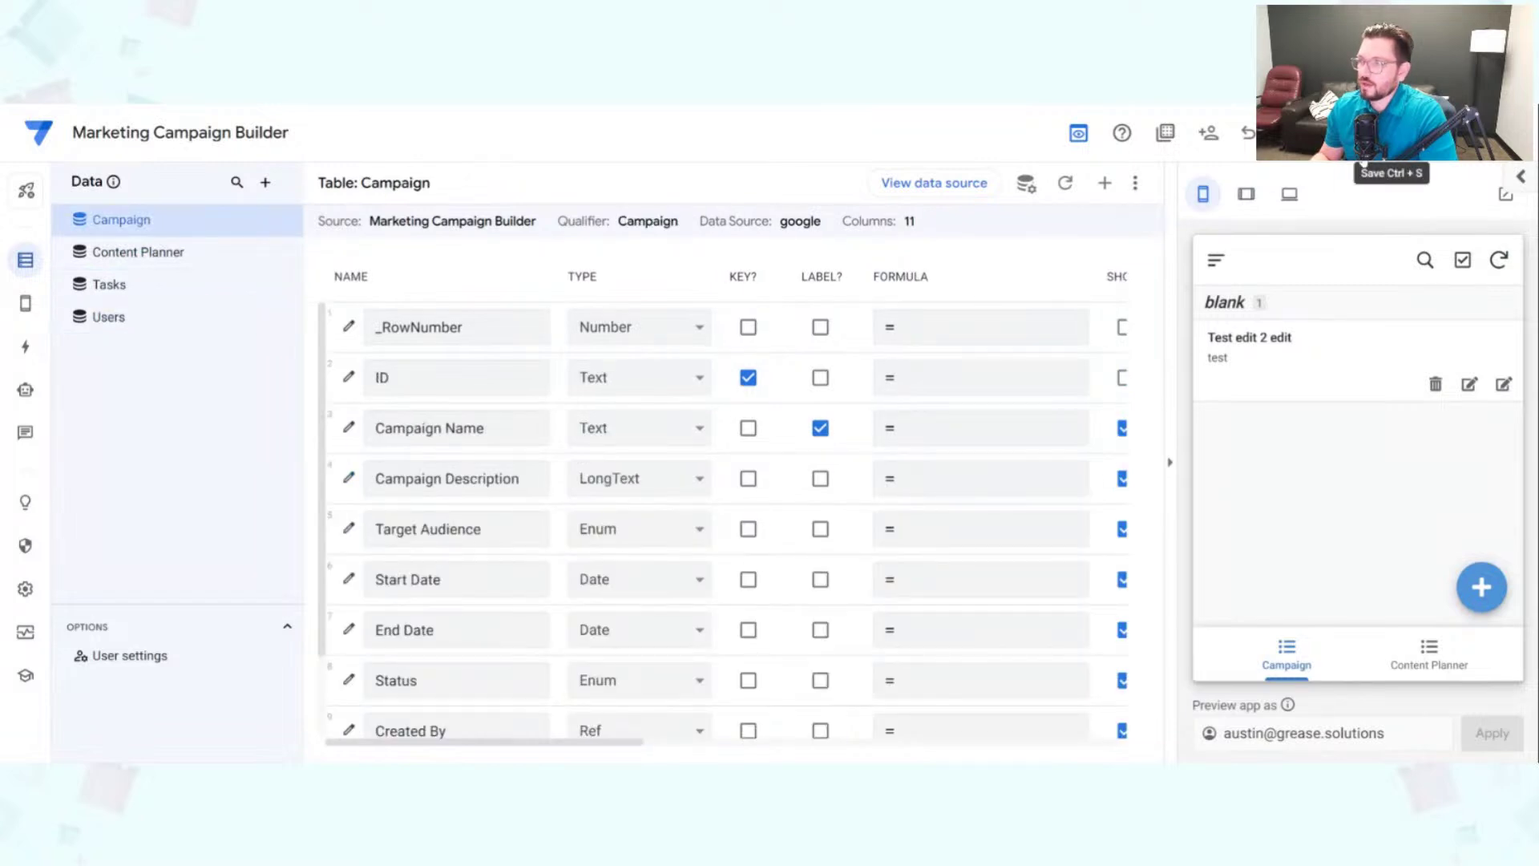
pyautogui.click(1391, 133)
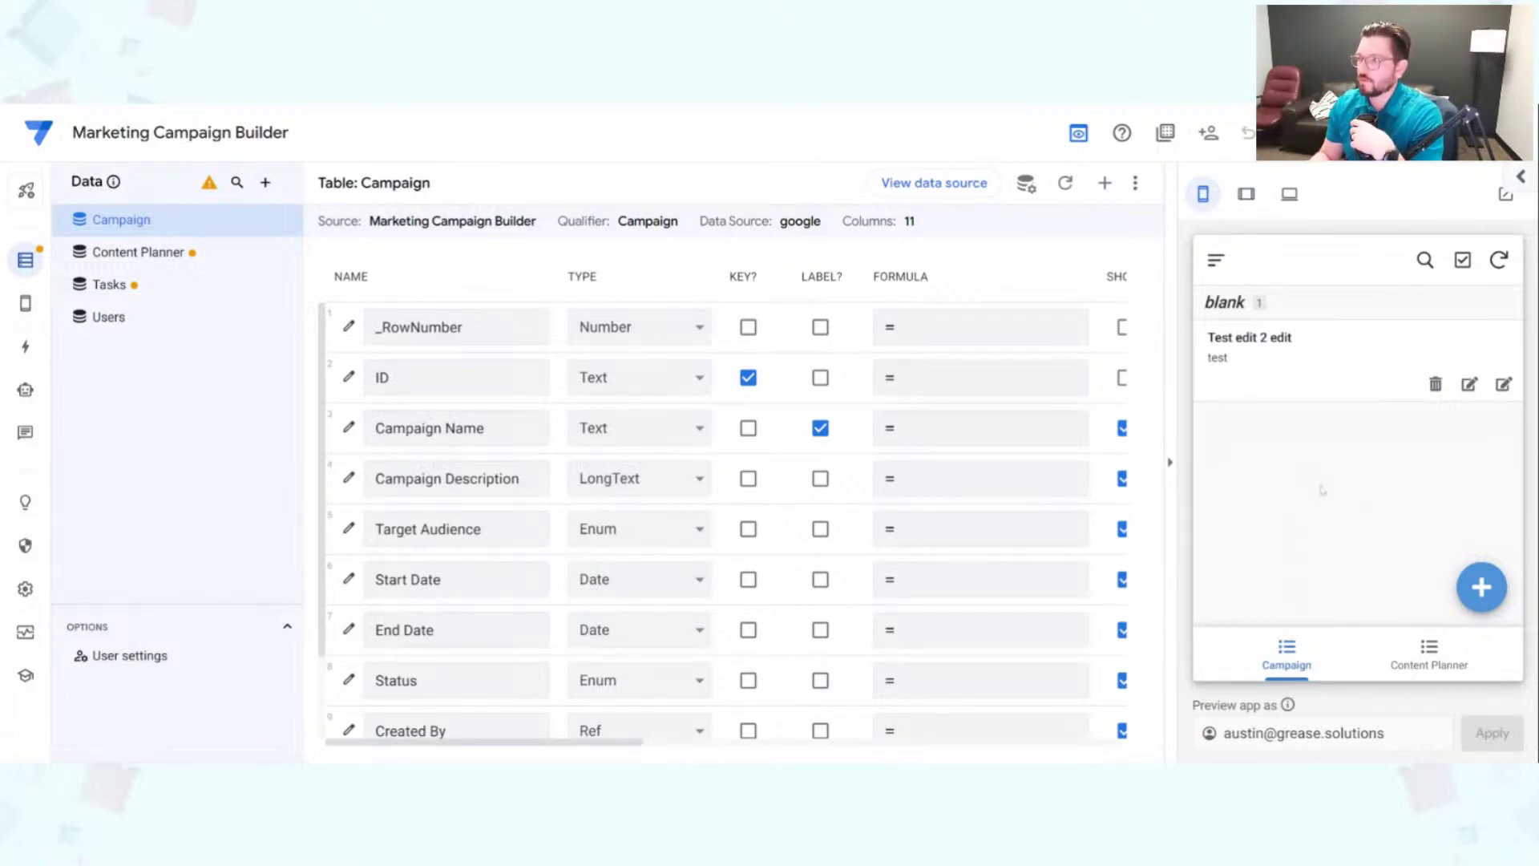
# Step: Add a new campaign 'Back to school' described as 'Run a campaign about going back to school'
pyautogui.click(1481, 587)
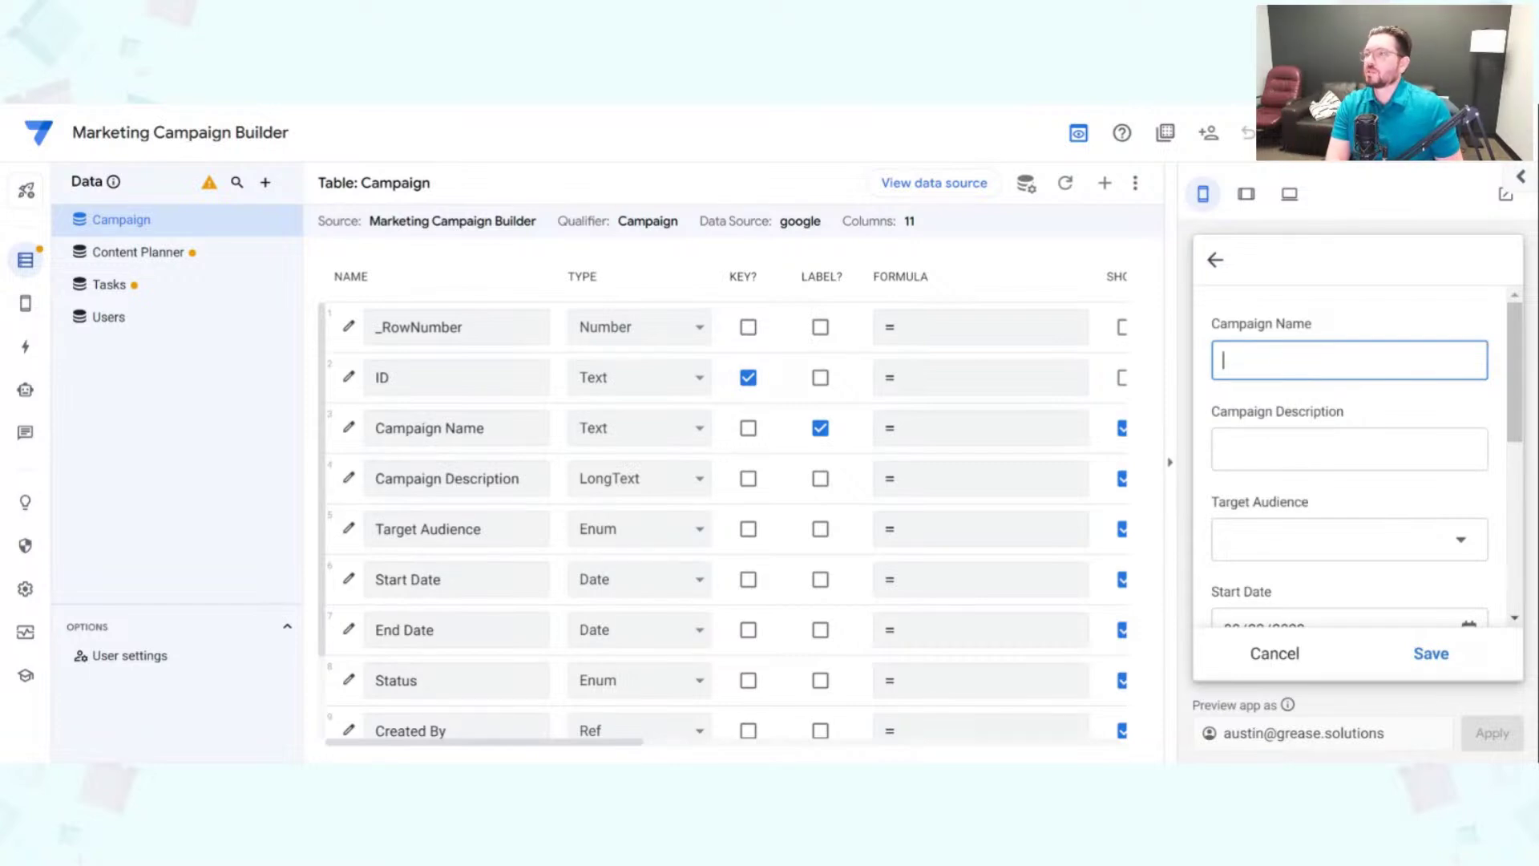
pyautogui.write('Bac')
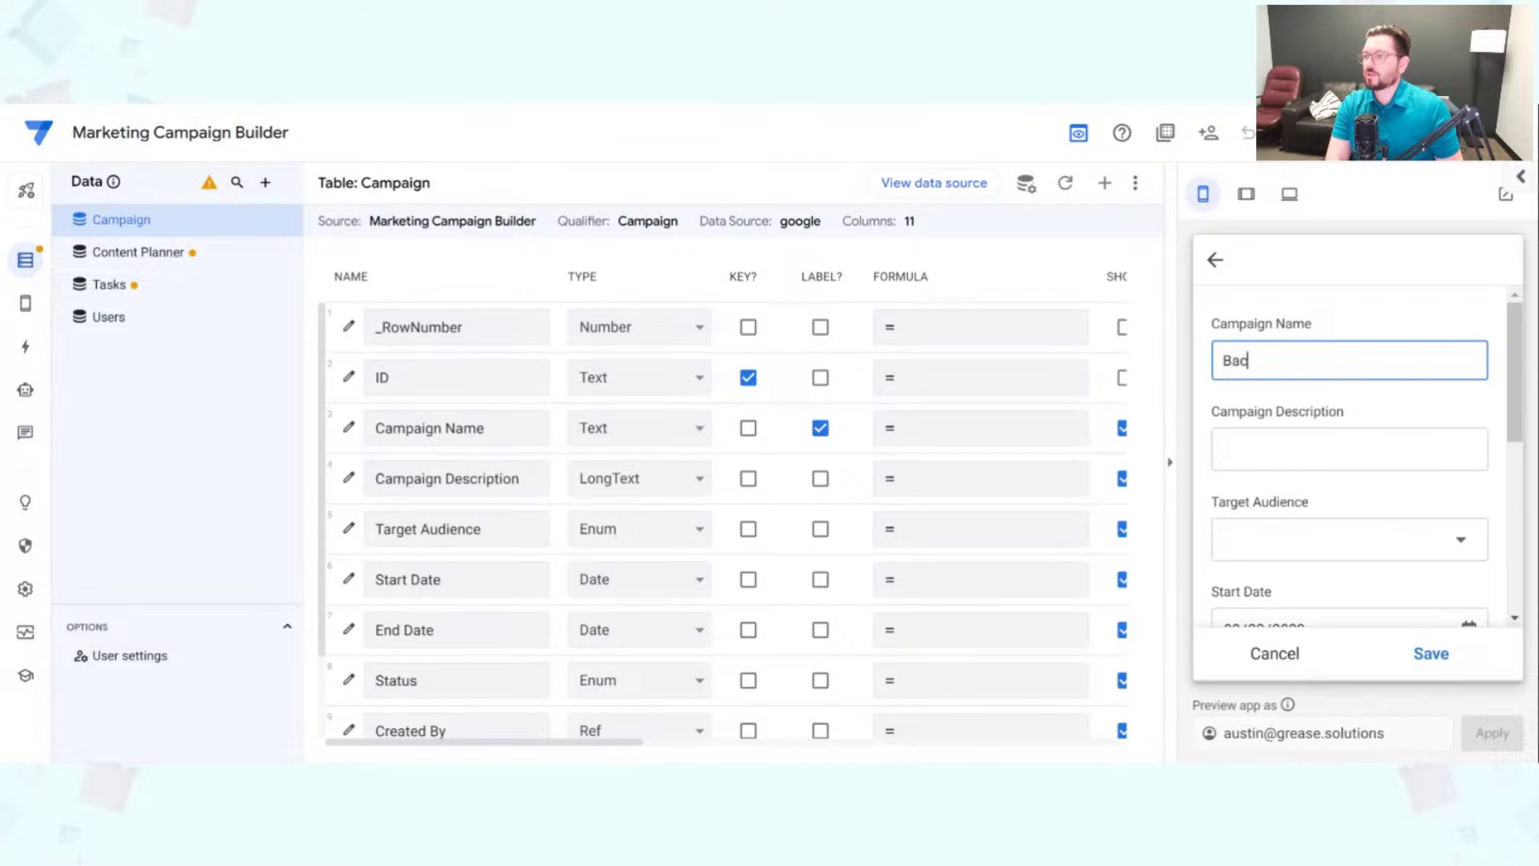
pyautogui.write('k to school')
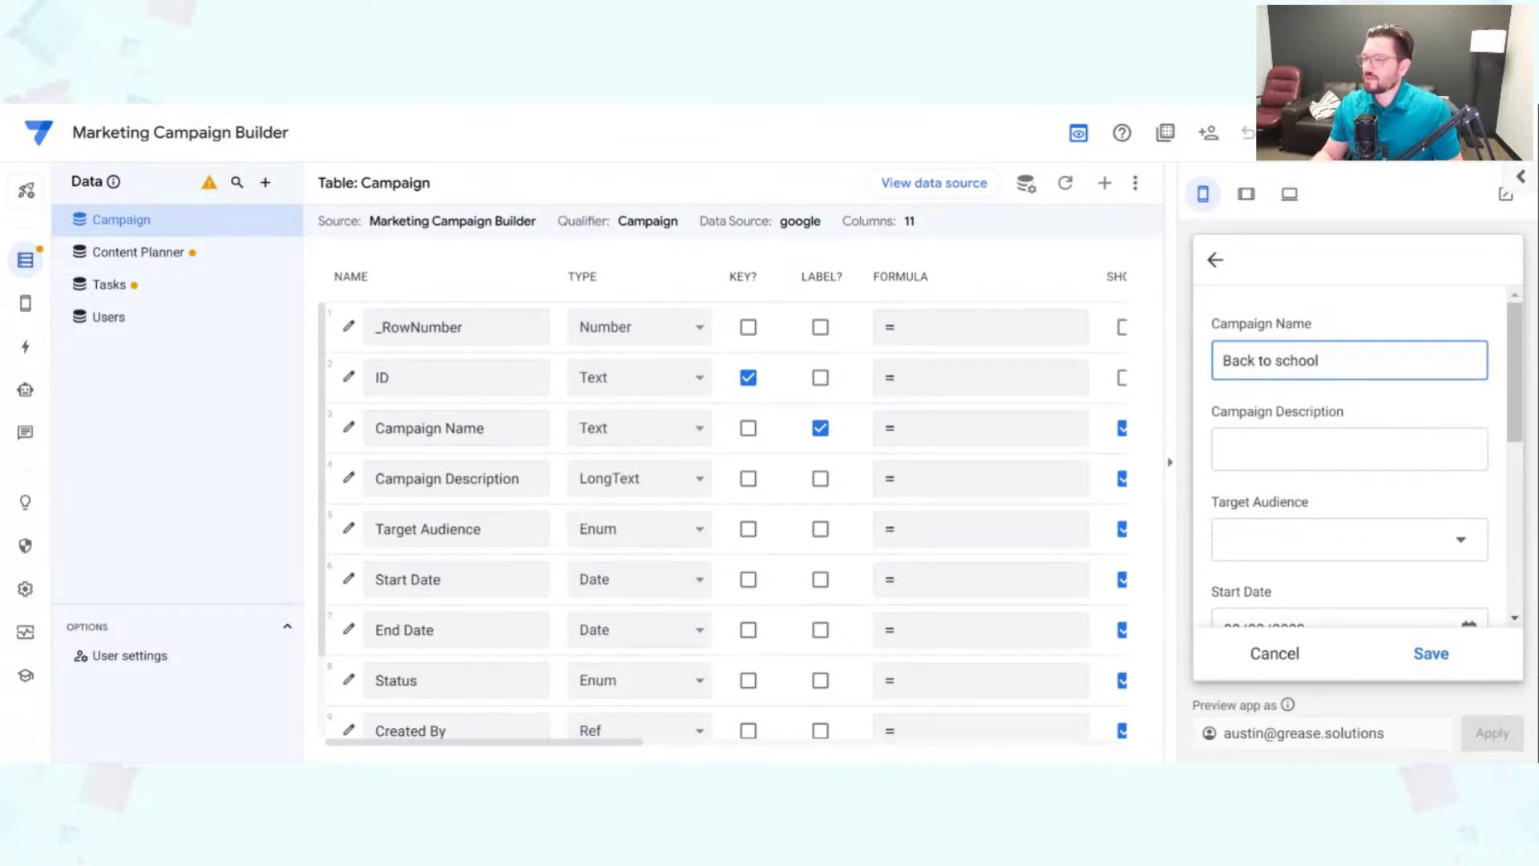
pyautogui.click(1282, 449)
pyautogui.write('R')
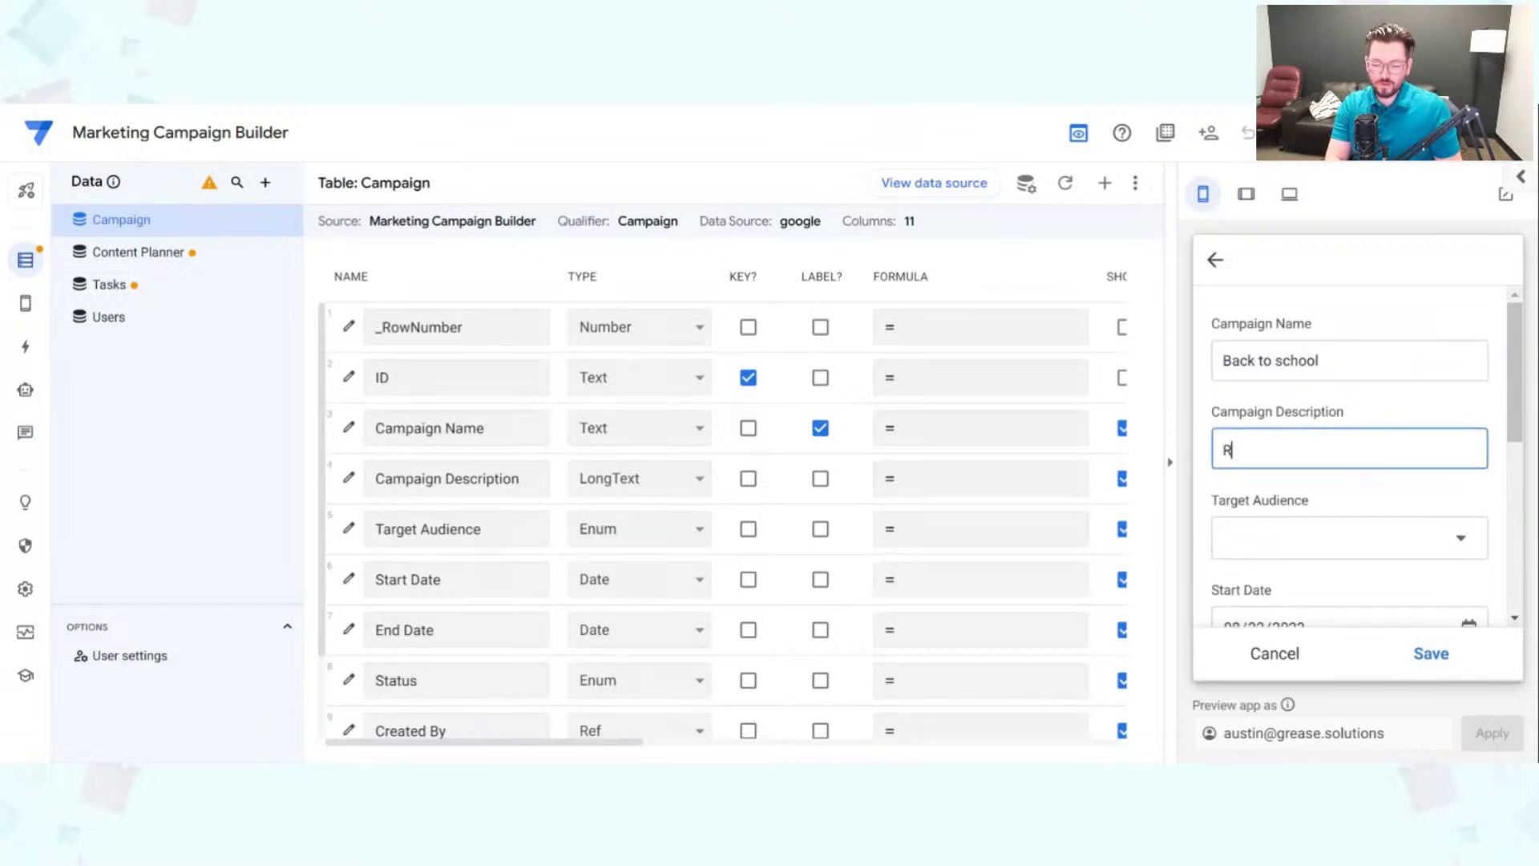
pyautogui.write('un a cam')
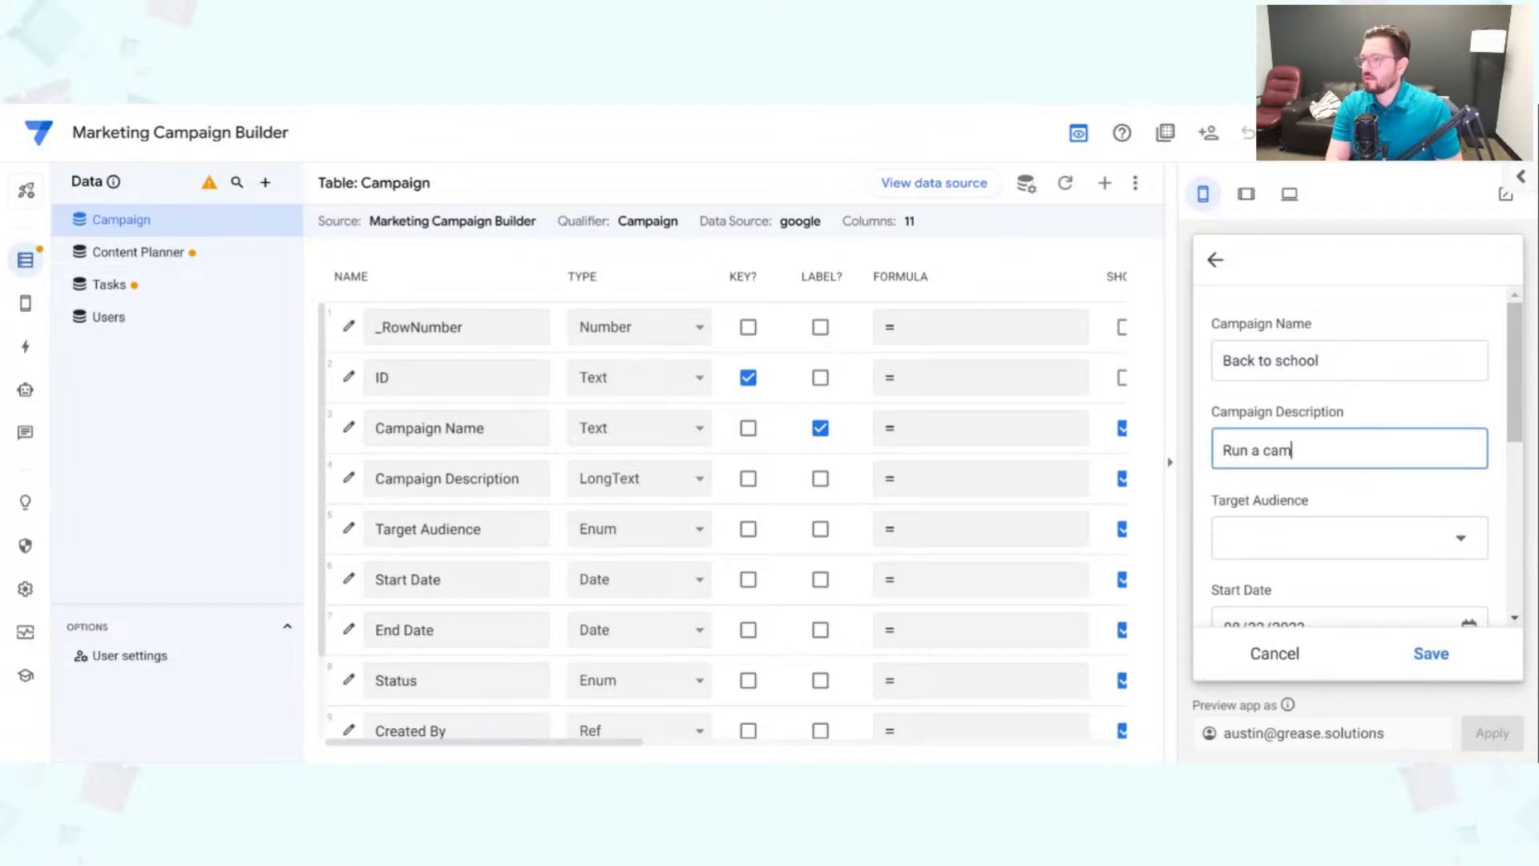
pyautogui.write('pign ')
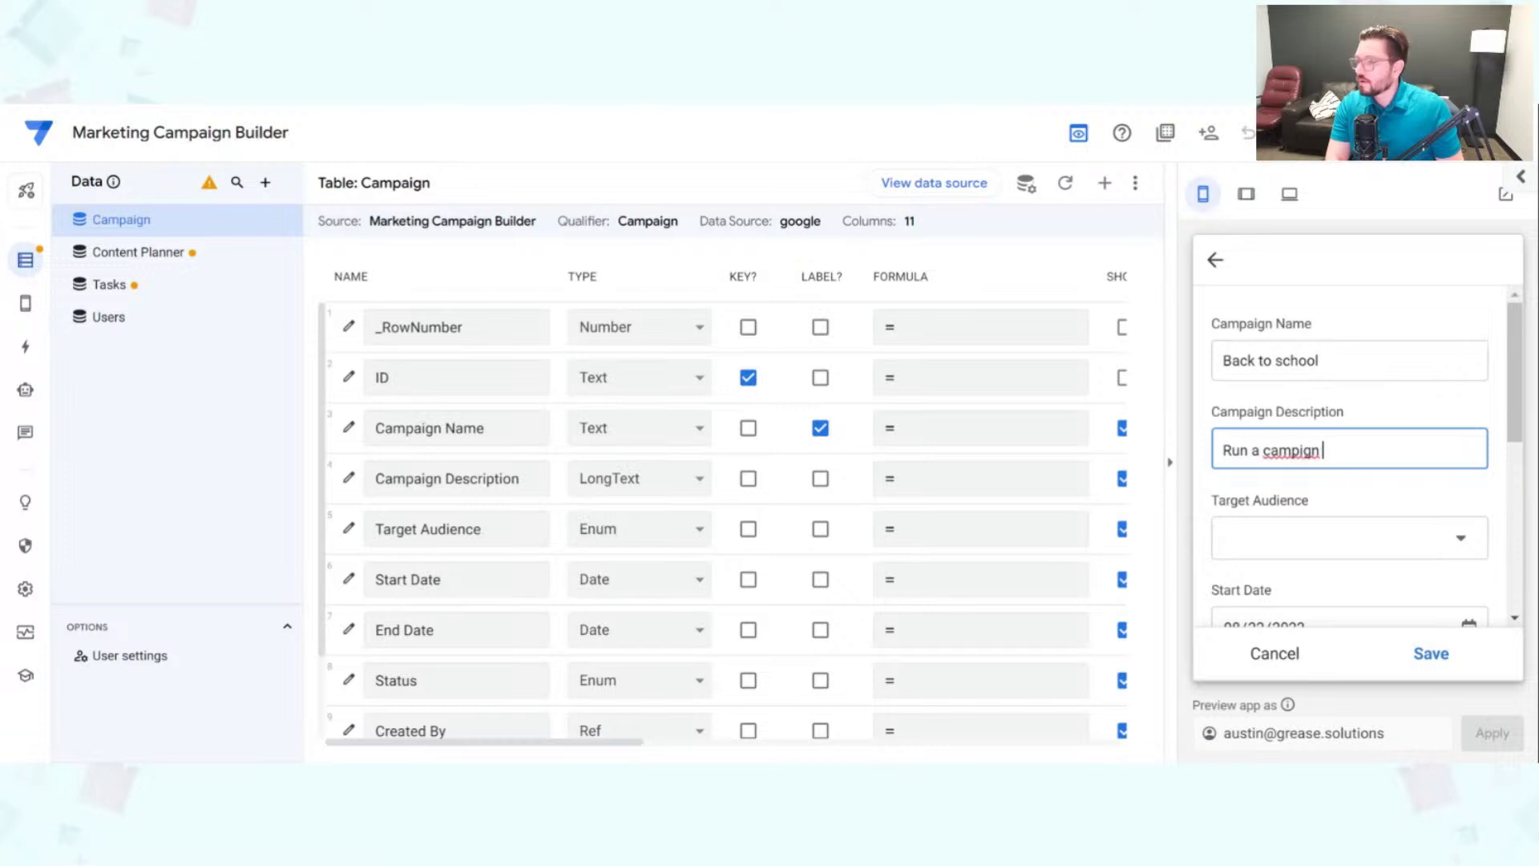
pyautogui.write('about going back to ')
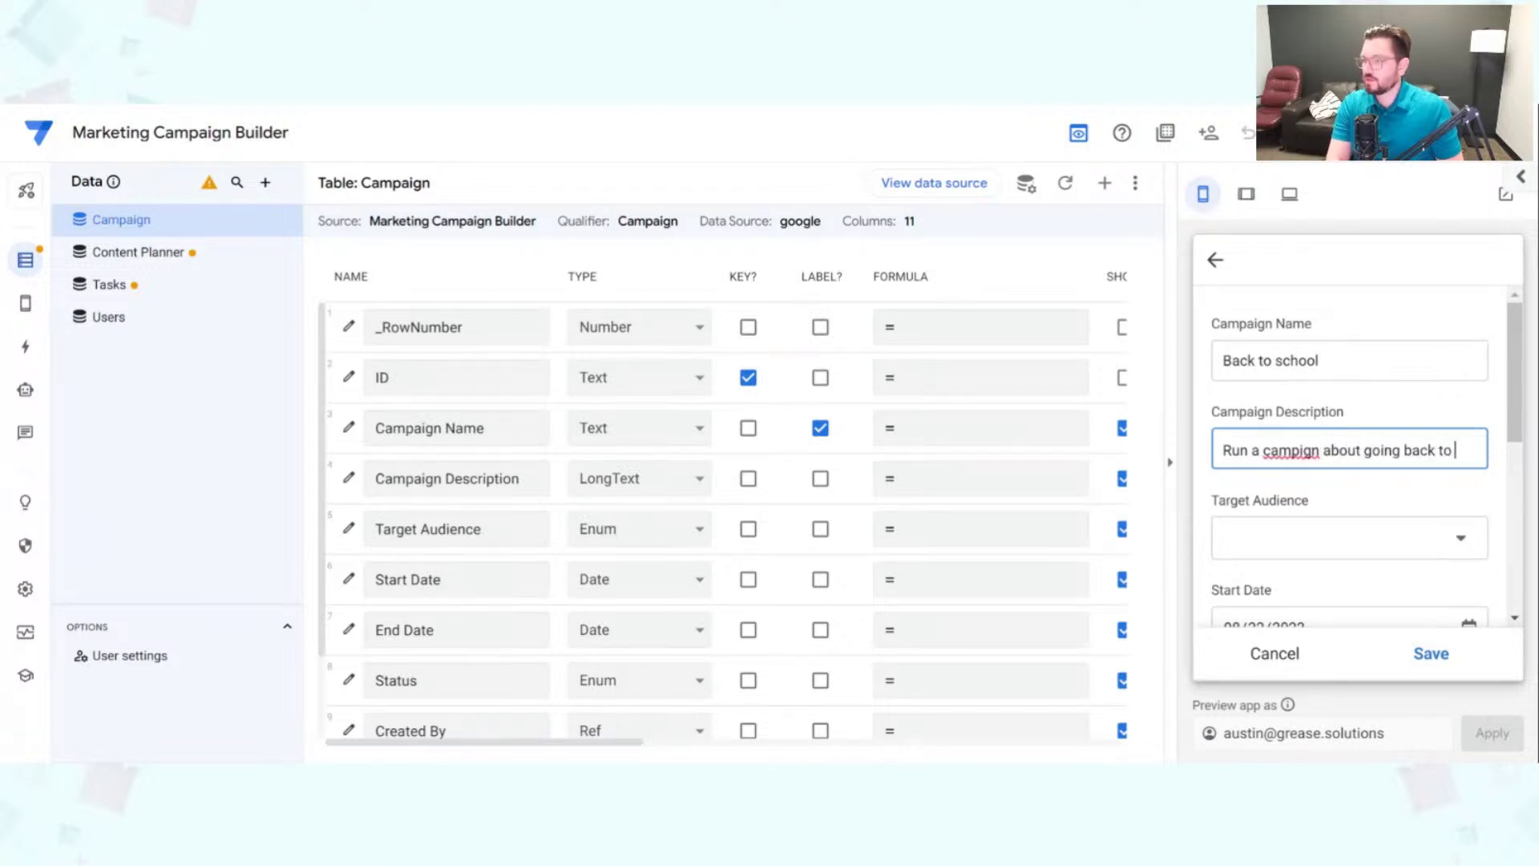
pyautogui.write('school')
pyautogui.doubleClick(1316, 455)
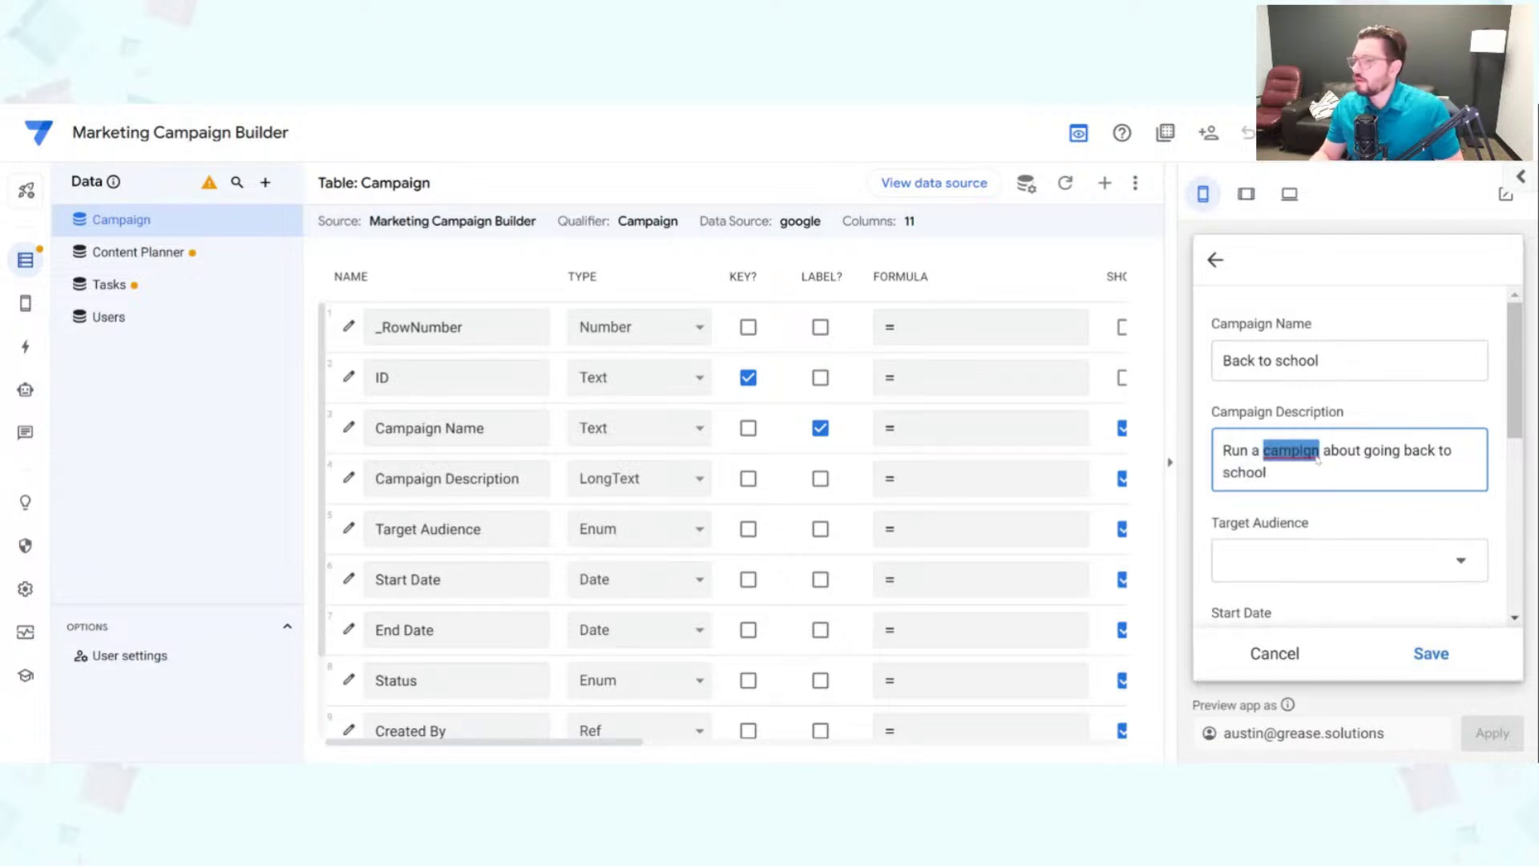
pyautogui.write('campaign')
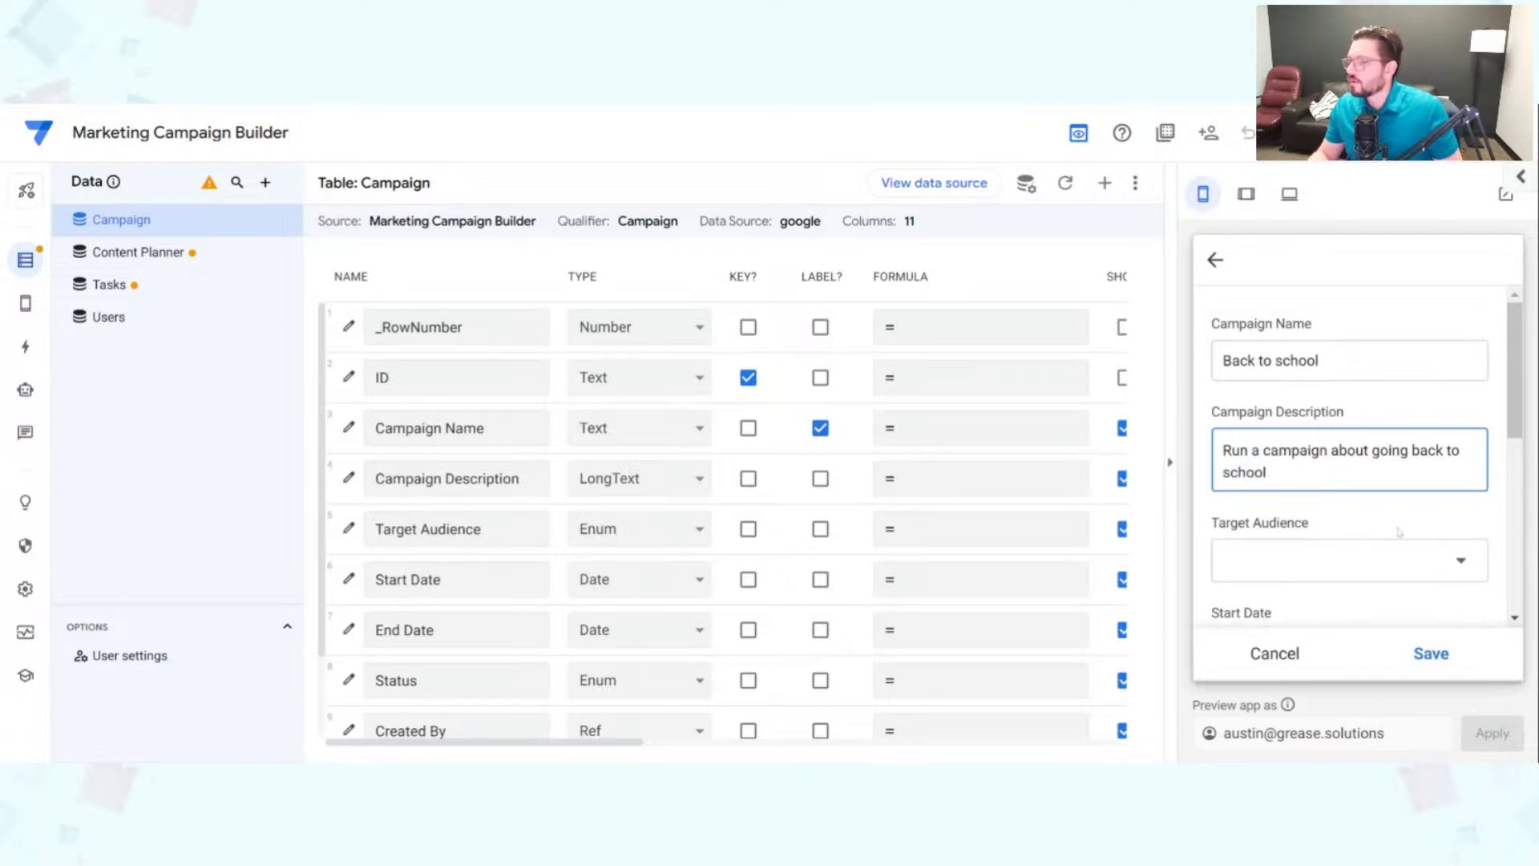
# Step: Set the campaign's Target Audience to parents
pyautogui.scroll(-3, 1375, 370)
pyautogui.click(1375, 370)
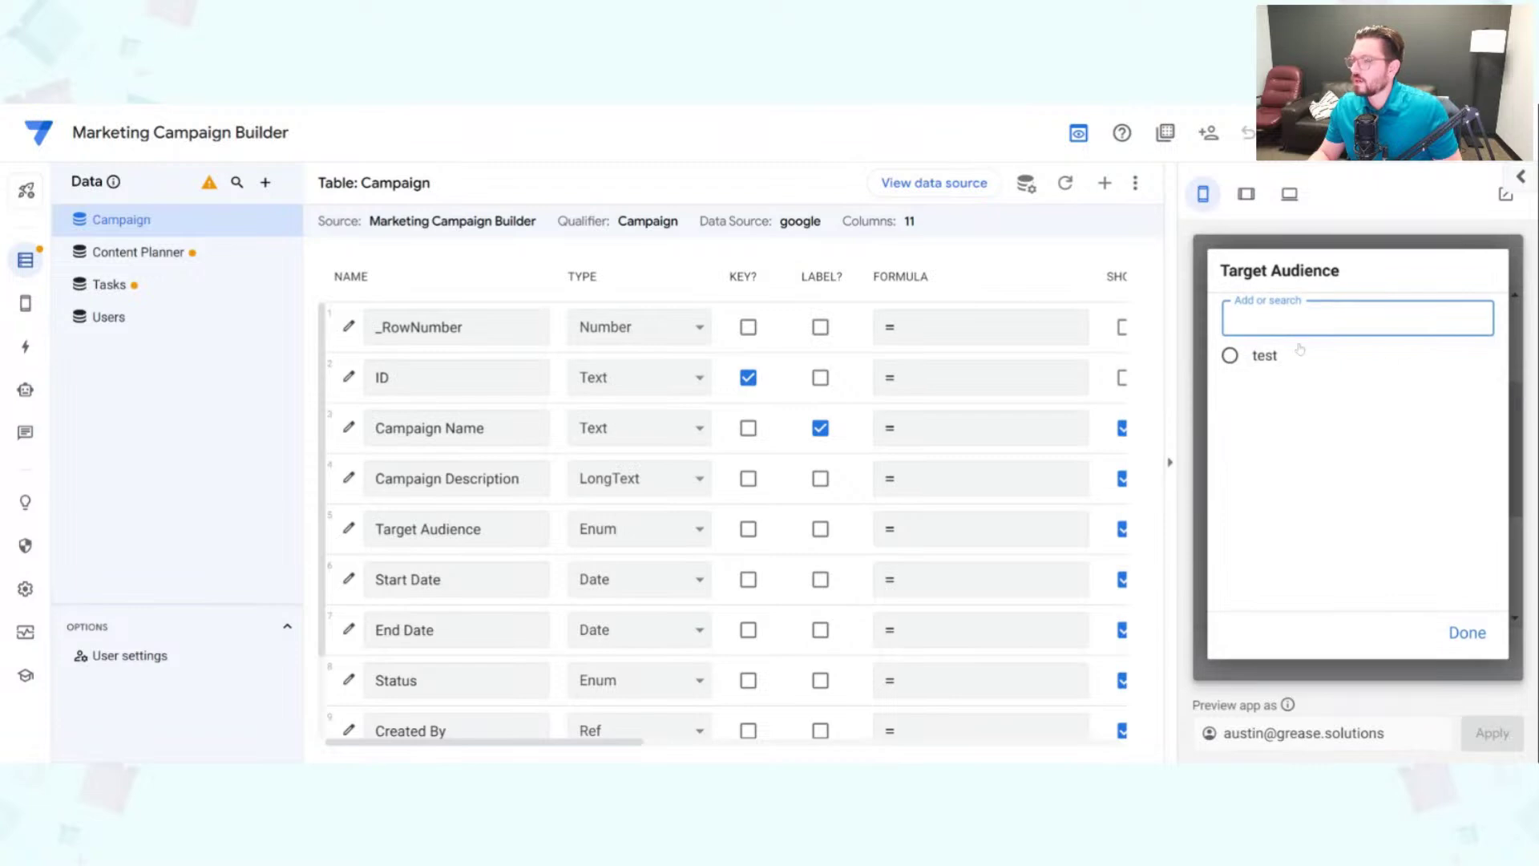
pyautogui.write('par')
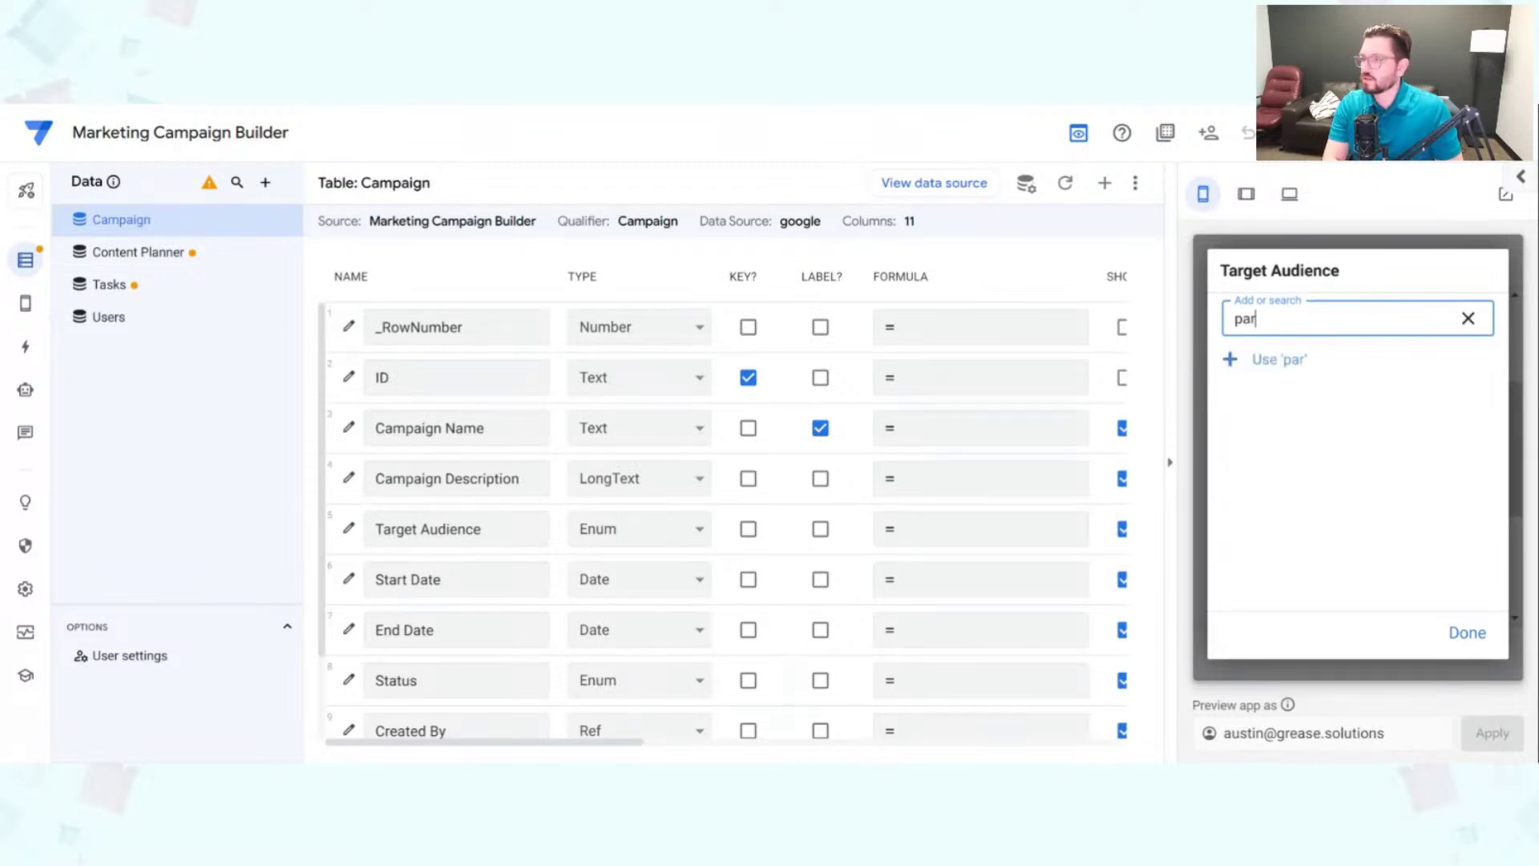
pyautogui.write('ents')
pyautogui.press('Return')
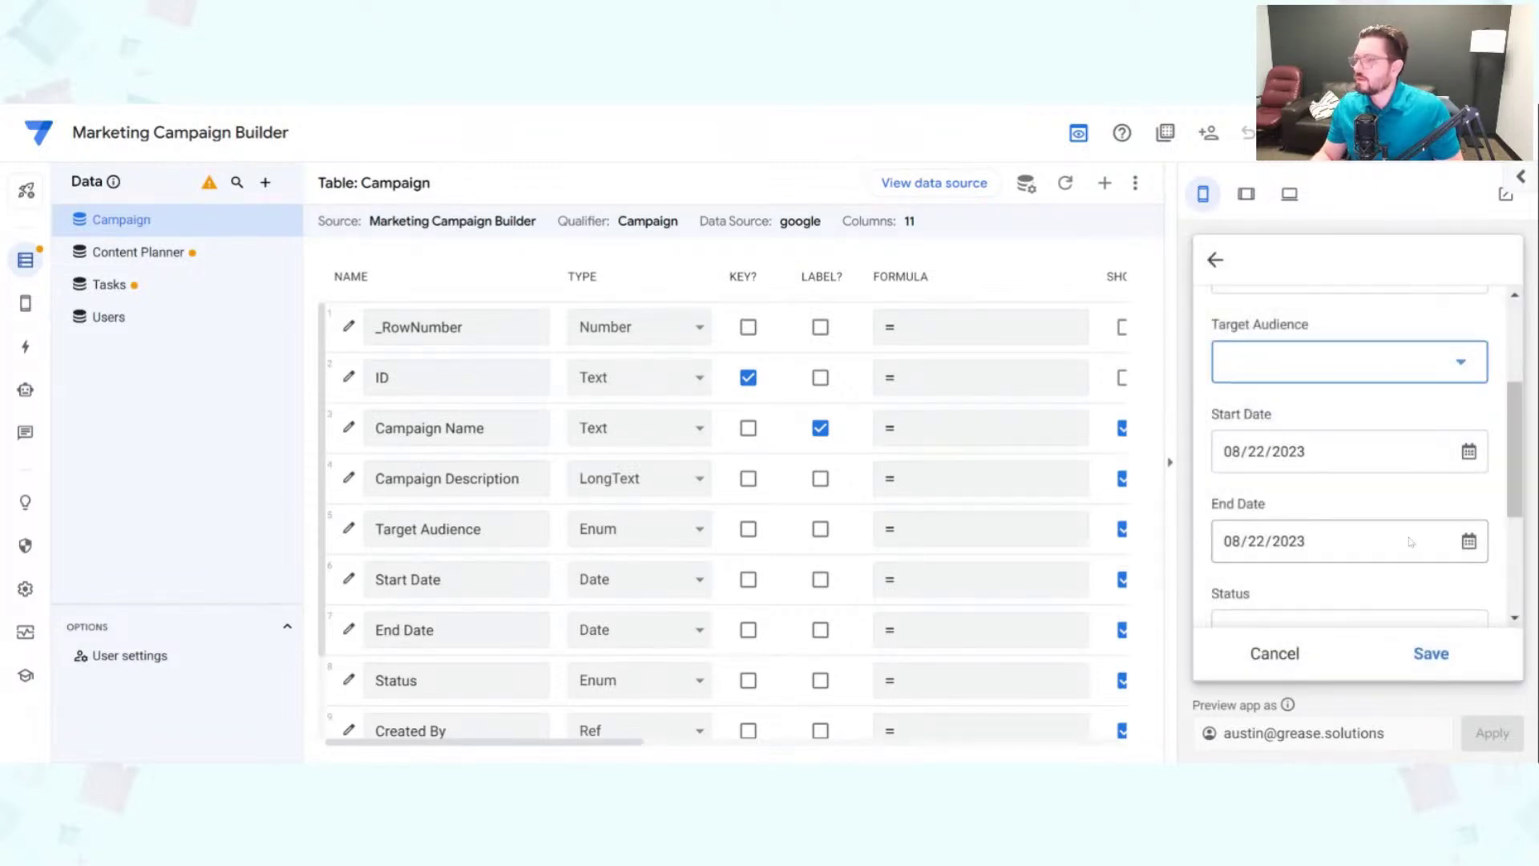
# Step: Set the Start Date to 09/01/2023 and the End Date to 09/29/2023
pyautogui.scroll(-1, 1358, 493)
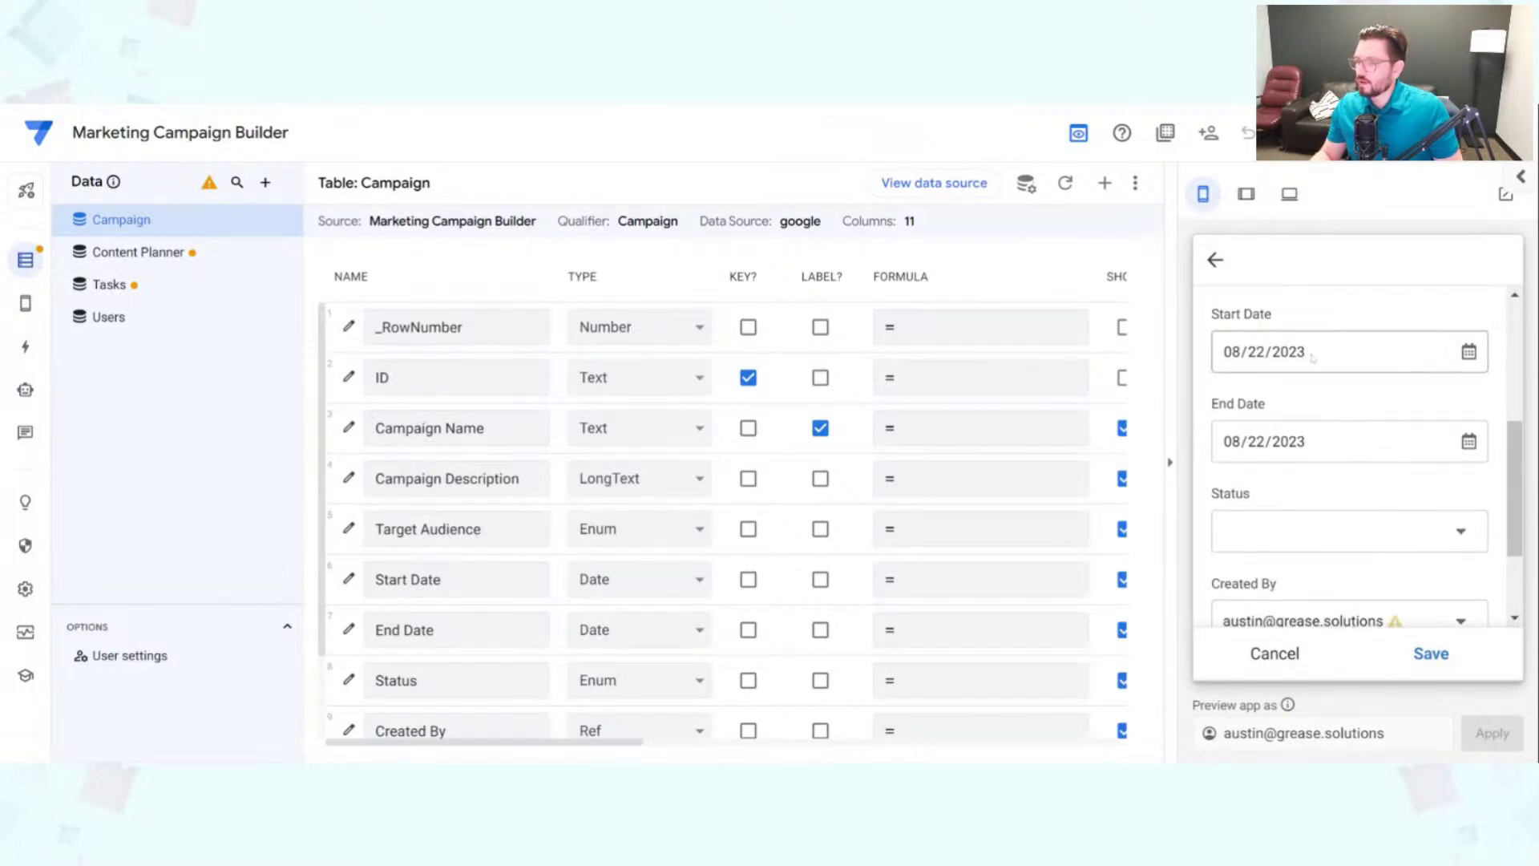
pyautogui.click(1451, 450)
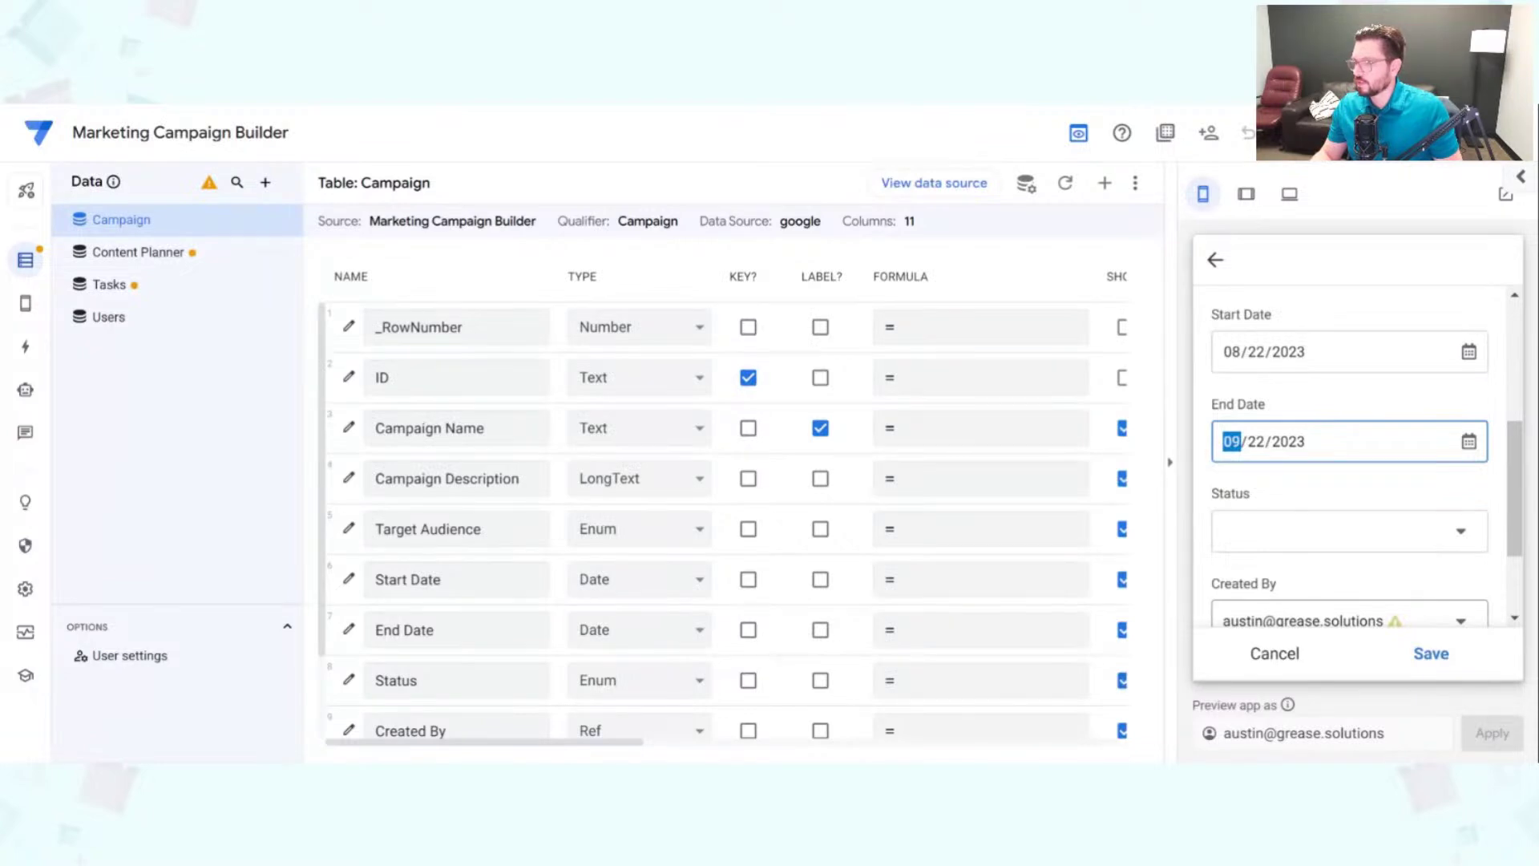
pyautogui.write('01')
pyautogui.click(1458, 357)
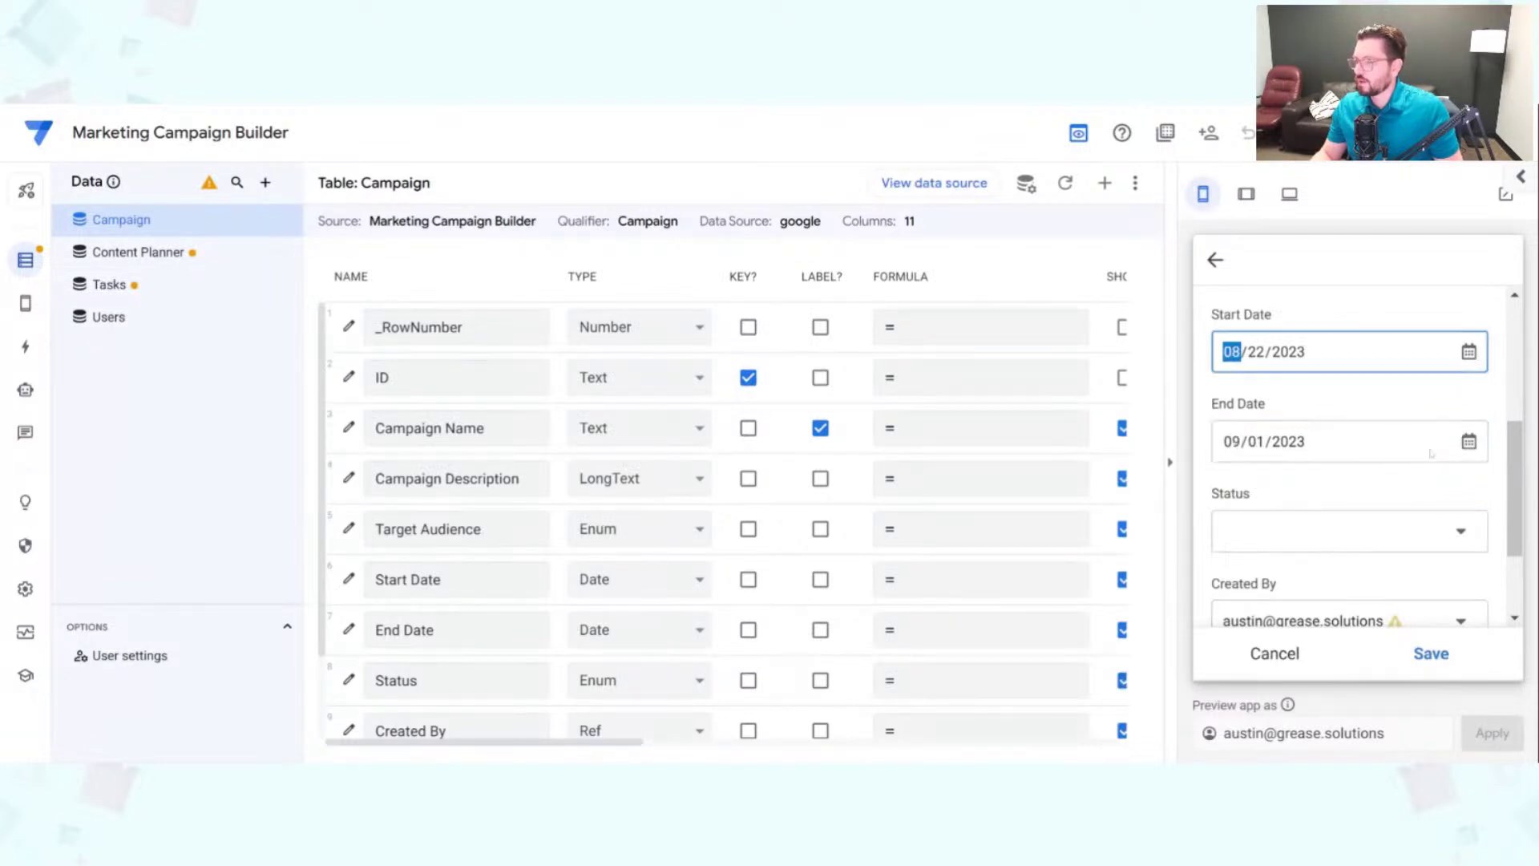
pyautogui.write('0901')
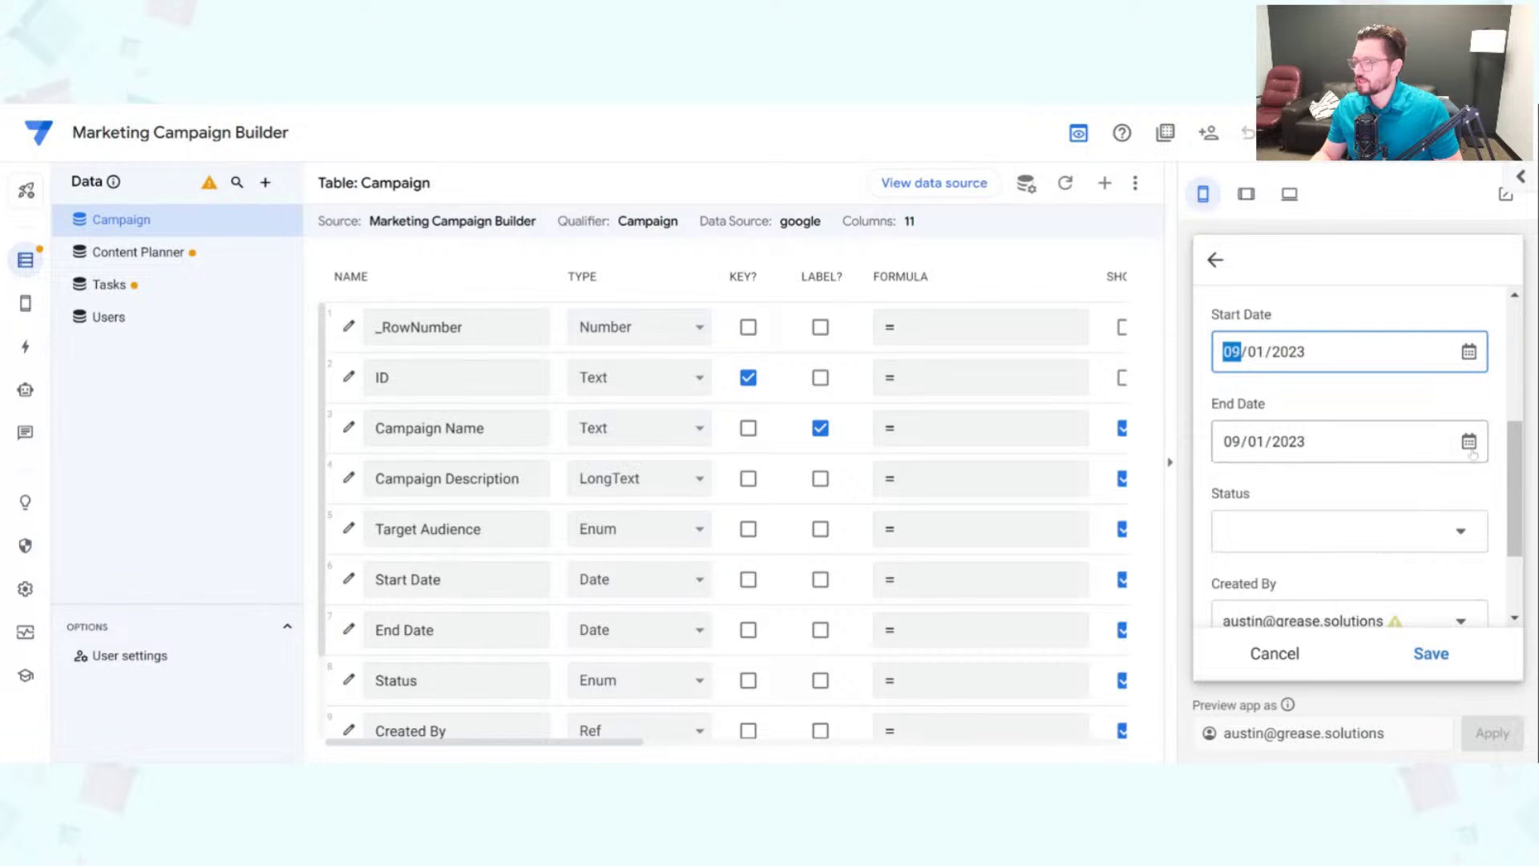
pyautogui.click(1408, 443)
pyautogui.write('0929')
# Step: Set the Status to Not Started, then switch to the linked spreadsheet
pyautogui.click(1385, 525)
pyautogui.write('Not Started')
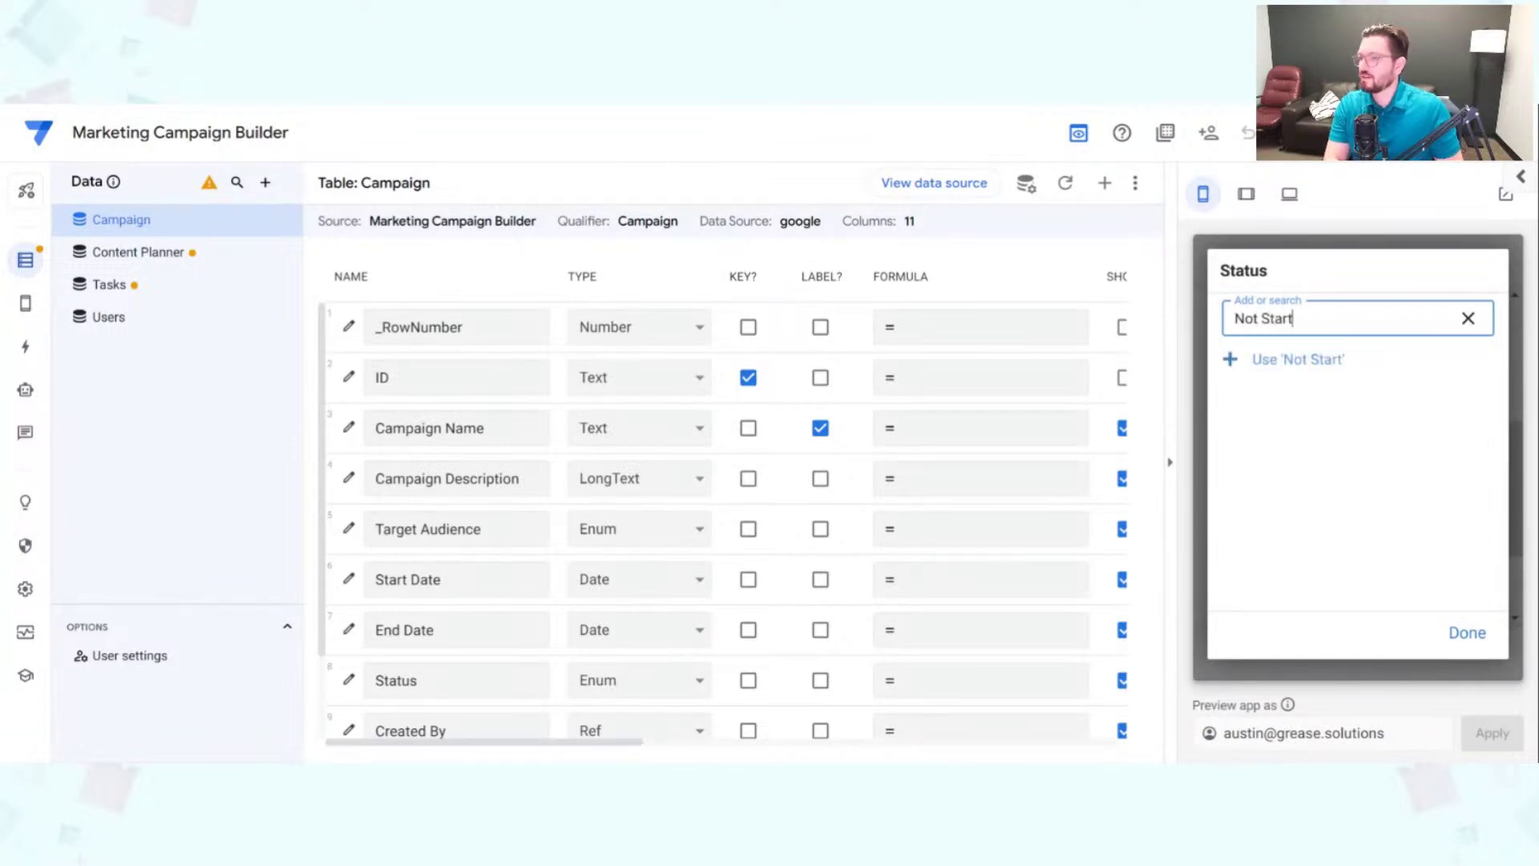
pyautogui.click(1360, 373)
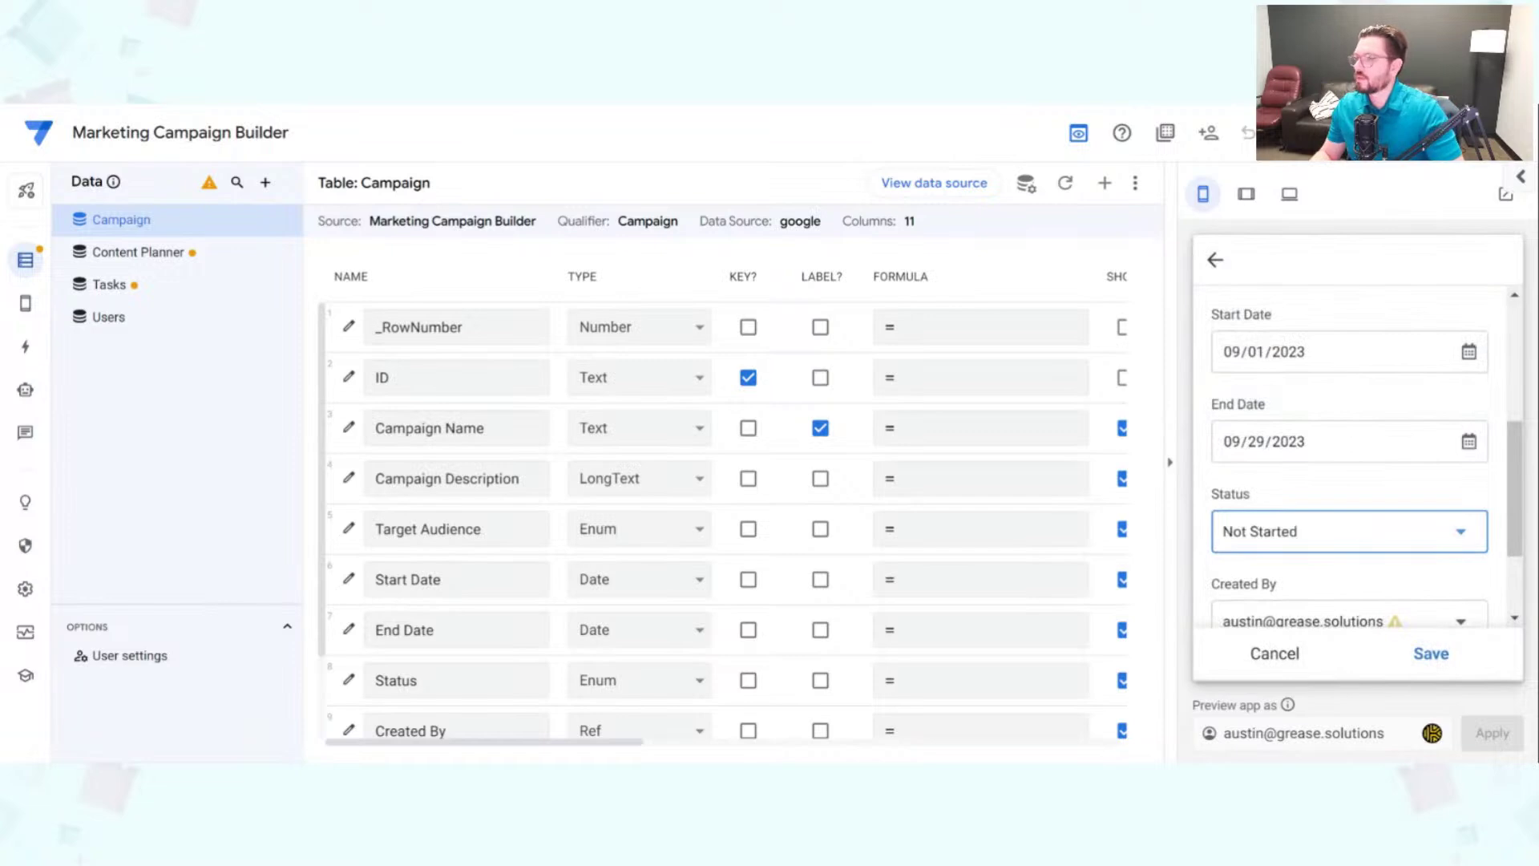
pyautogui.scroll(-2, 1355, 561)
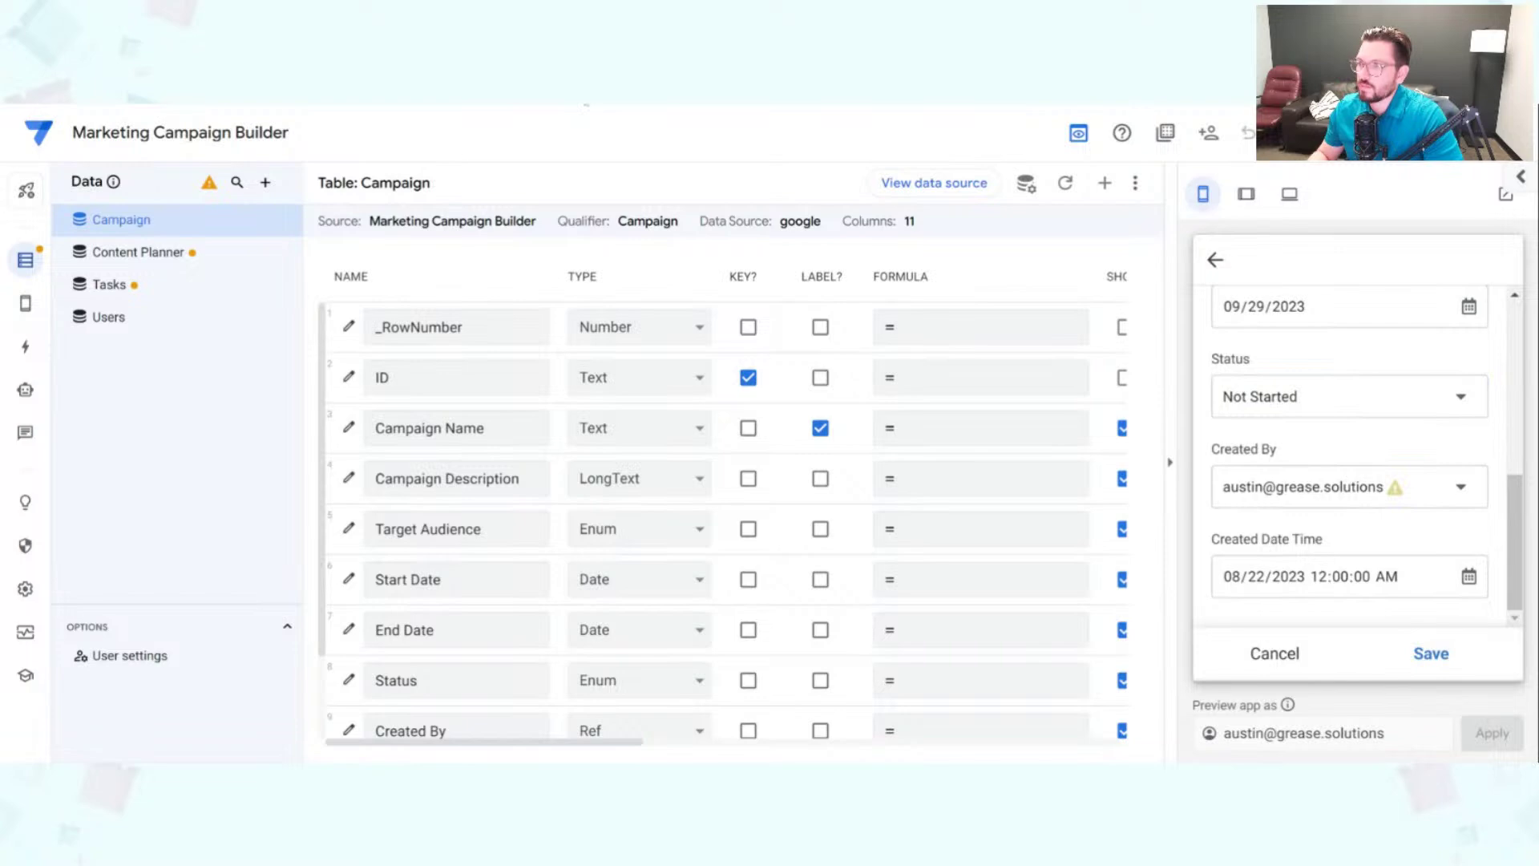
pyautogui.click(586, 104)
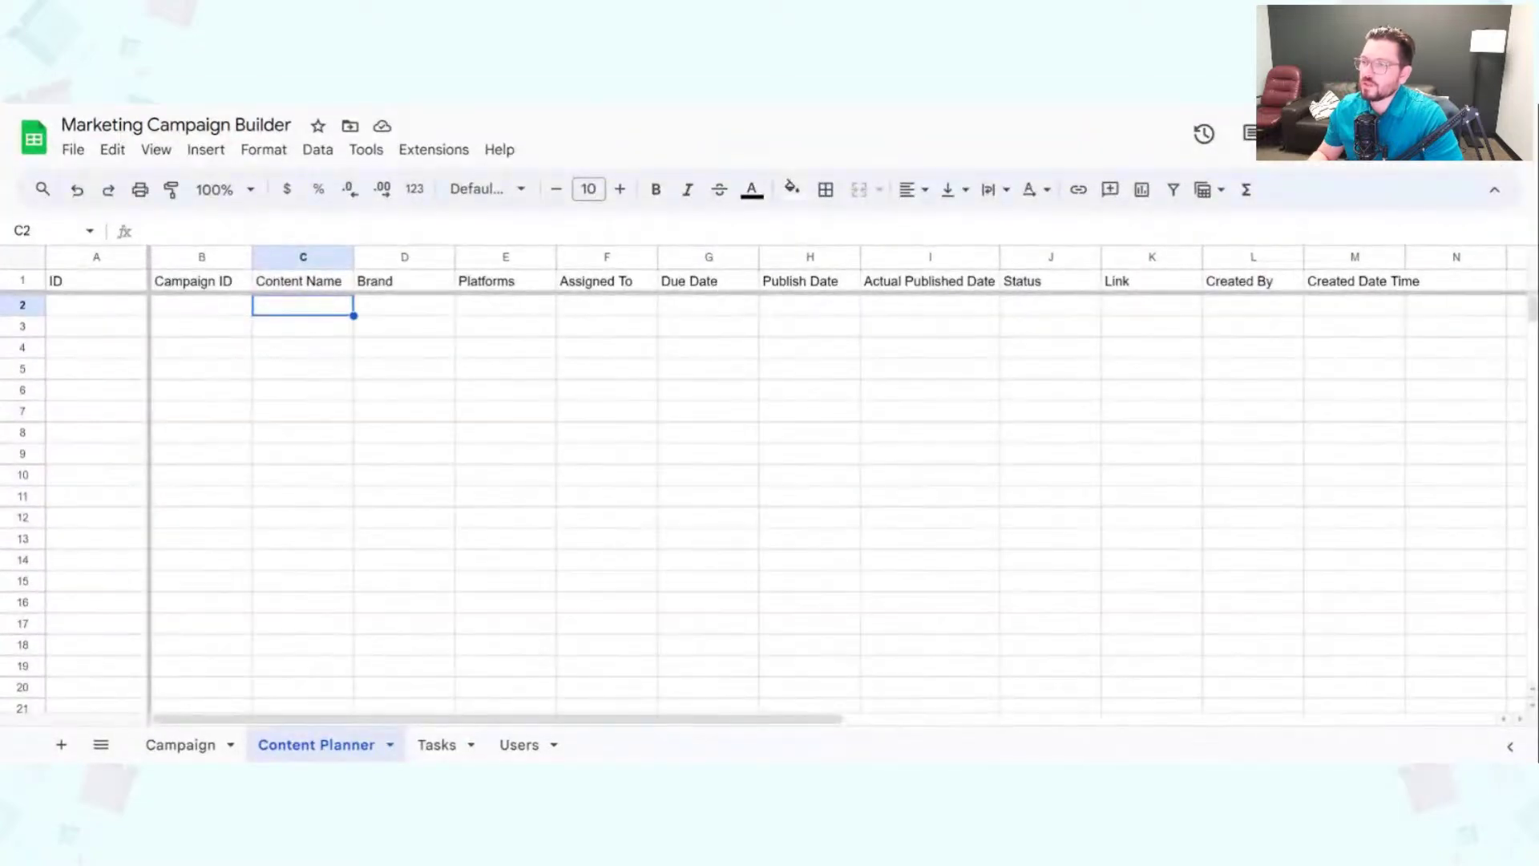
# Step: Enter a user's email in A2 and full name in B2 of the Users sheet, then return to AppSheet
pyautogui.click(521, 744)
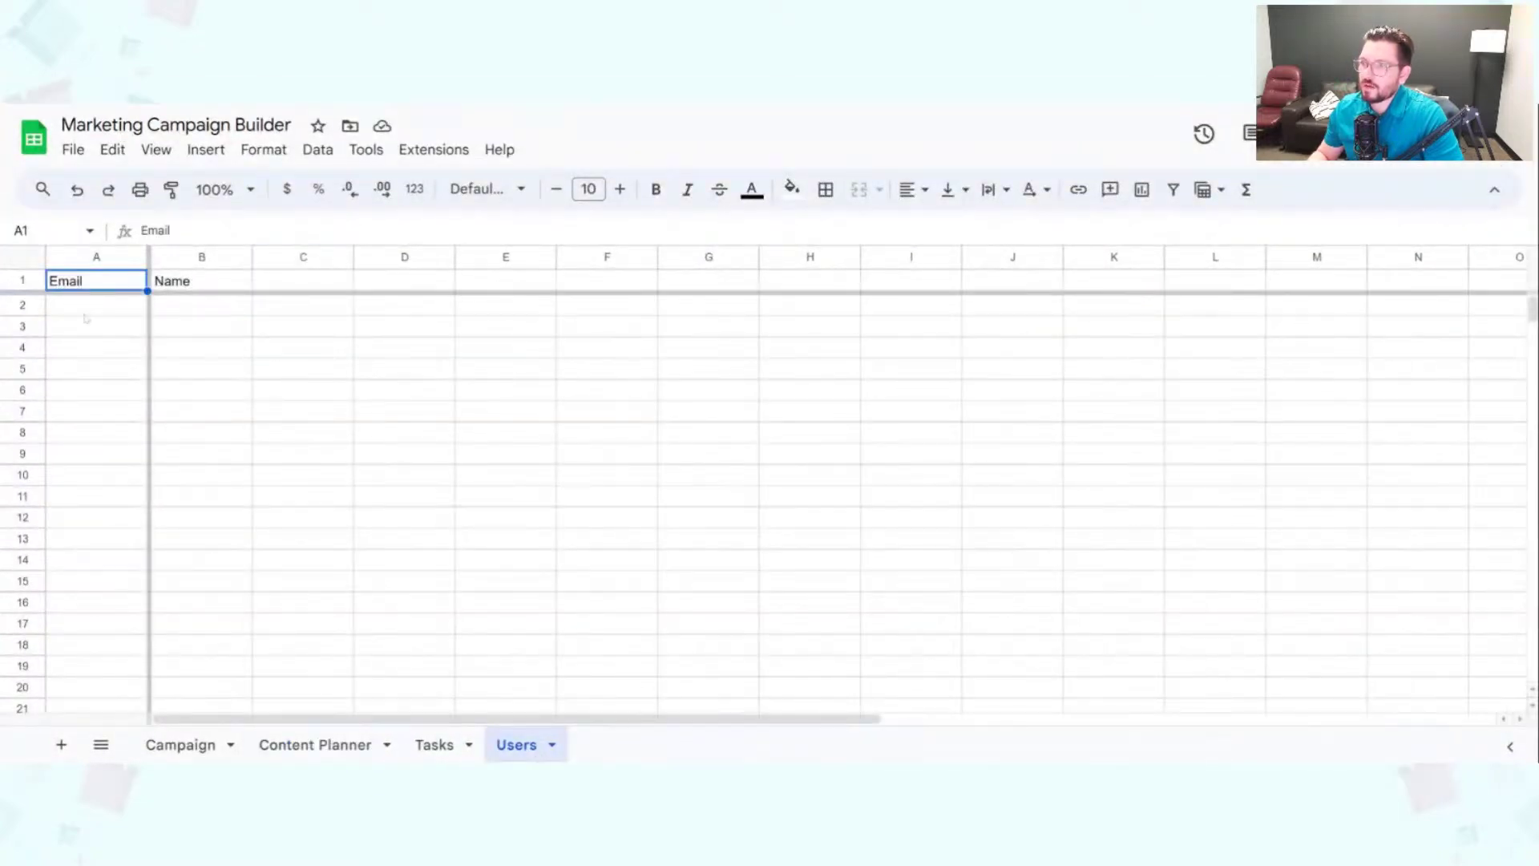
pyautogui.moveTo(91, 313); pyautogui.dragTo(249, 309)
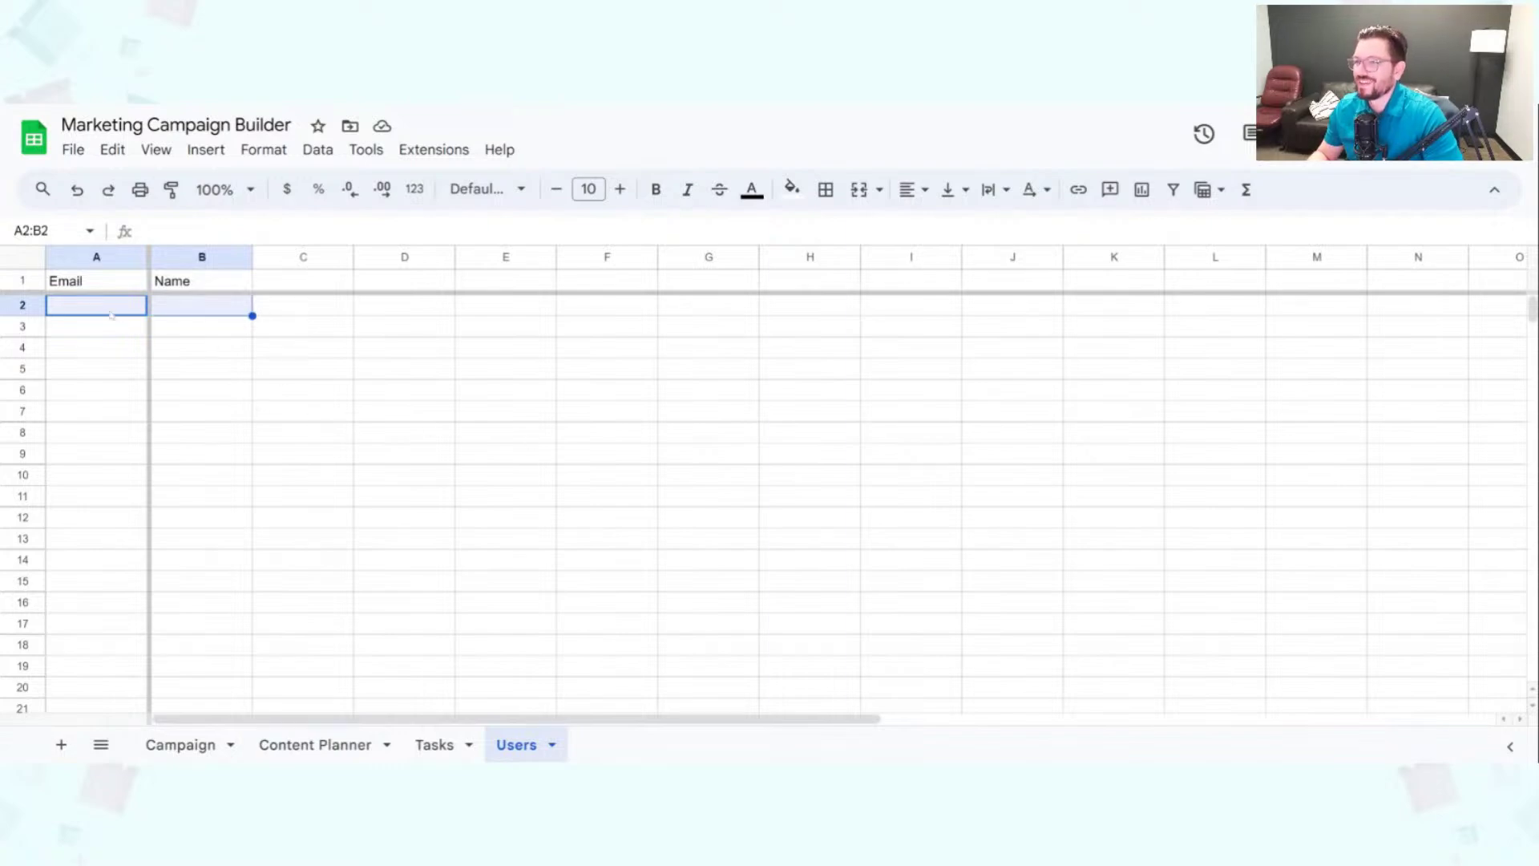
pyautogui.click(110, 312)
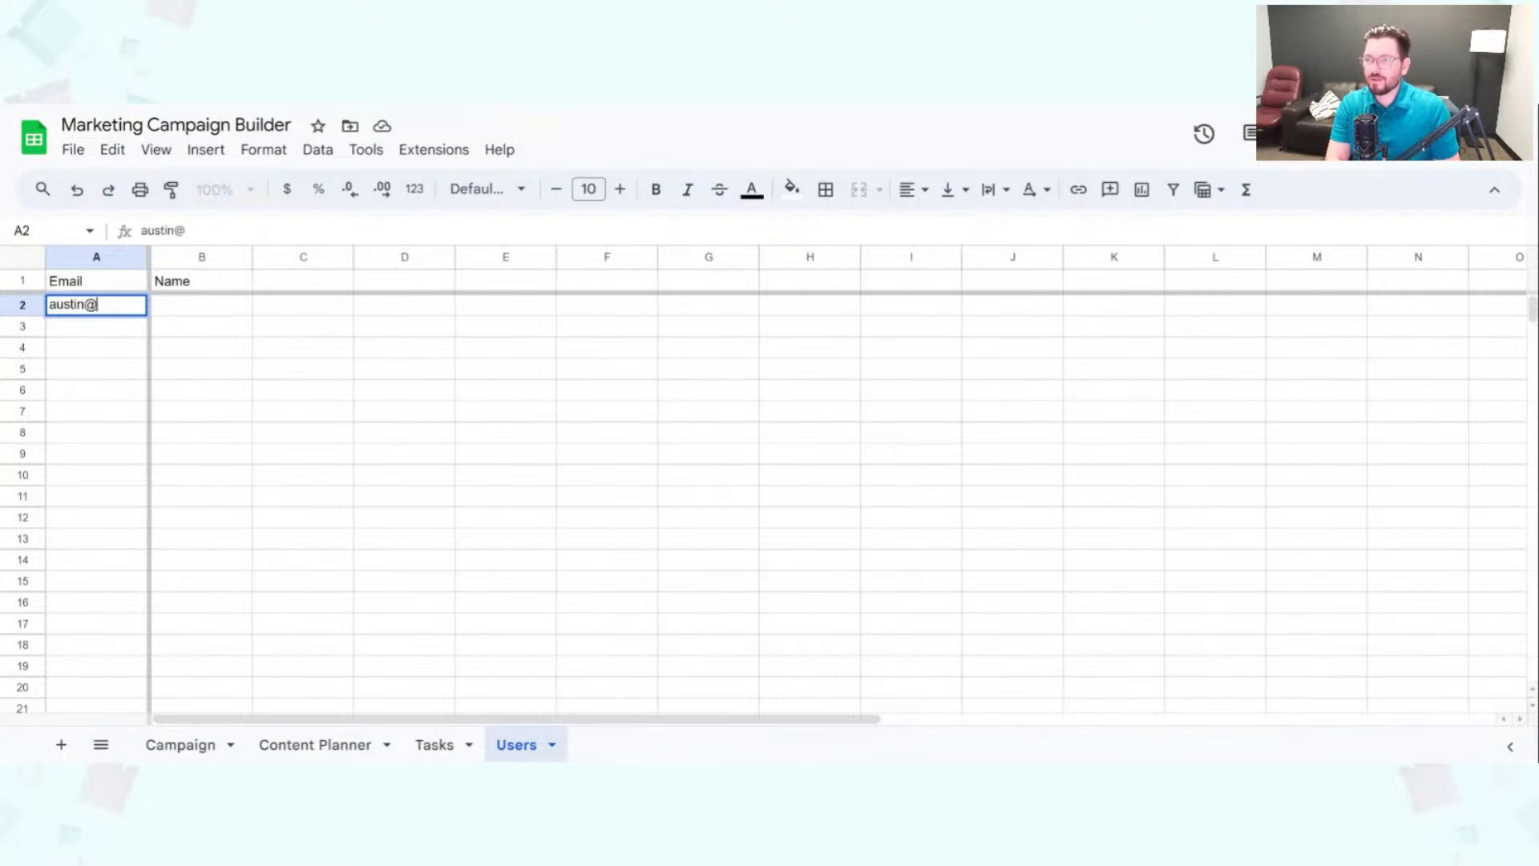
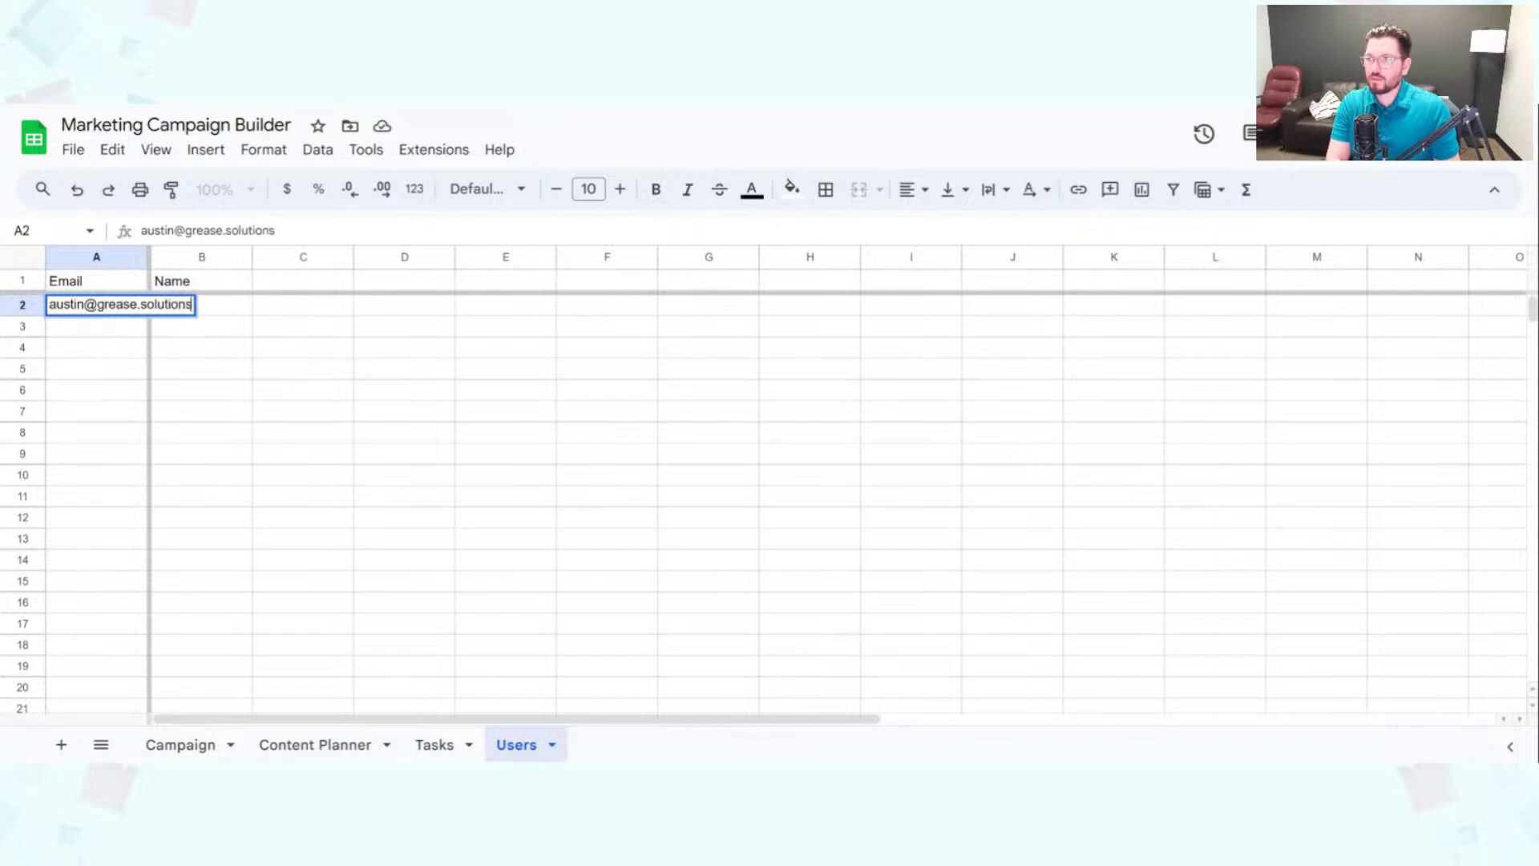
pyautogui.press('Tab')
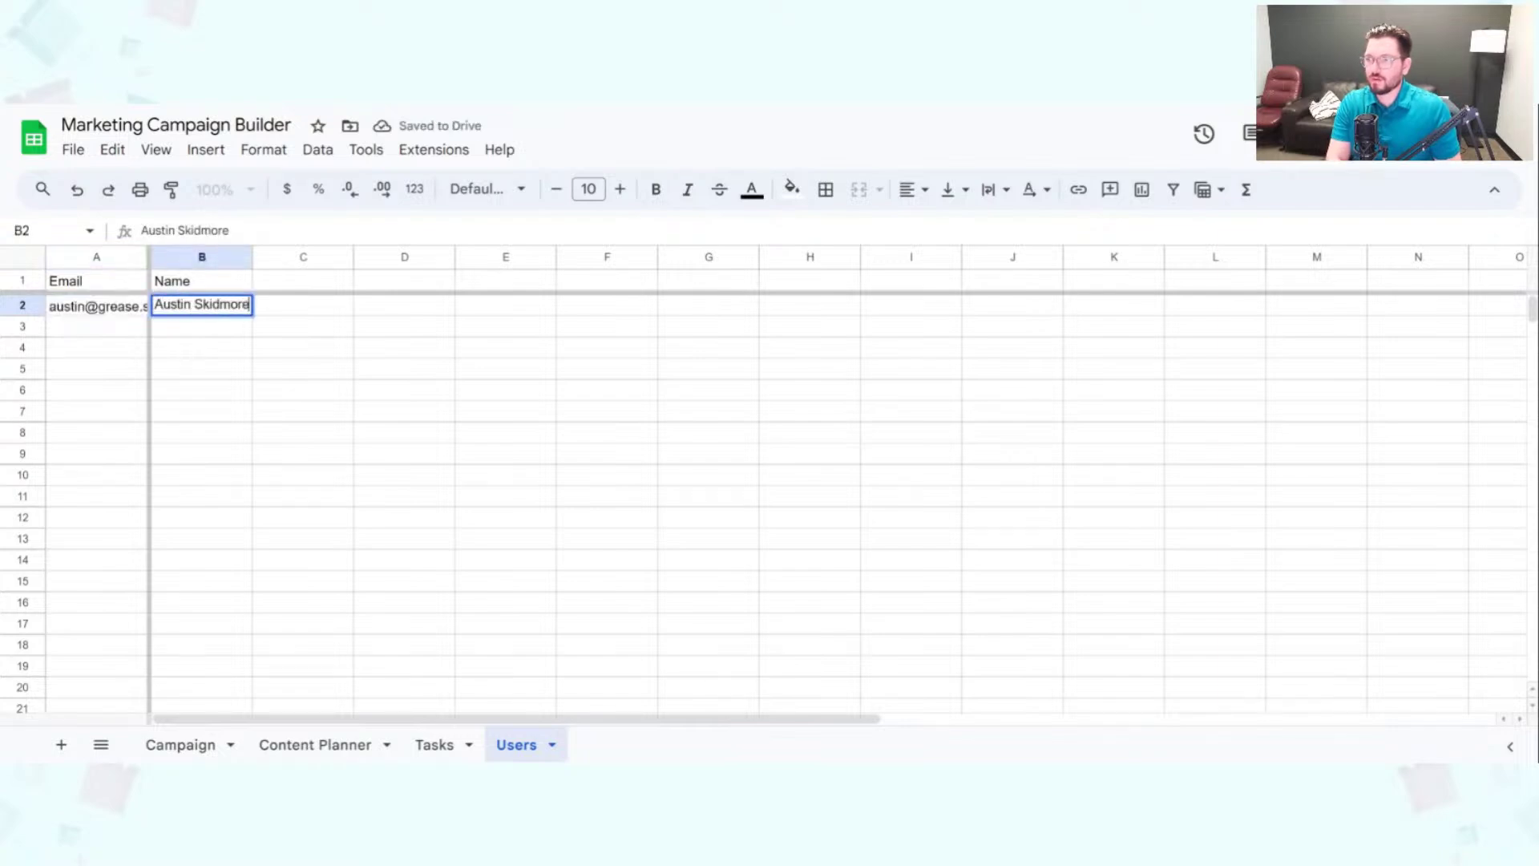
pyautogui.press('Return')
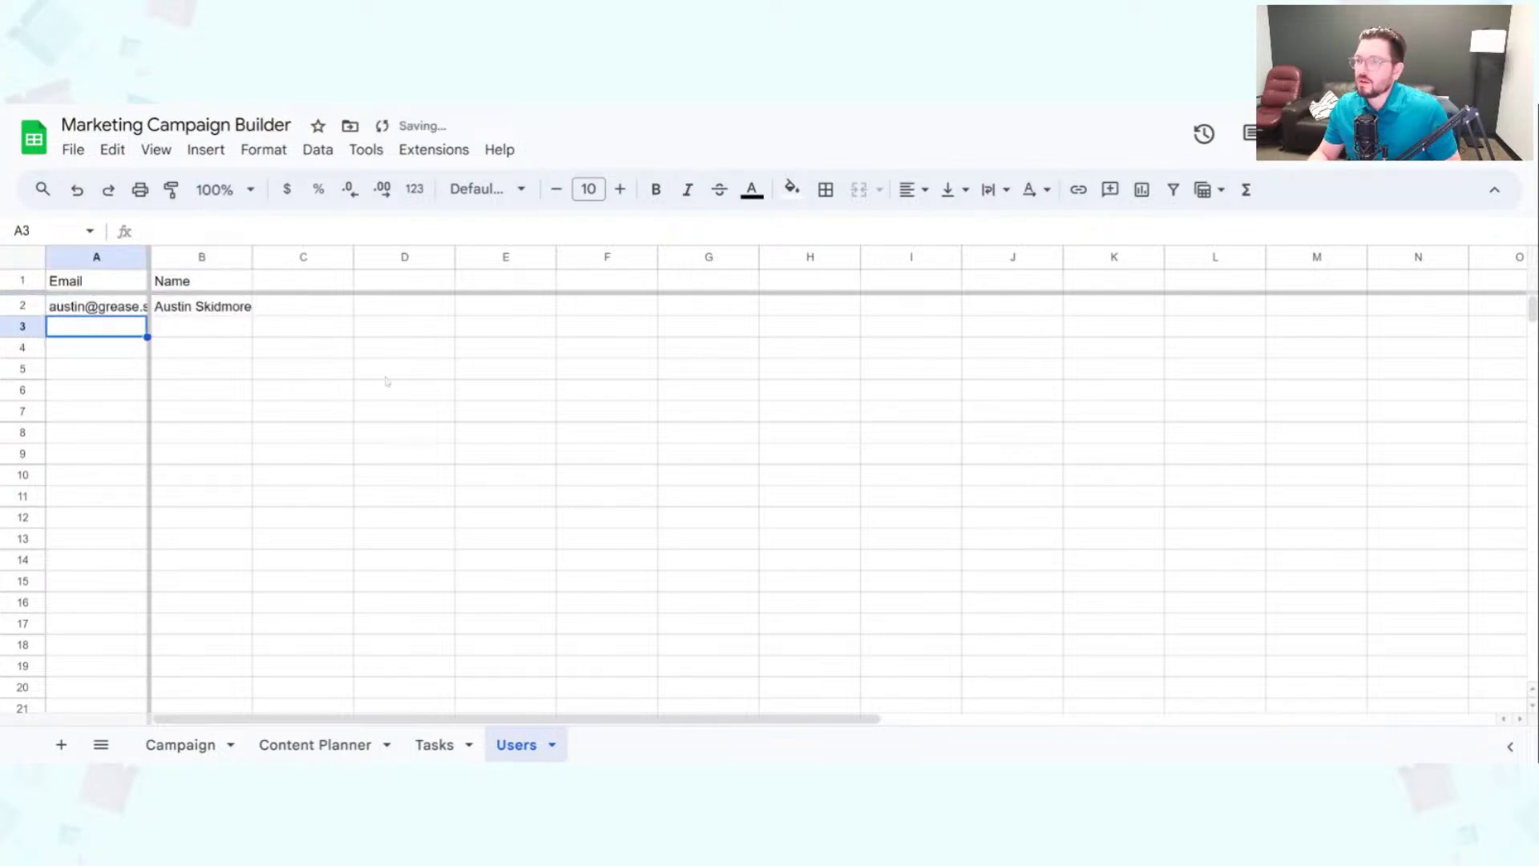
pyautogui.click(428, 105)
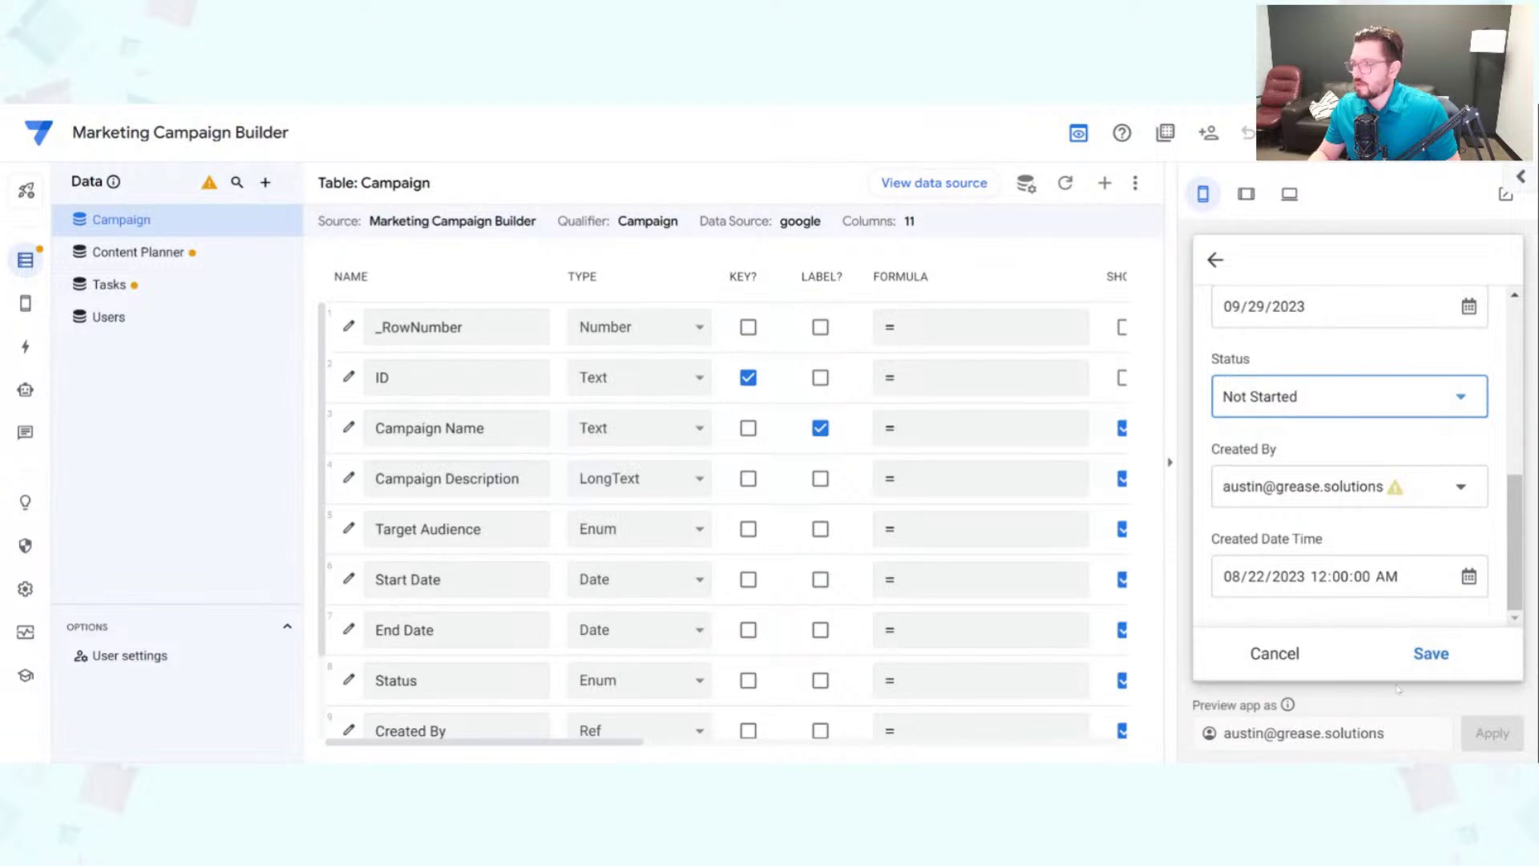
# Step: Save the Back to school campaign and delete the 'Test edit 2 edit' campaign
pyautogui.click(1446, 657)
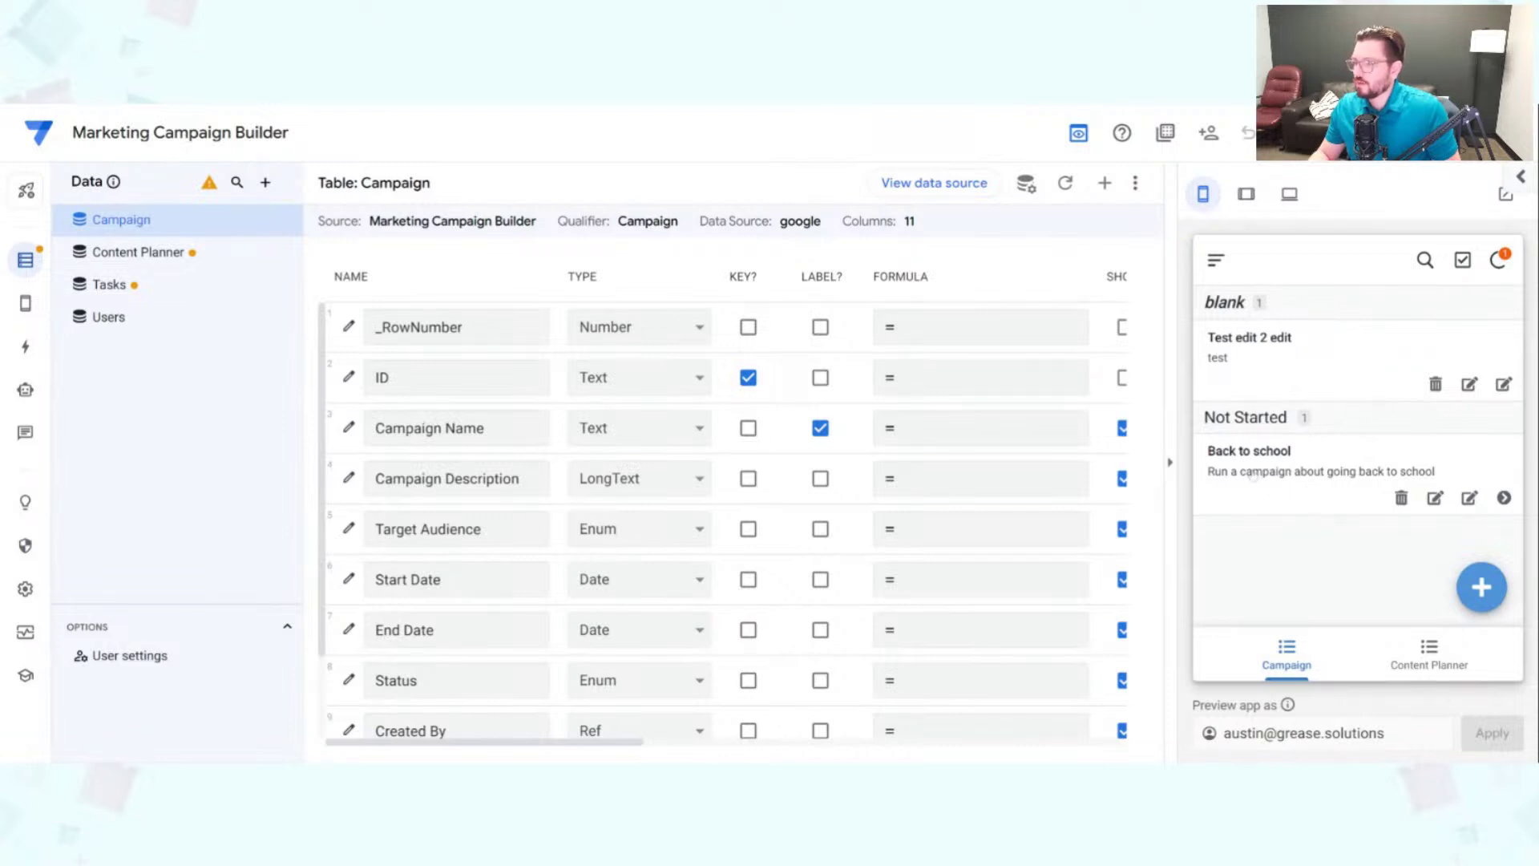
pyautogui.click(1437, 384)
pyautogui.click(1460, 465)
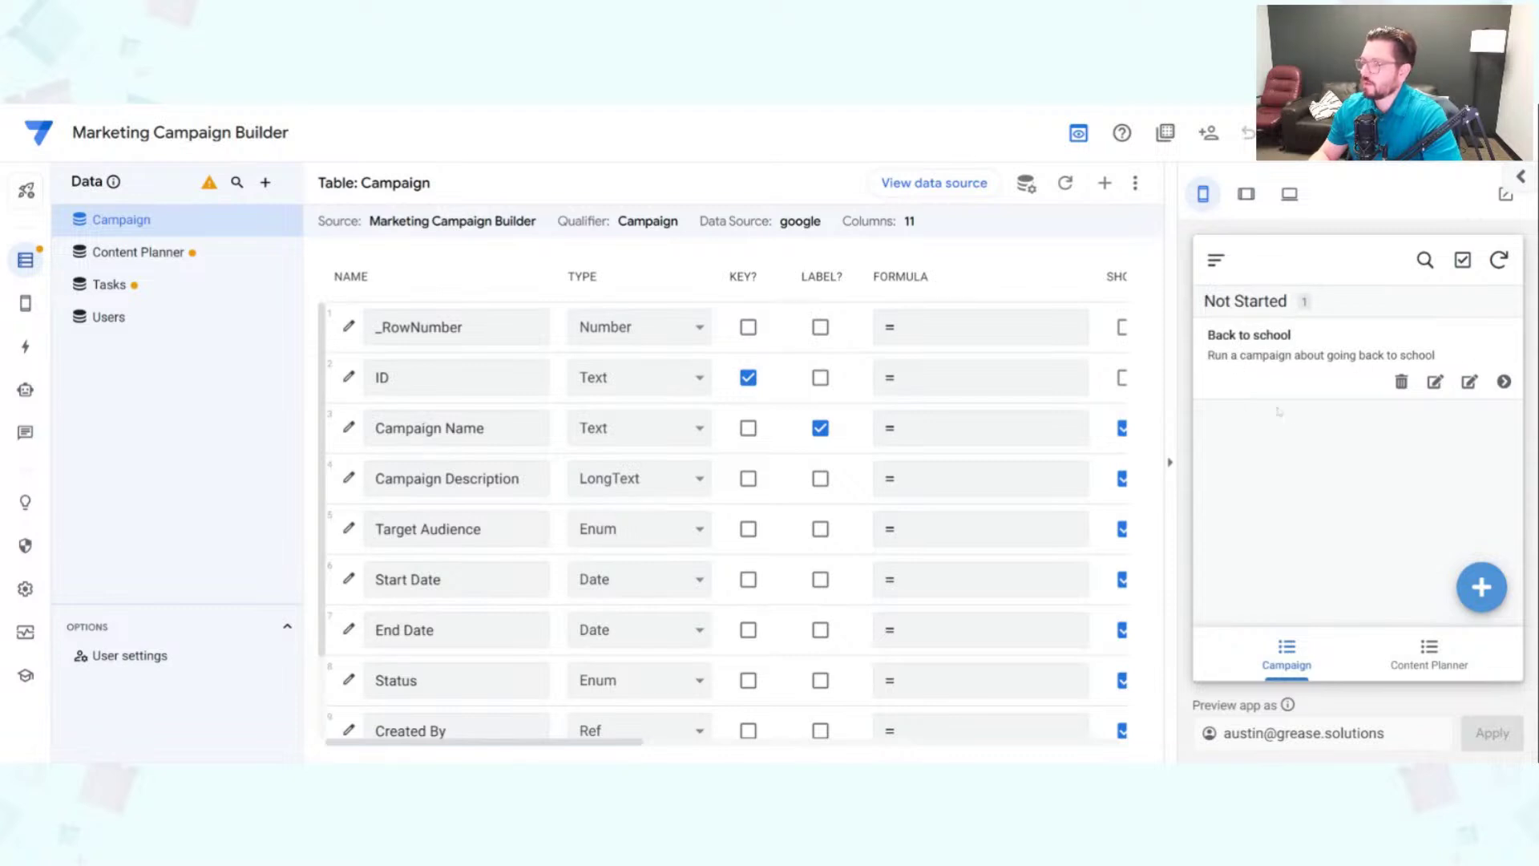
# Step: Open Back to school's details and check its Created By user record
pyautogui.click(1307, 370)
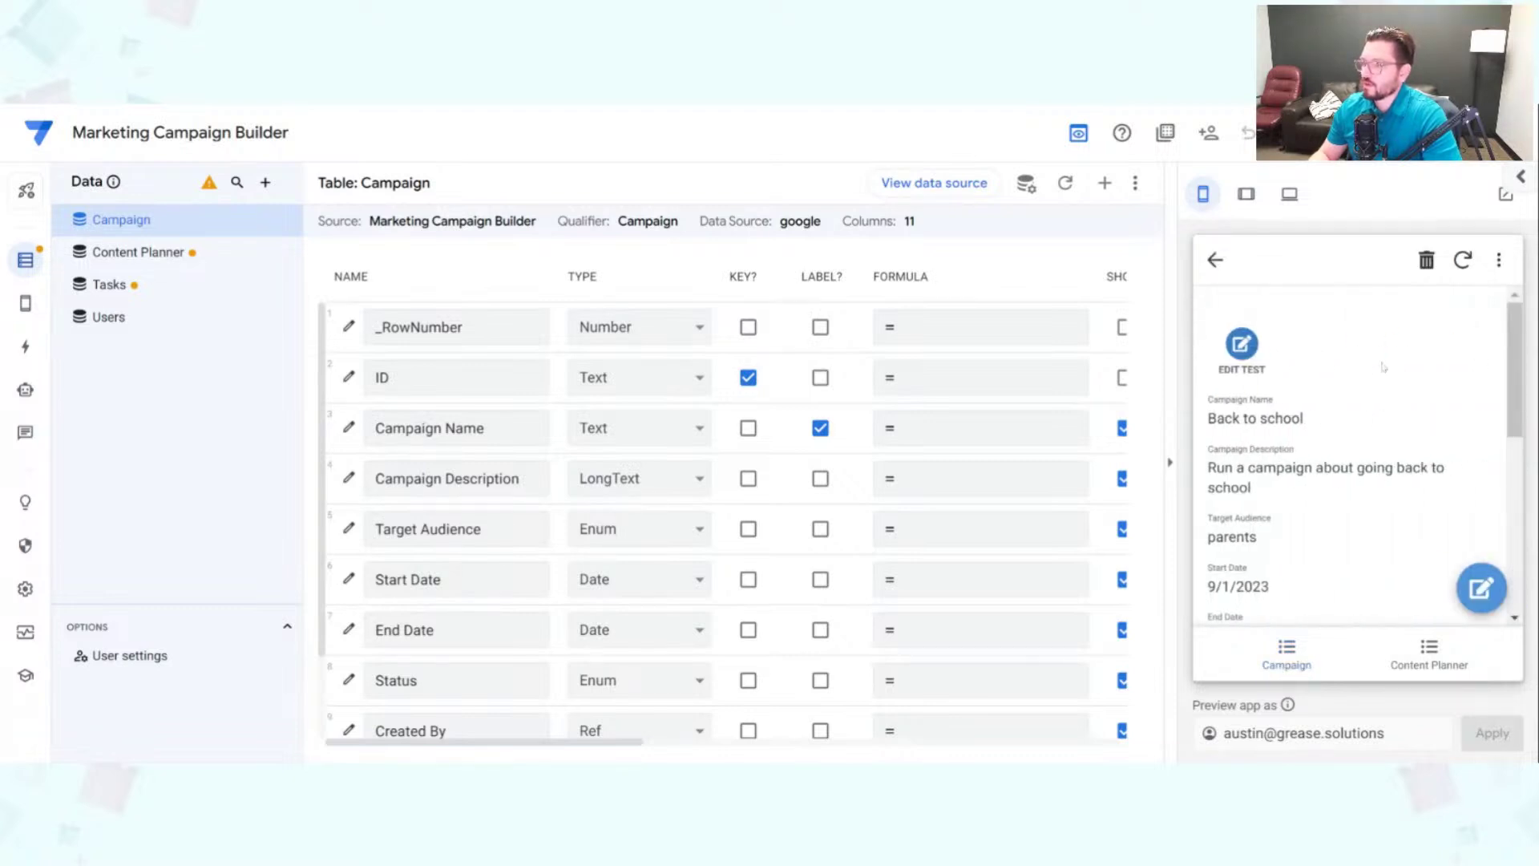
pyautogui.scroll(-6, 1382, 367)
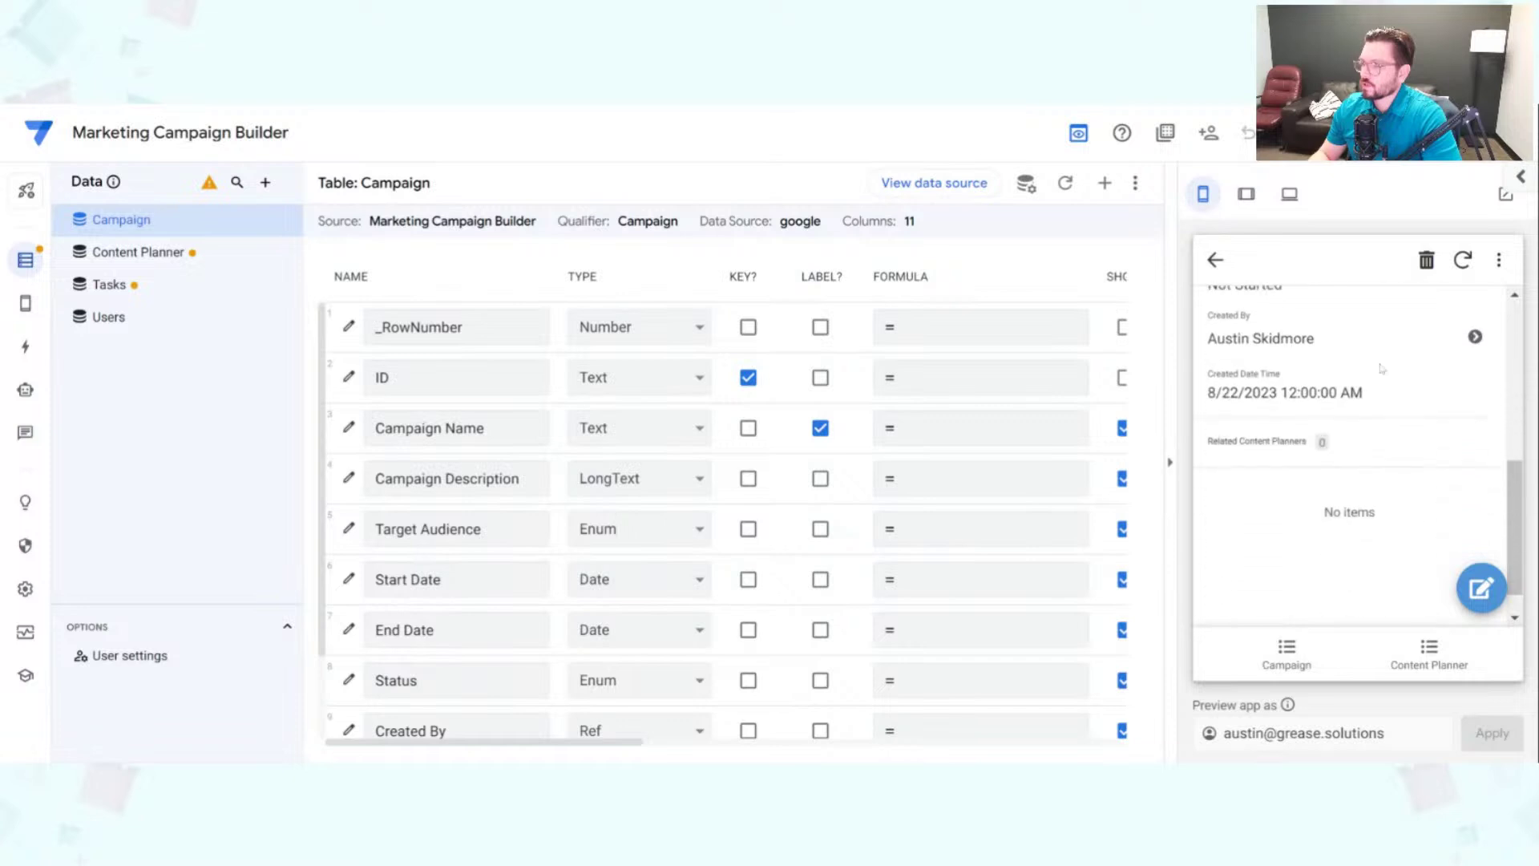
pyautogui.scroll(2, 1294, 460)
pyautogui.moveTo(1204, 438); pyautogui.dragTo(1318, 443)
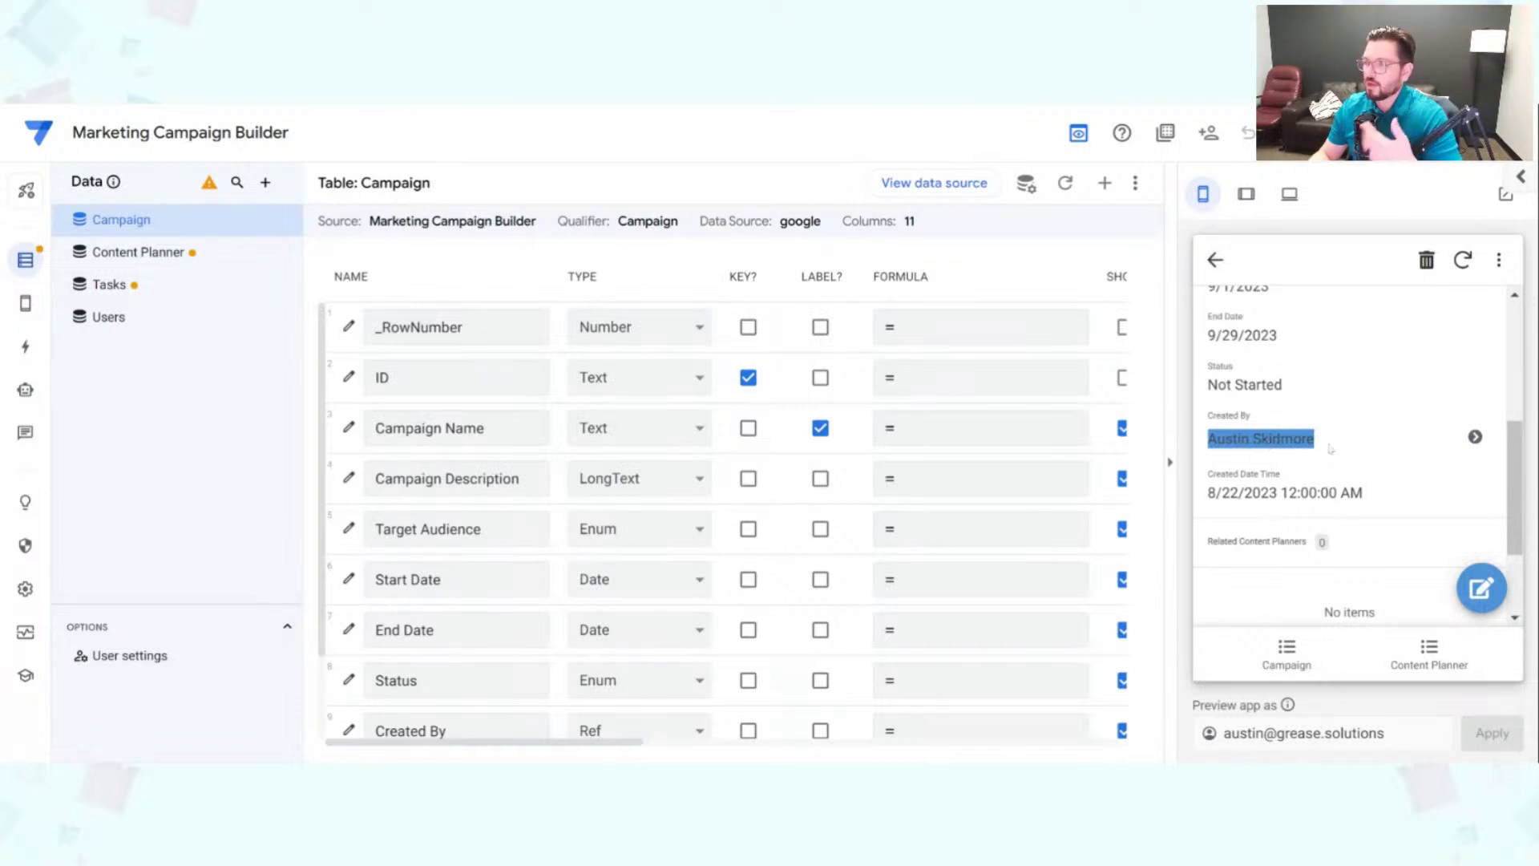
pyautogui.click(1395, 444)
pyautogui.click(1475, 440)
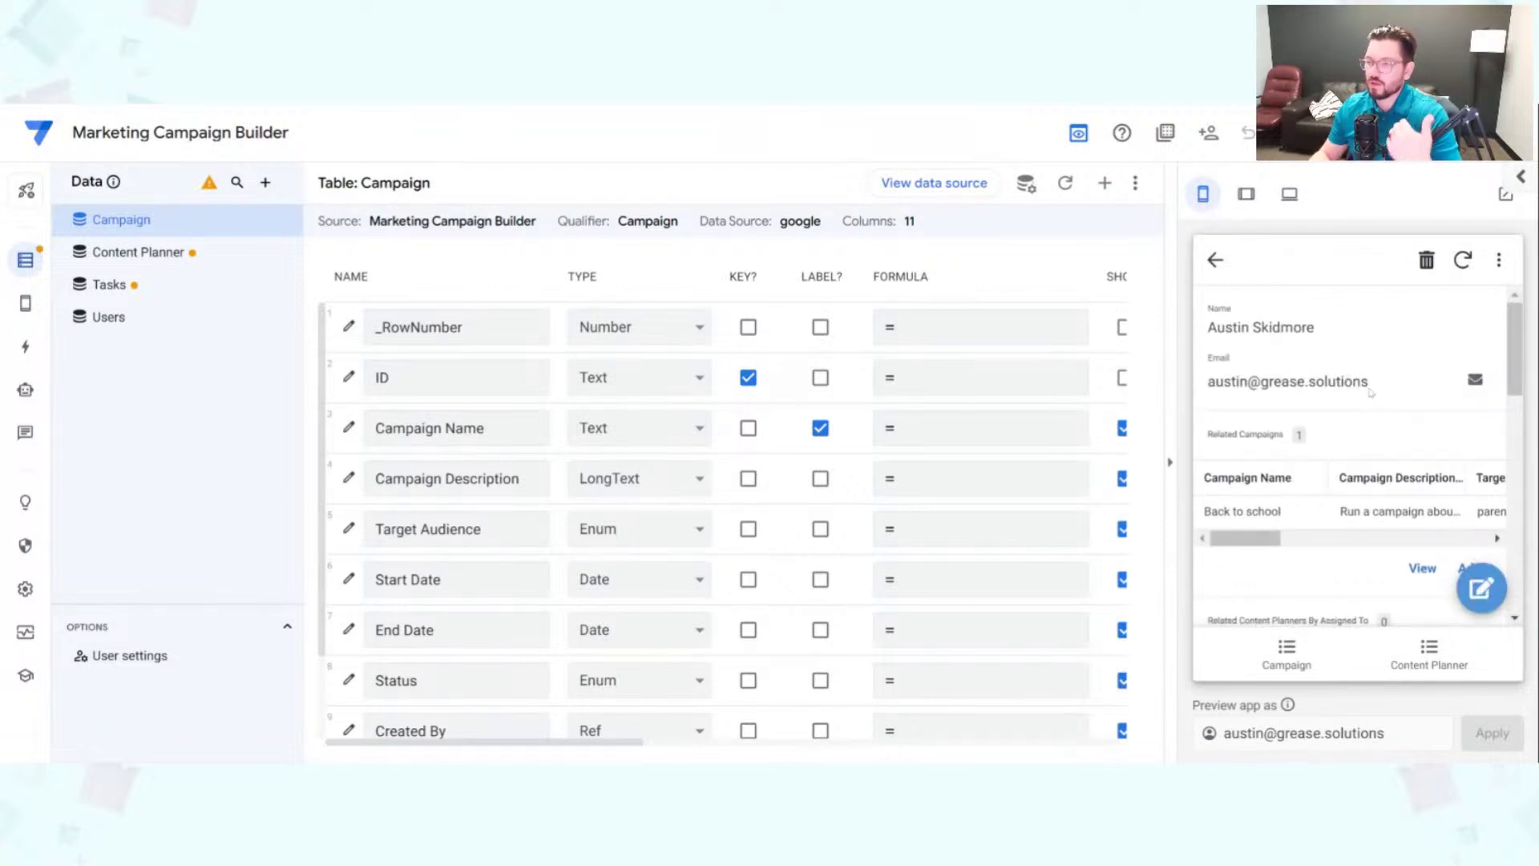
pyautogui.click(1217, 264)
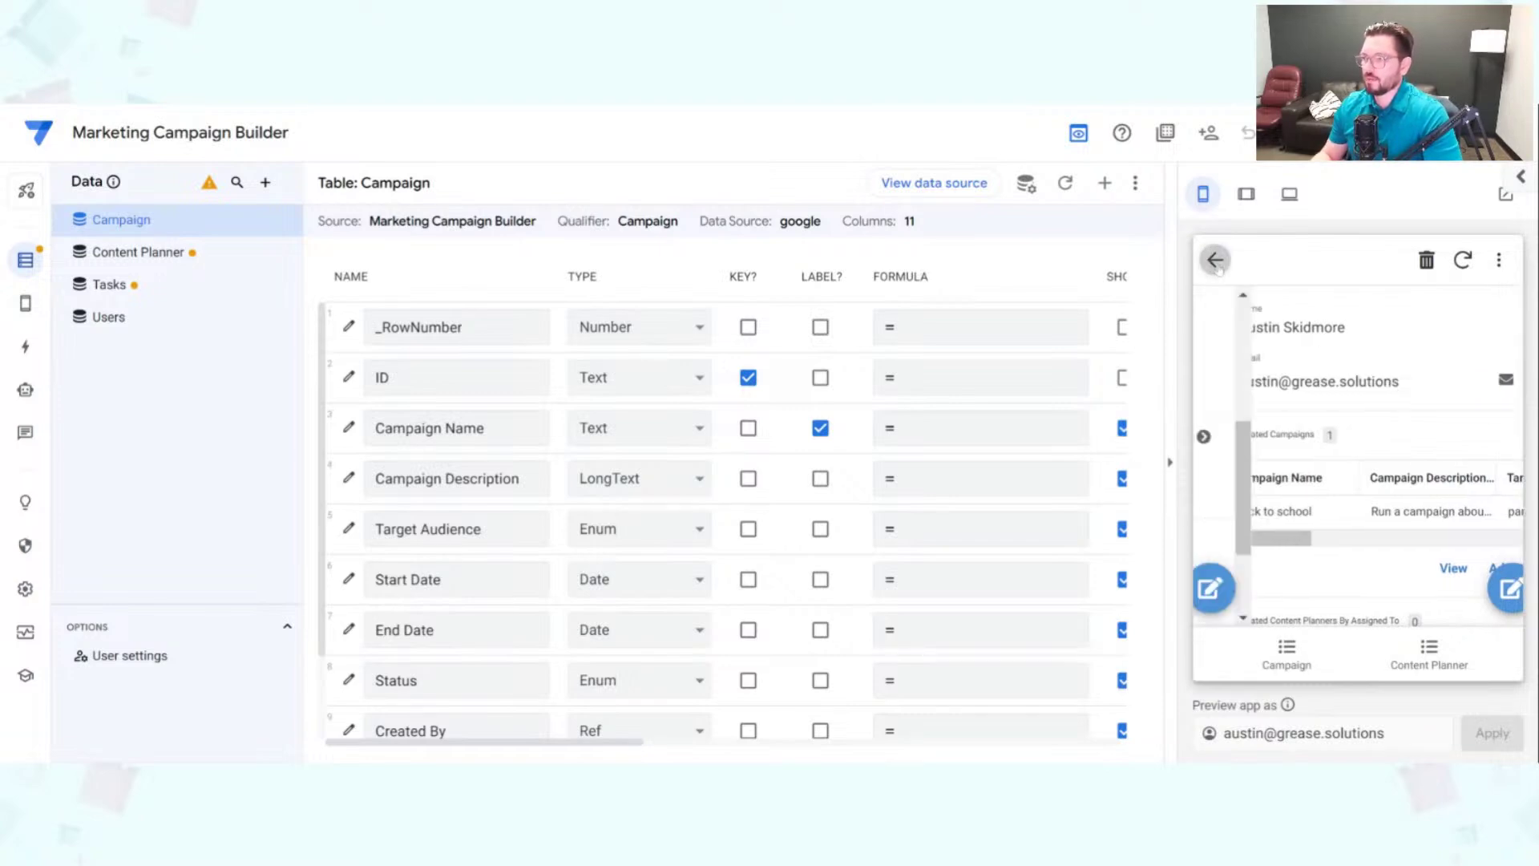
# Step: Zoom the browser out and reopen Back to school from the preview's Campaign list
pyautogui.scroll(5, 1396, 459)
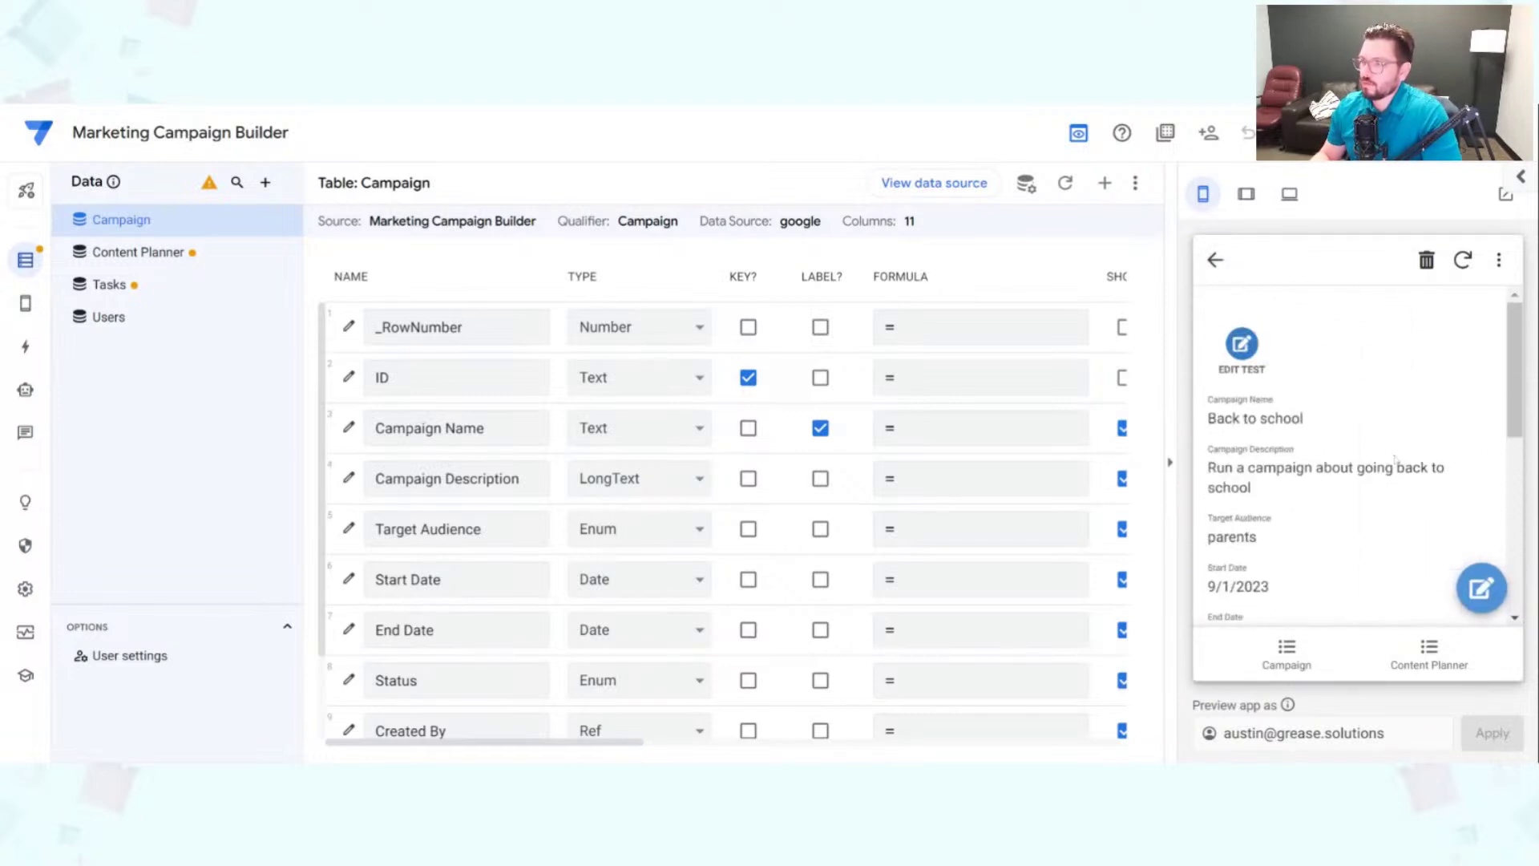
pyautogui.scroll(-5, 1408, 455)
pyautogui.scroll(-3, 1411, 459)
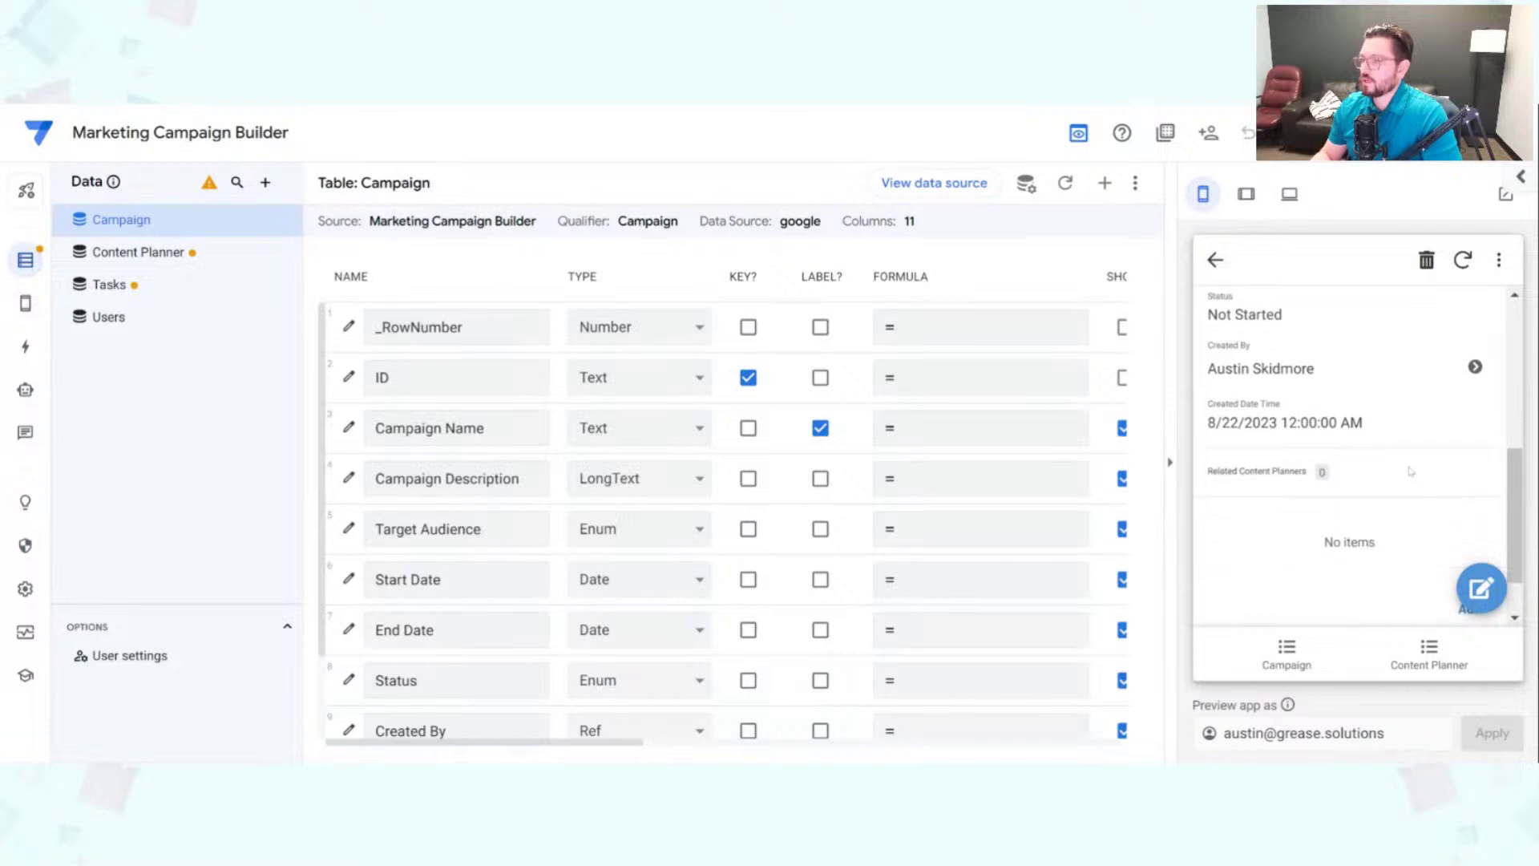
pyautogui.scroll(5, 1411, 459)
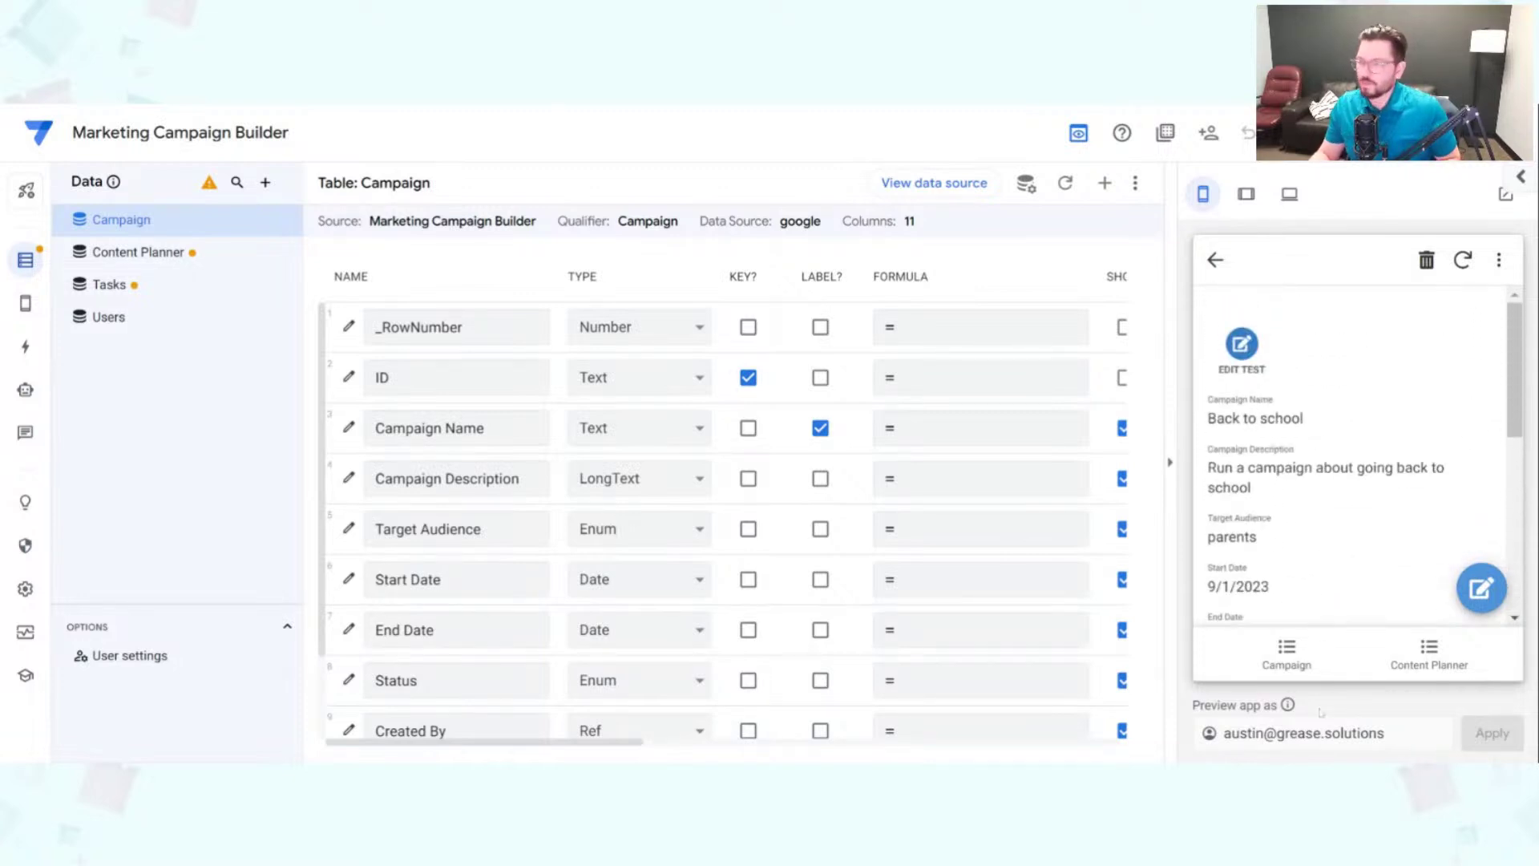
pyautogui.hotkey('ctrl', '-')
pyautogui.scroll(-2, 1360, 449)
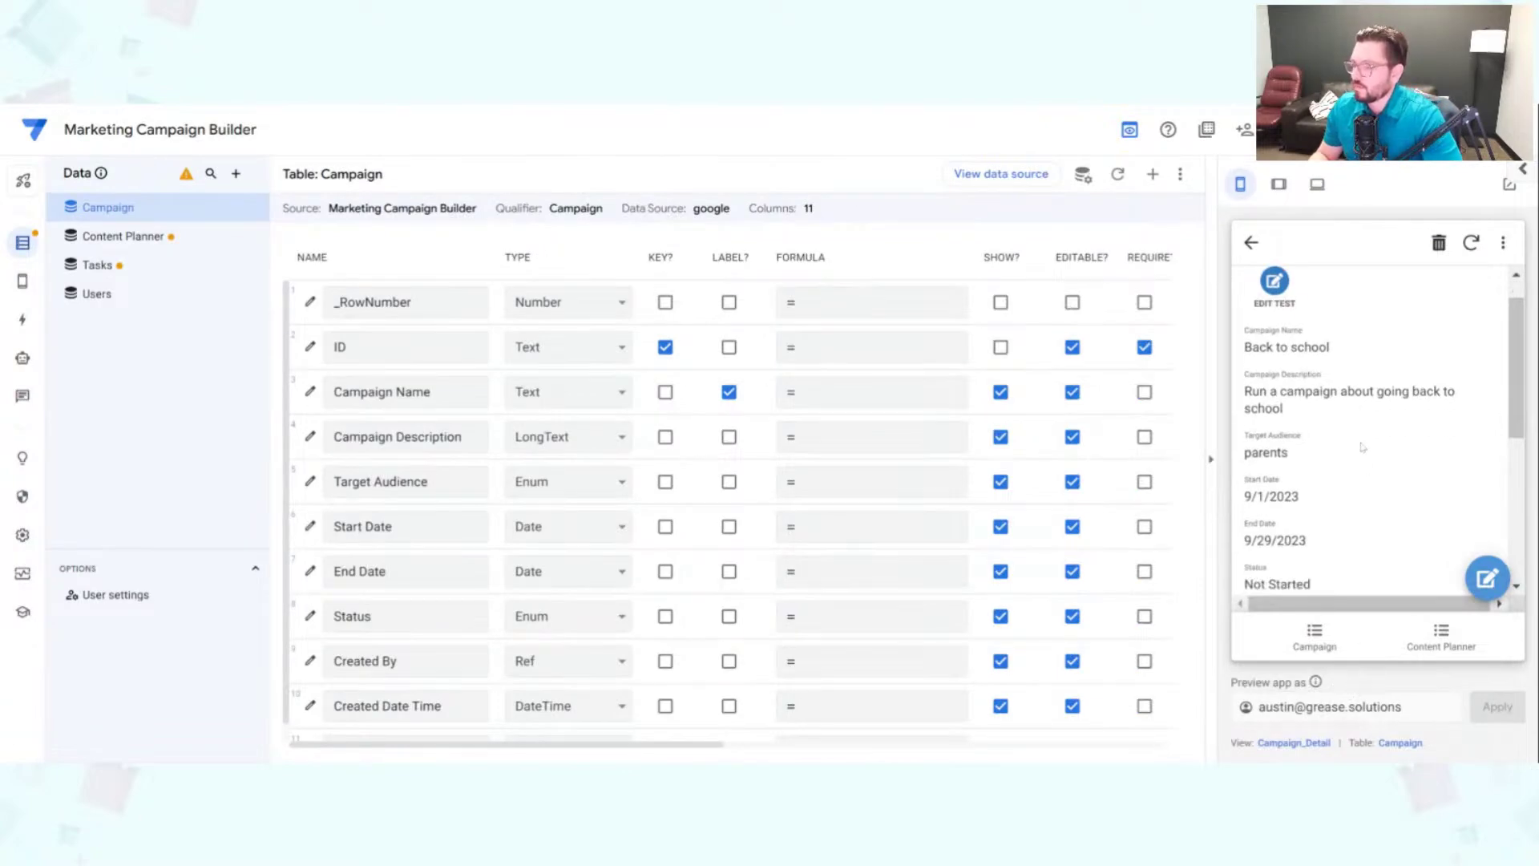
pyautogui.scroll(-1, 1359, 481)
pyautogui.scroll(4, 1354, 551)
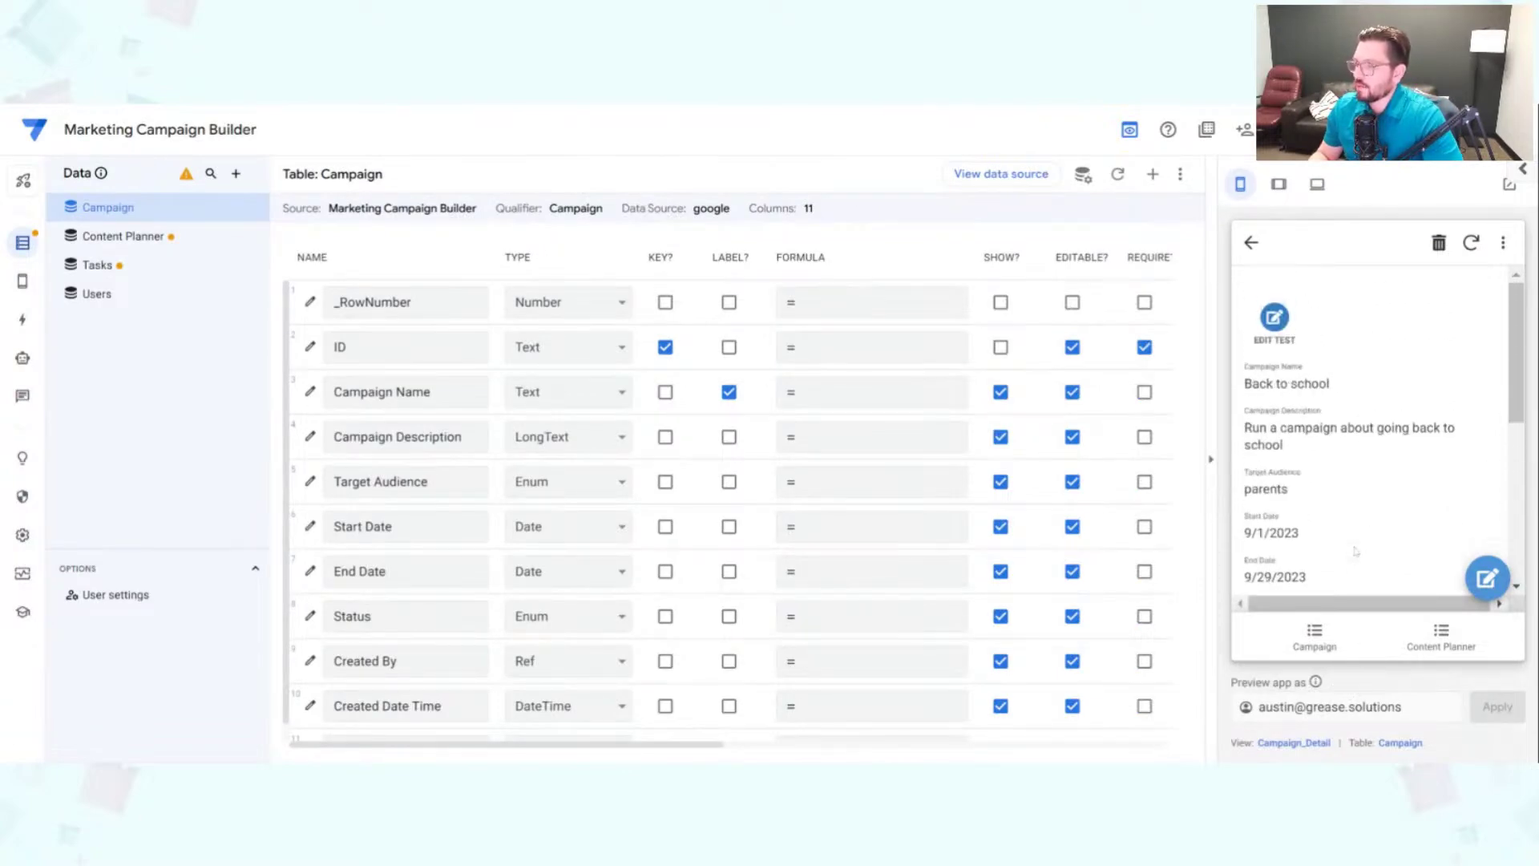
pyautogui.click(1309, 652)
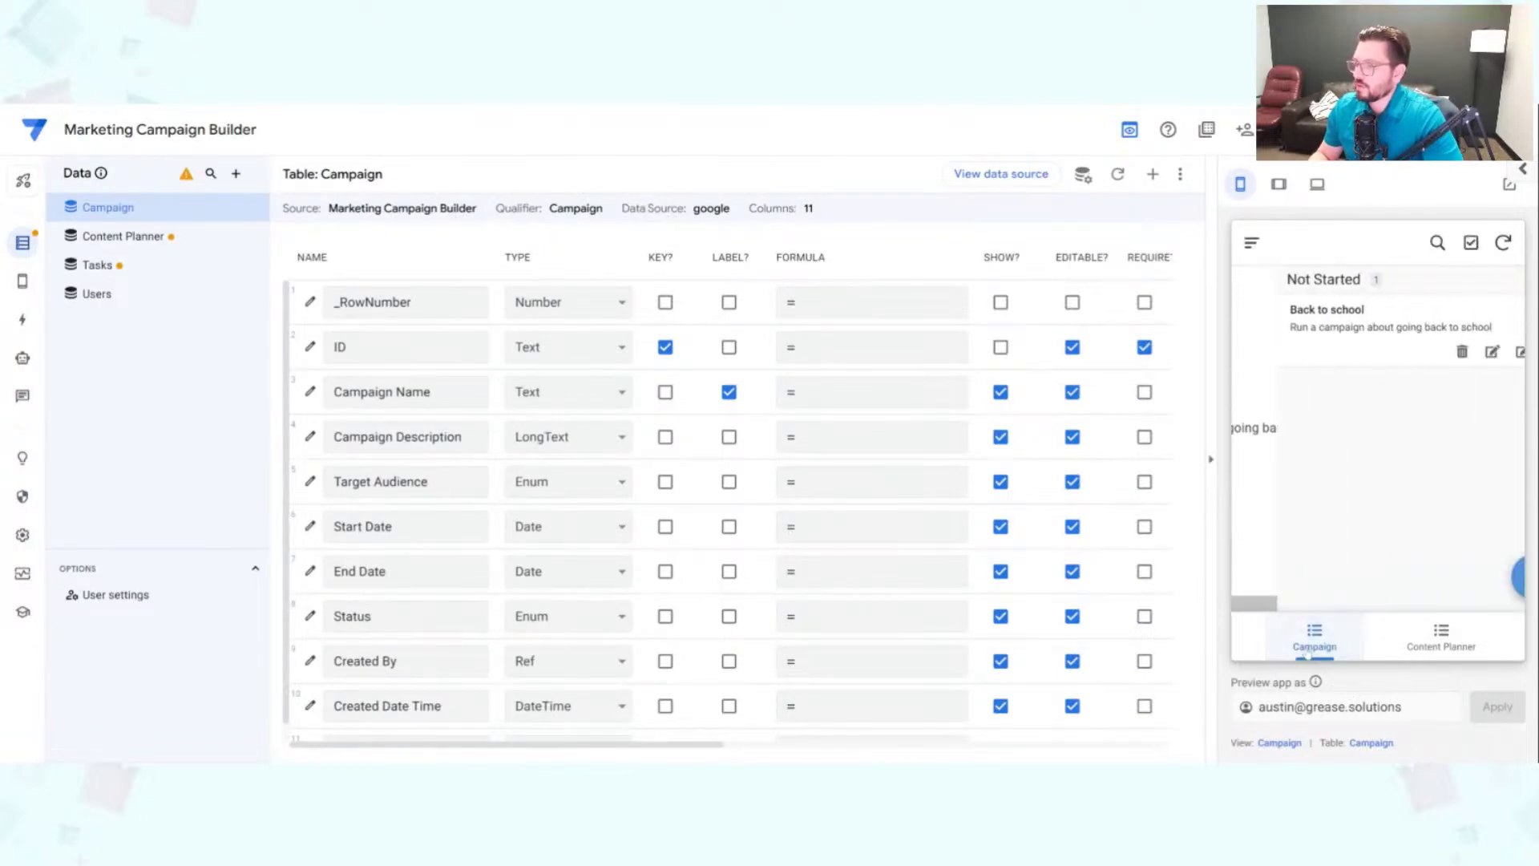
pyautogui.click(1302, 333)
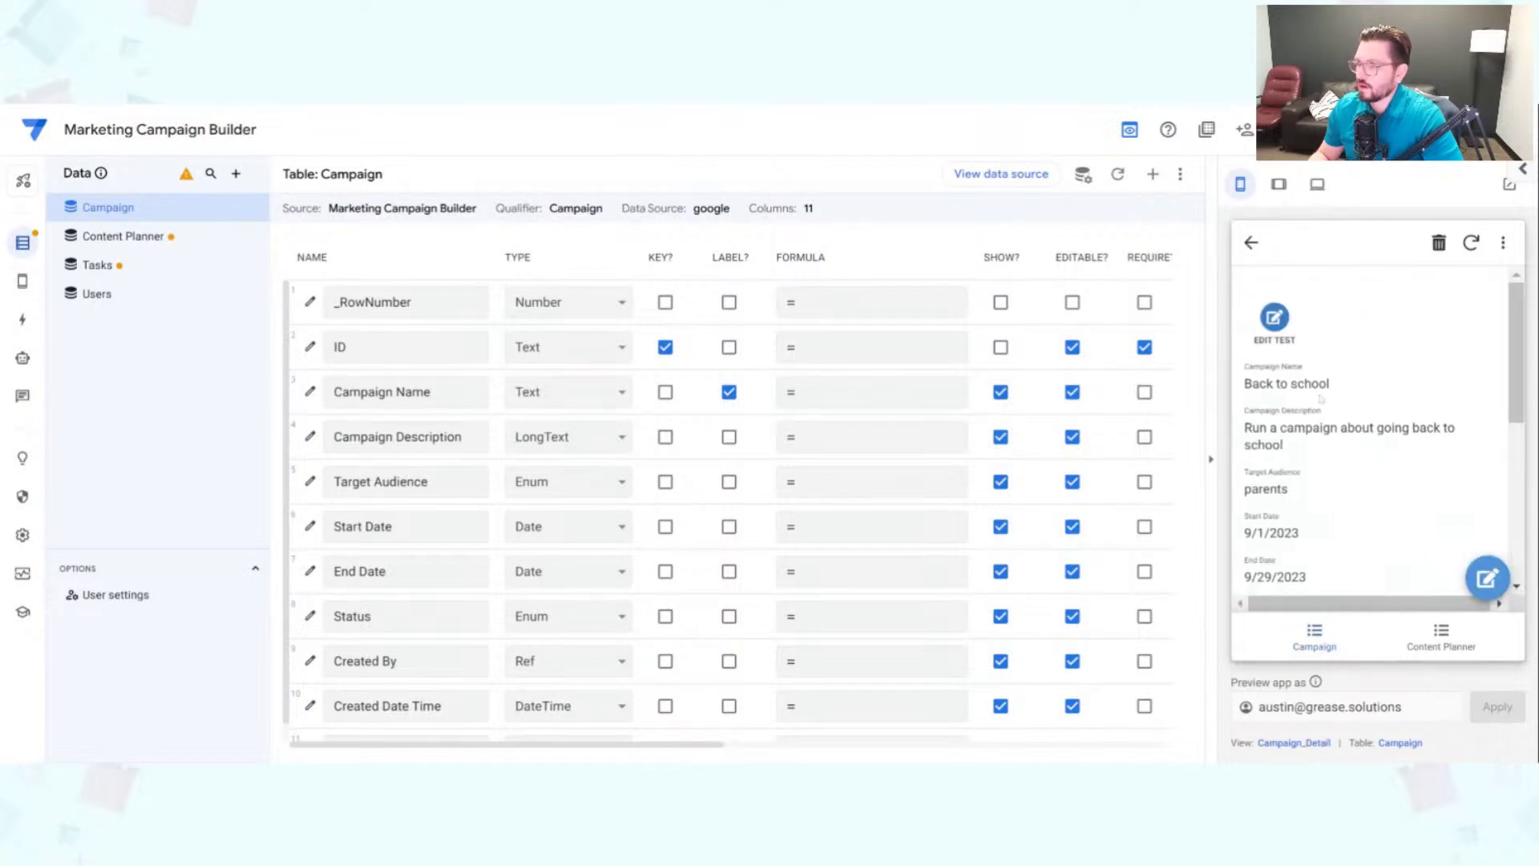
# Step: Add Campaign Name as the header column of the Campaign_Detail view
pyautogui.click(1295, 743)
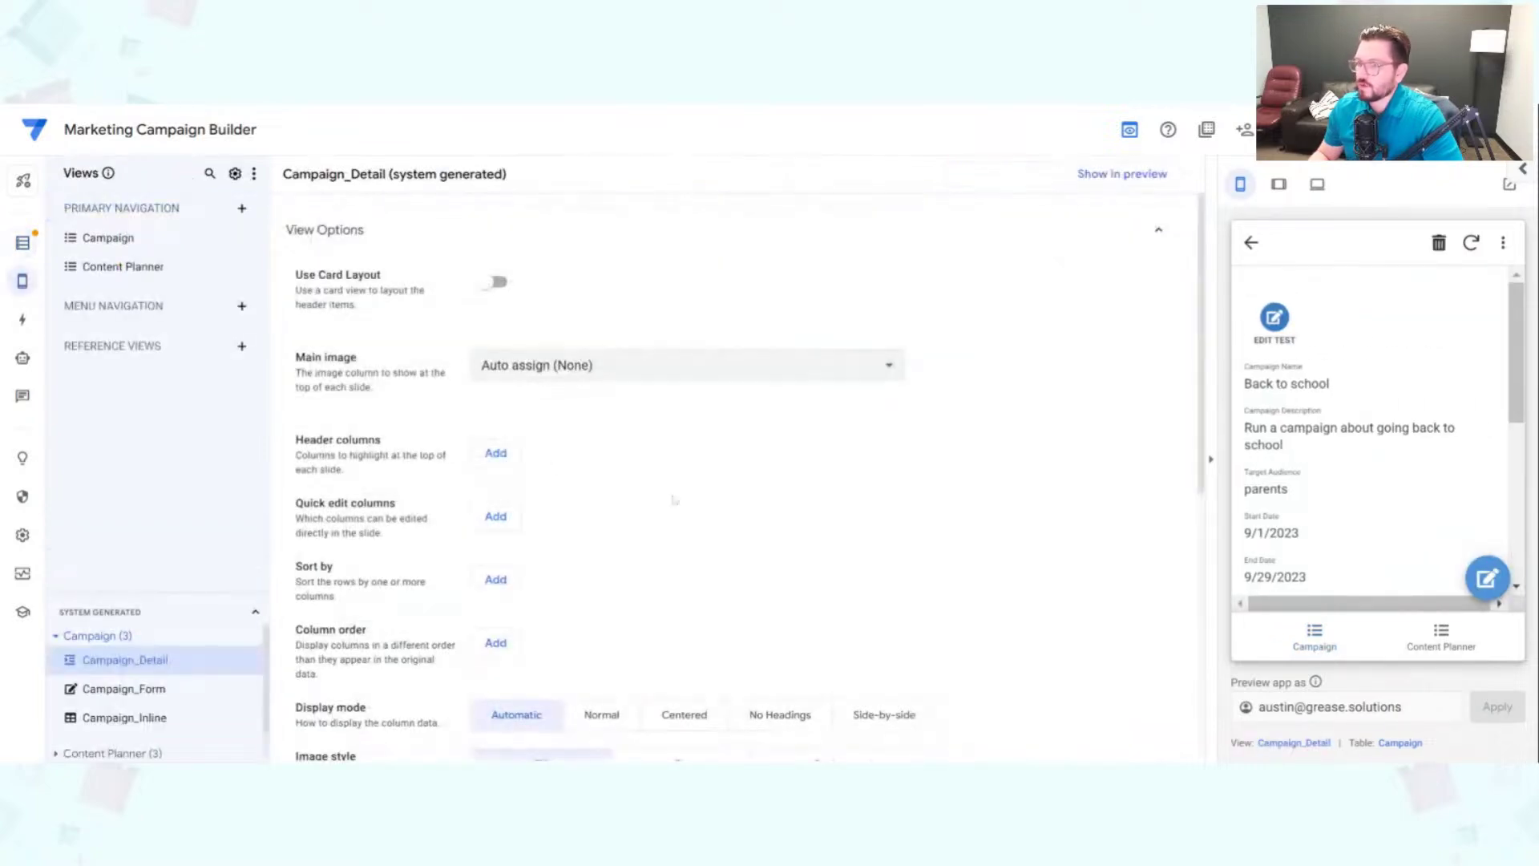
pyautogui.click(496, 453)
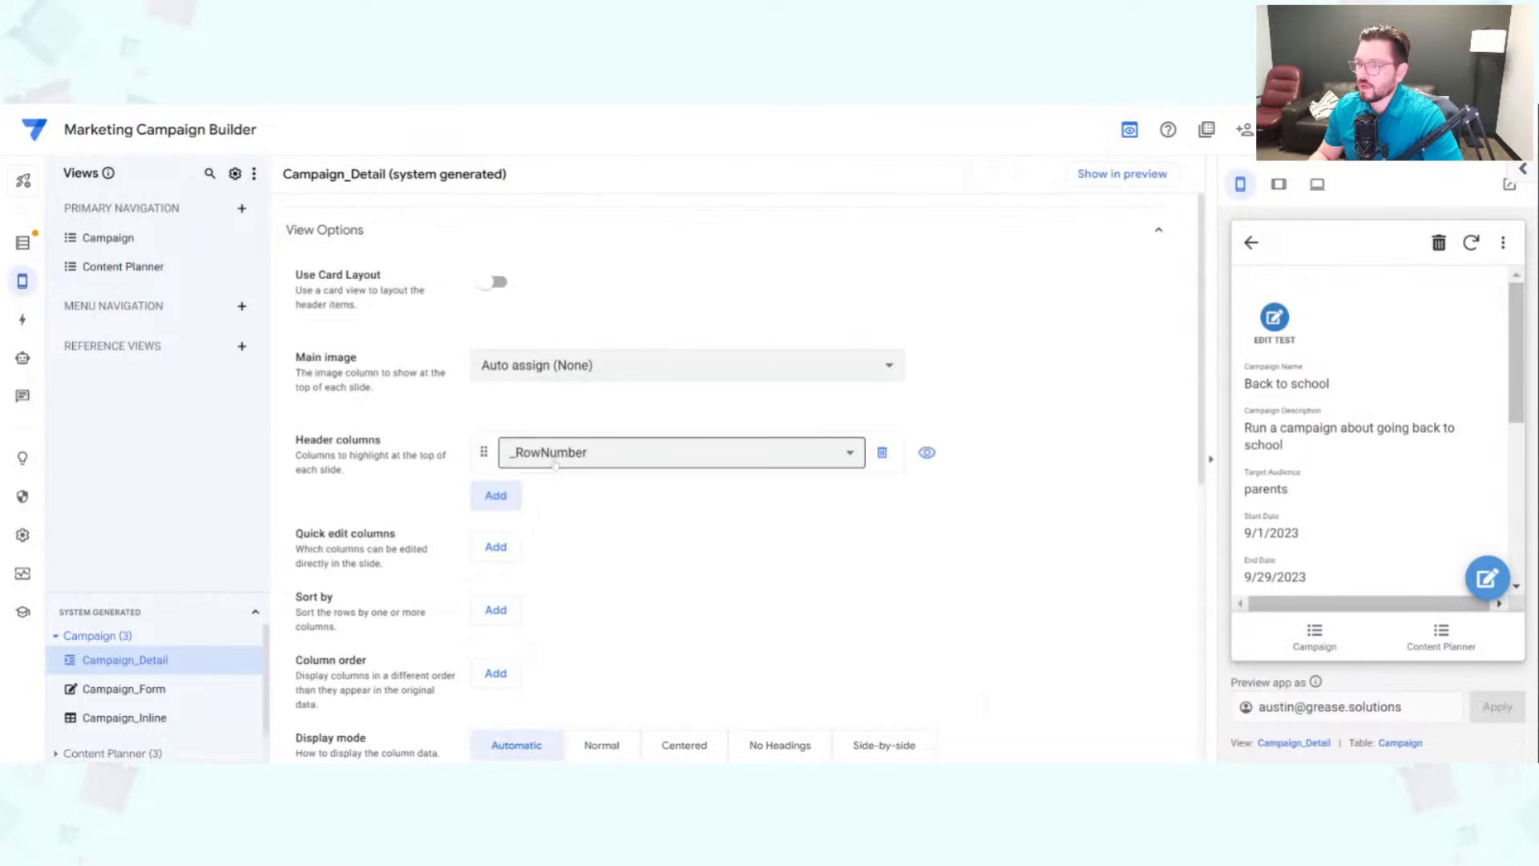
pyautogui.click(561, 451)
pyautogui.click(602, 501)
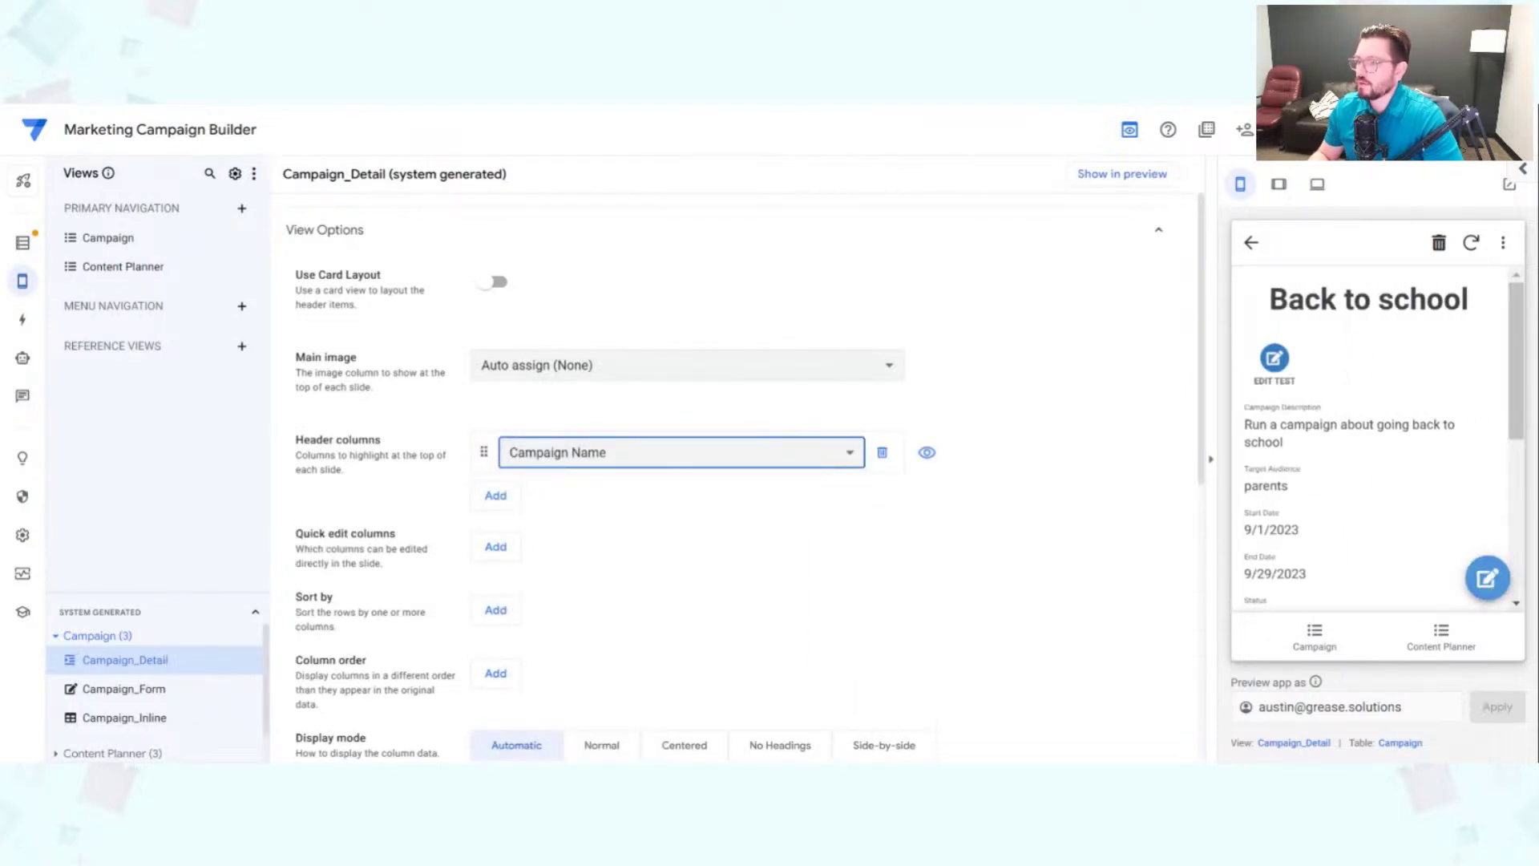
# Step: Delete the Edit Test action from the Campaign table's actions
pyautogui.click(26, 320)
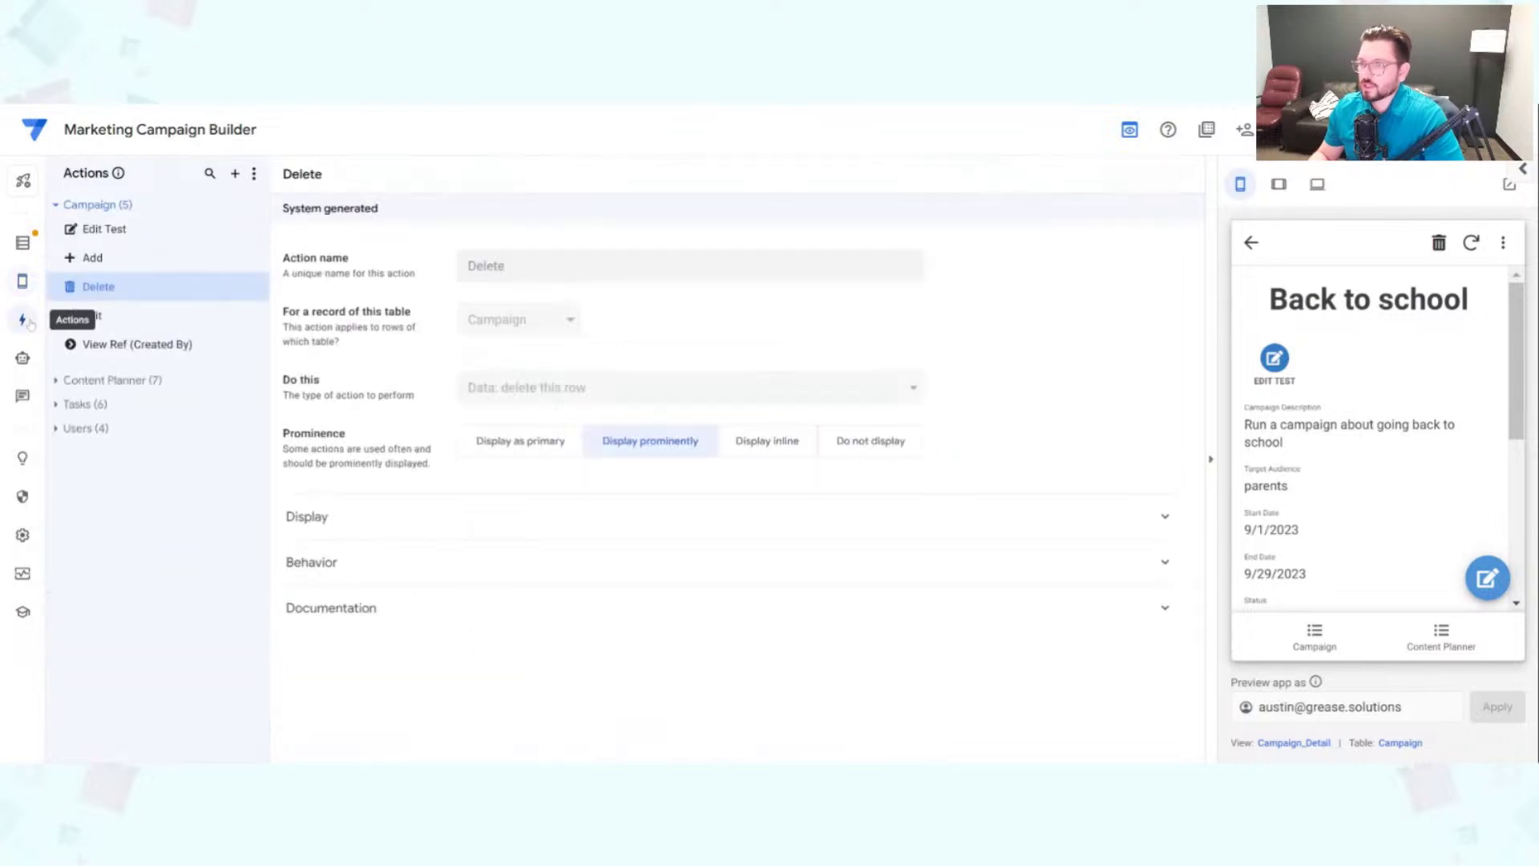
pyautogui.click(257, 230)
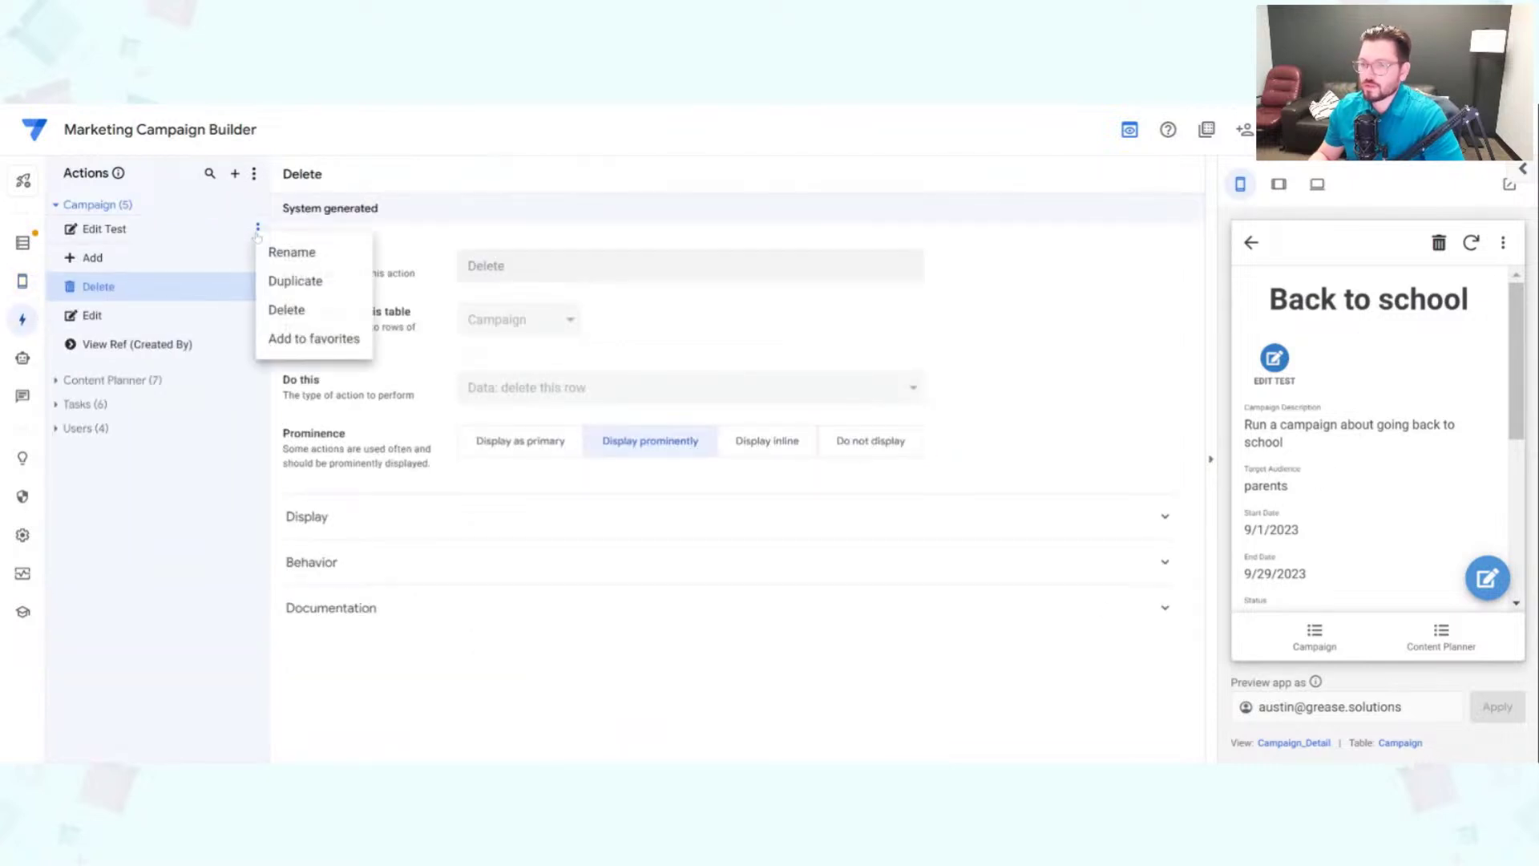
pyautogui.click(287, 311)
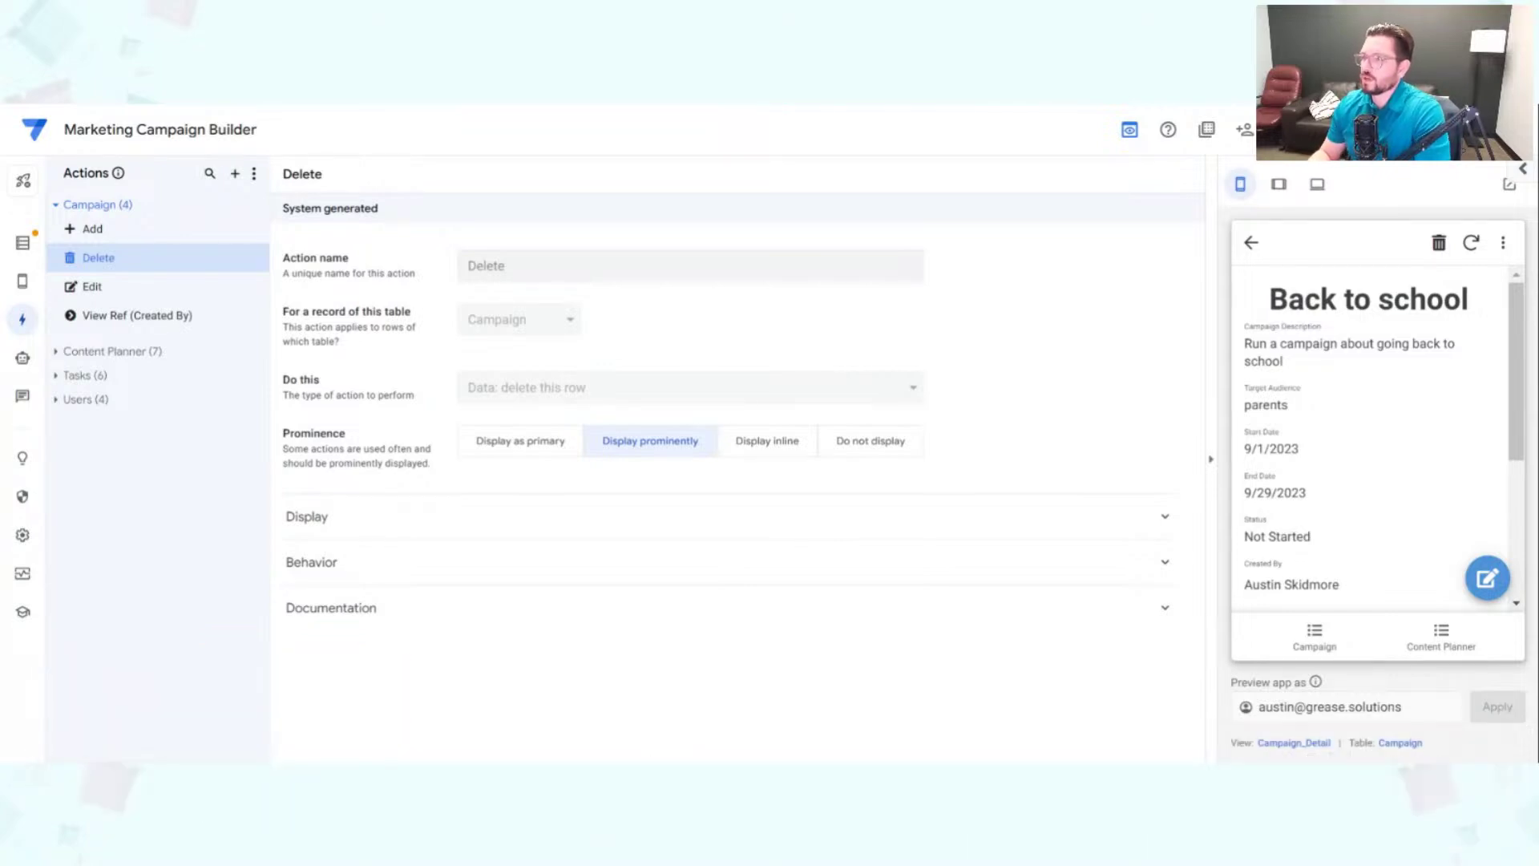
# Step: Save the app and inspect the creator's user record and its Related Campaigns
pyautogui.click(1414, 130)
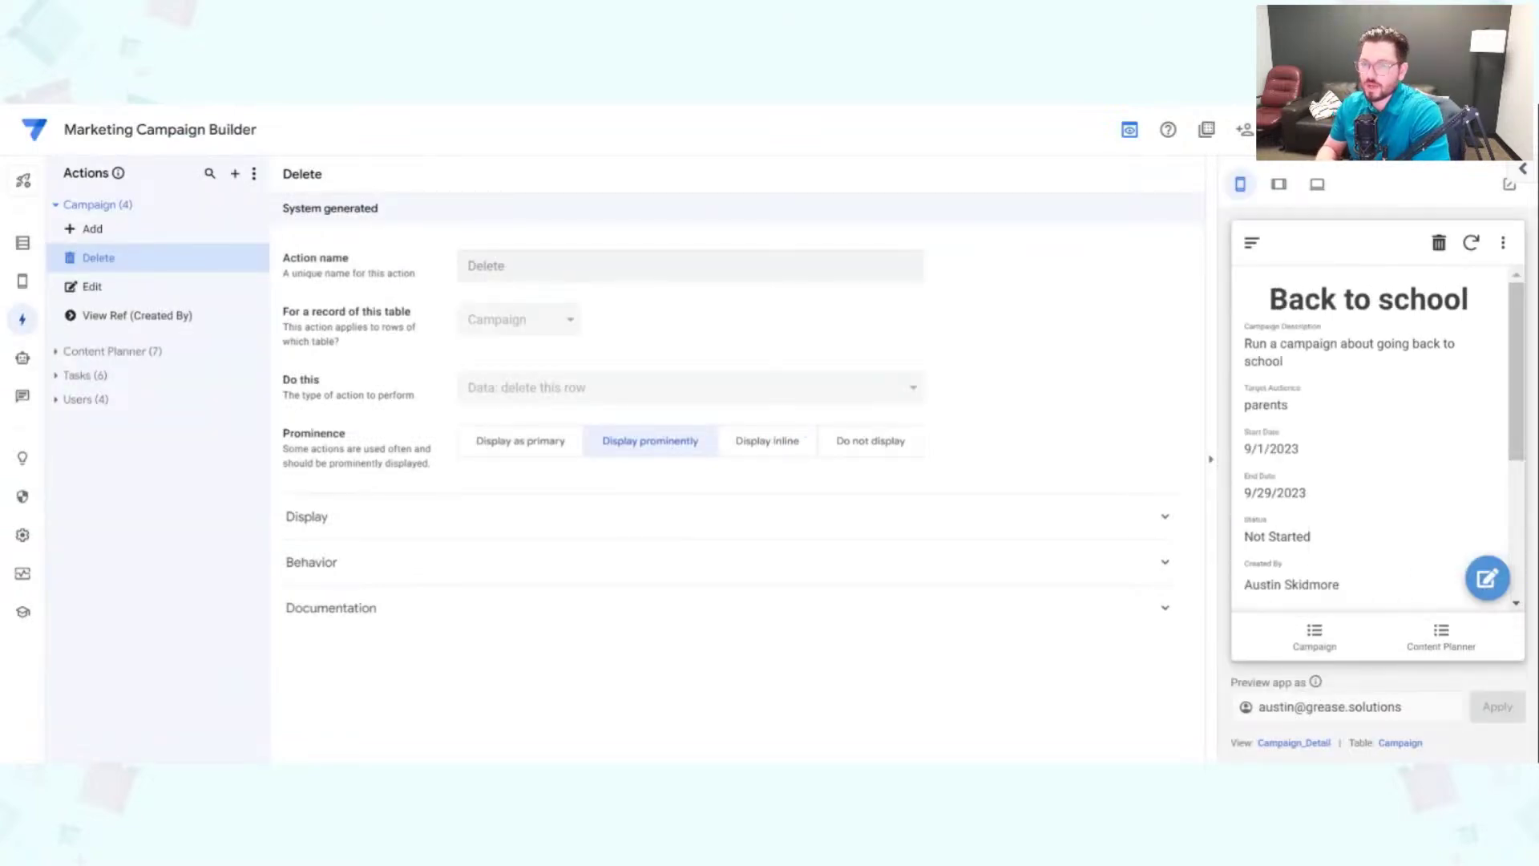
pyautogui.scroll(-2, 1363, 441)
pyautogui.click(1290, 398)
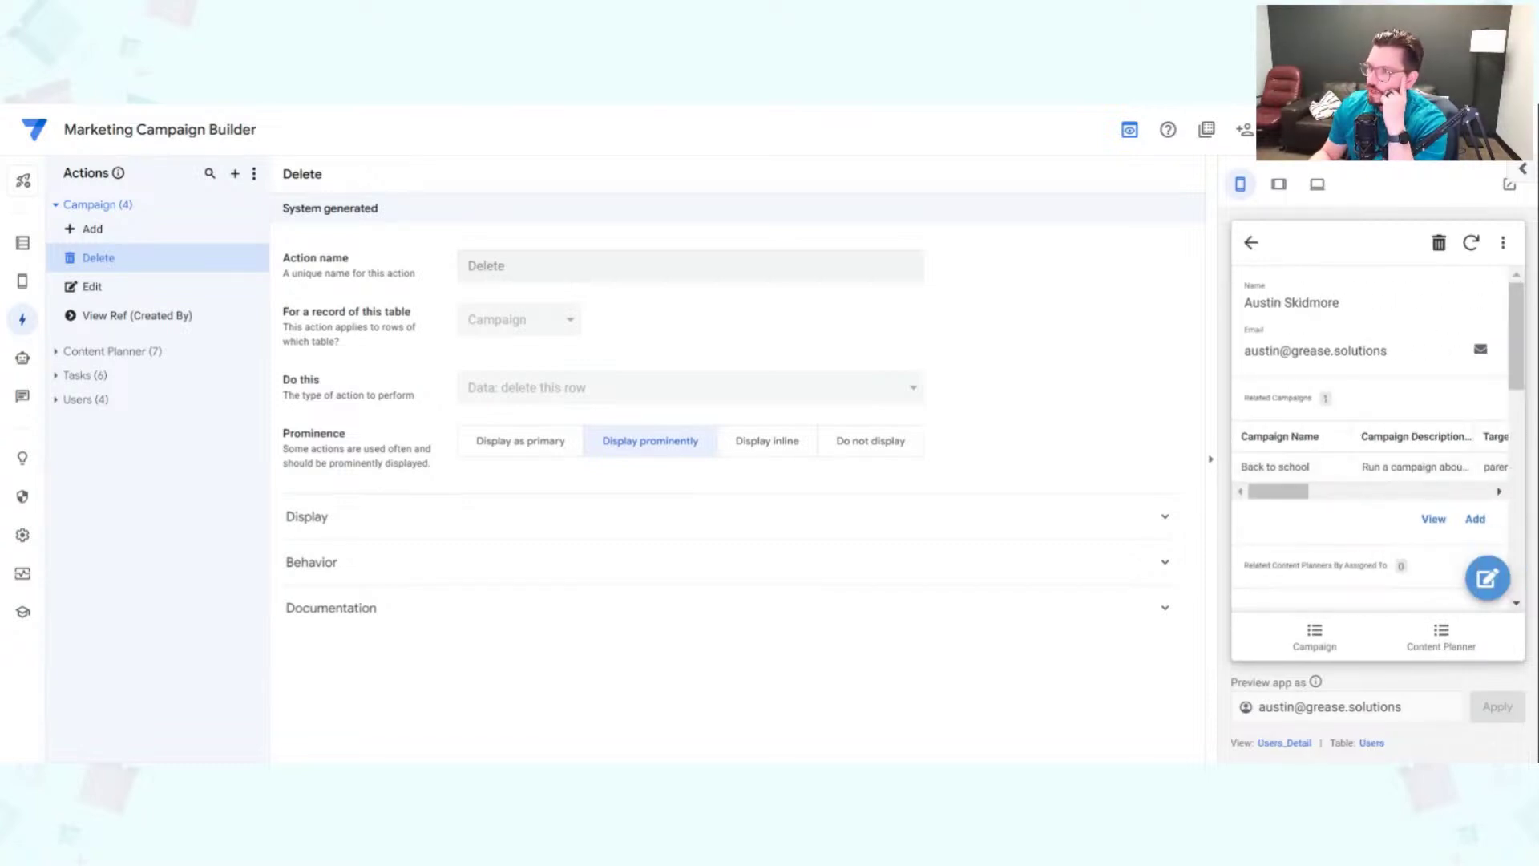
pyautogui.moveTo(1253, 302); pyautogui.dragTo(1340, 303)
pyautogui.moveTo(1243, 399); pyautogui.dragTo(1379, 405)
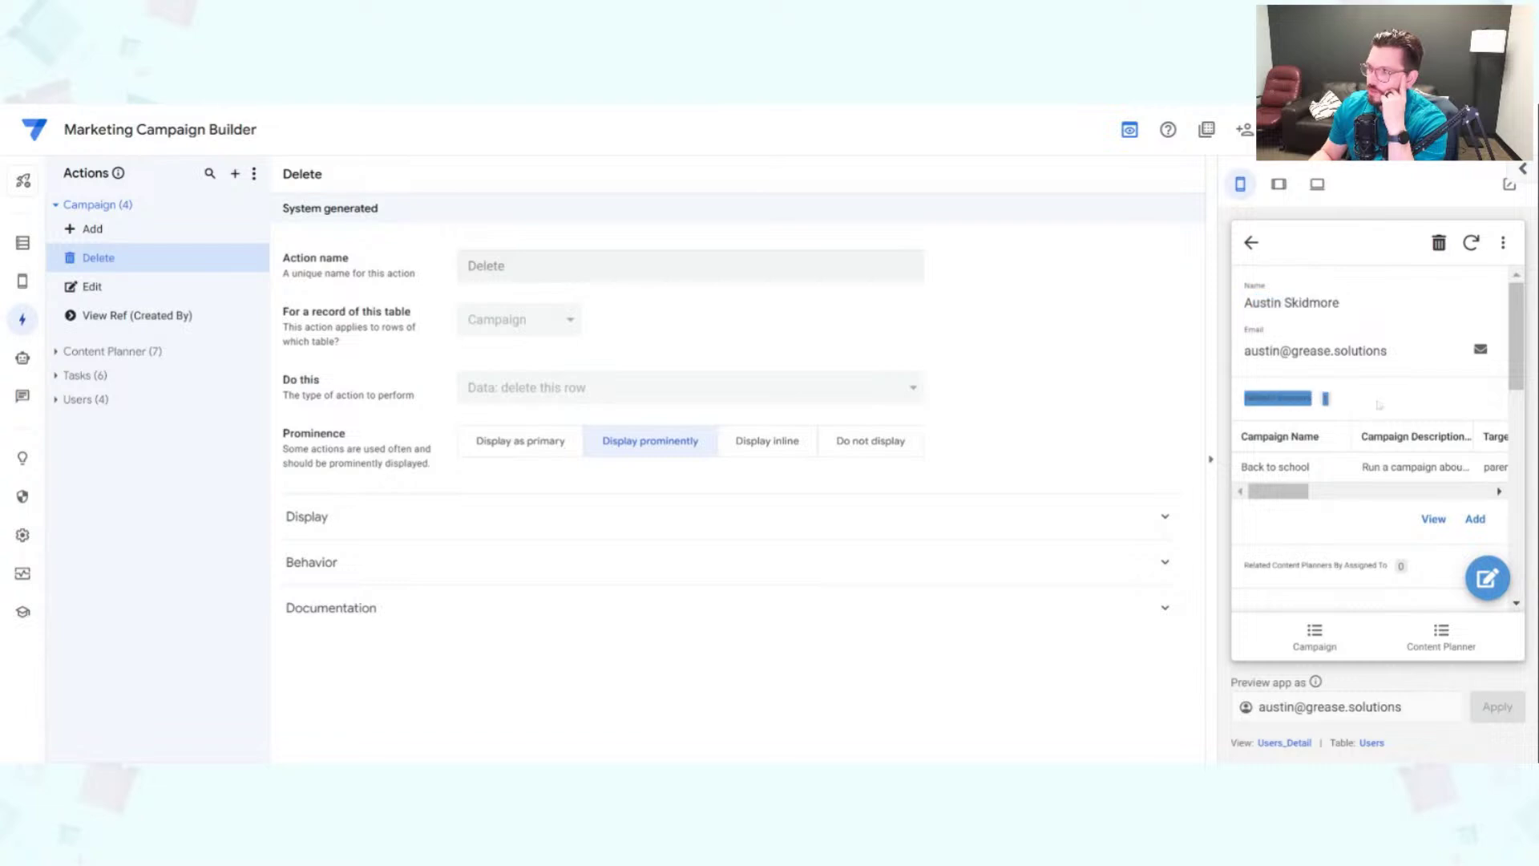
pyautogui.click(1341, 539)
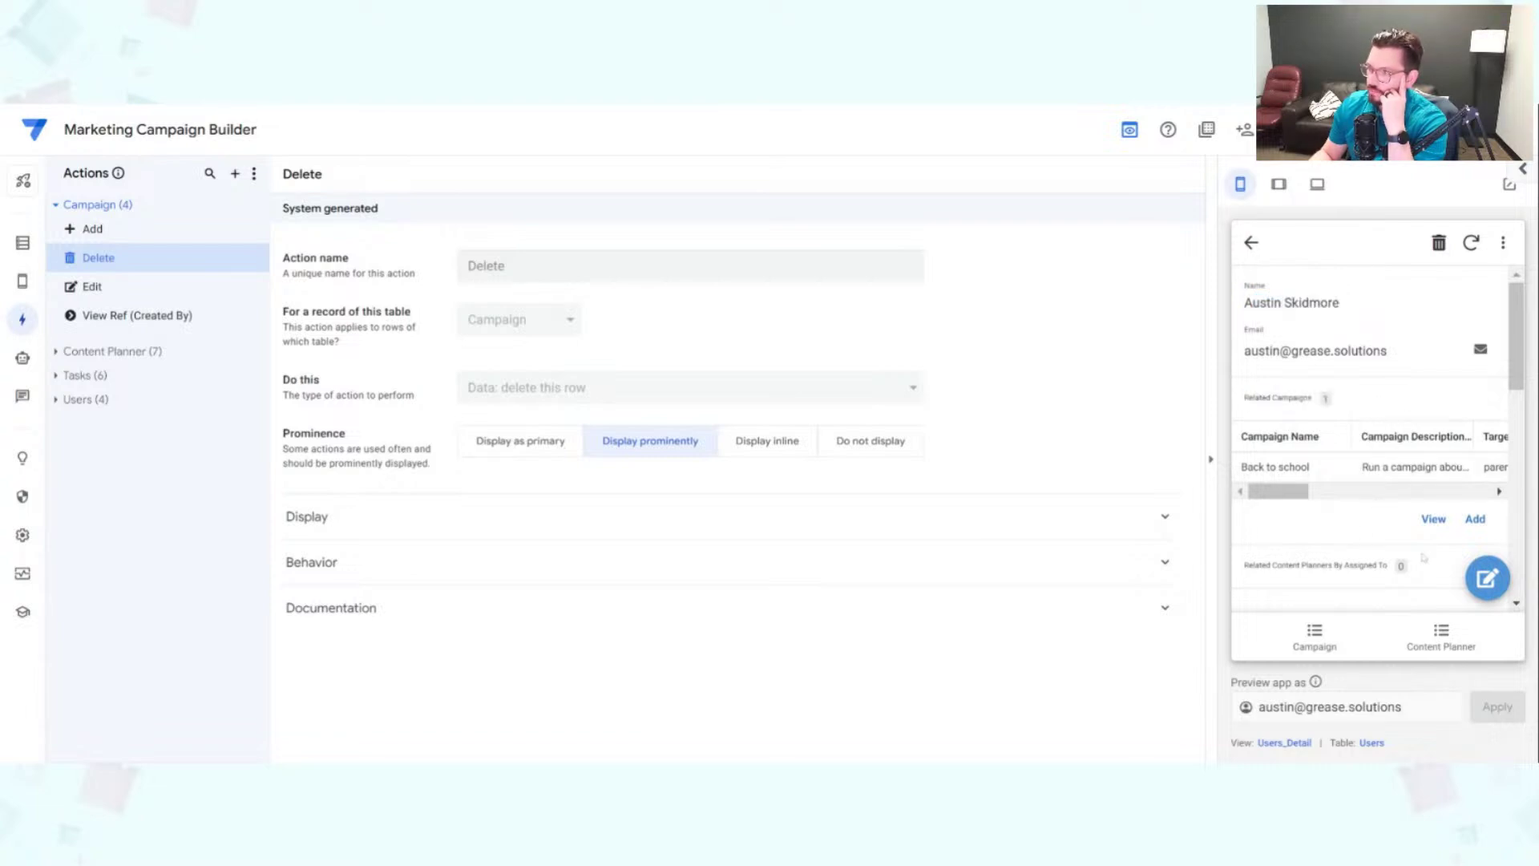
pyautogui.click(1251, 242)
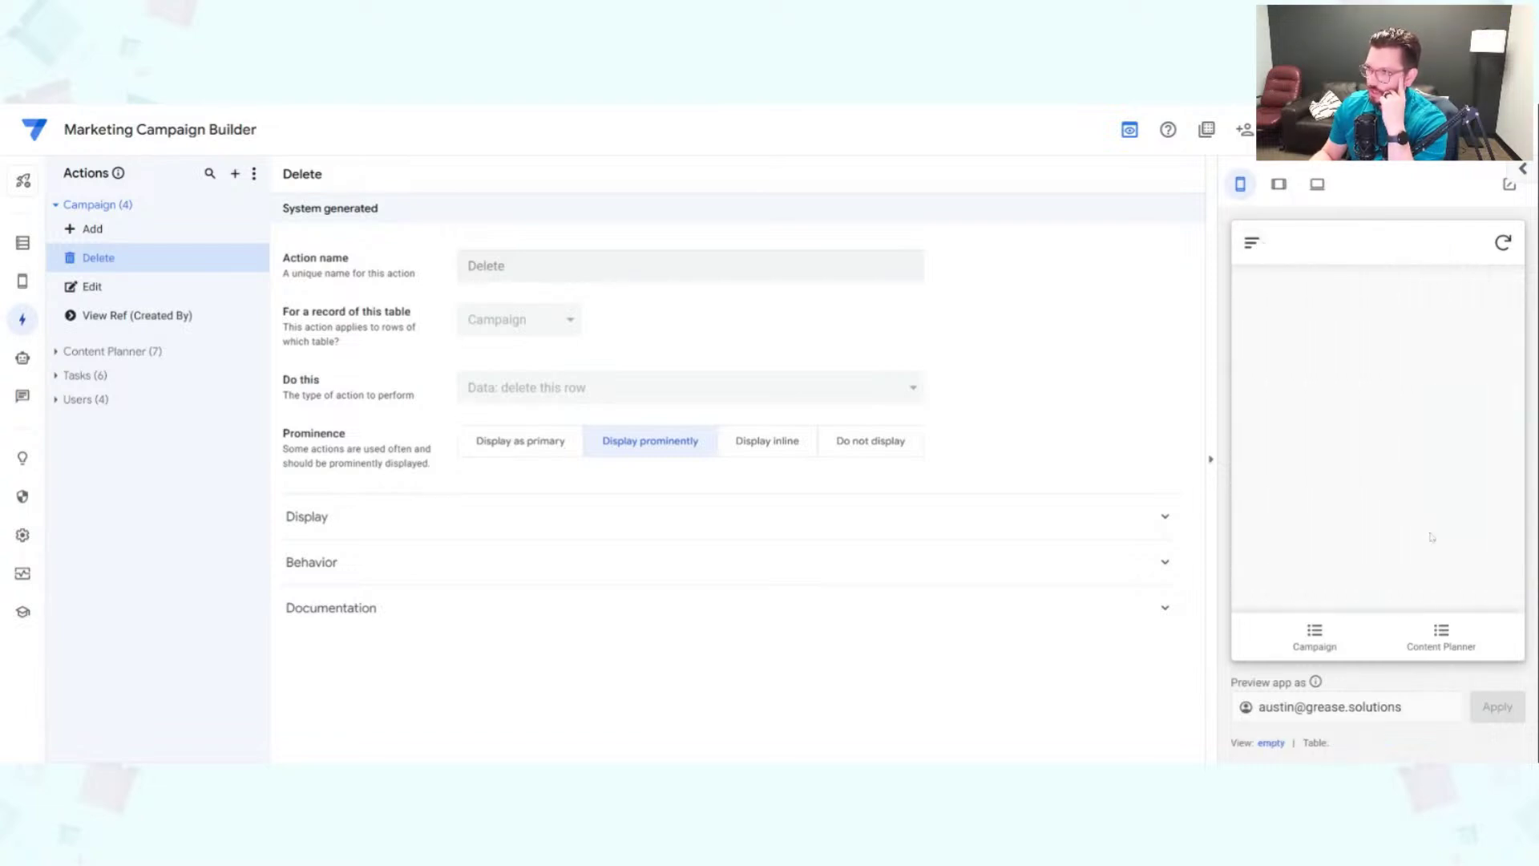
# Step: Reopen Back to school from the Campaign list and scroll through its details
pyautogui.click(1329, 642)
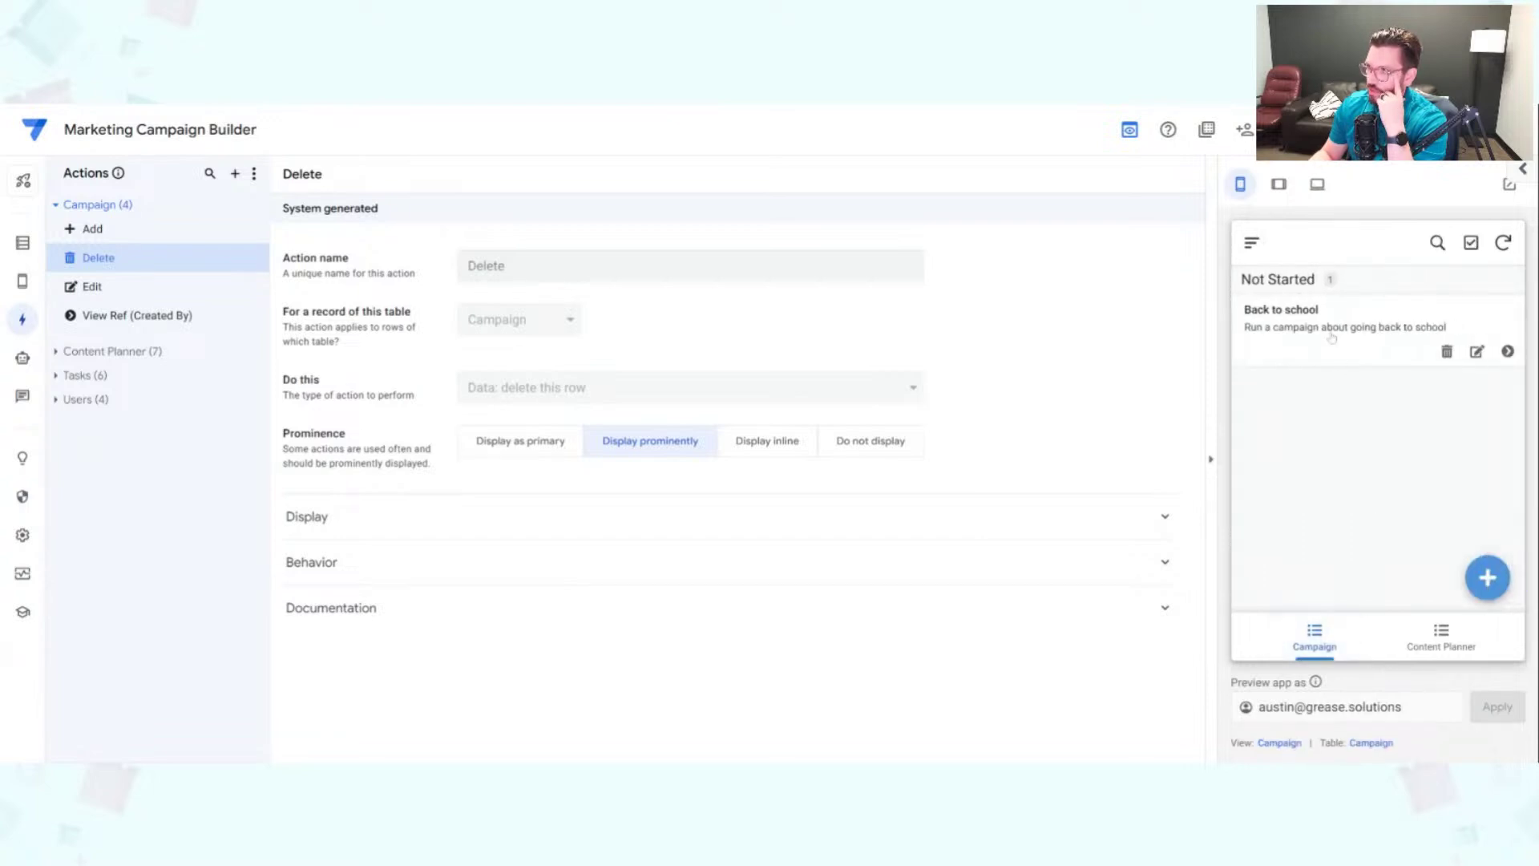
pyautogui.click(1332, 335)
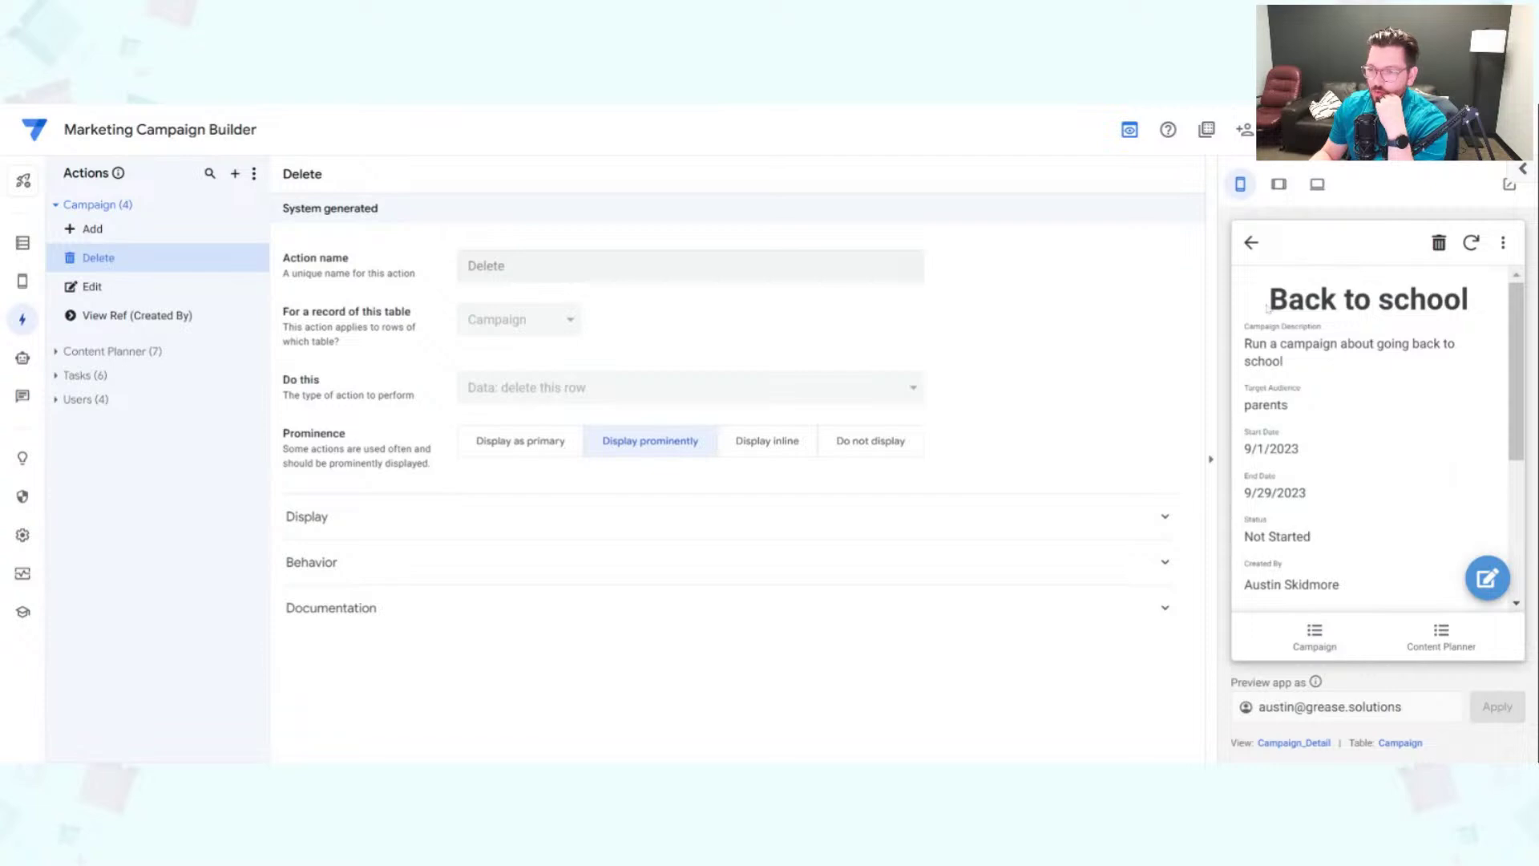
pyautogui.moveTo(1268, 307); pyautogui.dragTo(1392, 598)
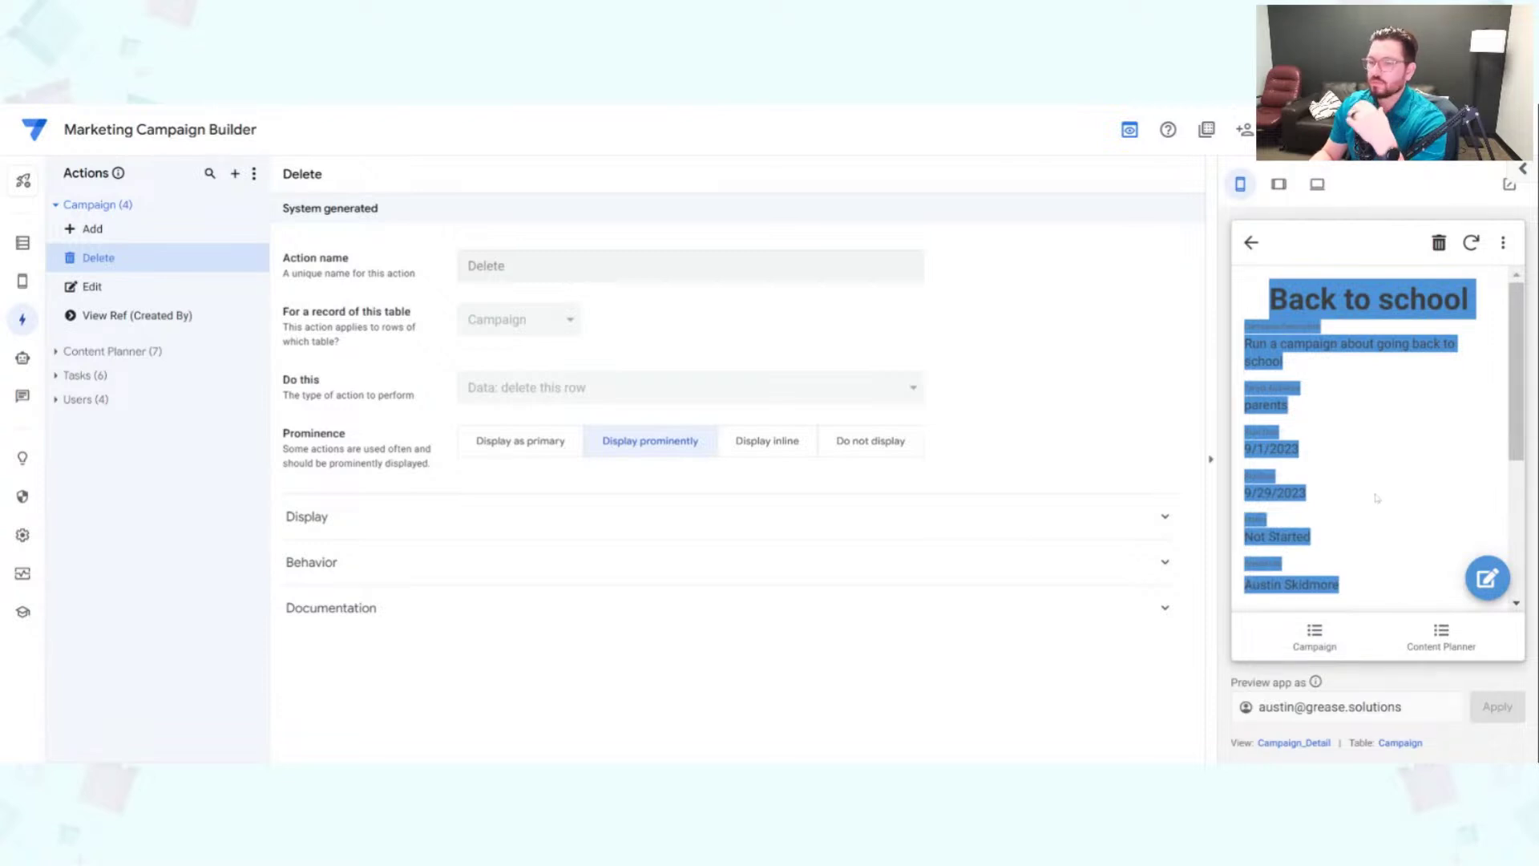
pyautogui.click(1360, 440)
pyautogui.scroll(-3, 1375, 433)
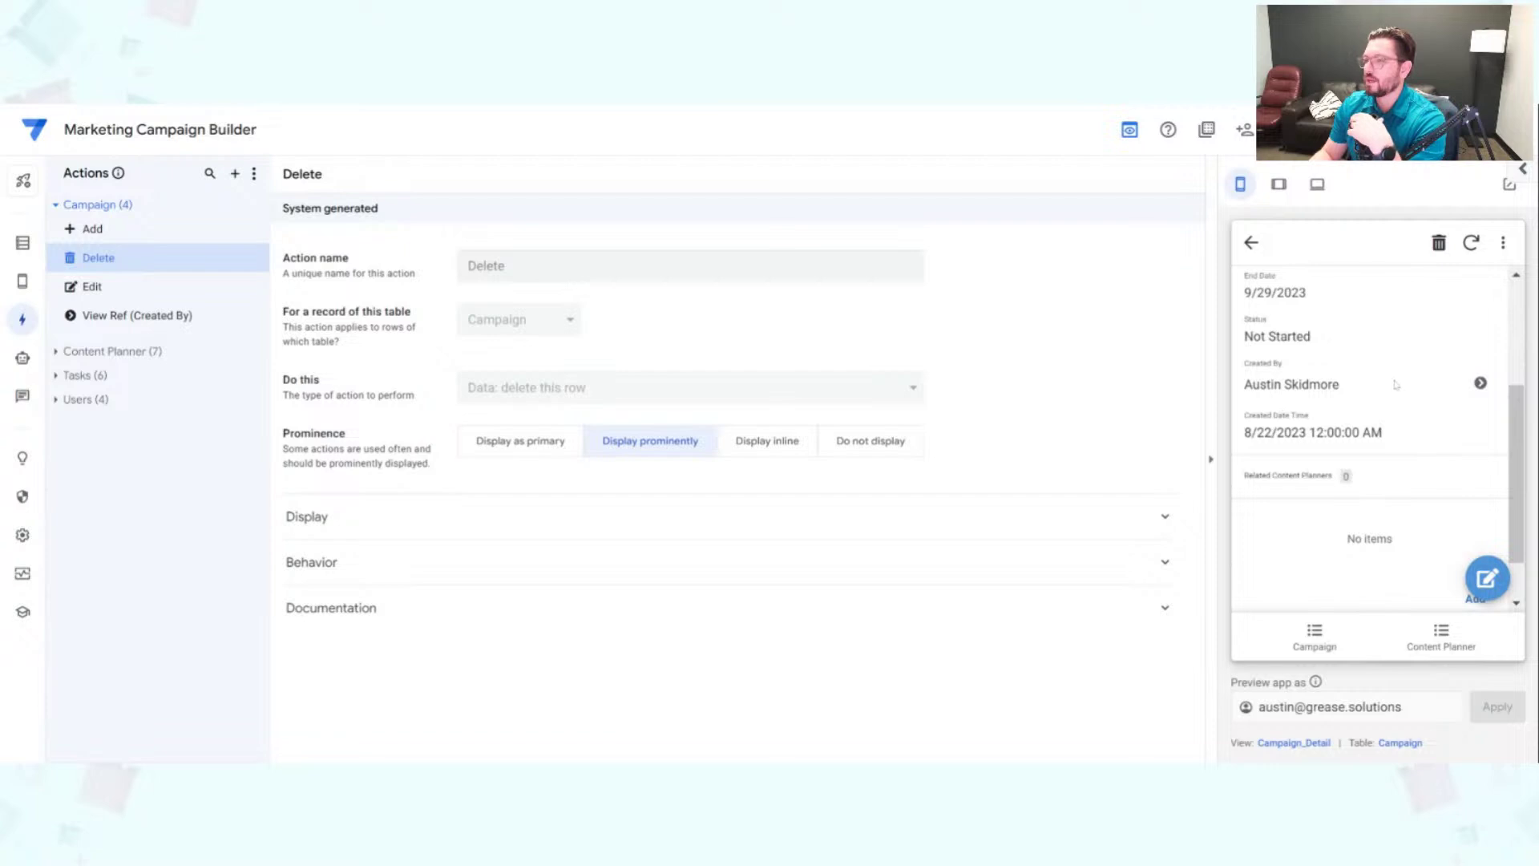
pyautogui.scroll(1, 1376, 450)
pyautogui.scroll(-2, 1376, 452)
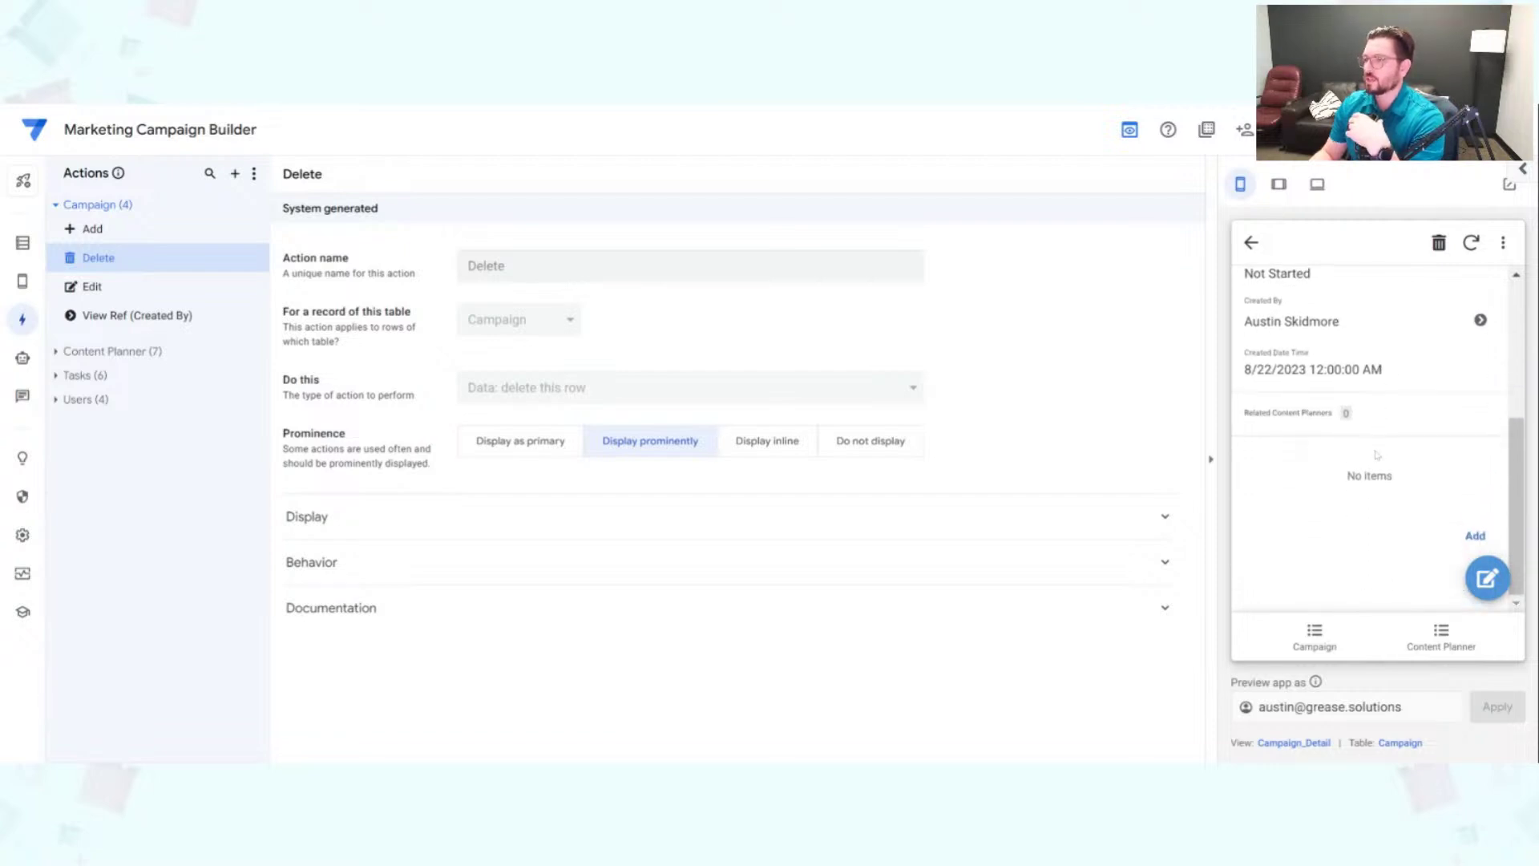
pyautogui.scroll(3, 1391, 441)
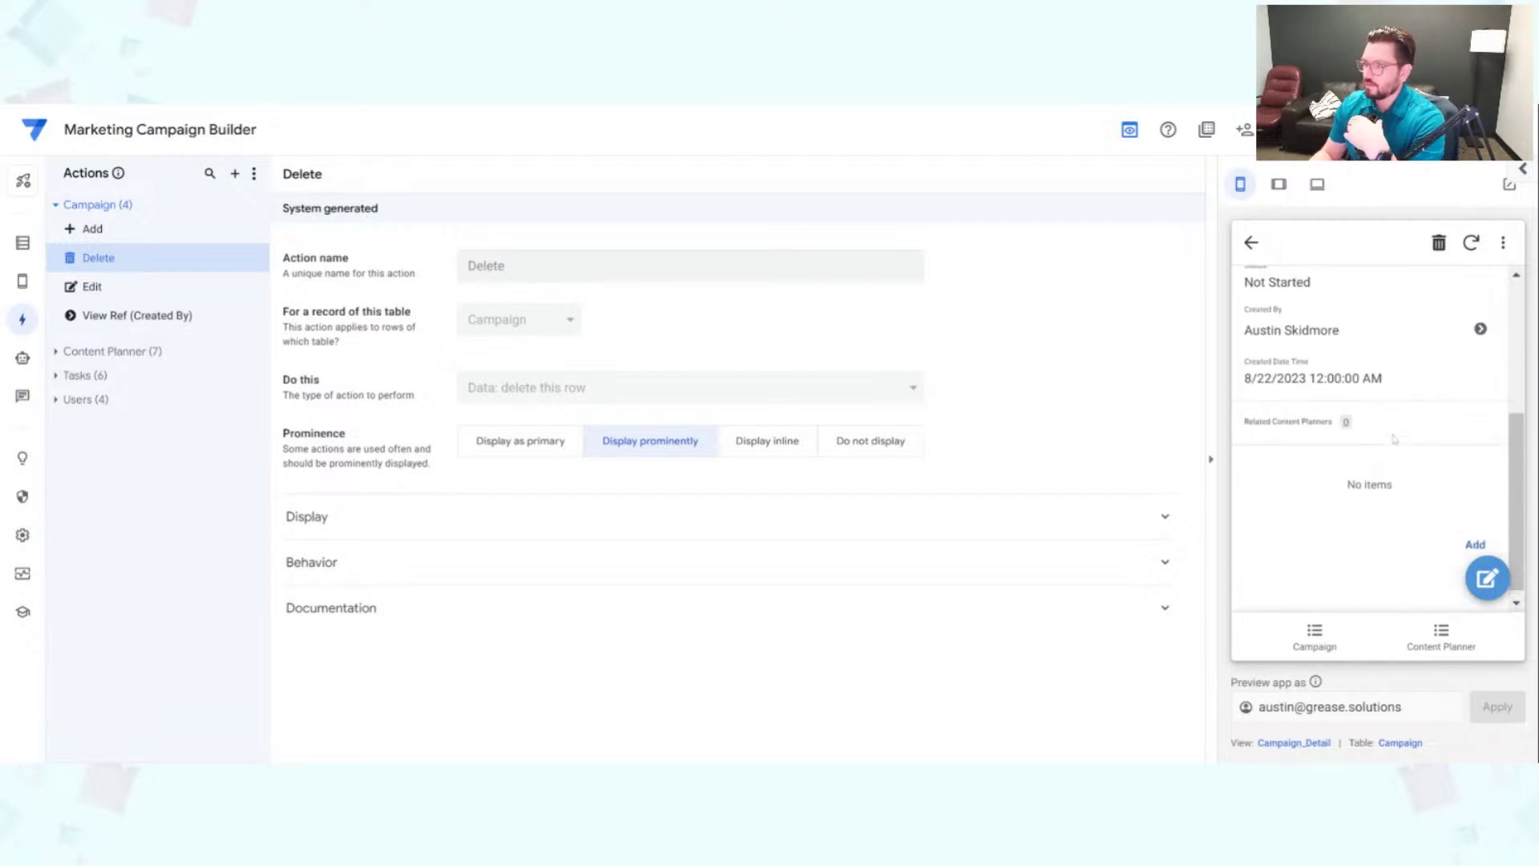
pyautogui.scroll(1, 1395, 439)
pyautogui.scroll(-4, 1395, 440)
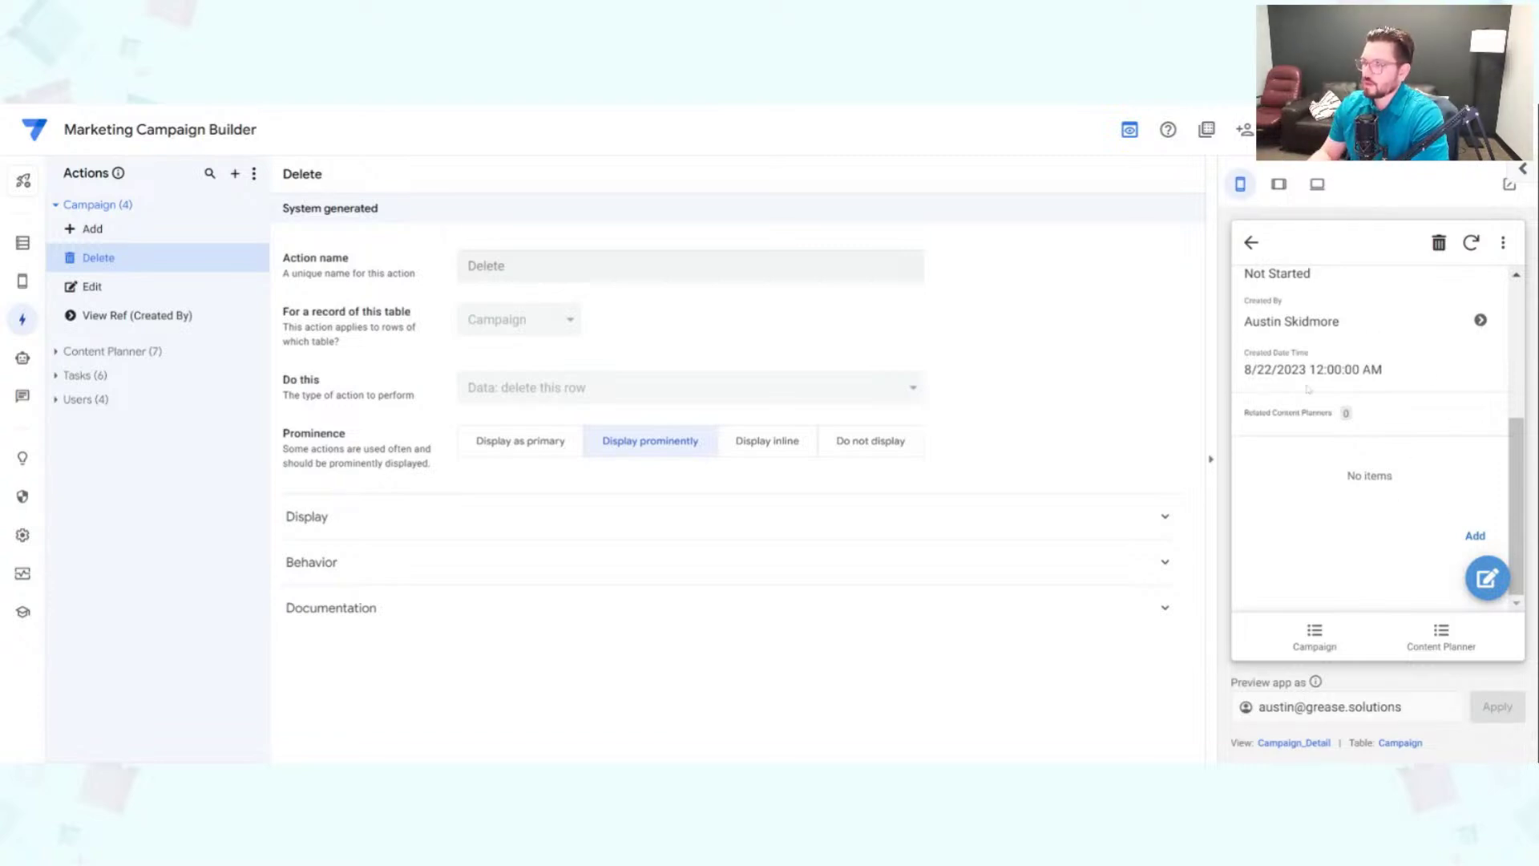
pyautogui.scroll(4, 1404, 422)
pyautogui.moveTo(1284, 308); pyautogui.dragTo(1404, 447)
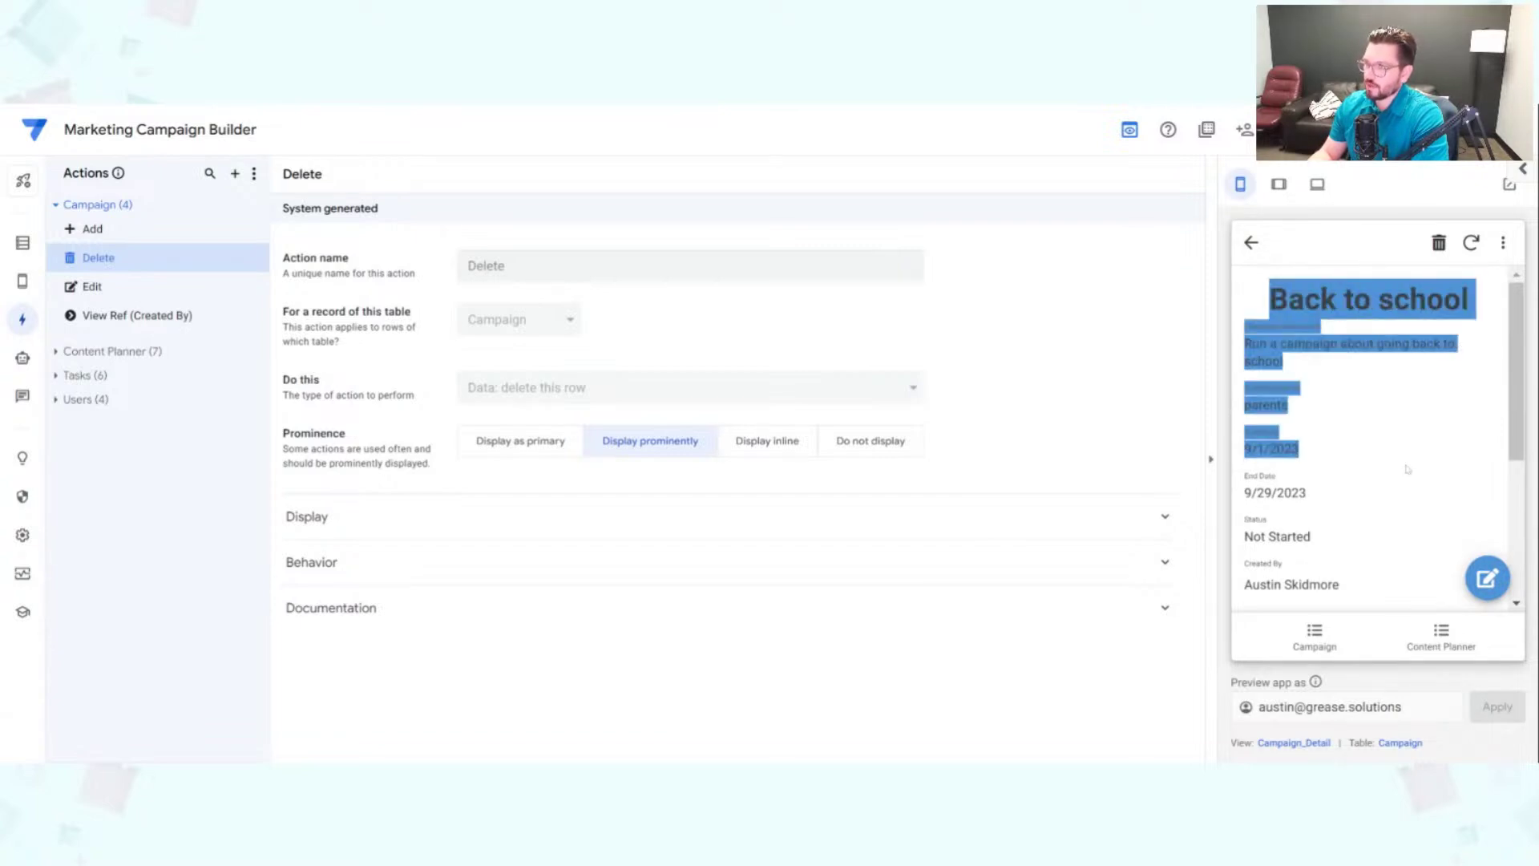
pyautogui.click(1408, 469)
pyautogui.scroll(-3, 1412, 469)
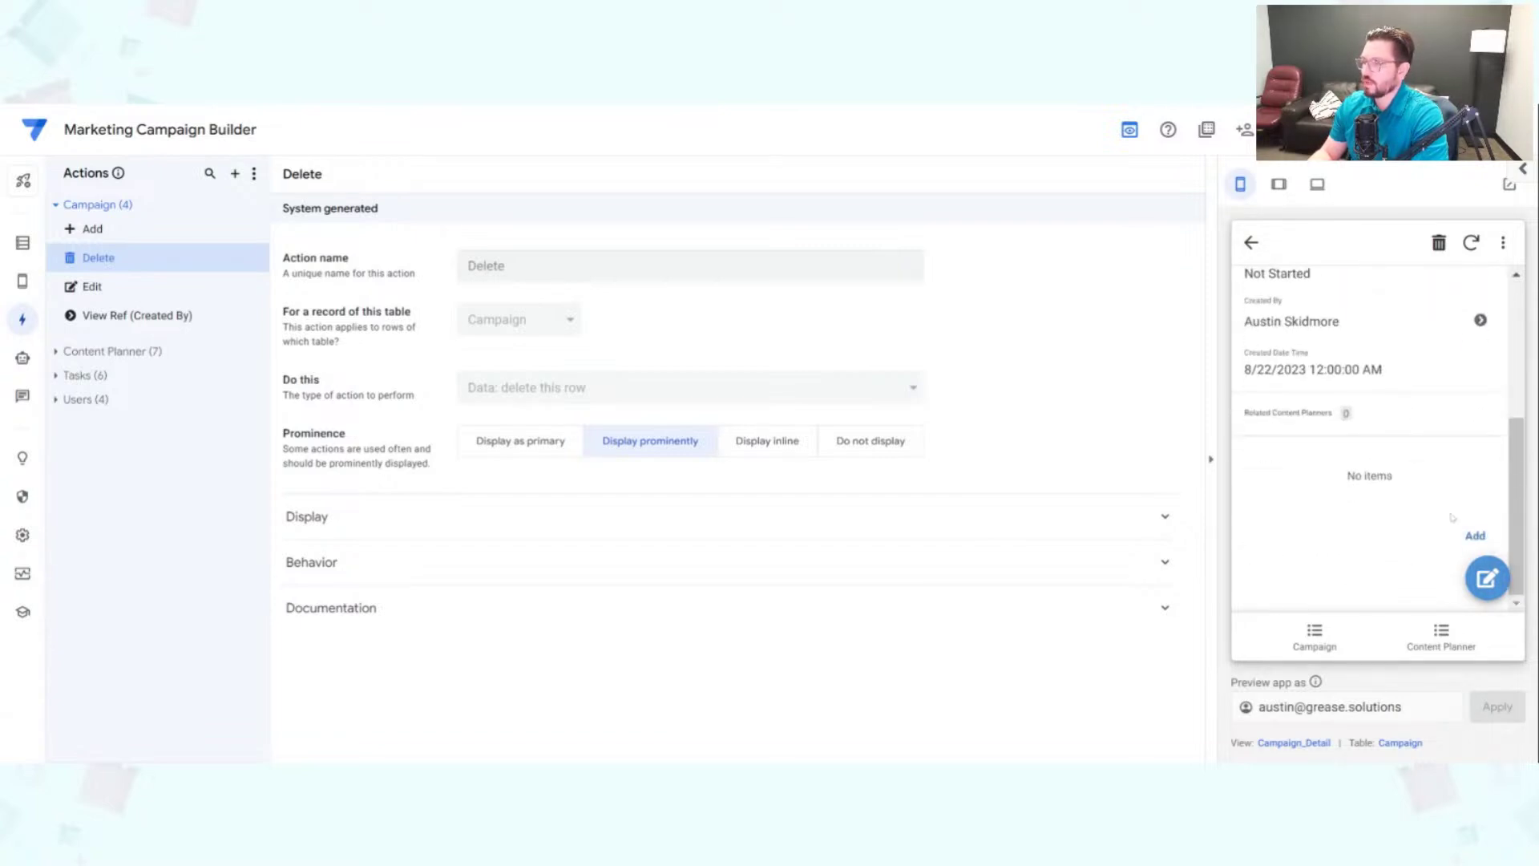
# Step: Start a new content planner for Back to school, look over the form, then cancel it
pyautogui.click(1471, 534)
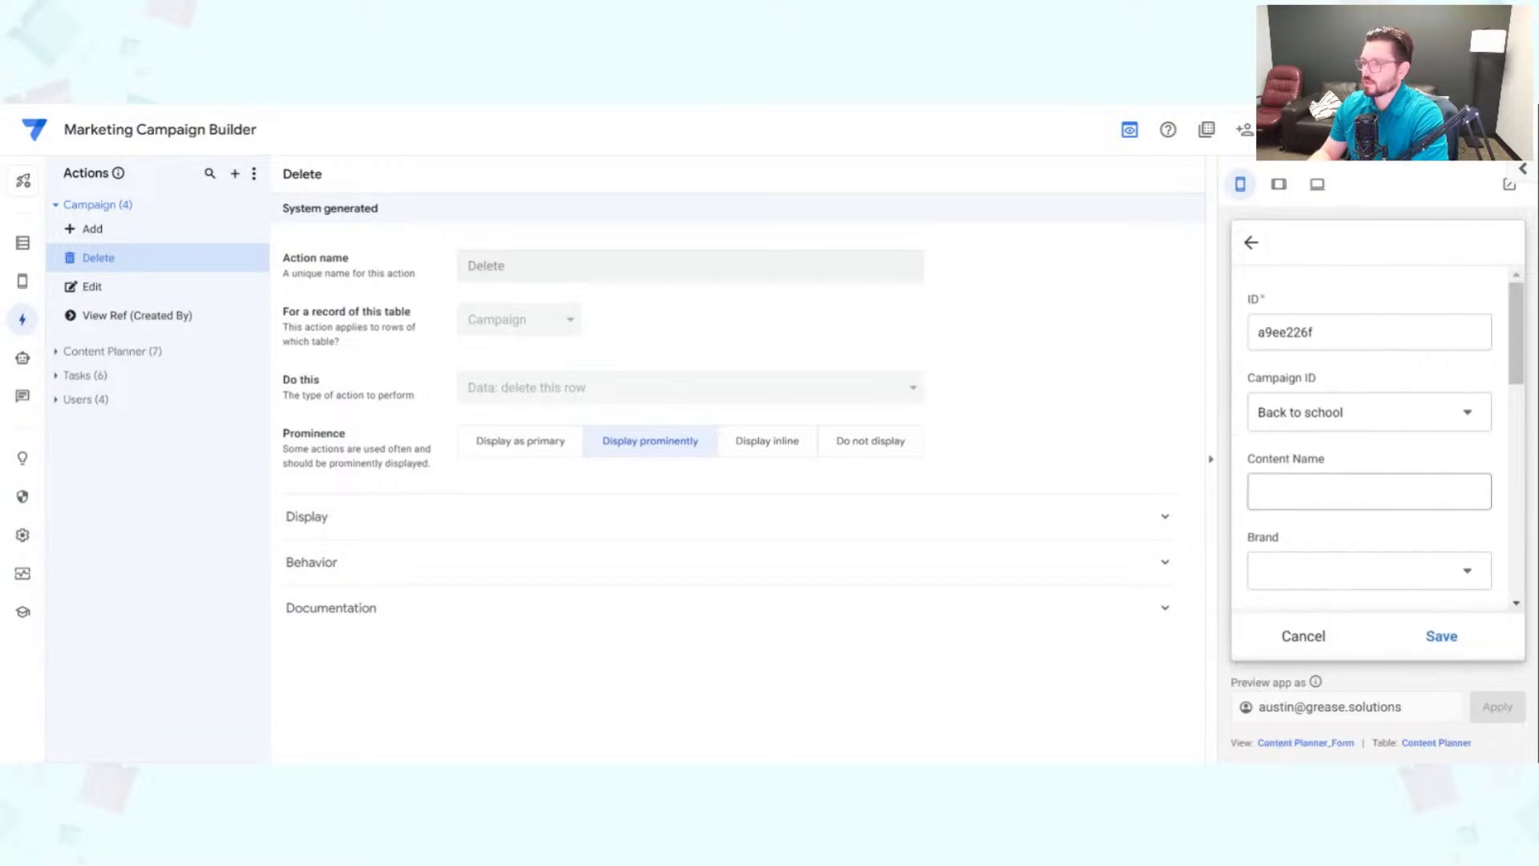
pyautogui.scroll(-1, 1372, 386)
pyautogui.scroll(-5, 1407, 478)
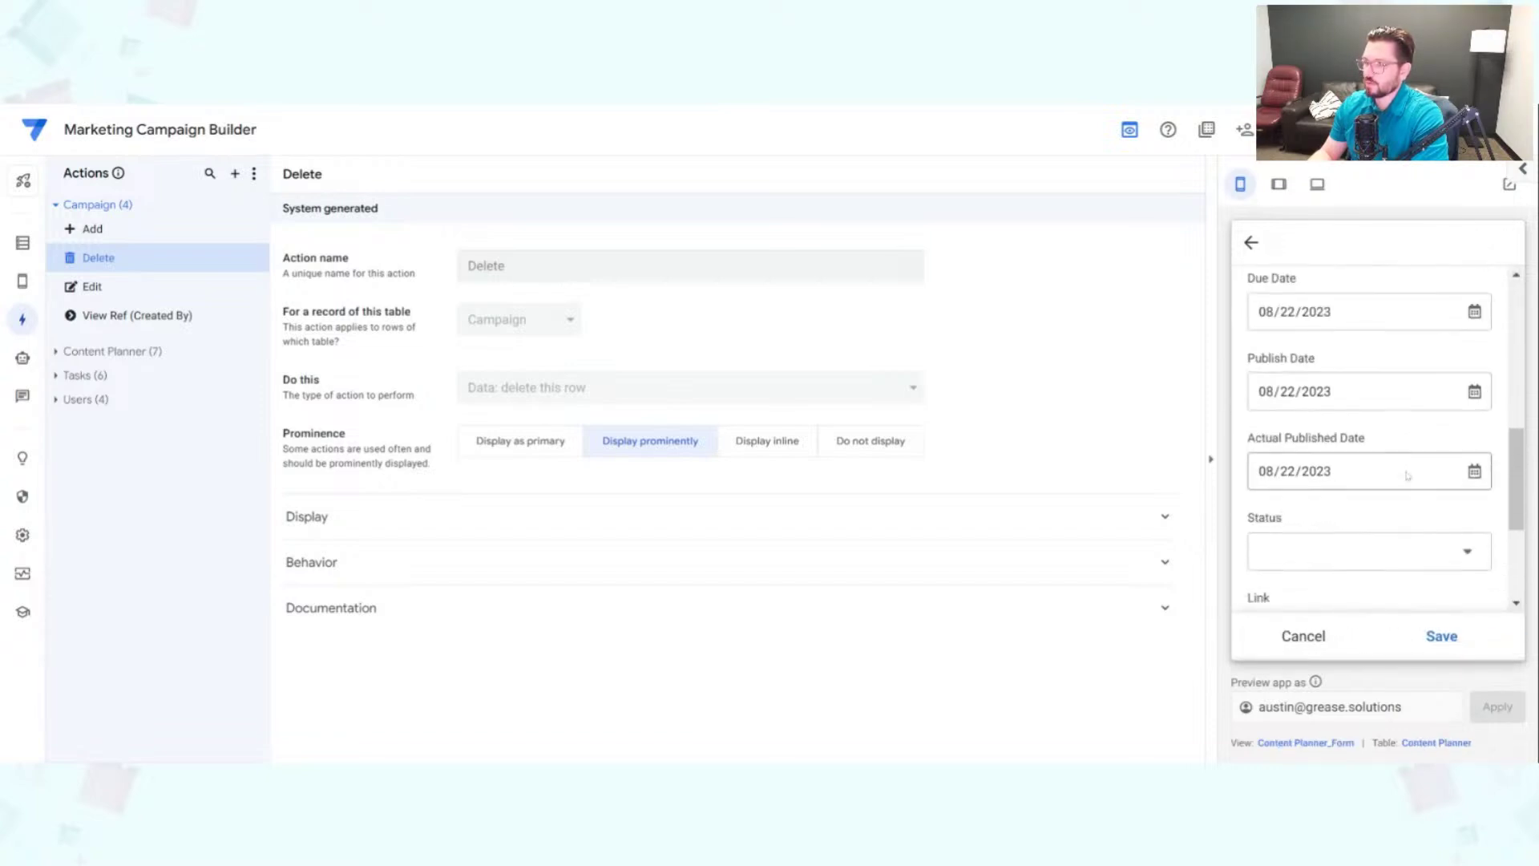
pyautogui.scroll(-3, 1402, 513)
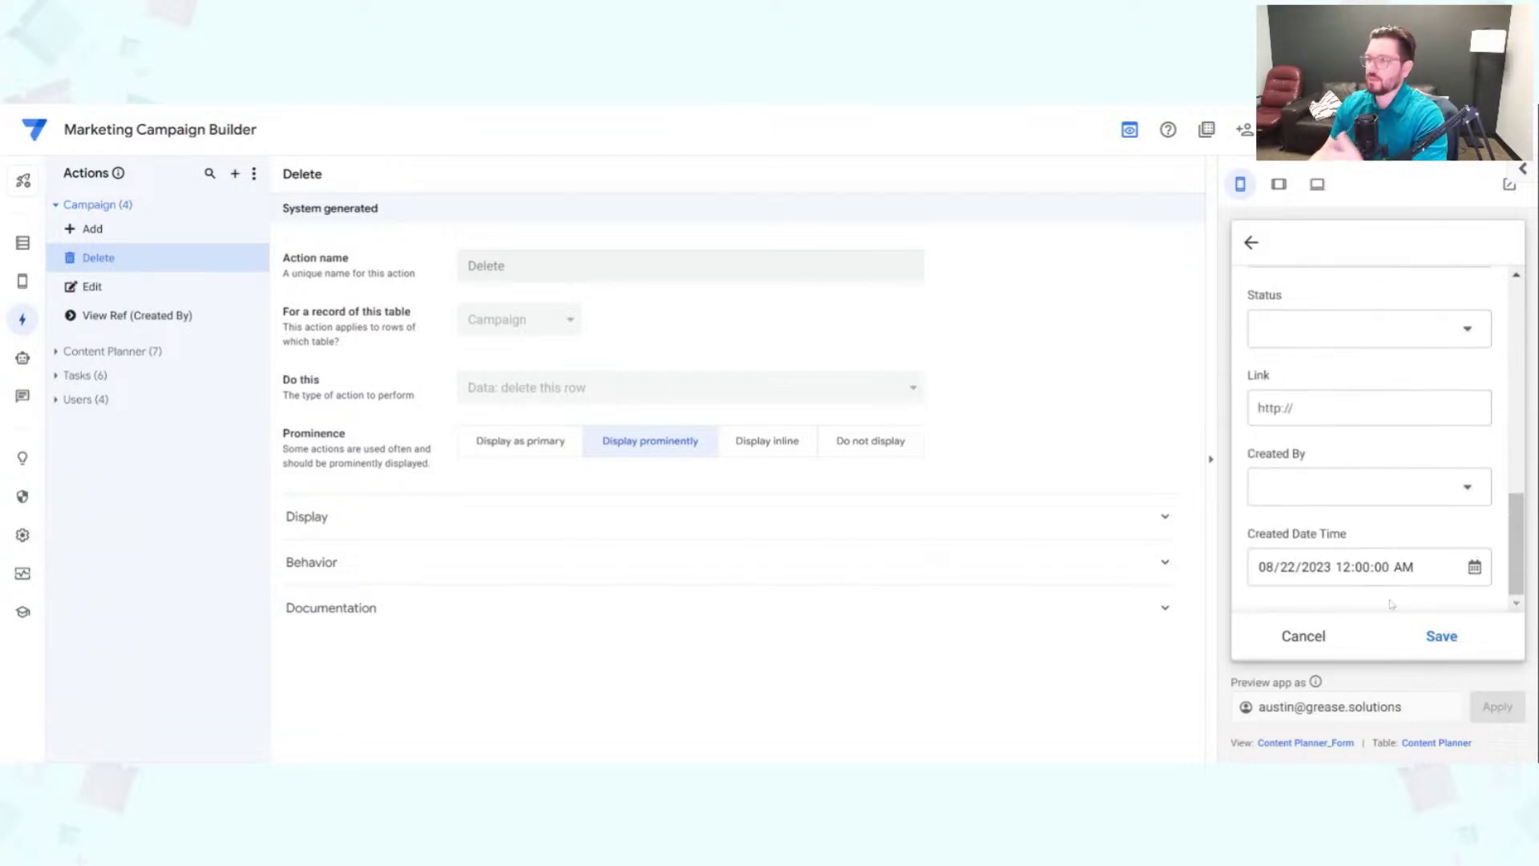
pyautogui.scroll(8, 1384, 580)
pyautogui.scroll(1, 1384, 580)
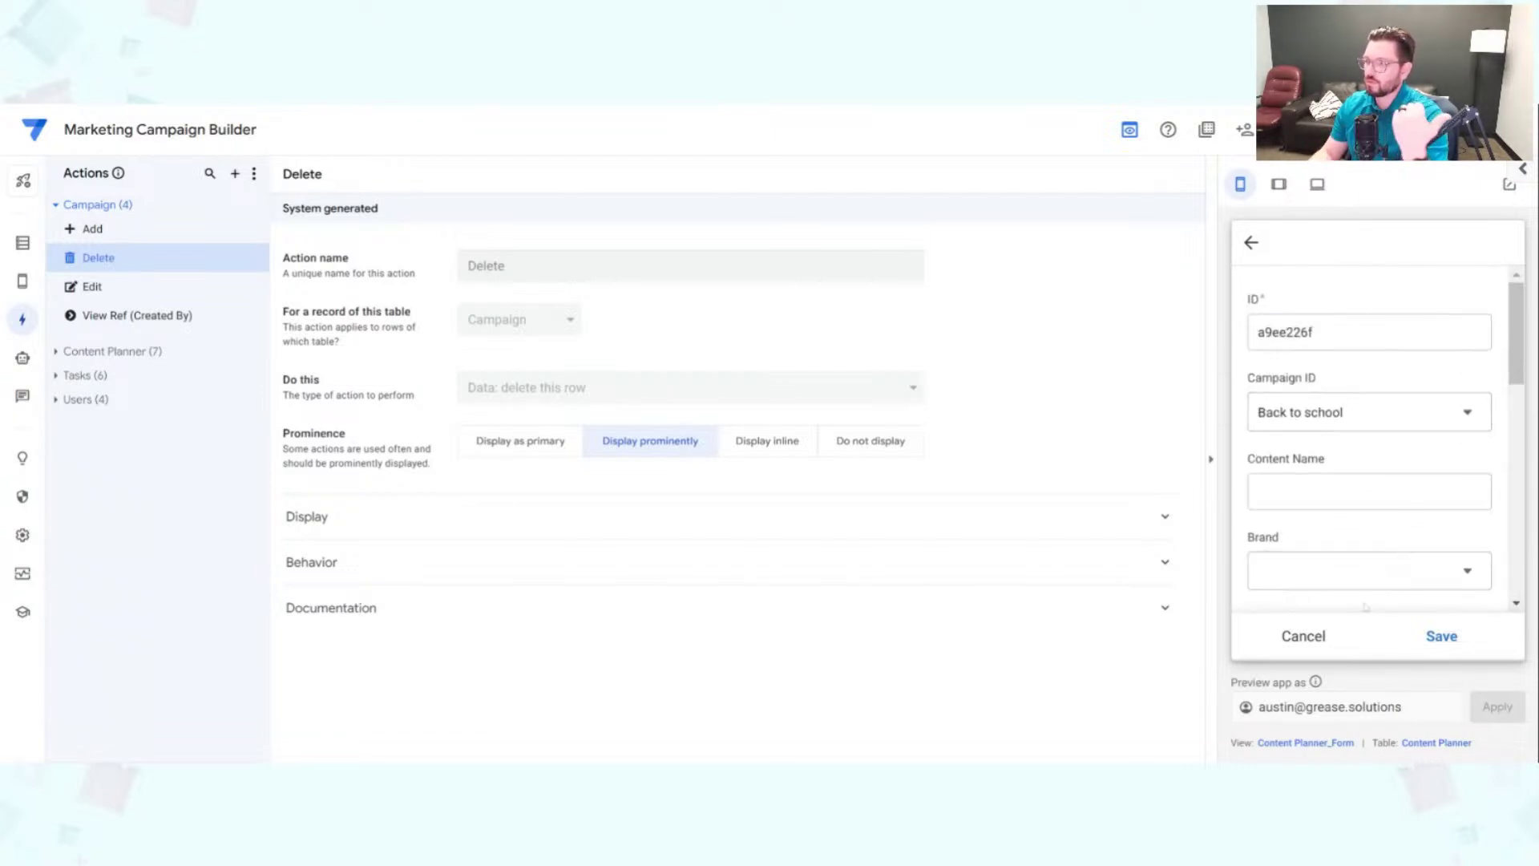
pyautogui.click(1305, 644)
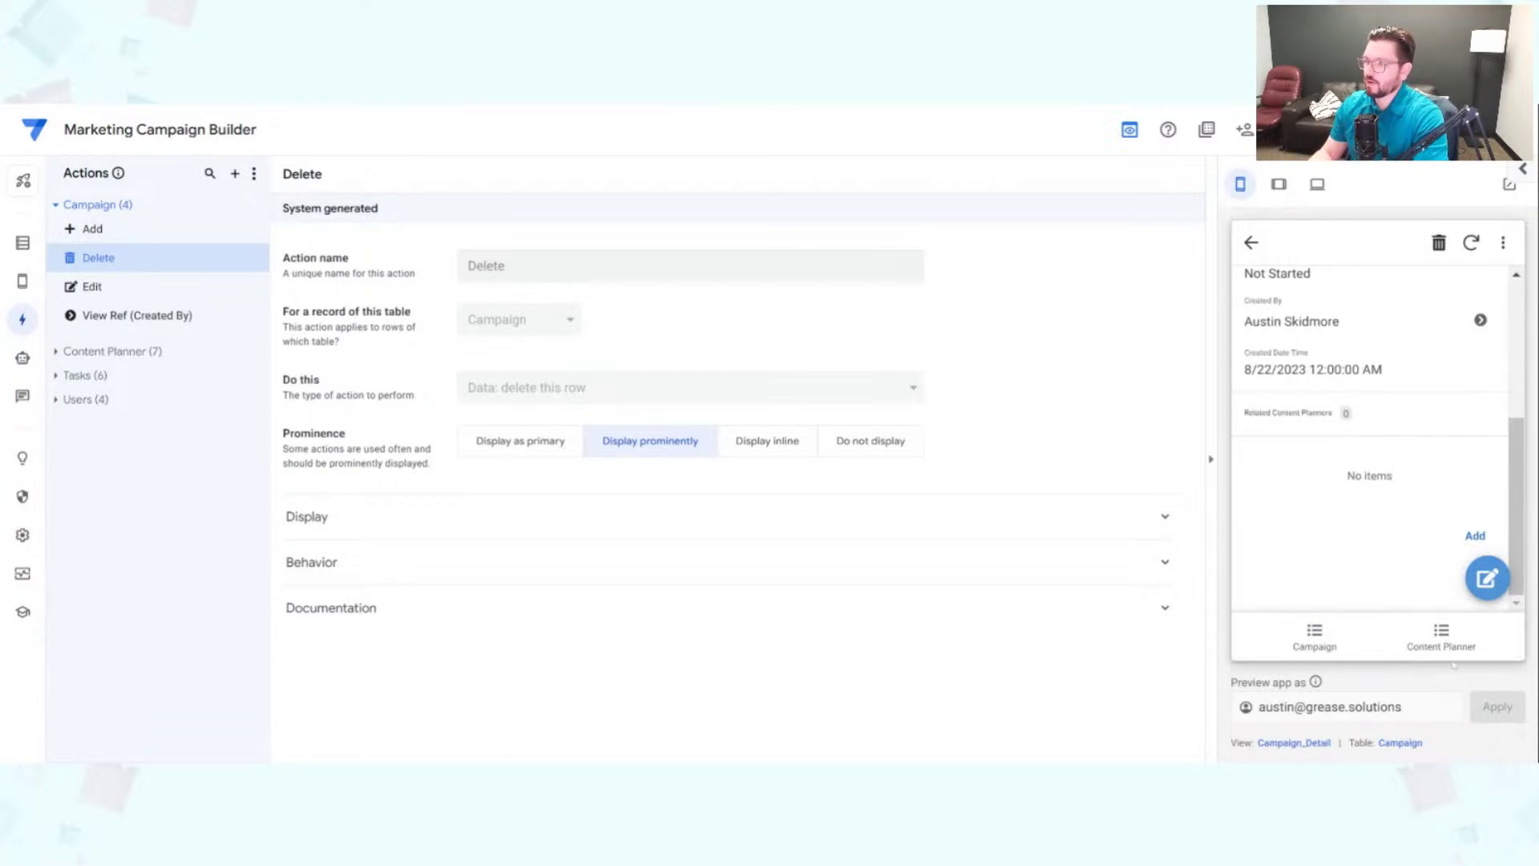
# Step: Browse the Content Planner list, reopen Back to school, and open the app Settings
pyautogui.click(1412, 647)
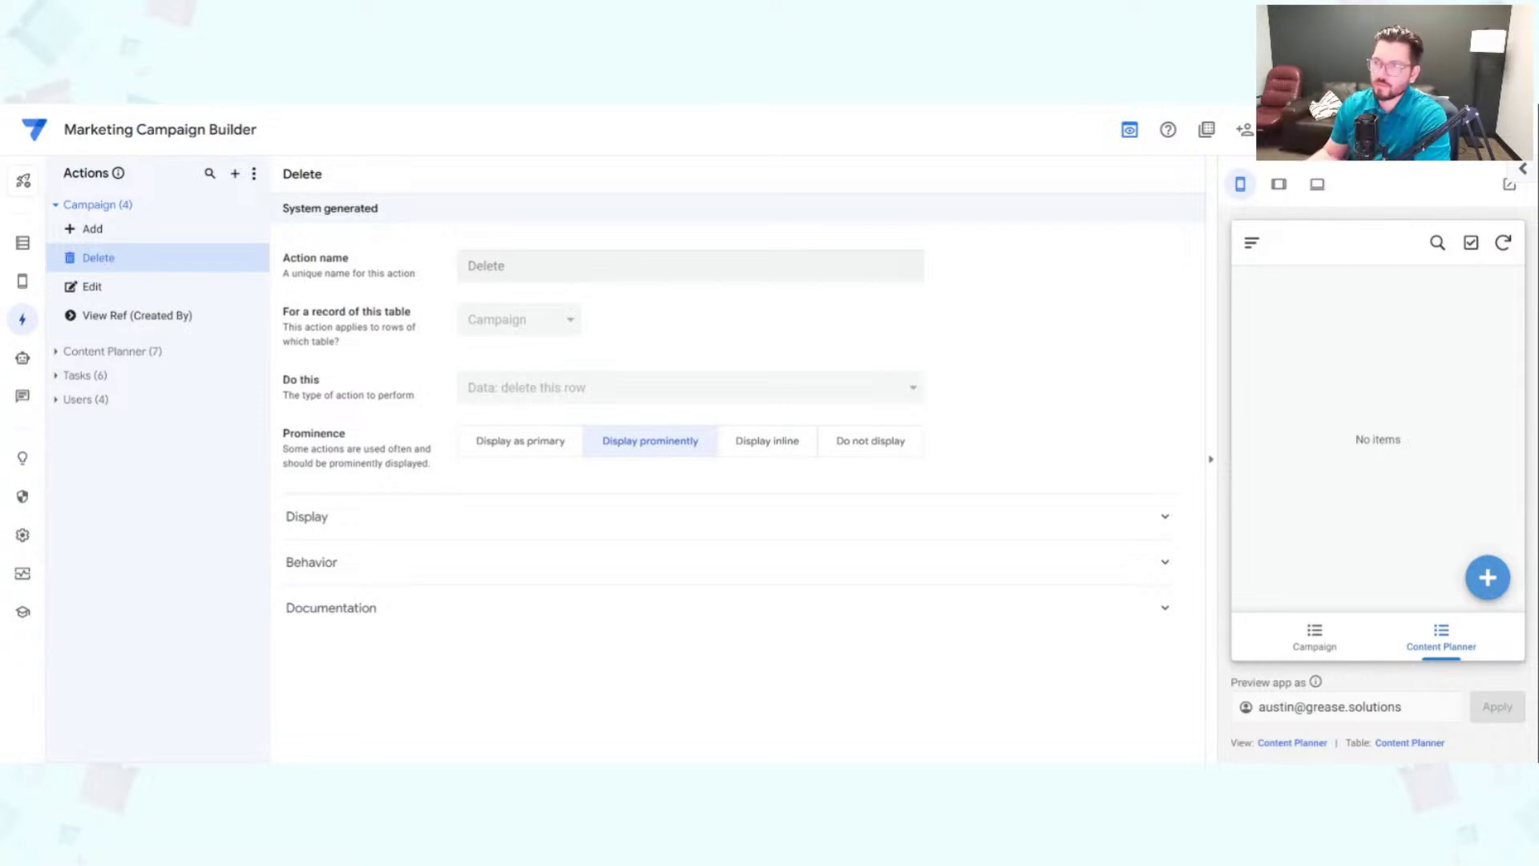
pyautogui.click(1315, 639)
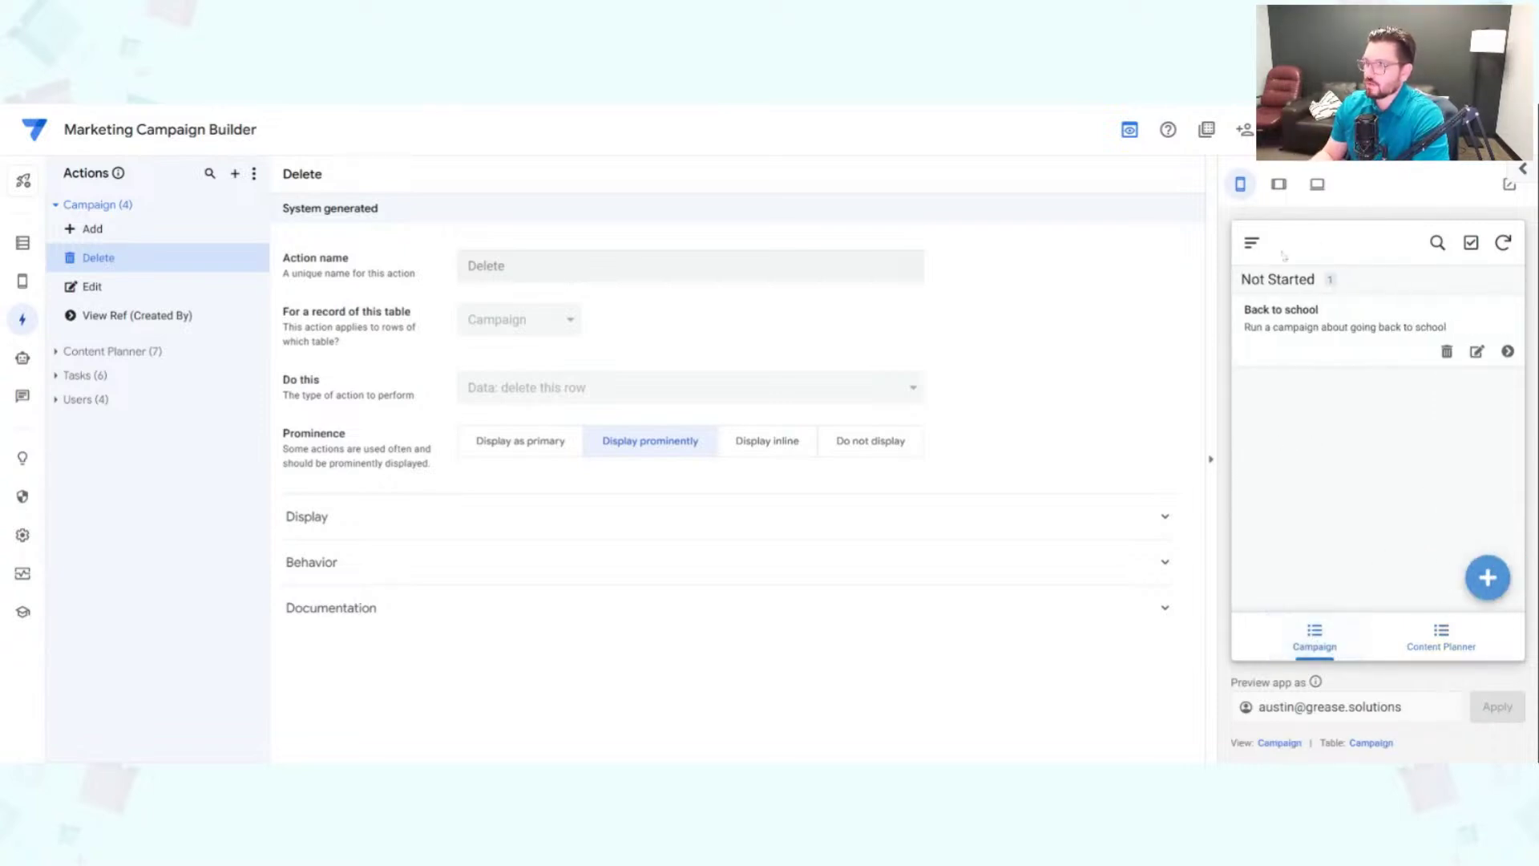
pyautogui.click(1339, 353)
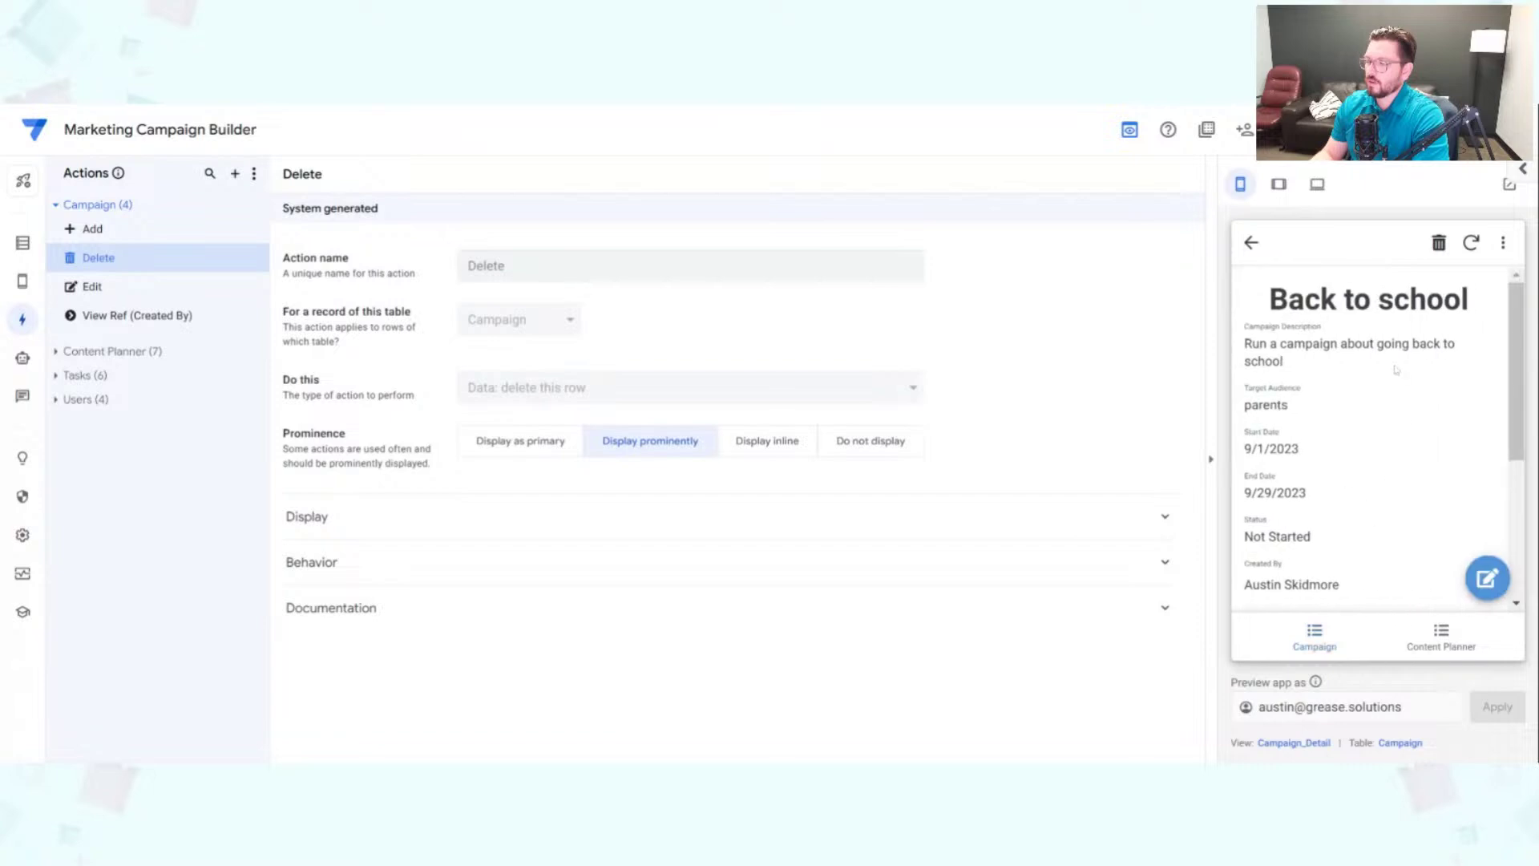
pyautogui.click(23, 536)
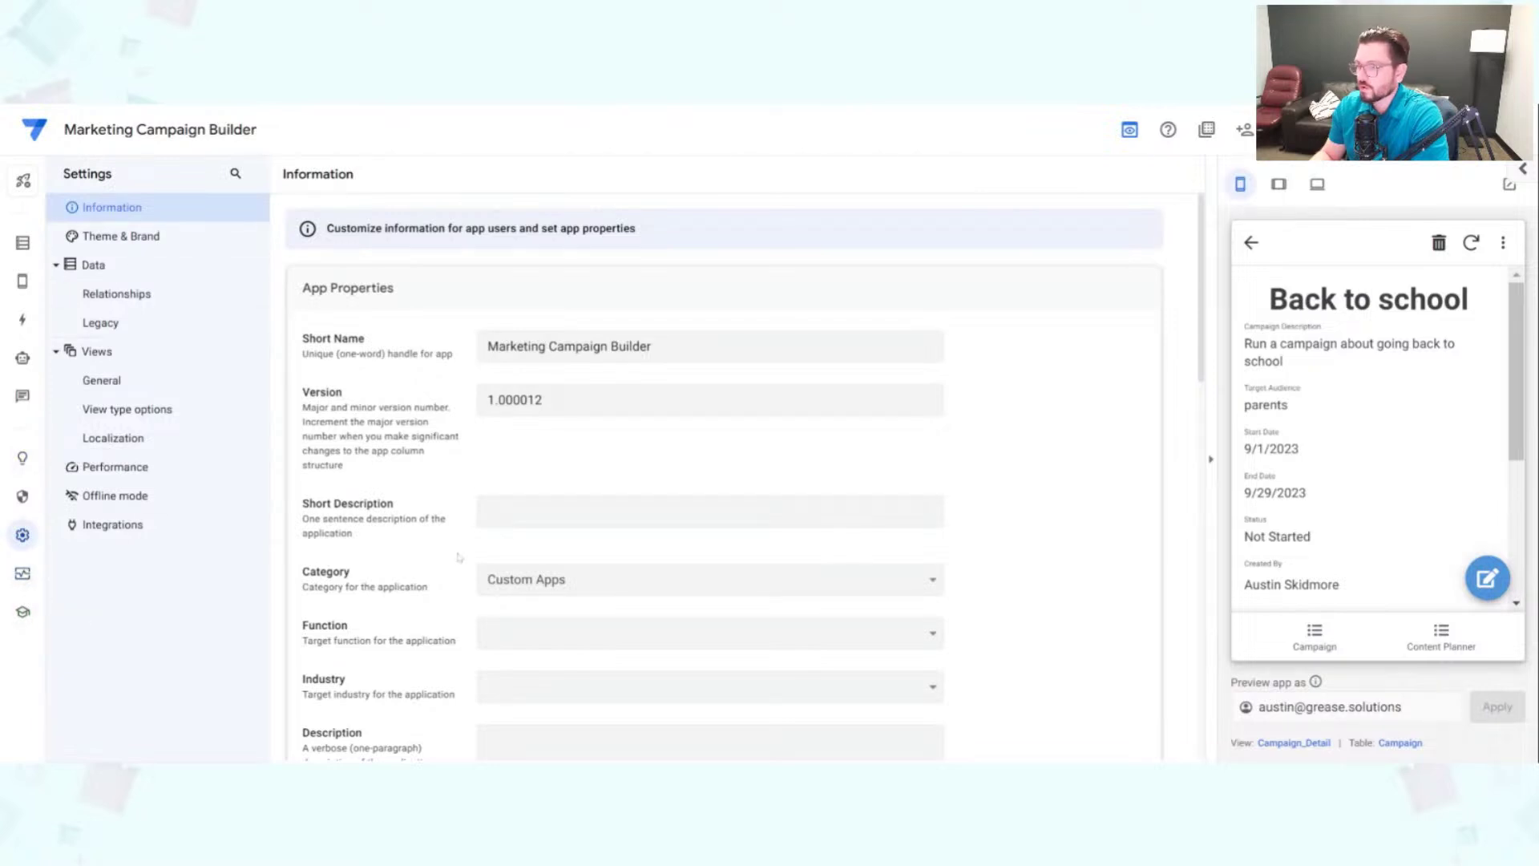
# Step: View the Relationships graph and rearrange the Content Planner and Campaign nodes
pyautogui.scroll(-5, 476, 551)
pyautogui.scroll(5, 476, 551)
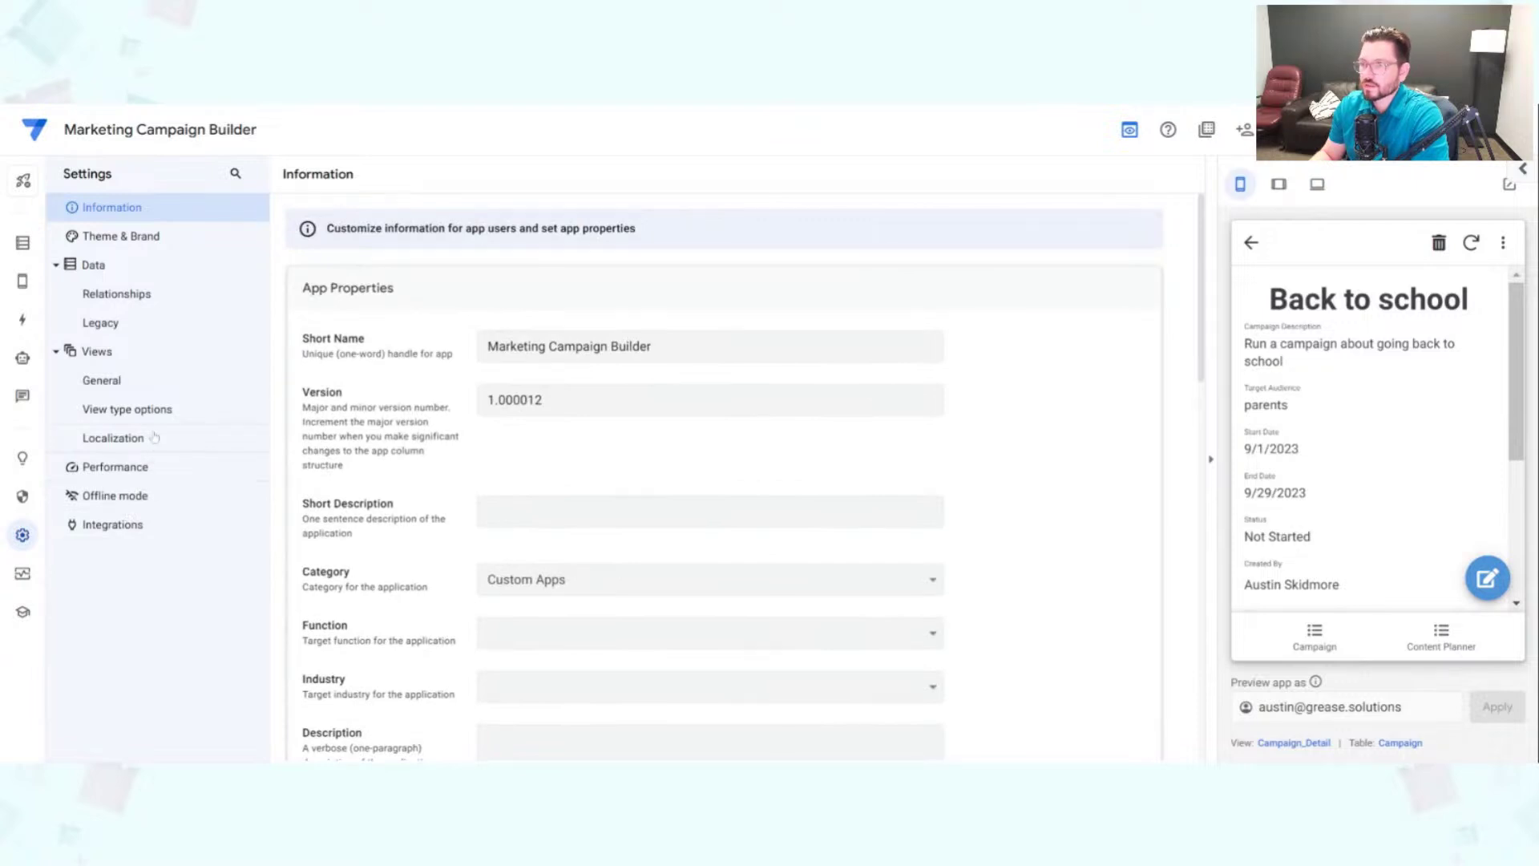
pyautogui.click(156, 298)
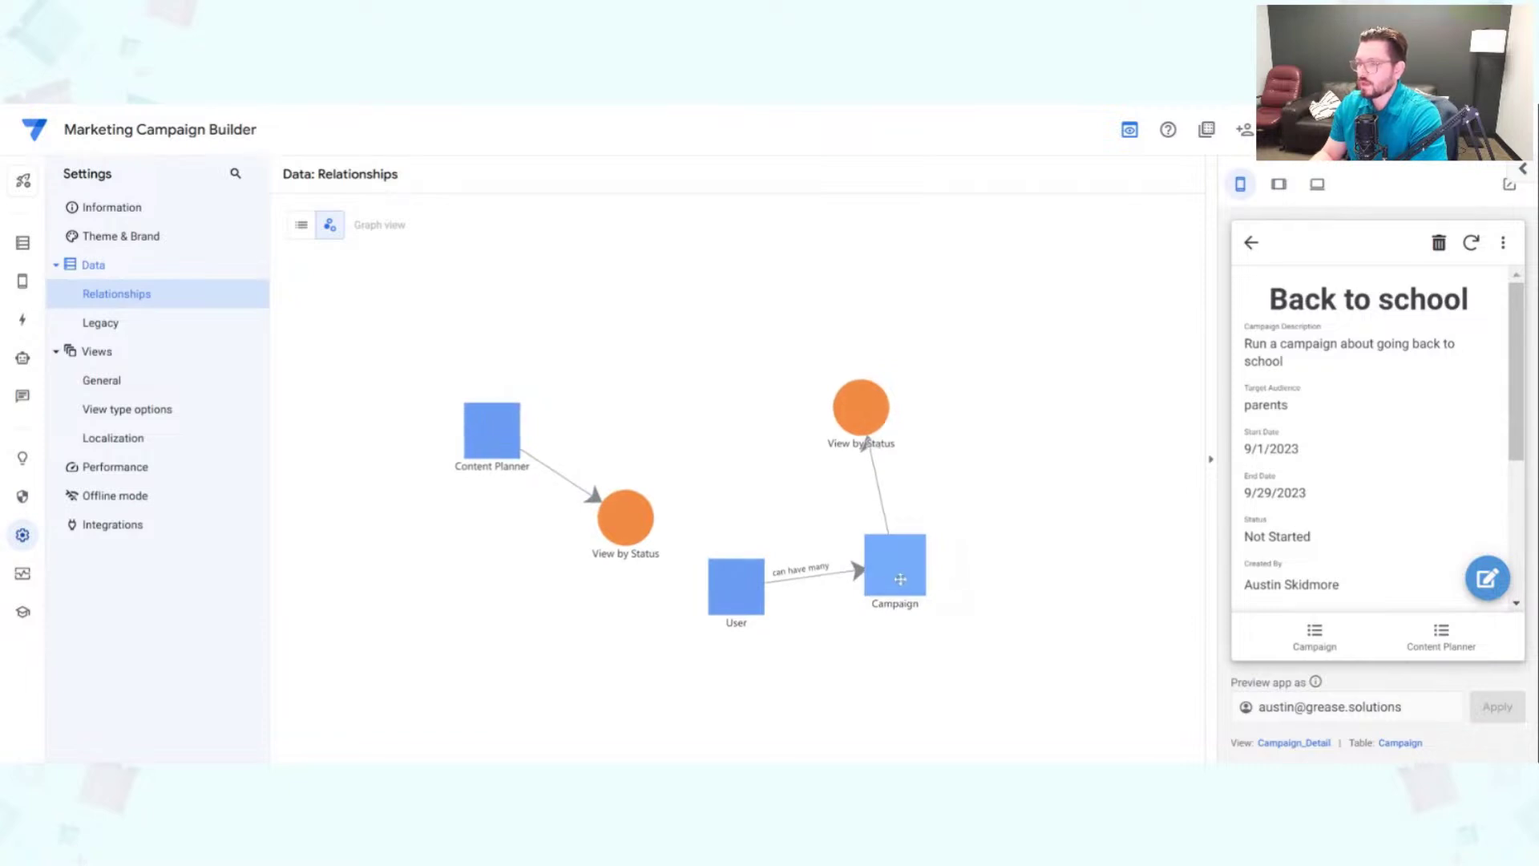
pyautogui.moveTo(491, 430); pyautogui.dragTo(698, 436)
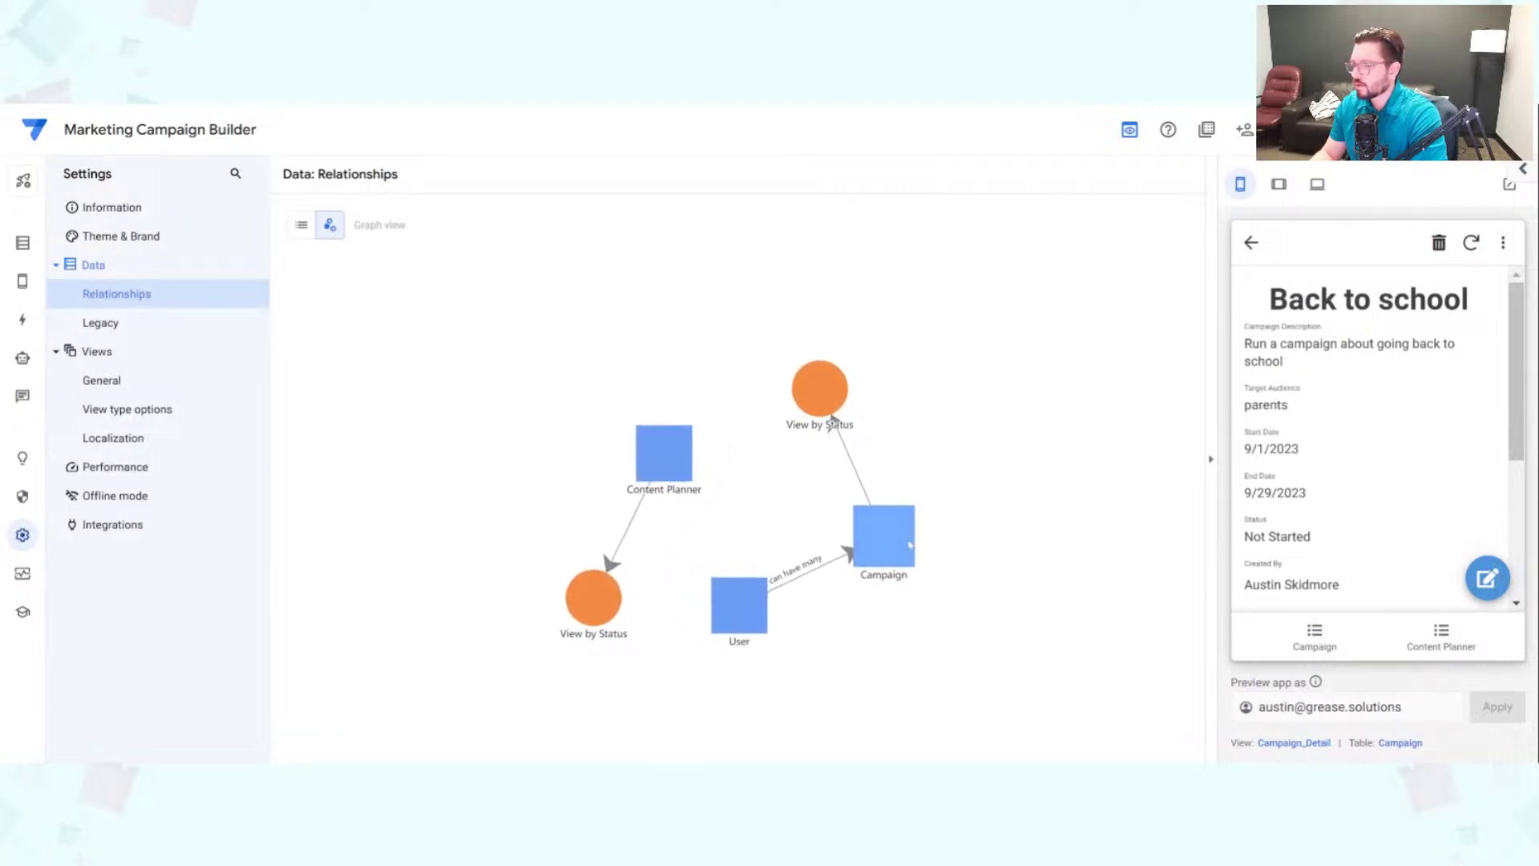
pyautogui.moveTo(889, 540); pyautogui.dragTo(848, 509)
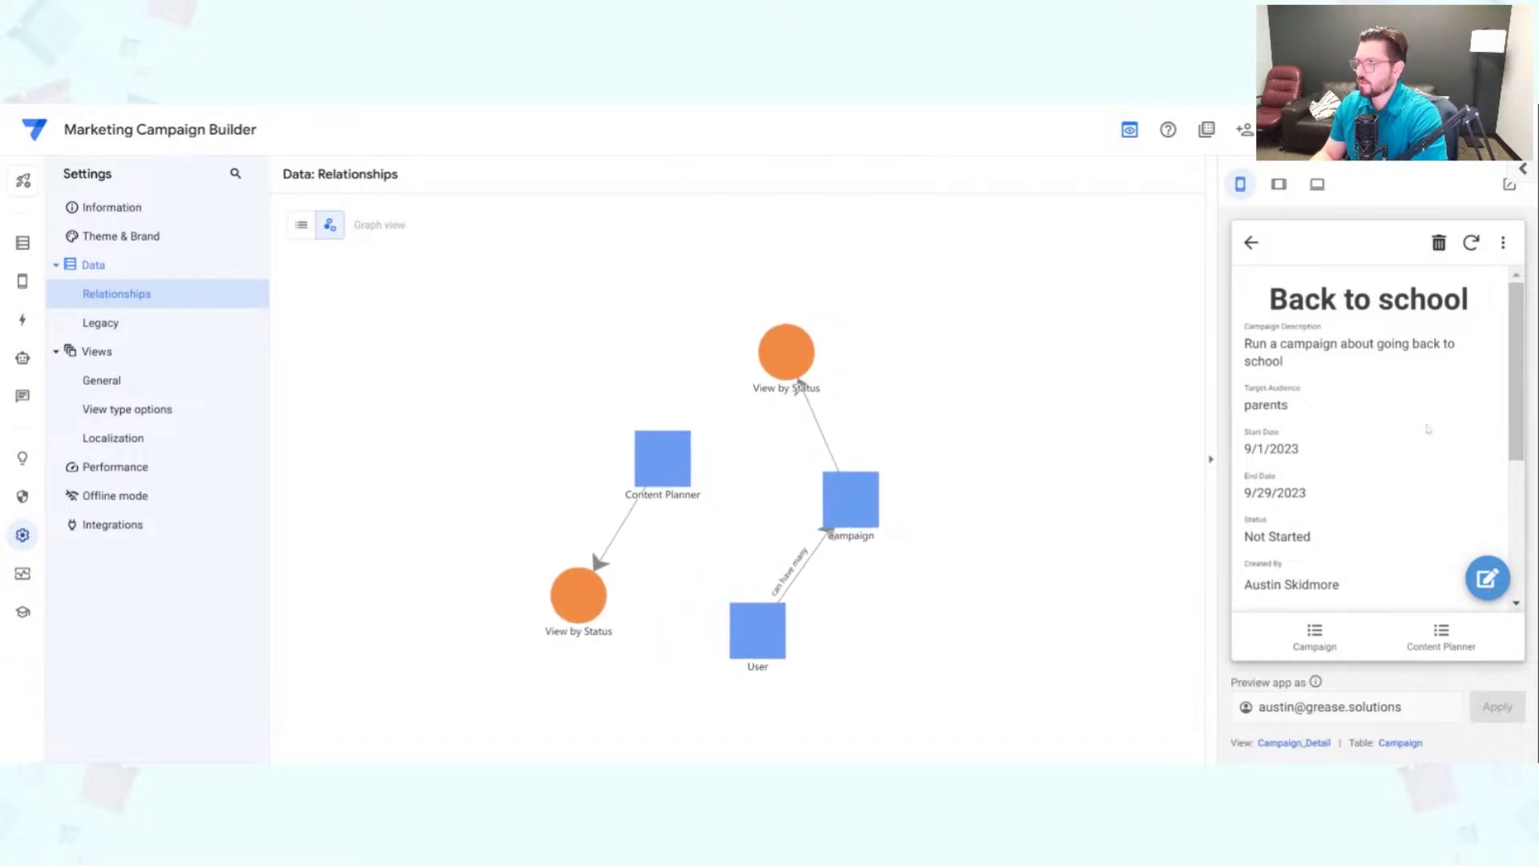
# Step: Reopen Back to school in the preview, then go to the Data section
pyautogui.click(1362, 632)
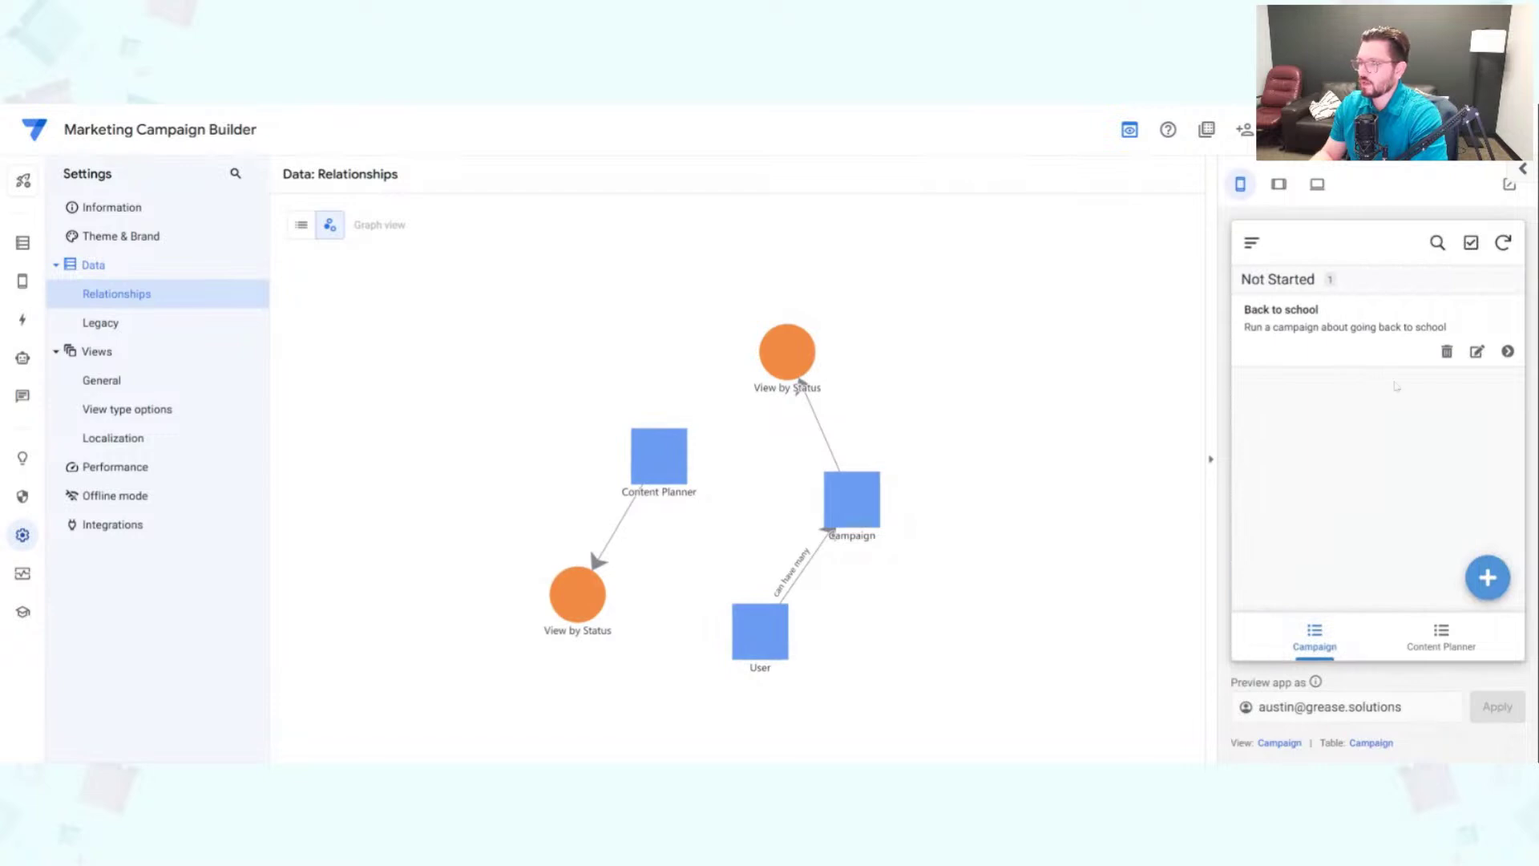
pyautogui.click(1300, 357)
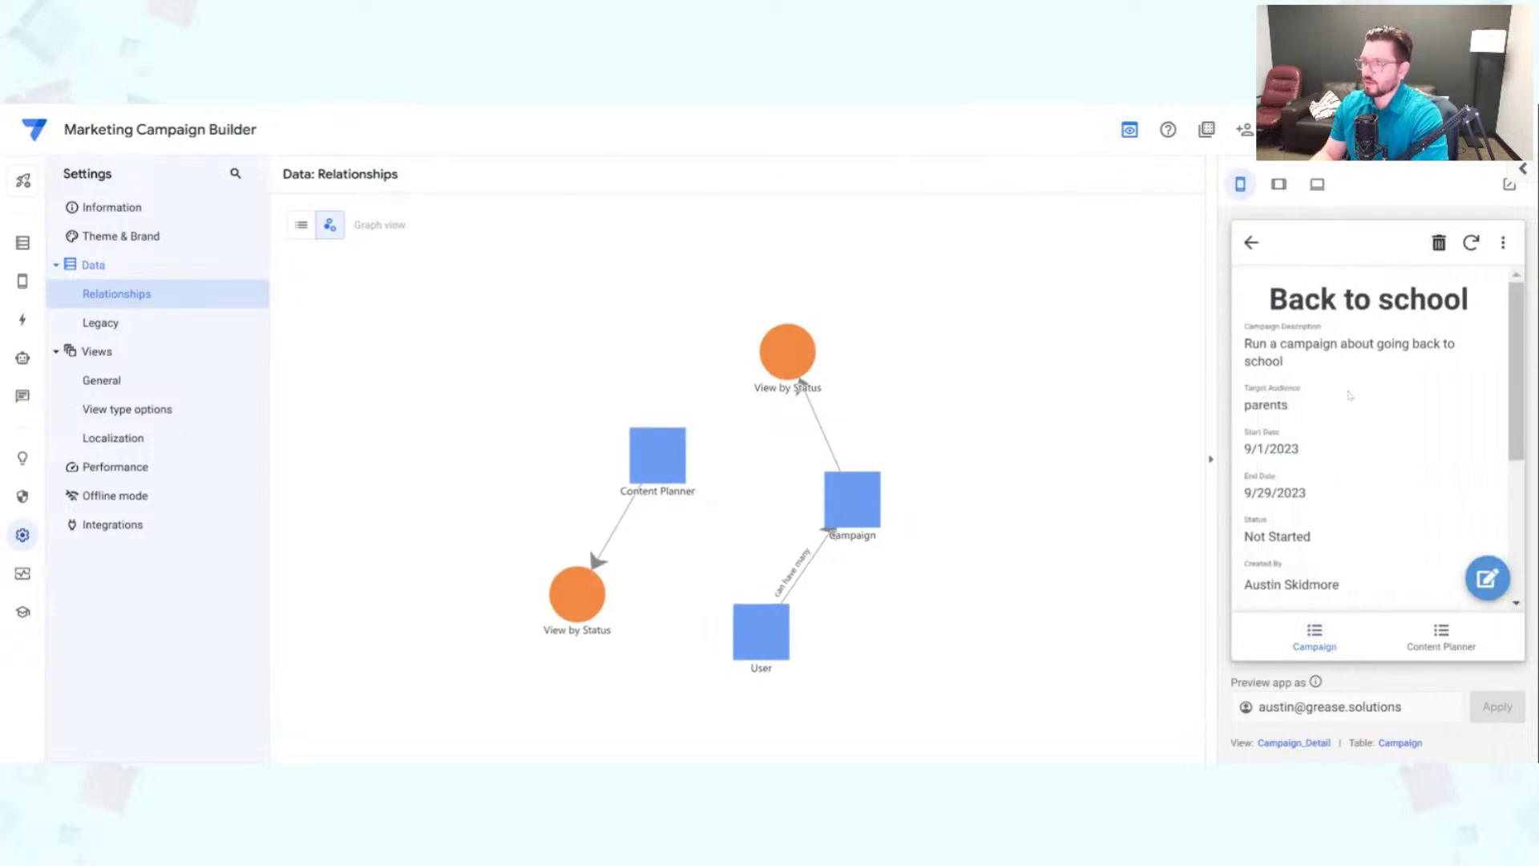
pyautogui.scroll(-2, 1350, 393)
pyautogui.scroll(2, 1355, 389)
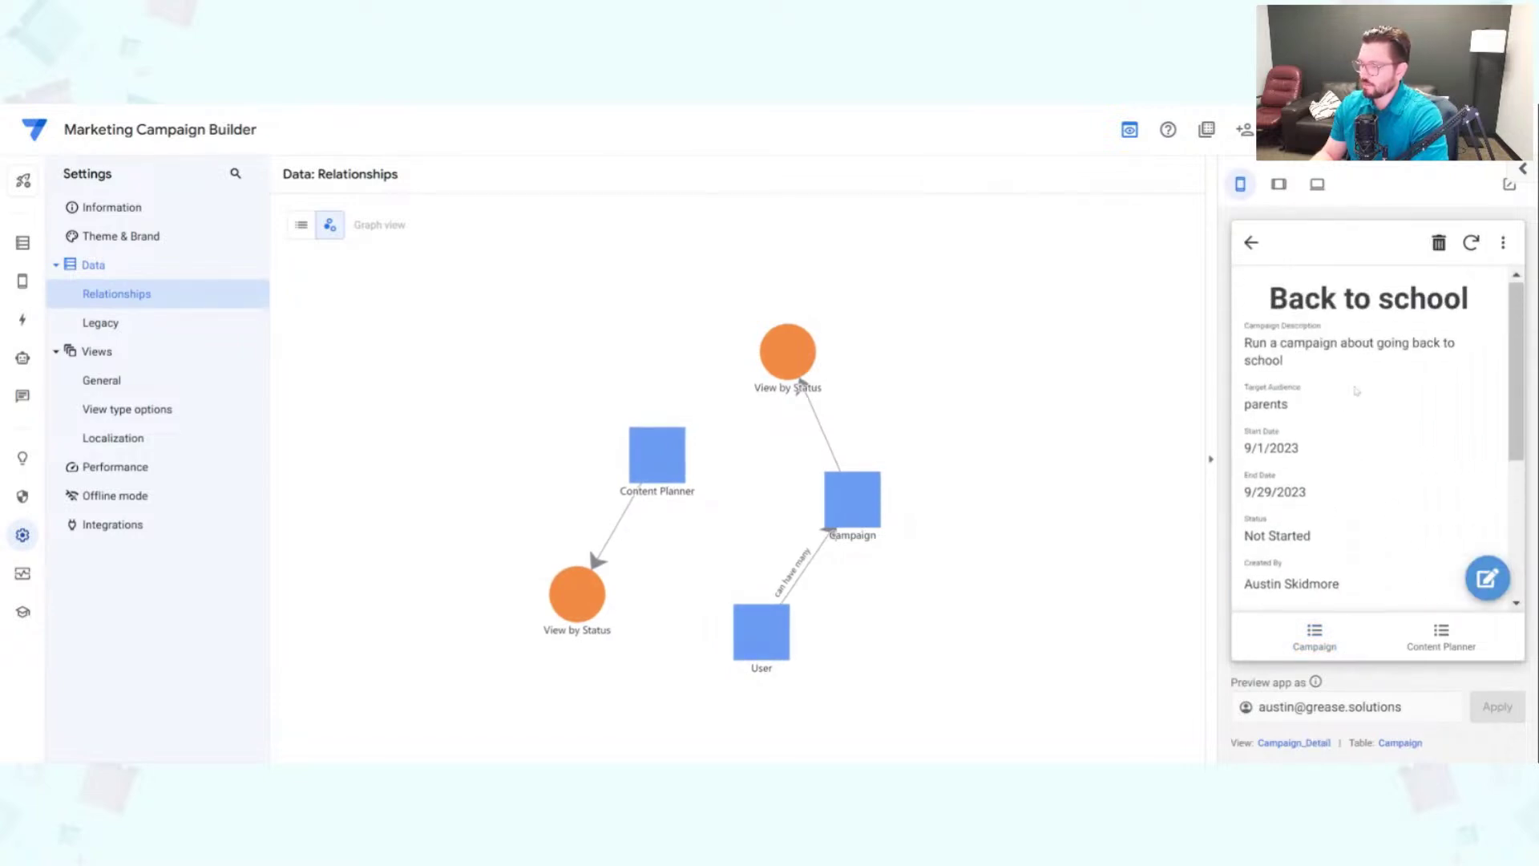
pyautogui.click(23, 245)
# Step: Change Content Planner's Assigned To column type to EnumList and open its full settings
pyautogui.click(189, 265)
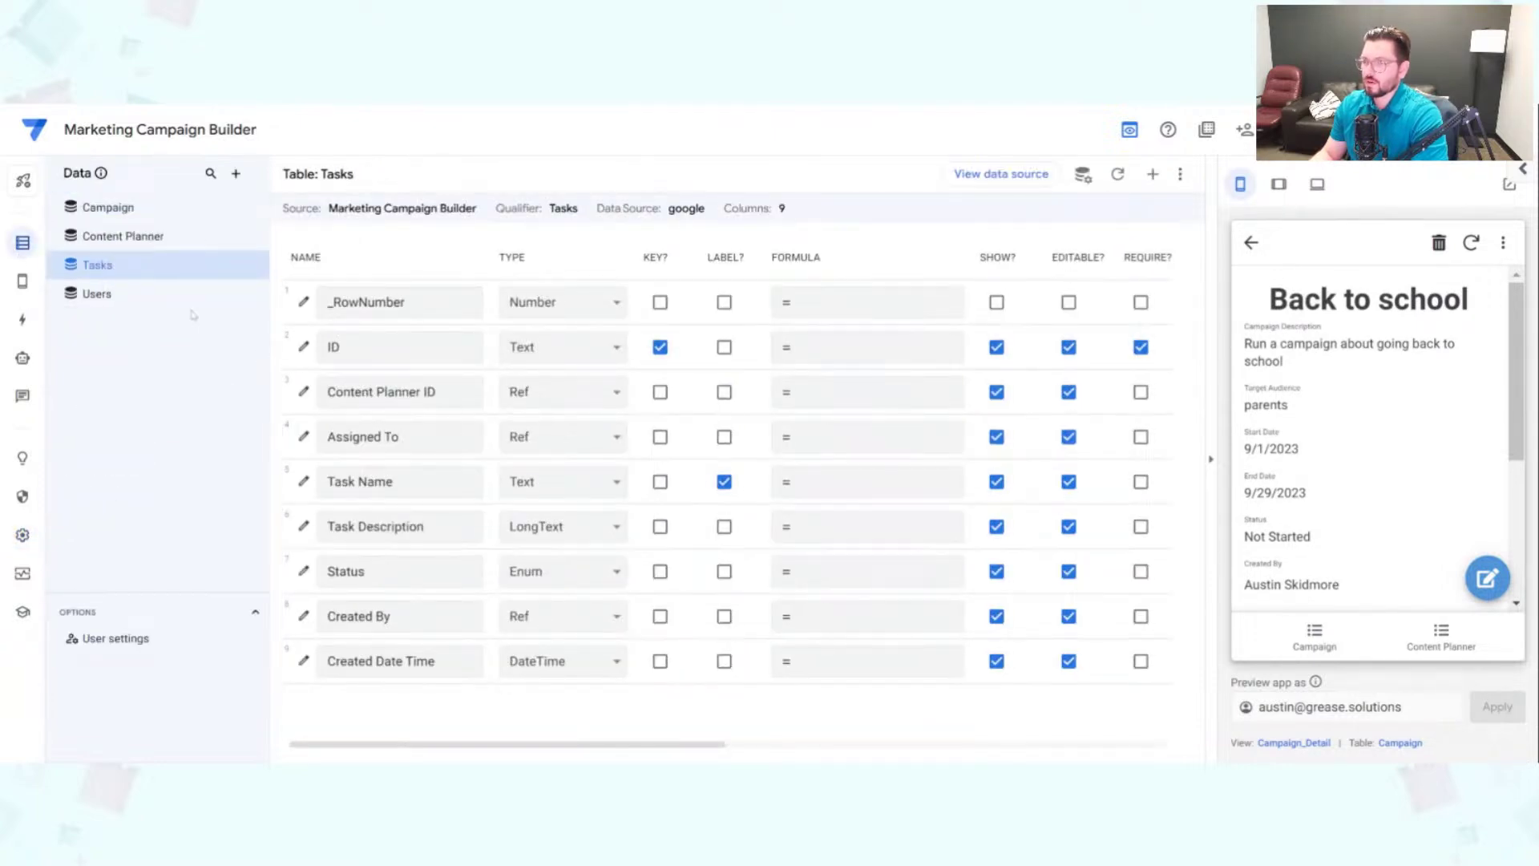
pyautogui.click(150, 234)
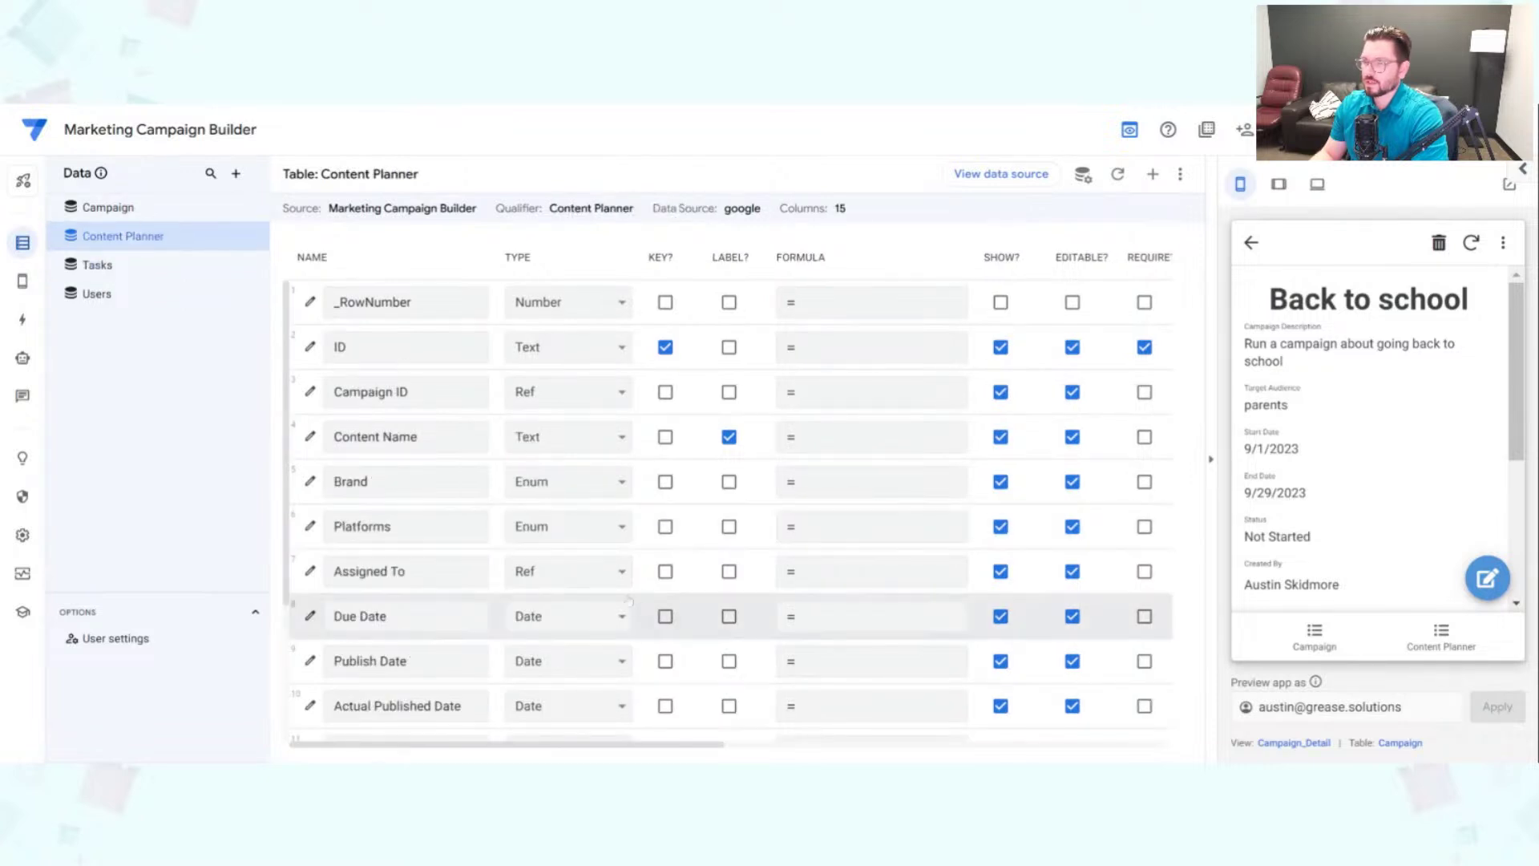
pyautogui.press('Tab')
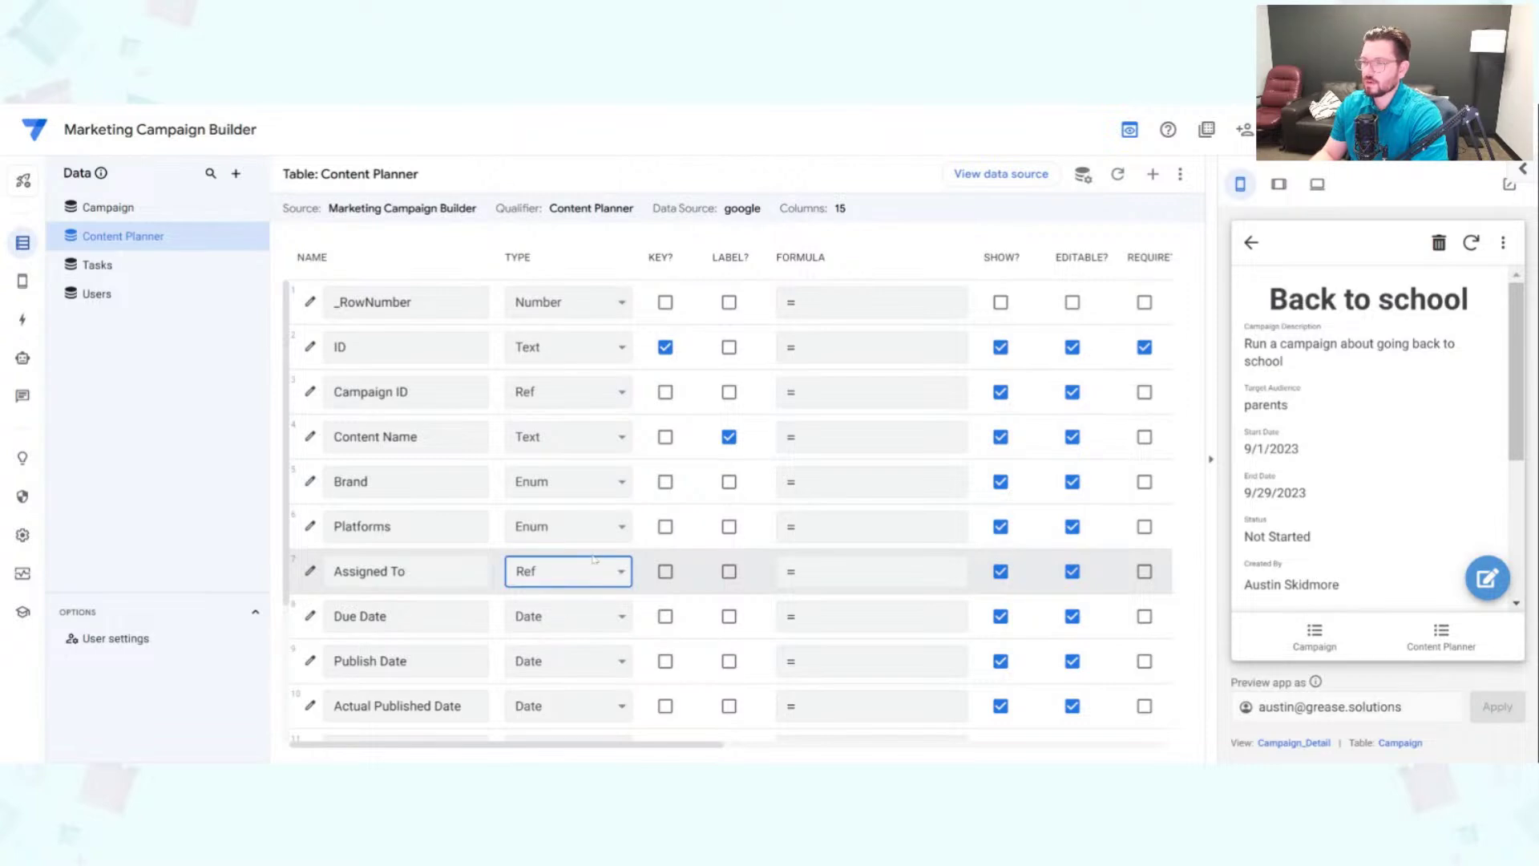
pyautogui.click(572, 653)
pyautogui.click(311, 571)
# Step: Set the EnumList base type to Ref on the Users table and open the Valid If expression
pyautogui.scroll(-3, 731, 433)
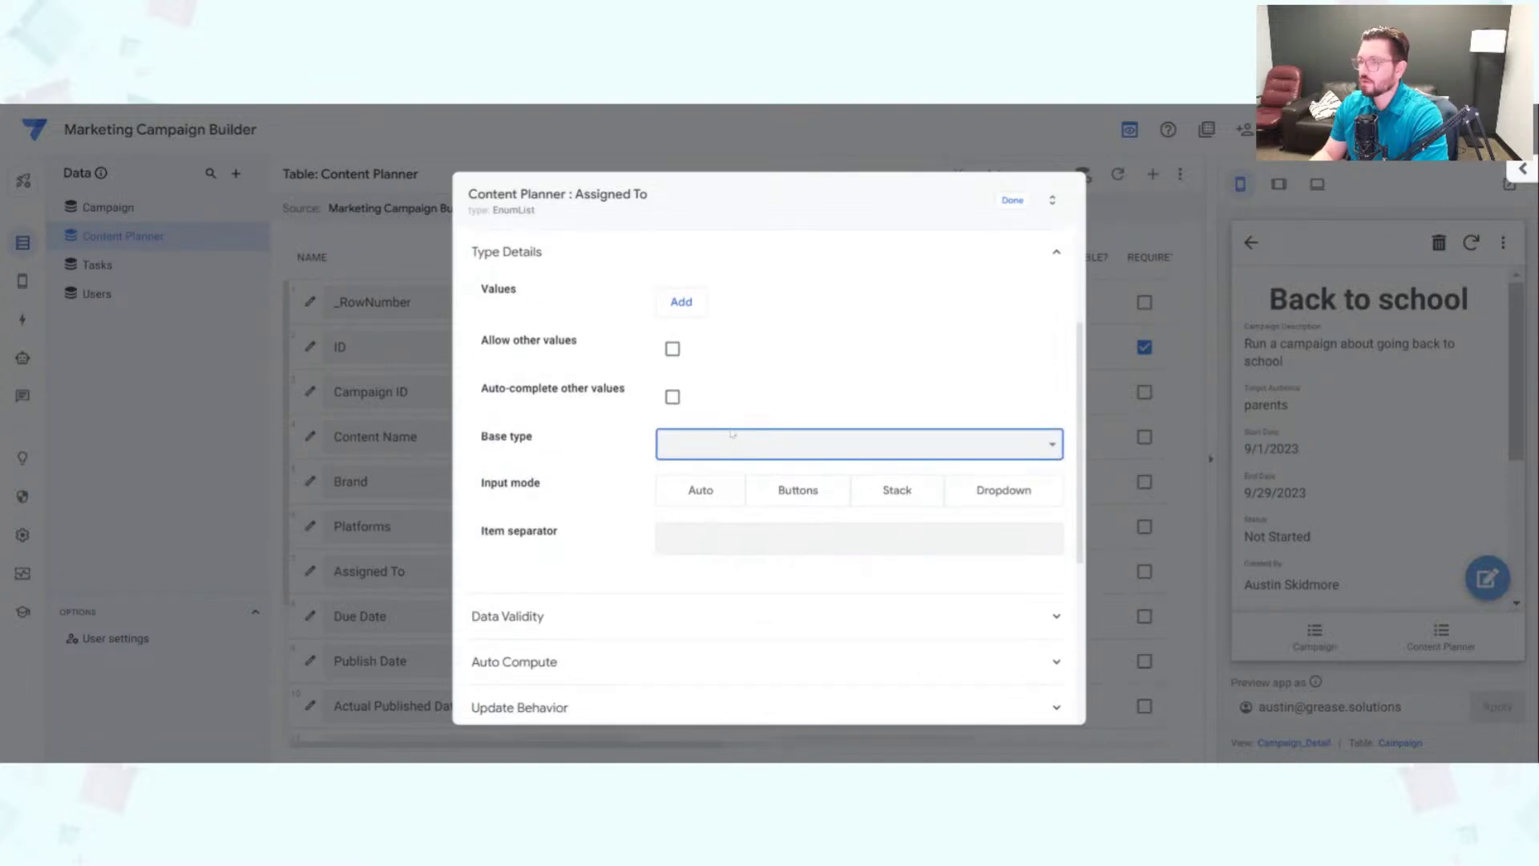
pyautogui.click(728, 275)
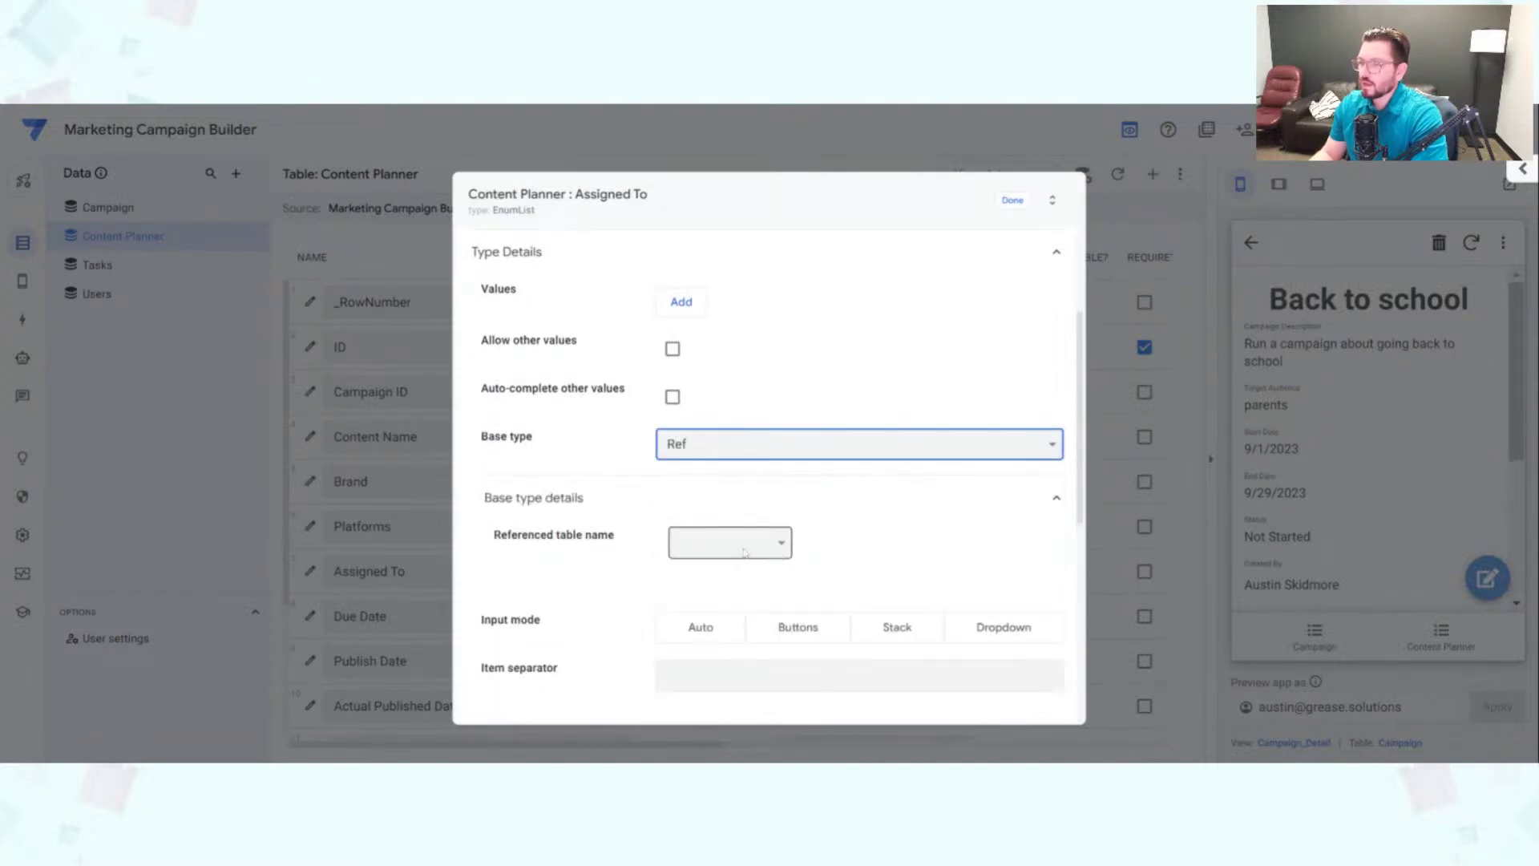
pyautogui.click(764, 547)
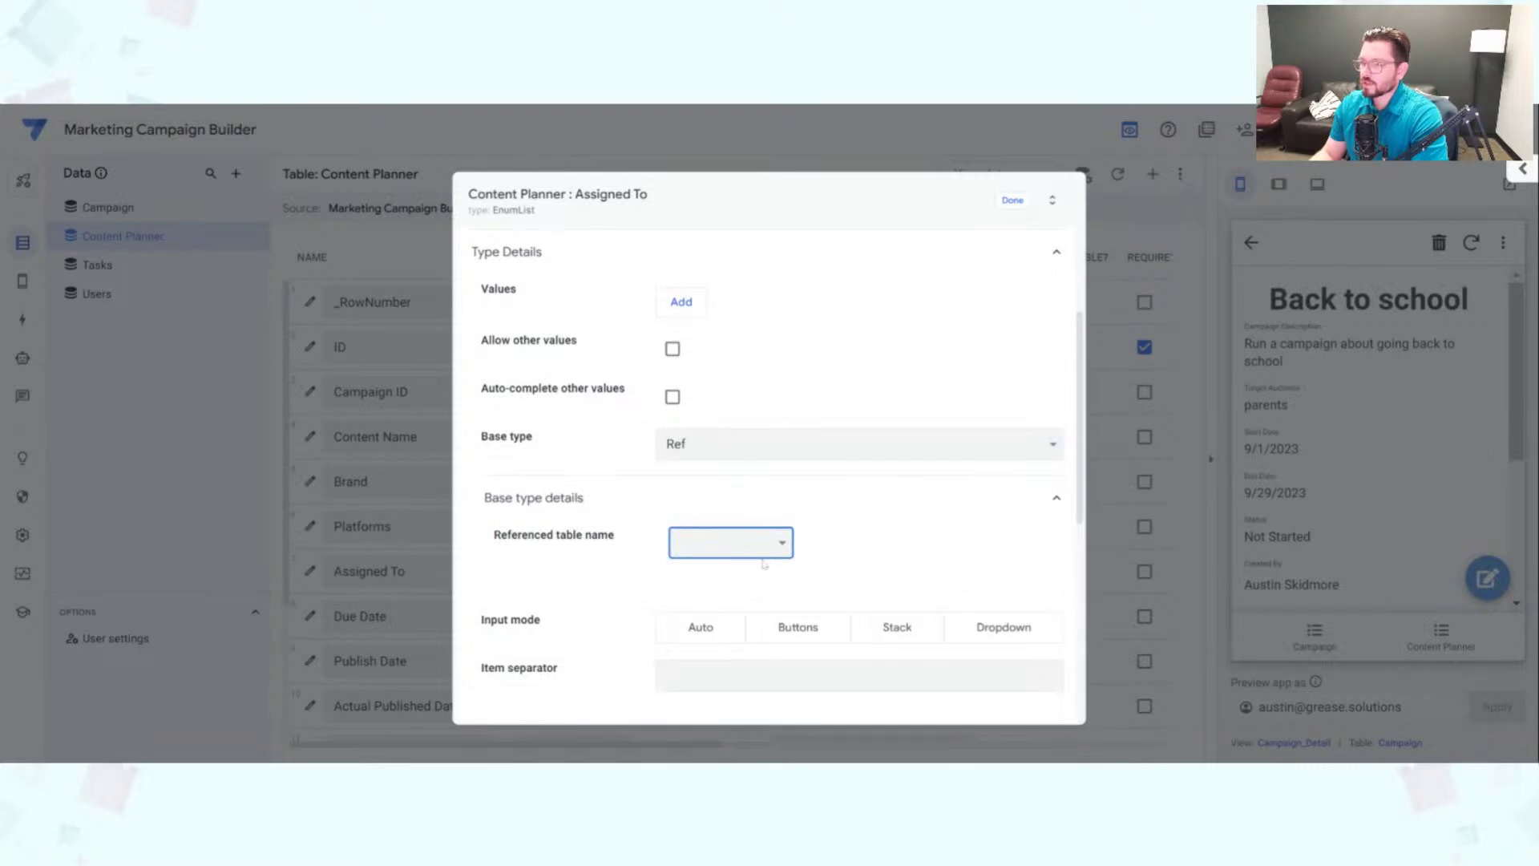
pyautogui.press('u')
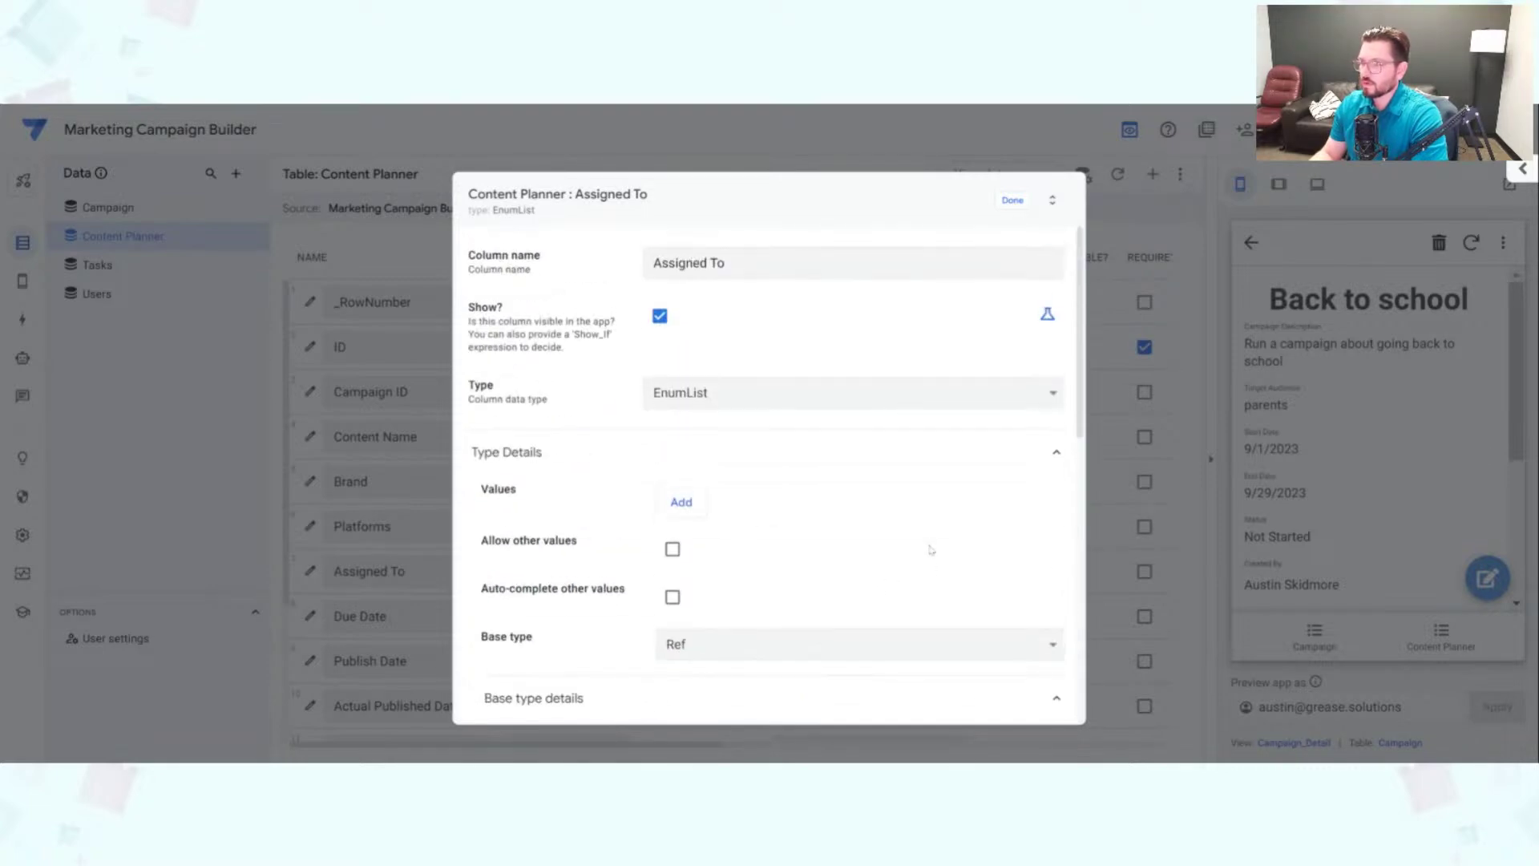
pyautogui.scroll(-8, 912, 466)
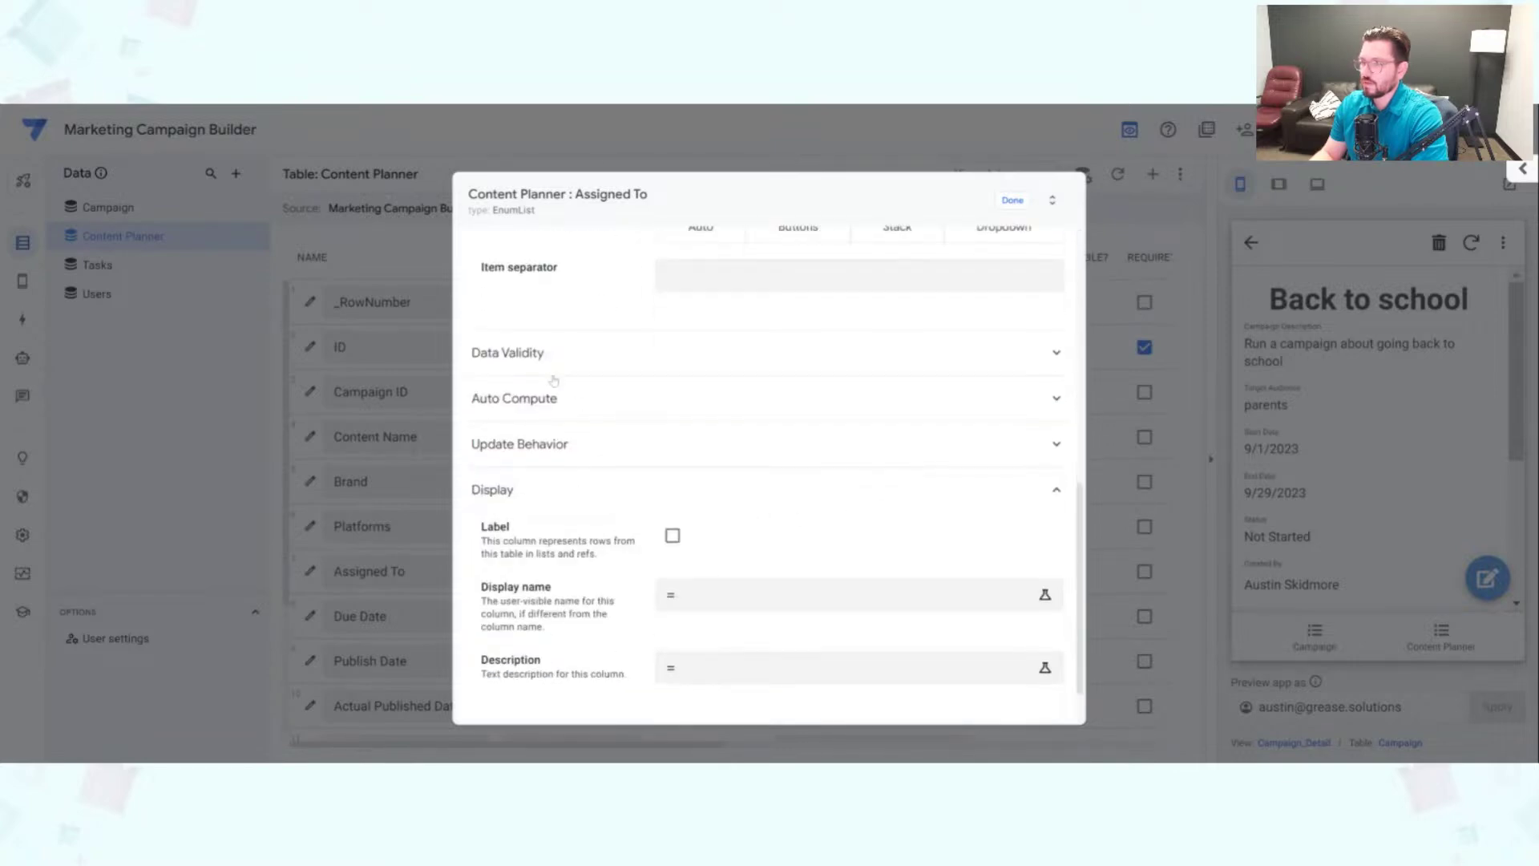
pyautogui.click(543, 357)
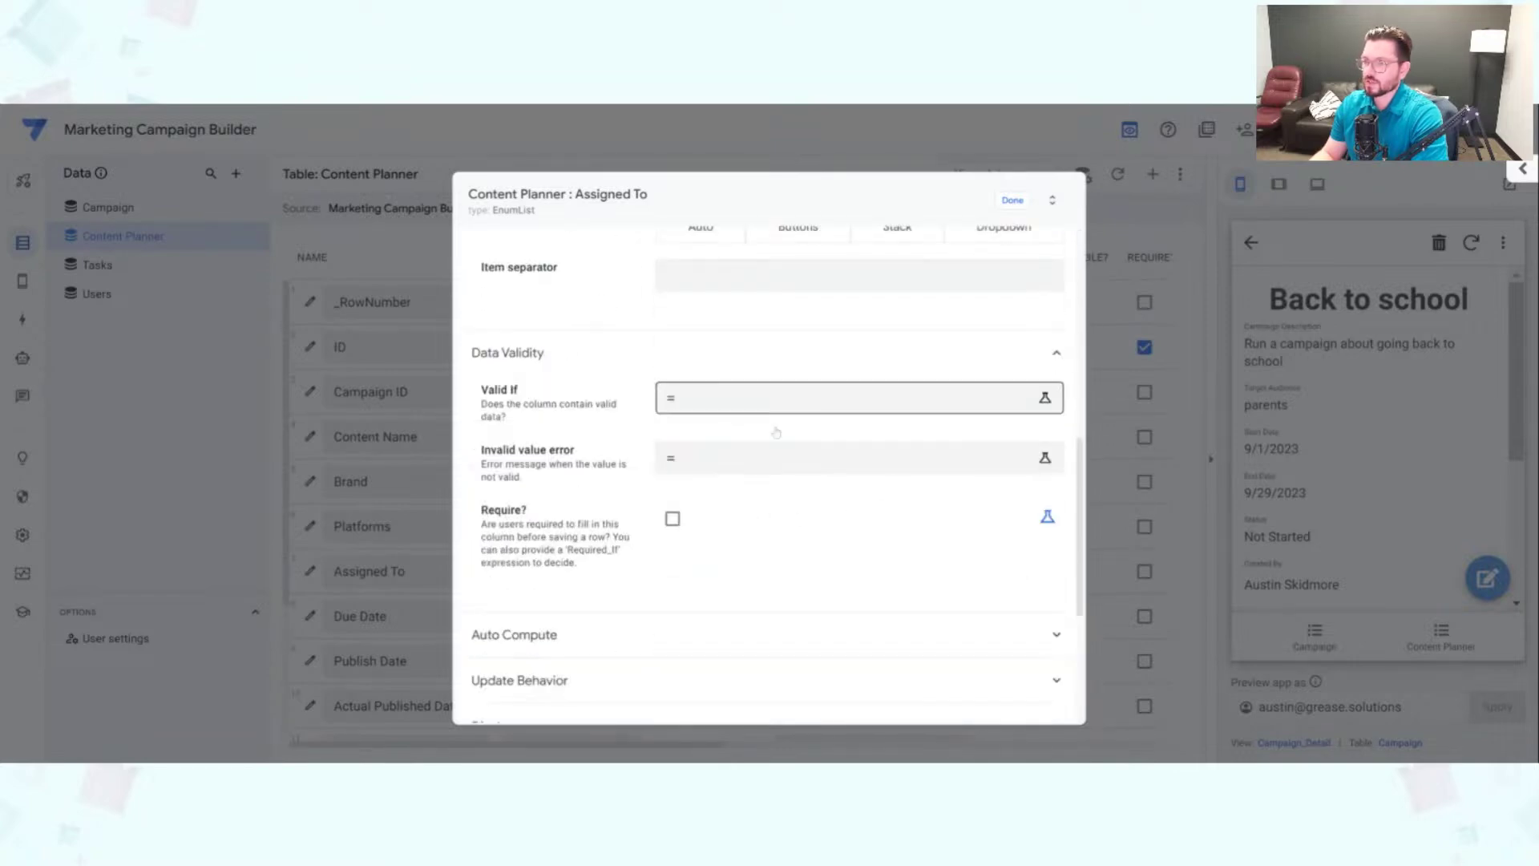
pyautogui.click(783, 409)
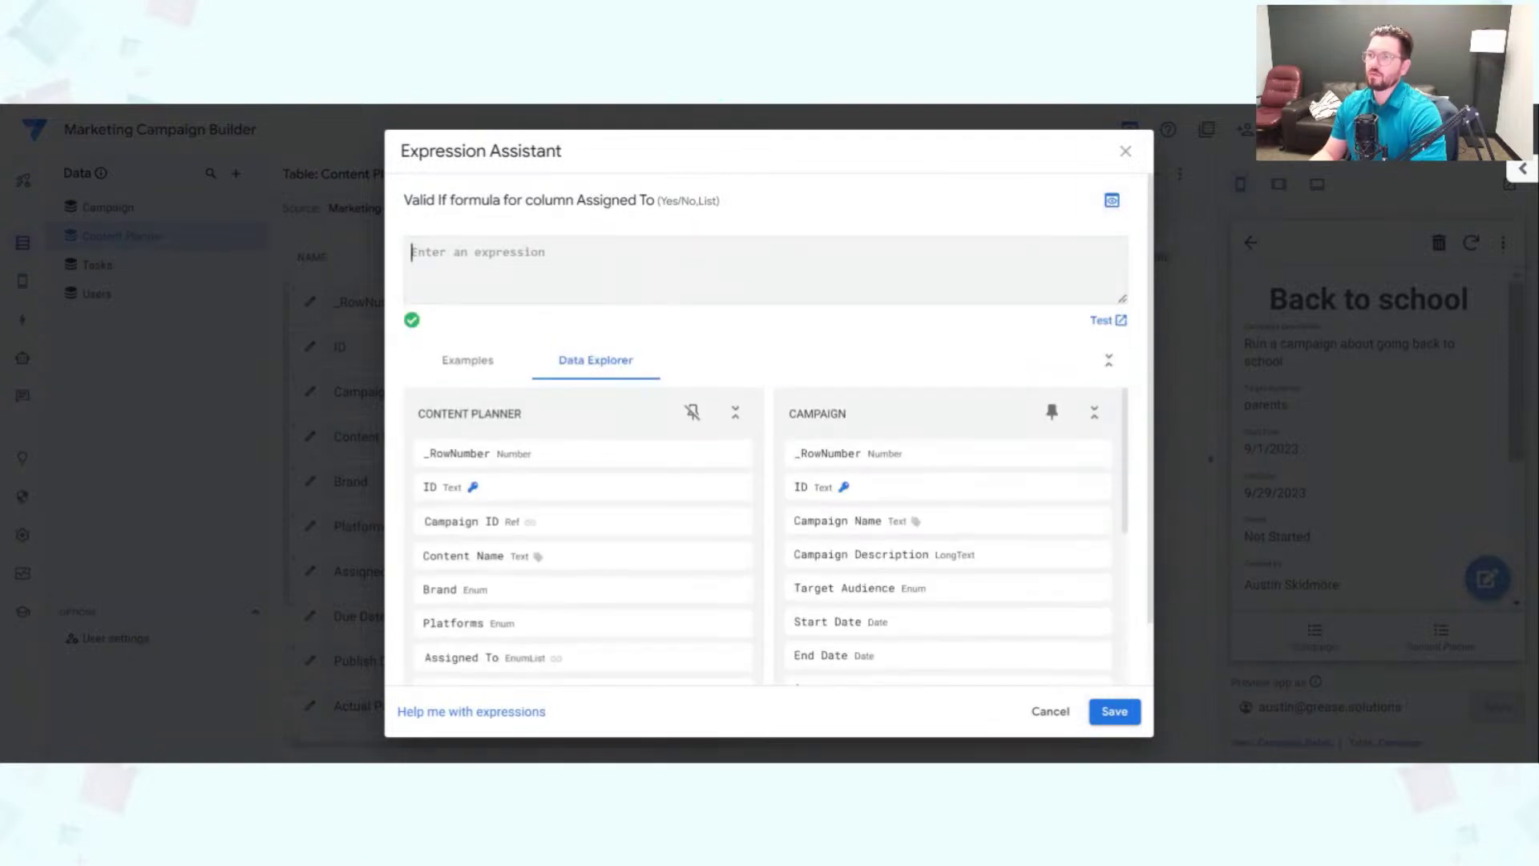
# Step: Enter USERS[Email] as Assigned To's Valid If expression, save it, and close the column settings
pyautogui.write('USER')
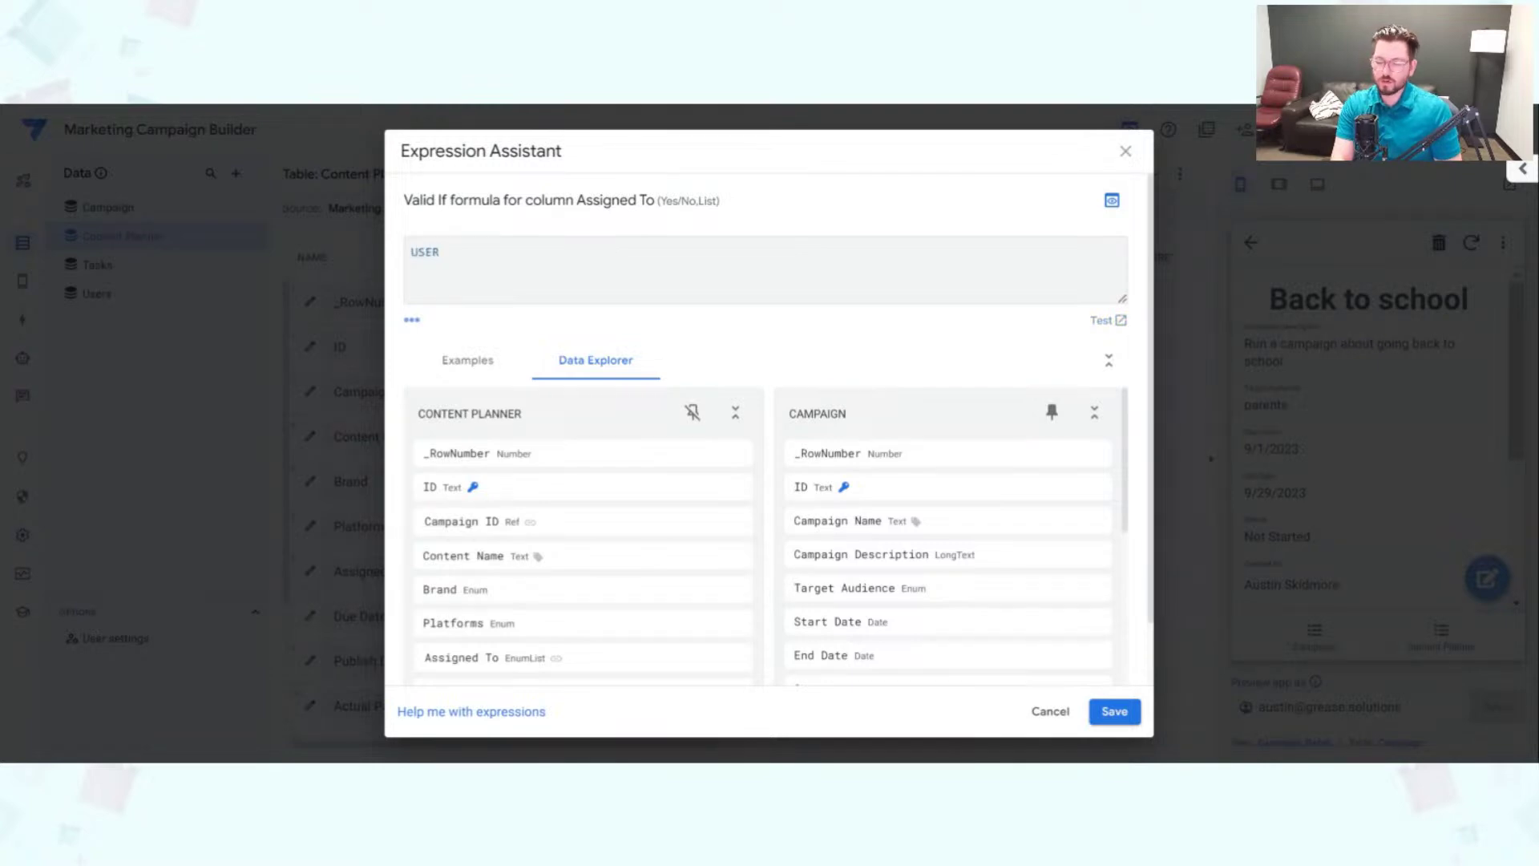
pyautogui.write('[')
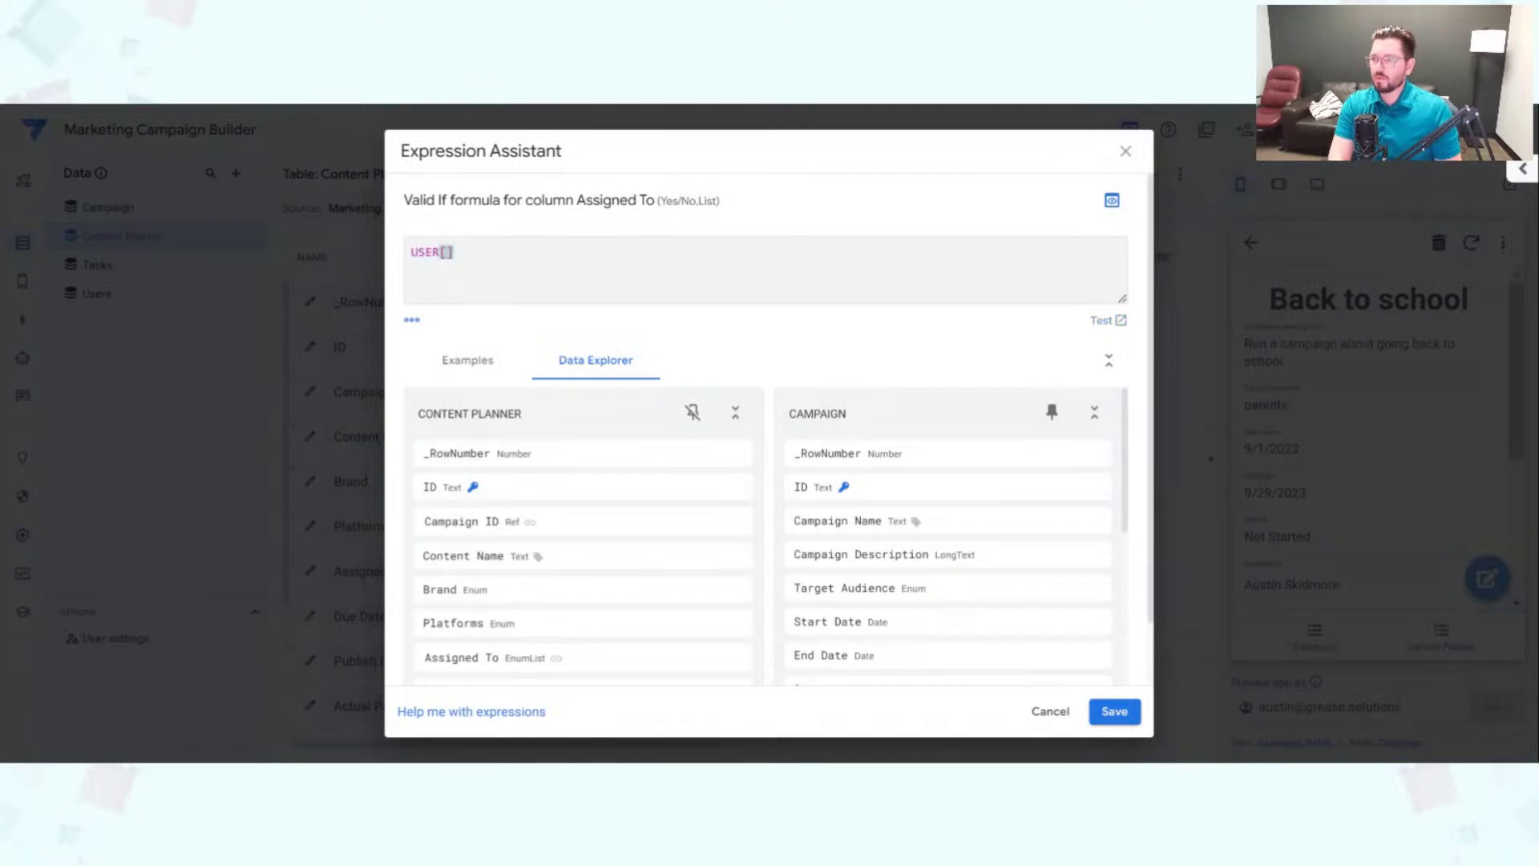
pyautogui.write('Email')
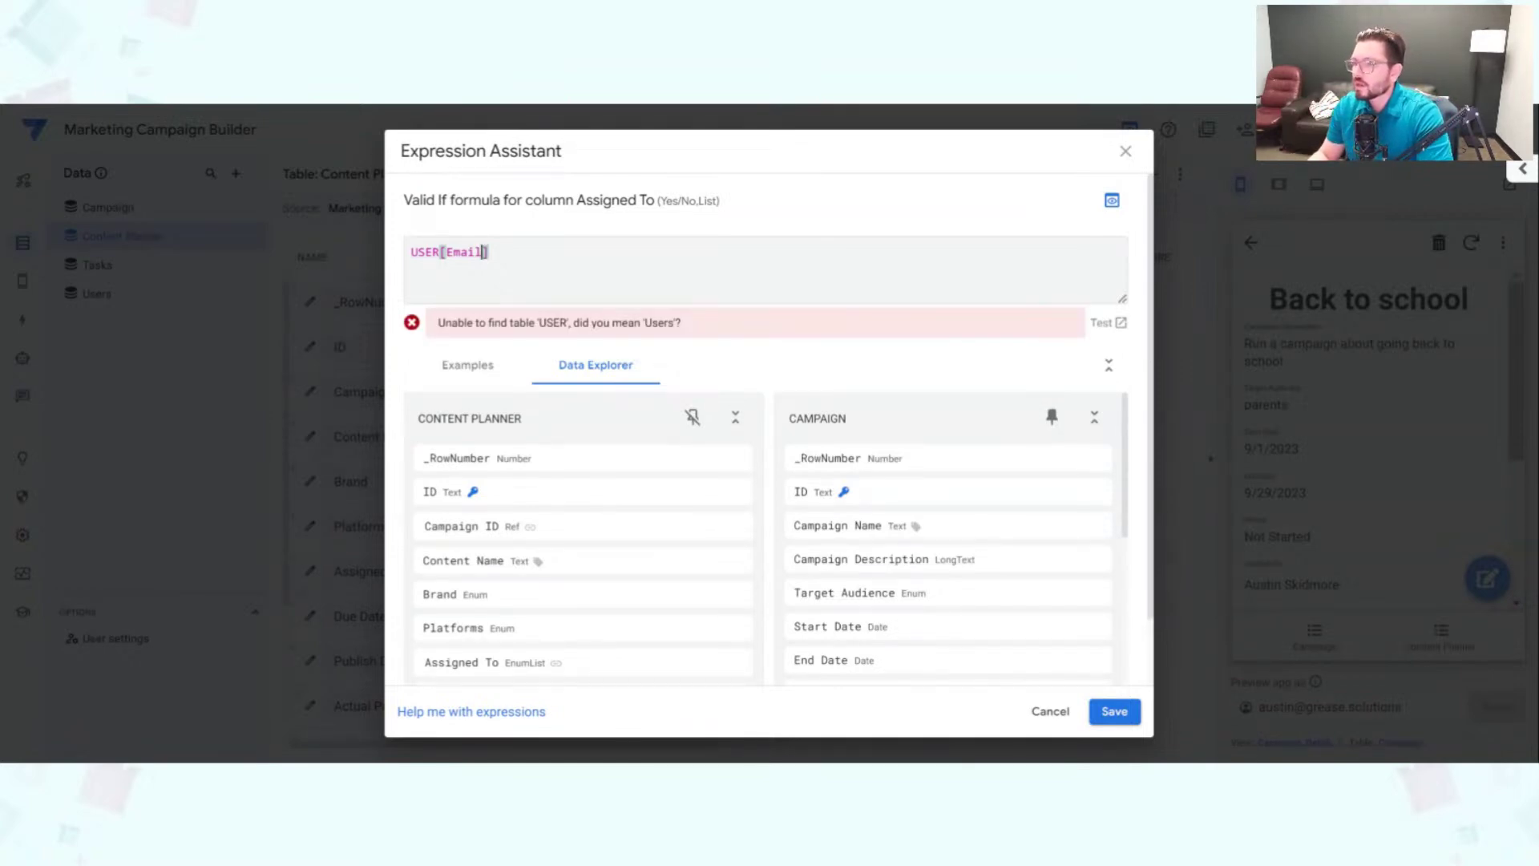
pyautogui.write('S')
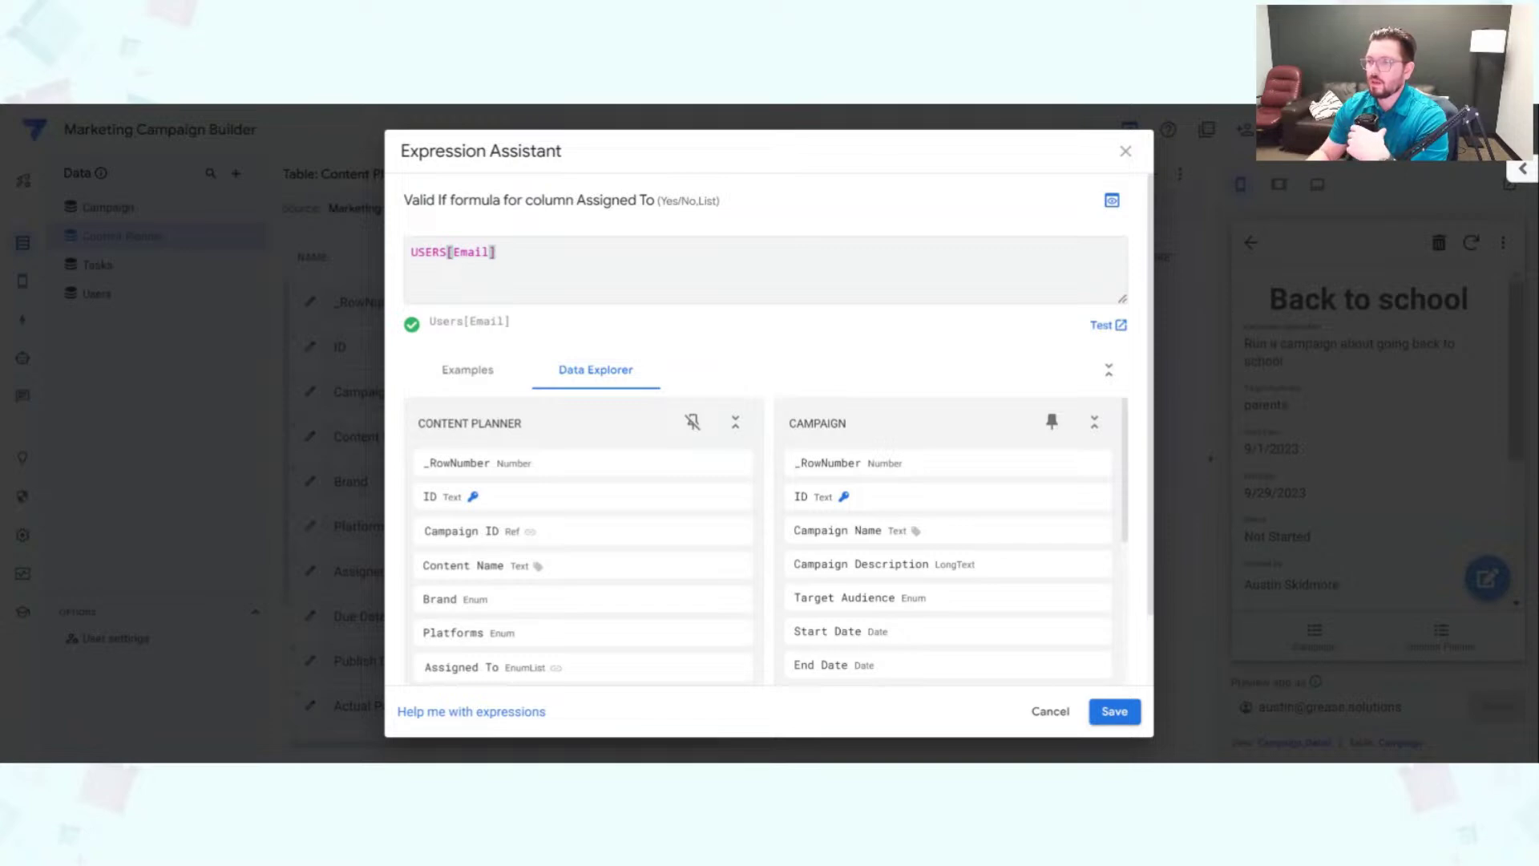
pyautogui.hotkey('ctrl', 'a')
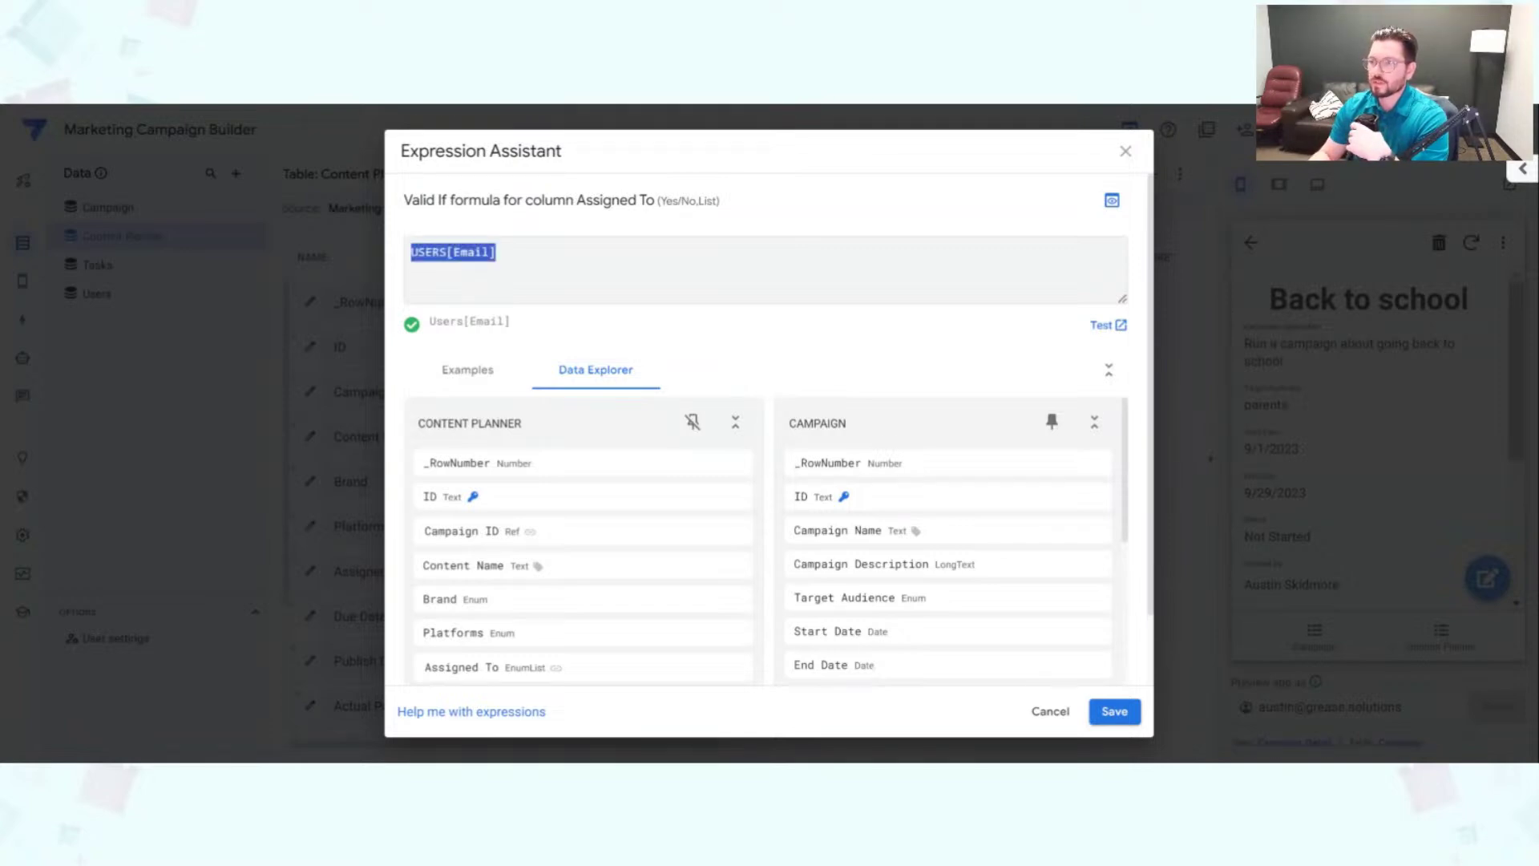
pyautogui.click(497, 252)
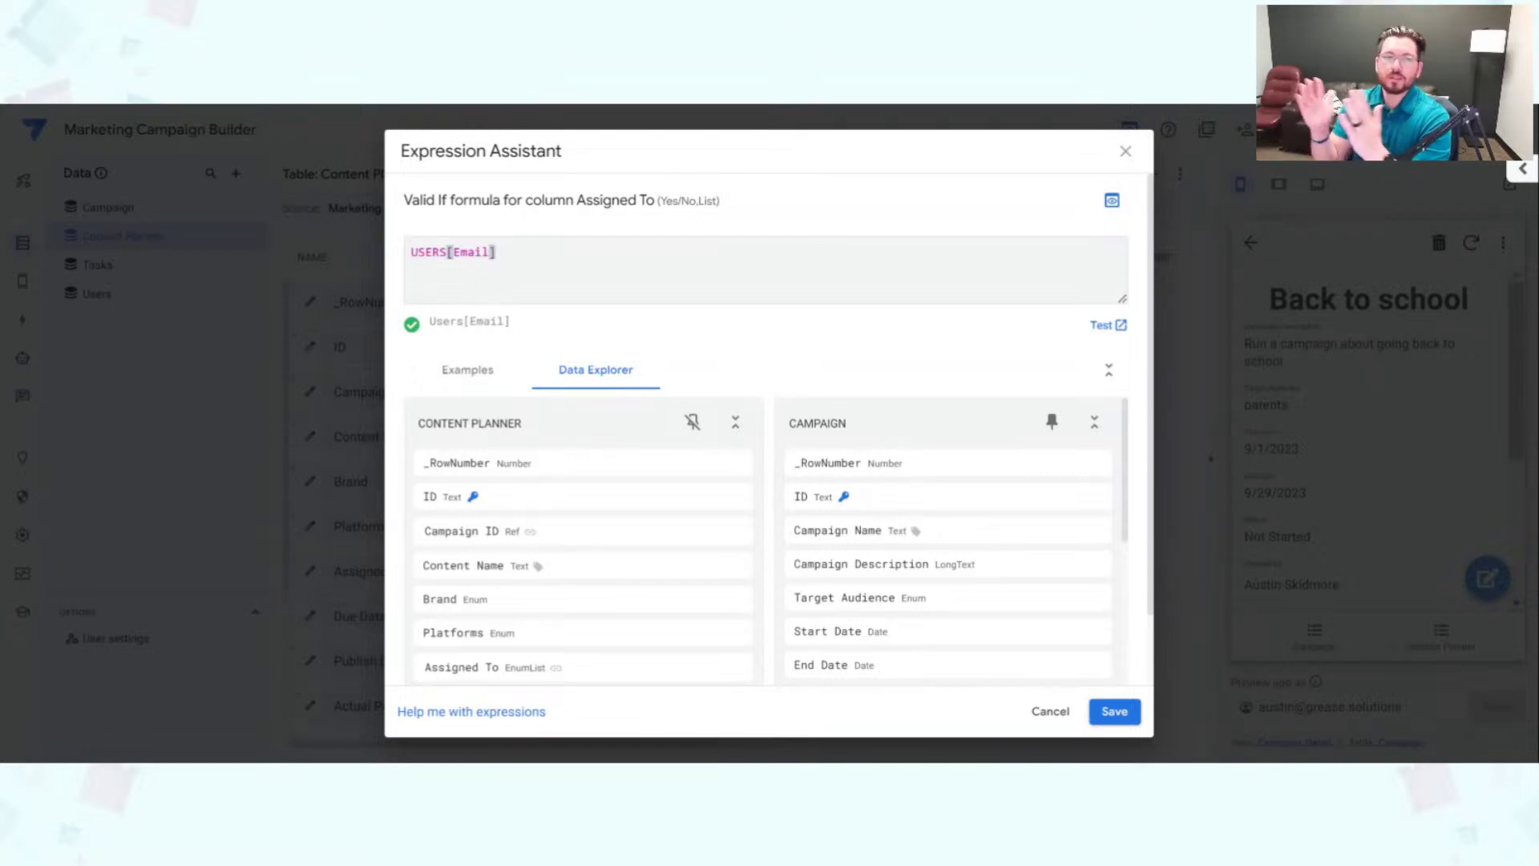
pyautogui.click(1114, 711)
pyautogui.click(1012, 200)
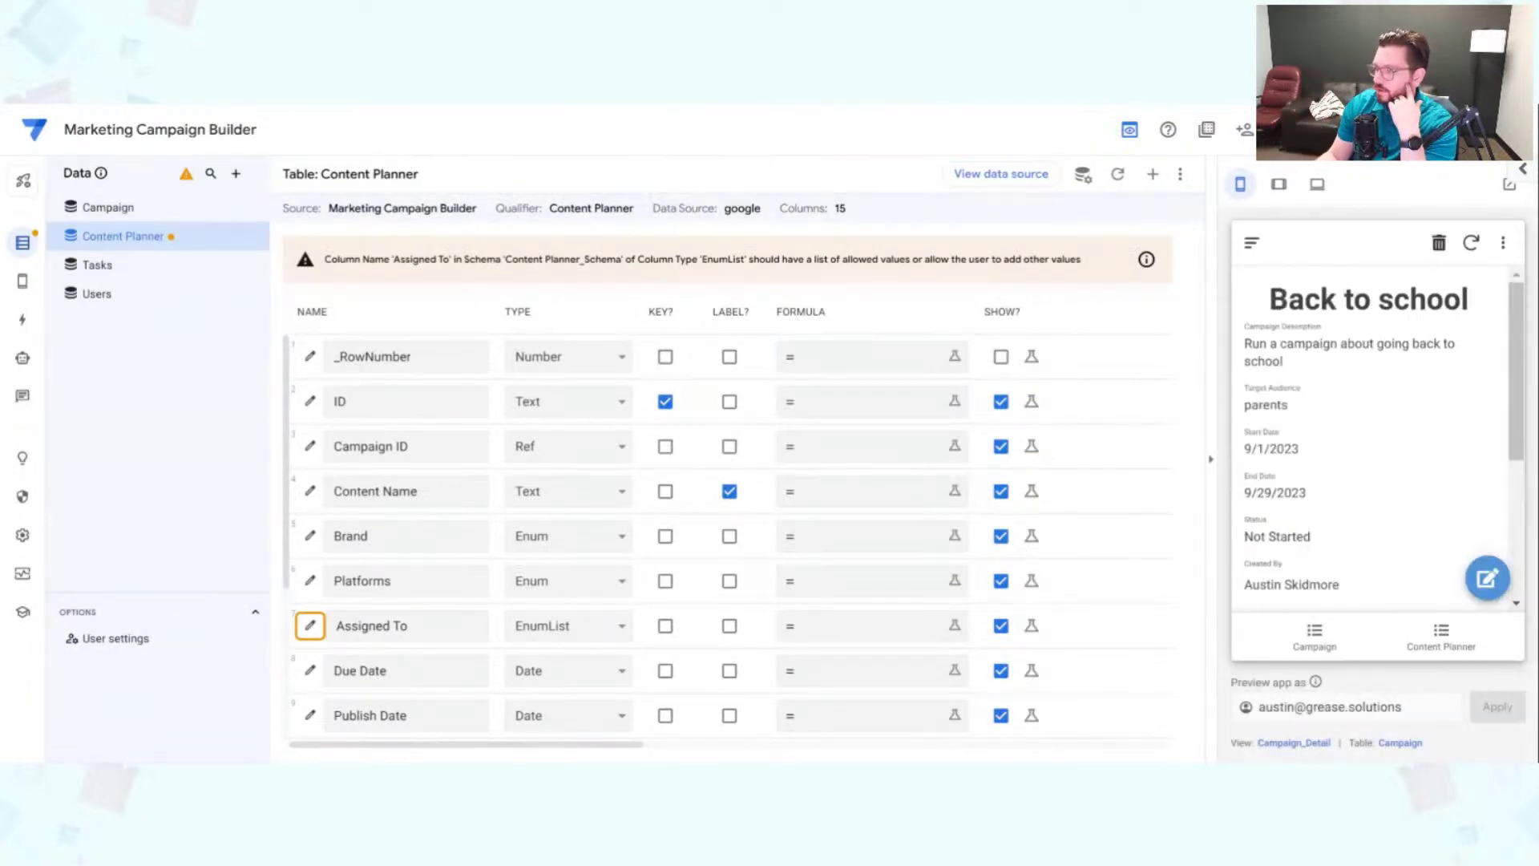
# Step: Open the Back to school campaign's edit form in the preview and scroll through it
pyautogui.click(1487, 578)
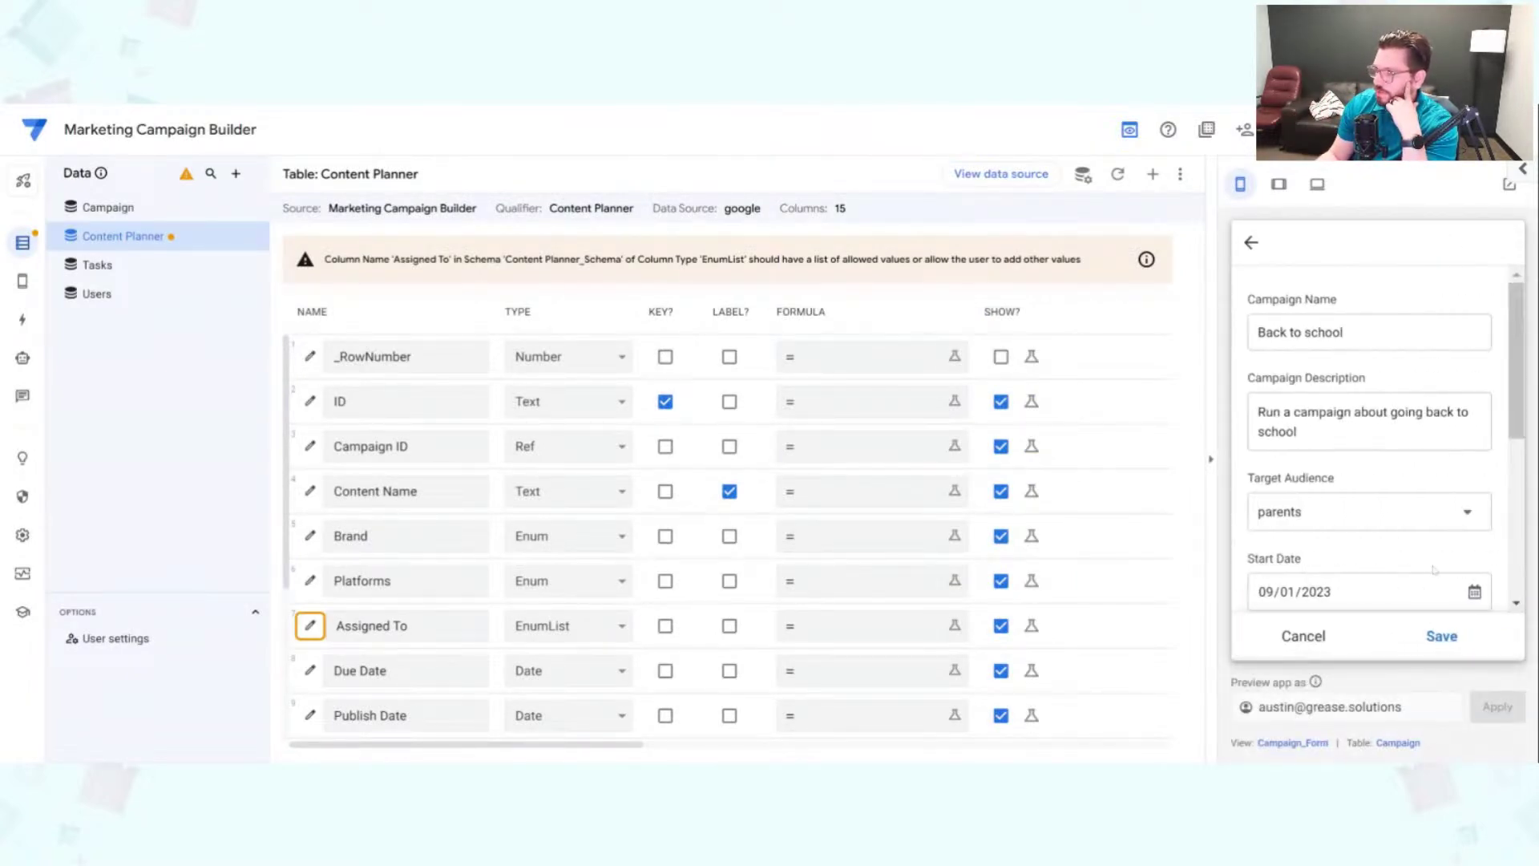
pyautogui.scroll(-5, 1462, 496)
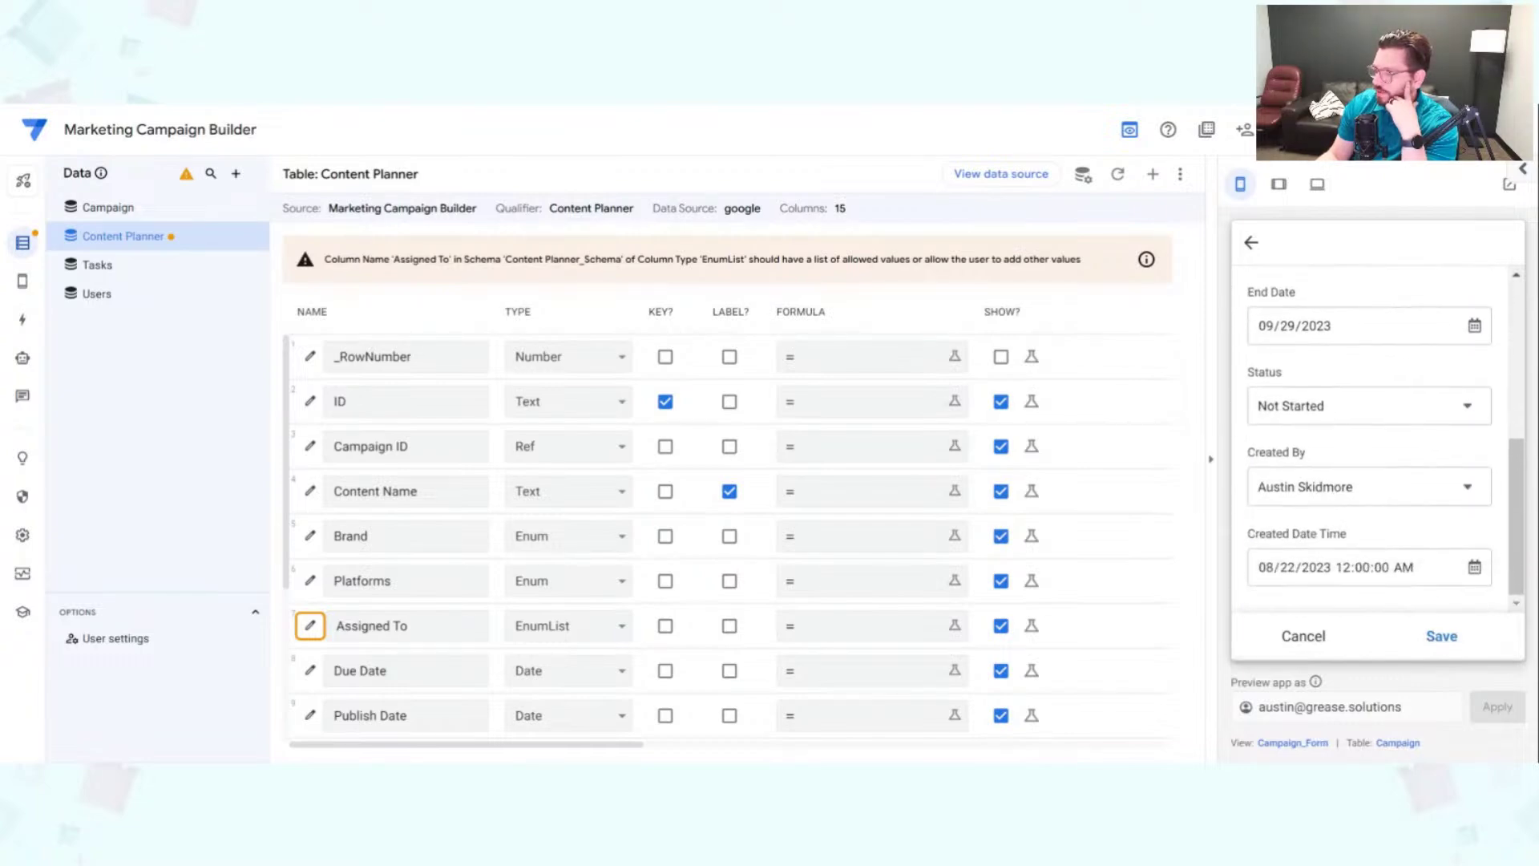
pyautogui.scroll(5, 1402, 521)
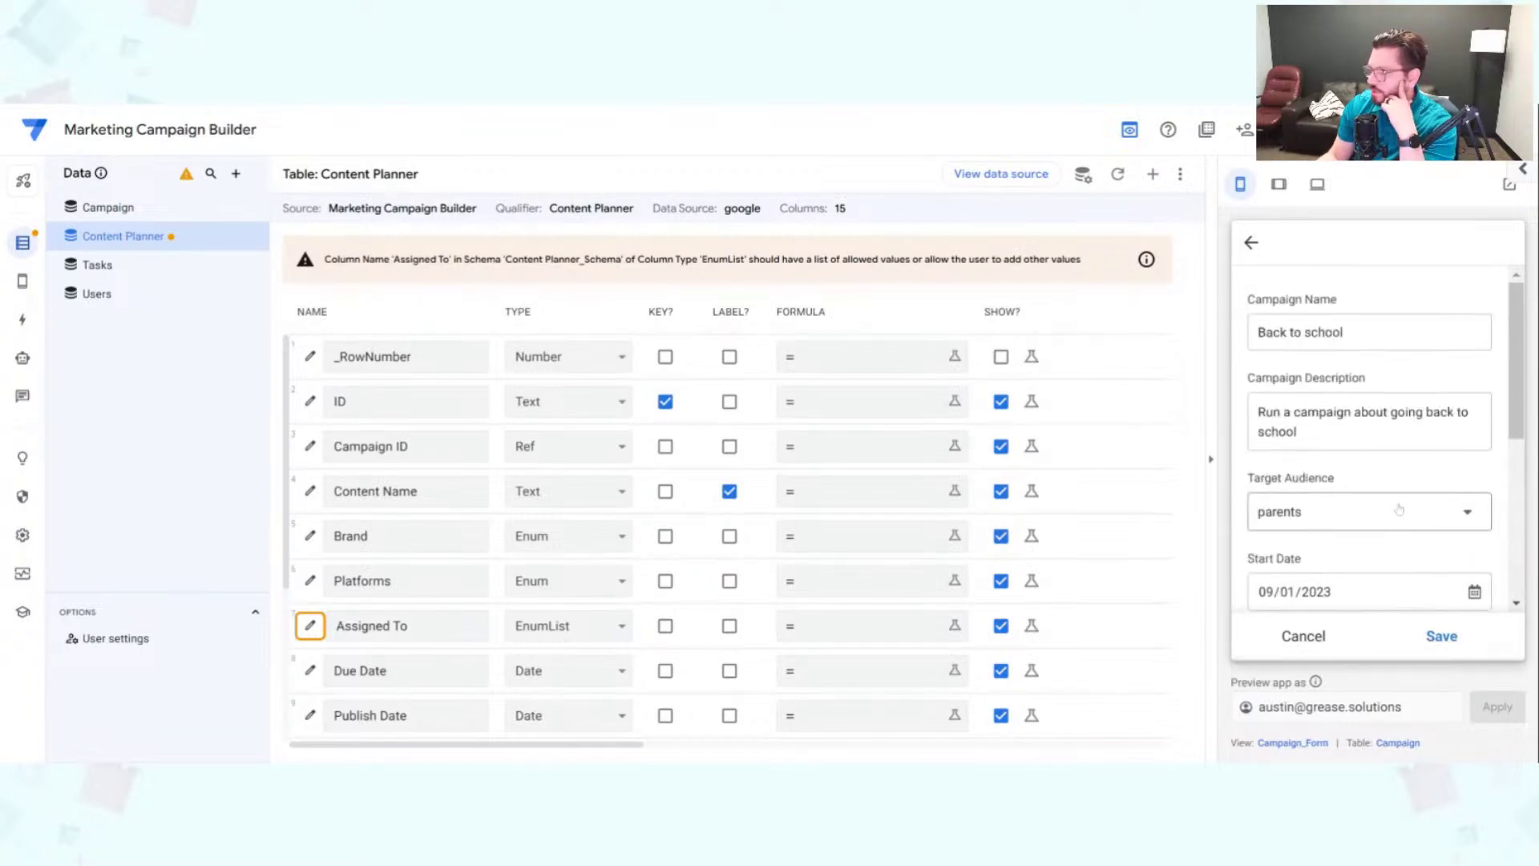
pyautogui.scroll(-2, 1399, 509)
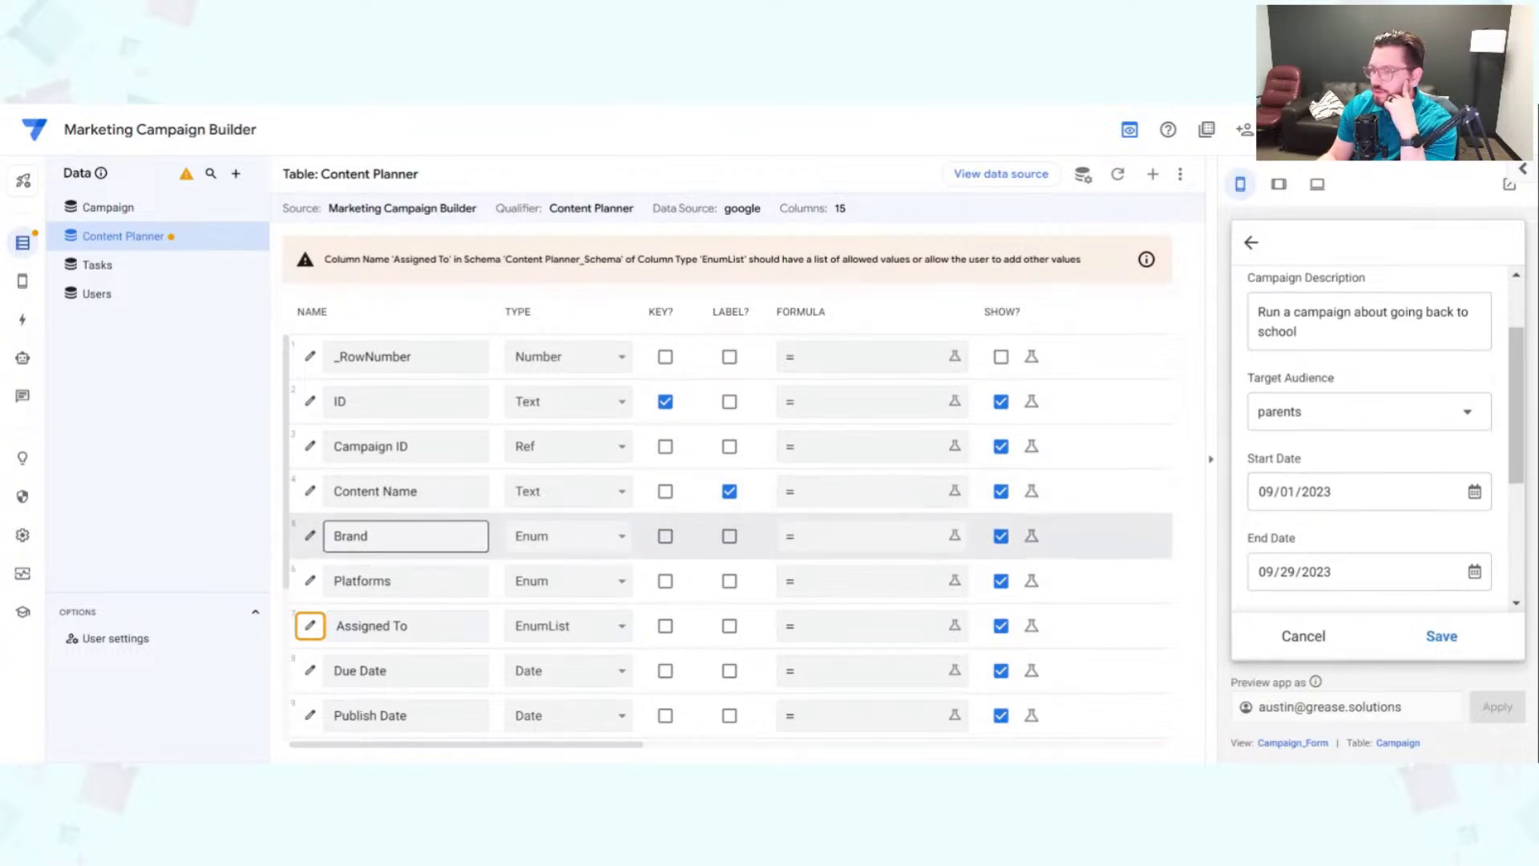
pyautogui.scroll(-5, 1361, 487)
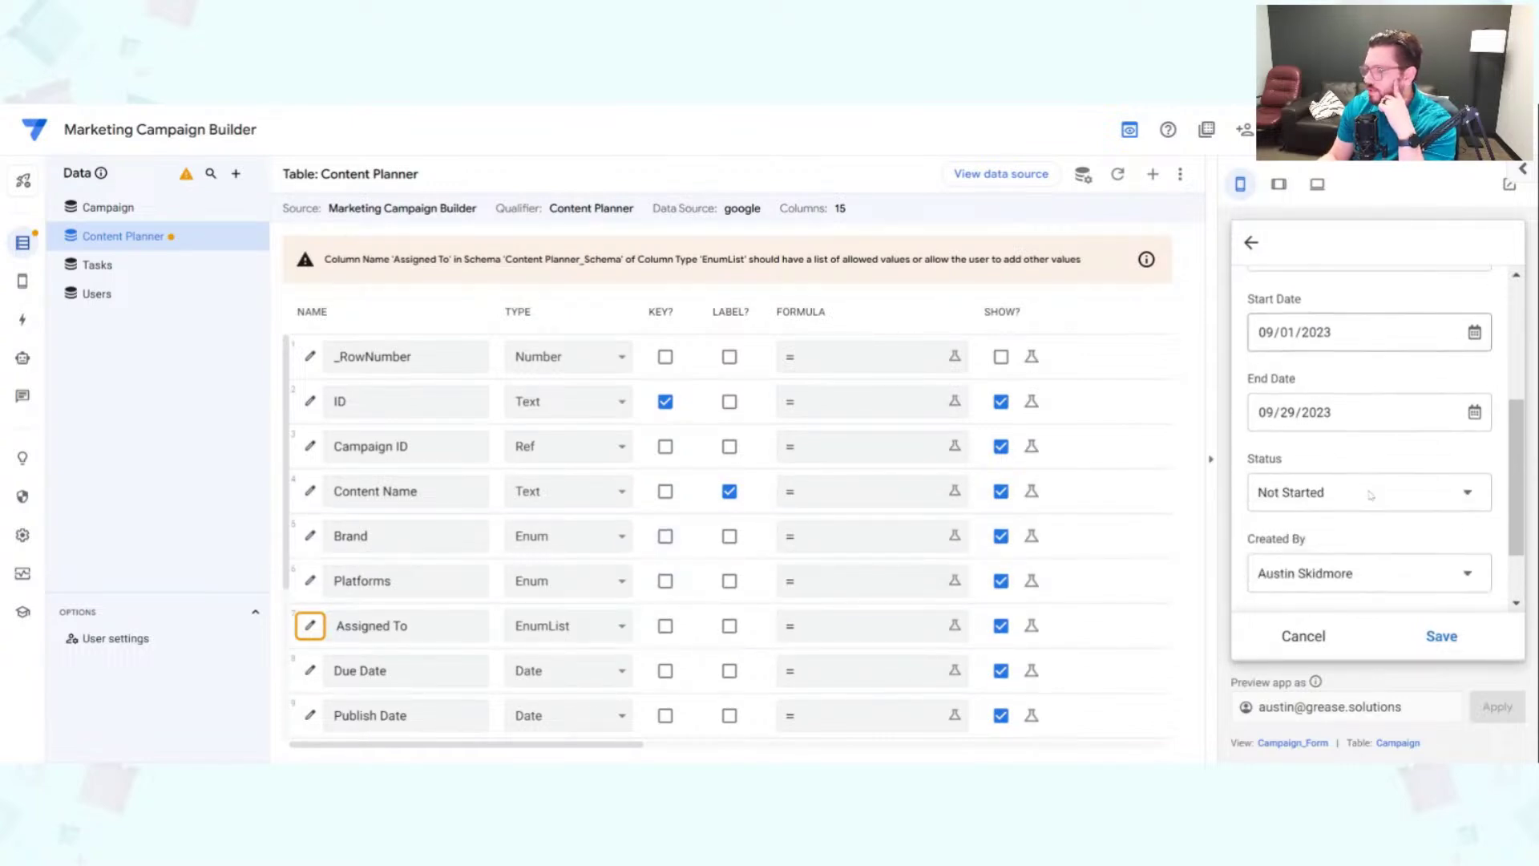
pyautogui.scroll(5, 1374, 504)
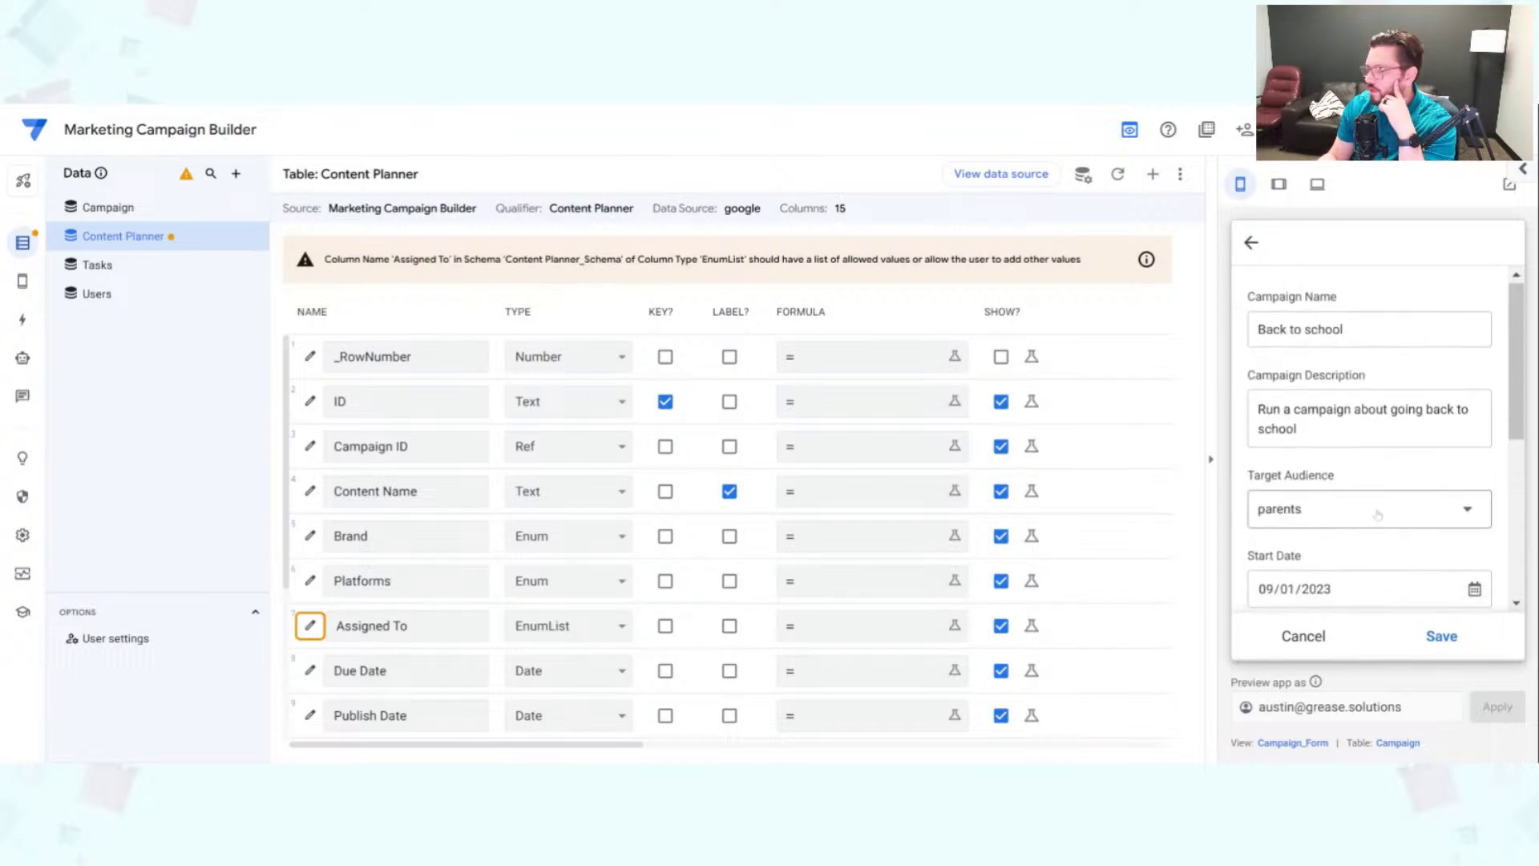
# Step: Discard the campaign edits in the preview and return to Content Planner's columns
pyautogui.click(1293, 744)
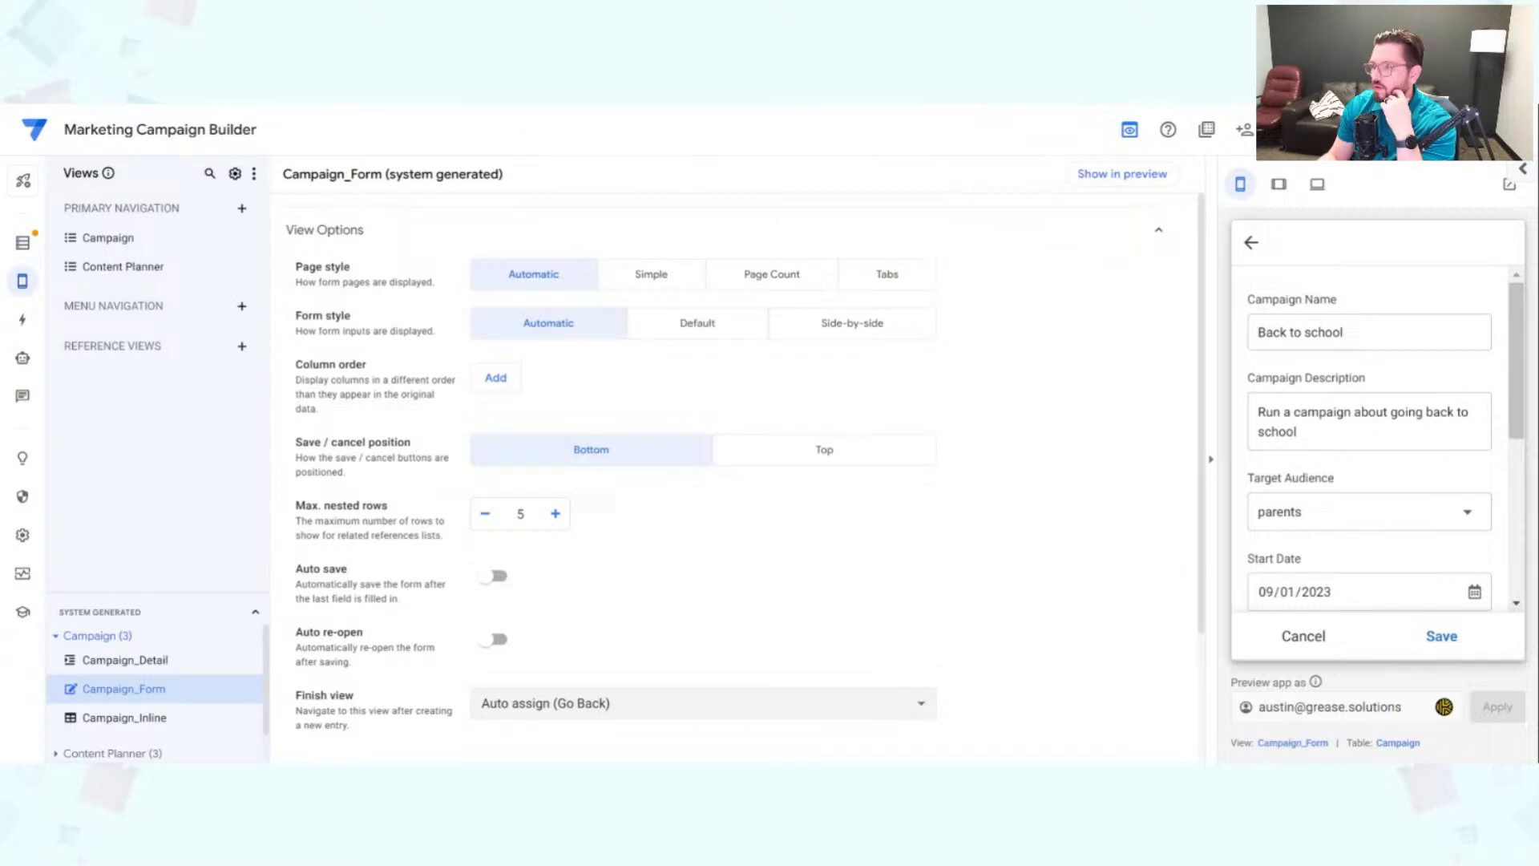
pyautogui.click(1303, 637)
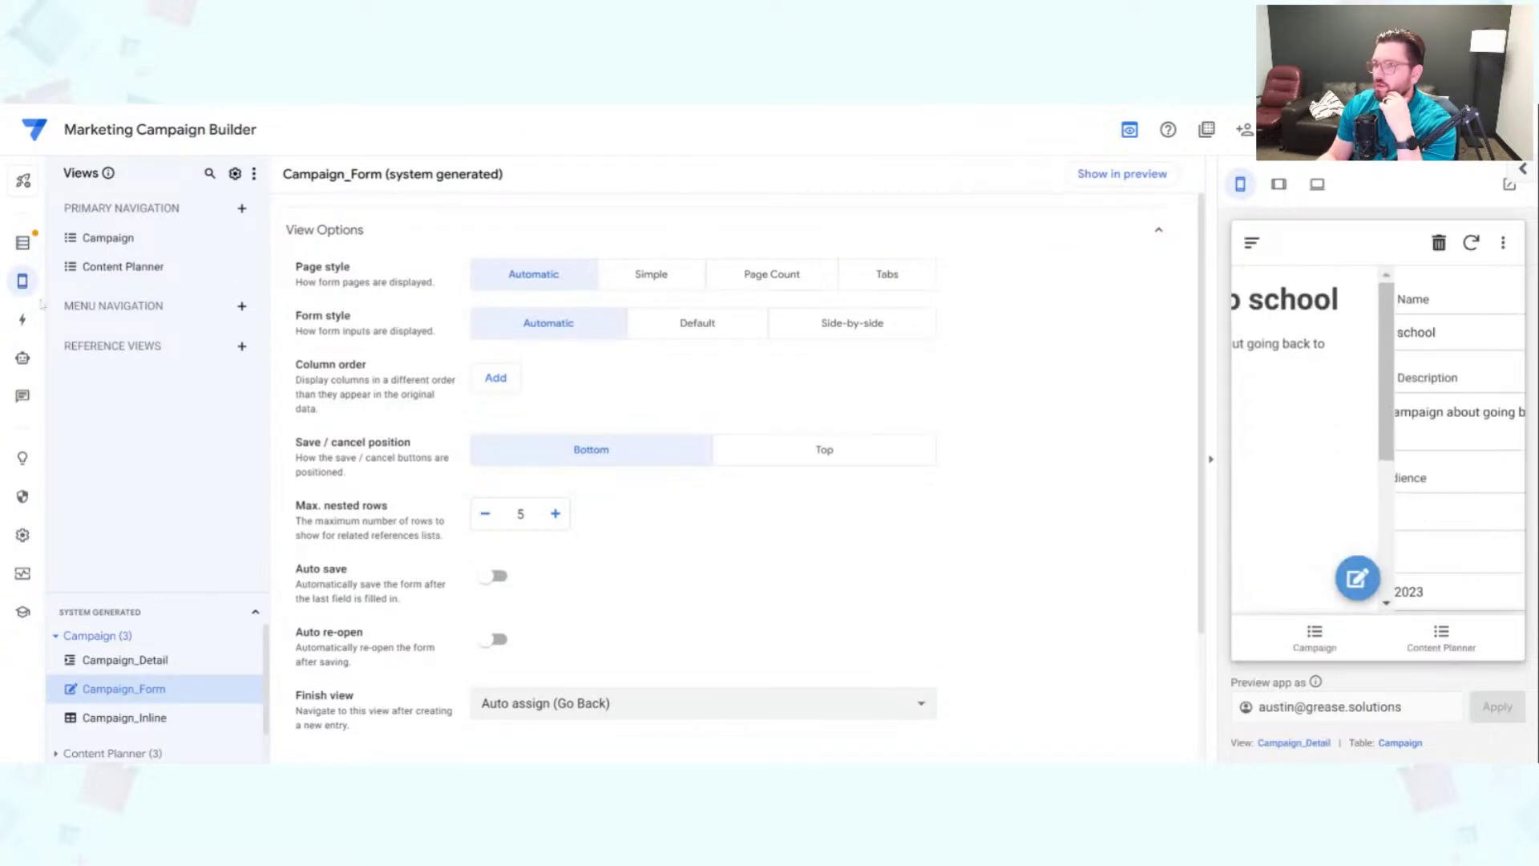
pyautogui.click(22, 242)
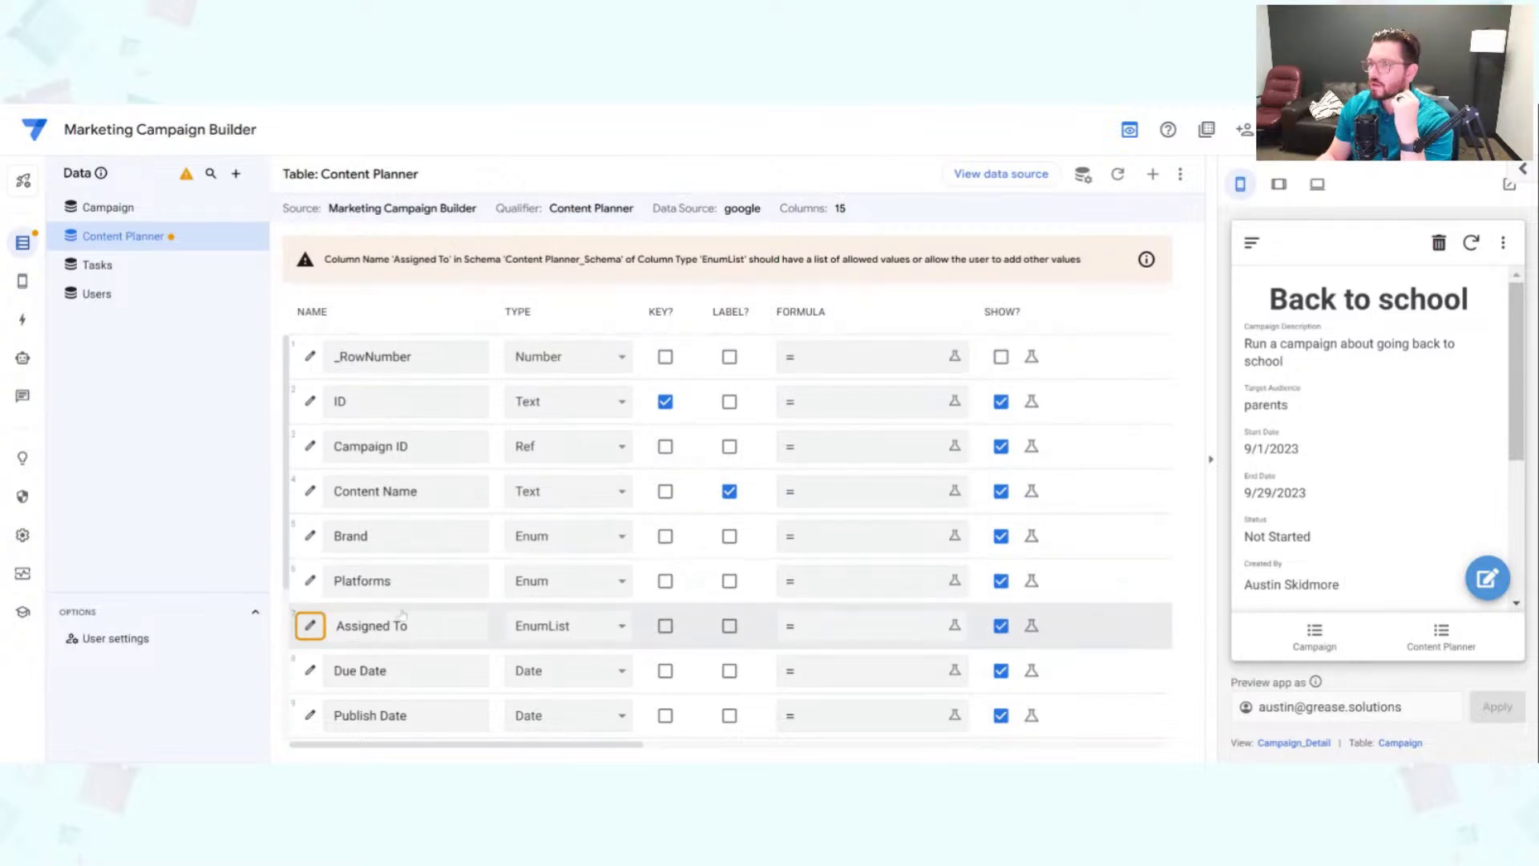
# Step: Switch the preview to the Content Planner list and start a new entry
pyautogui.scroll(-1, 401, 613)
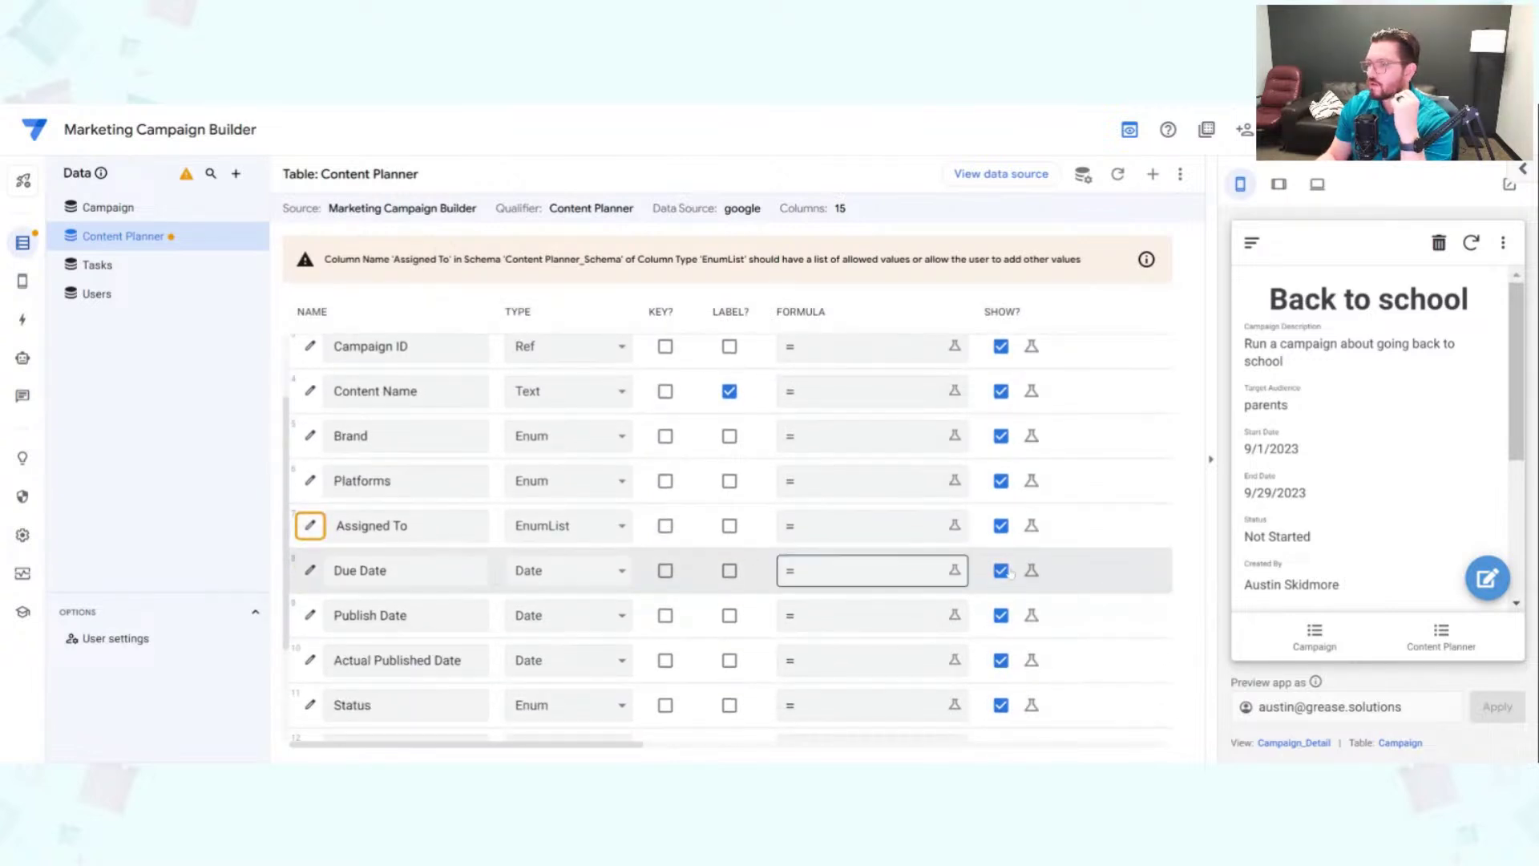
pyautogui.scroll(-3, 1372, 586)
pyautogui.scroll(4, 1363, 605)
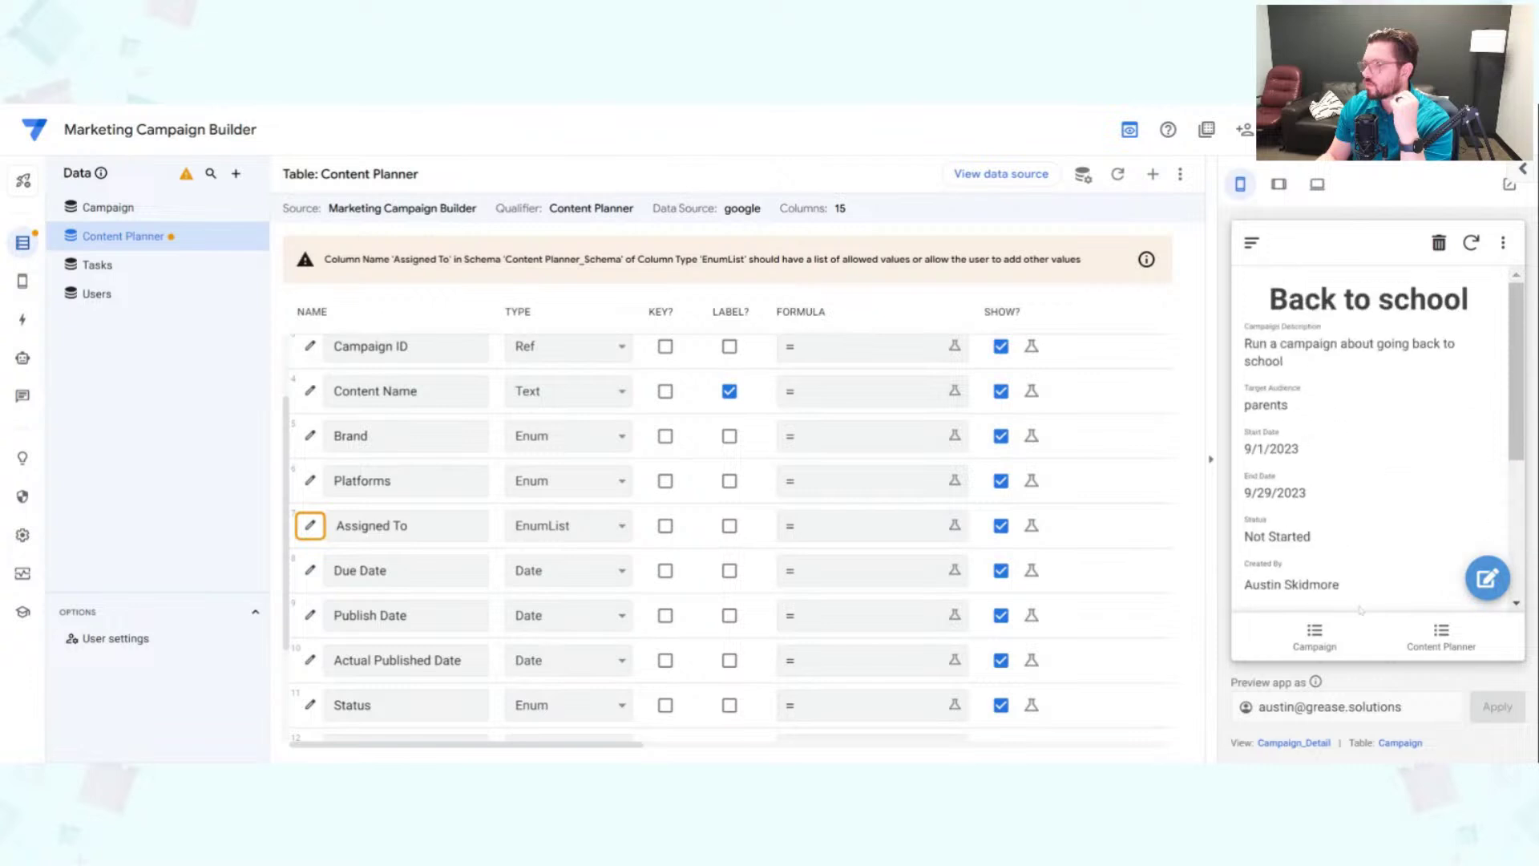
pyautogui.click(1324, 649)
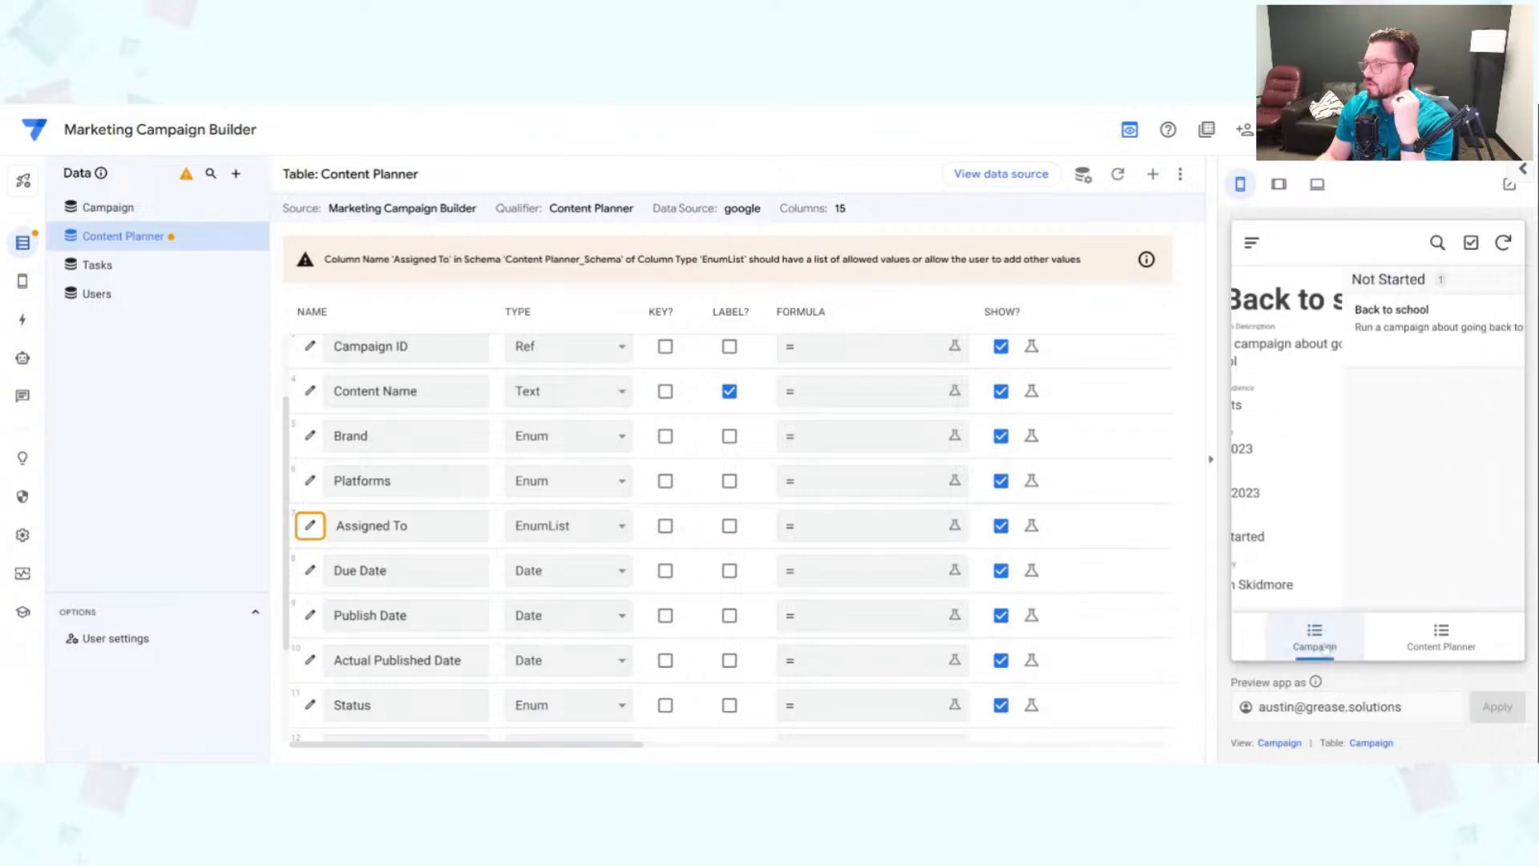
pyautogui.click(1453, 638)
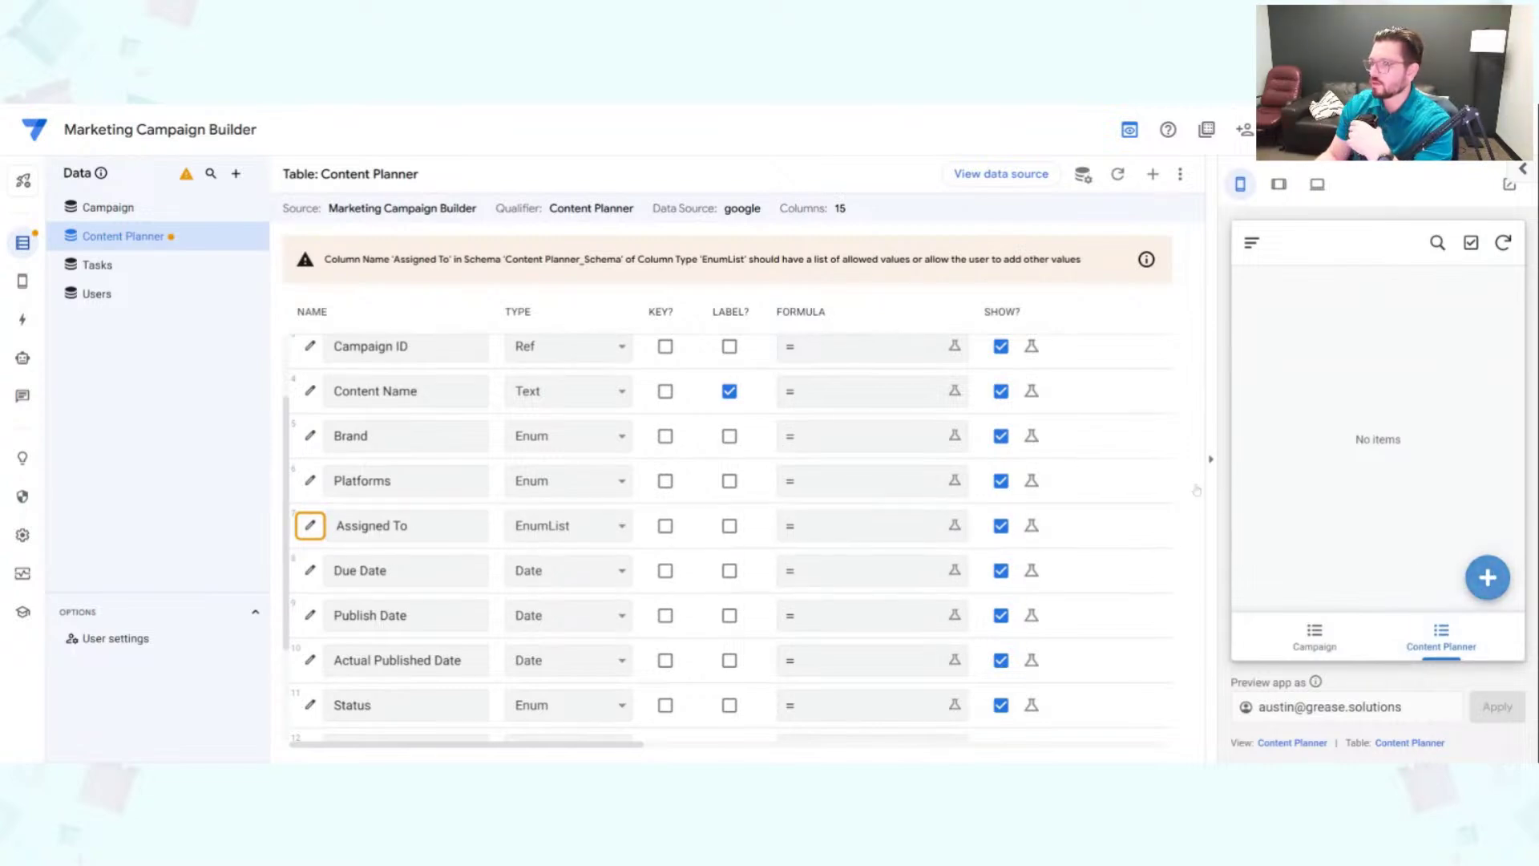
pyautogui.click(1508, 574)
# Step: Check the Assigned To picker without choosing anyone, then go to the spreadsheet's Users sheet
pyautogui.scroll(-1, 1391, 444)
pyautogui.scroll(-2, 1391, 444)
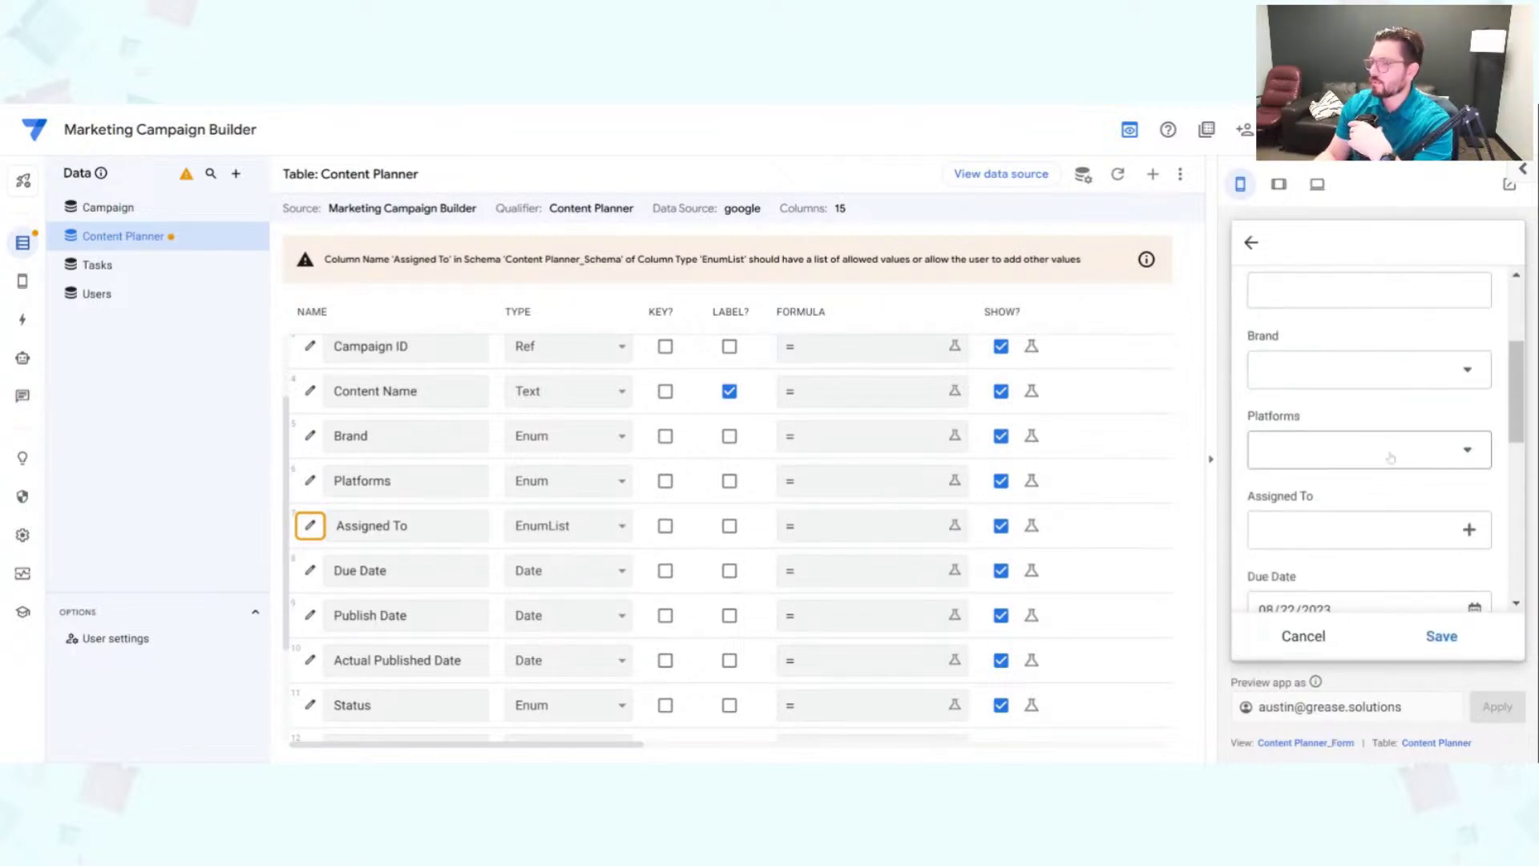
pyautogui.click(1404, 545)
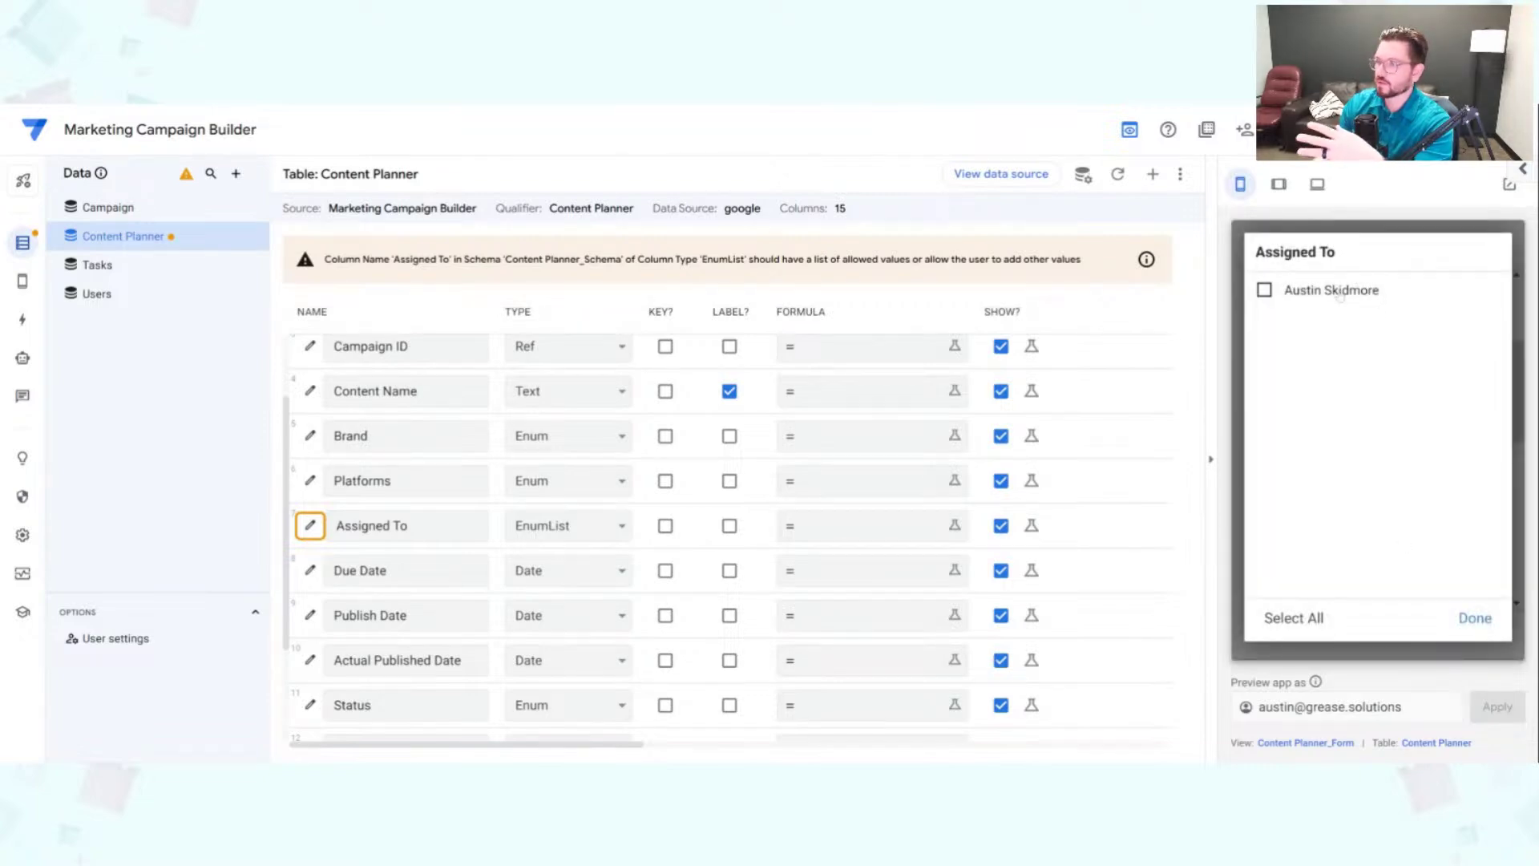
pyautogui.click(1487, 628)
pyautogui.click(745, 110)
pyautogui.click(745, 105)
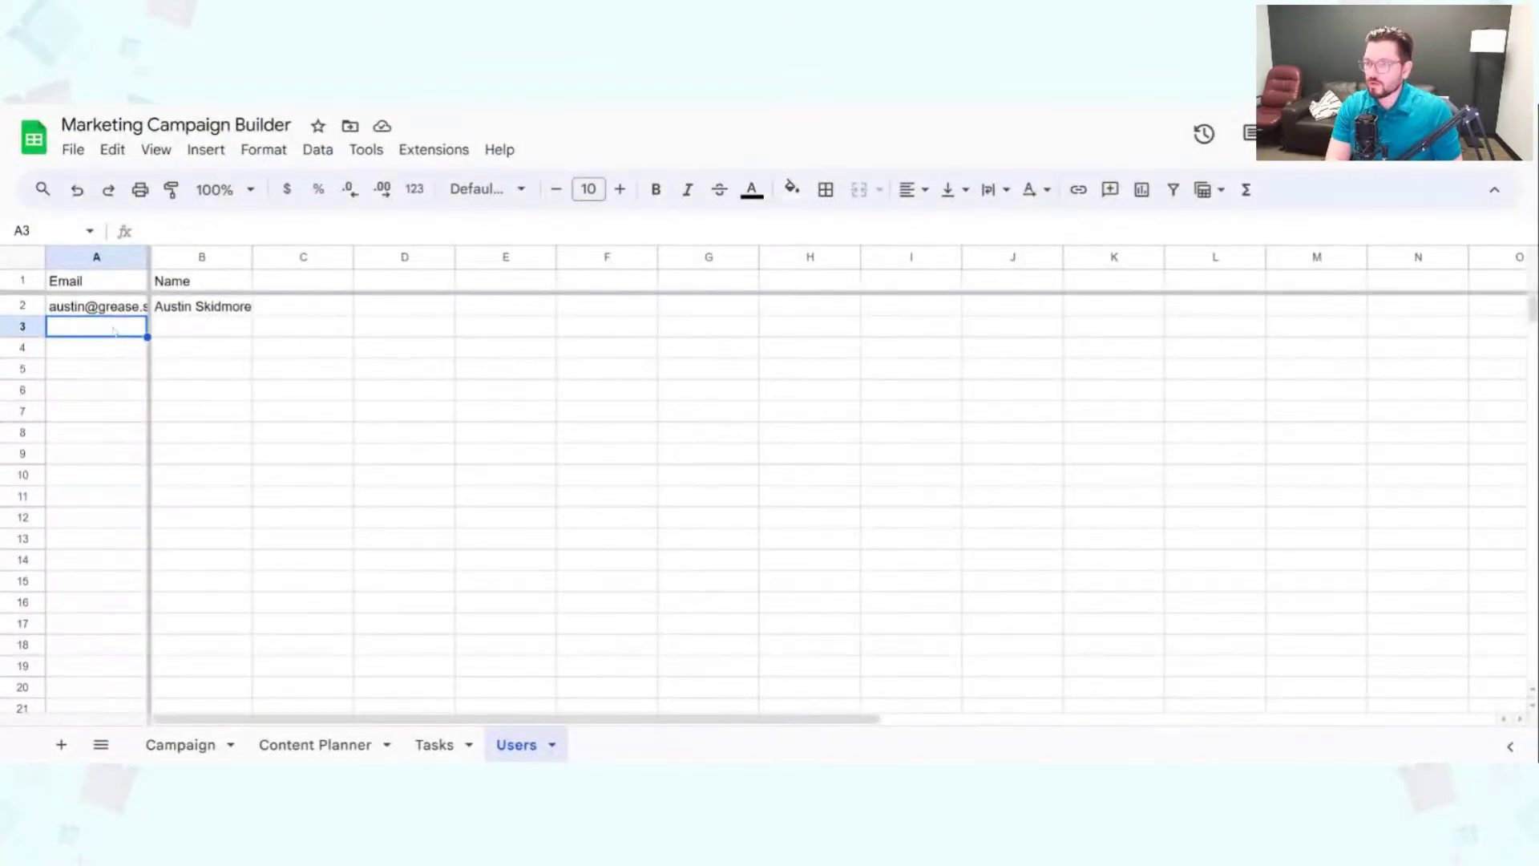
# Step: Add a second user in row 3: the user's email in A3 and their name in B3
pyautogui.write('john@')
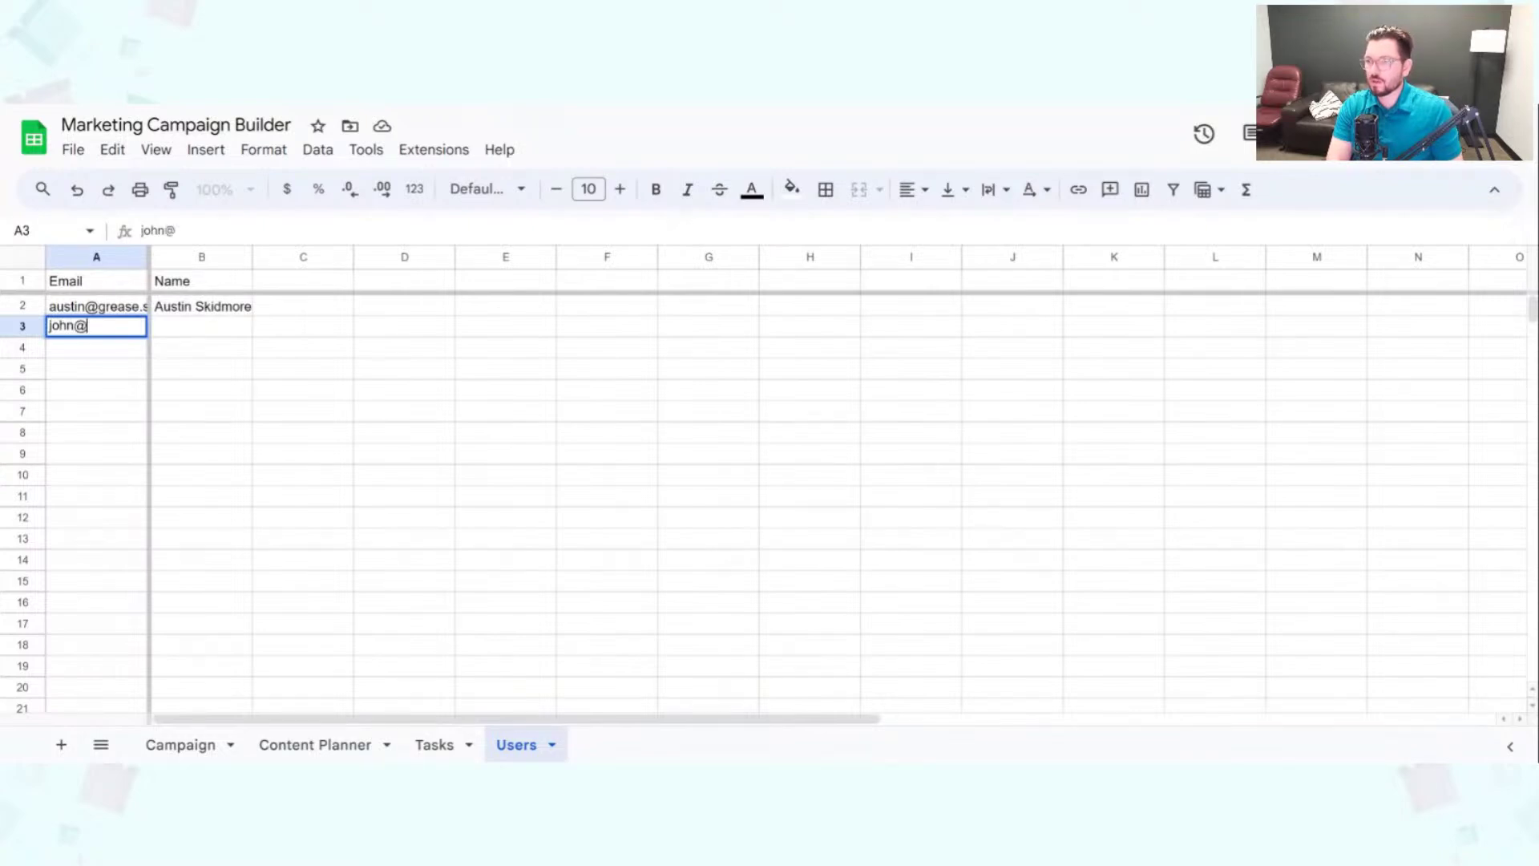
pyautogui.write('email.com')
pyautogui.press('Tab')
pyautogui.write('John Doe')
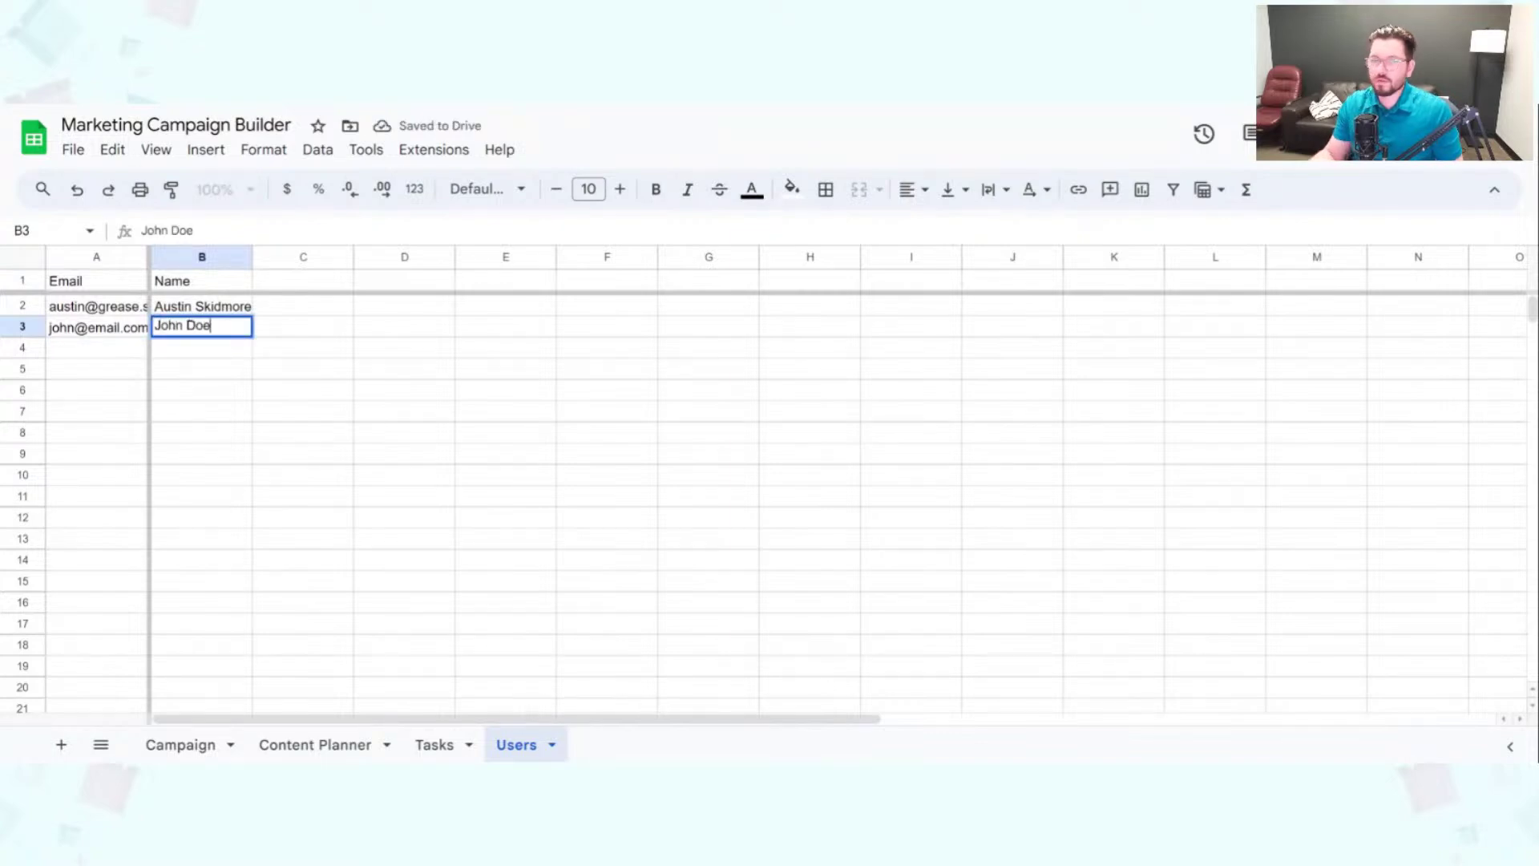
pyautogui.click(500, 452)
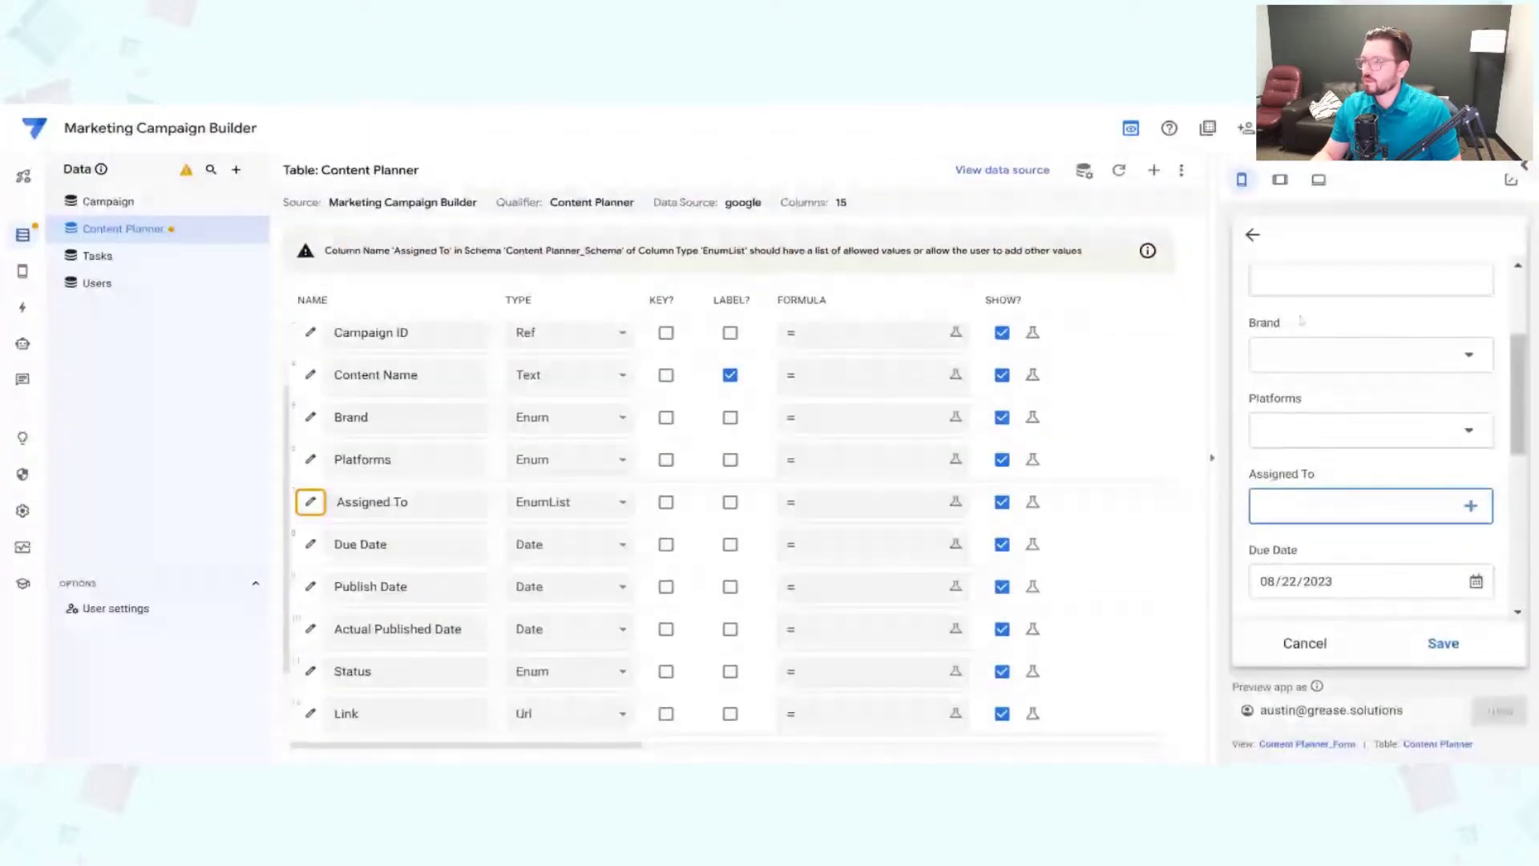
# Step: Start a fresh Content Planner entry in the preview and assign both users in Assigned To
pyautogui.click(1306, 637)
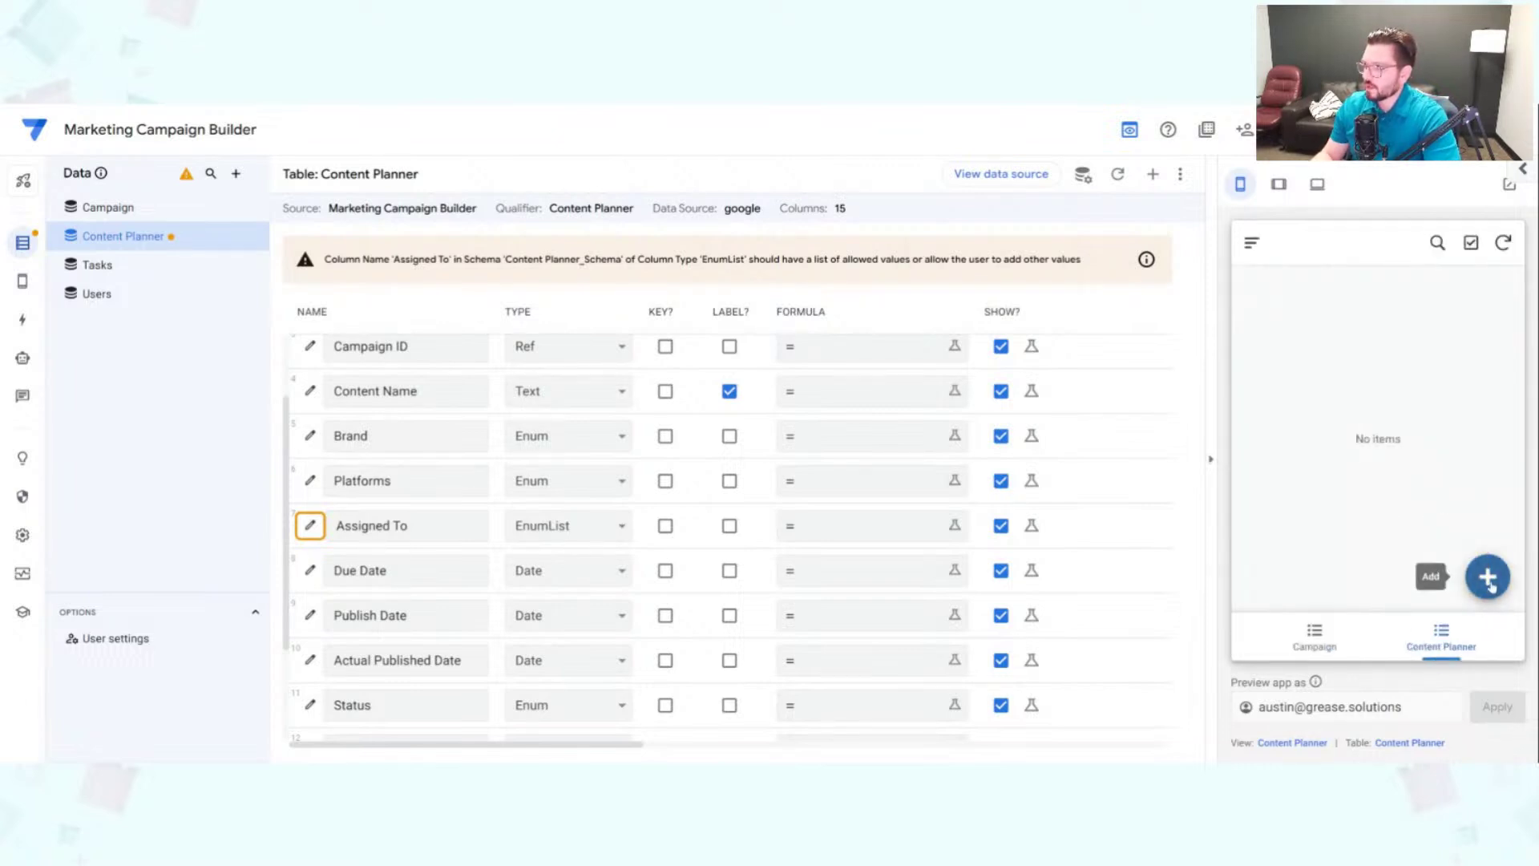
pyautogui.click(1487, 576)
pyautogui.scroll(-3, 1449, 452)
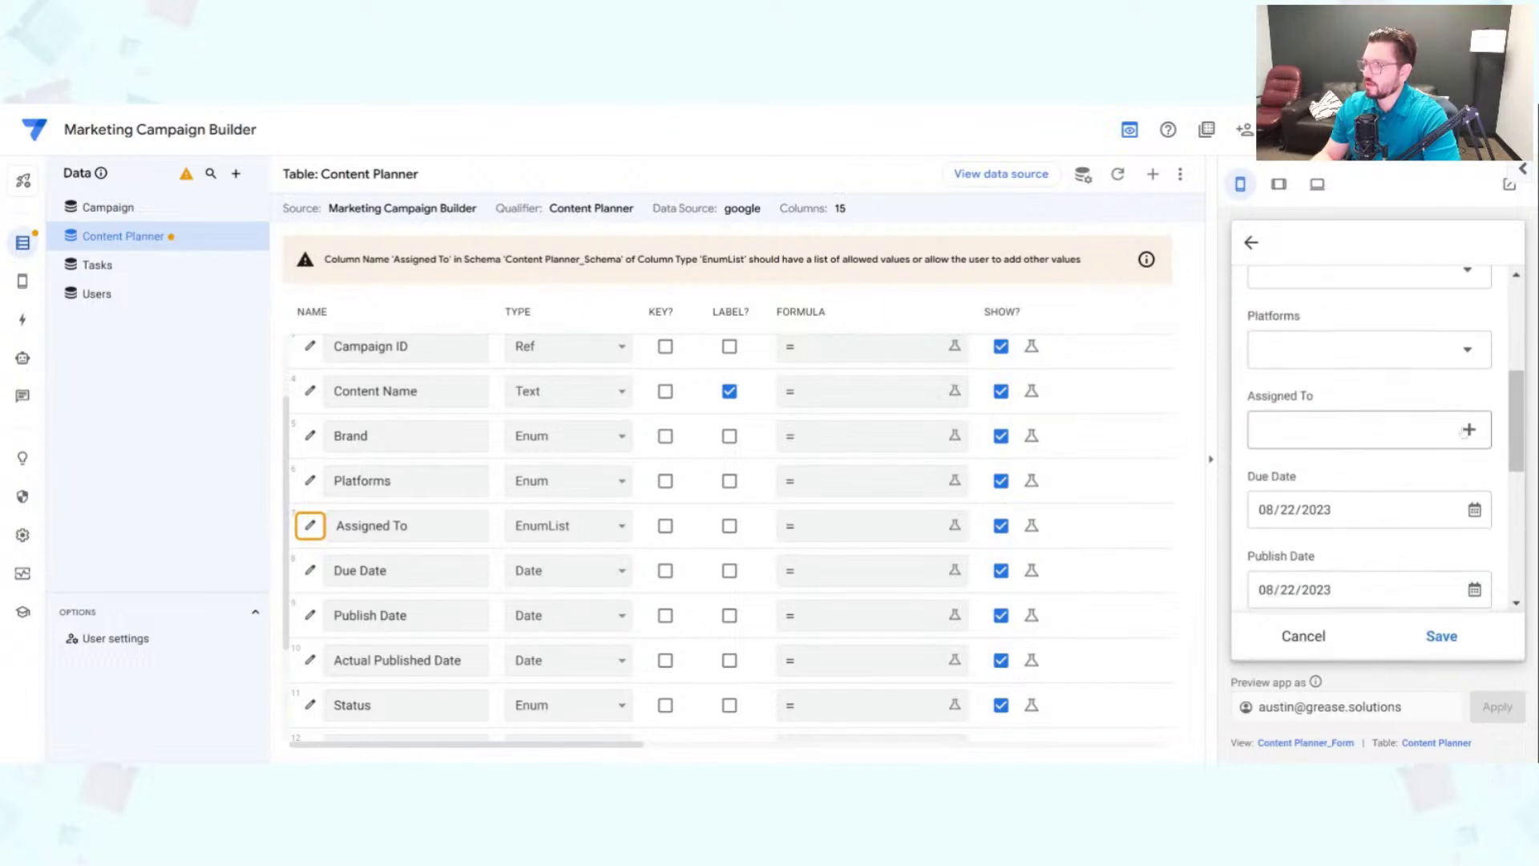
pyautogui.click(1427, 432)
pyautogui.click(1362, 292)
pyautogui.click(1331, 329)
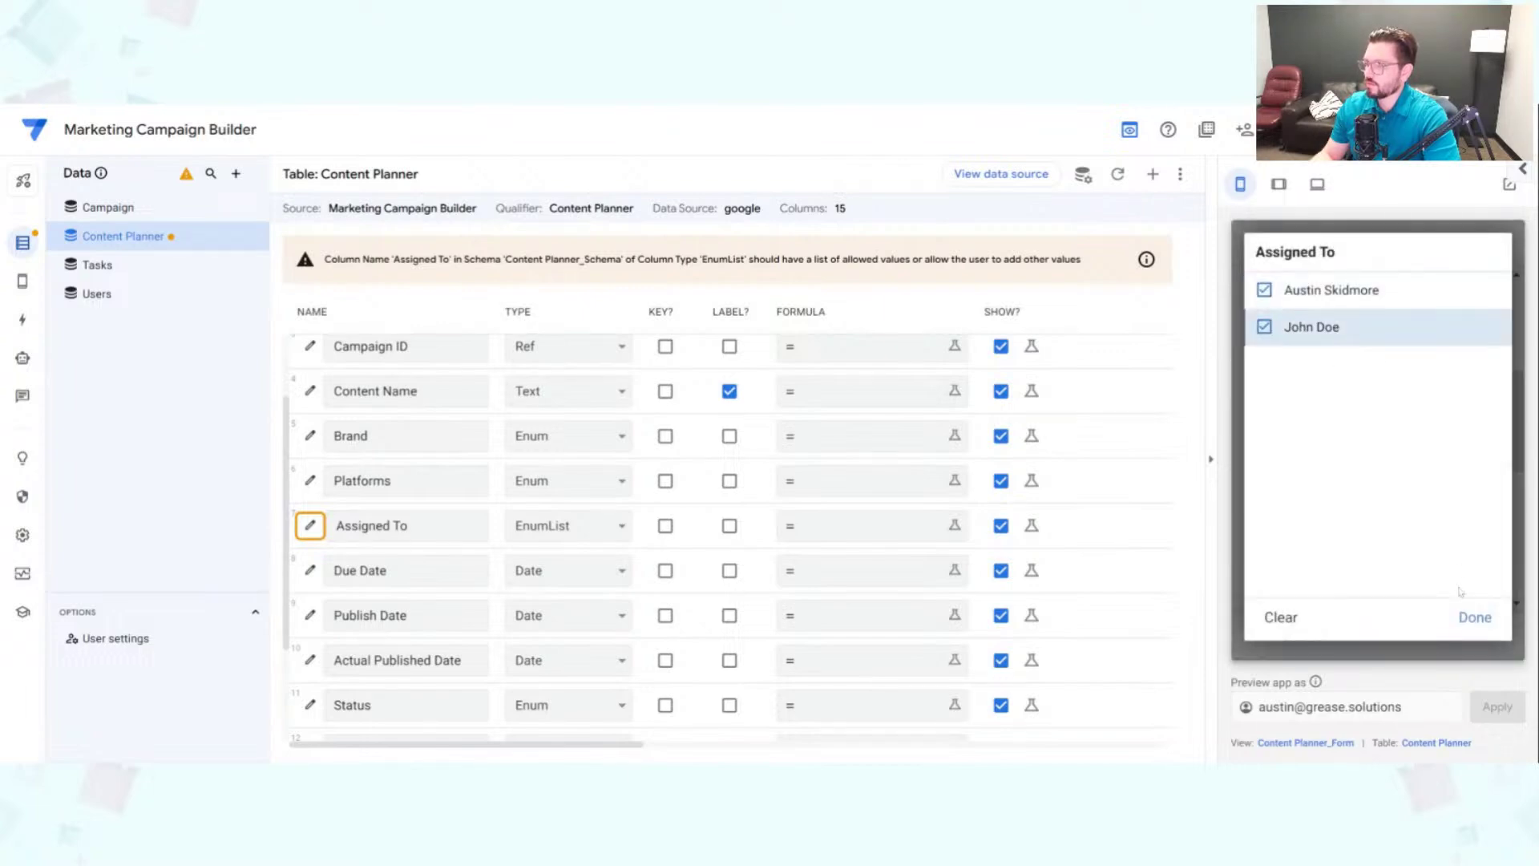
pyautogui.click(1475, 617)
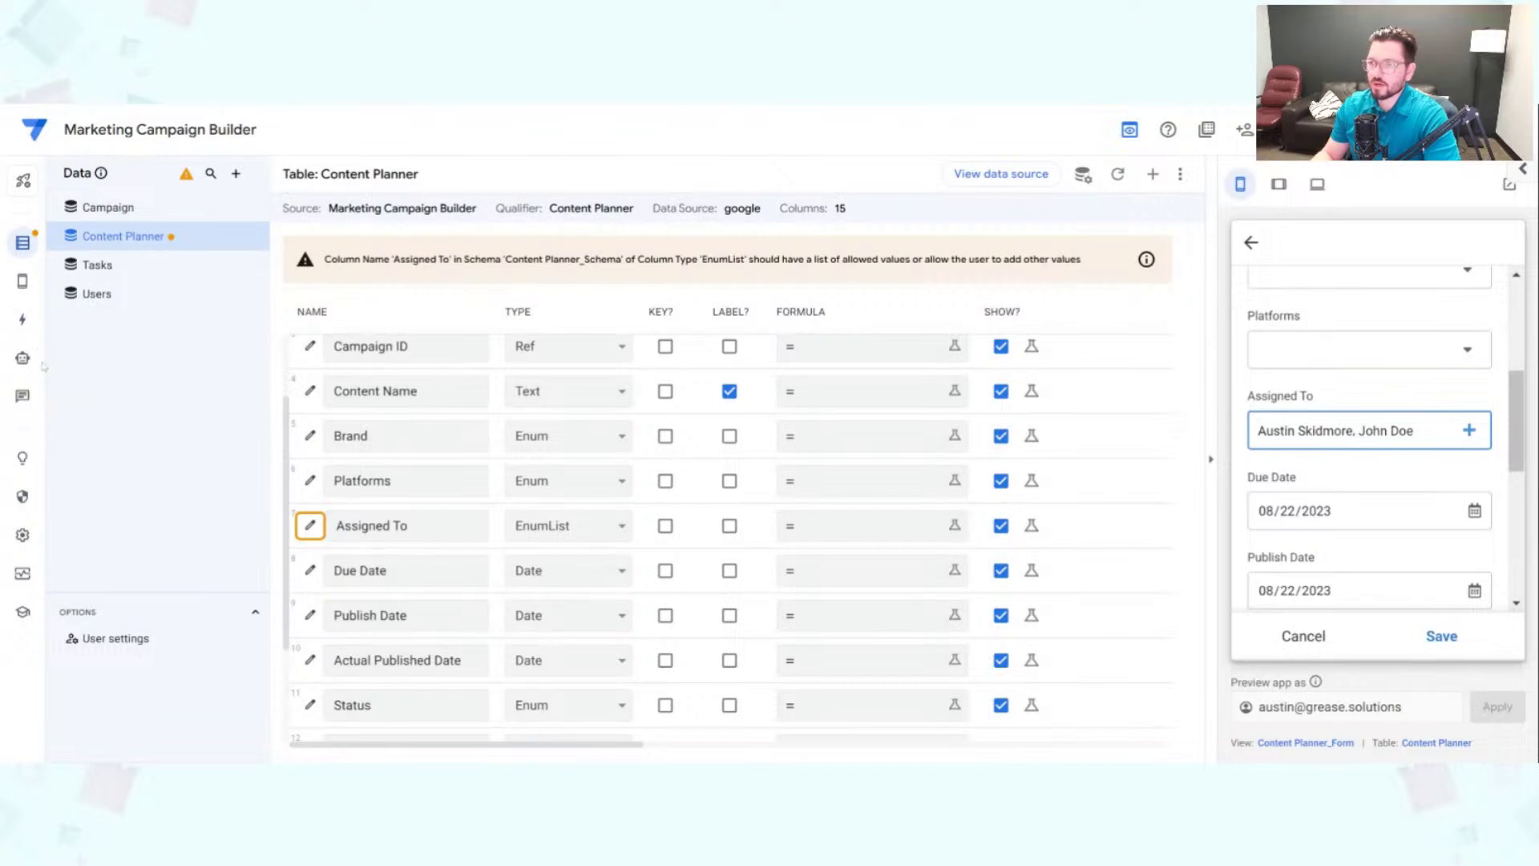
pyautogui.click(23, 536)
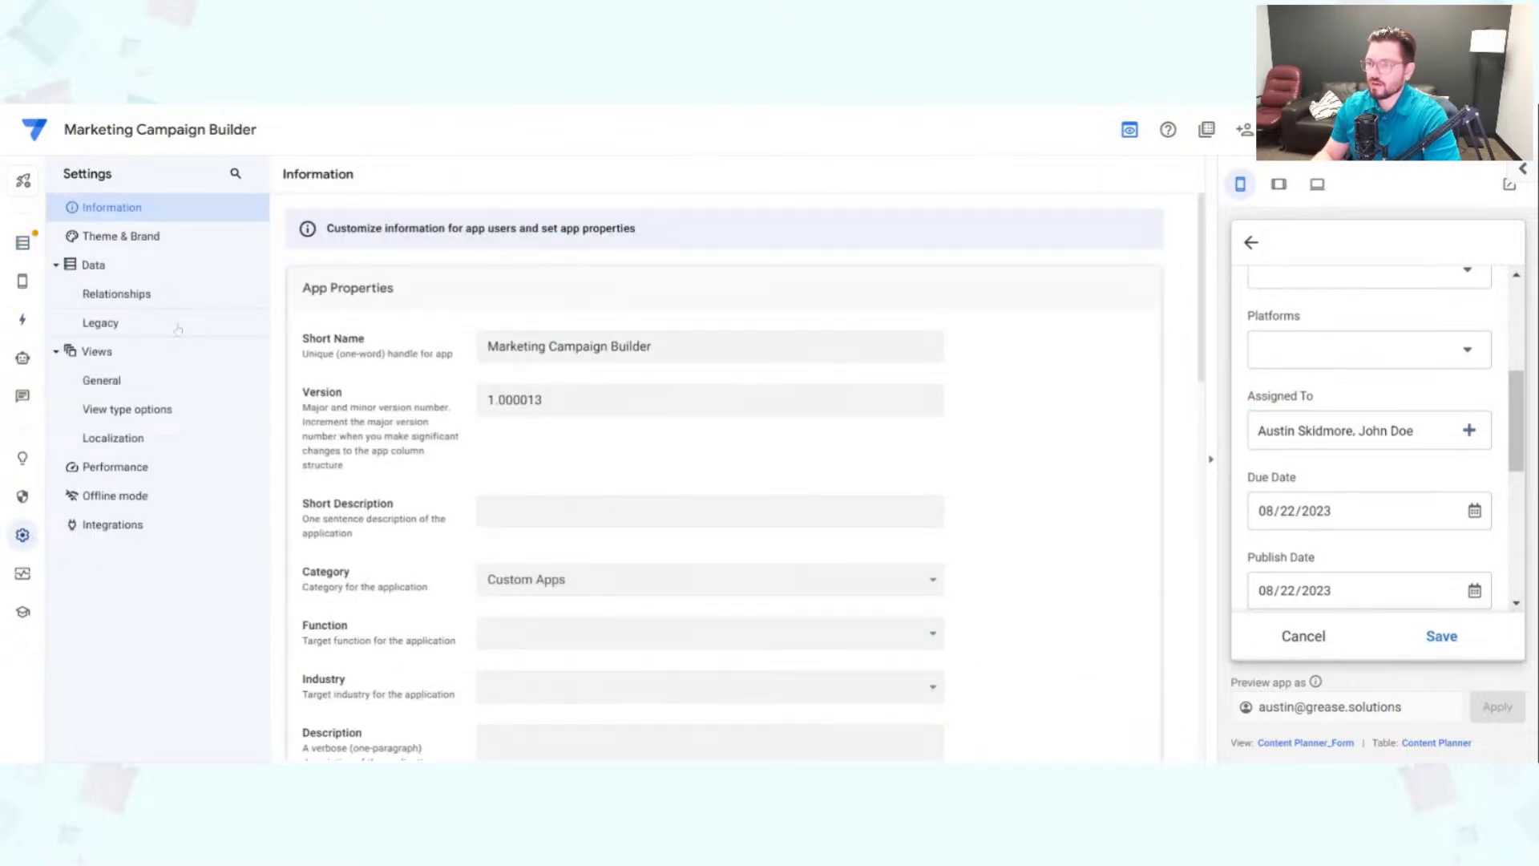
# Step: Rearrange the User and View by Status nodes in the Relationships graph, then discard the preview form
pyautogui.click(175, 287)
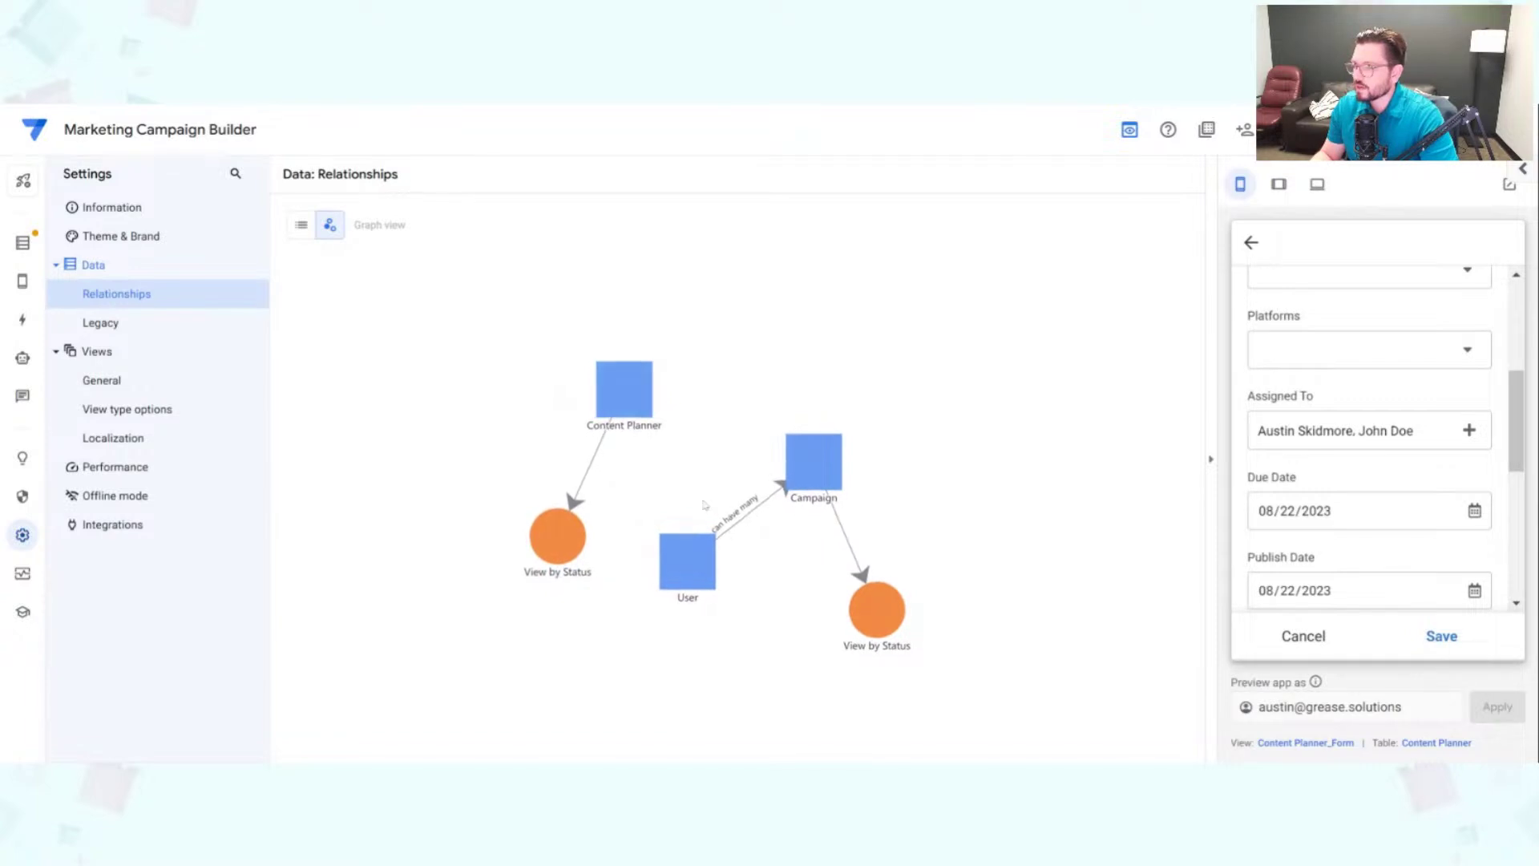
pyautogui.moveTo(697, 553); pyautogui.dragTo(776, 410)
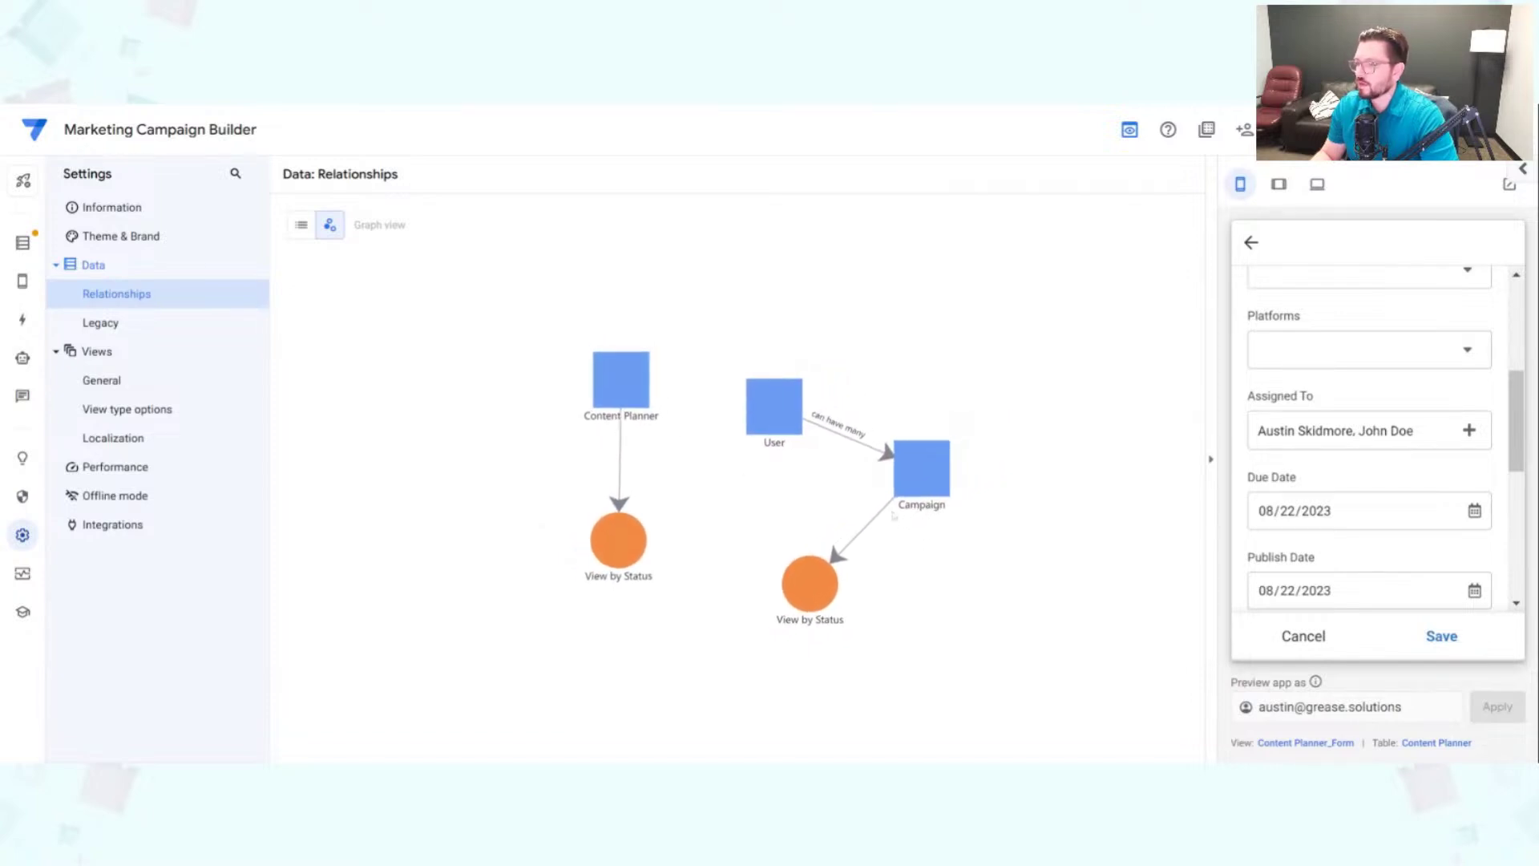
pyautogui.moveTo(789, 597); pyautogui.dragTo(957, 638)
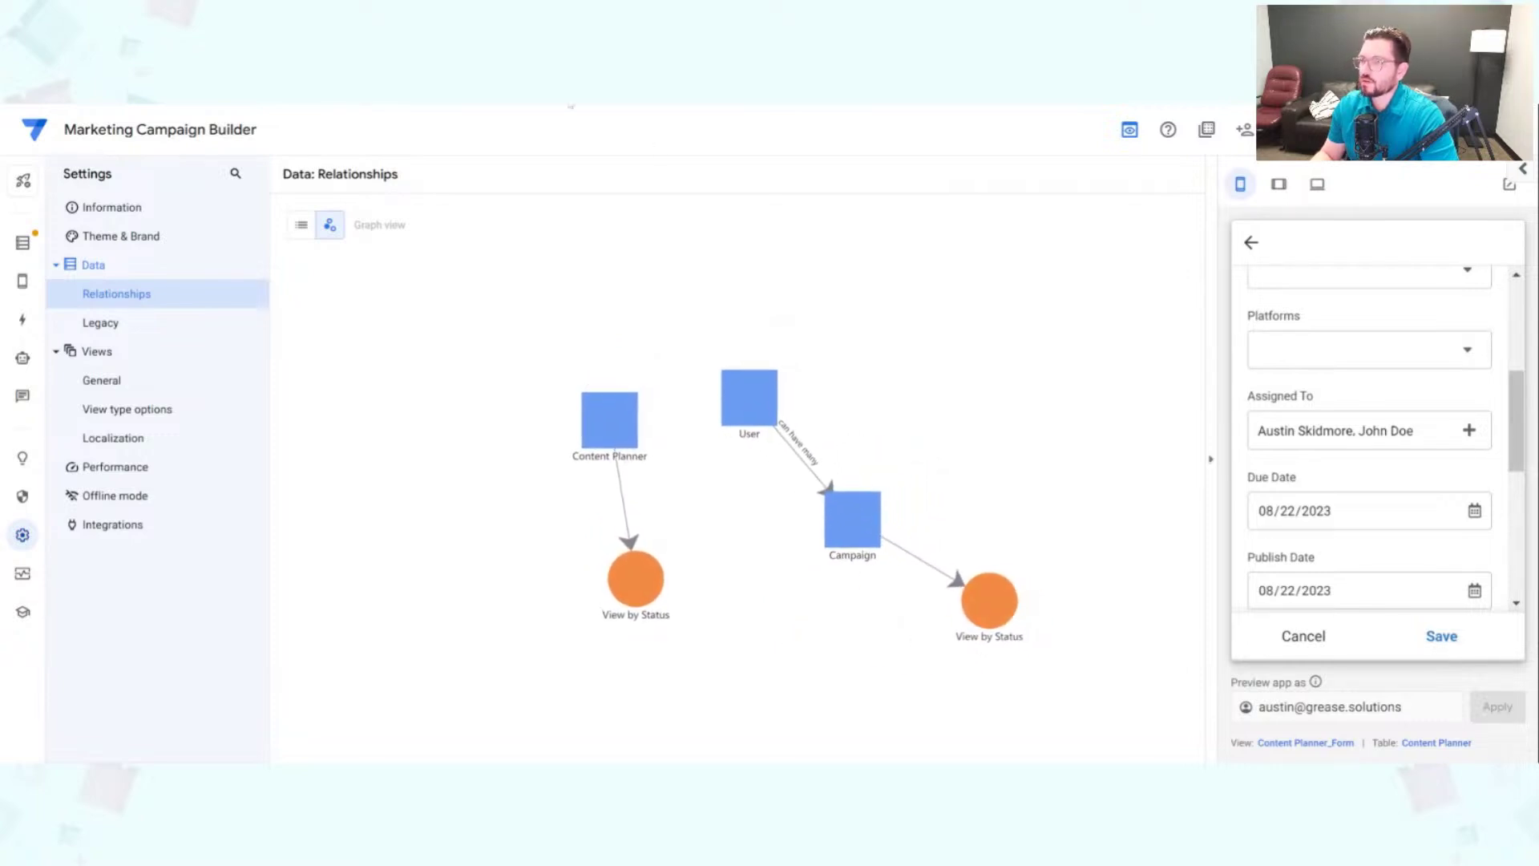
pyautogui.click(1304, 634)
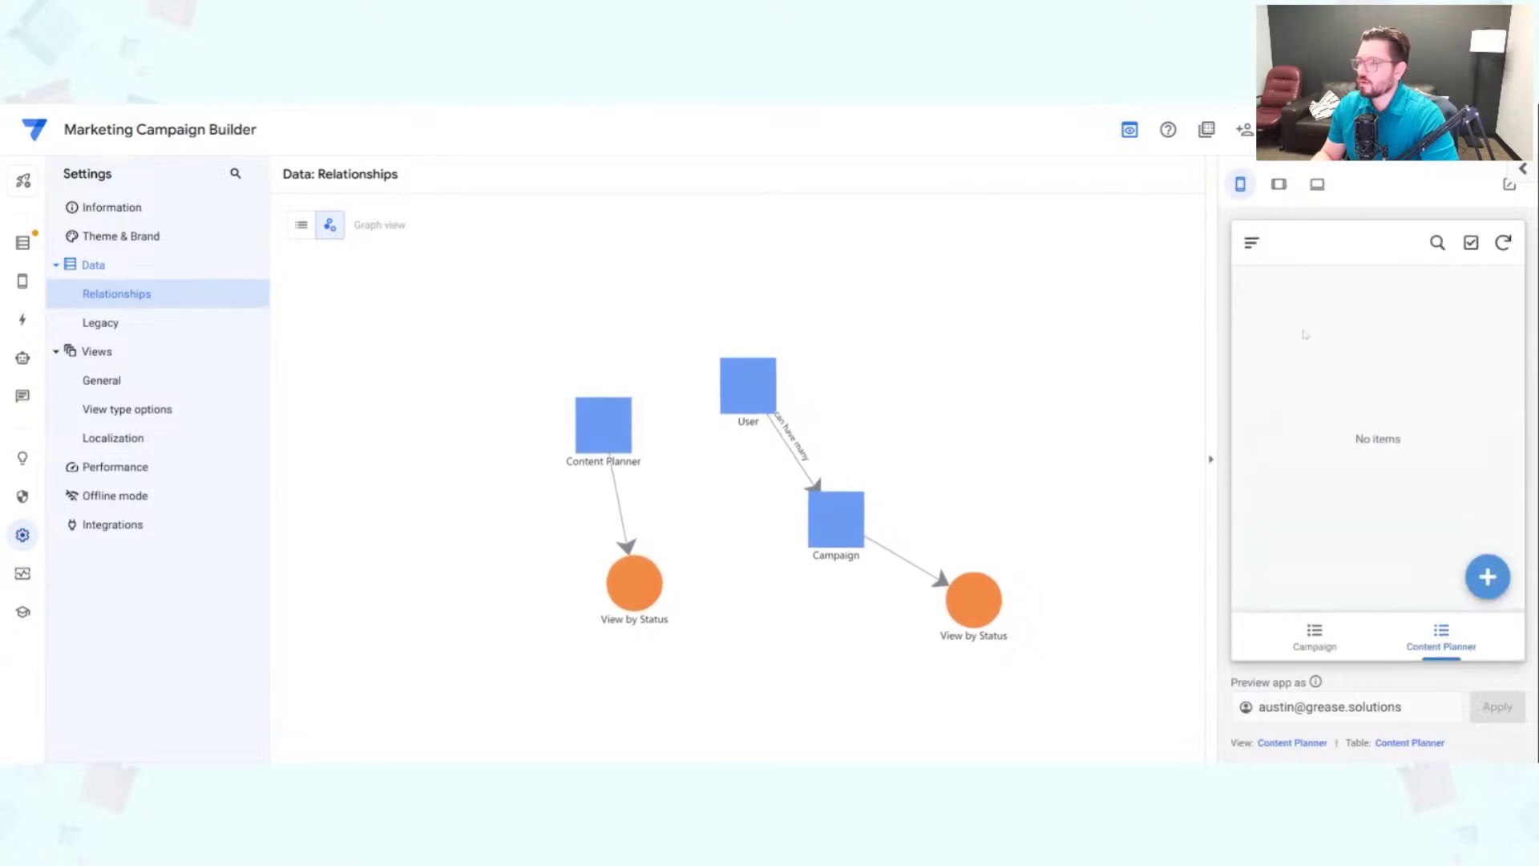
pyautogui.click(28, 247)
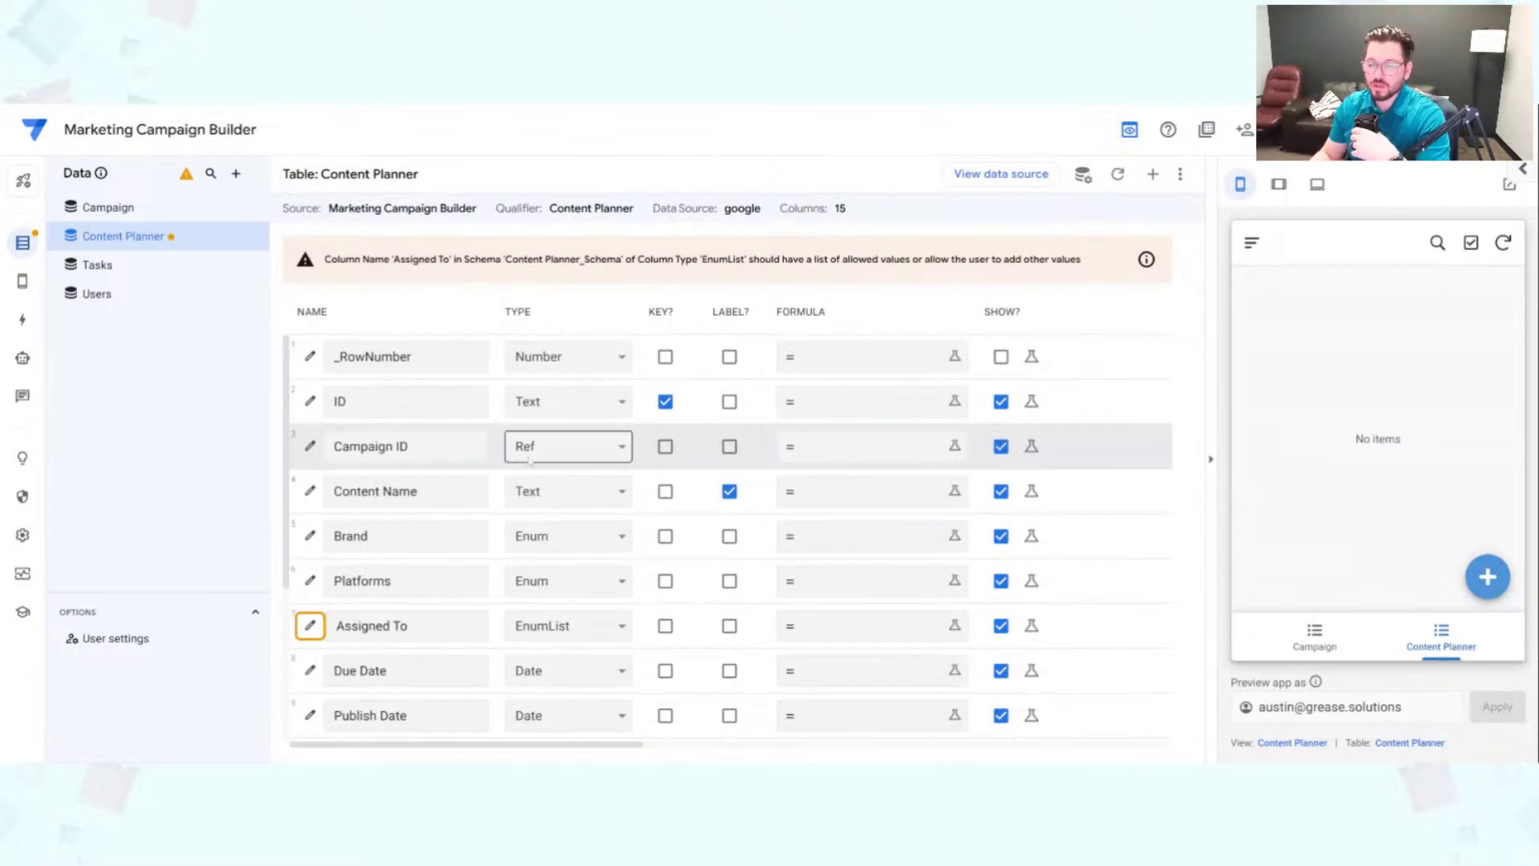
# Step: Switch on 'Is a part of?' in the Campaign ID column's settings and apply it
pyautogui.tripleClick(371, 446)
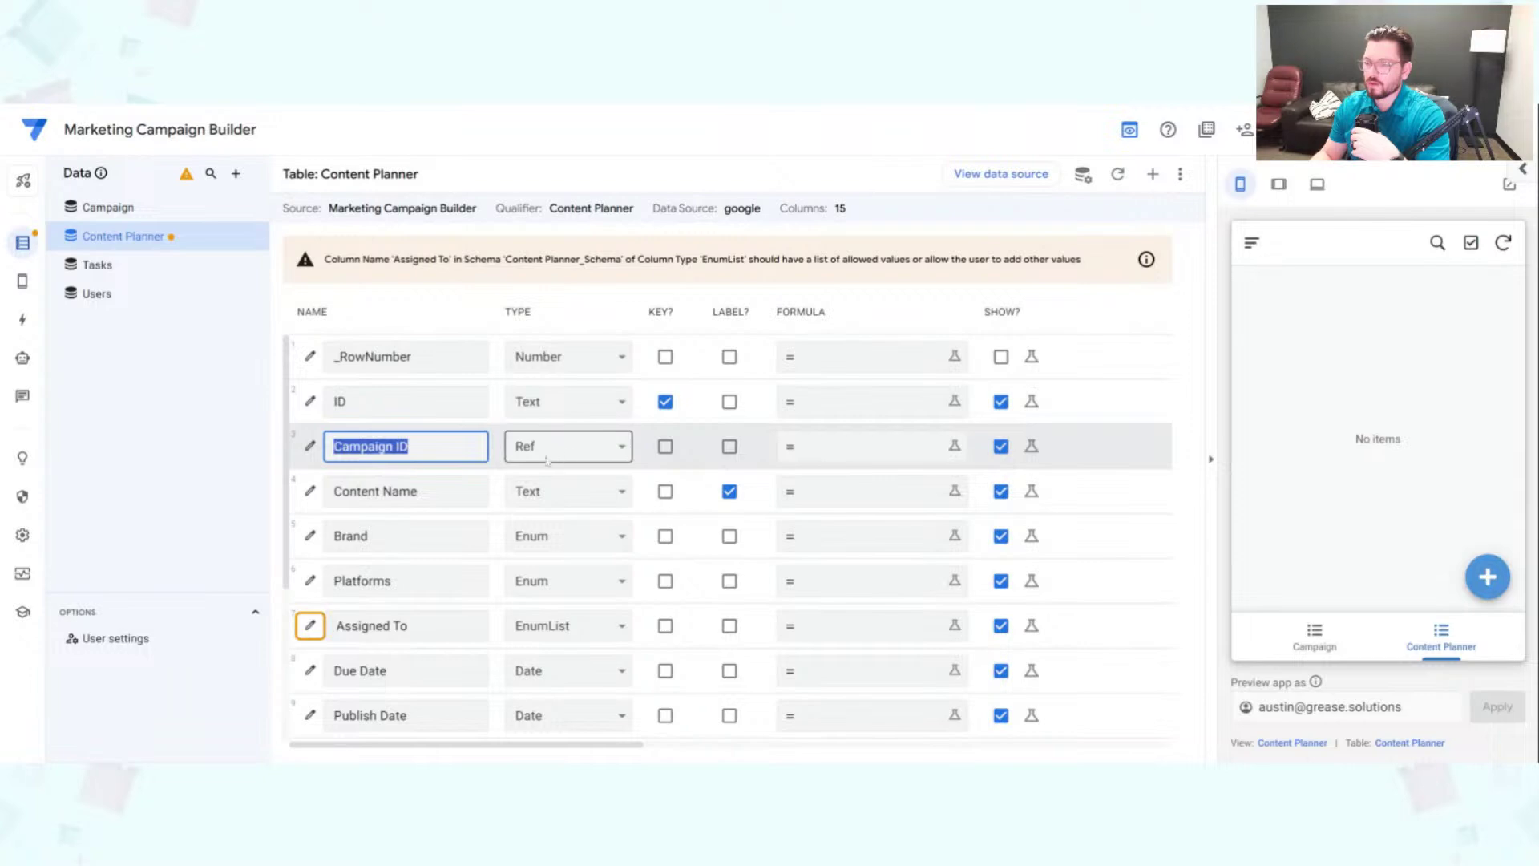
pyautogui.click(311, 447)
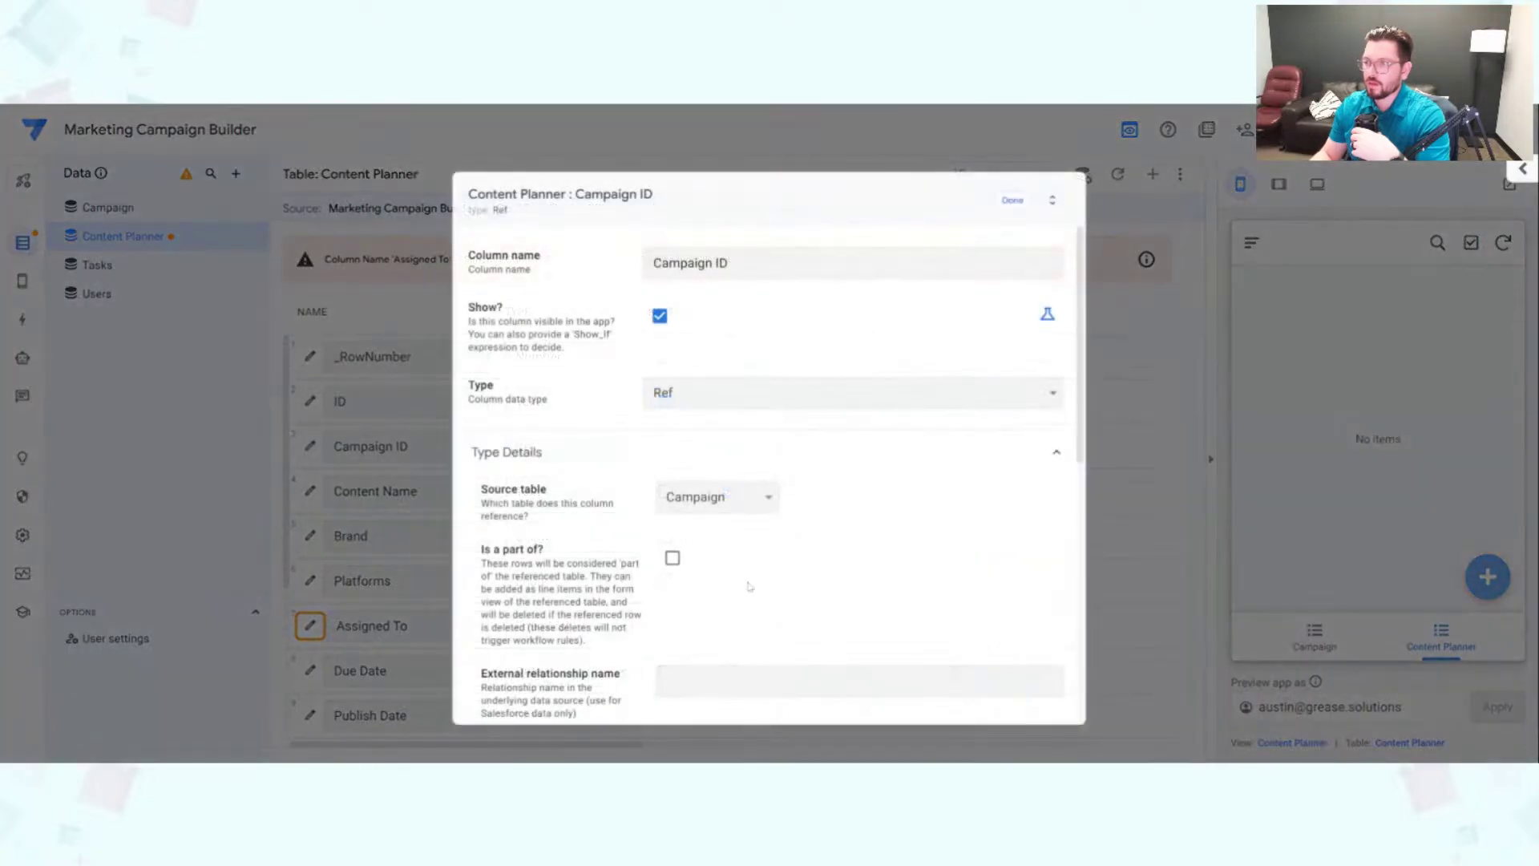
pyautogui.click(673, 559)
pyautogui.click(1012, 200)
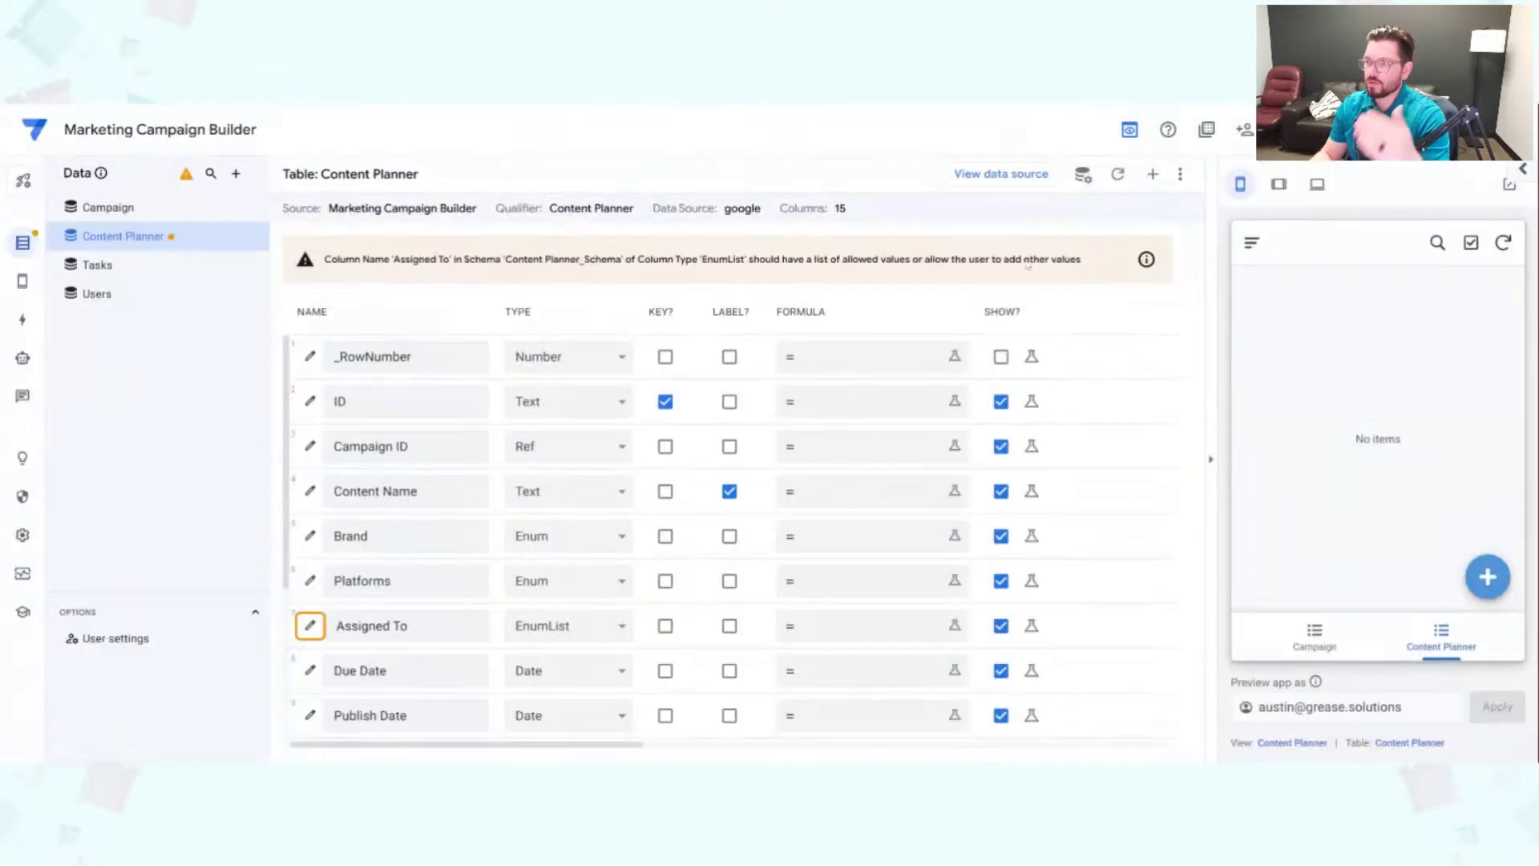
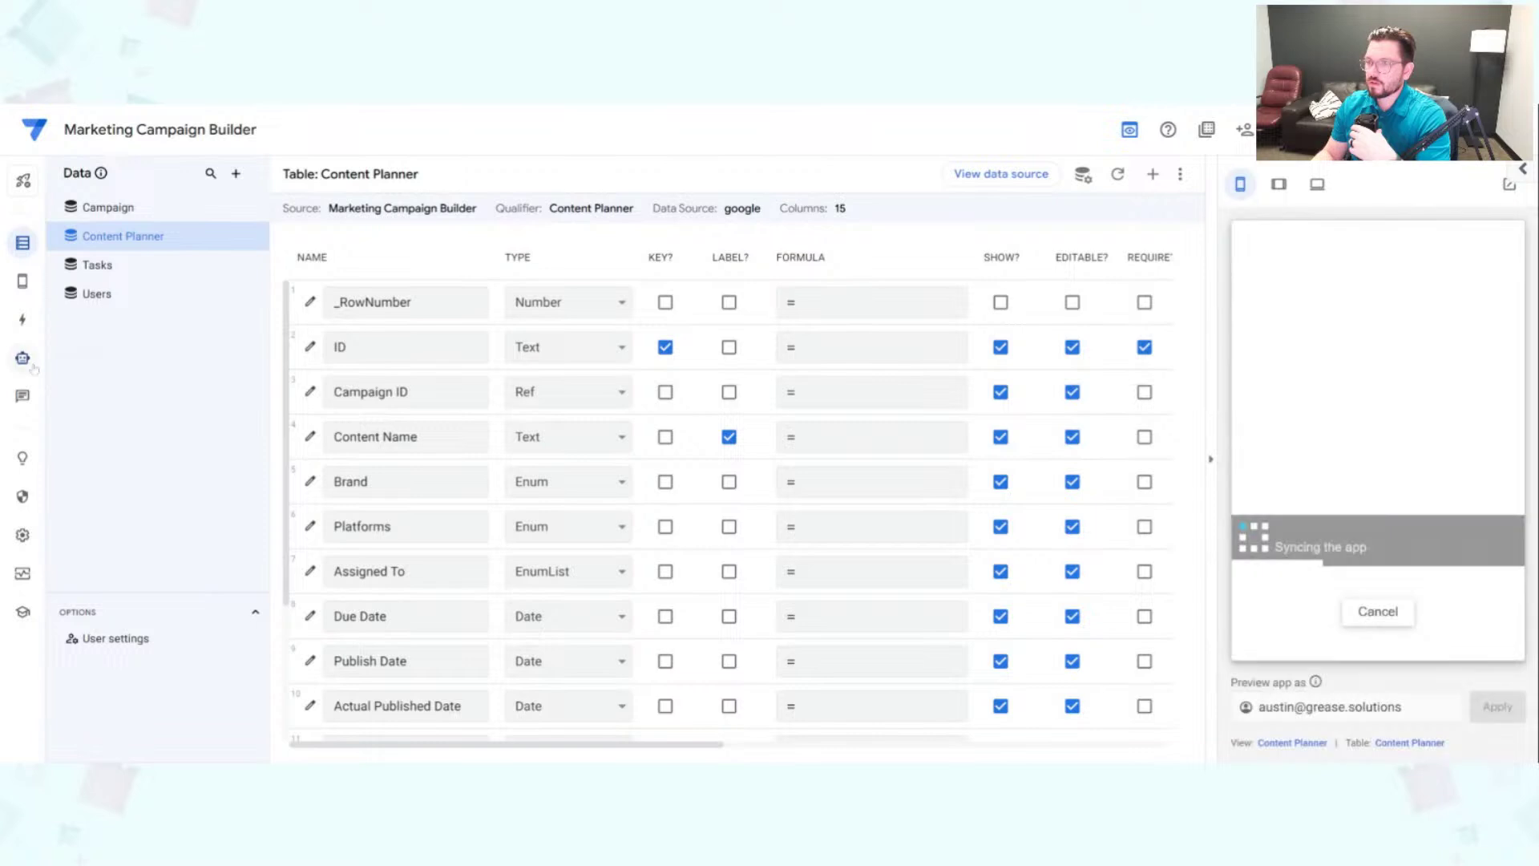
# Step: Check the Relationships graph in Settings, then show the Tasks table's columns in the Data editor
pyautogui.click(24, 536)
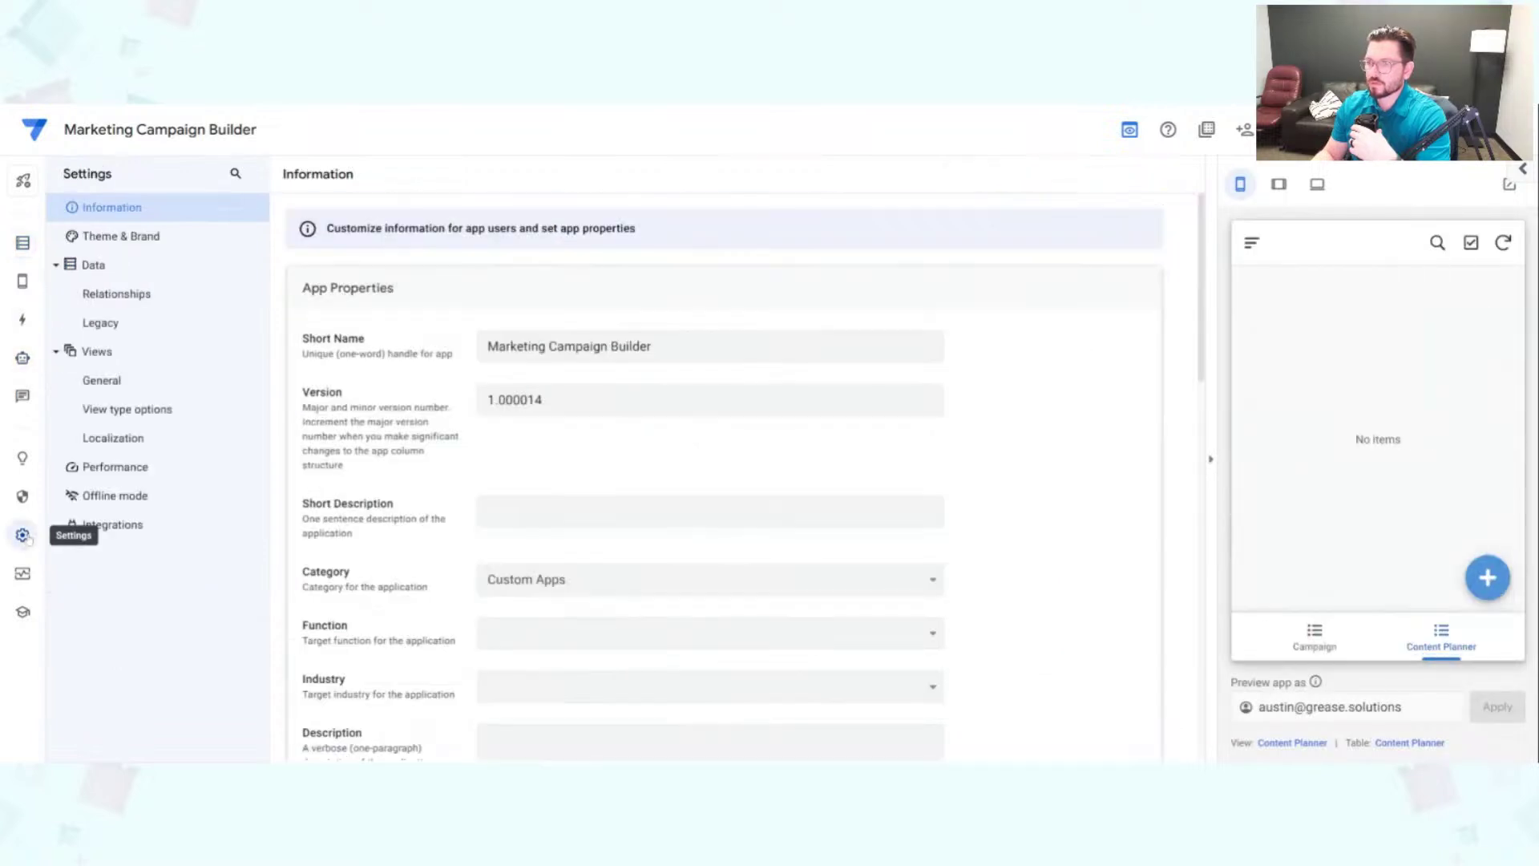
pyautogui.click(198, 303)
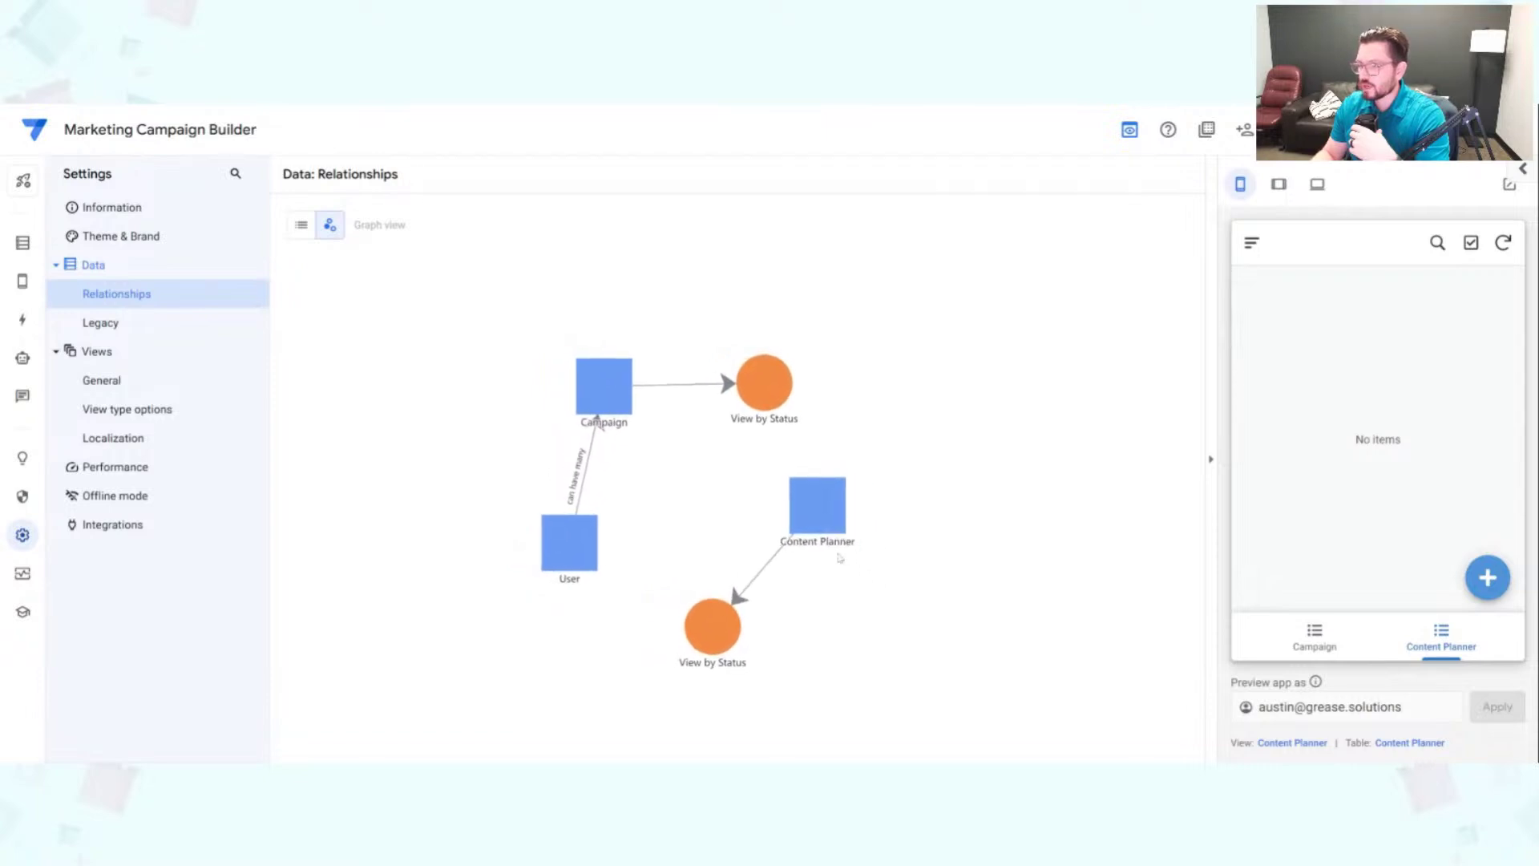
pyautogui.click(22, 242)
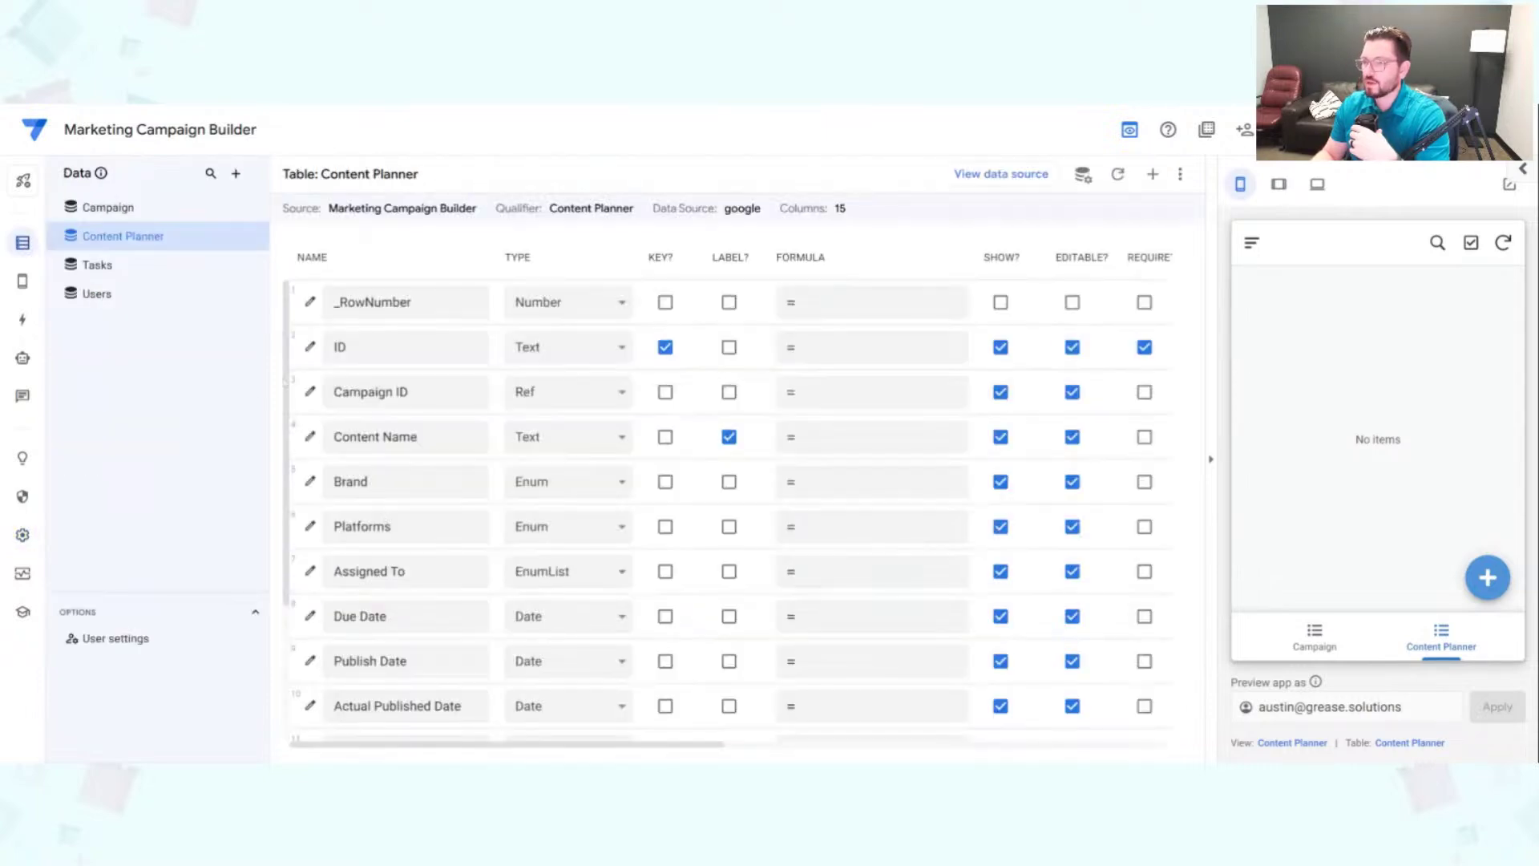
pyautogui.click(148, 269)
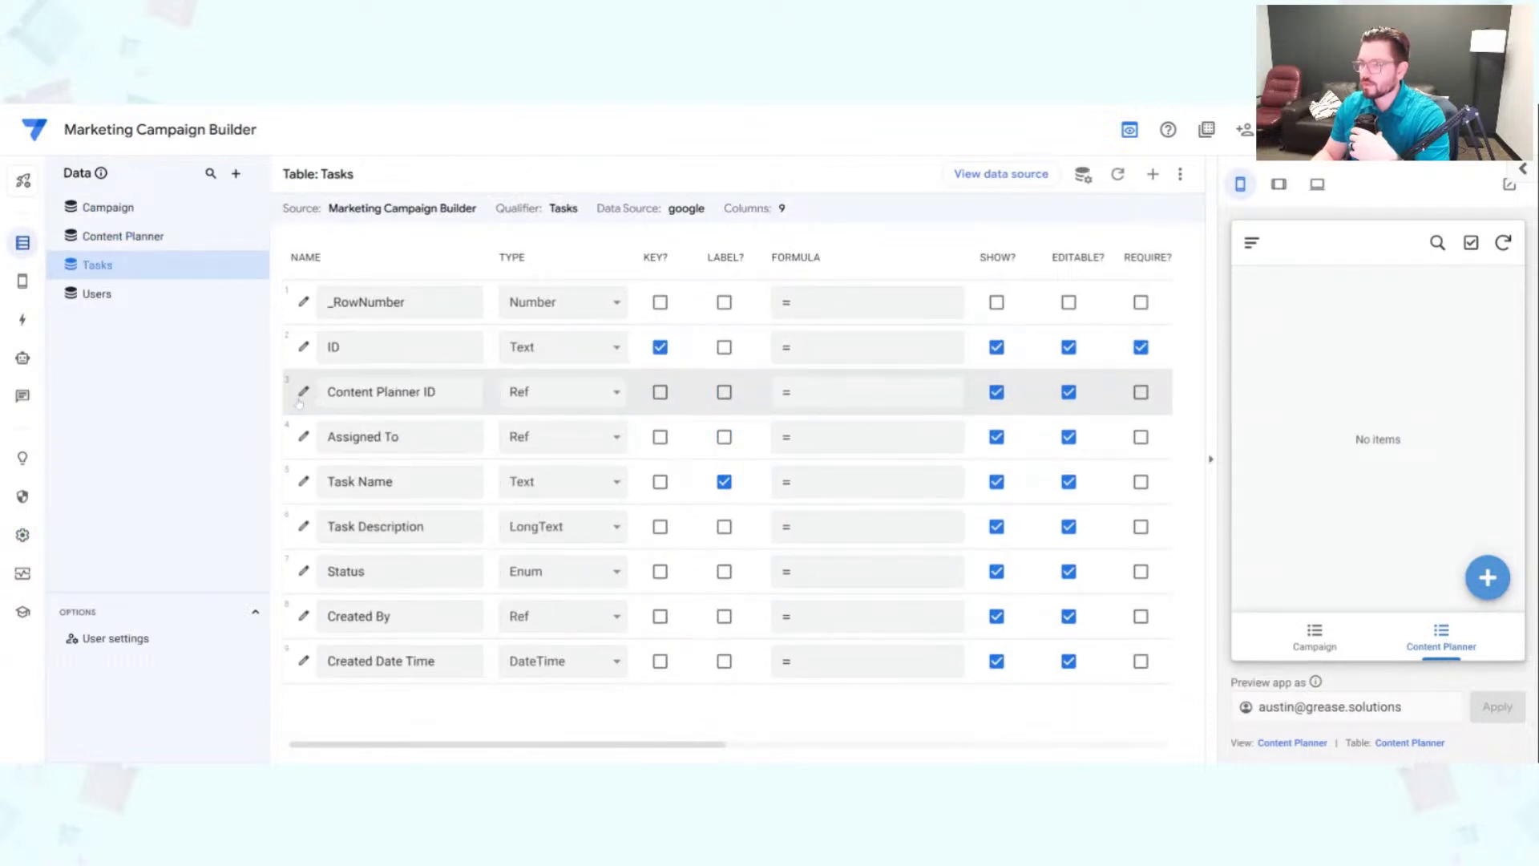
# Step: Tick 'Is a part of?' on the Tasks table's Content Planner ID column and save it
pyautogui.click(414, 396)
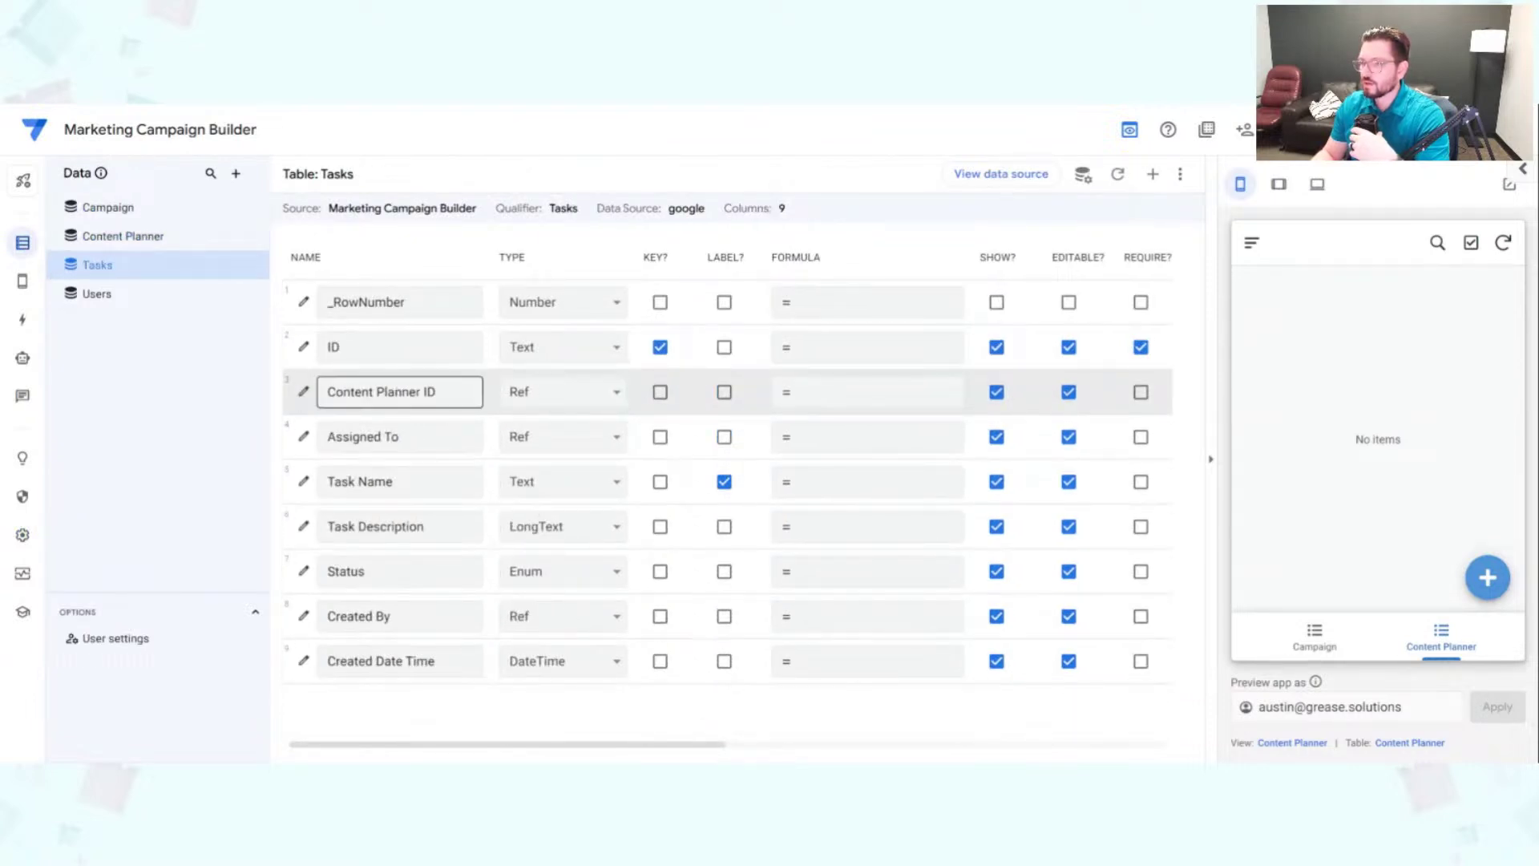
pyautogui.click(303, 395)
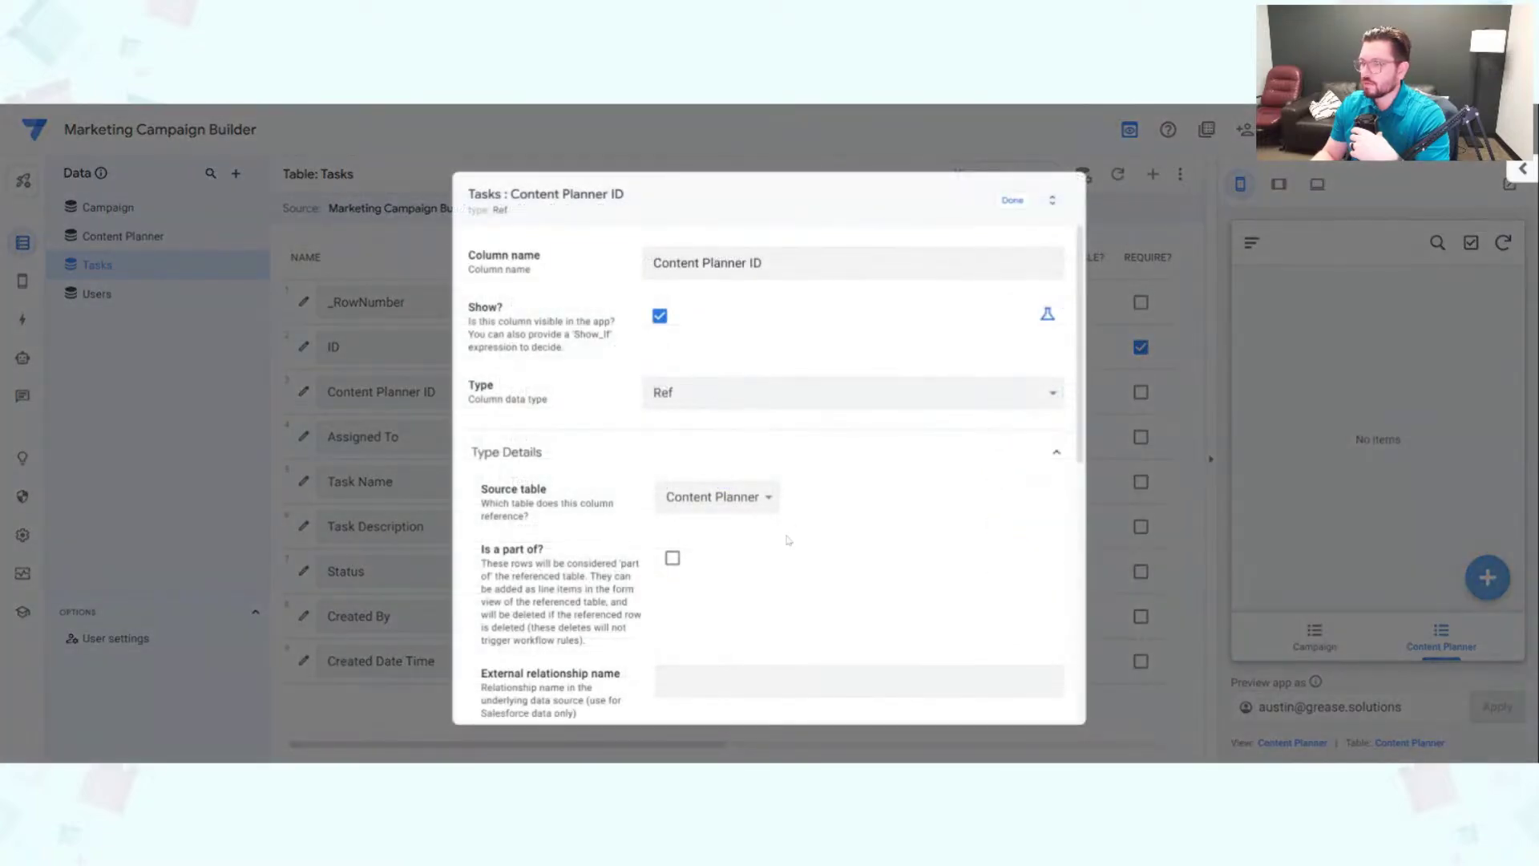
pyautogui.click(671, 556)
pyautogui.click(1012, 200)
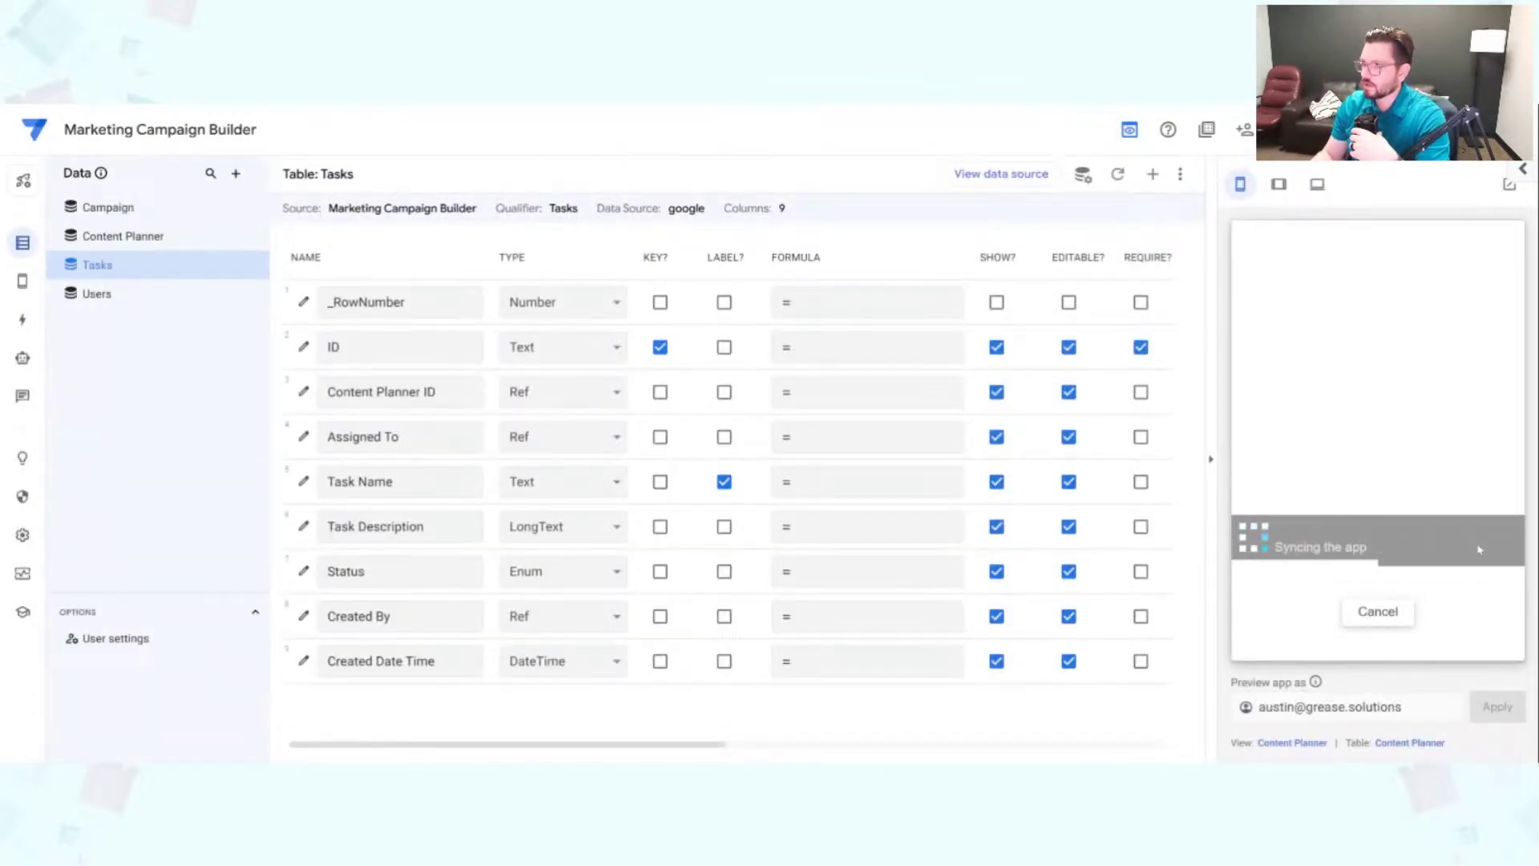
# Step: Start a Content Planner record 'Social Post' for Back to school, brand AppSheet Training, platform Facebook
pyautogui.click(1488, 573)
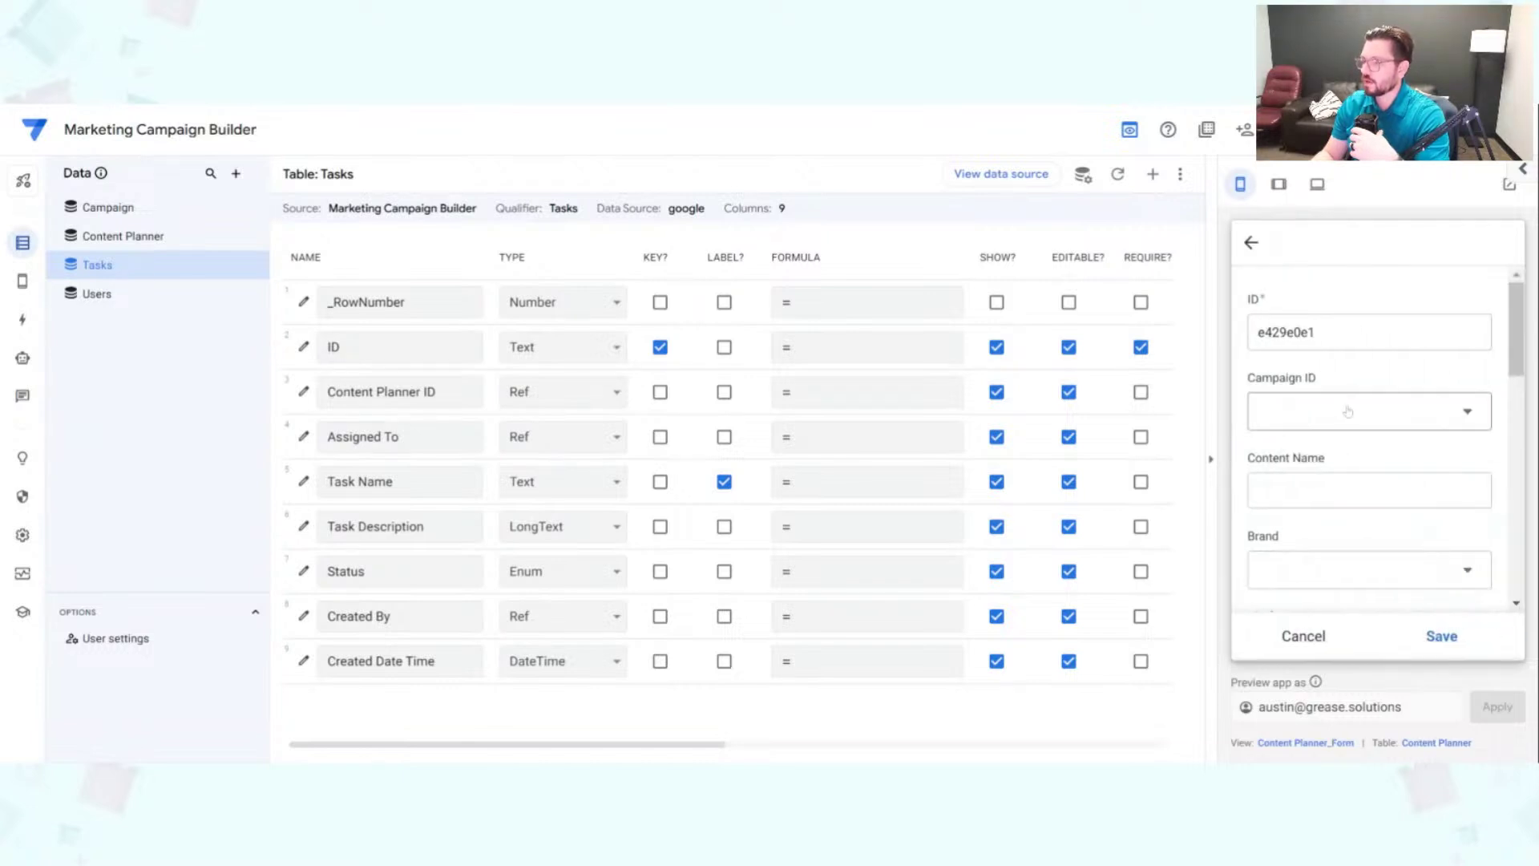
pyautogui.click(1341, 403)
pyautogui.click(1340, 330)
pyautogui.click(1368, 491)
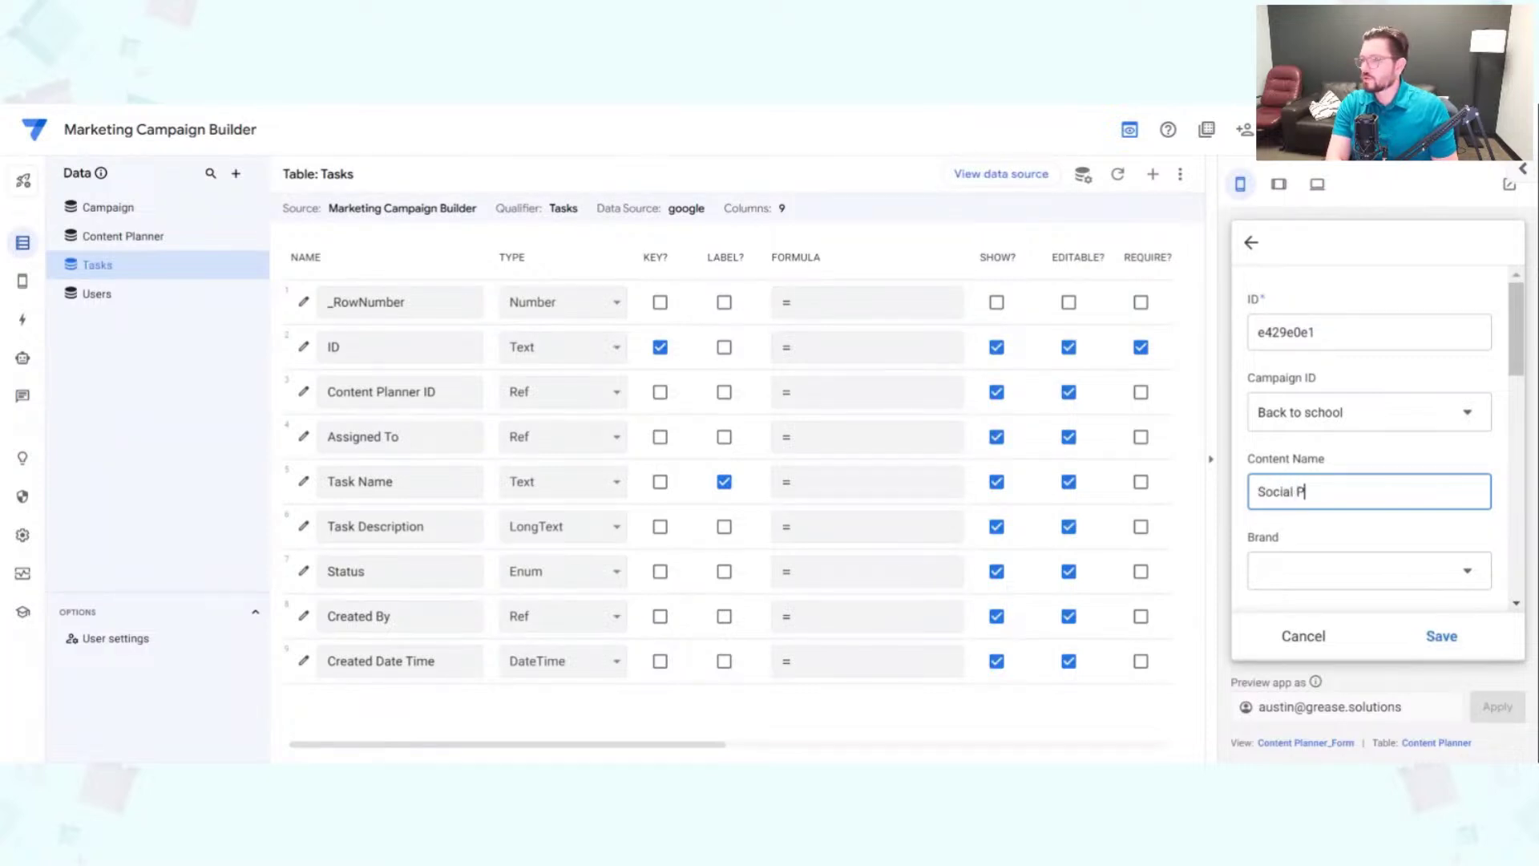
pyautogui.write('Social Post')
pyautogui.scroll(-3, 1331, 498)
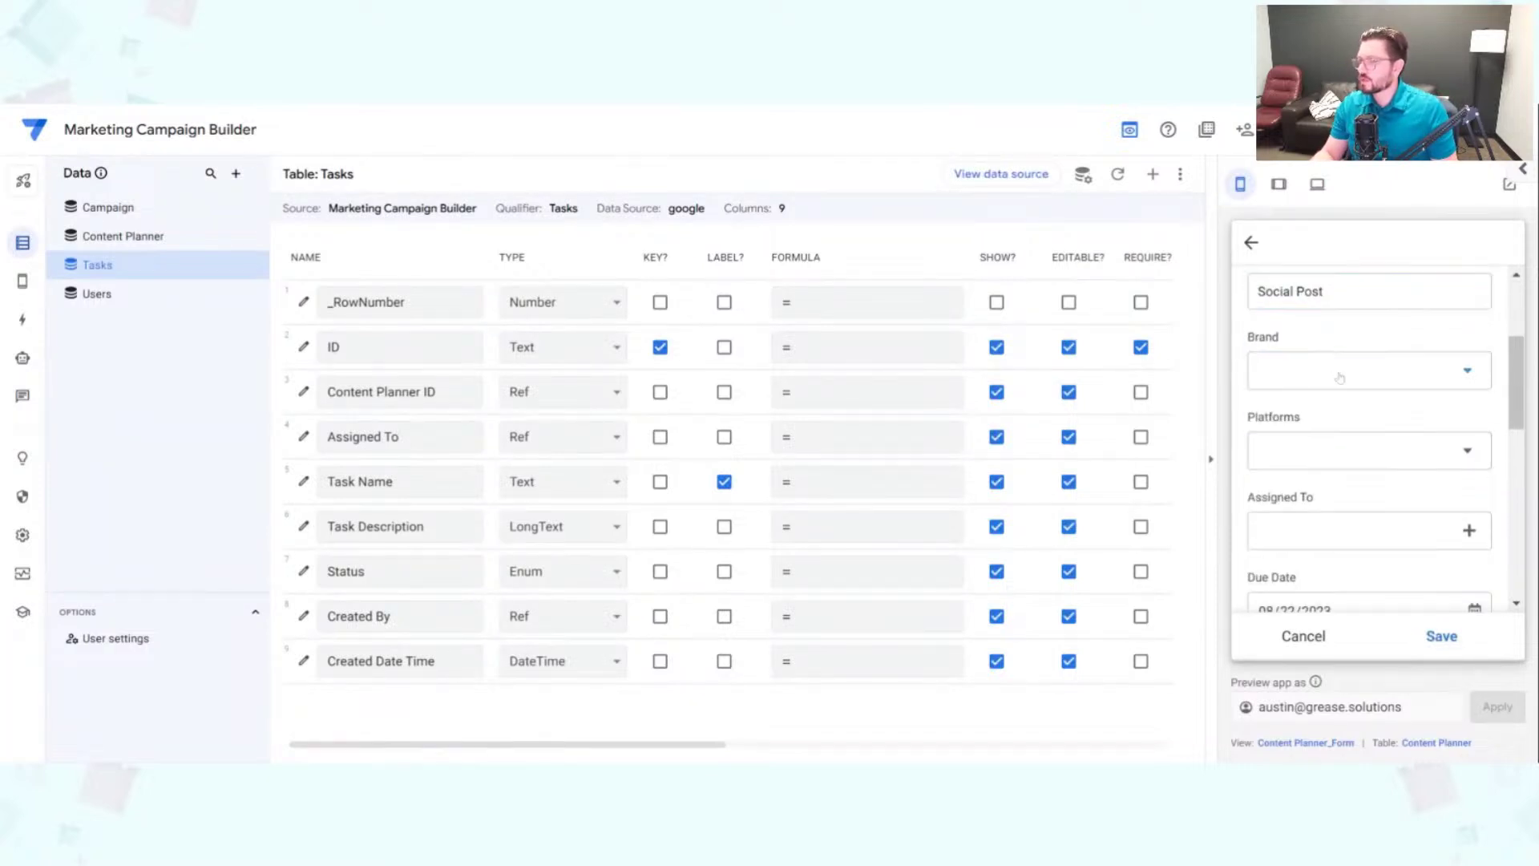
pyautogui.click(1344, 375)
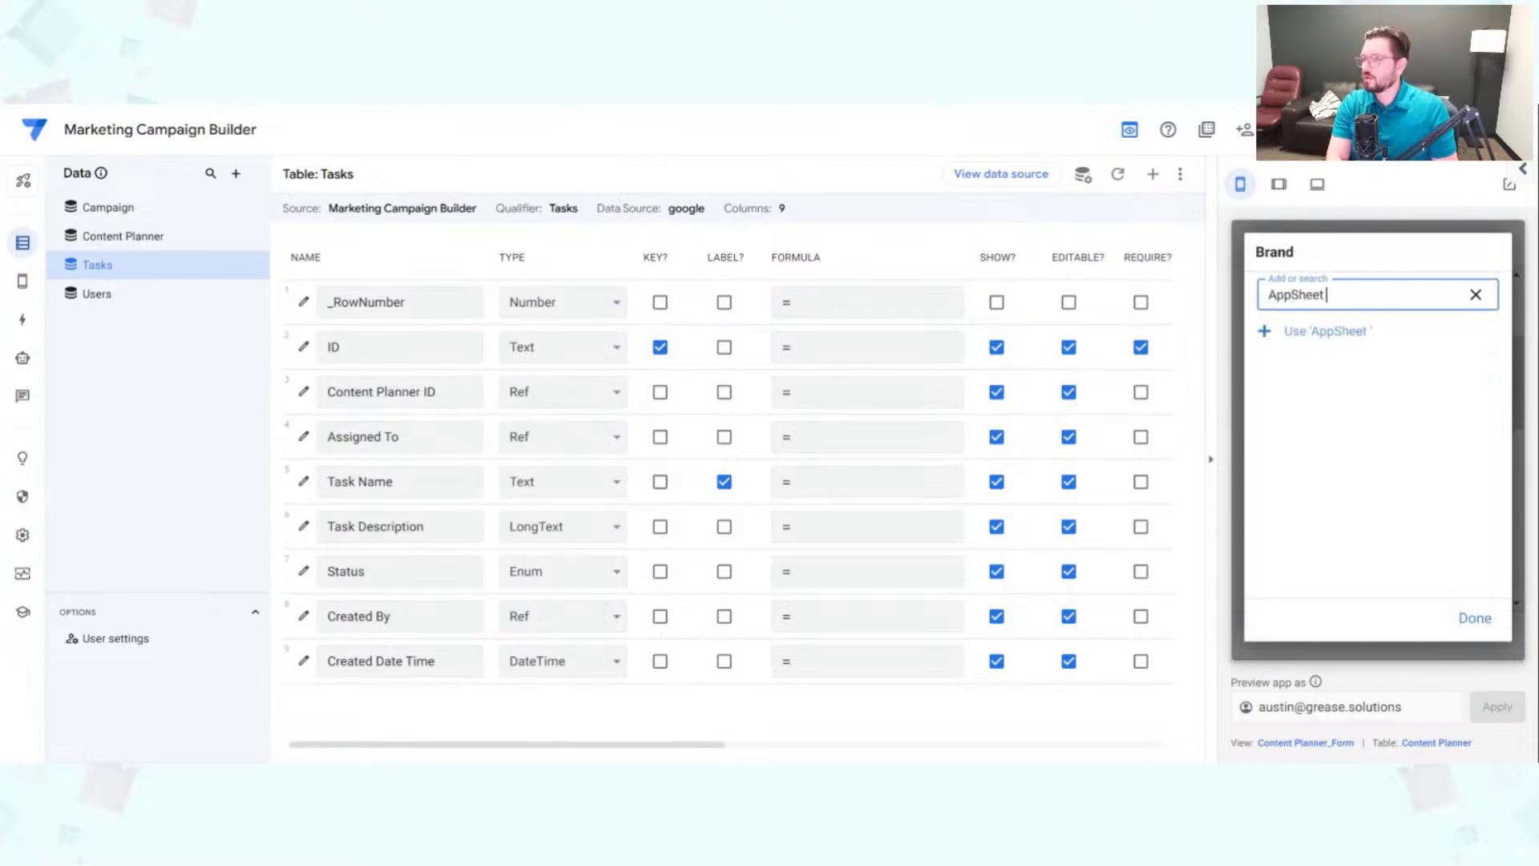
pyautogui.click(1350, 331)
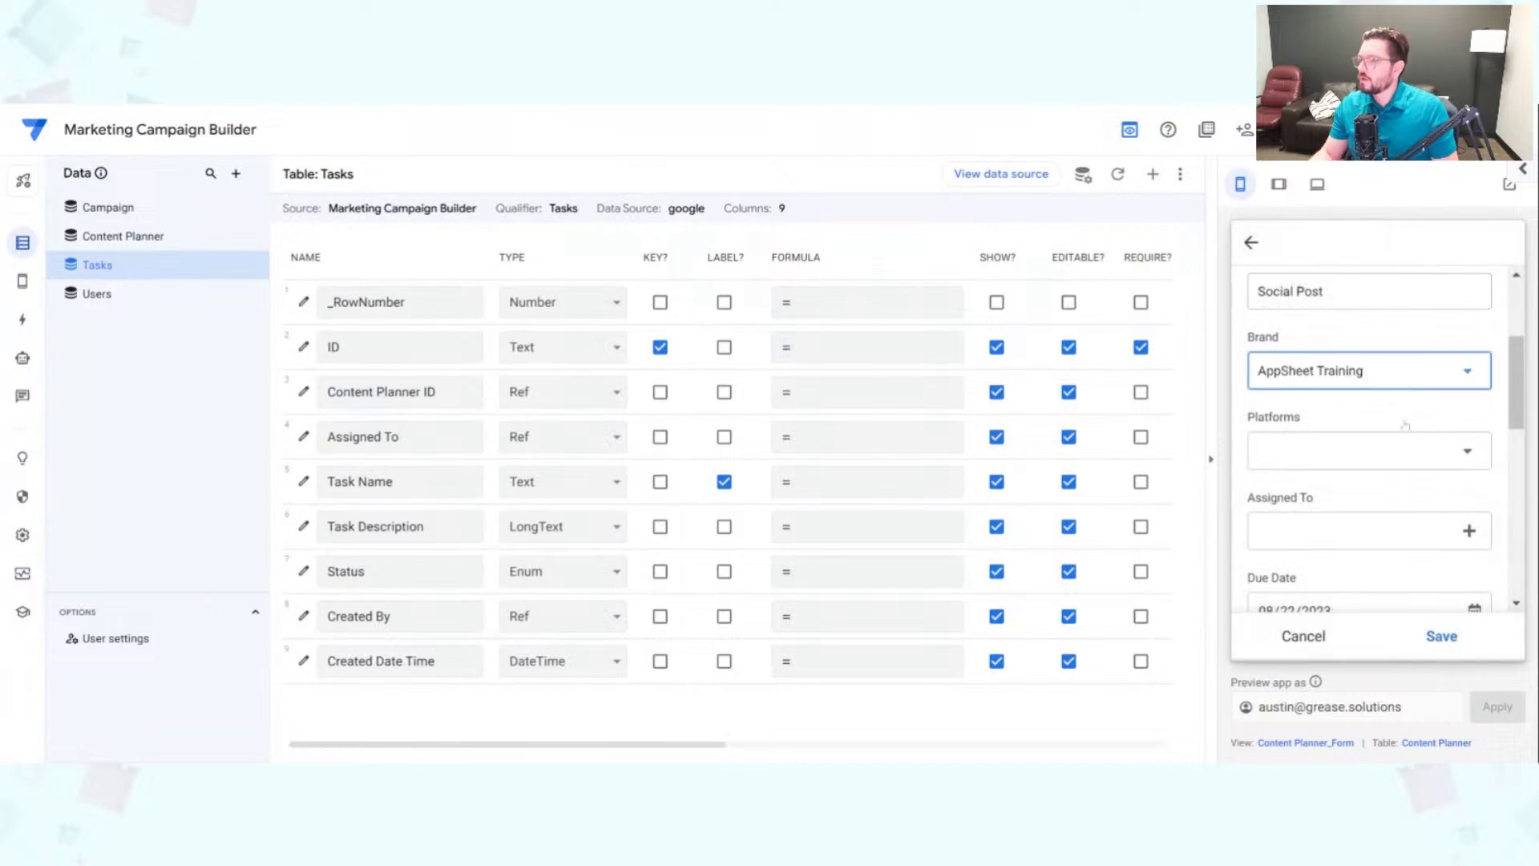
pyautogui.click(1353, 442)
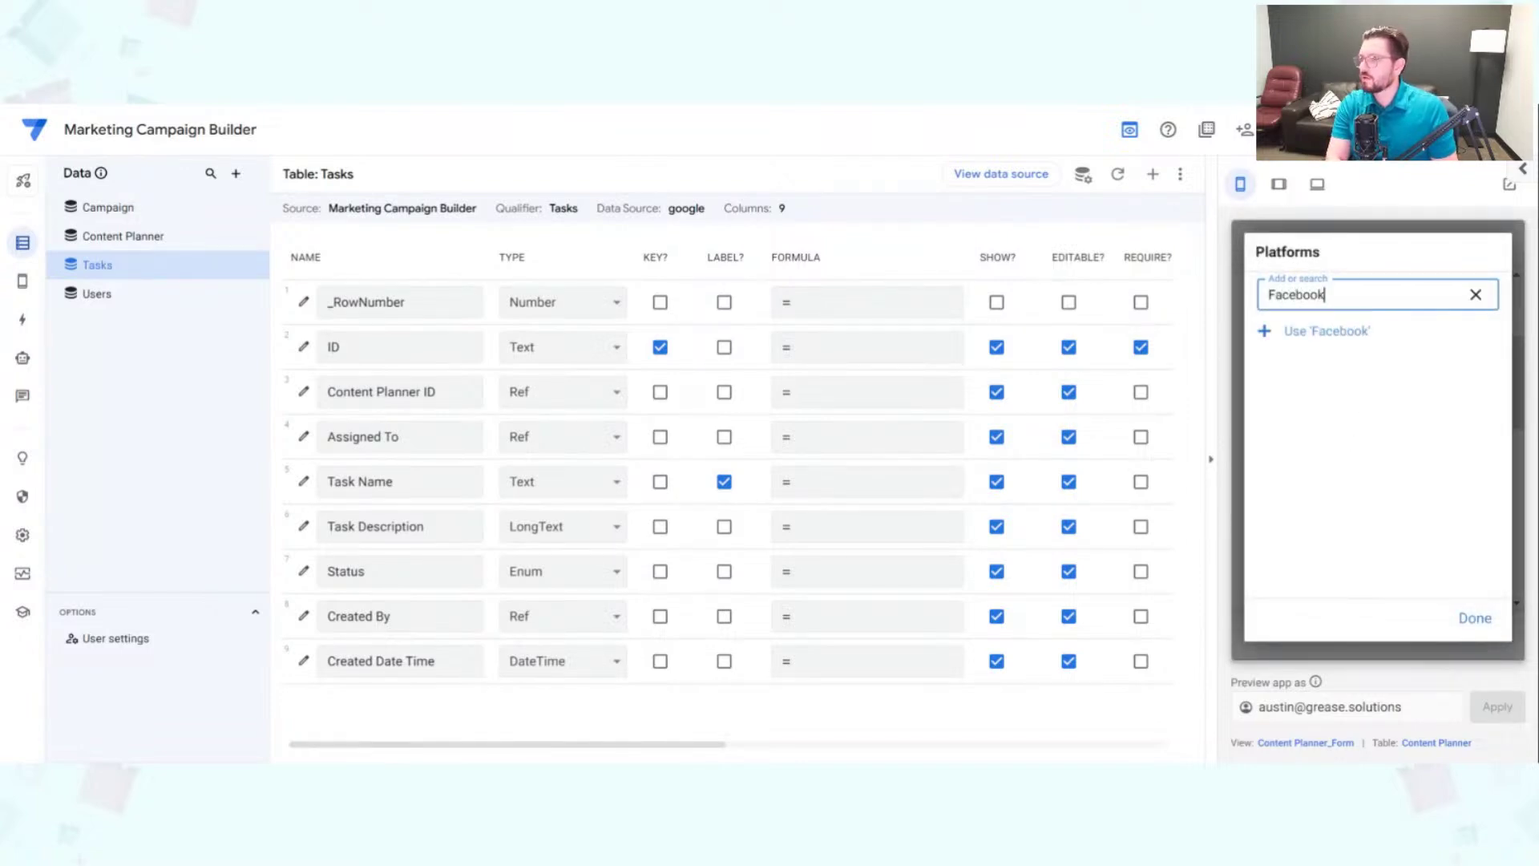
pyautogui.press('Return')
# Step: Assign both users, set status to Not Started, and save the record
pyautogui.scroll(-2, 1365, 481)
pyautogui.click(1364, 435)
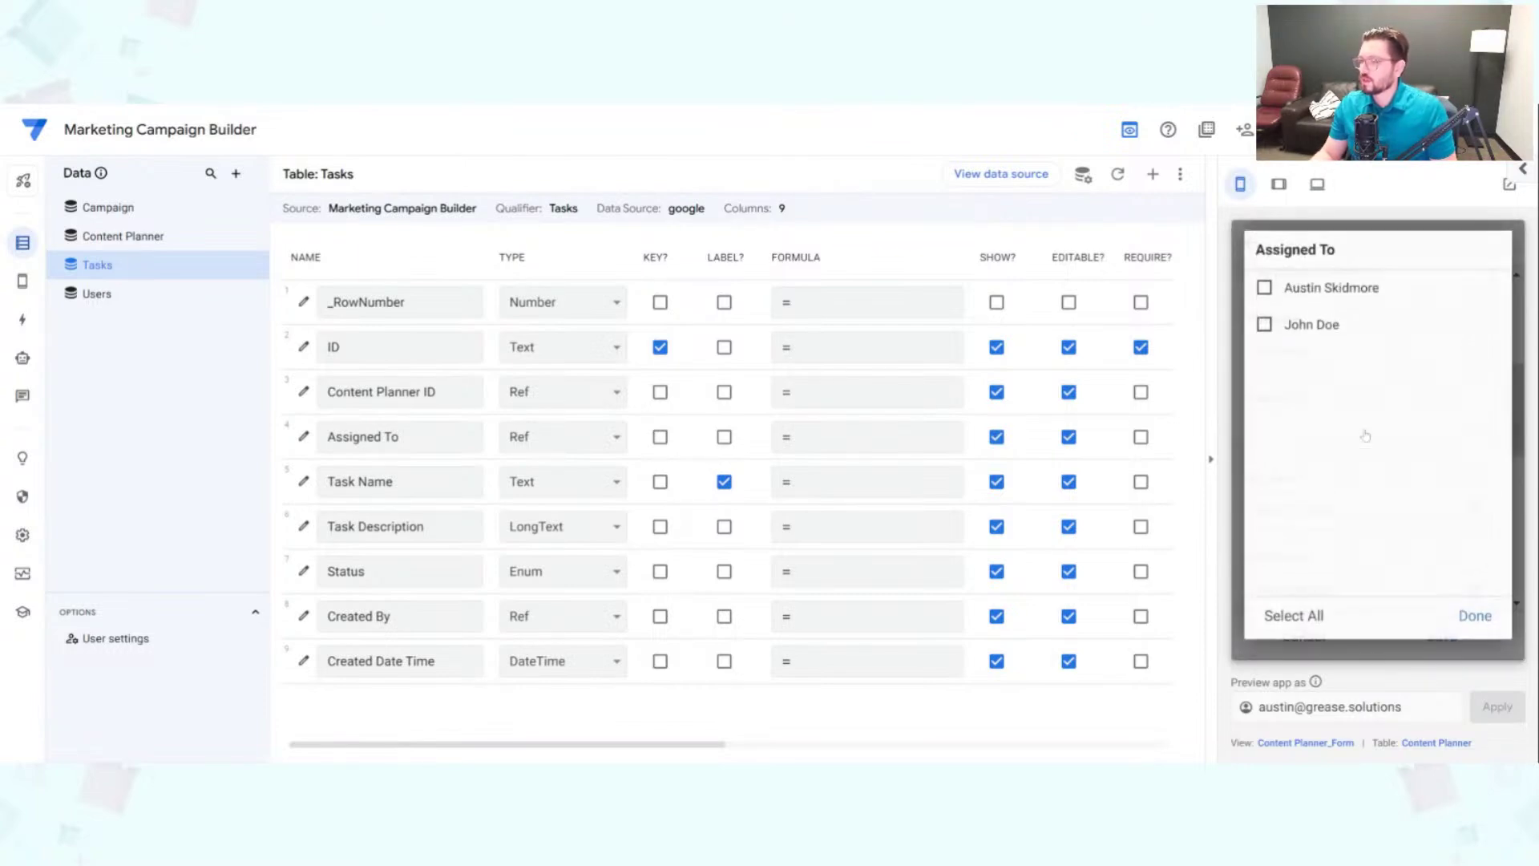
pyautogui.click(1333, 302)
pyautogui.click(1323, 329)
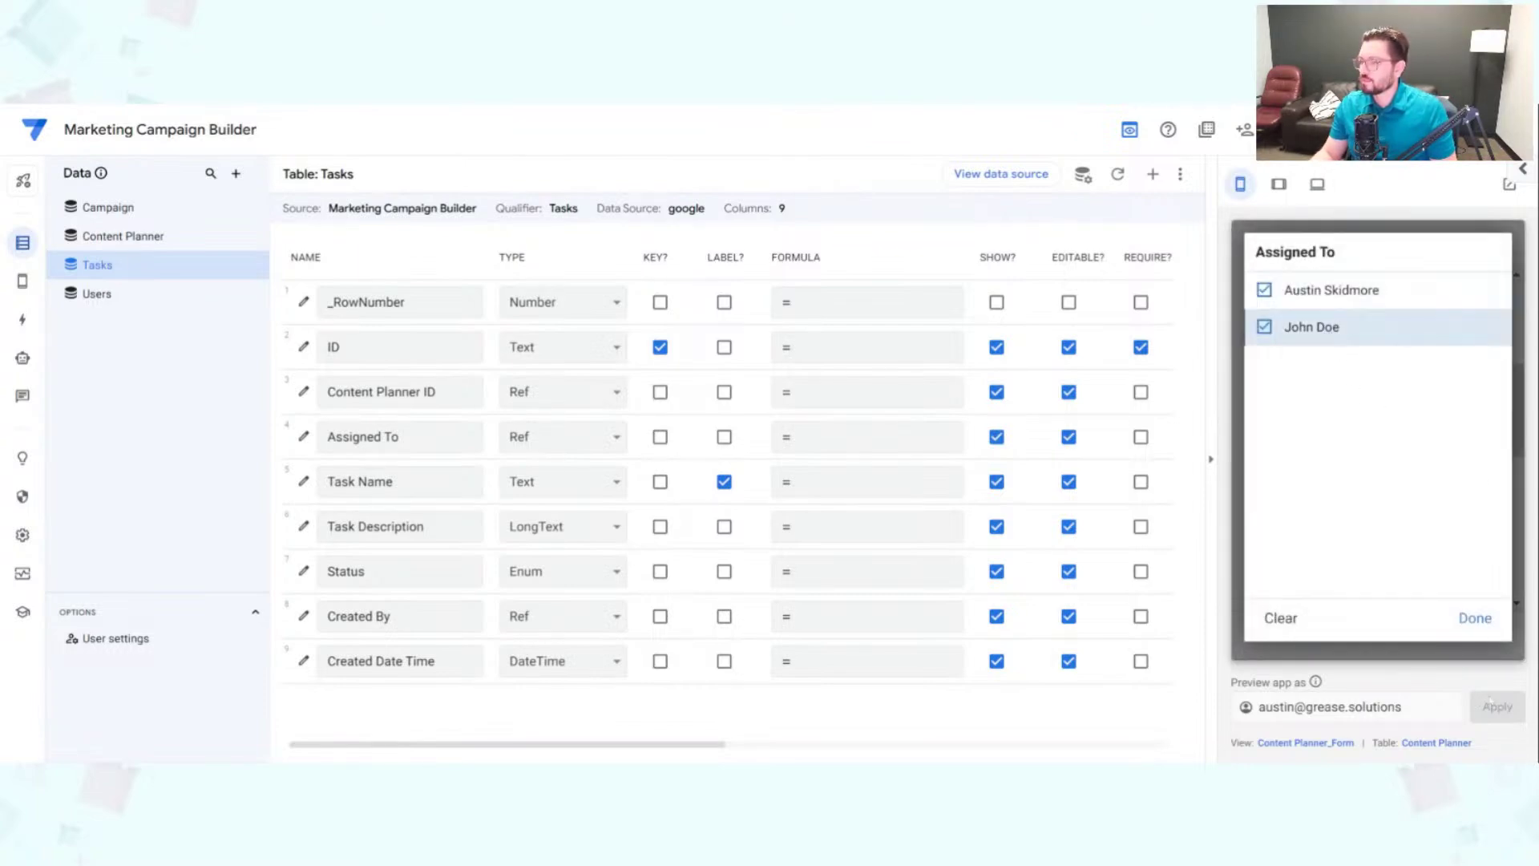
pyautogui.click(1483, 633)
pyautogui.scroll(-5, 1371, 441)
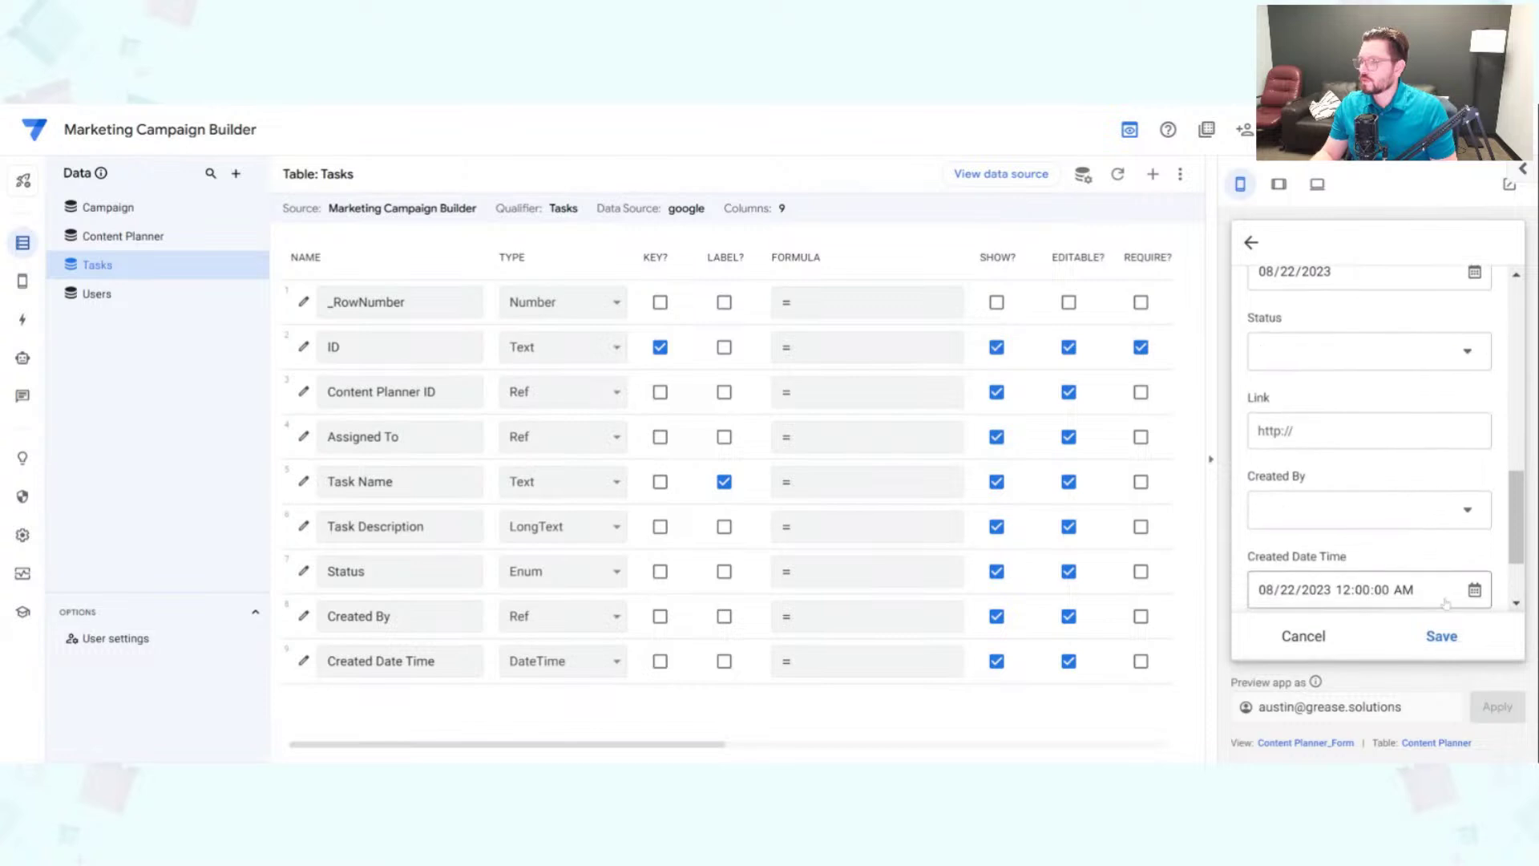
pyautogui.click(1447, 363)
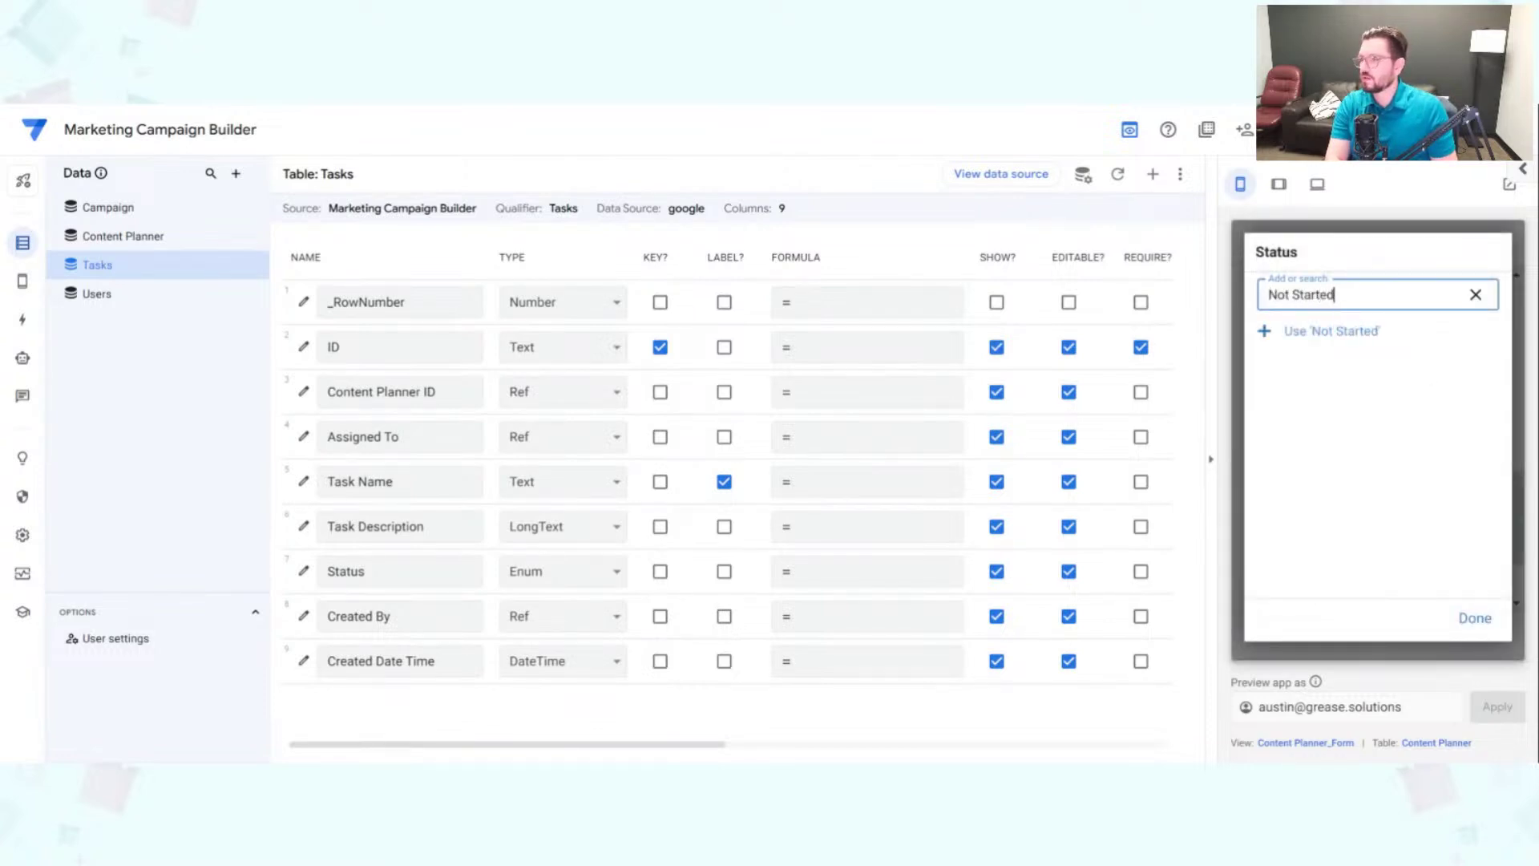
pyautogui.write('Not Started')
pyautogui.press('Return')
pyautogui.scroll(-2, 1408, 447)
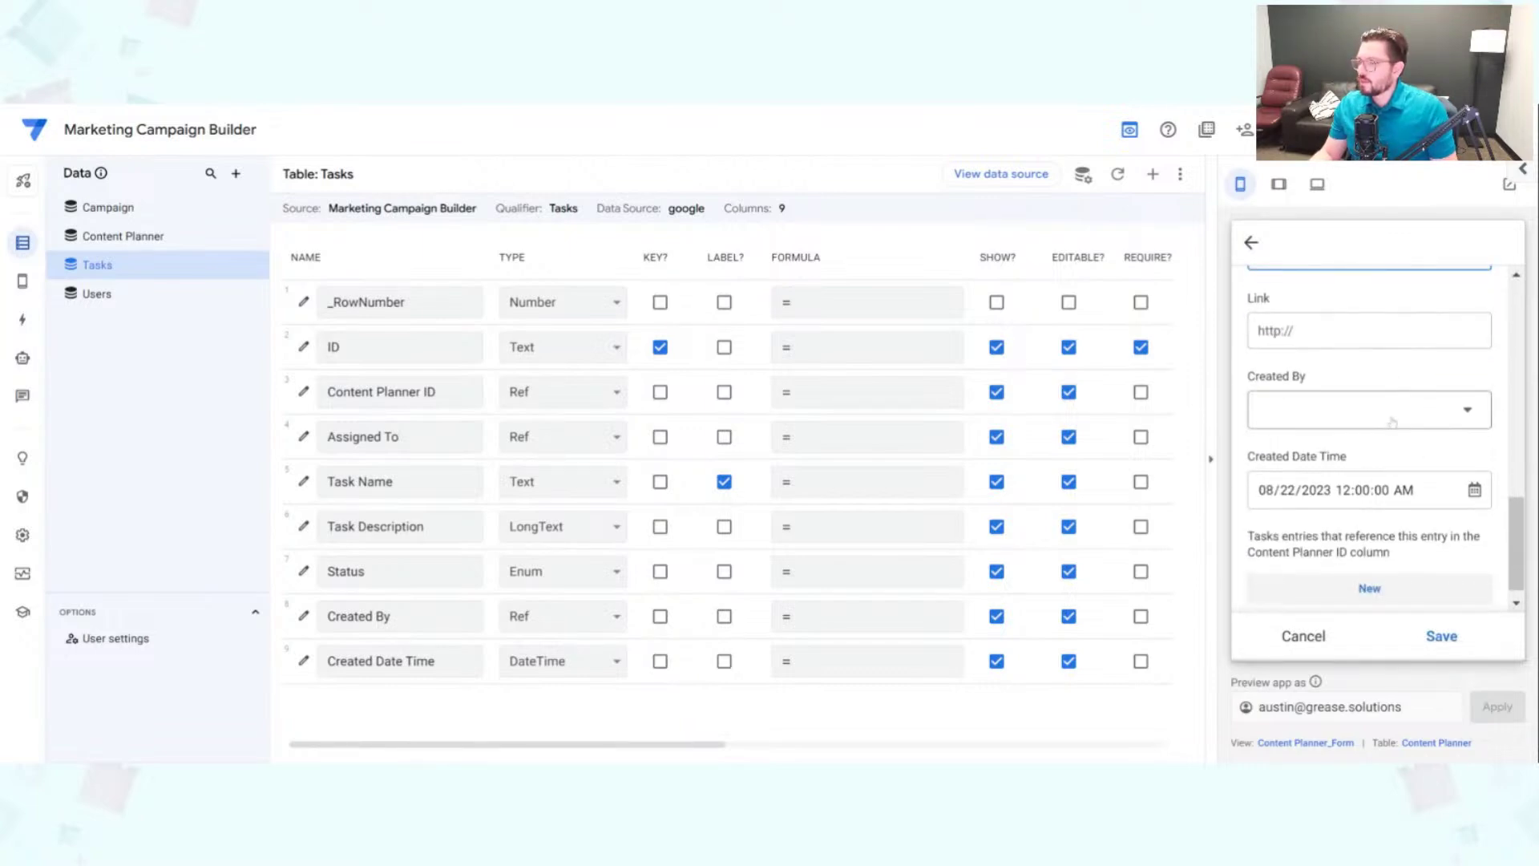
pyautogui.scroll(-1, 1419, 578)
pyautogui.click(1449, 641)
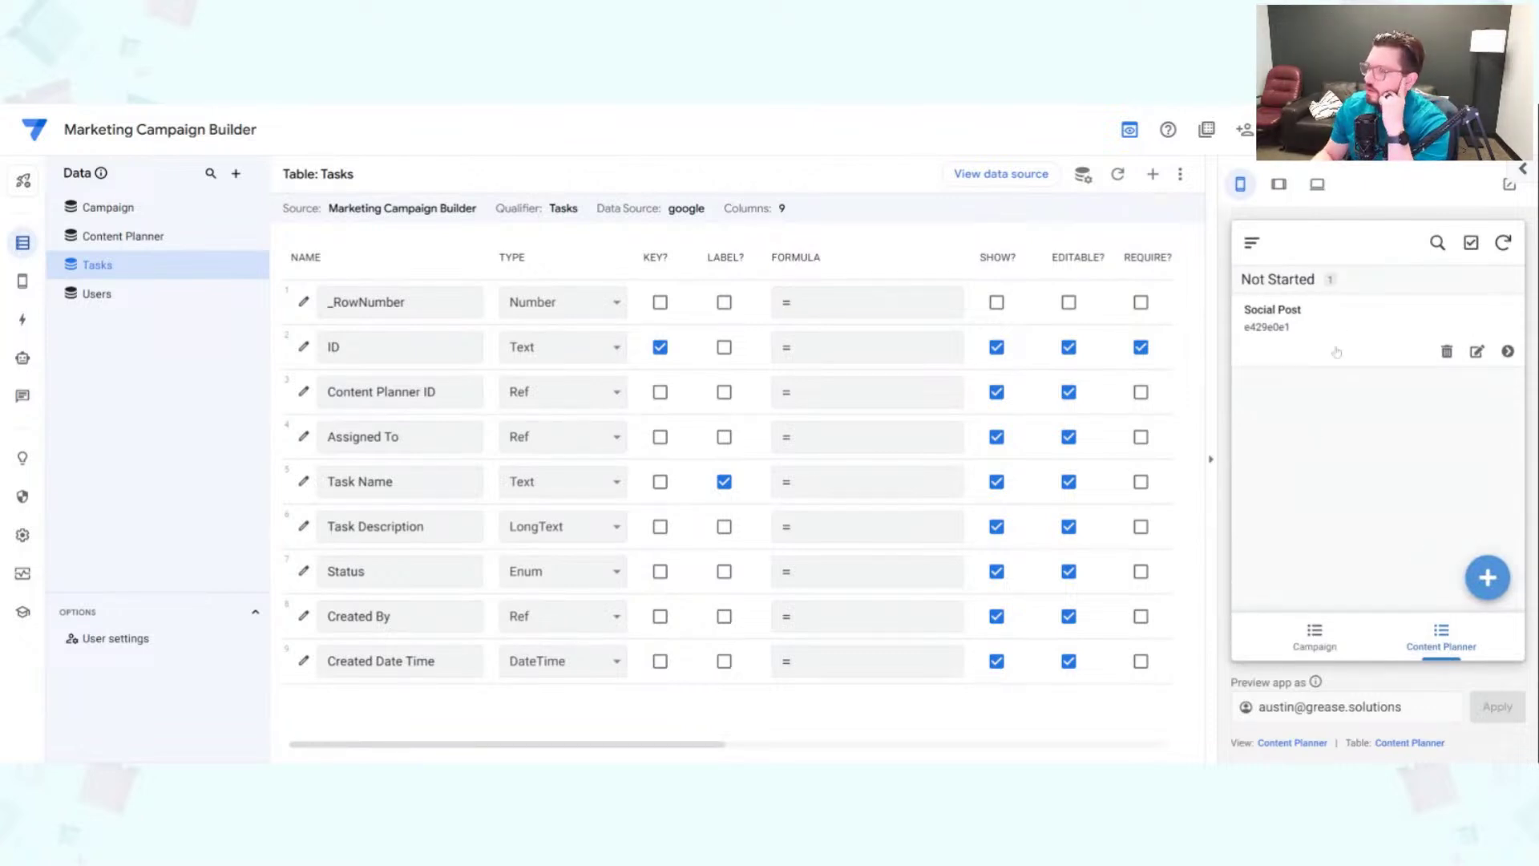
# Step: Reopen the relationships graph and open the Social Post record's details in the preview
pyautogui.click(22, 536)
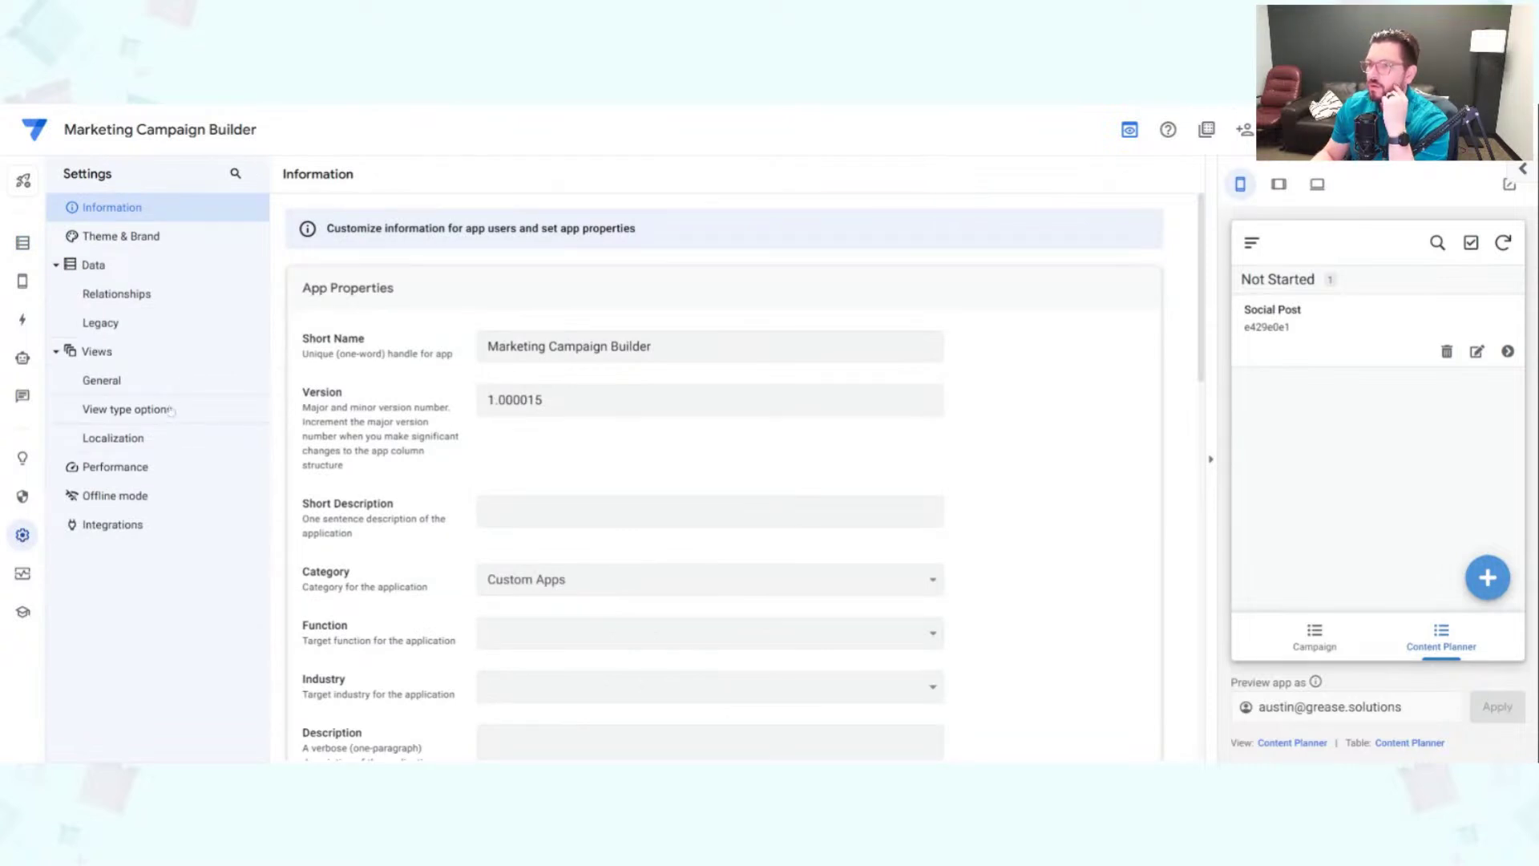
pyautogui.click(143, 299)
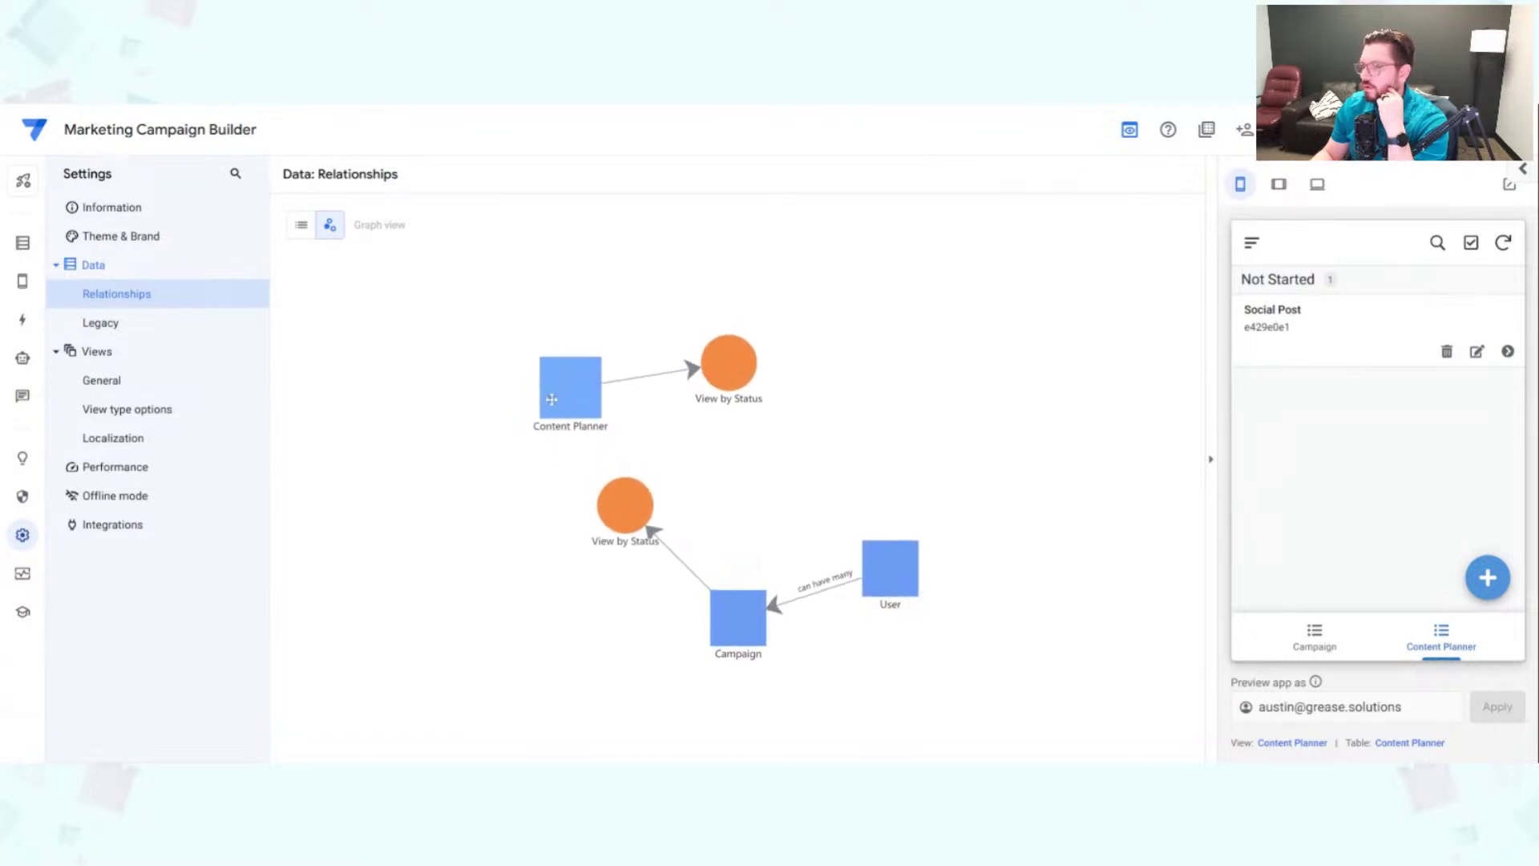
pyautogui.click(1330, 338)
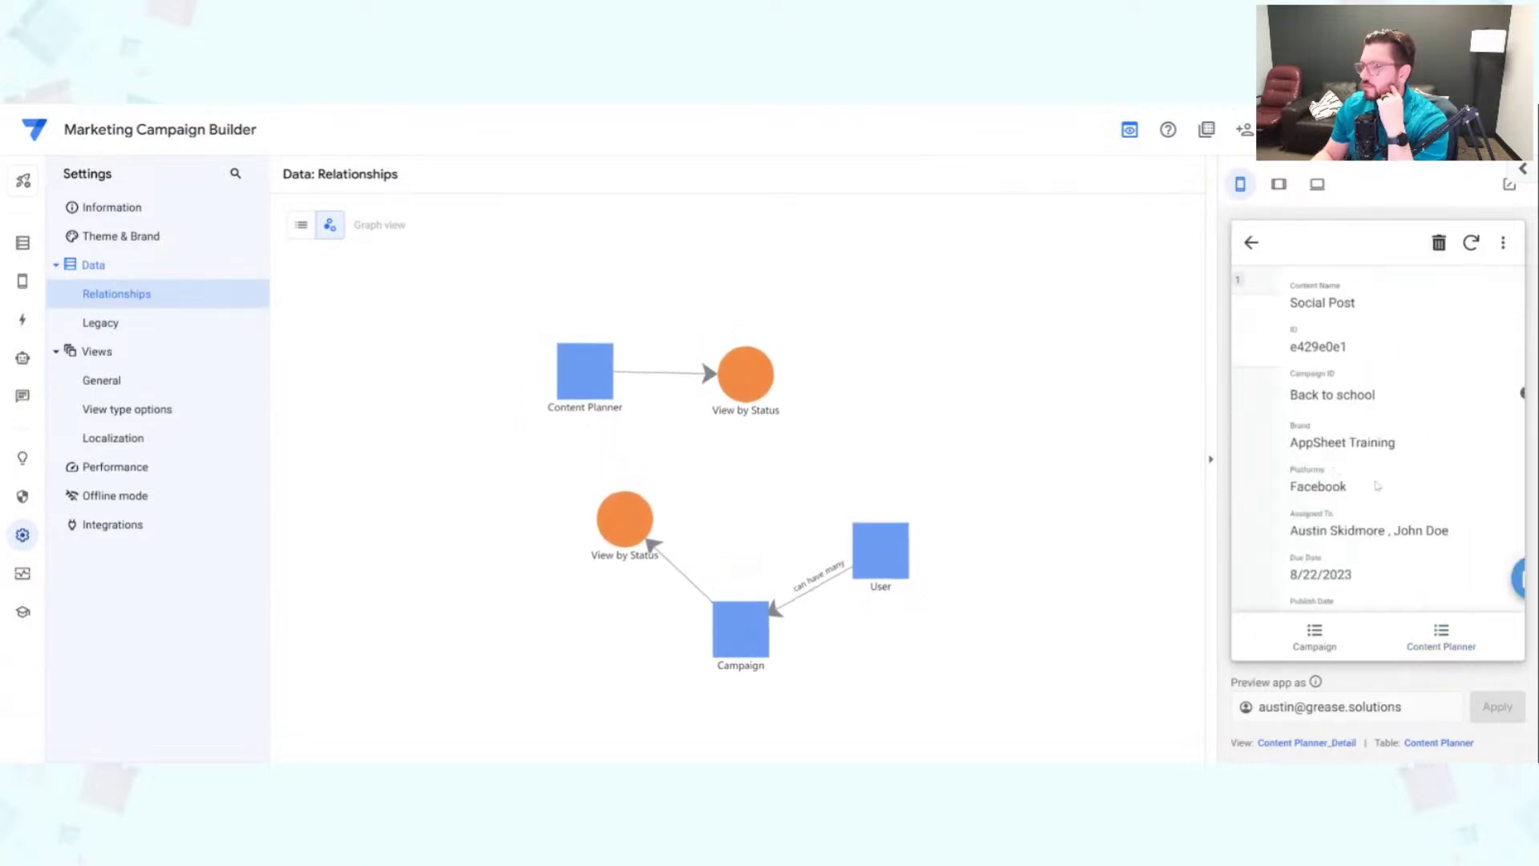
pyautogui.scroll(-5, 1466, 545)
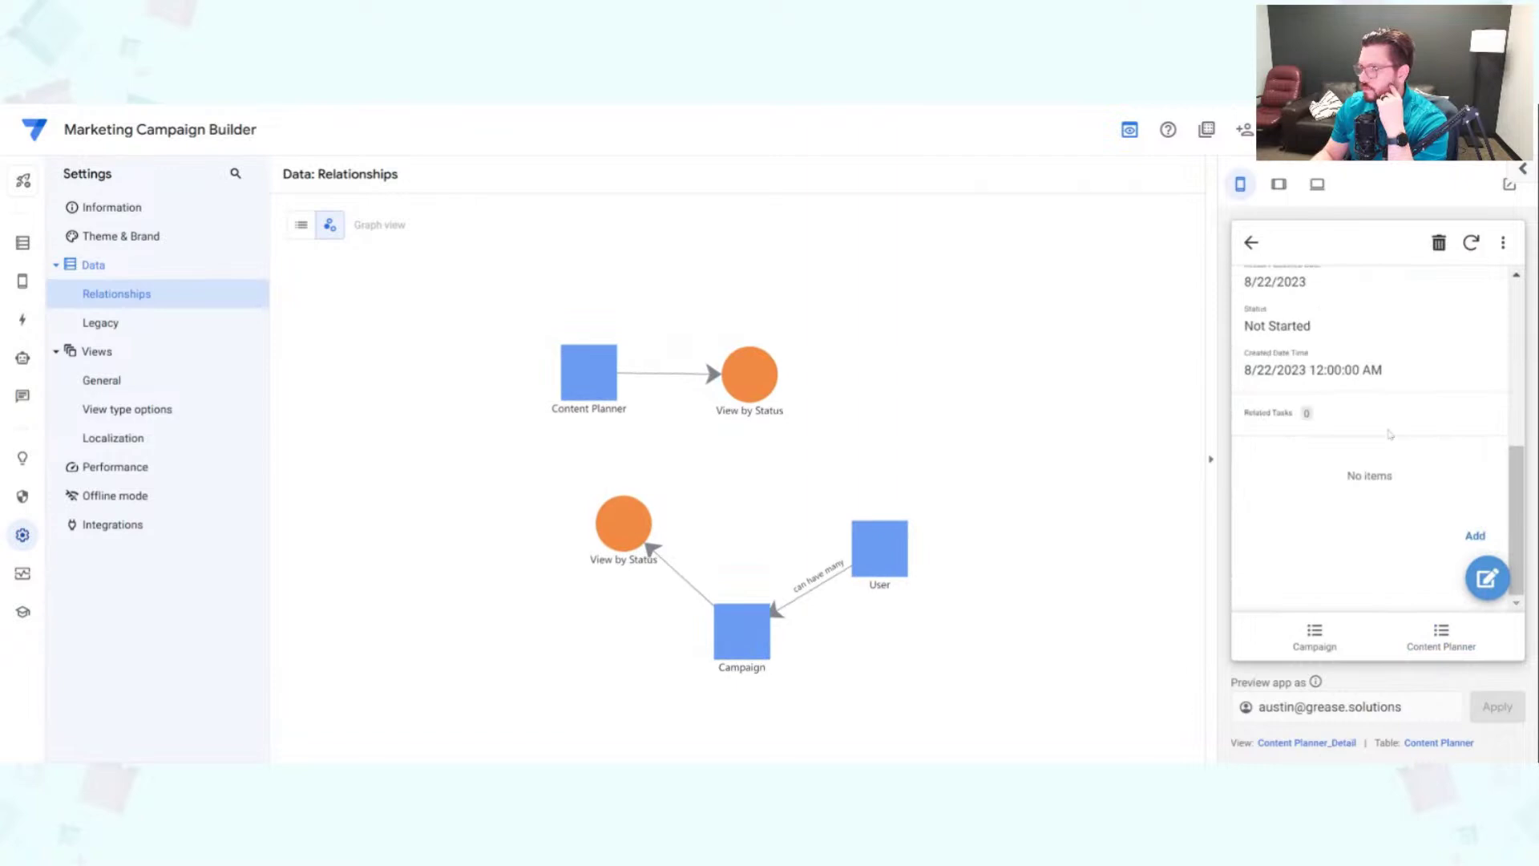
# Step: Add a related task named 'test', assigned to a user, and save it
pyautogui.click(1468, 542)
pyautogui.click(1415, 492)
pyautogui.click(1326, 332)
pyautogui.scroll(-3, 1373, 525)
pyautogui.press('Tab')
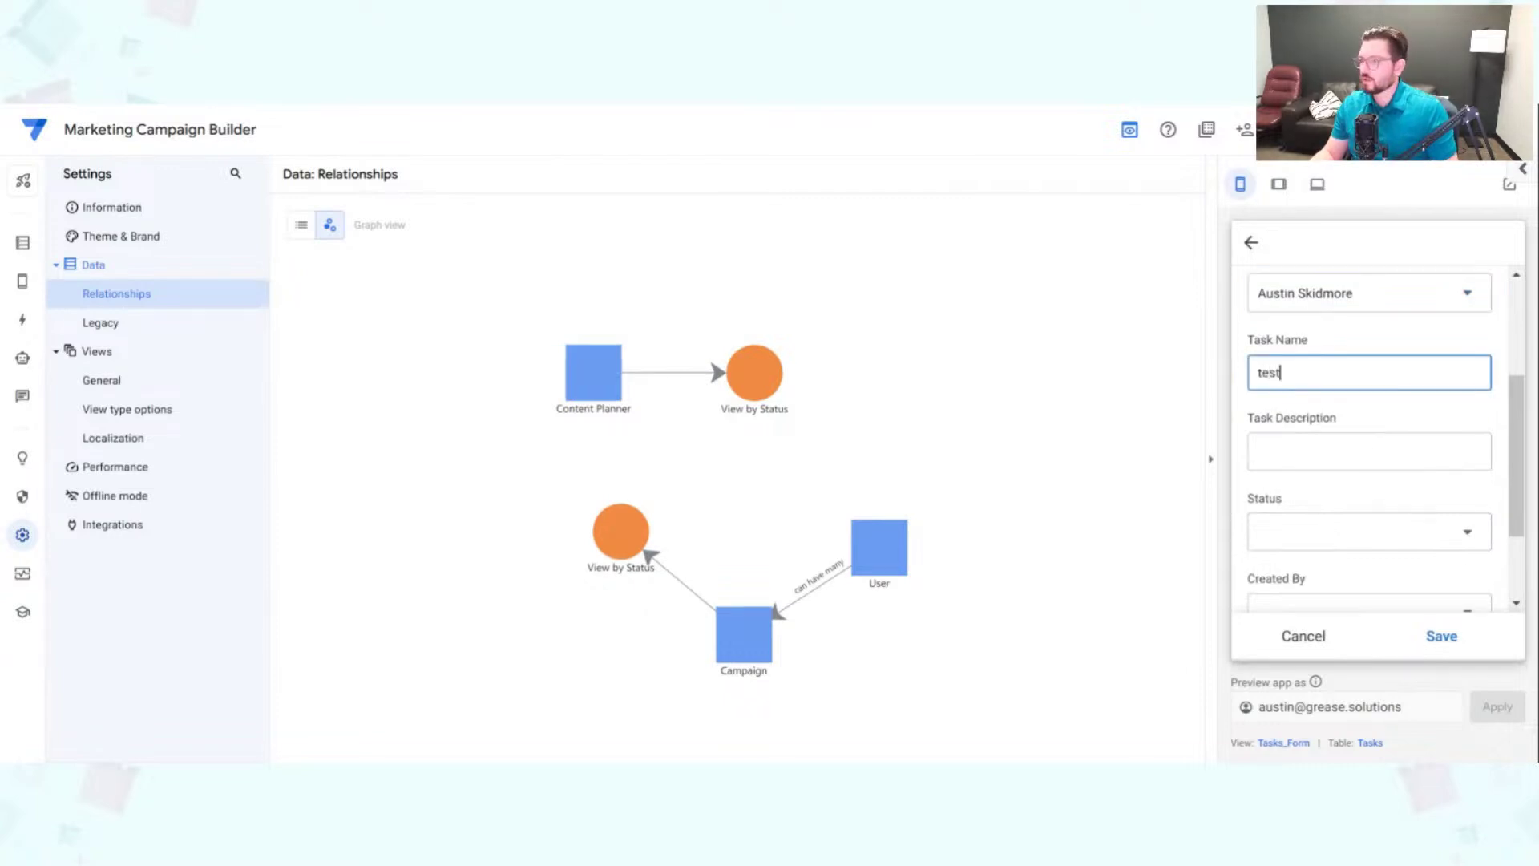
pyautogui.click(1443, 638)
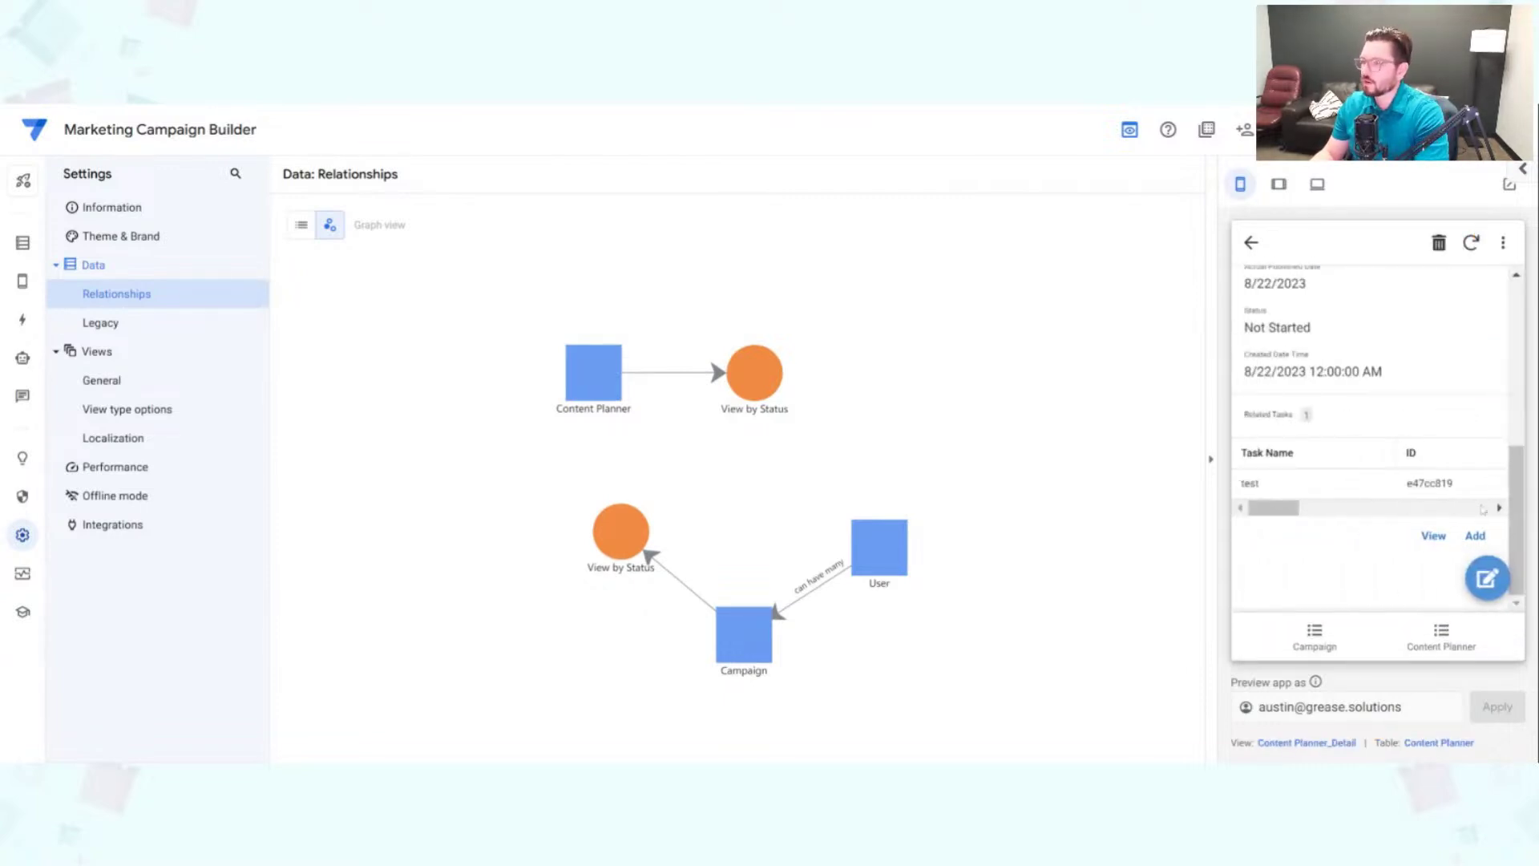
# Step: Sync the preview app and toggle Relationships between list and graph views
pyautogui.click(1471, 242)
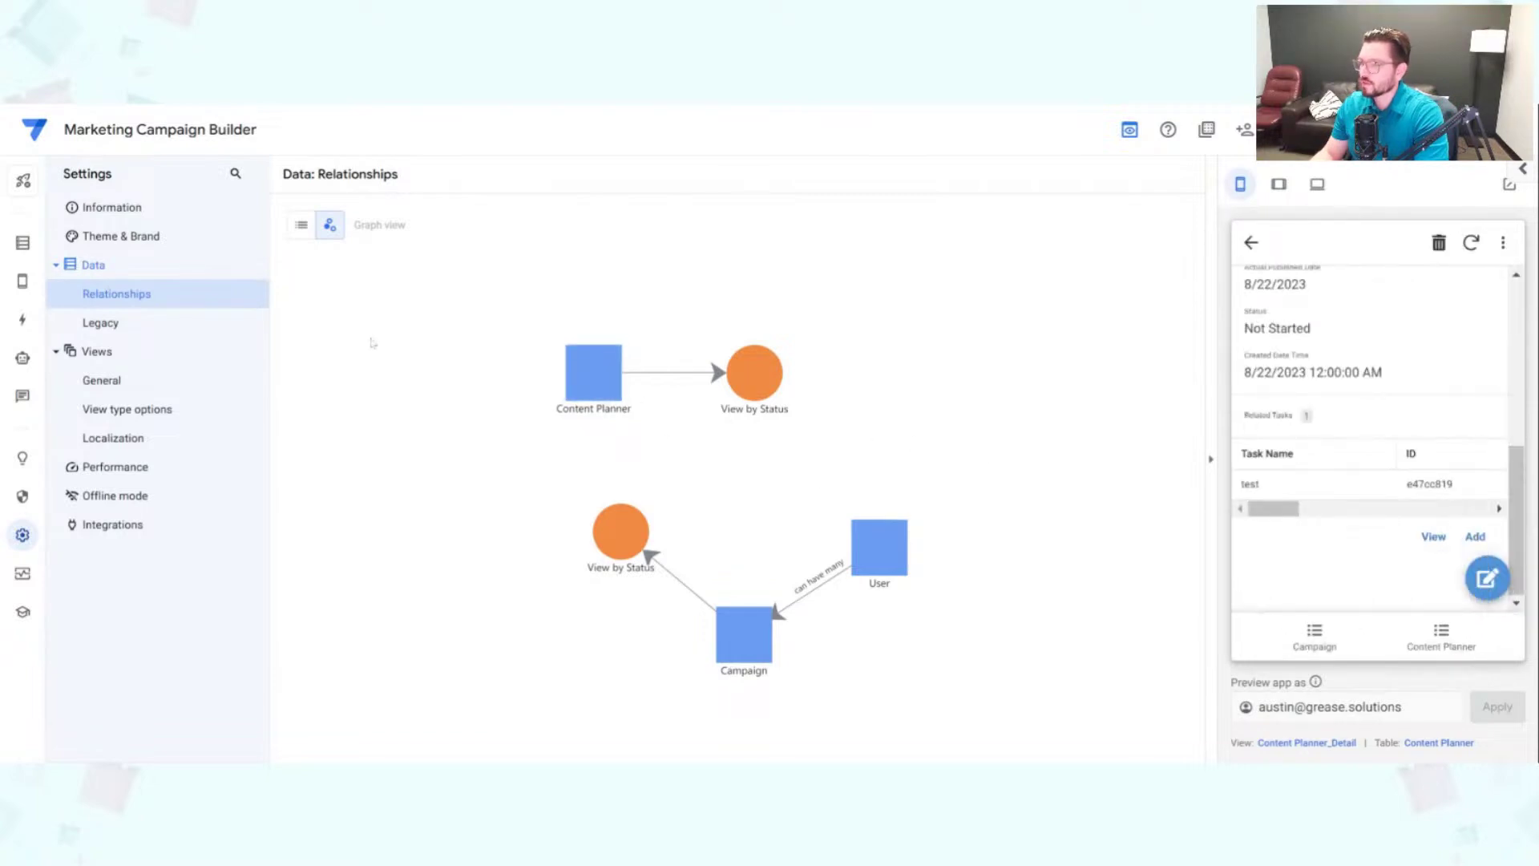
pyautogui.click(302, 225)
pyautogui.click(329, 226)
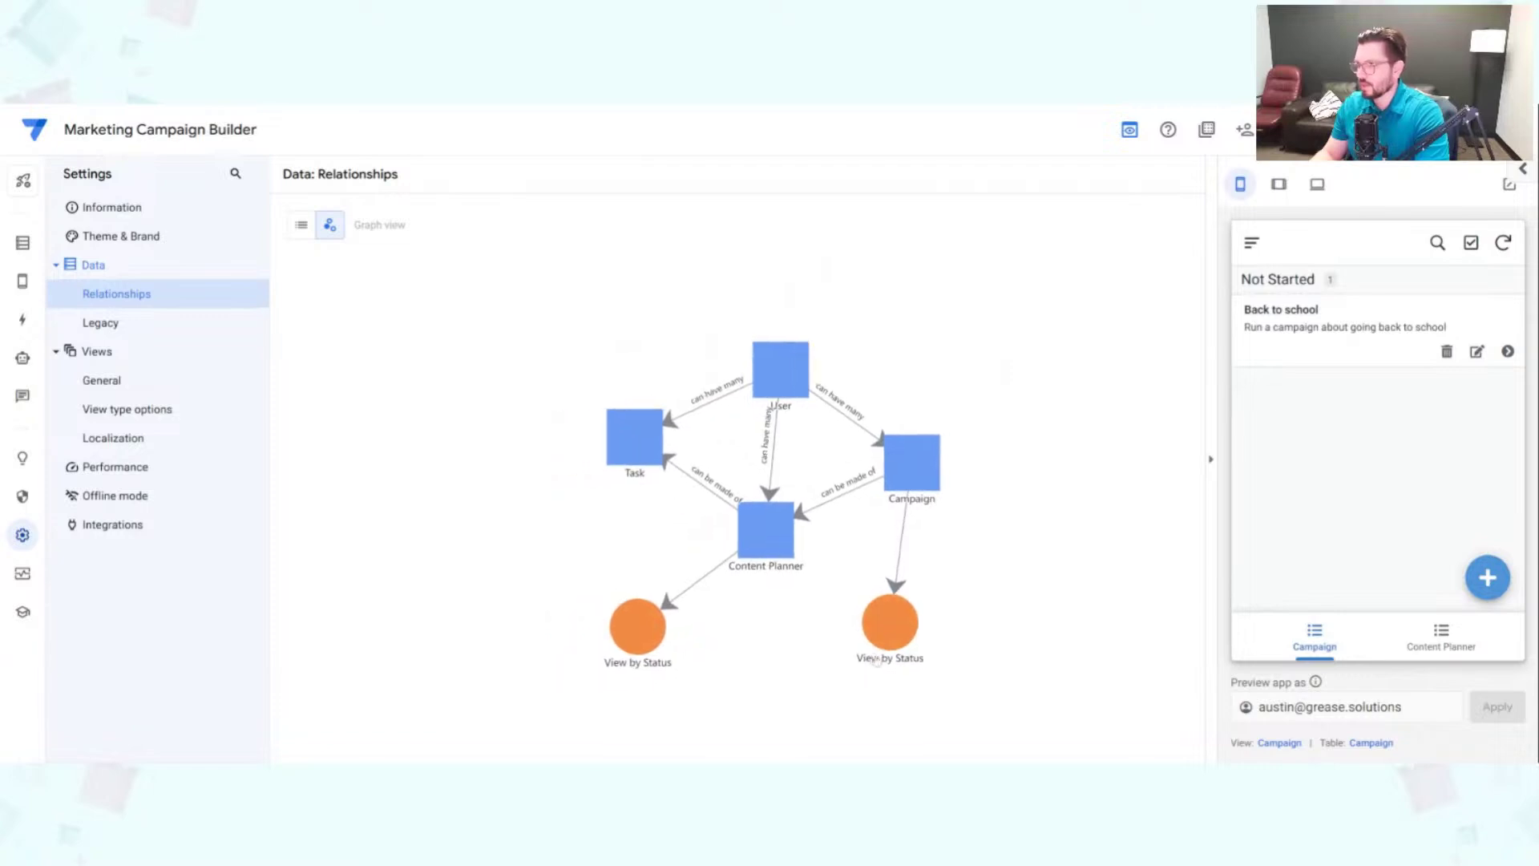
# Step: Drag the Content Planner, Campaign and User nodes so the relationship graph is untangled and fits
pyautogui.scroll(5, 790, 508)
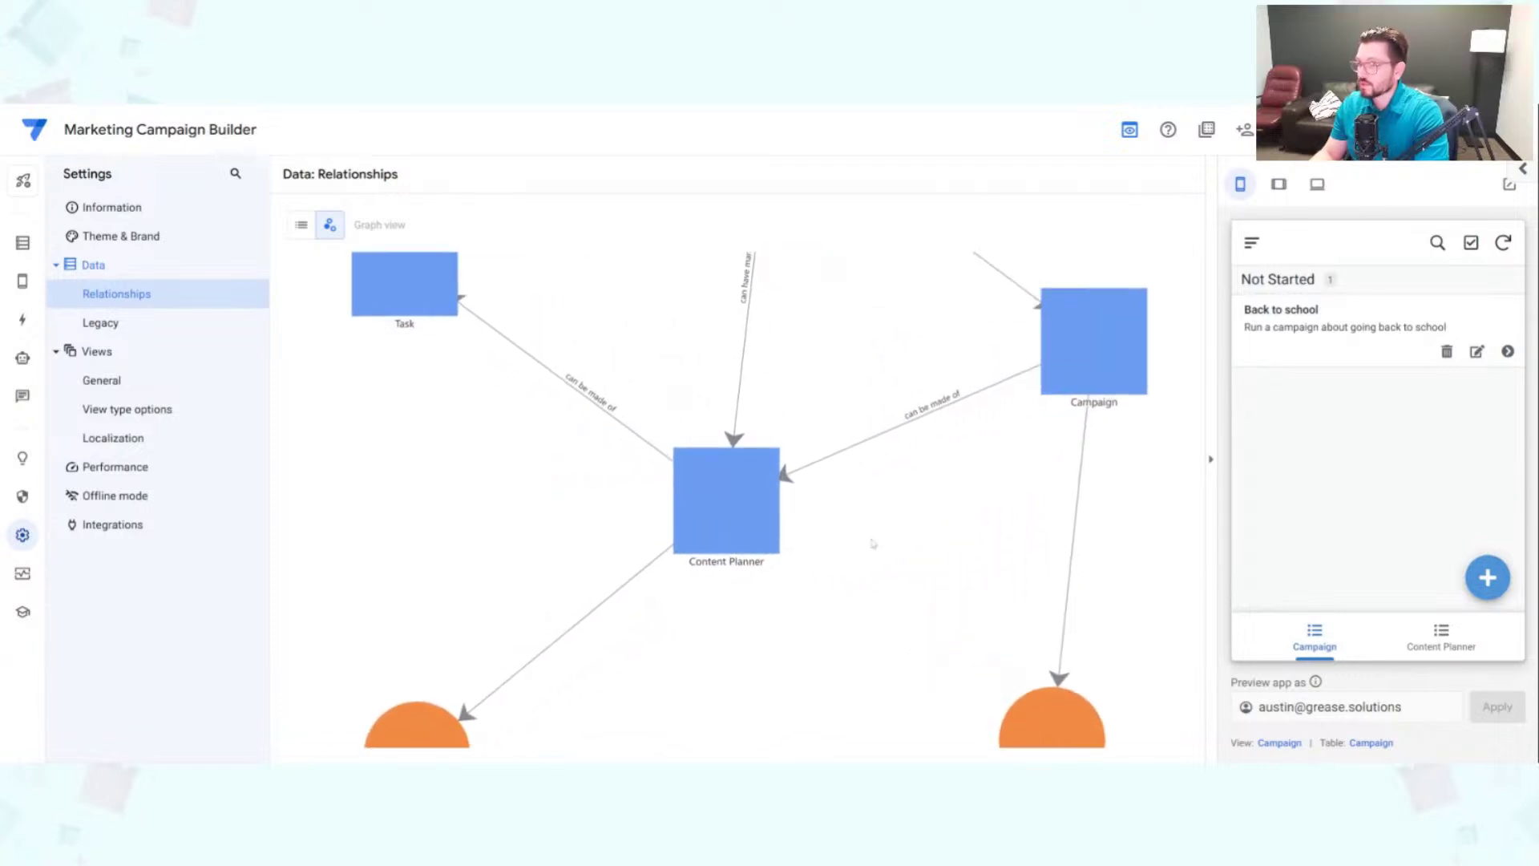
pyautogui.moveTo(718, 529); pyautogui.dragTo(667, 652)
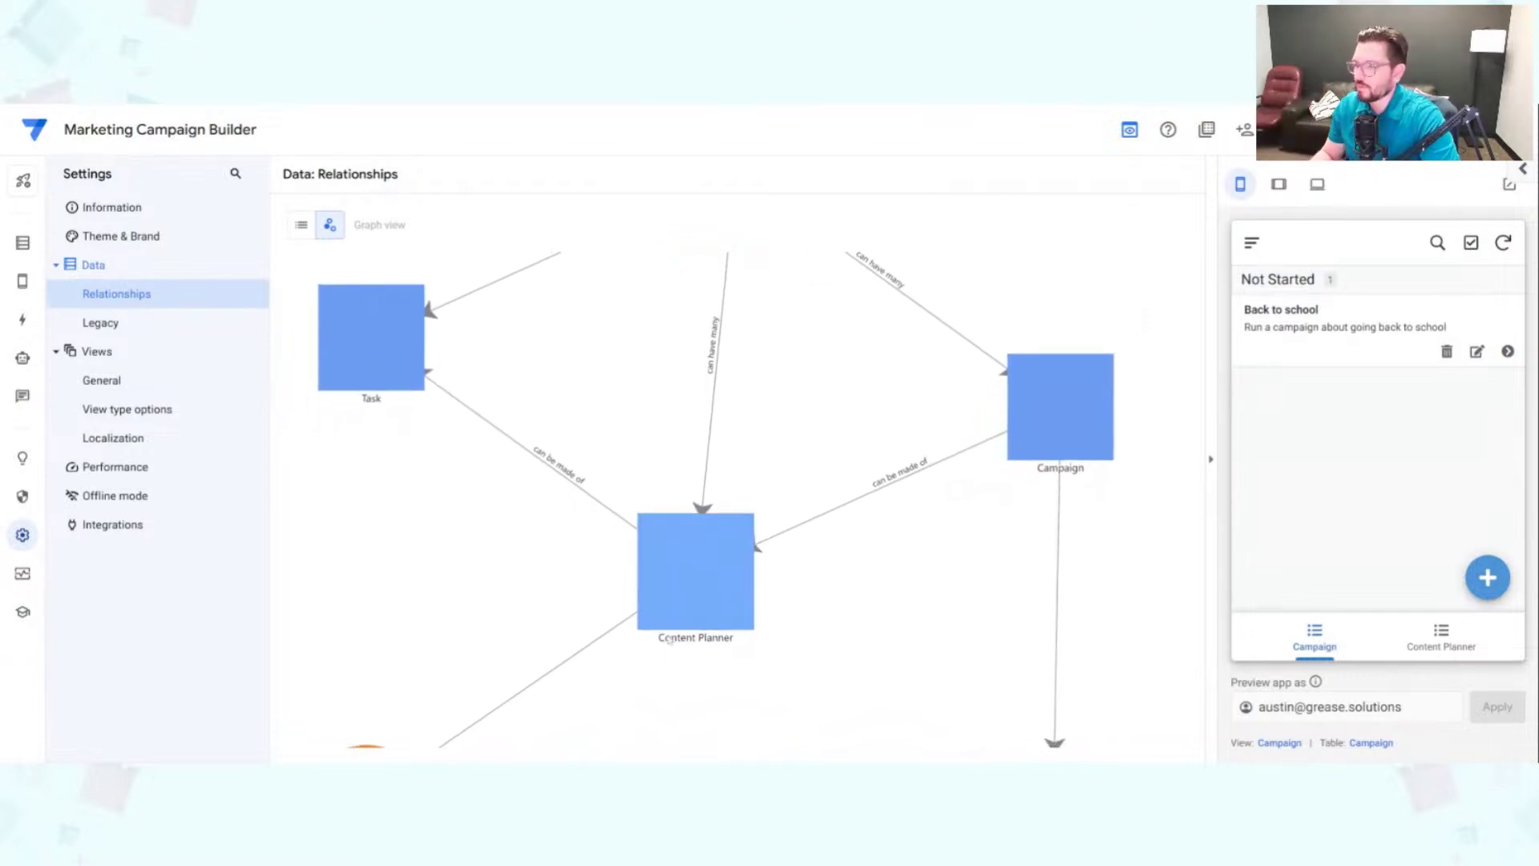
pyautogui.moveTo(722, 535); pyautogui.dragTo(668, 685)
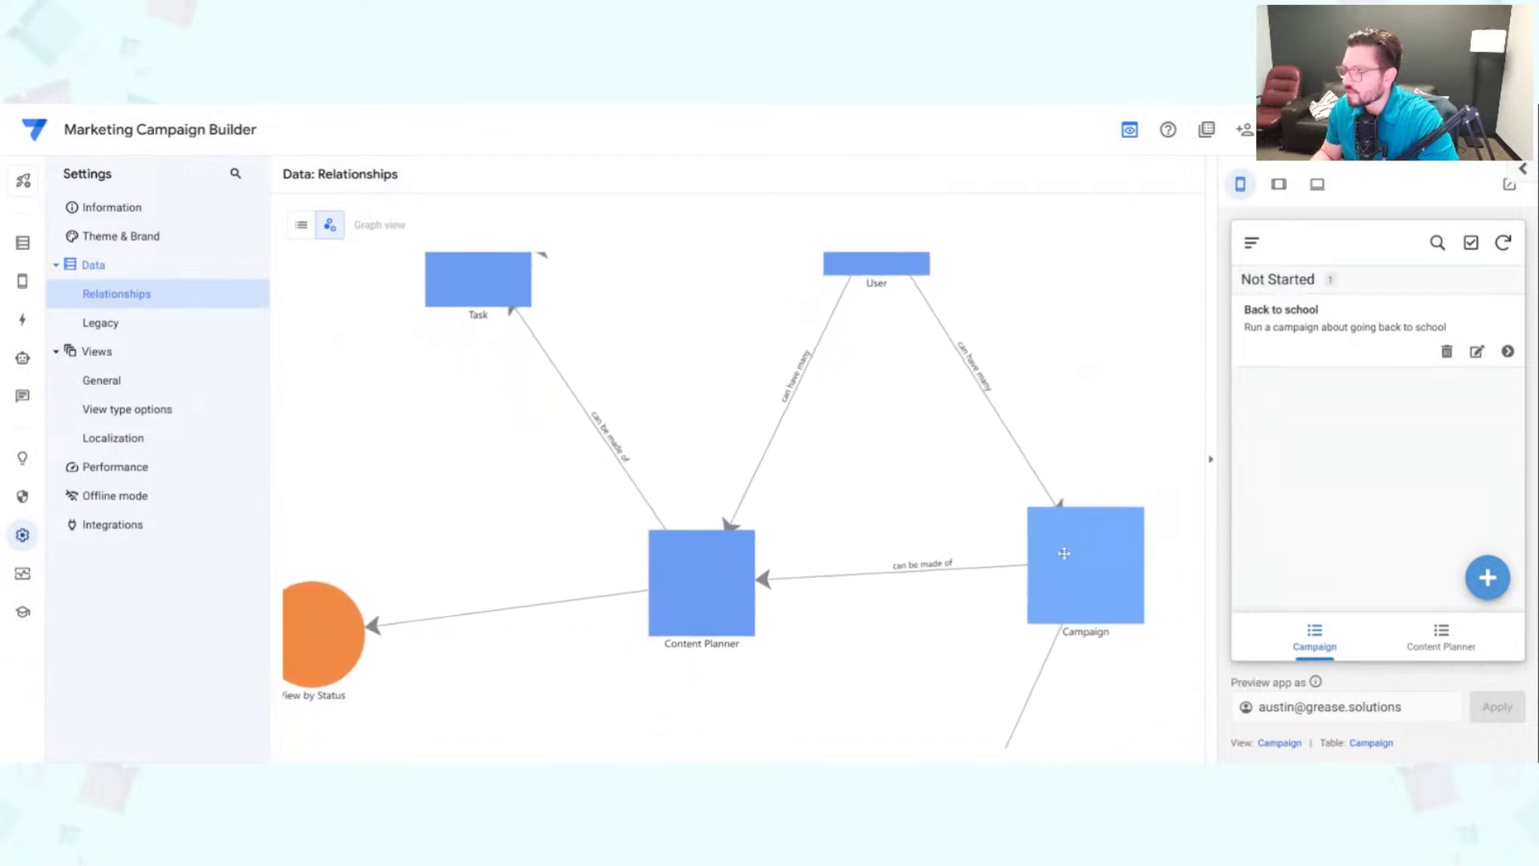
pyautogui.moveTo(1037, 579); pyautogui.dragTo(1005, 638)
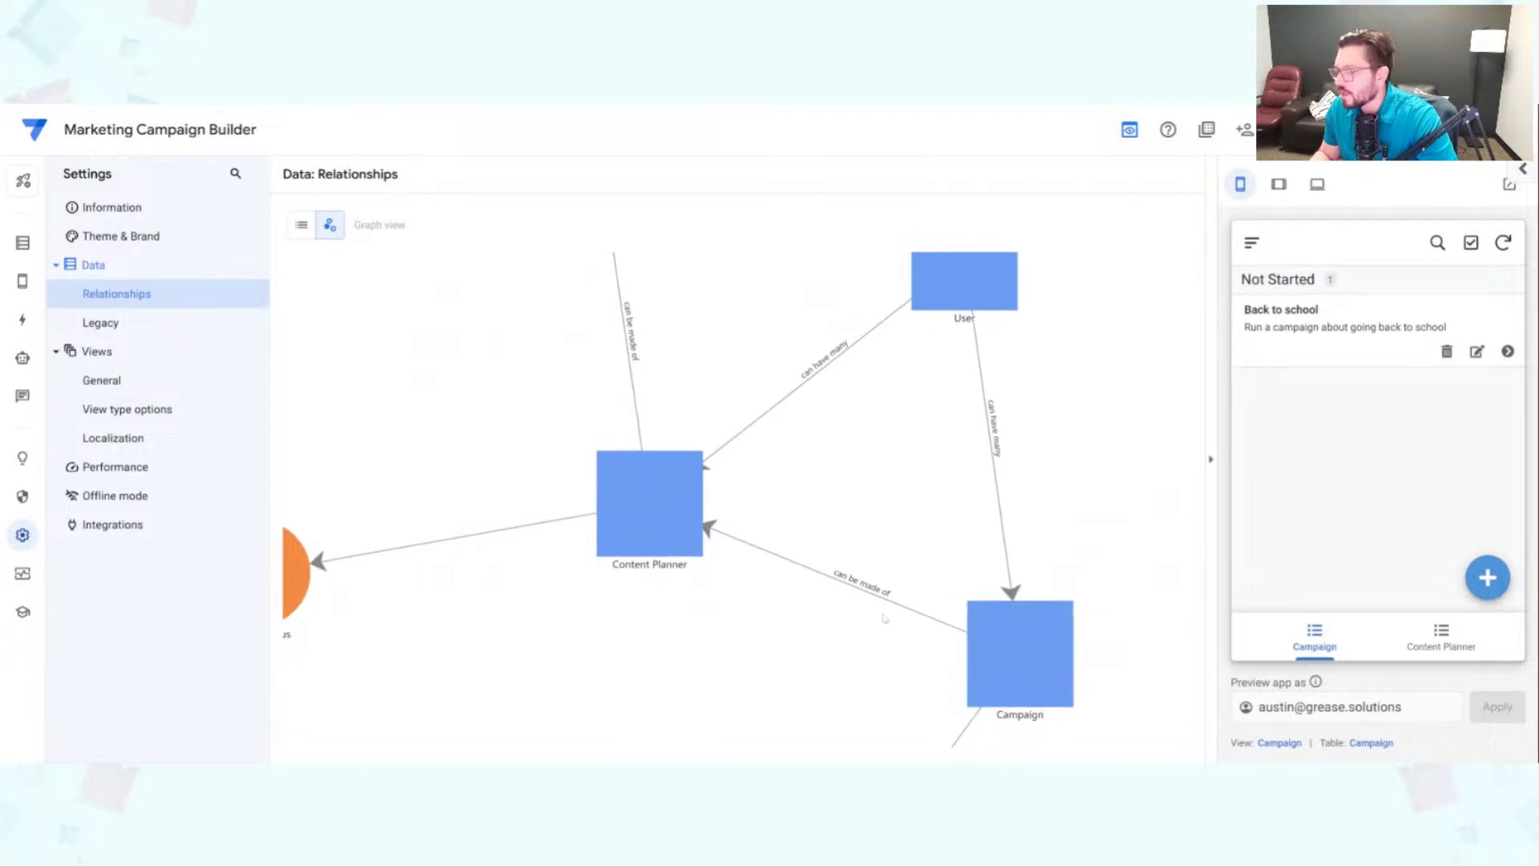
pyautogui.moveTo(661, 529); pyautogui.dragTo(634, 600)
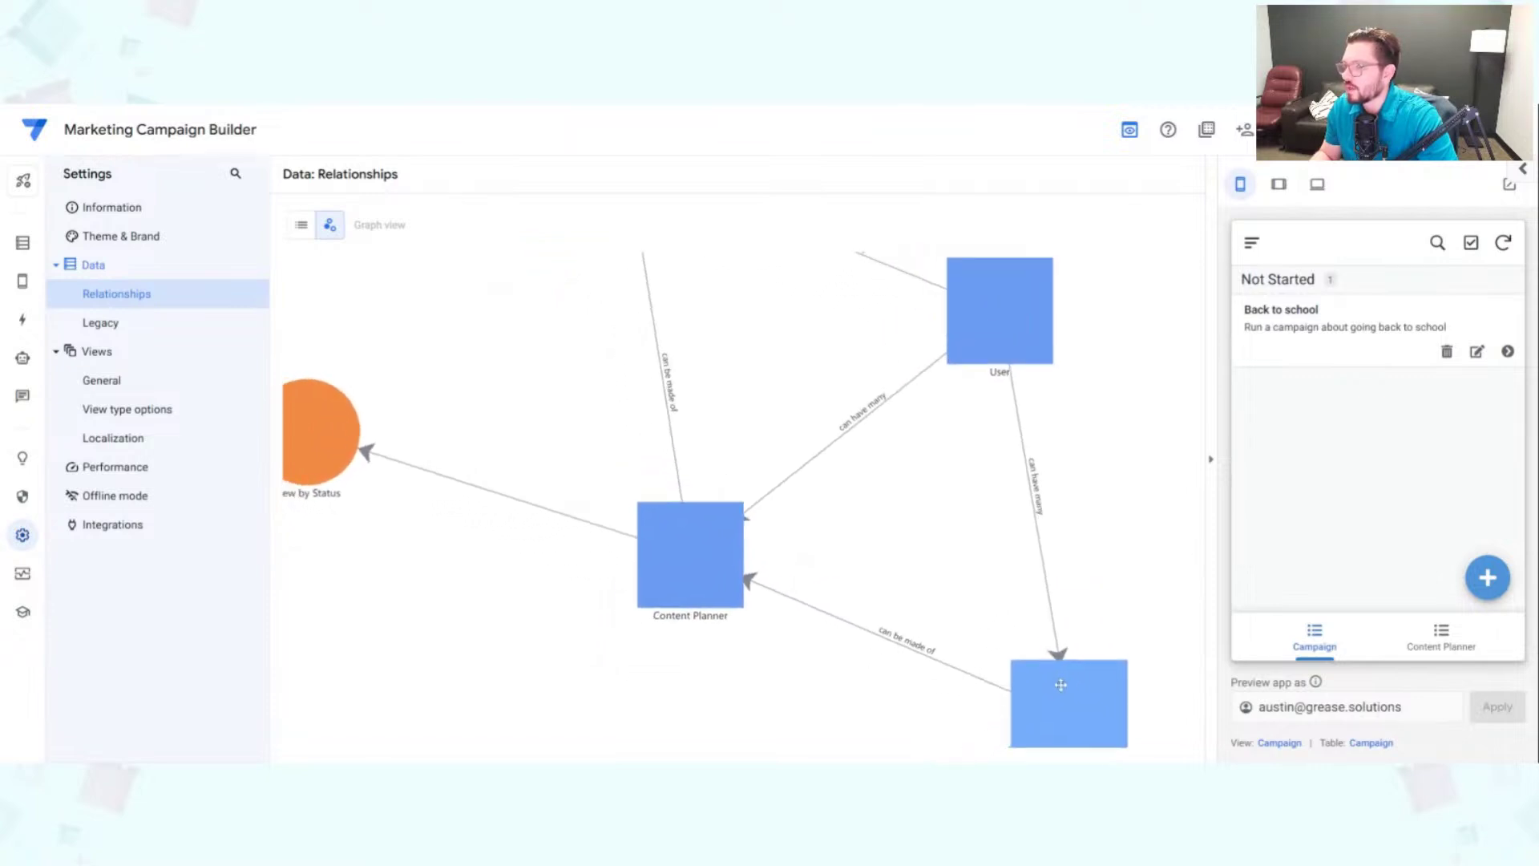
pyautogui.moveTo(1030, 310); pyautogui.dragTo(1101, 638)
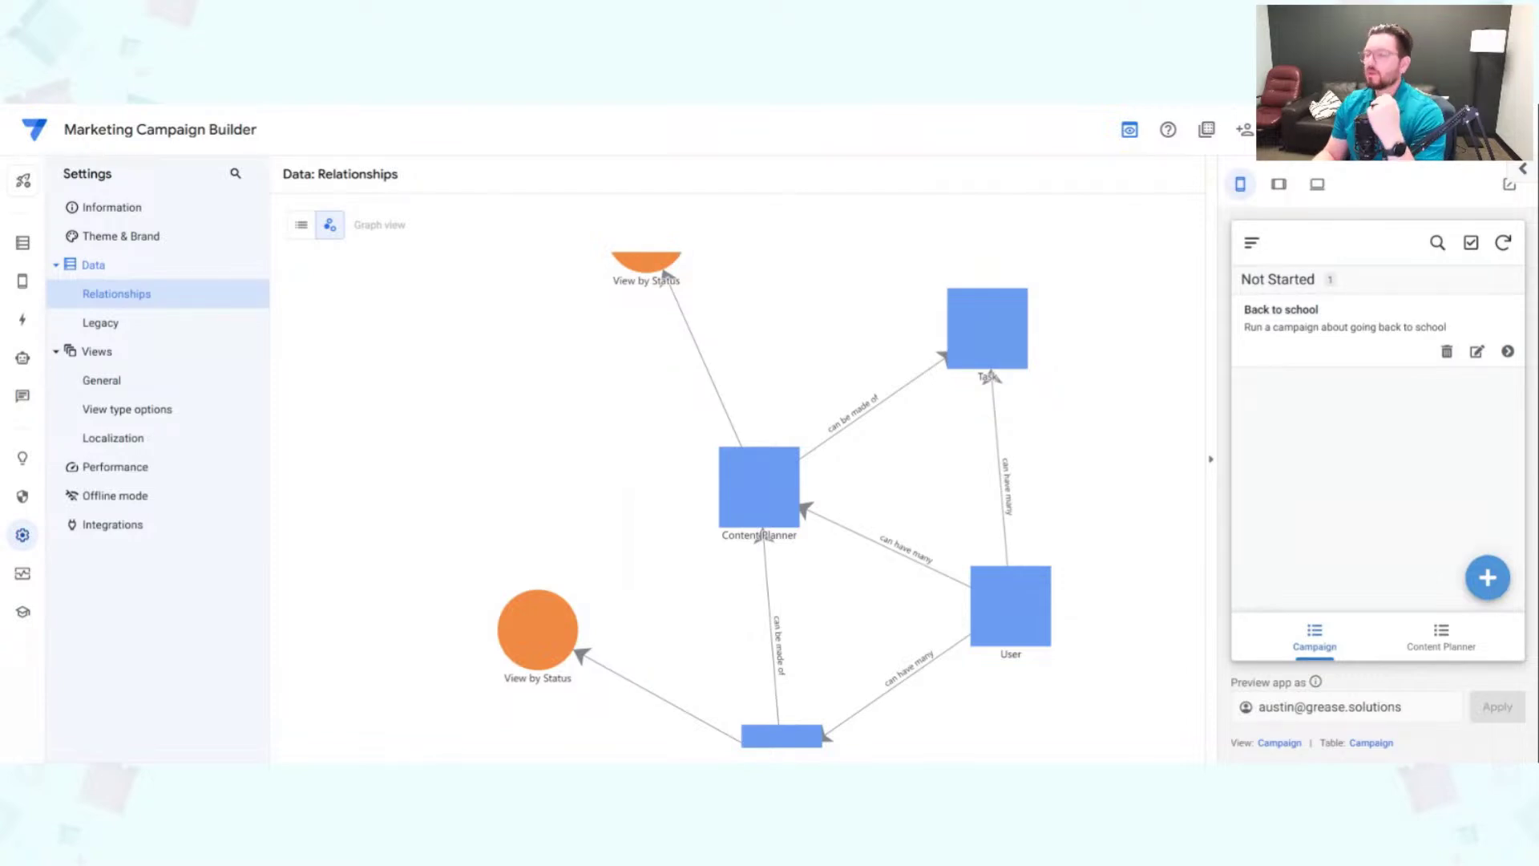
pyautogui.scroll(-3, 902, 497)
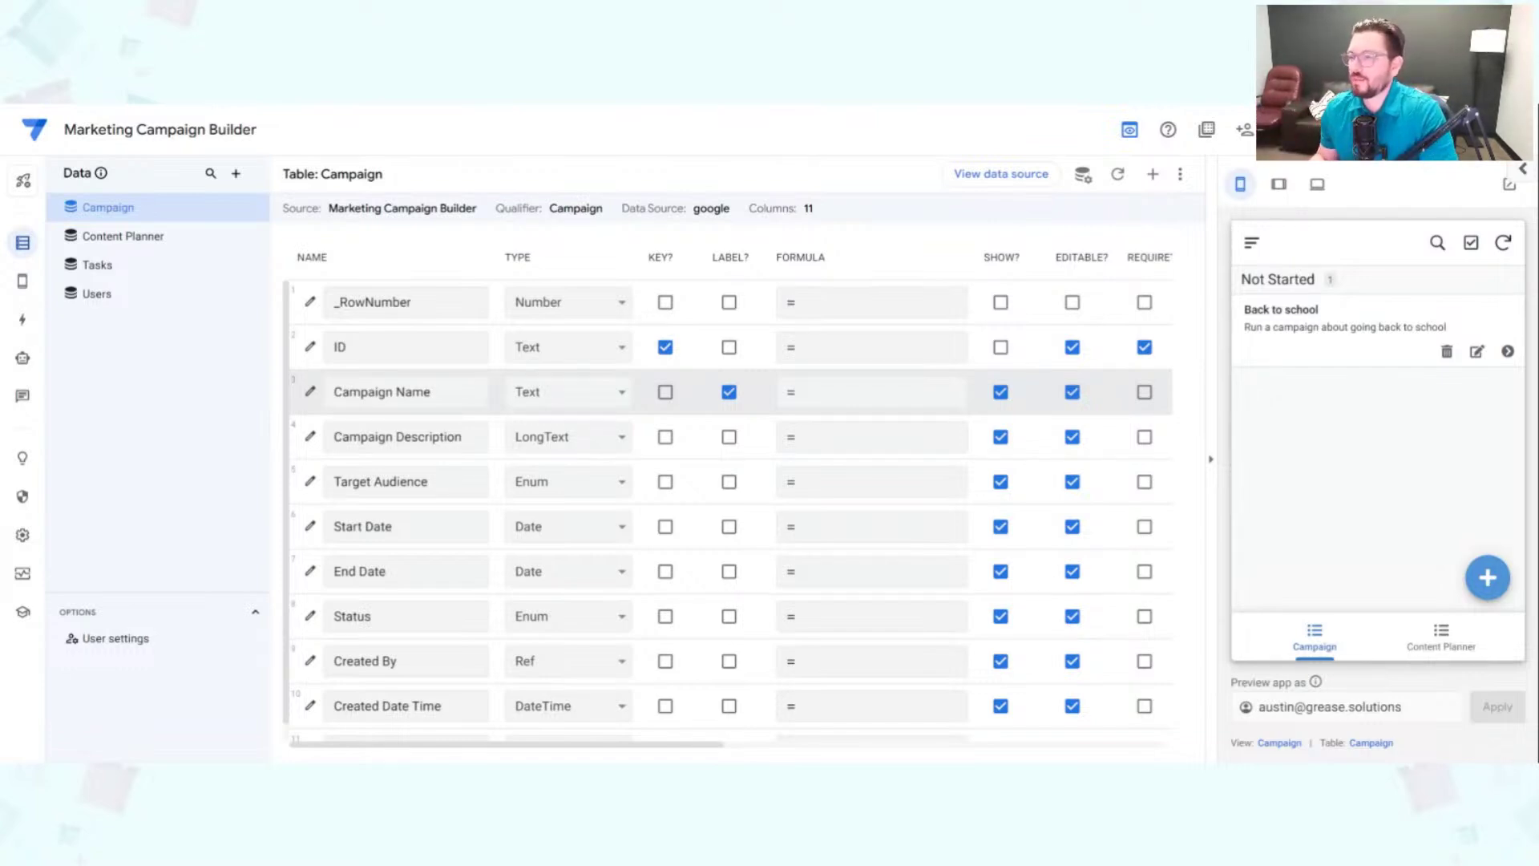
# Step: Scroll the Campaign columns down to Related Content Planners, then open the app Settings
pyautogui.scroll(-1, 543, 463)
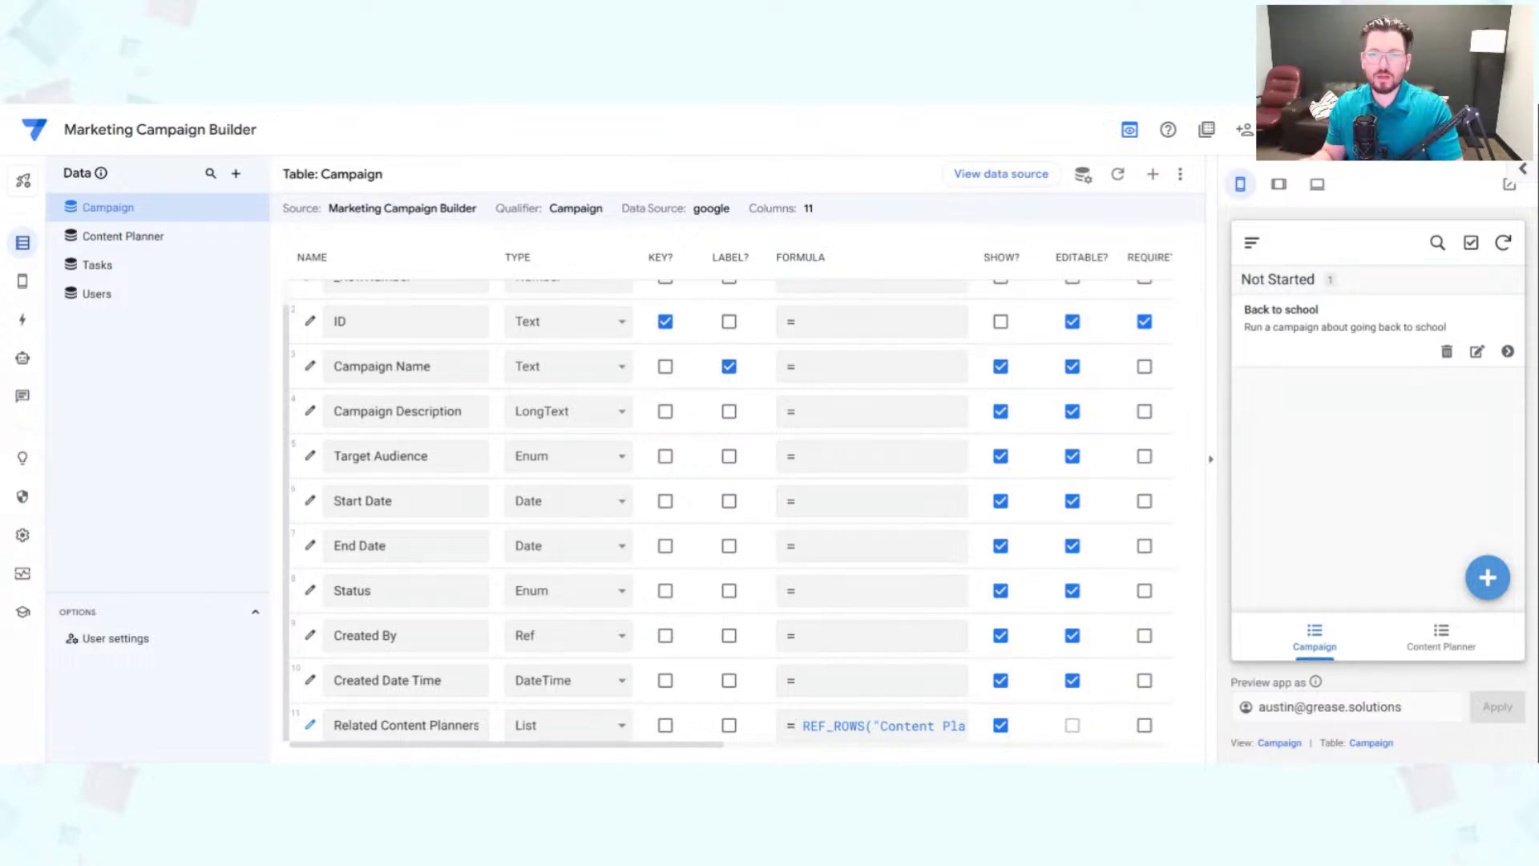
pyautogui.click(22, 534)
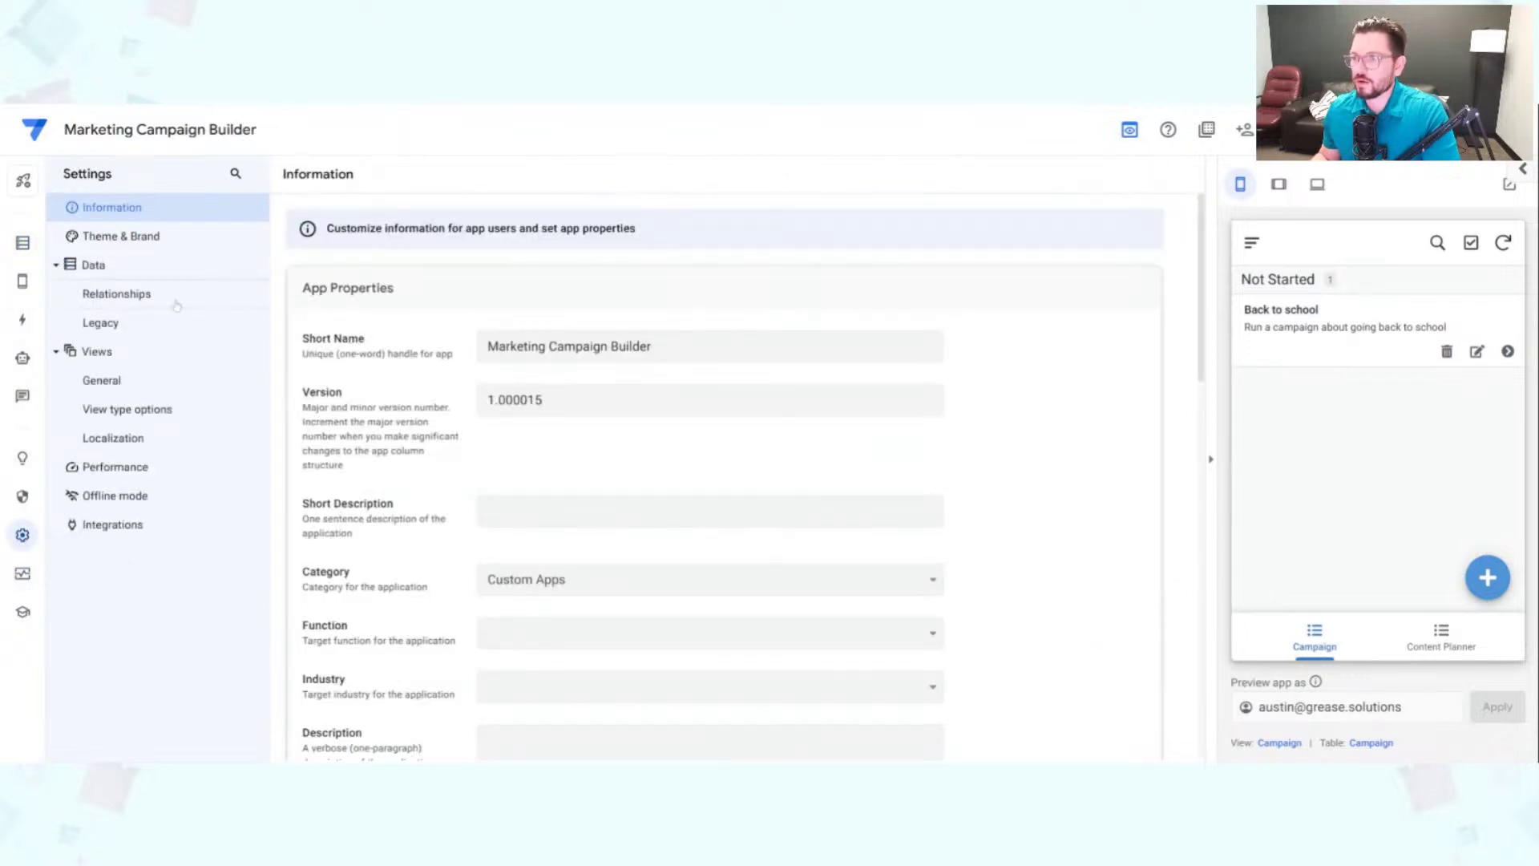
pyautogui.click(175, 298)
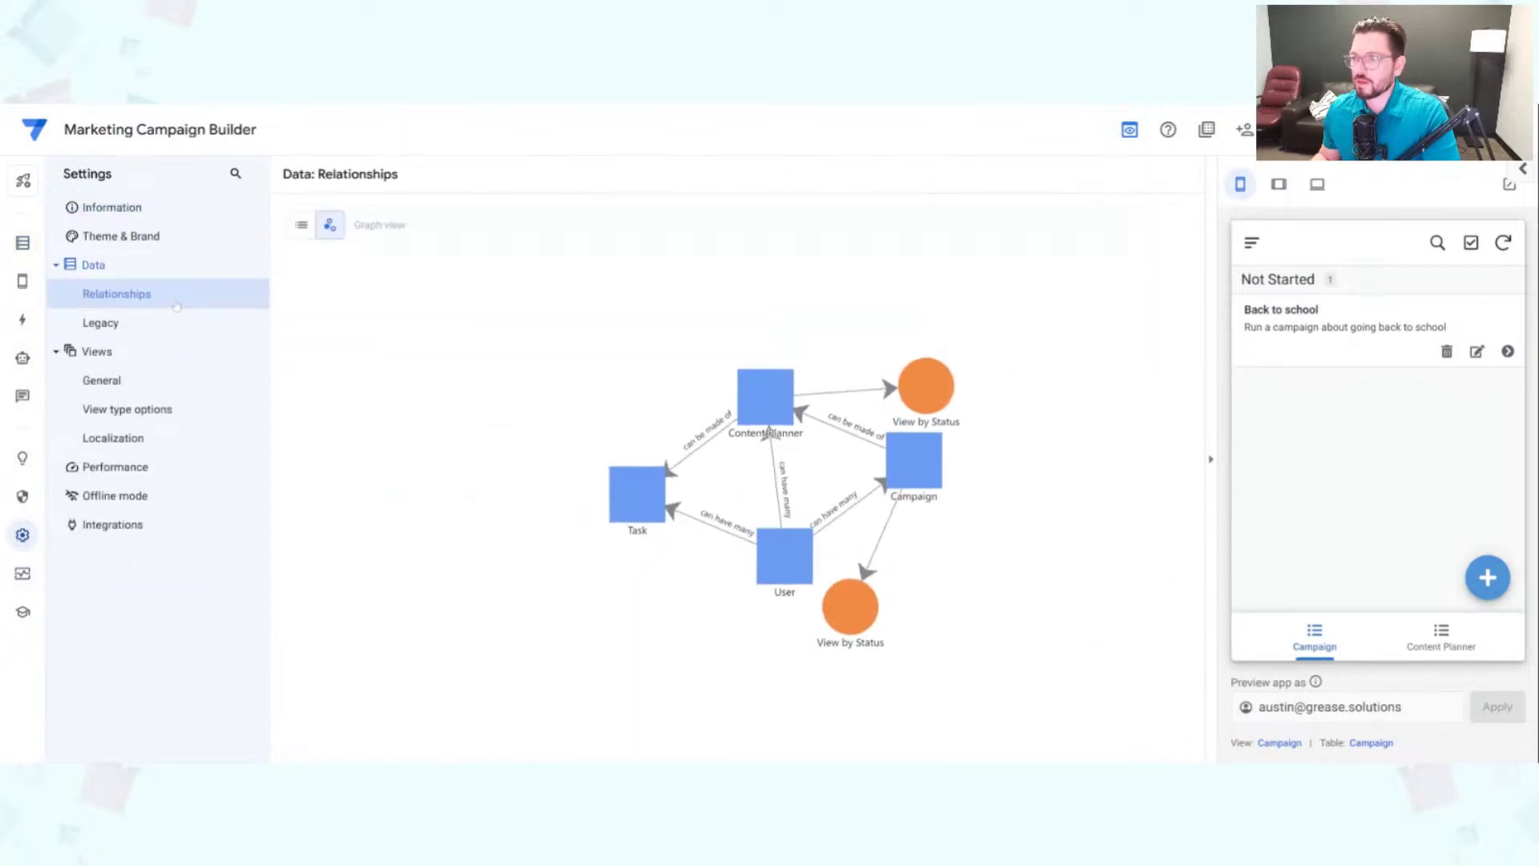
pyautogui.click(296, 232)
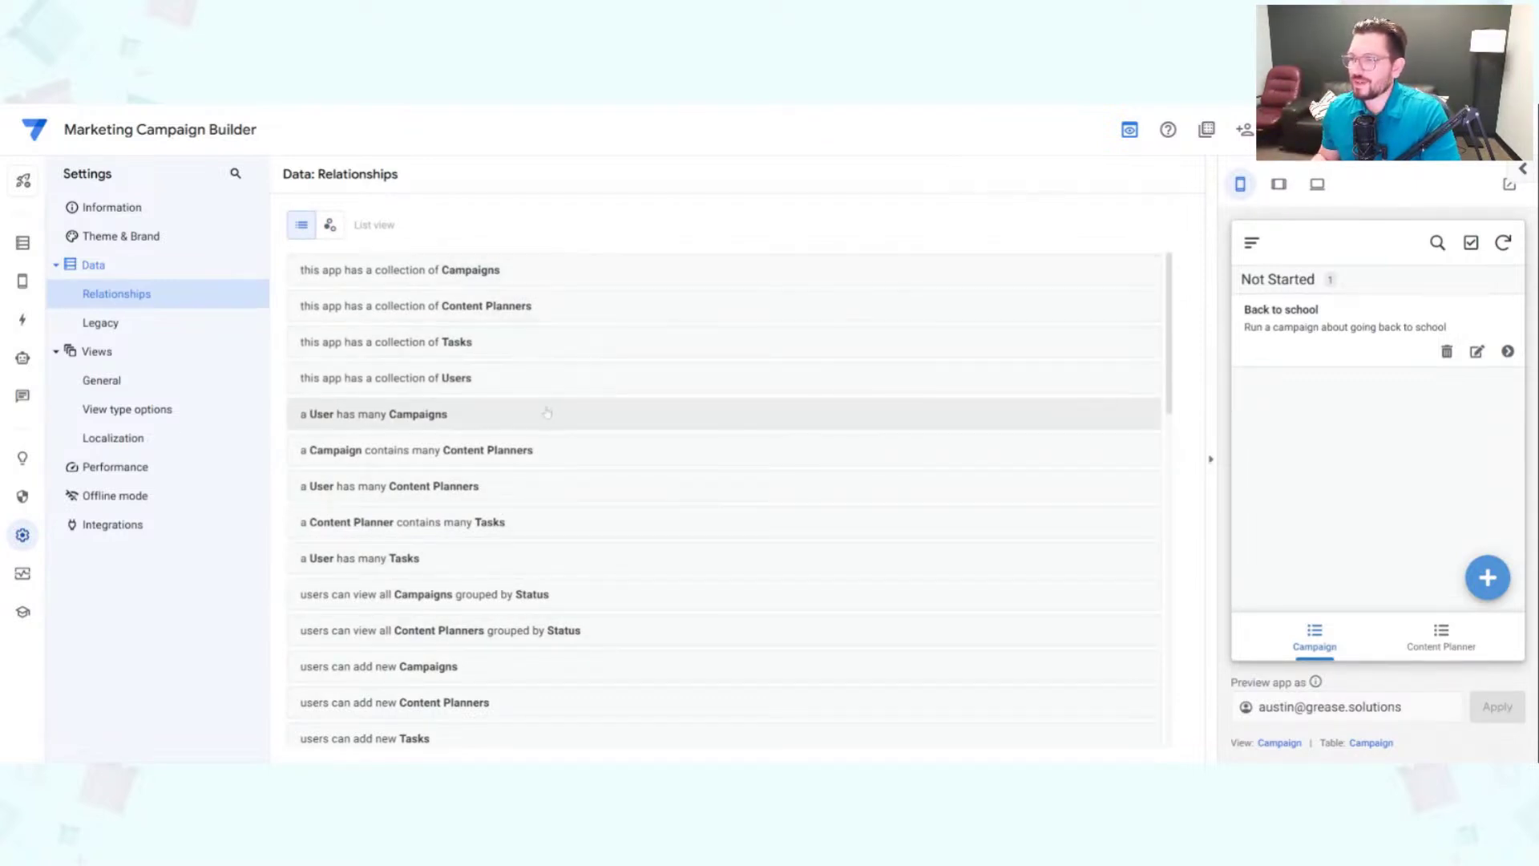
pyautogui.scroll(-3, 545, 417)
pyautogui.scroll(-2, 540, 561)
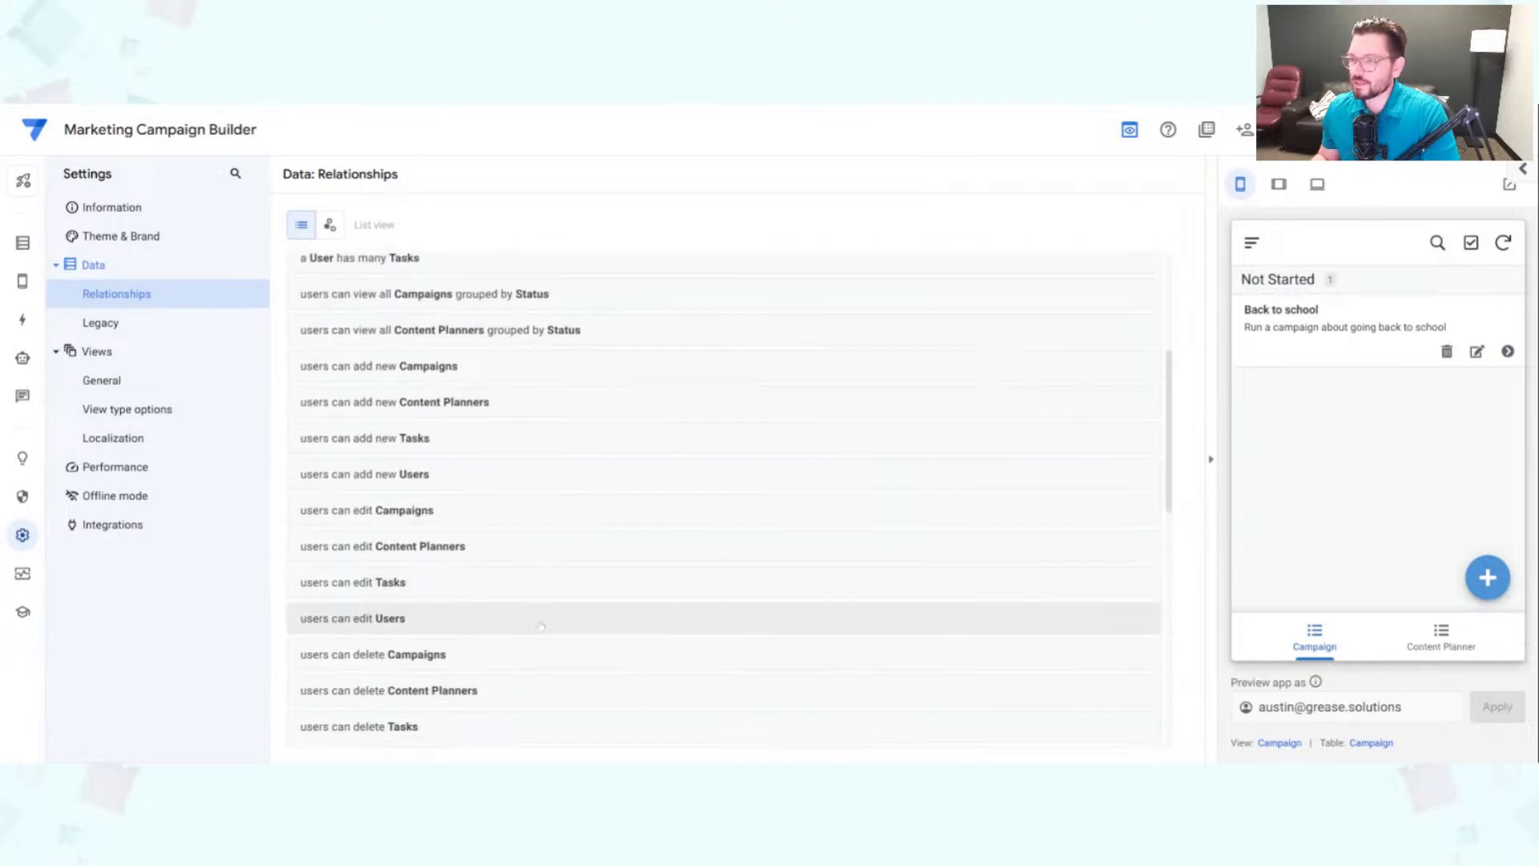
pyautogui.scroll(3, 529, 617)
pyautogui.scroll(2, 505, 586)
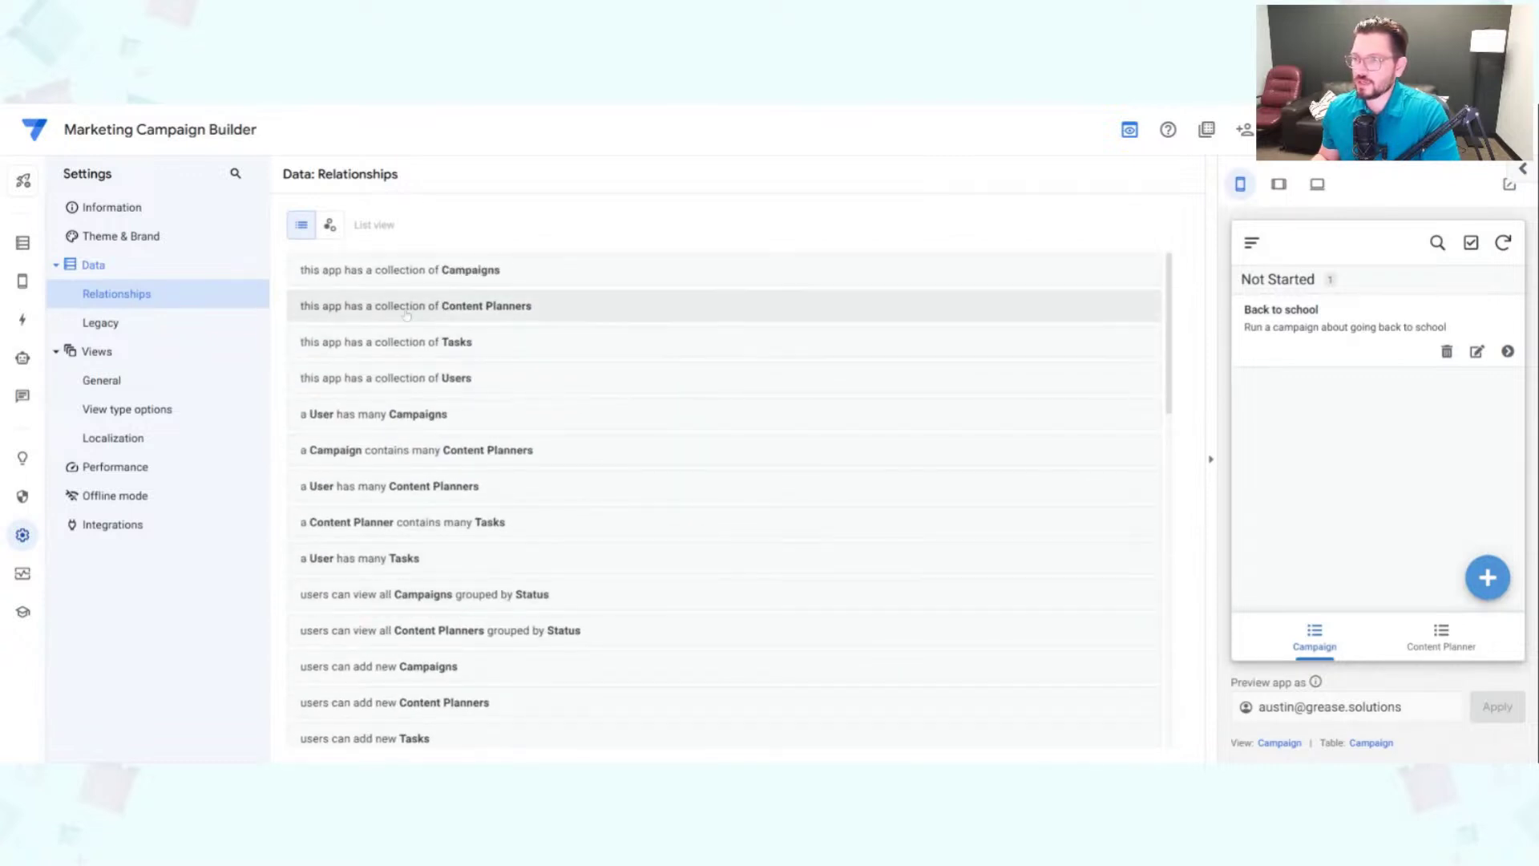
pyautogui.scroll(-4, 471, 454)
pyautogui.scroll(-10, 470, 455)
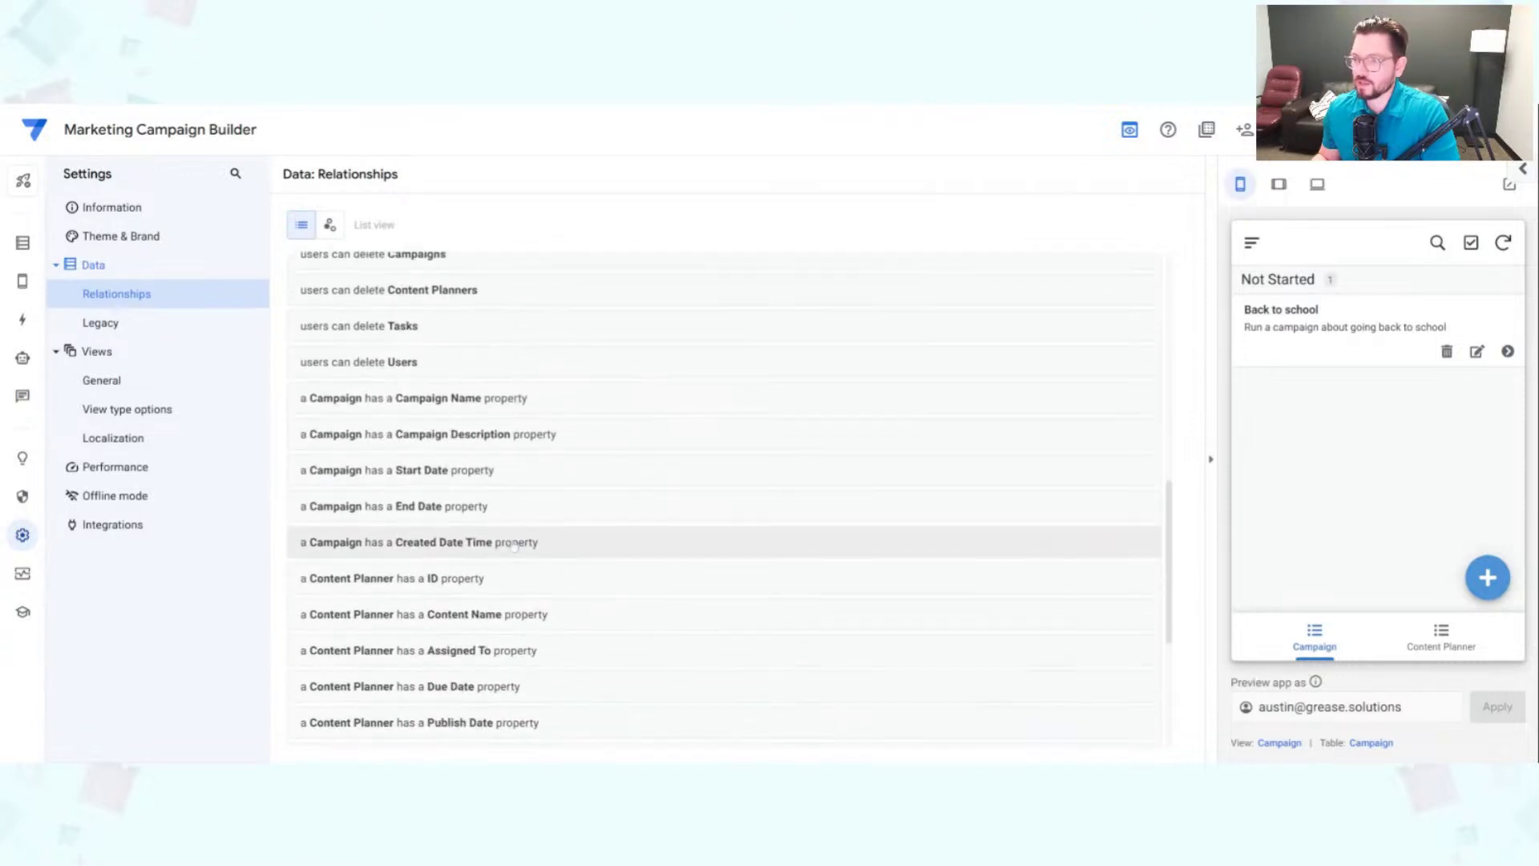
pyautogui.scroll(10, 578, 658)
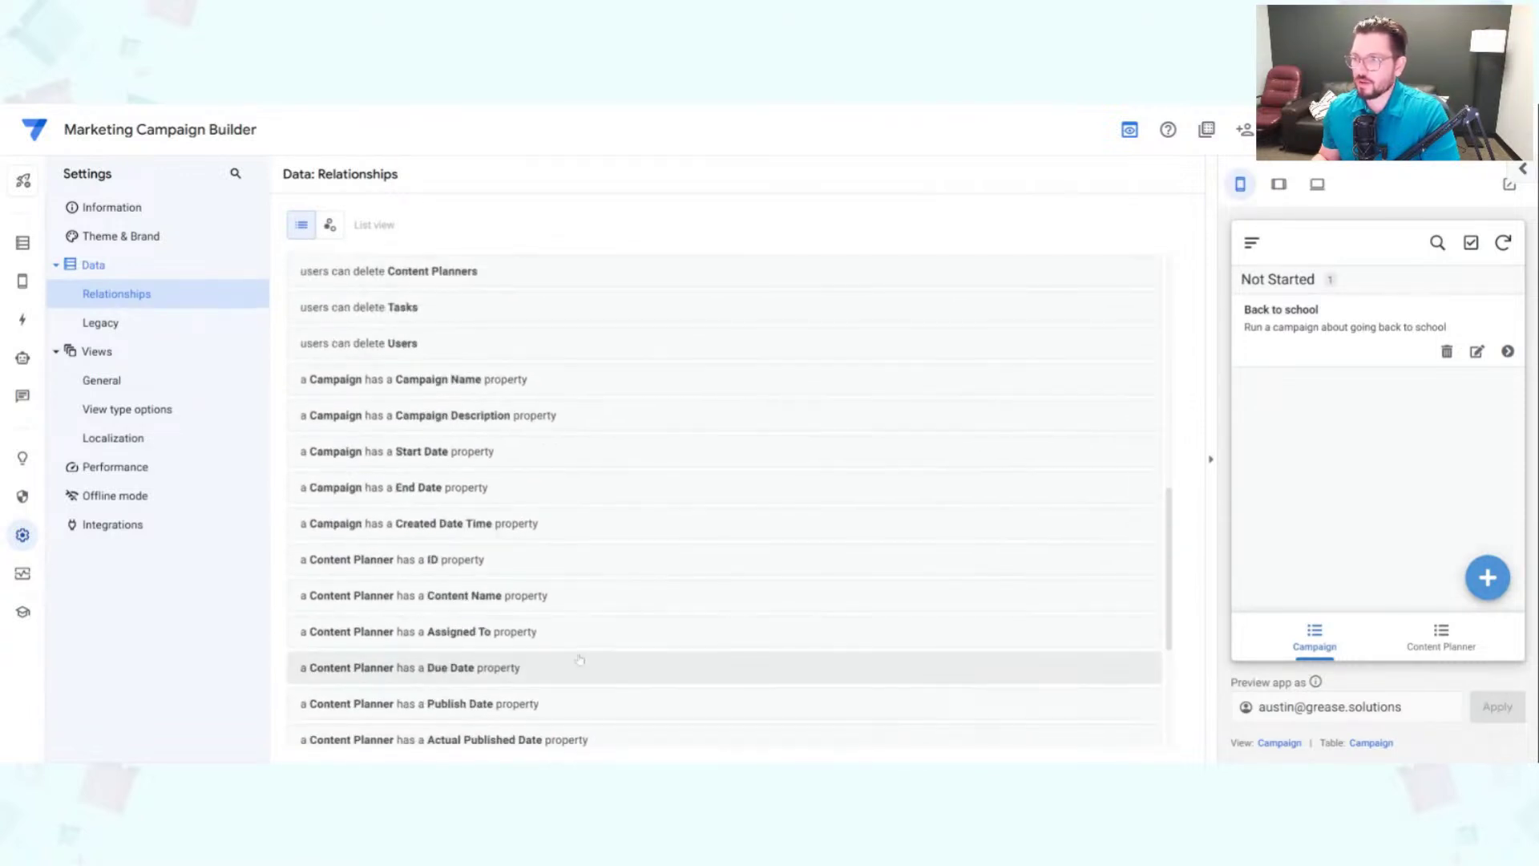
pyautogui.scroll(1, 424, 457)
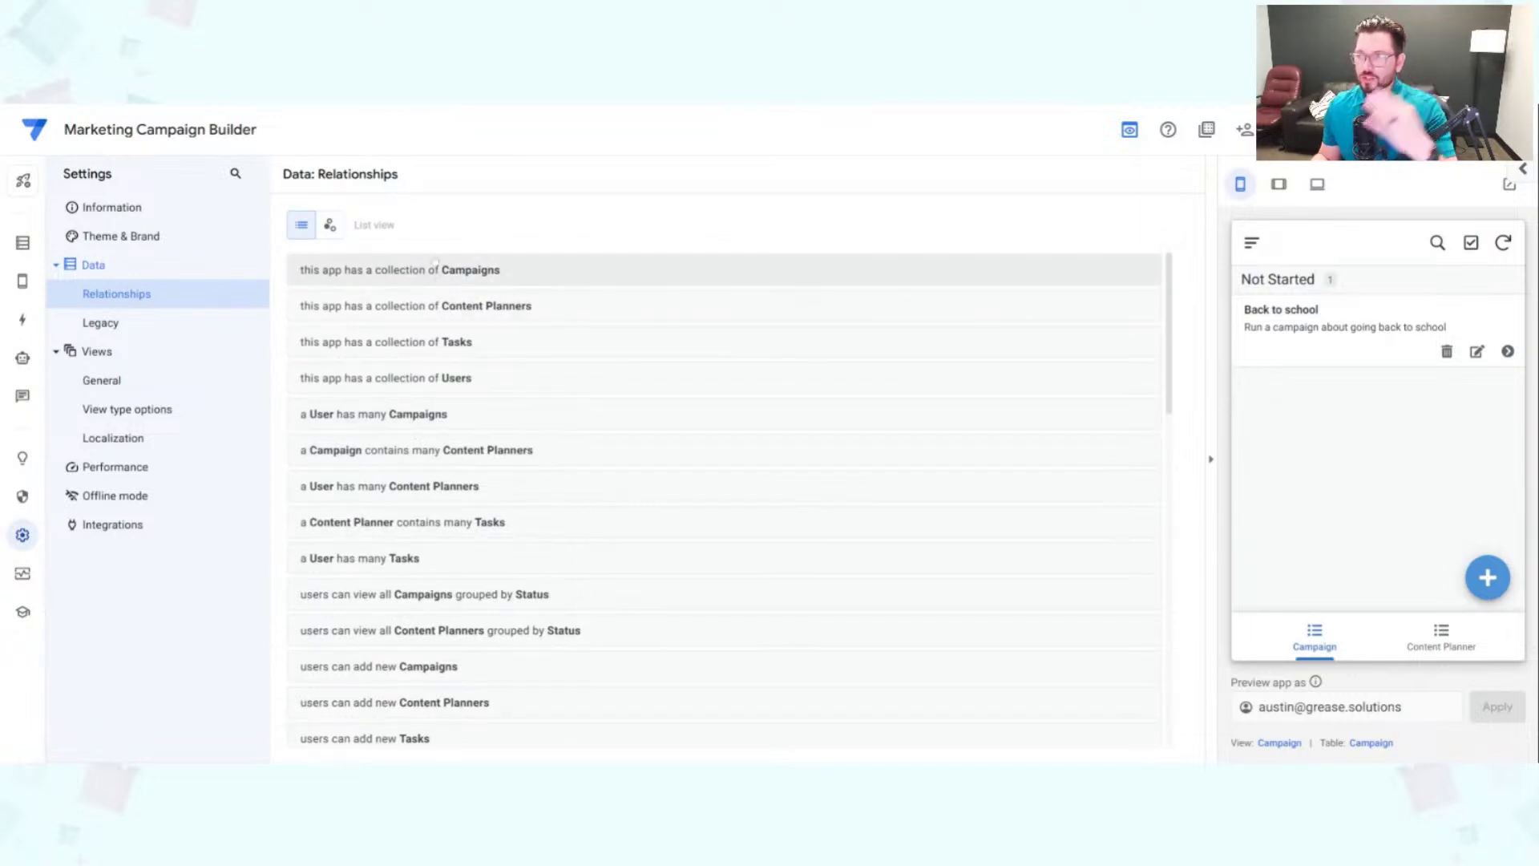
pyautogui.click(330, 224)
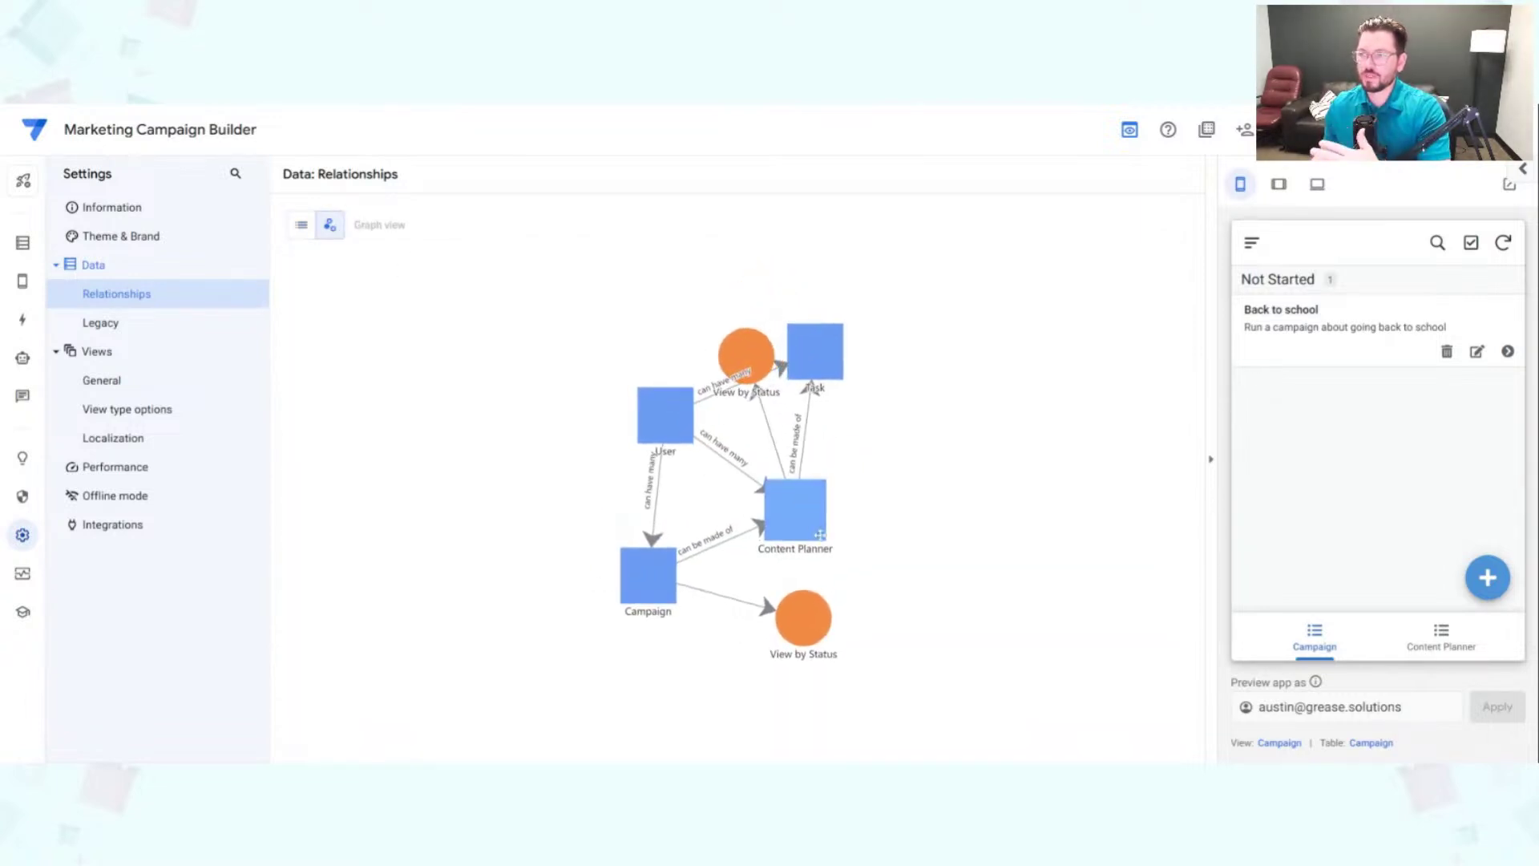
pyautogui.click(302, 225)
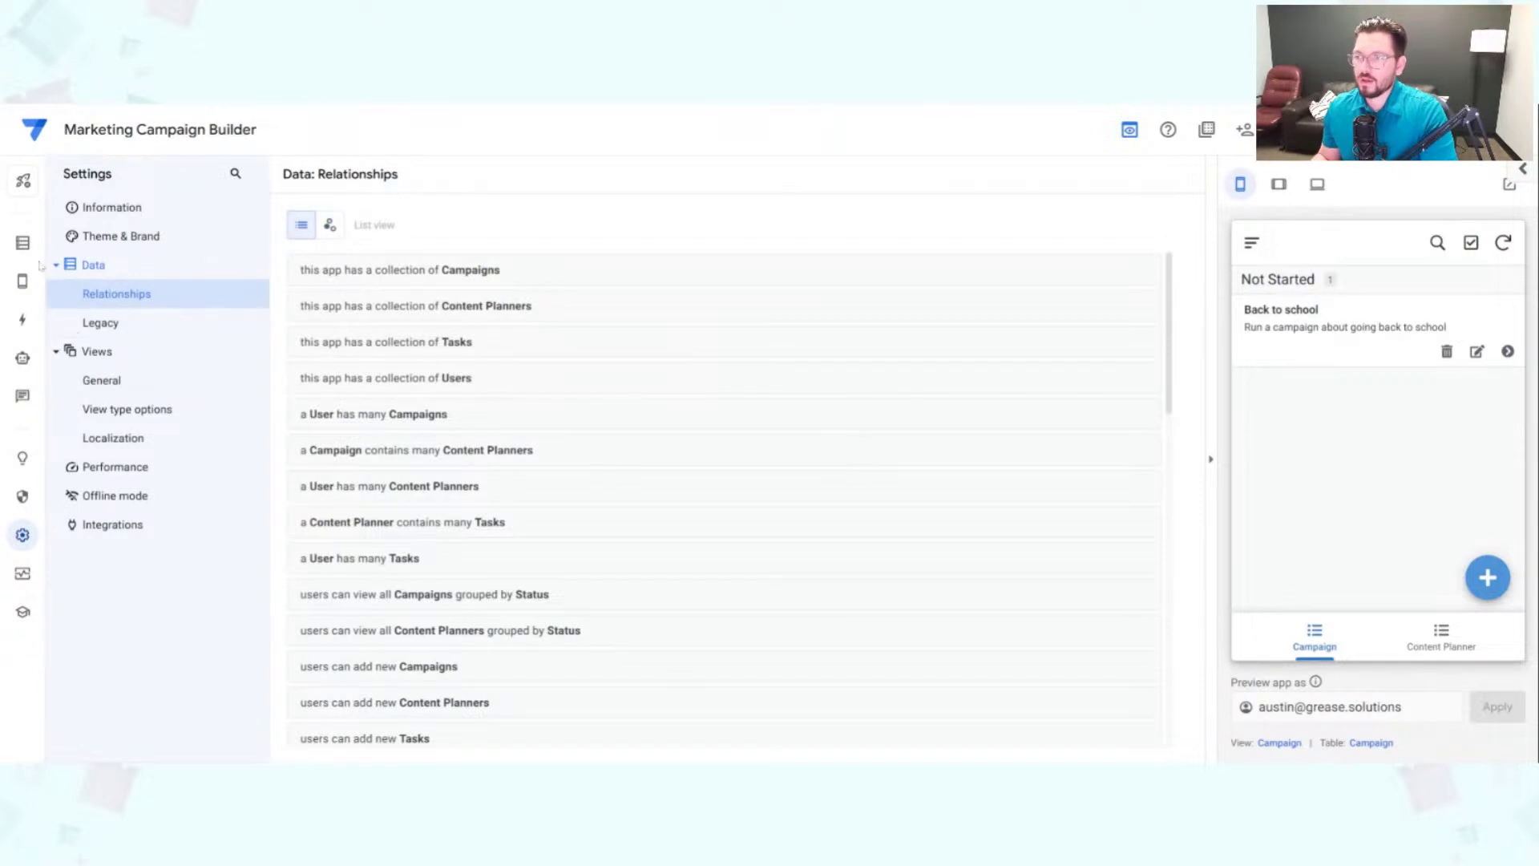